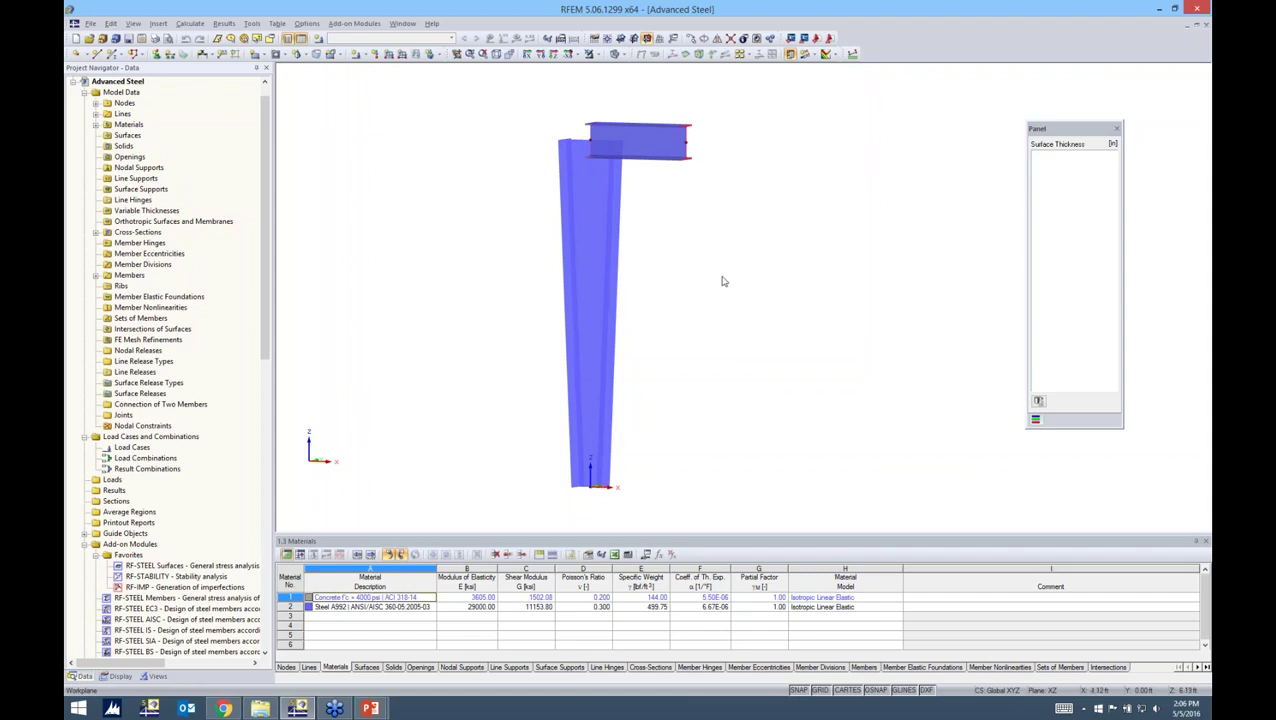
- View the column and beam as a wireframe, return them to the rendered display, and examine their joint up close
middle_click_drag(724, 281, 725, 268, "ctrl")
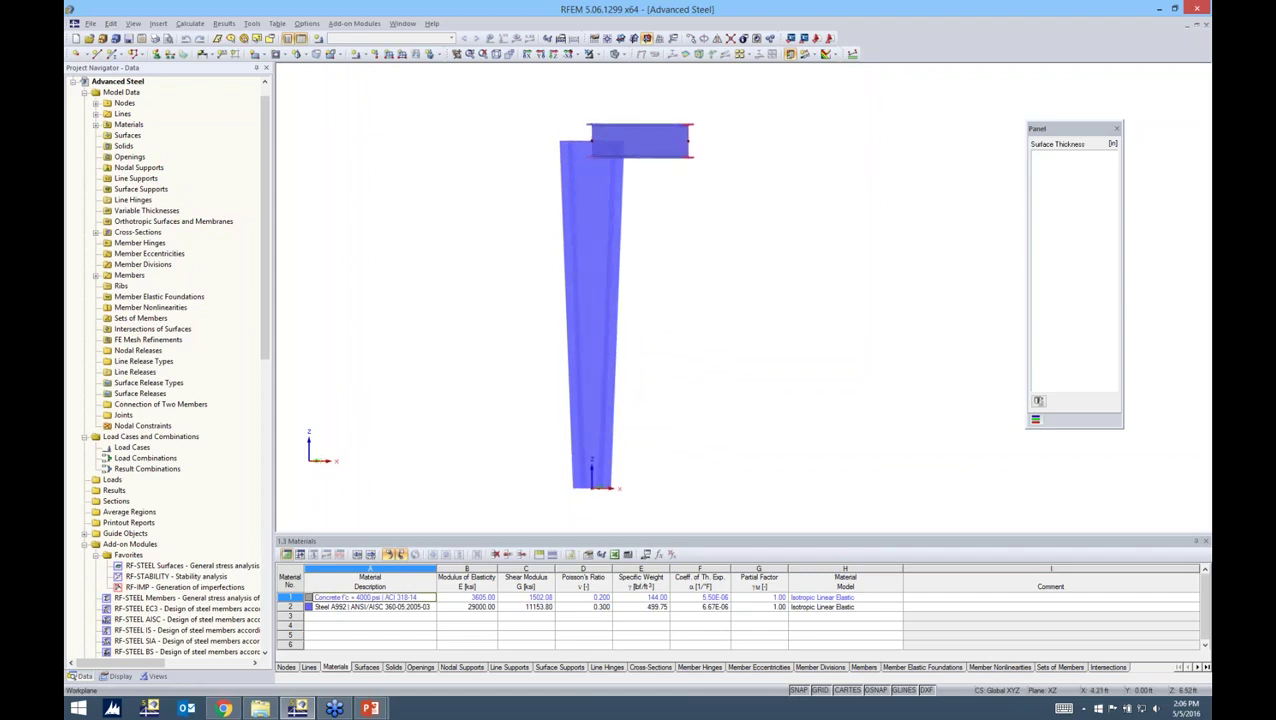
scroll(668, 263, "up", 1)
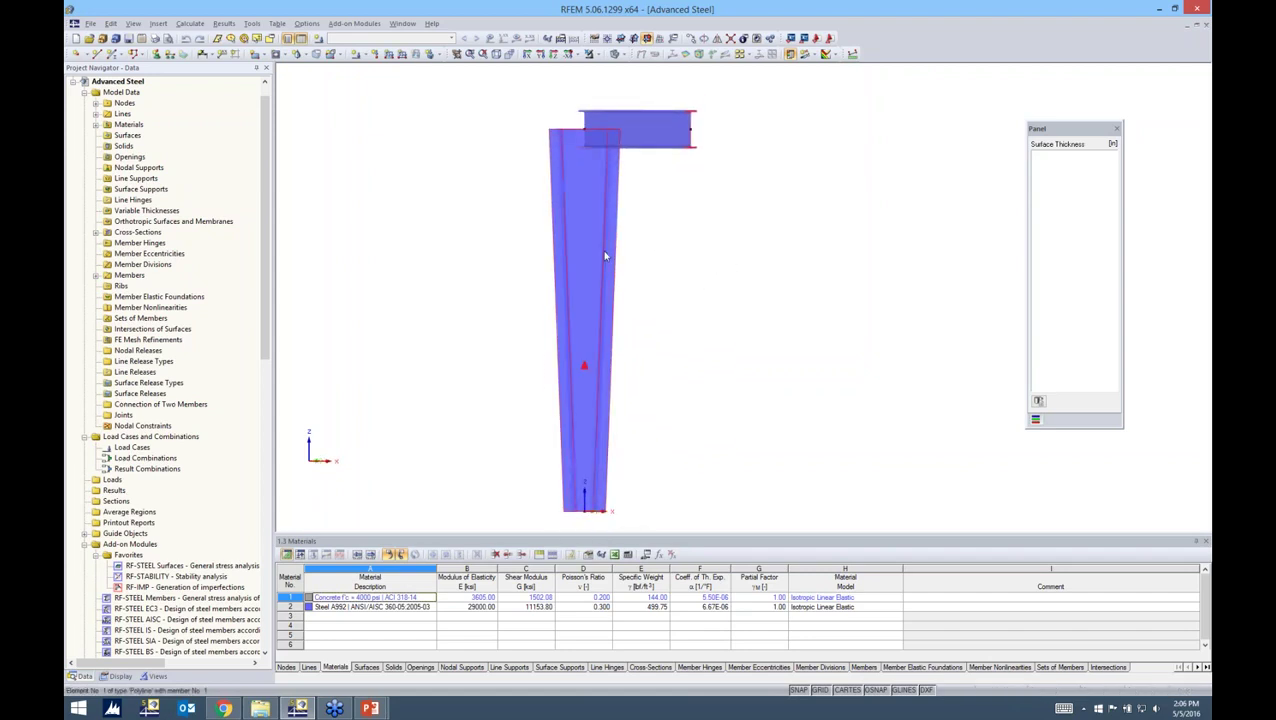
left_click(619, 55)
left_click(627, 70)
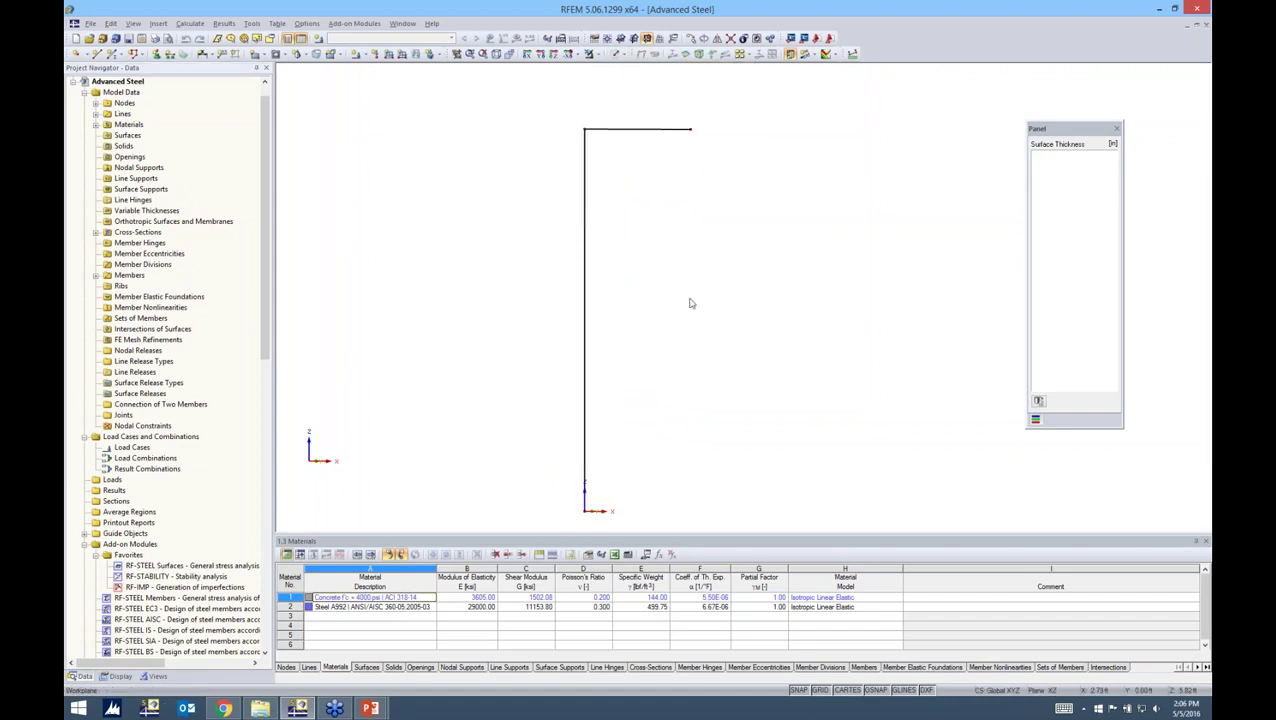
middle_click_drag(687, 292, 661, 304, "ctrl")
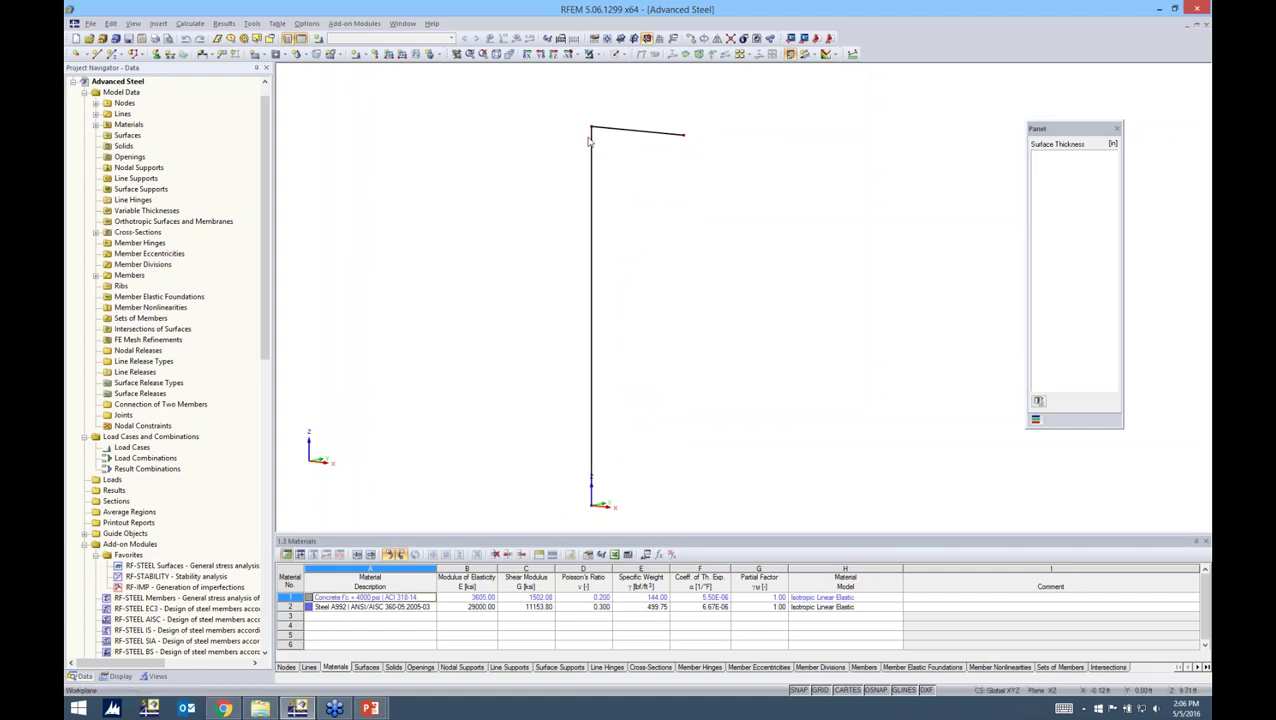
left_click(622, 55)
left_click(627, 96)
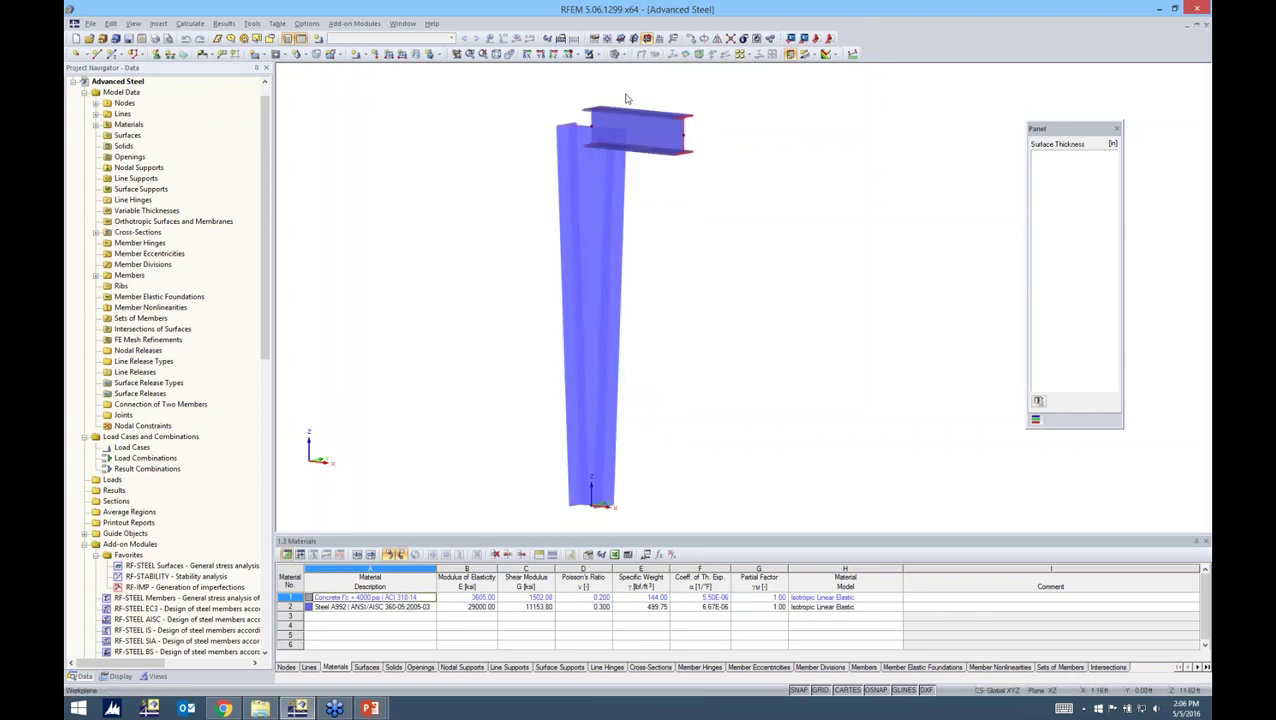
middle_click_drag(657, 187, 595, 205, "ctrl")
scroll(583, 132, "up", 2)
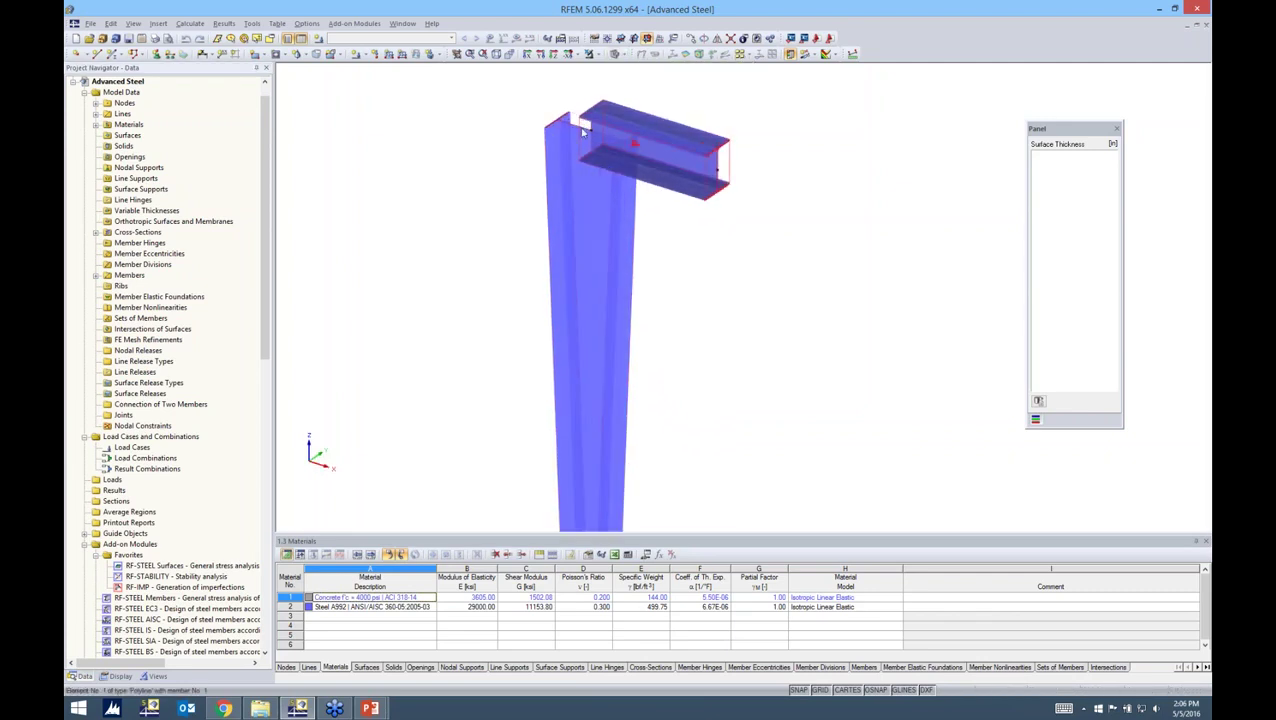
scroll(583, 132, "up", 1)
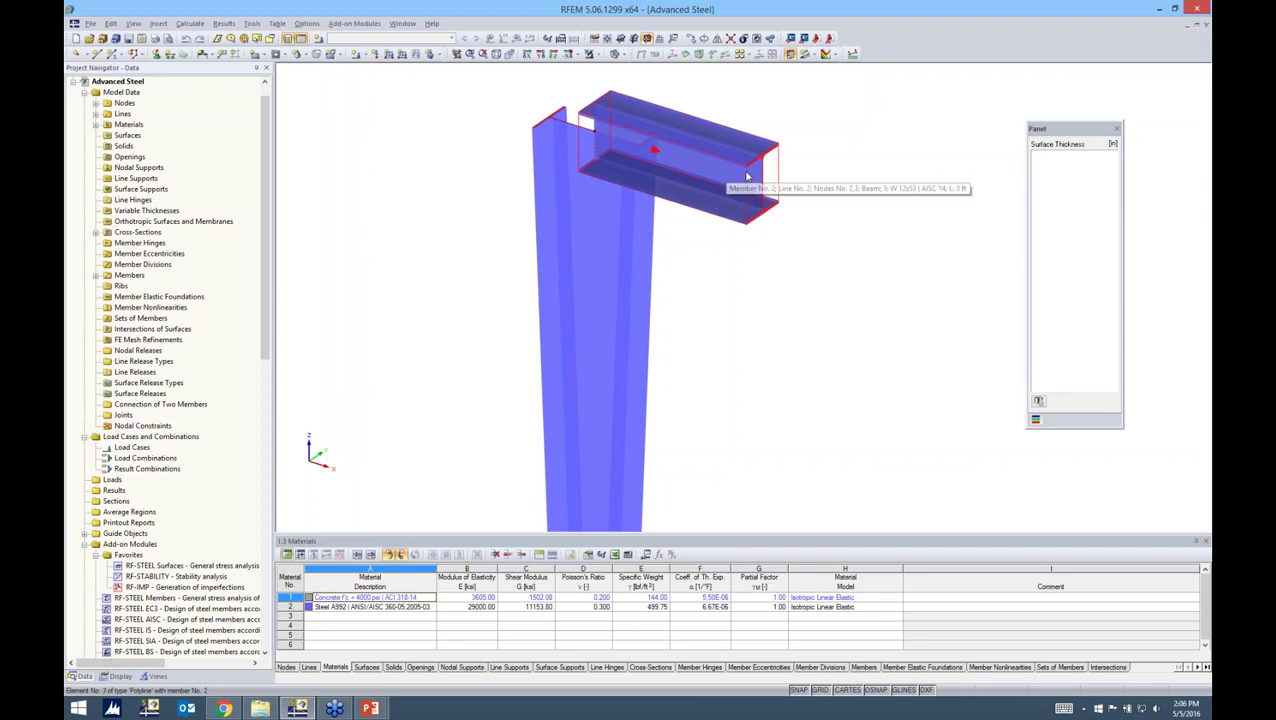
middle_click_drag(769, 259, 716, 268, "ctrl")
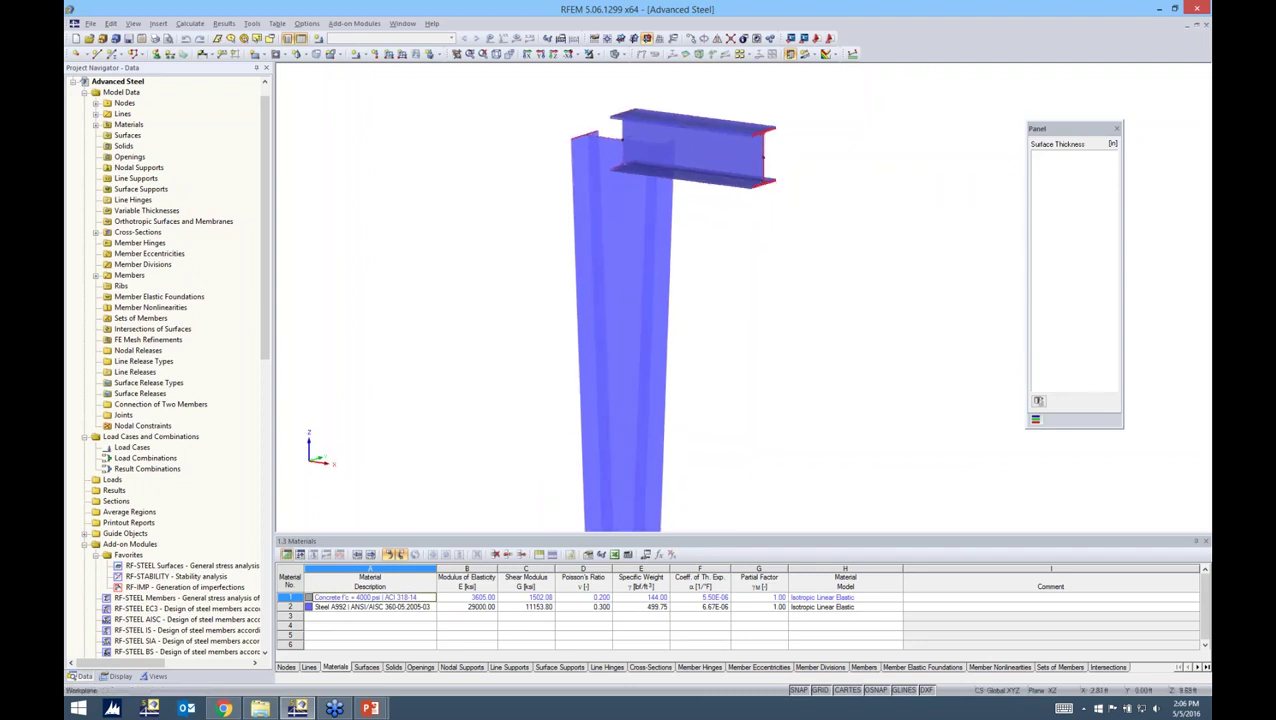
- Inspect the tapered column's member properties, including the parameterized I-section dimensions assigned at the member end
middle_click_drag(723, 313, 588, 279, "ctrl")
left_click(585, 280)
double_click(585, 280)
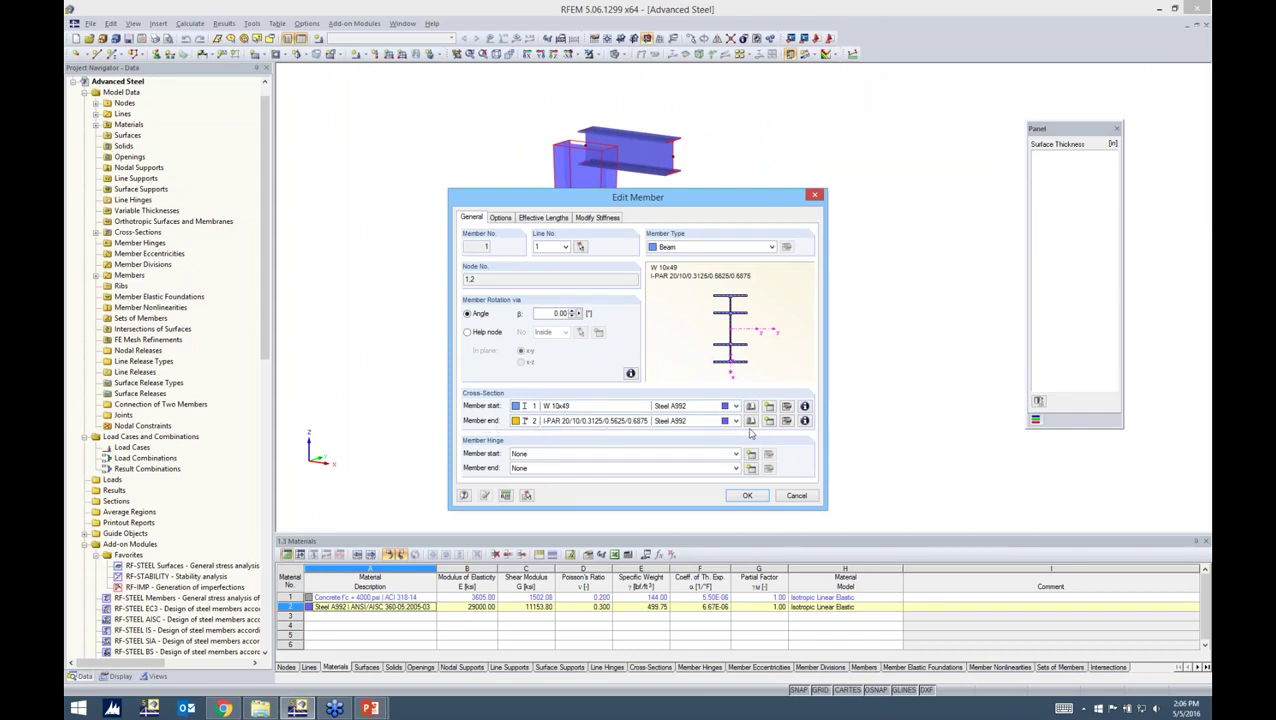
left_click(785, 420)
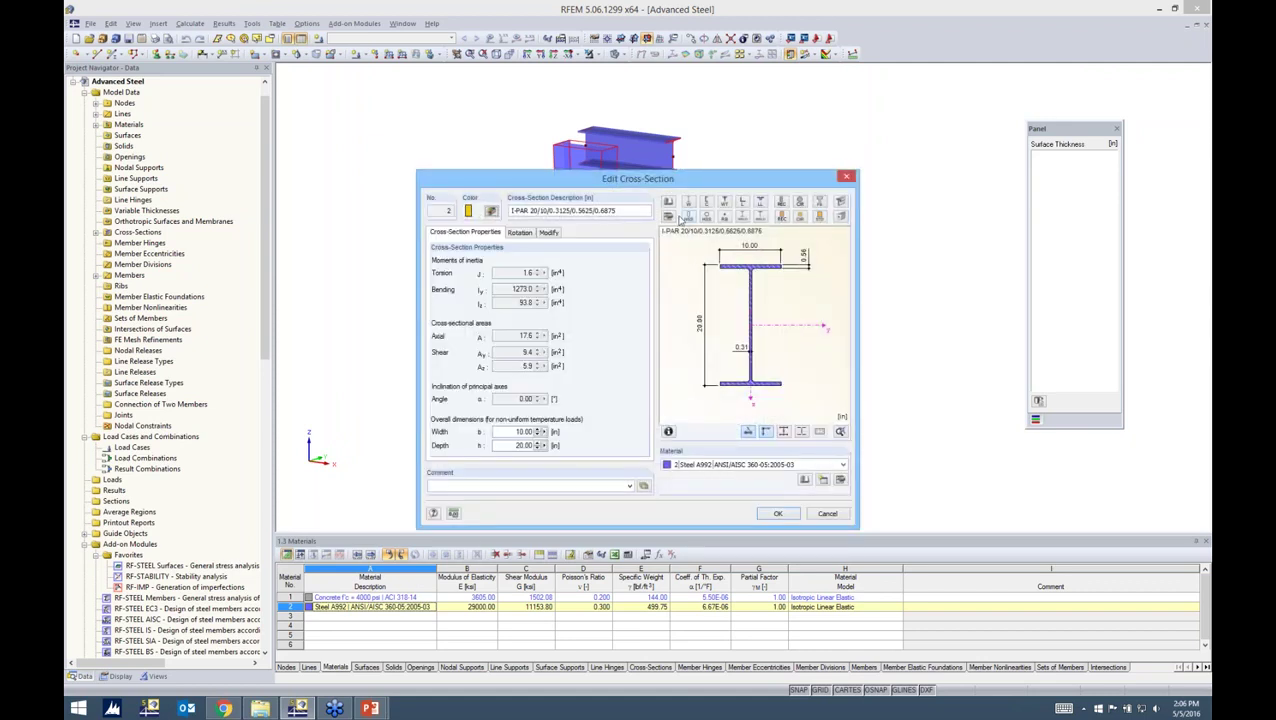
left_click(669, 218)
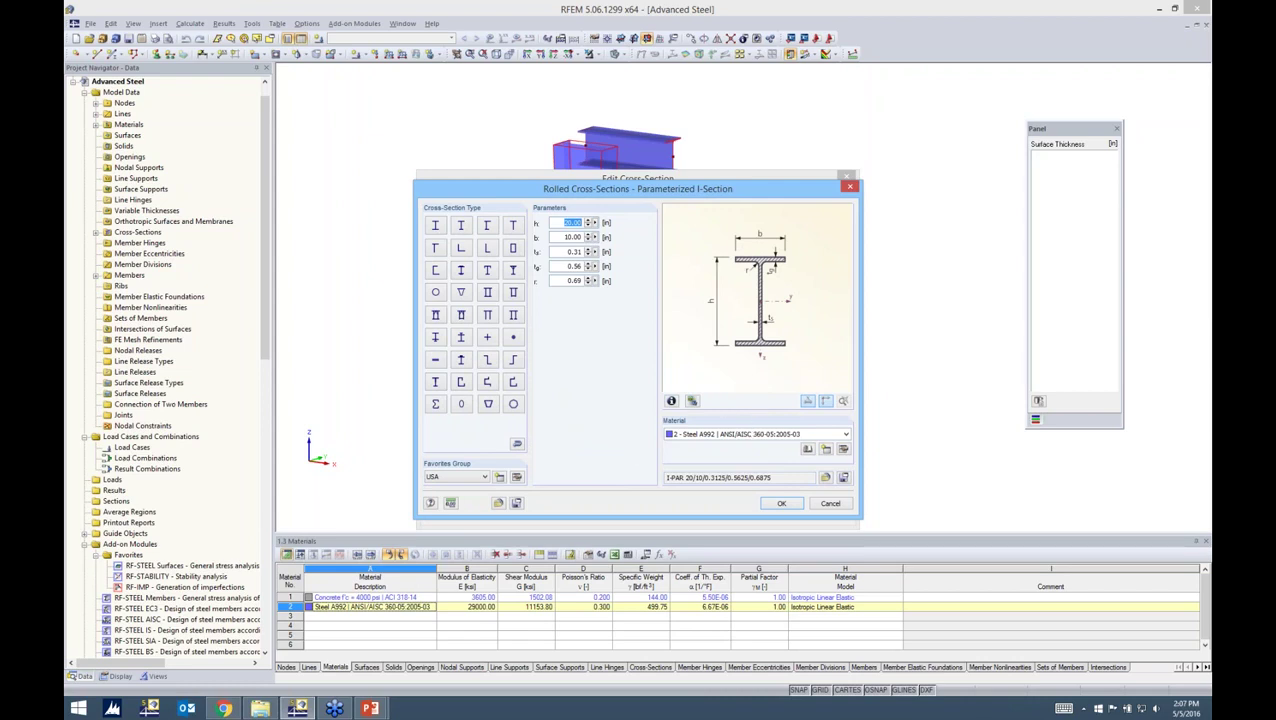
left_click(768, 504)
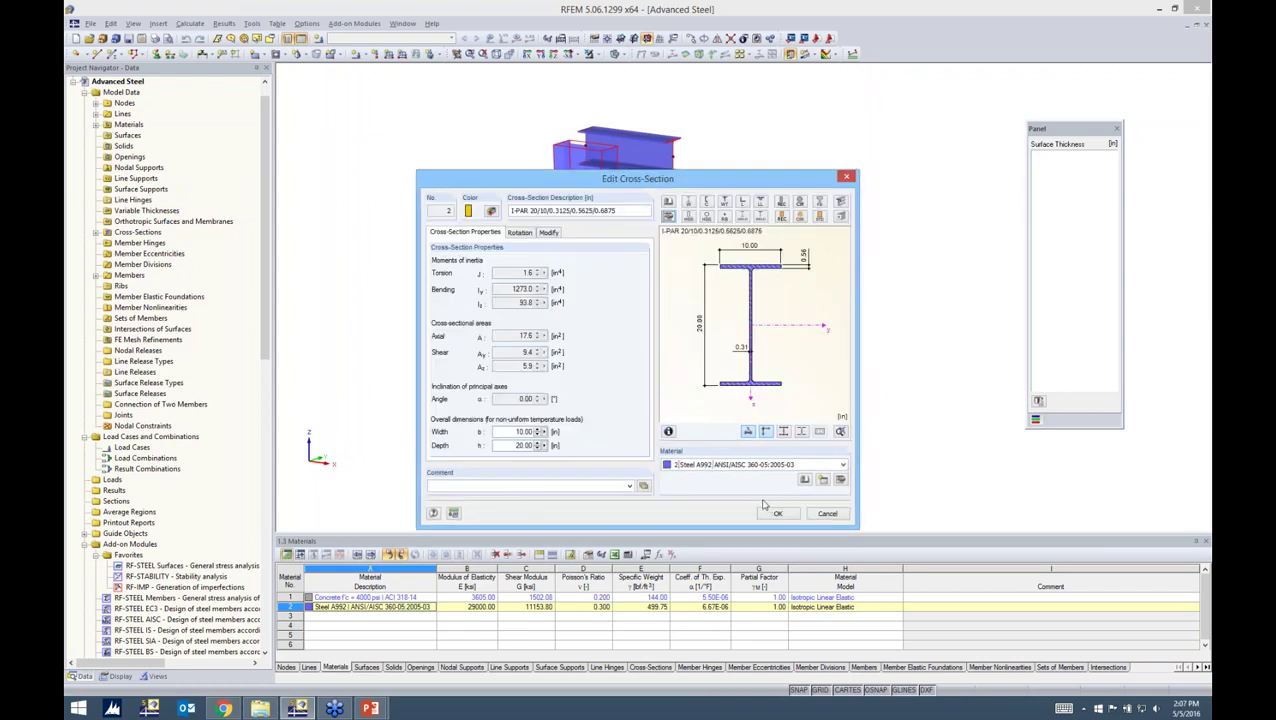
left_click(772, 514)
left_click(746, 495)
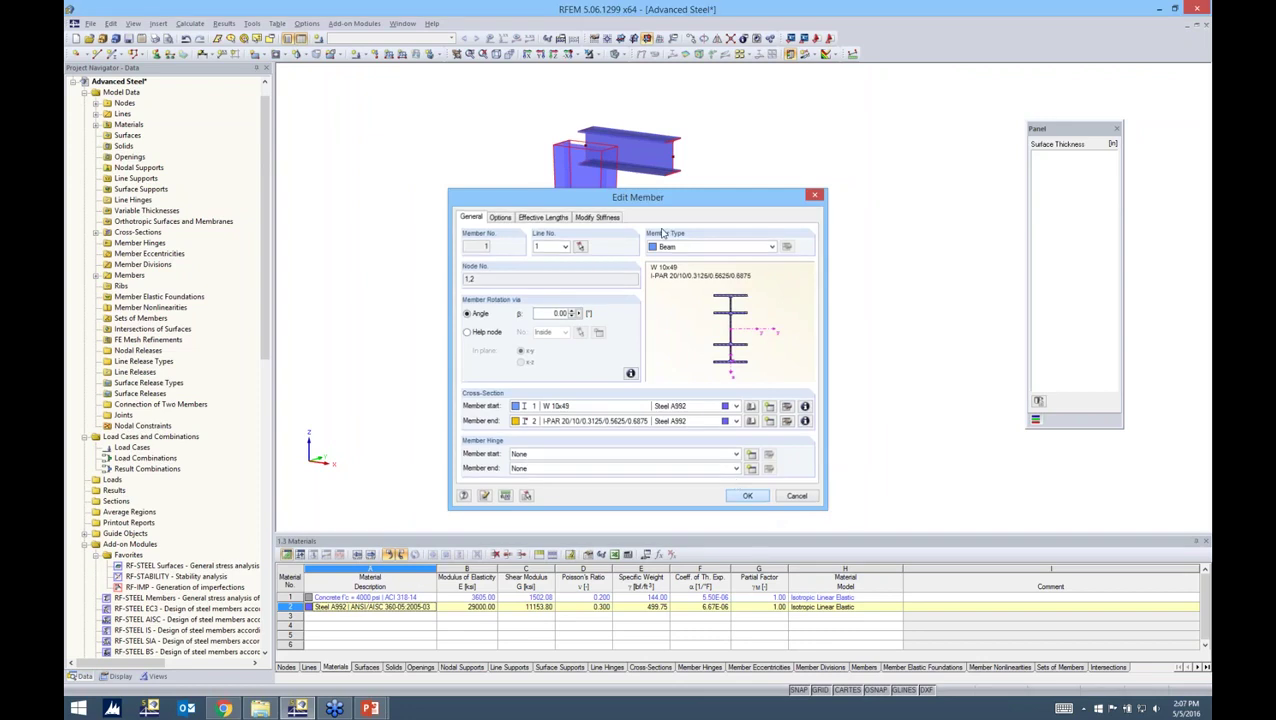
- Check the cross-section assigned to the short horizontal beam at the column top
double_click(648, 161)
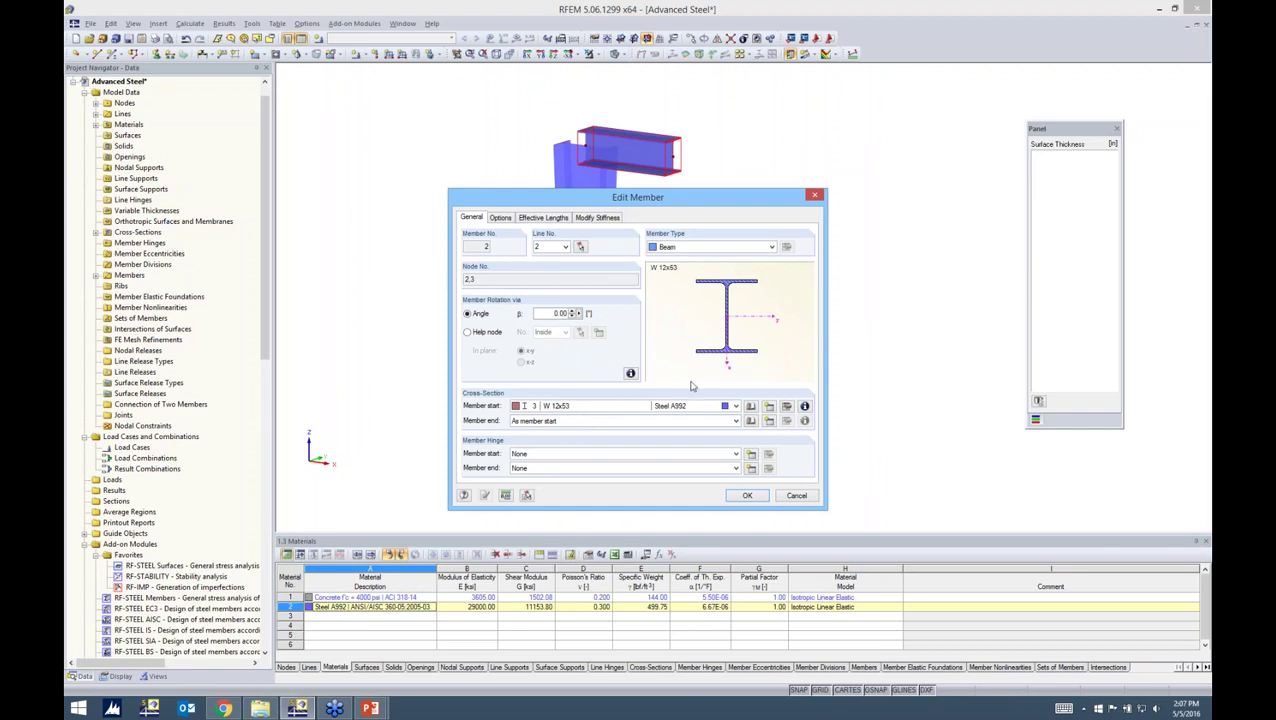
left_click(747, 495)
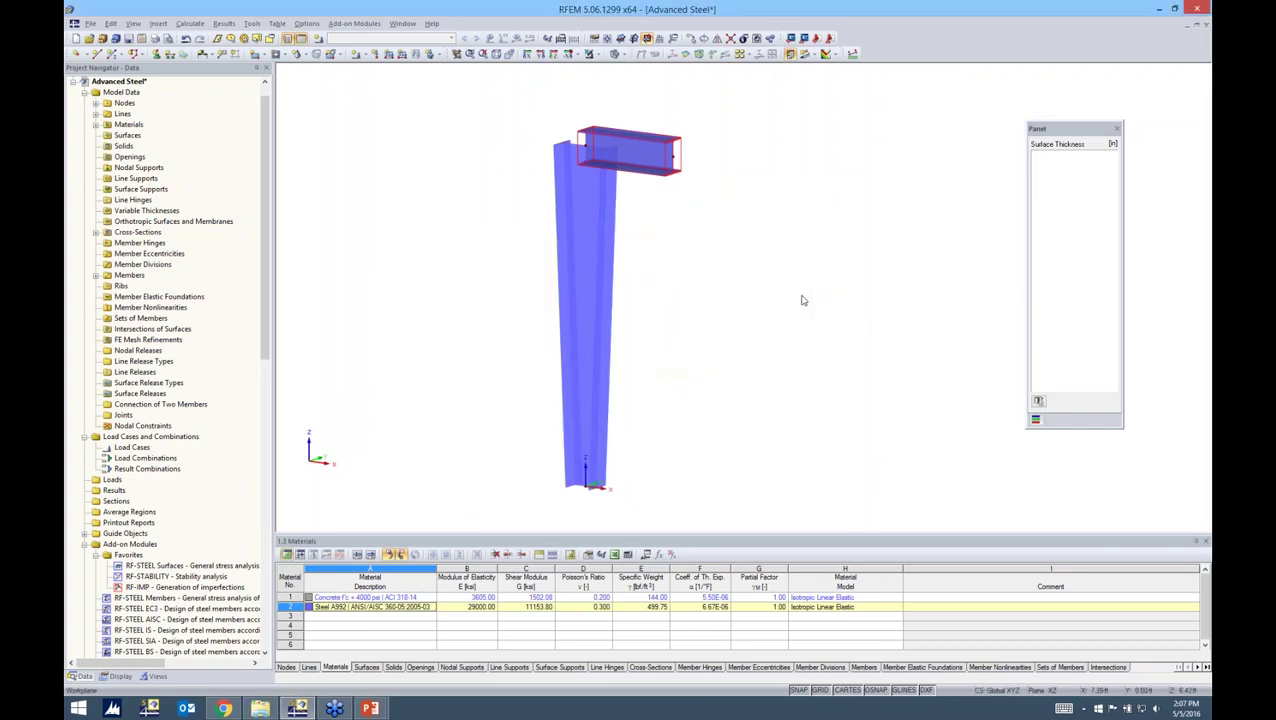
scroll(812, 294, "down", 1)
middle_click_drag(775, 297, 745, 305)
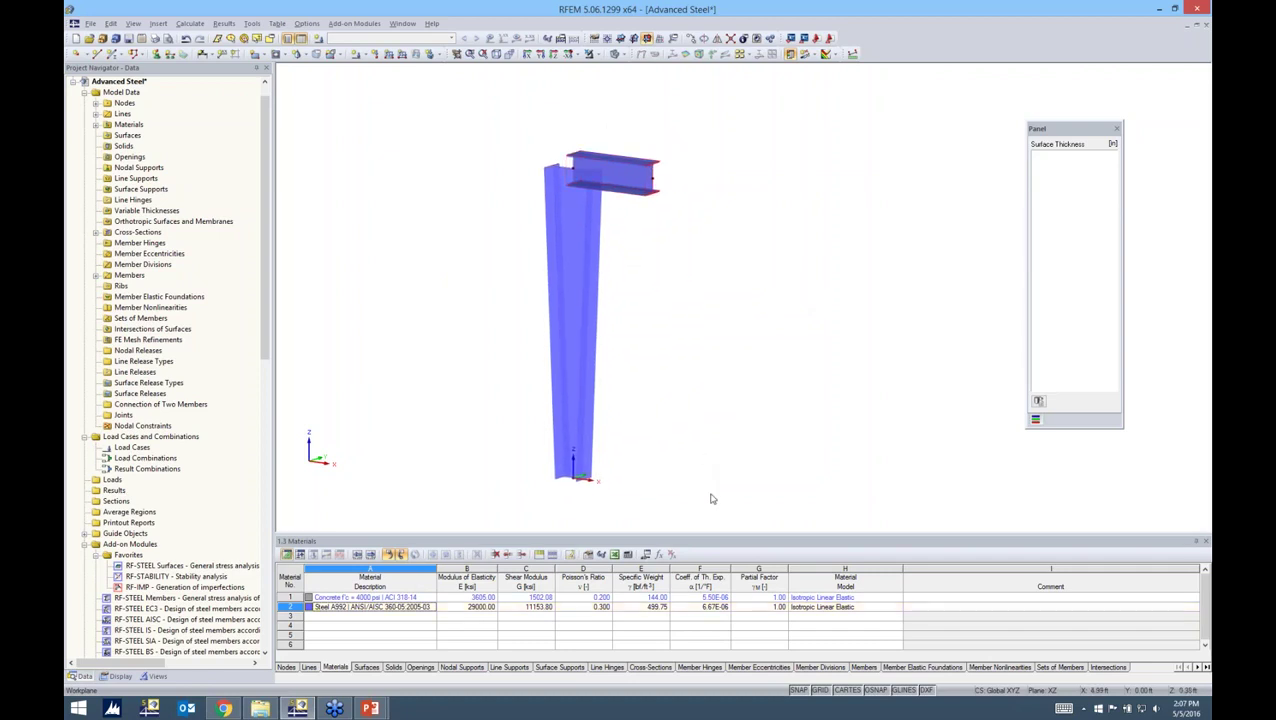
- Select the column and the beam together and generate surfaces from both members
left_click_drag(714, 507, 506, 117)
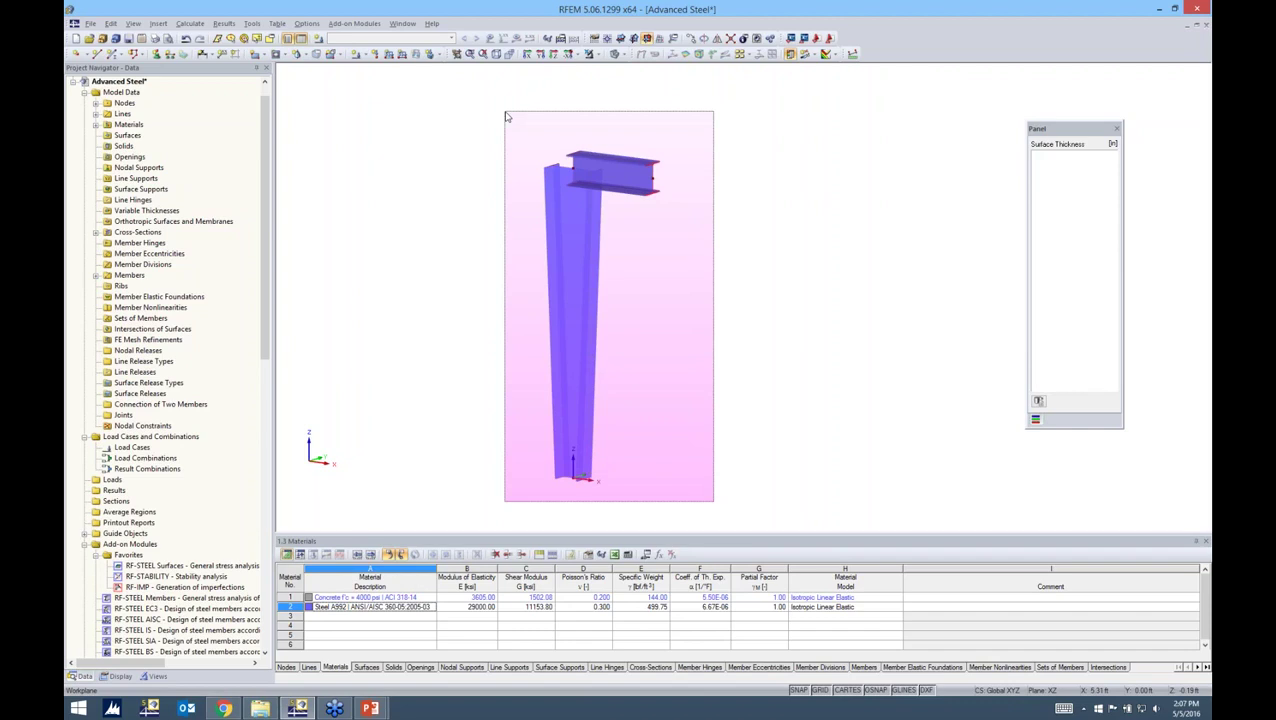
left_click_drag(509, 117, 570, 142)
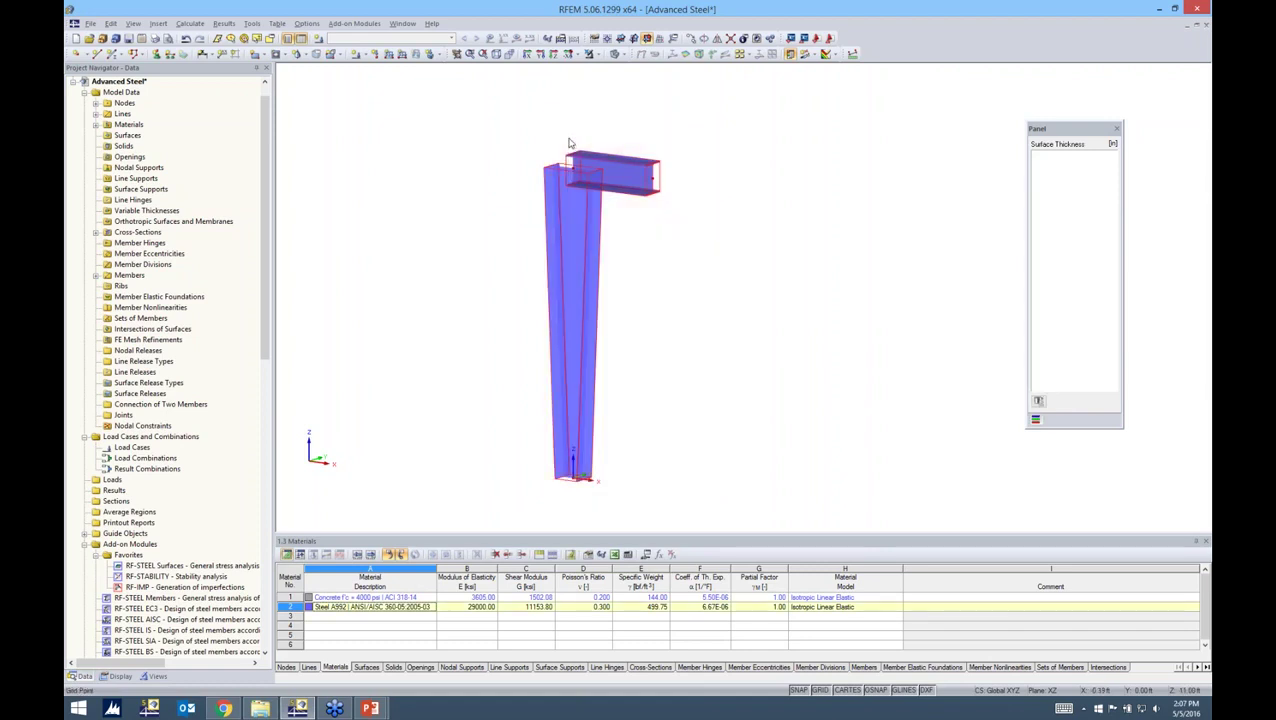
left_click(507, 148)
left_click_drag(488, 105, 626, 515)
left_click_drag(715, 508, 497, 123)
right_click(575, 201)
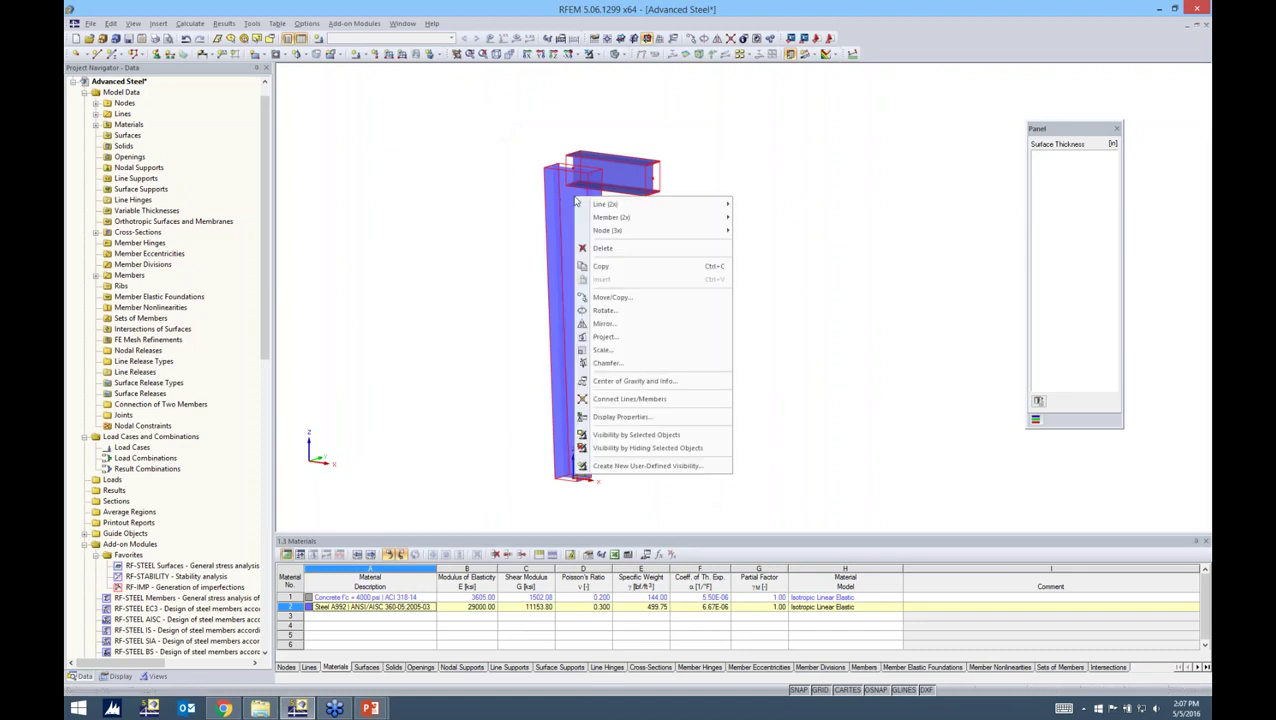
mouse_move(587, 205)
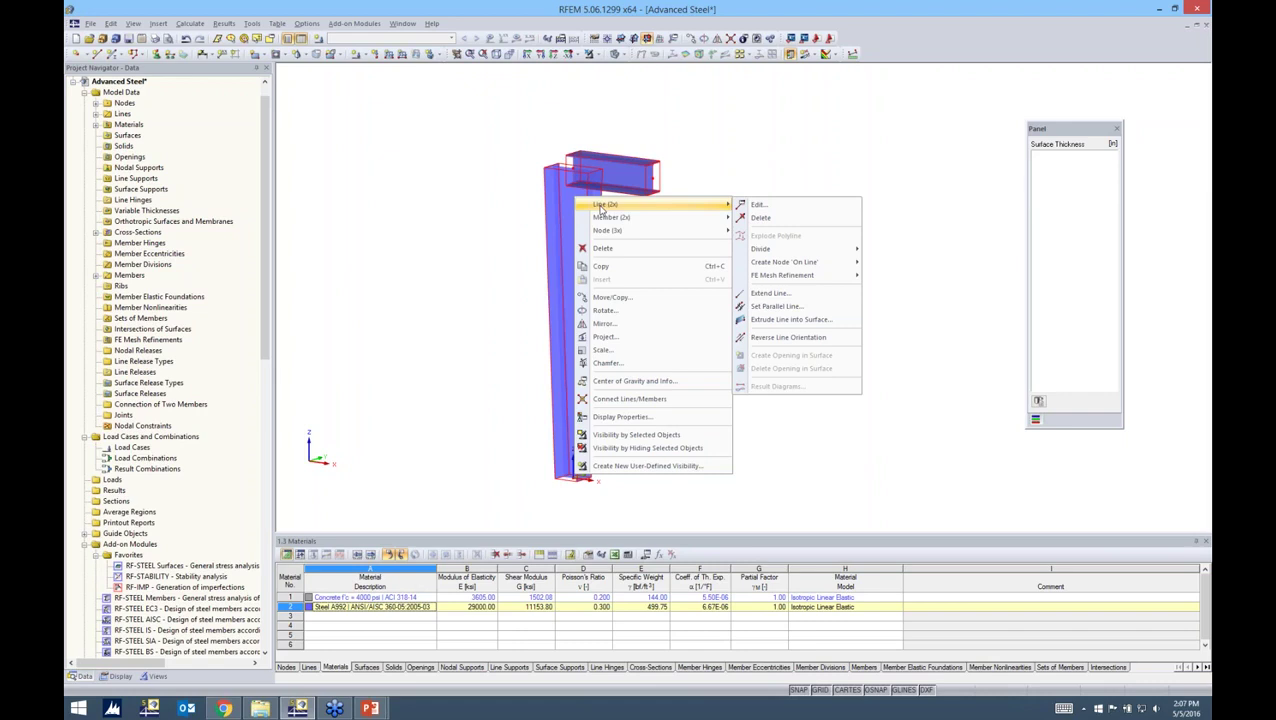
mouse_move(611, 222)
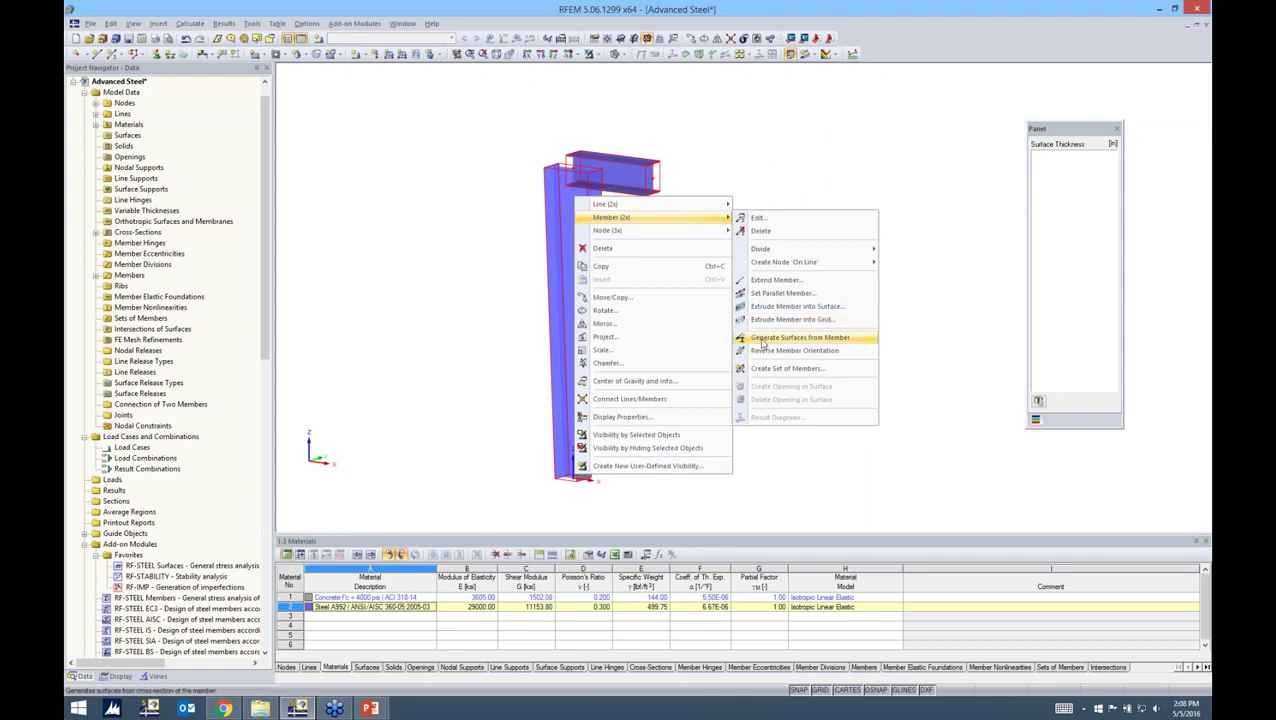
left_click(762, 340)
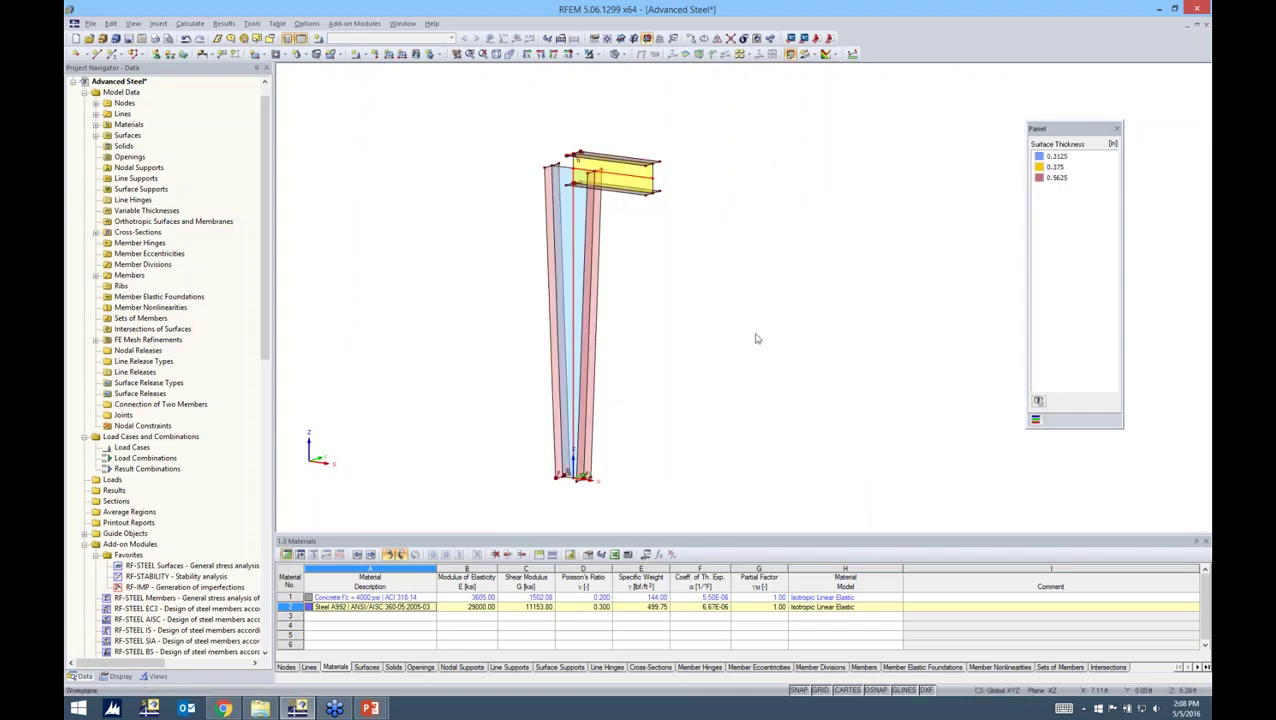
- Inspect the generated beam web surface's material and thickness, leaving its properties without applying changes
scroll(700, 274, "up", 3)
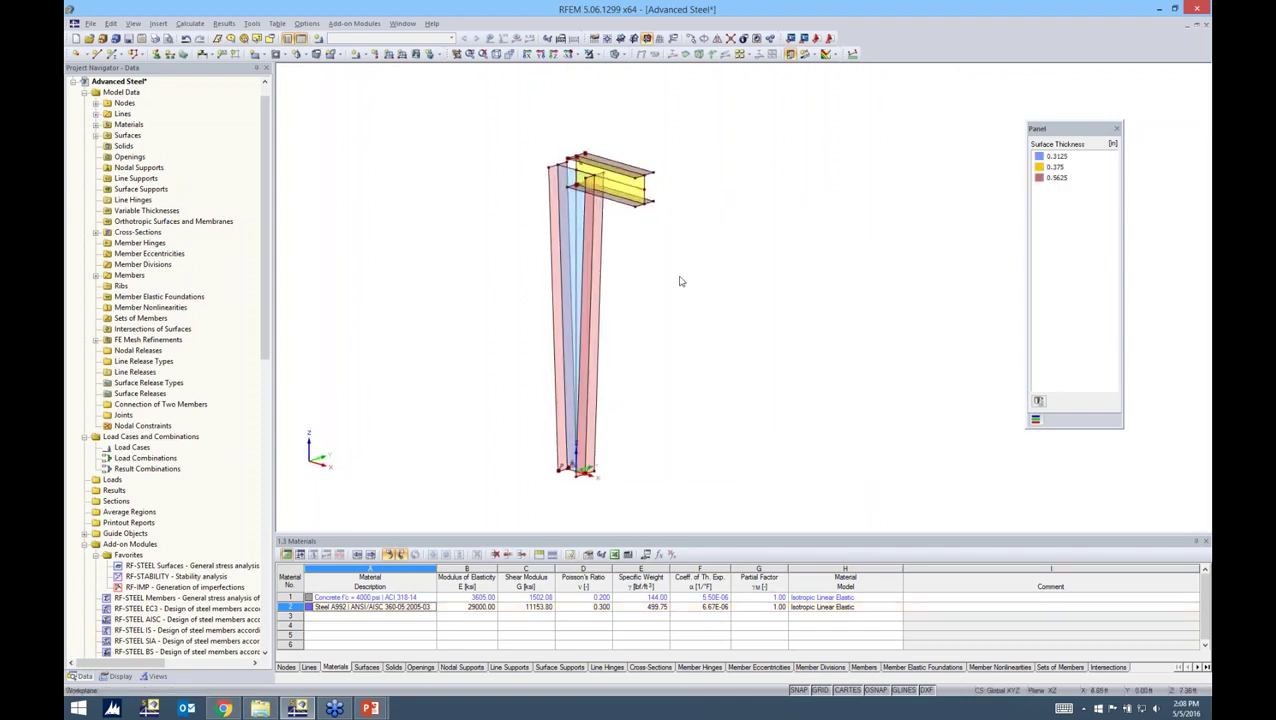
scroll(676, 278, "up", 1)
middle_click_drag(651, 213, 661, 286)
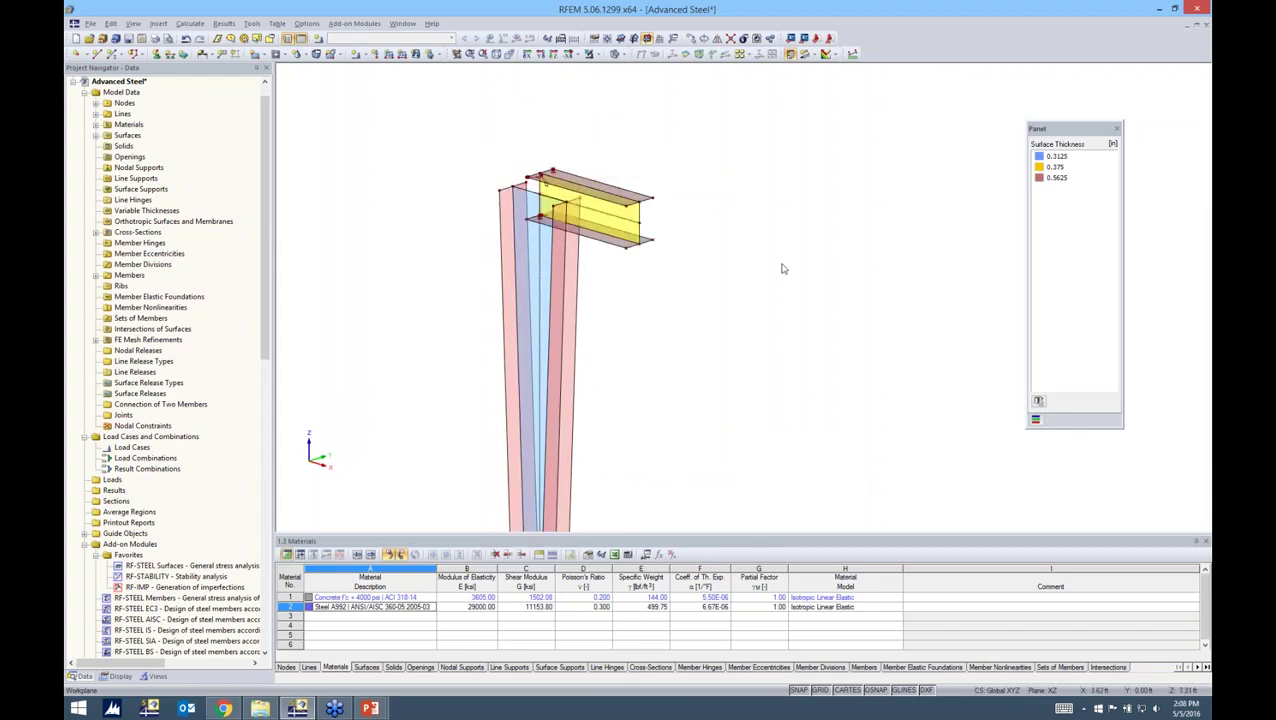
scroll(650, 235, "up", 2)
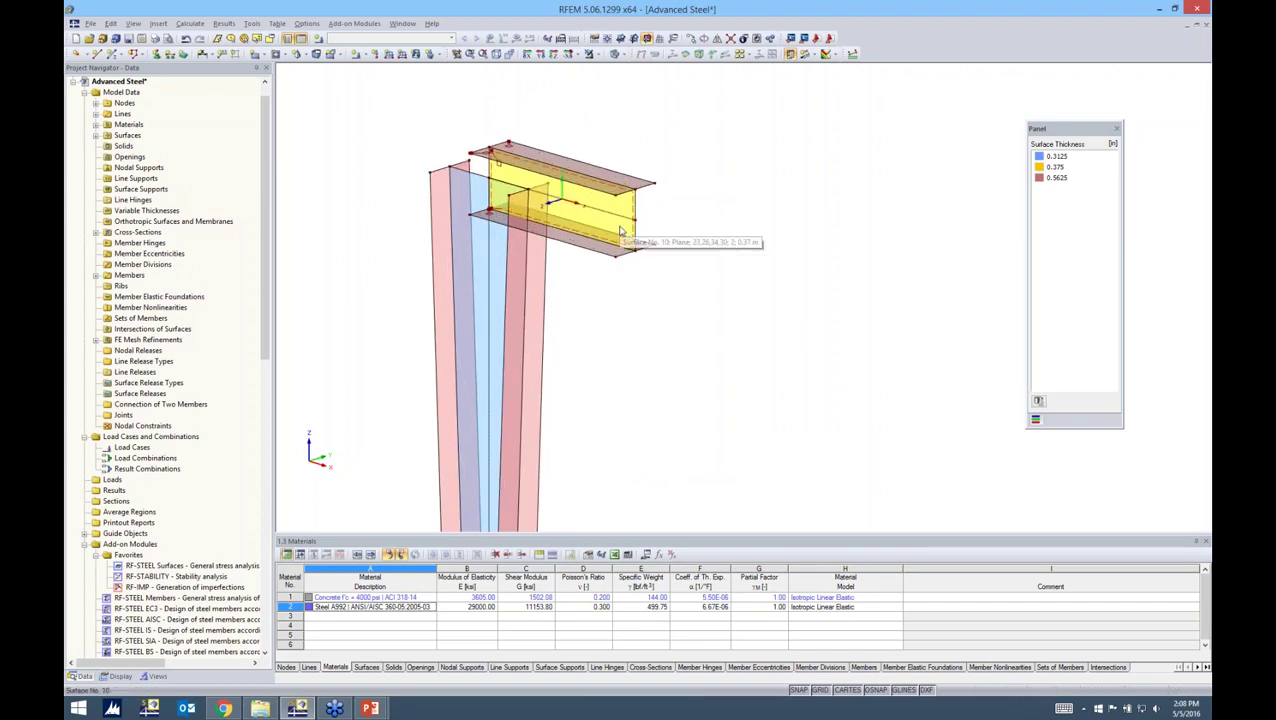
double_click(620, 232)
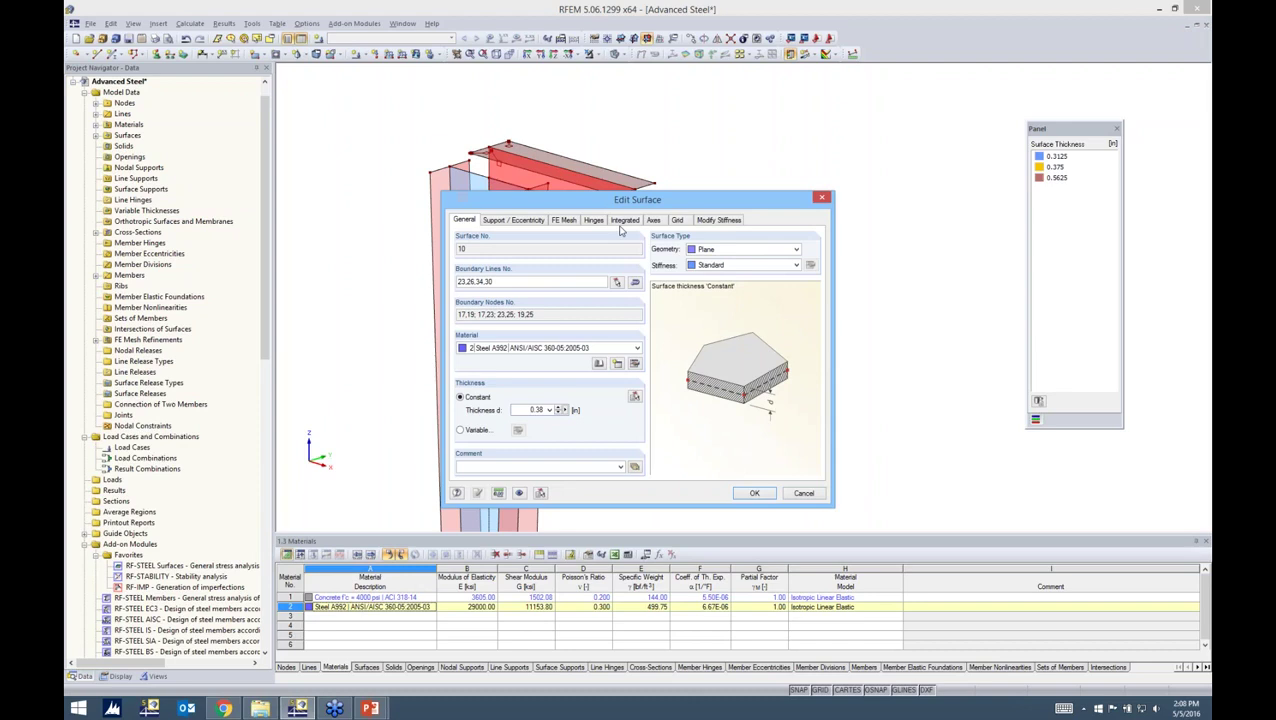
double_click(536, 410)
left_click(805, 496)
left_click(696, 276)
- Delete the FE mesh refinement assigned to the generated surfaces 1-10
middle_click_drag(603, 315, 627, 276, "ctrl")
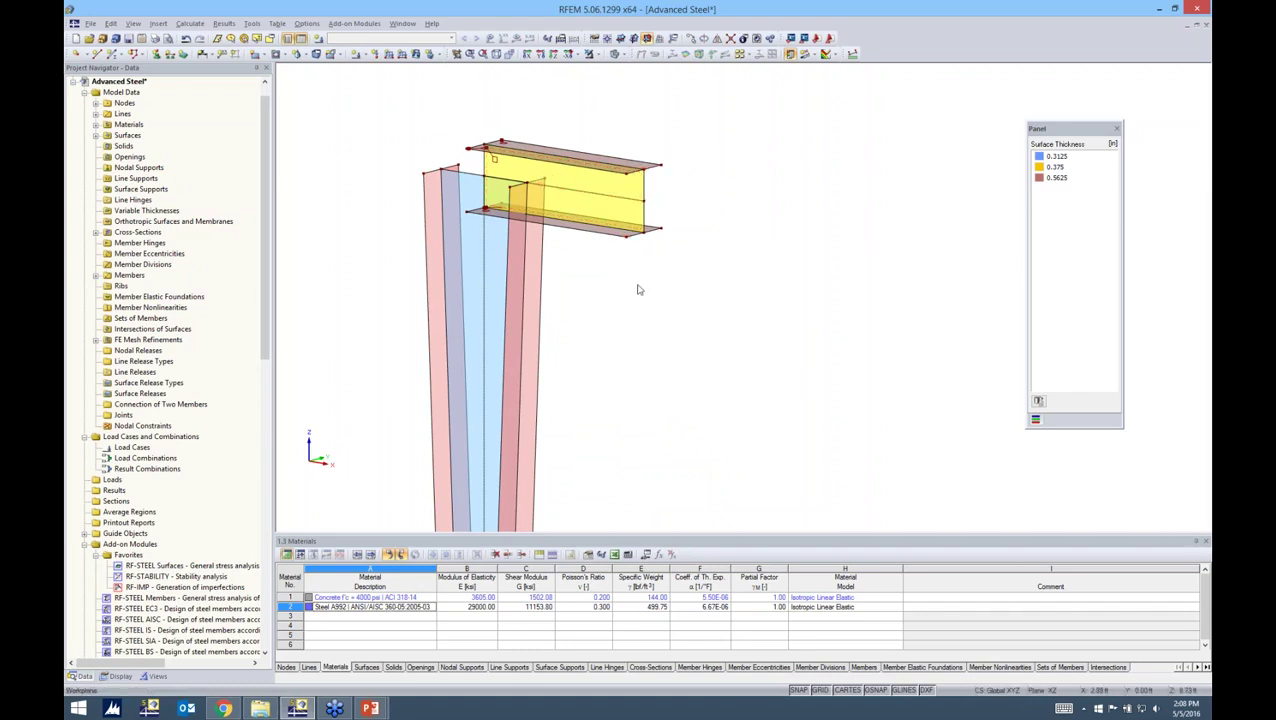
scroll(638, 287, "down", 5)
middle_click_drag(647, 316, 725, 197)
scroll(656, 237, "down", 2)
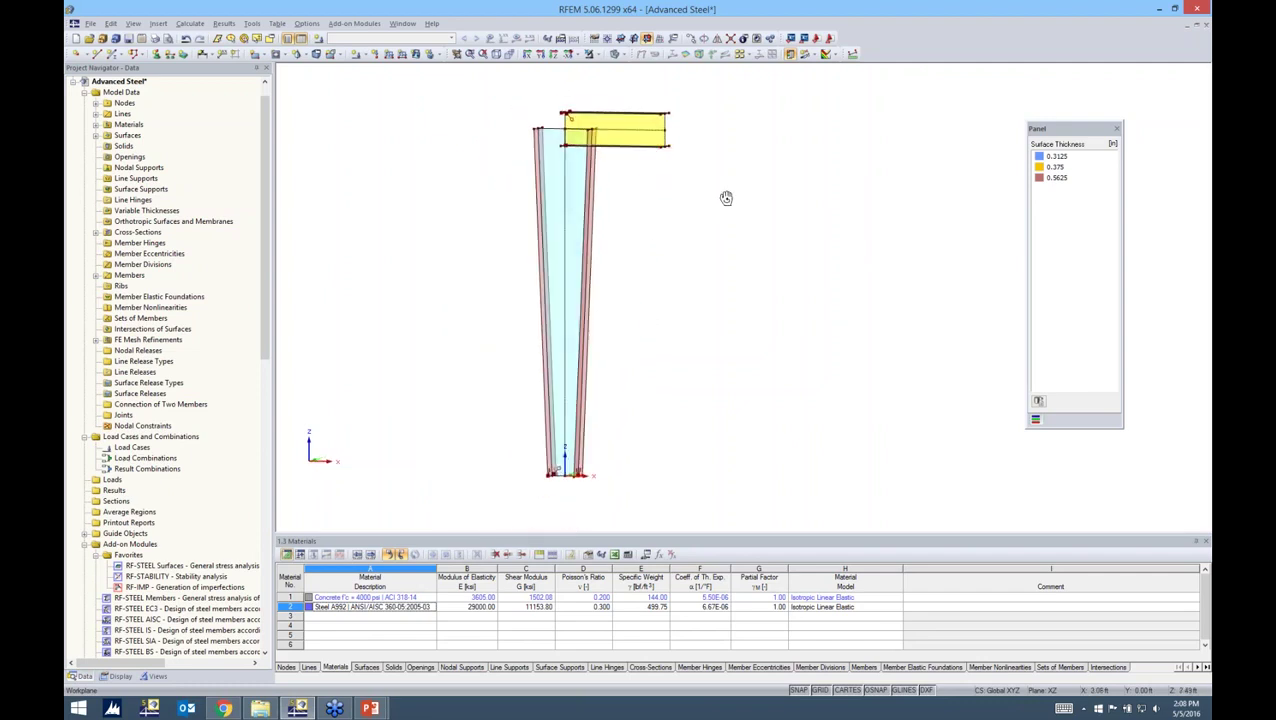
middle_click_drag(645, 257, 588, 299)
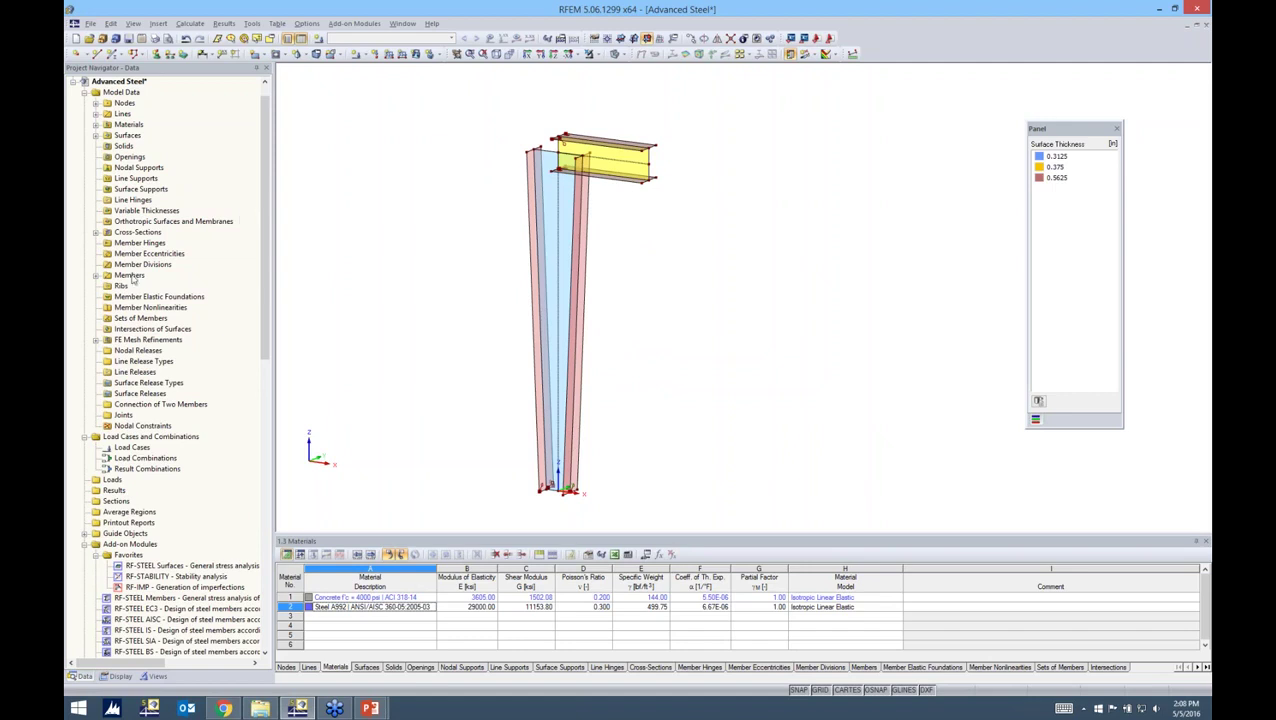
left_click(96, 340)
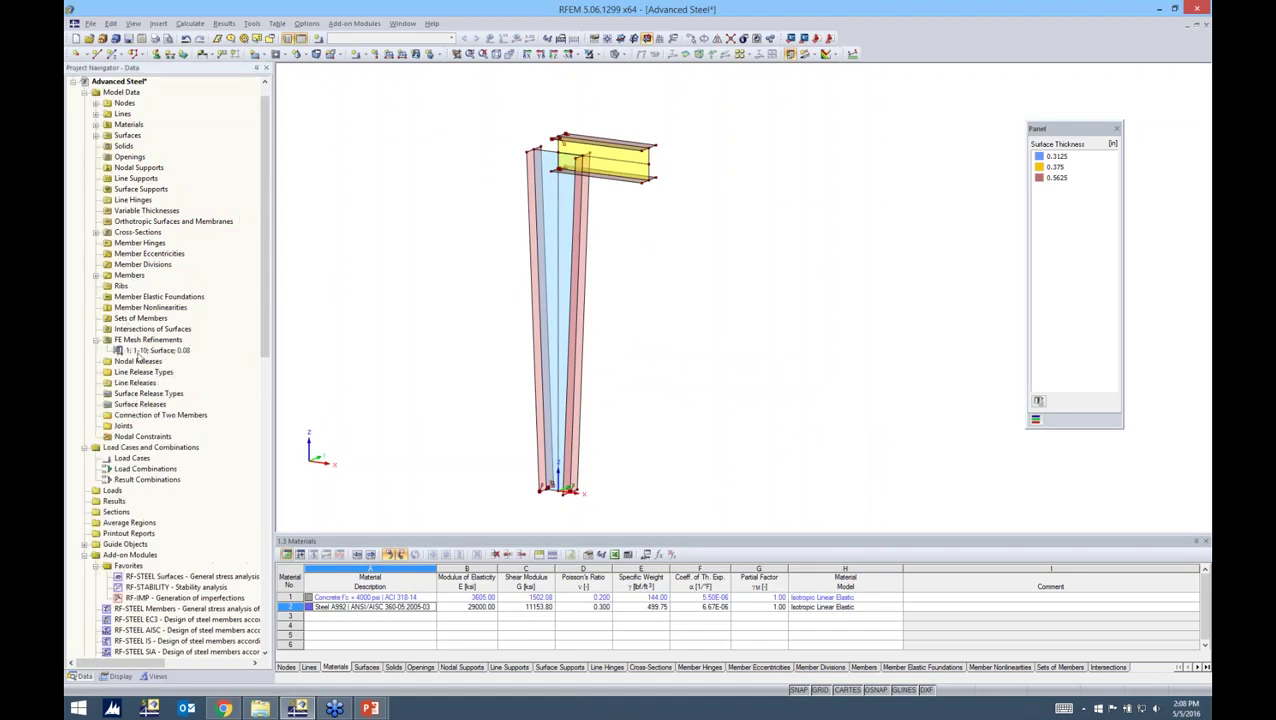
left_click(145, 350)
key("Delete")
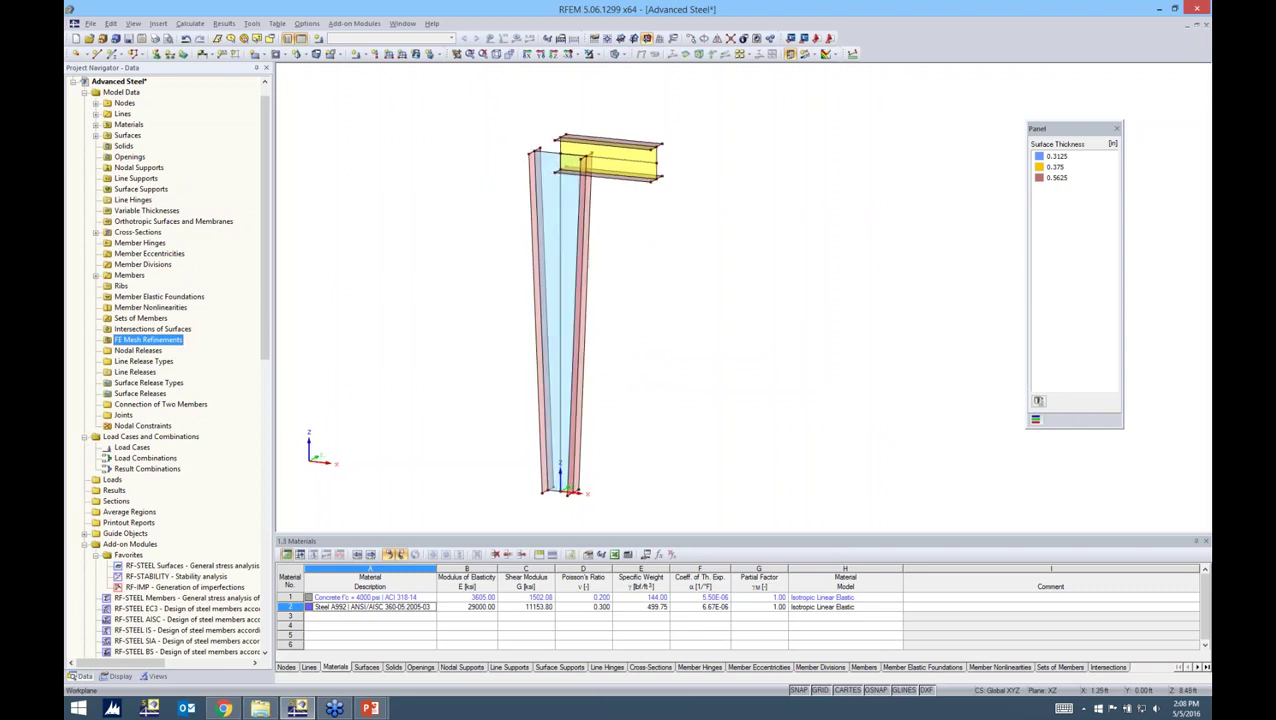
- Review the member type options for the column's centerline member and confirm Null
scroll(560, 220, "up", 3)
scroll(669, 237, "down", 2)
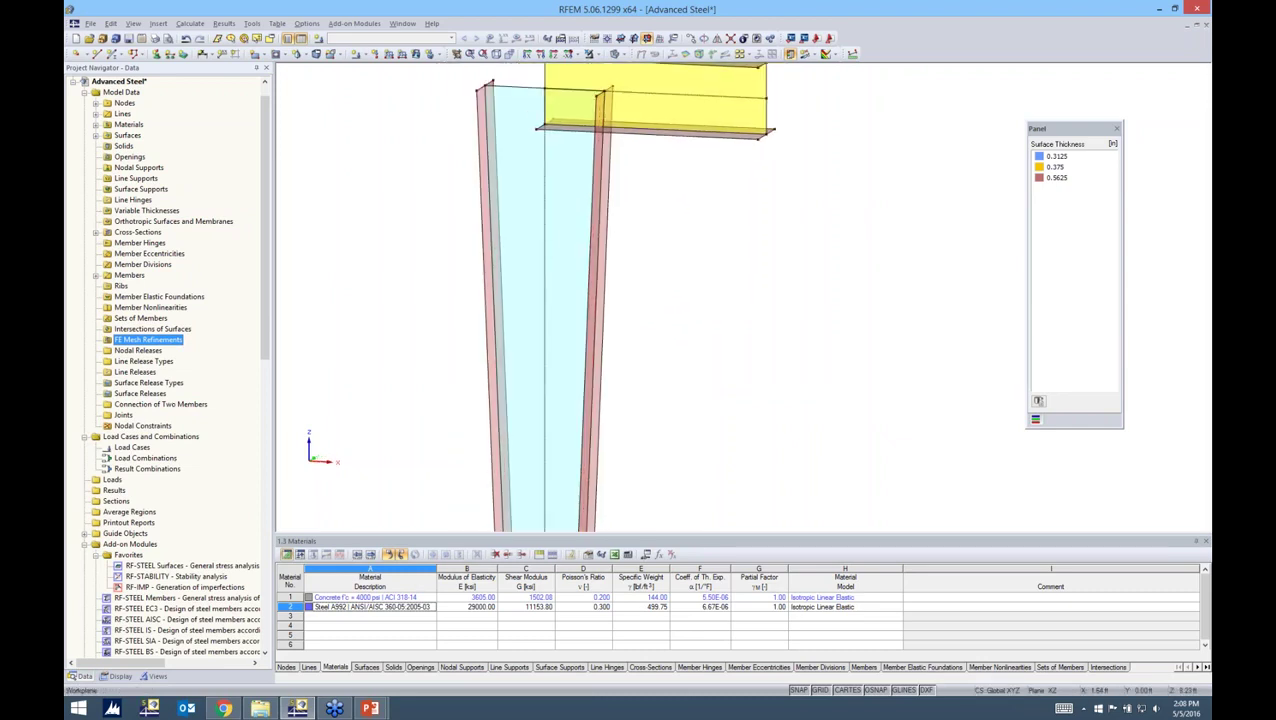
double_click(551, 270)
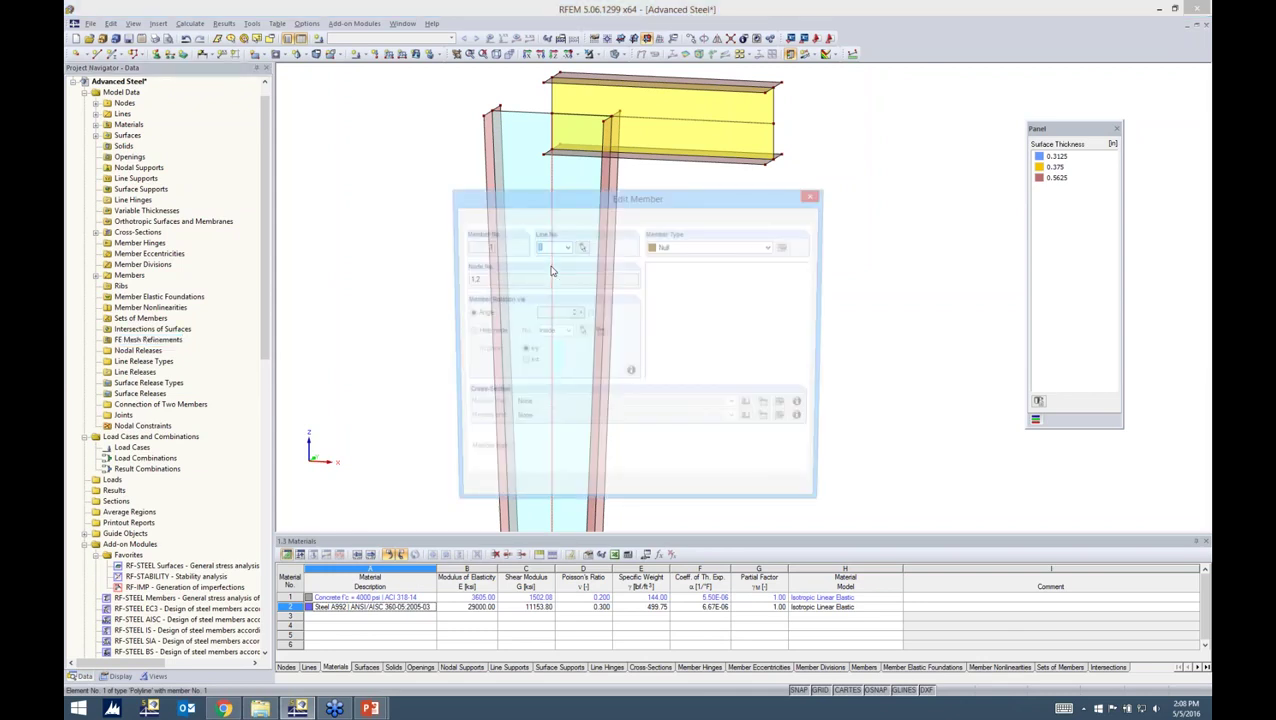
left_click(677, 249)
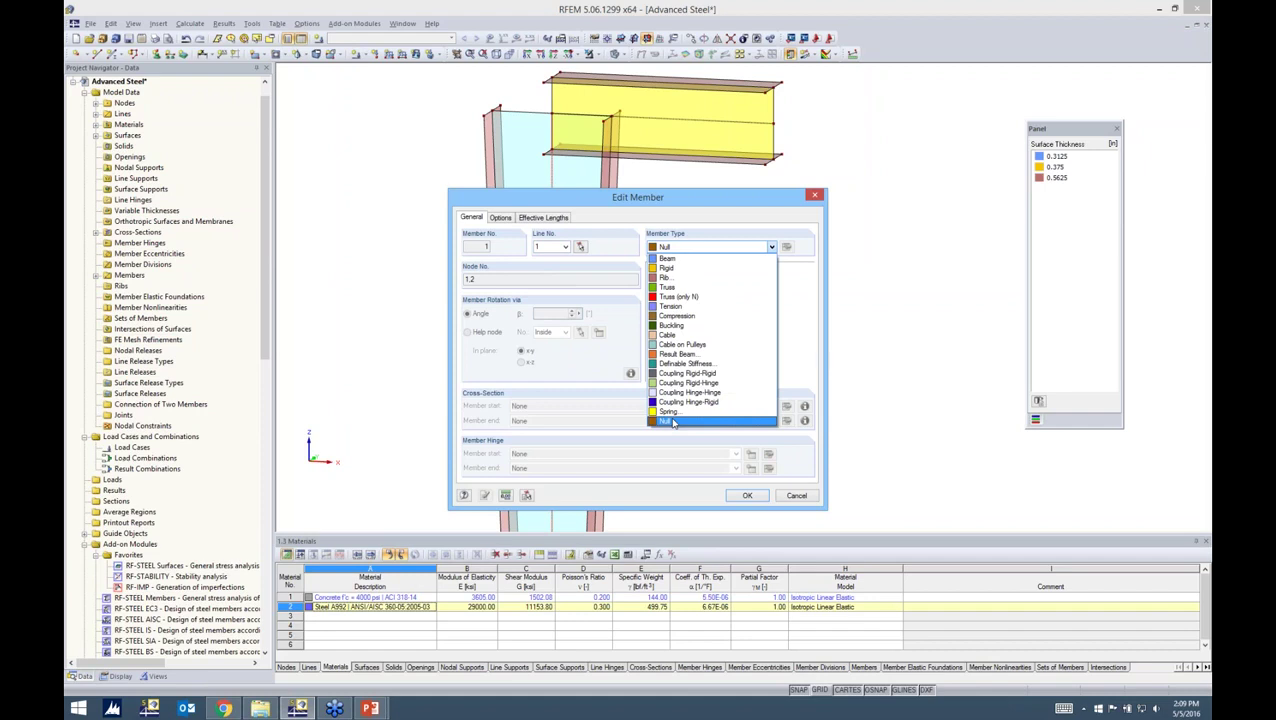
left_click(674, 422)
left_click(746, 496)
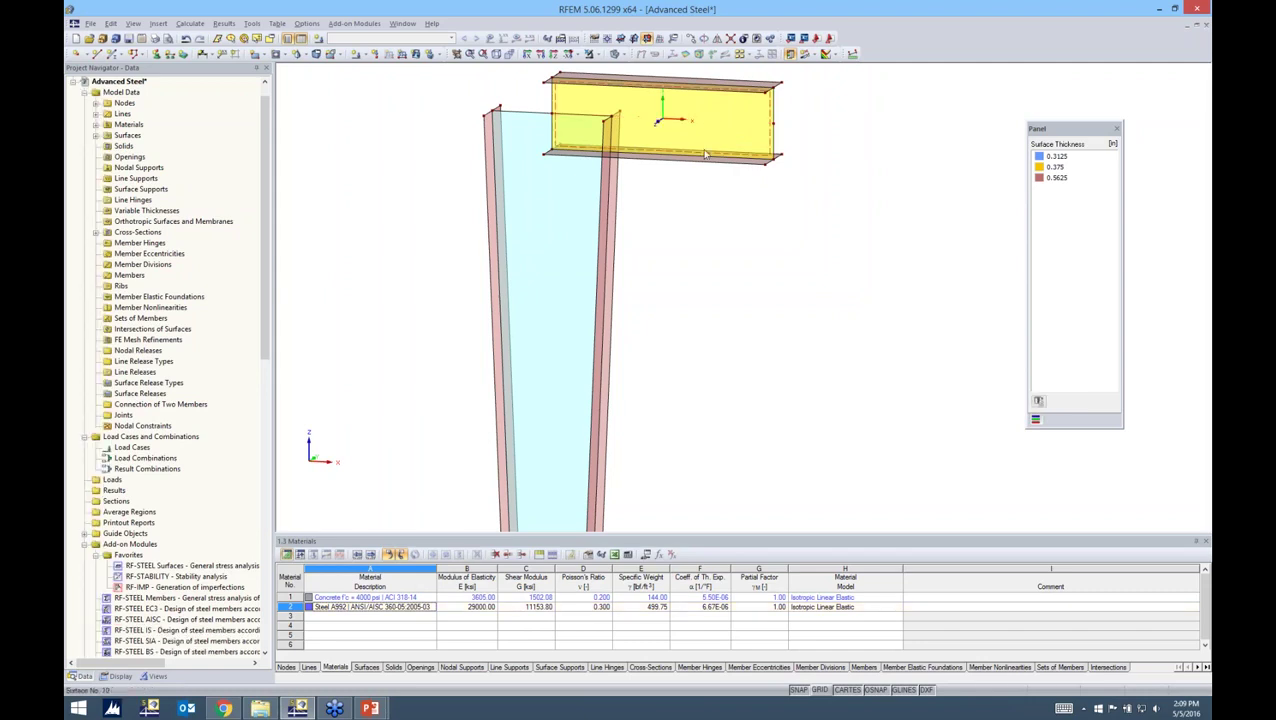
- Select the generated beam's surfaces and move the beam so its near end meets the top of the column's beam-side flange
scroll(670, 190, "down", 1)
middle_click_drag(670, 190, 625, 265, "ctrl")
left_click_drag(767, 299, 657, 148)
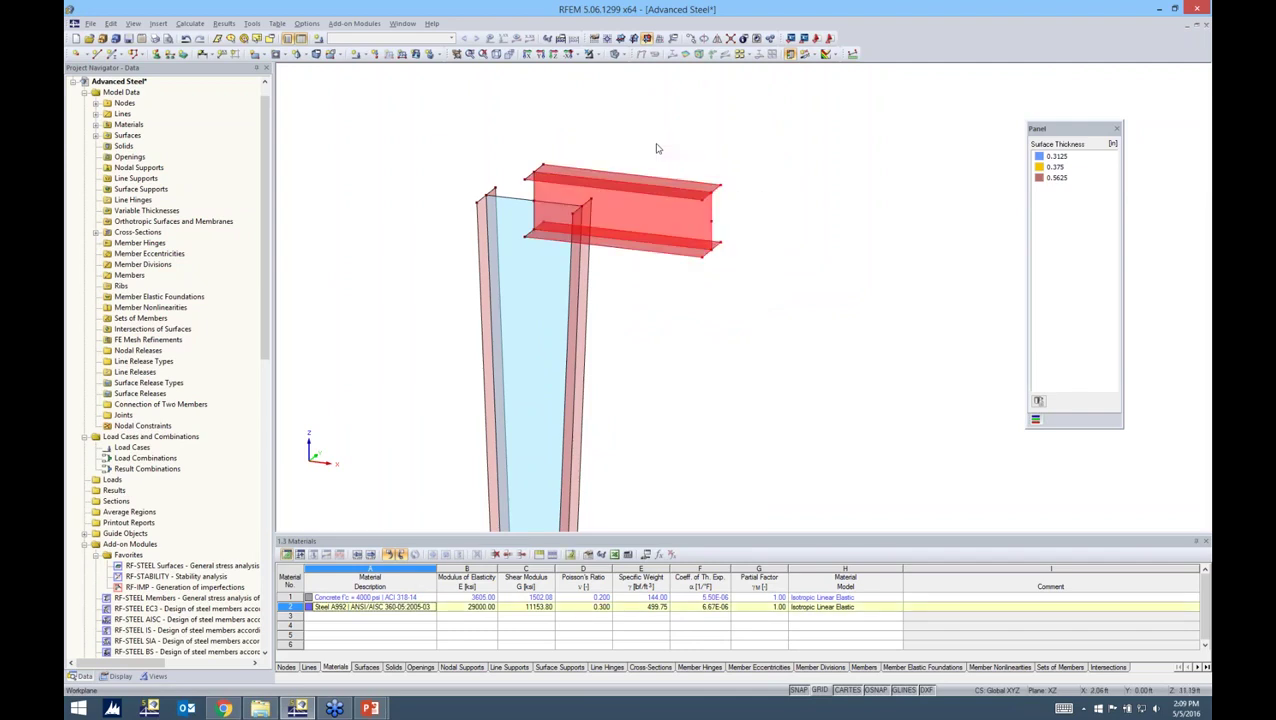
middle_click_drag(675, 281, 805, 268, "ctrl")
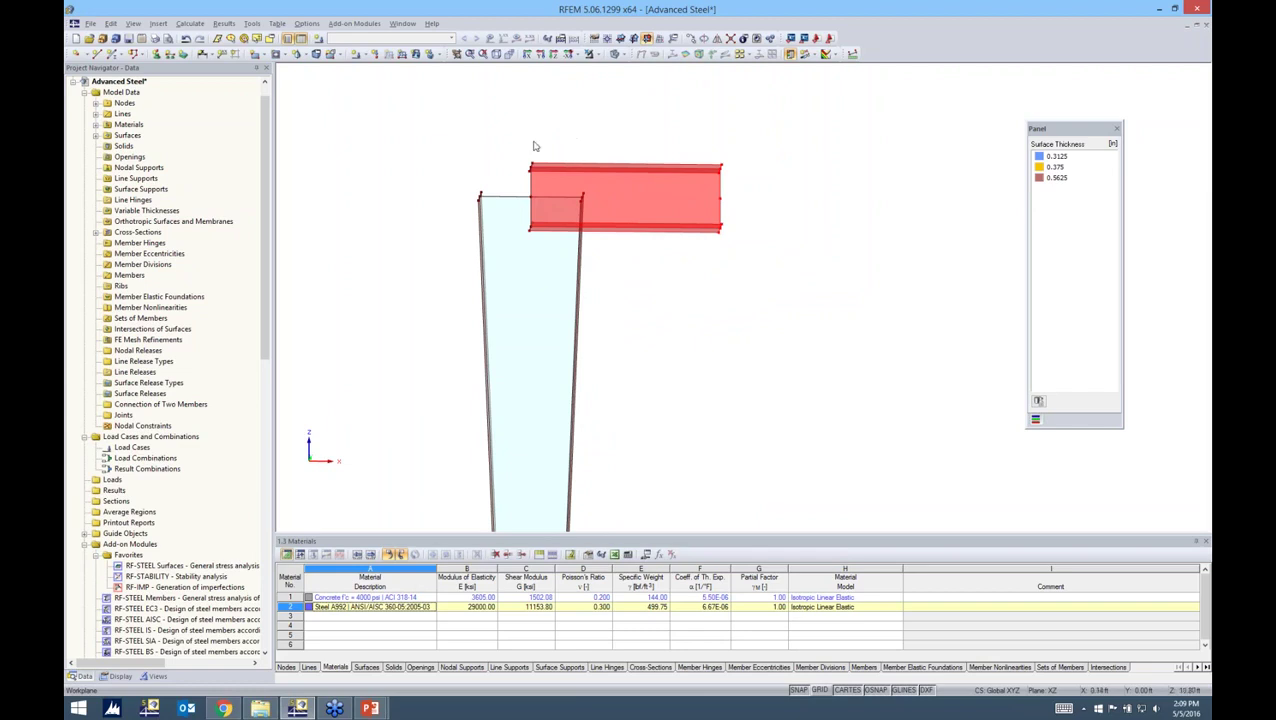
left_click_drag(509, 133, 566, 260)
scroll(798, 193, "down", 2)
middle_click_drag(798, 193, 735, 235, "ctrl")
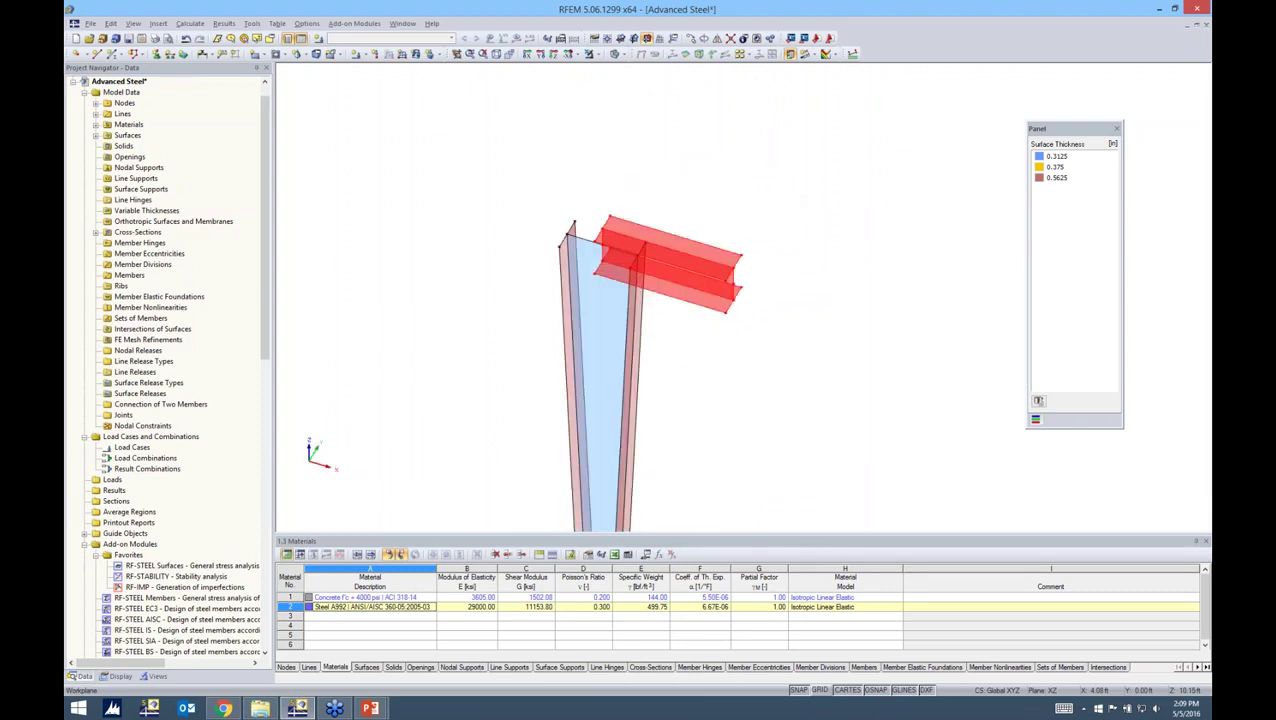
scroll(714, 325, "up", 2)
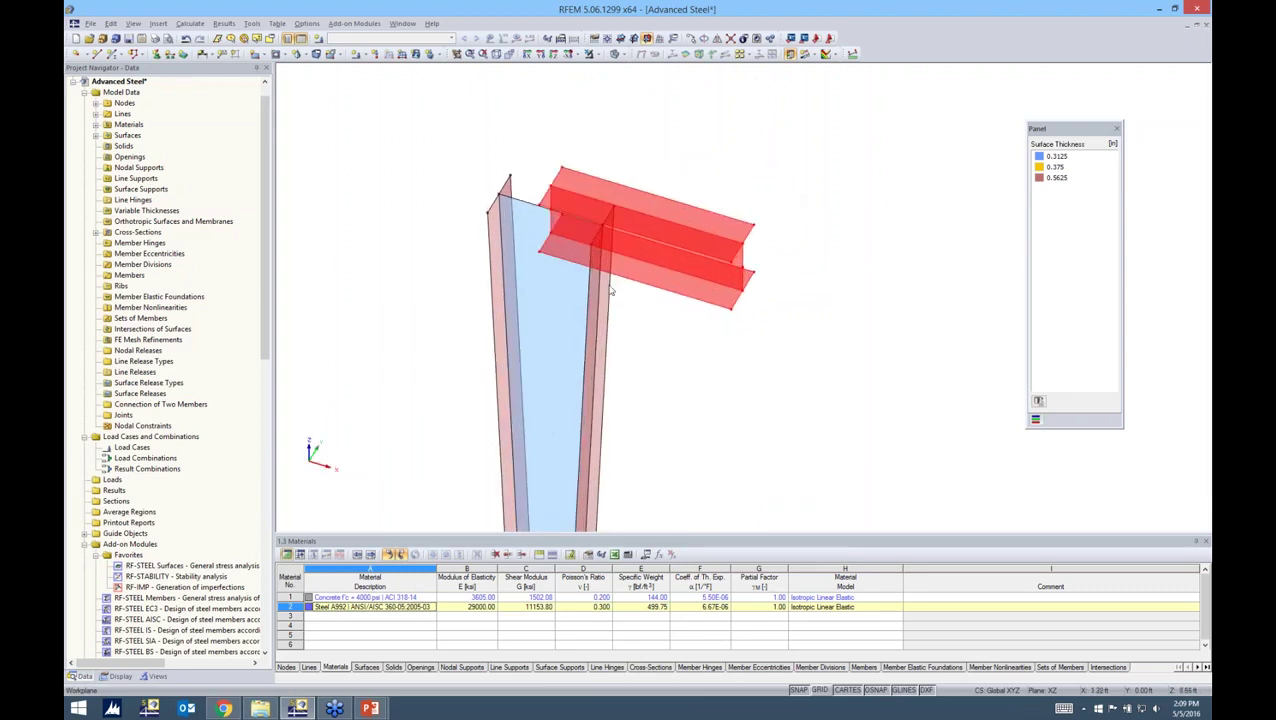
middle_click_drag(658, 333, 615, 318)
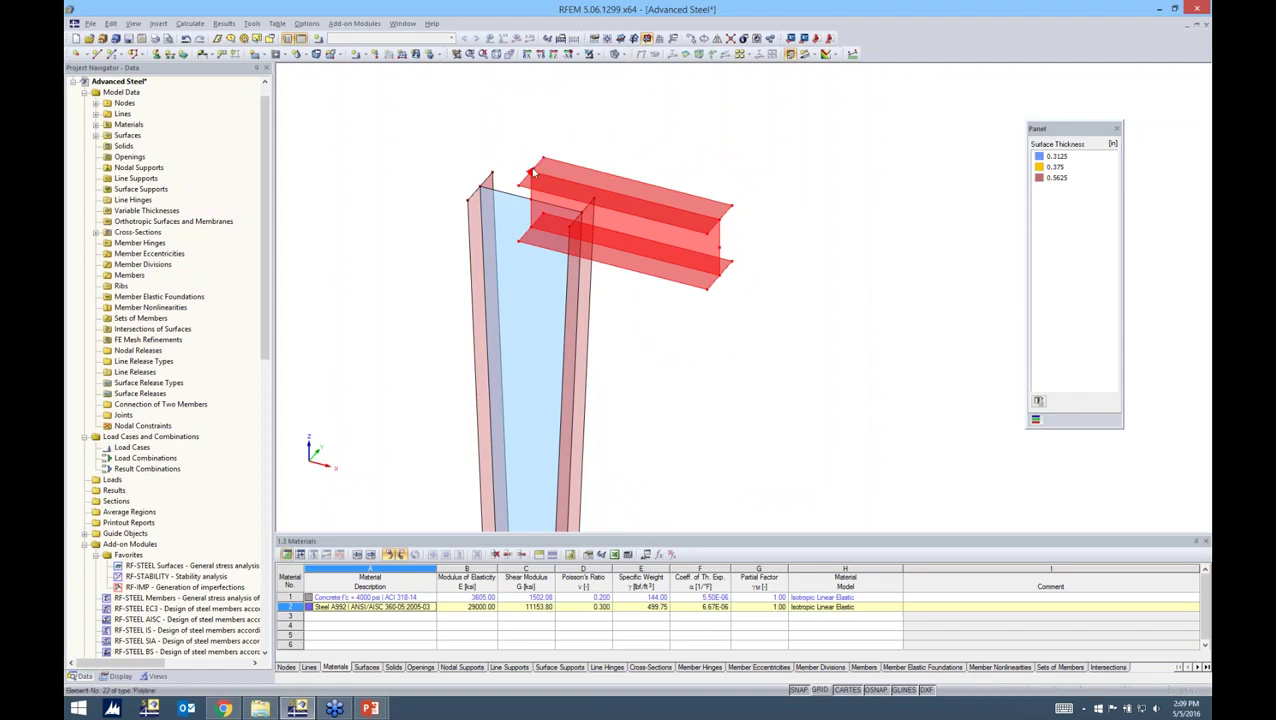
scroll(532, 178, "up", 2)
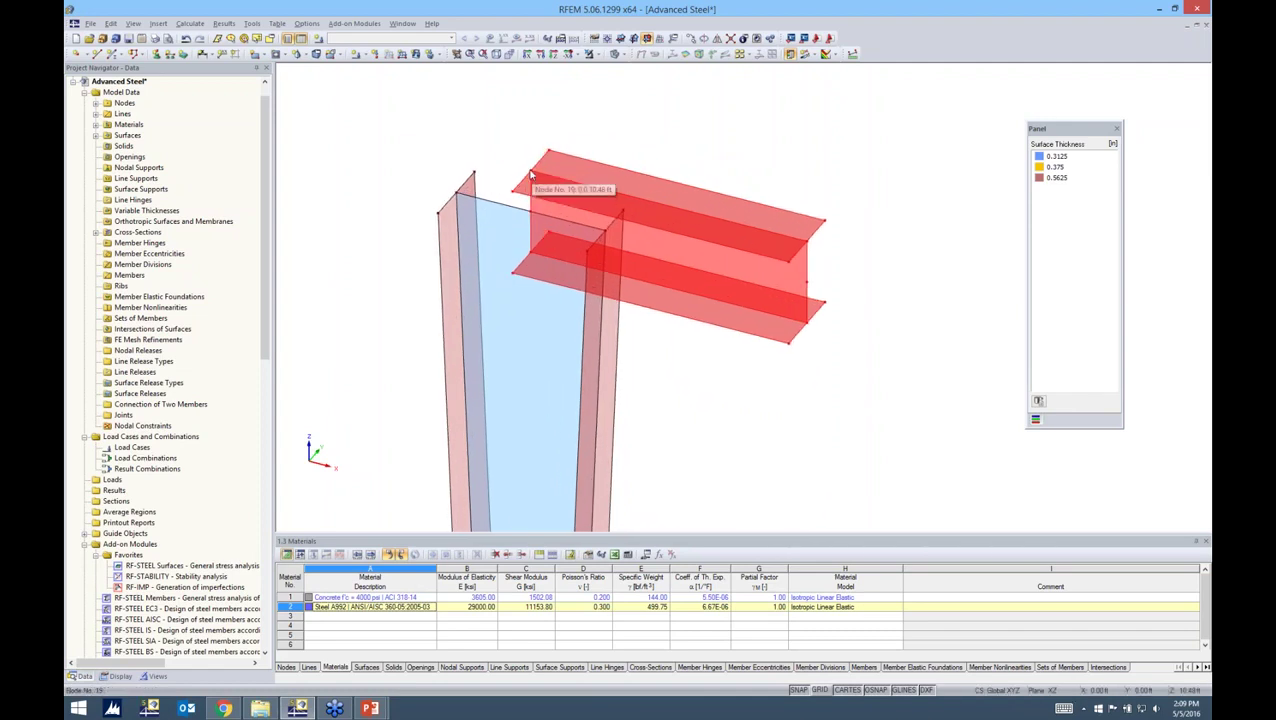
left_click_drag(549, 188, 607, 228)
middle_click_drag(841, 225, 818, 146, "ctrl")
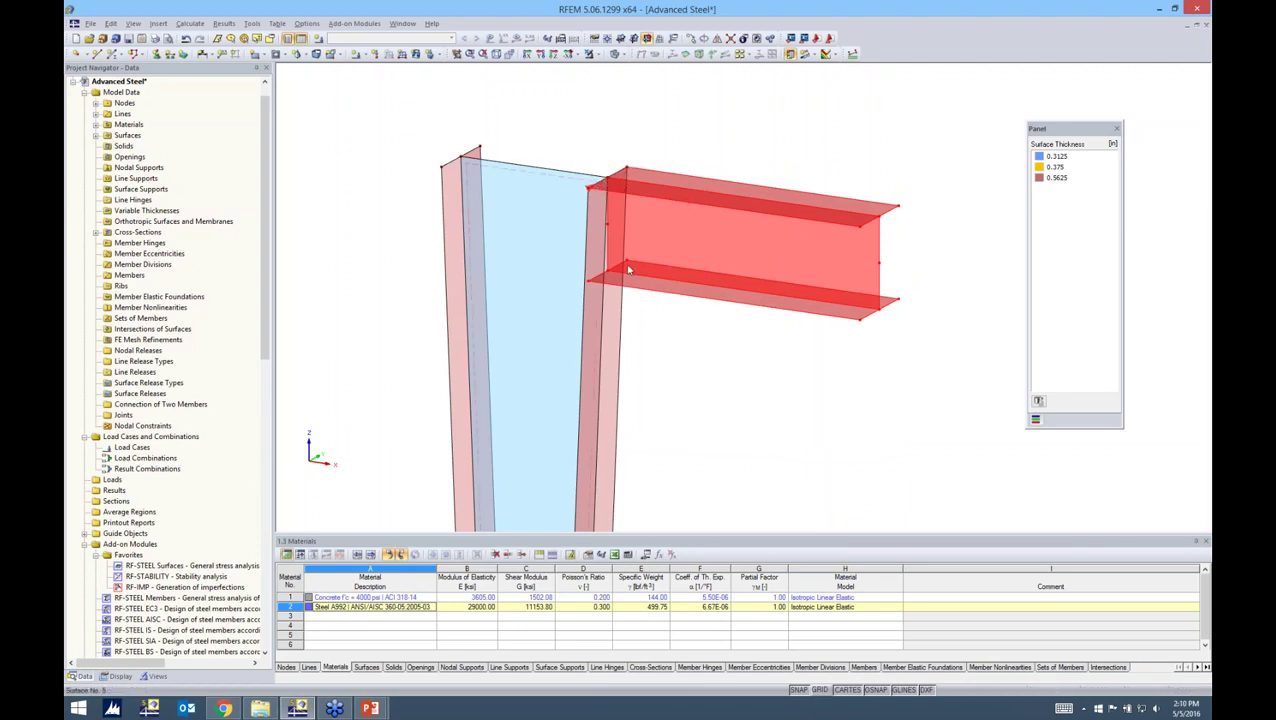
left_click(678, 341)
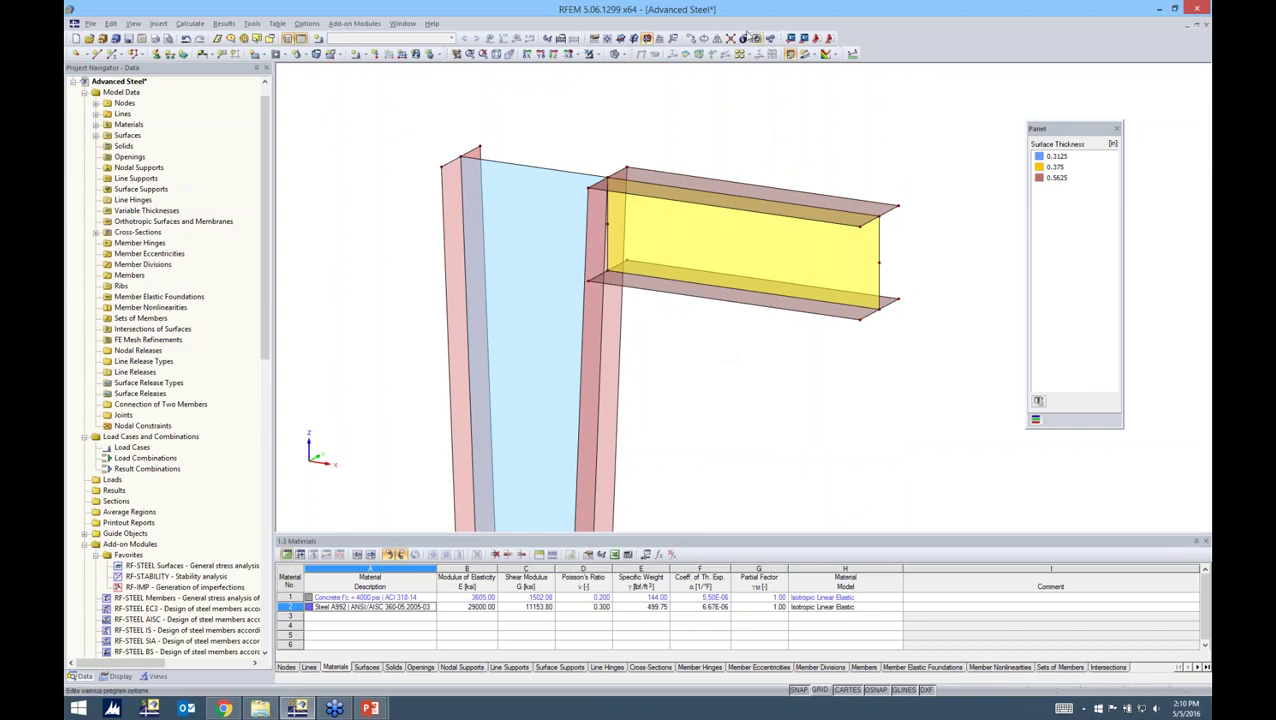
- Create on-line nodes 1.5 ft from the line end on lines 9, 10 and 12 of the column's beam-side flange
middle_click_drag(764, 364, 846, 264, "ctrl")
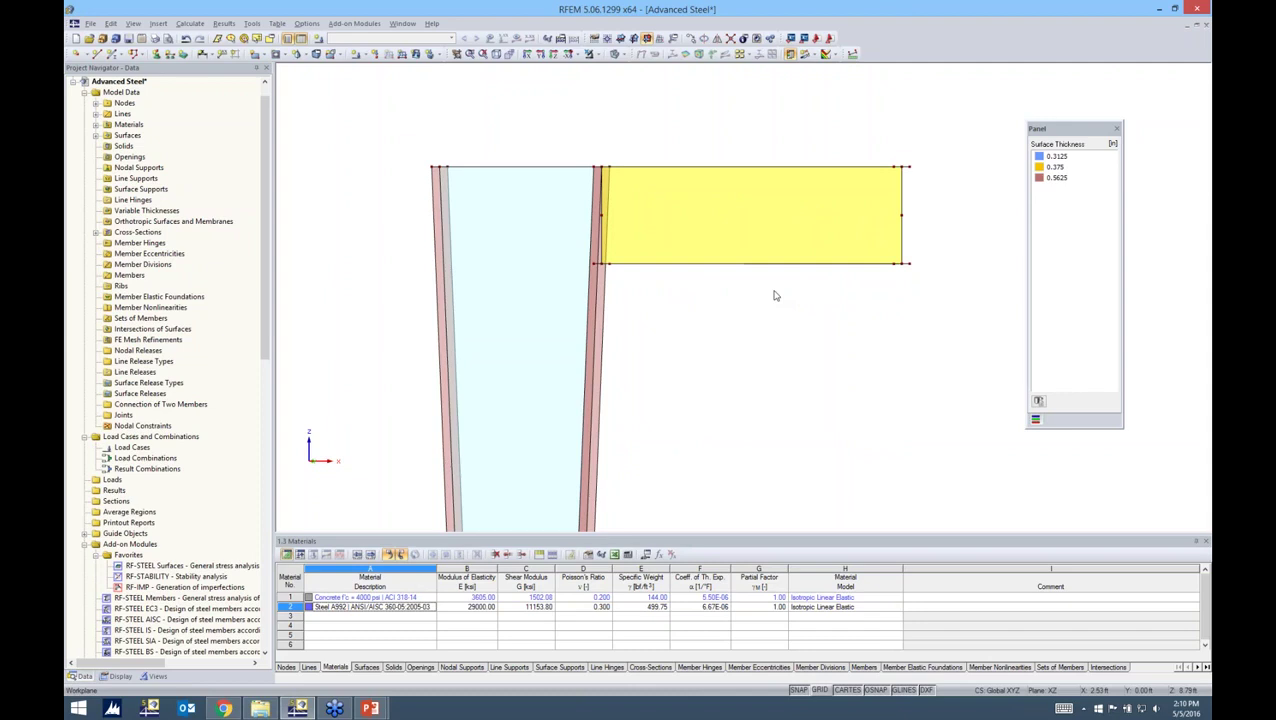
scroll(766, 302, "down", 2)
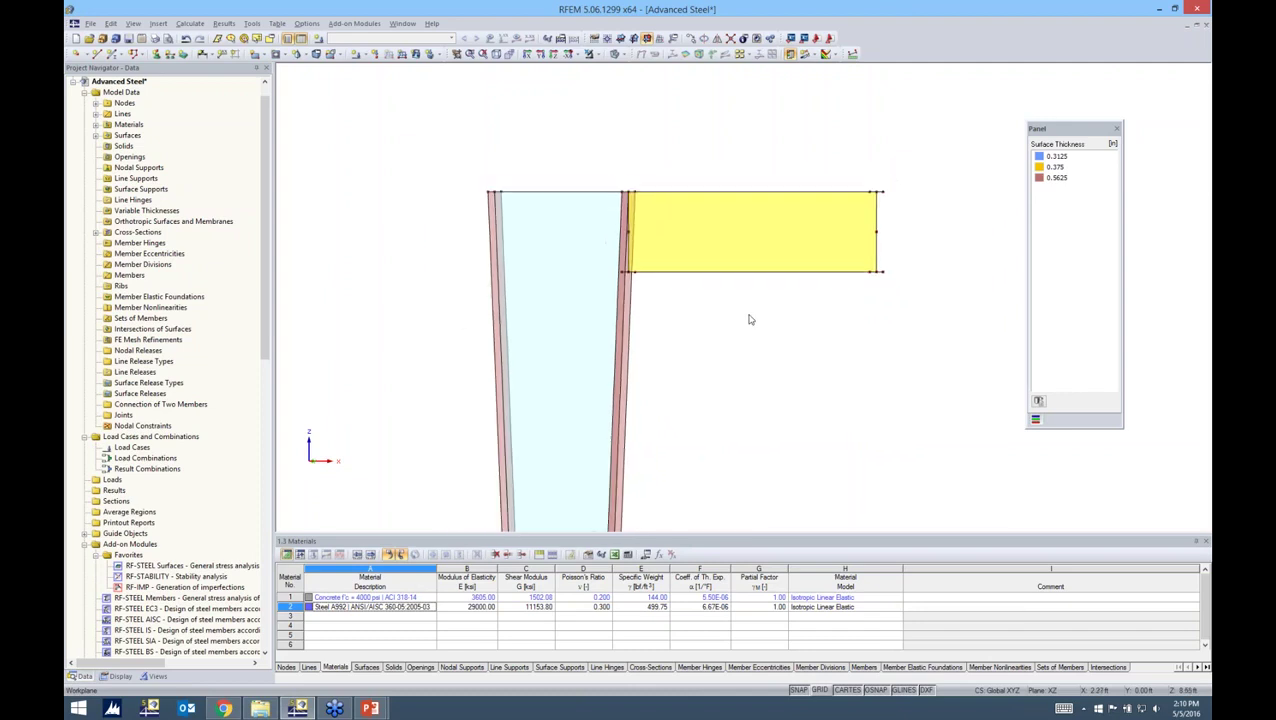
scroll(751, 319, "down", 1)
left_click_drag(751, 319, 743, 323, "ctrl")
middle_click_drag(743, 323, 717, 341, "ctrl")
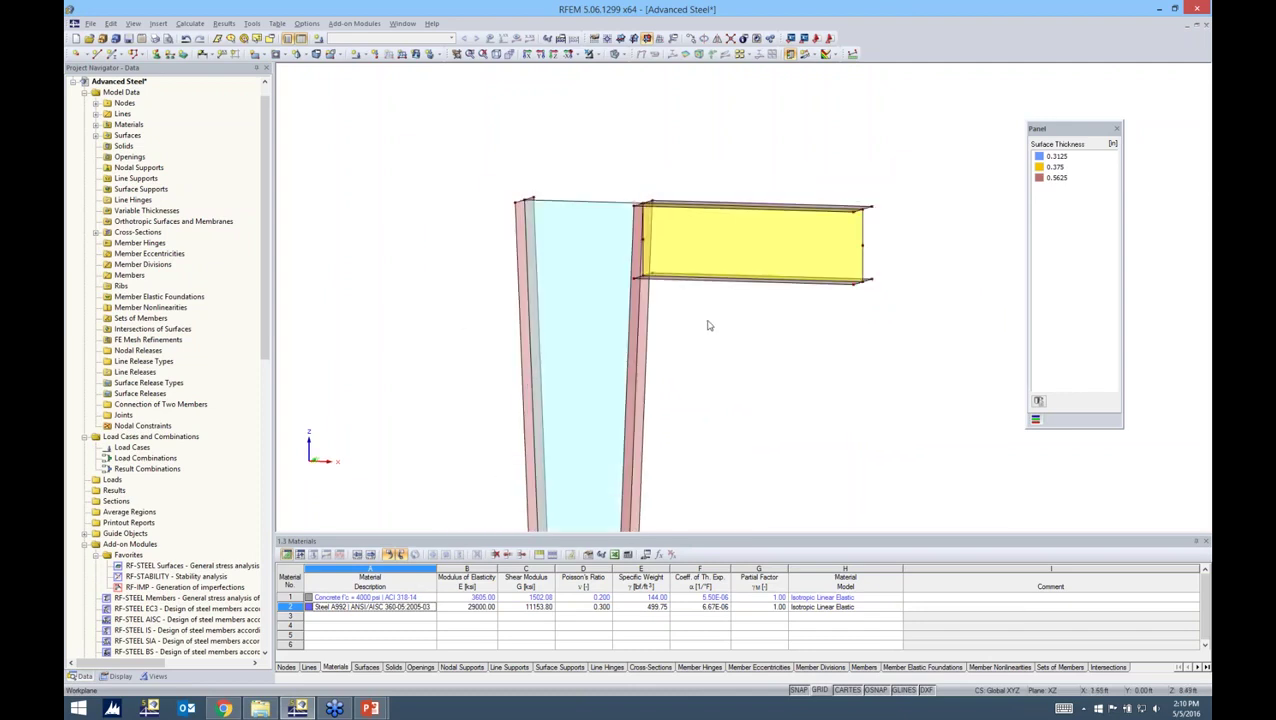
middle_click_drag(681, 338, 598, 257)
scroll(630, 275, "down", 1)
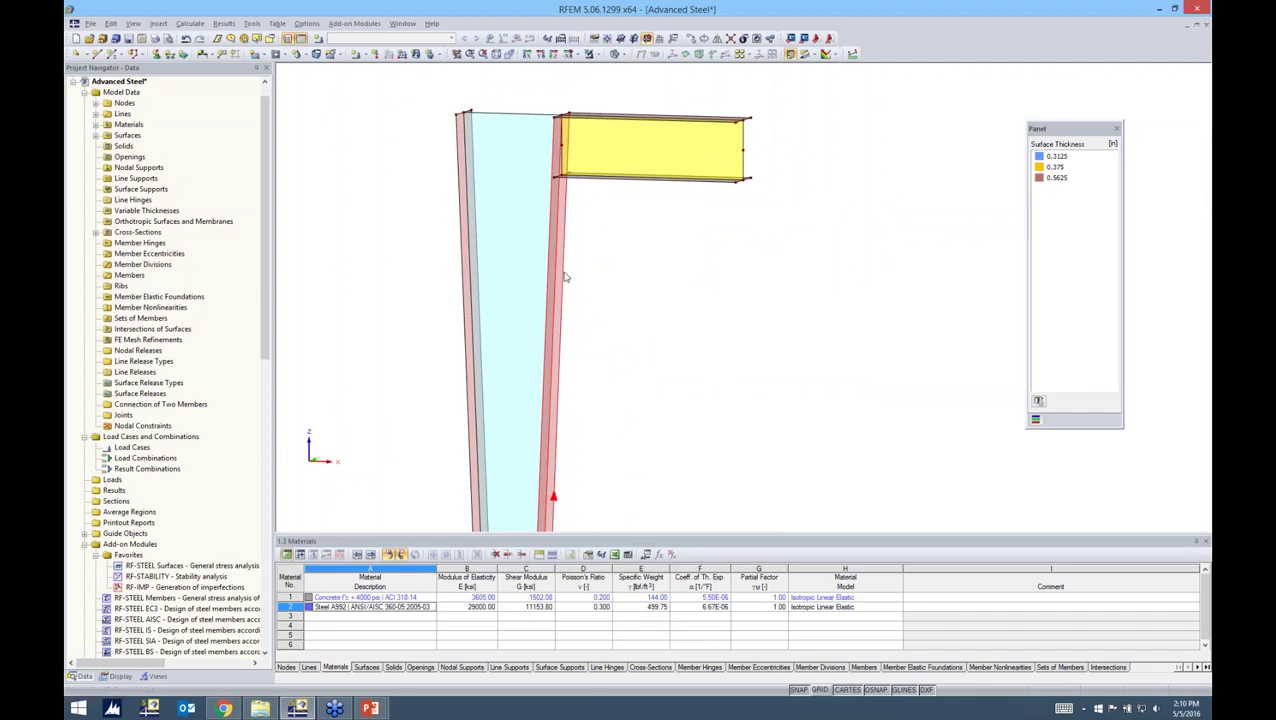
right_click(565, 277)
mouse_move(596, 342)
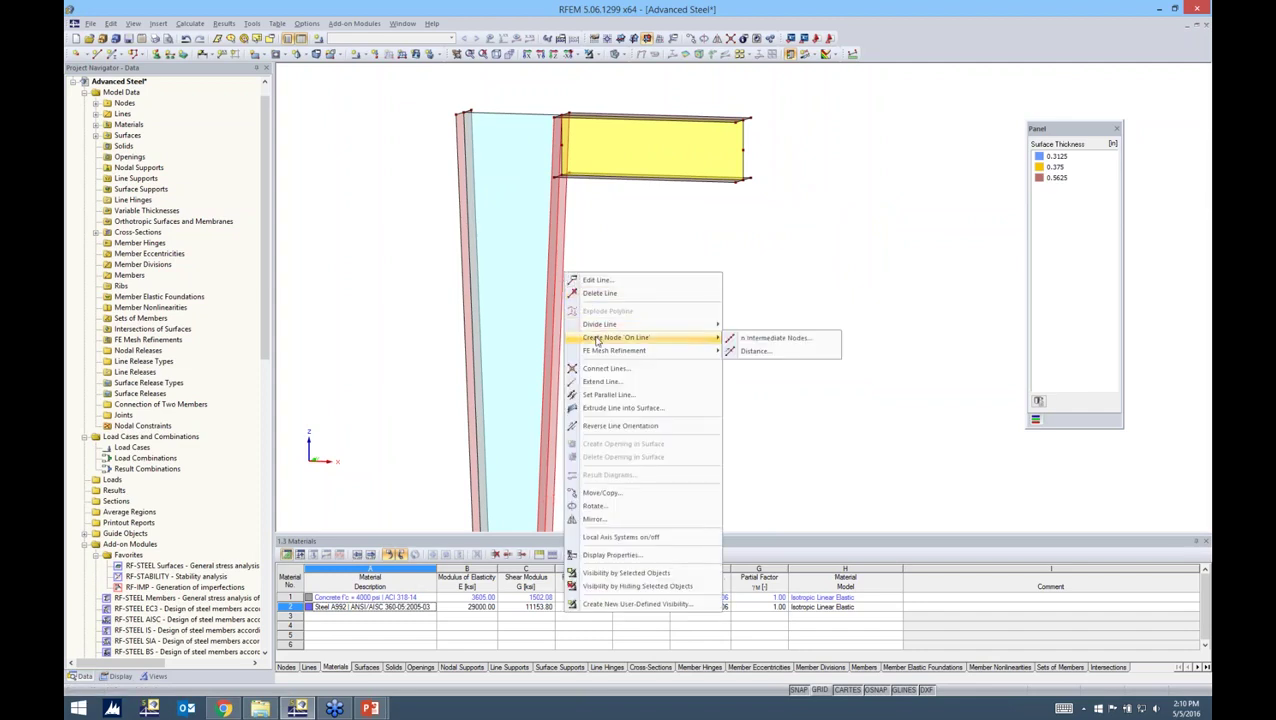
left_click(754, 350)
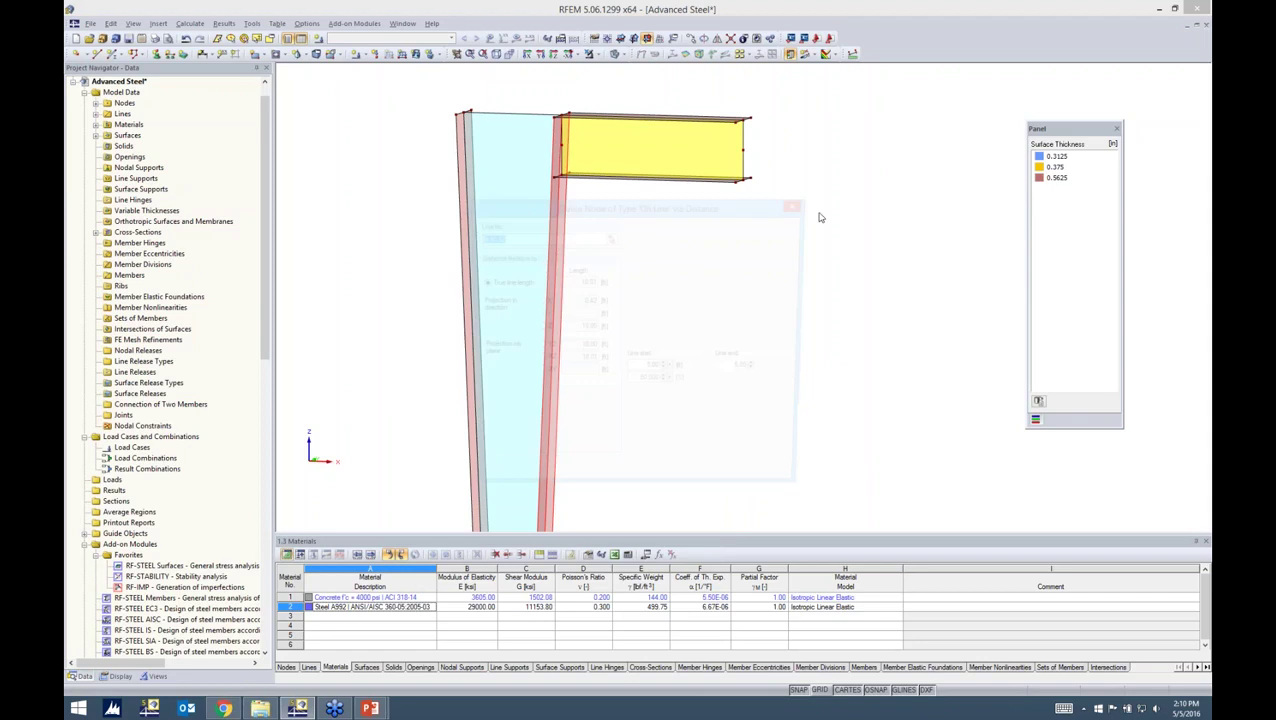
left_click_drag(700, 211, 845, 216)
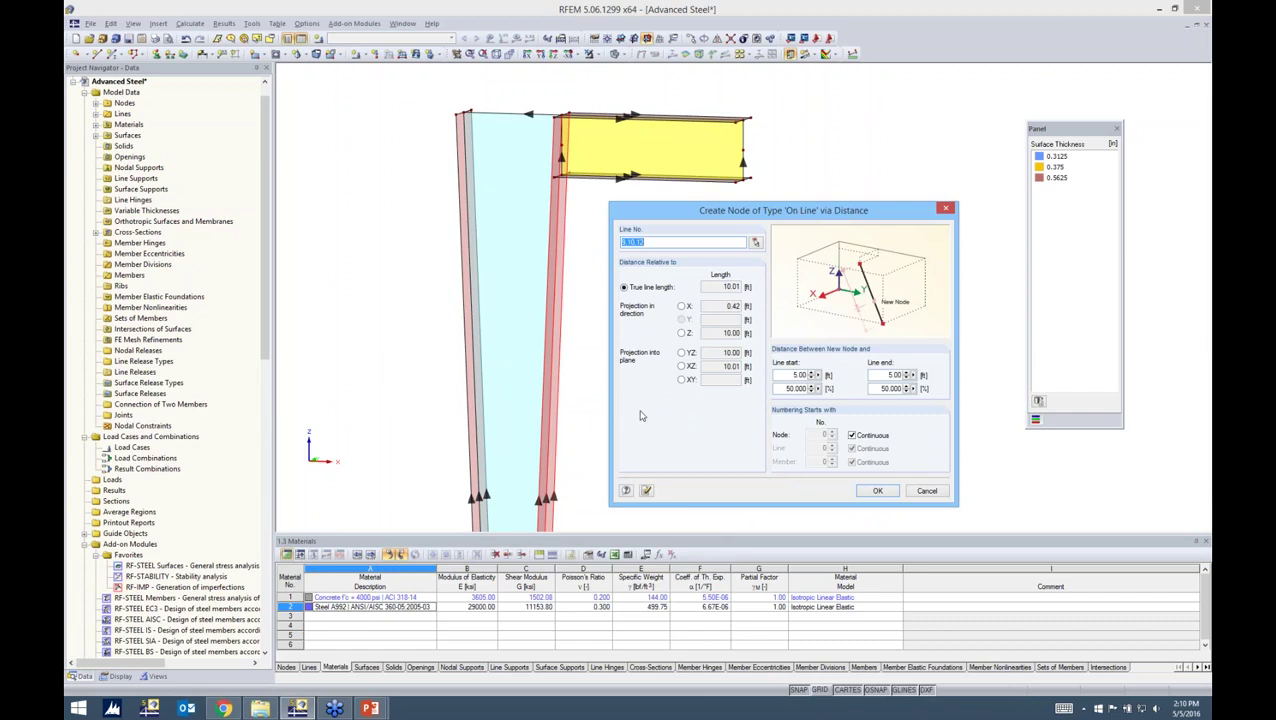
double_click(876, 376)
type("1.5")
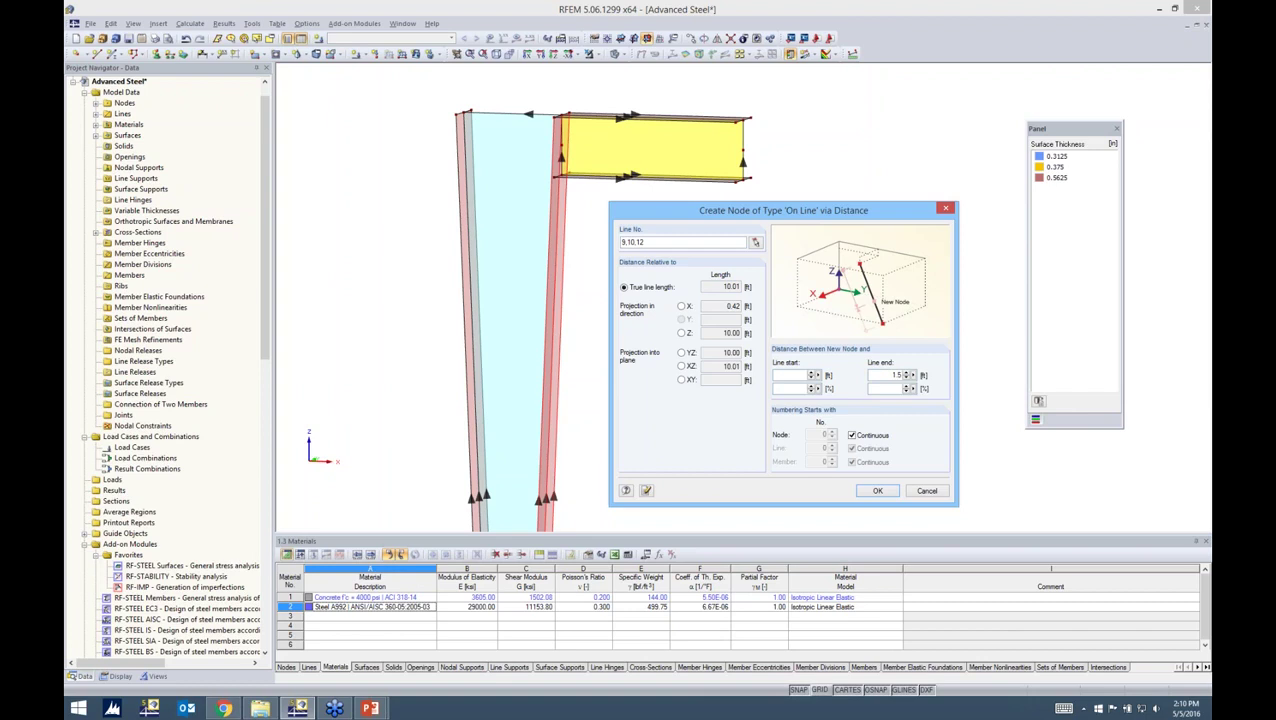
key("Return")
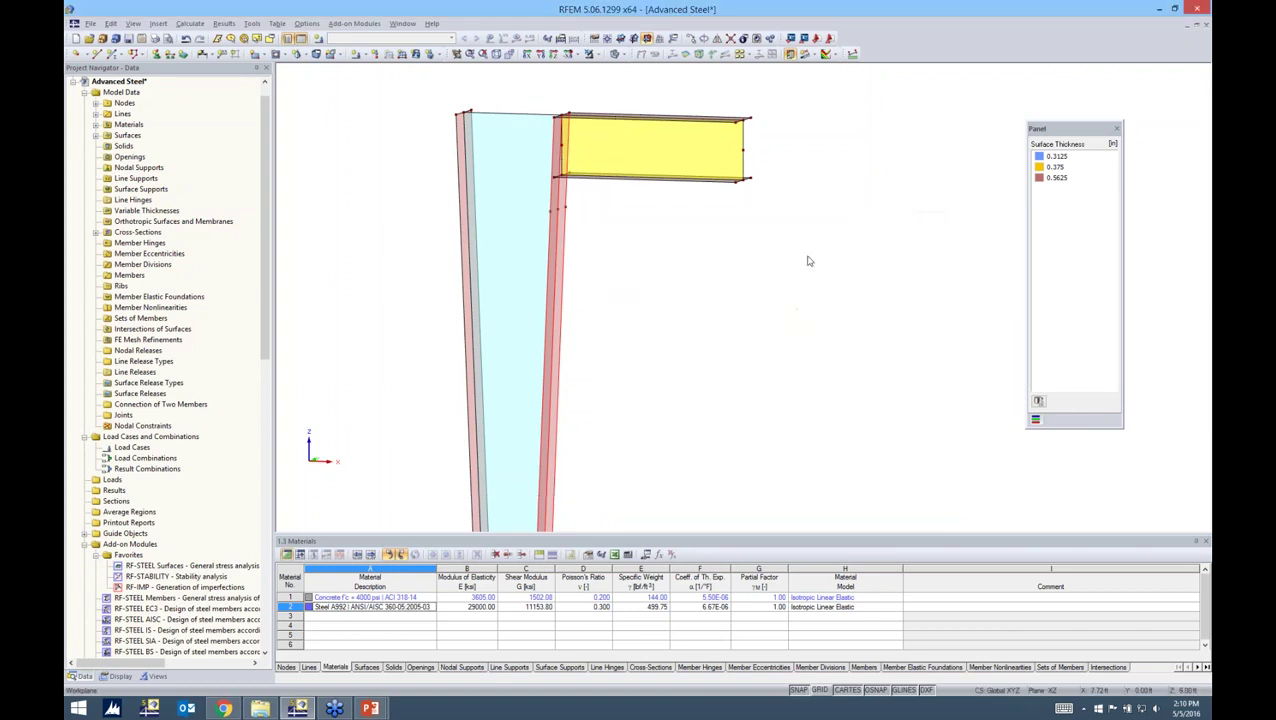
- Move the beam's lower end nodes down onto the new column flange nodes so the beam tapers toward its free end
scroll(585, 160, "up", 1)
scroll(585, 160, "up", 2)
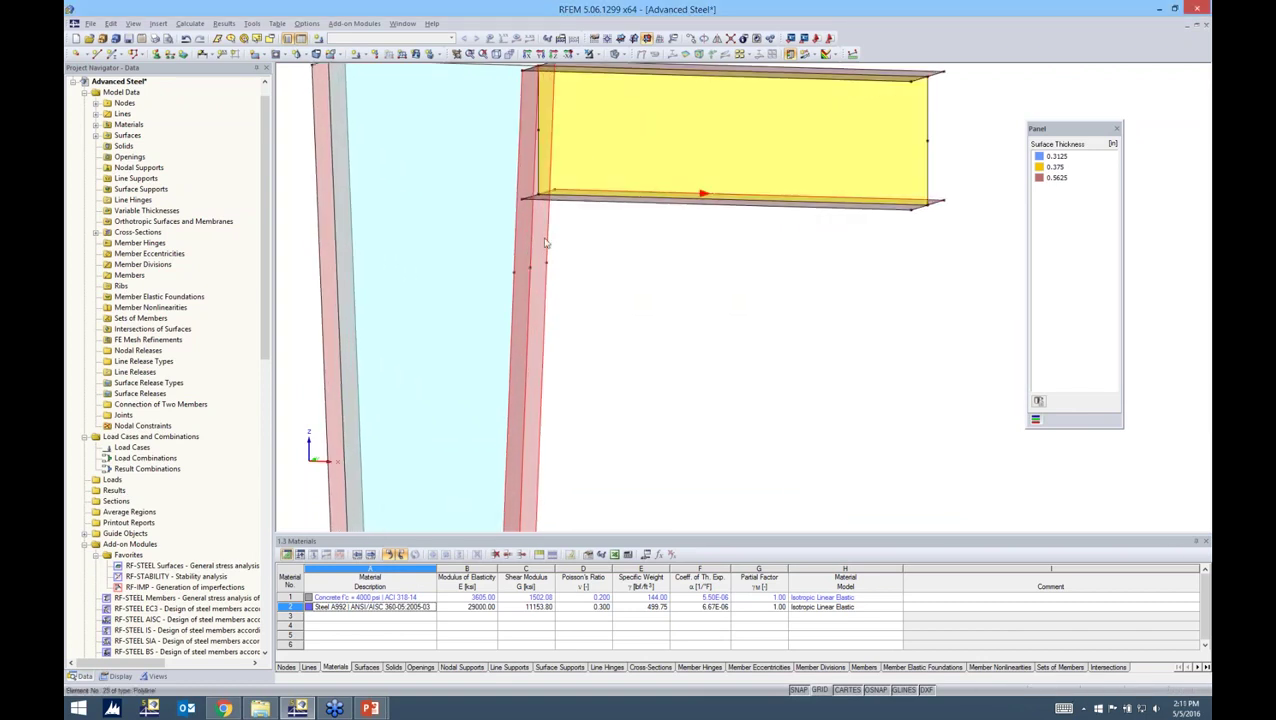
middle_click_drag(609, 241, 591, 299, "ctrl")
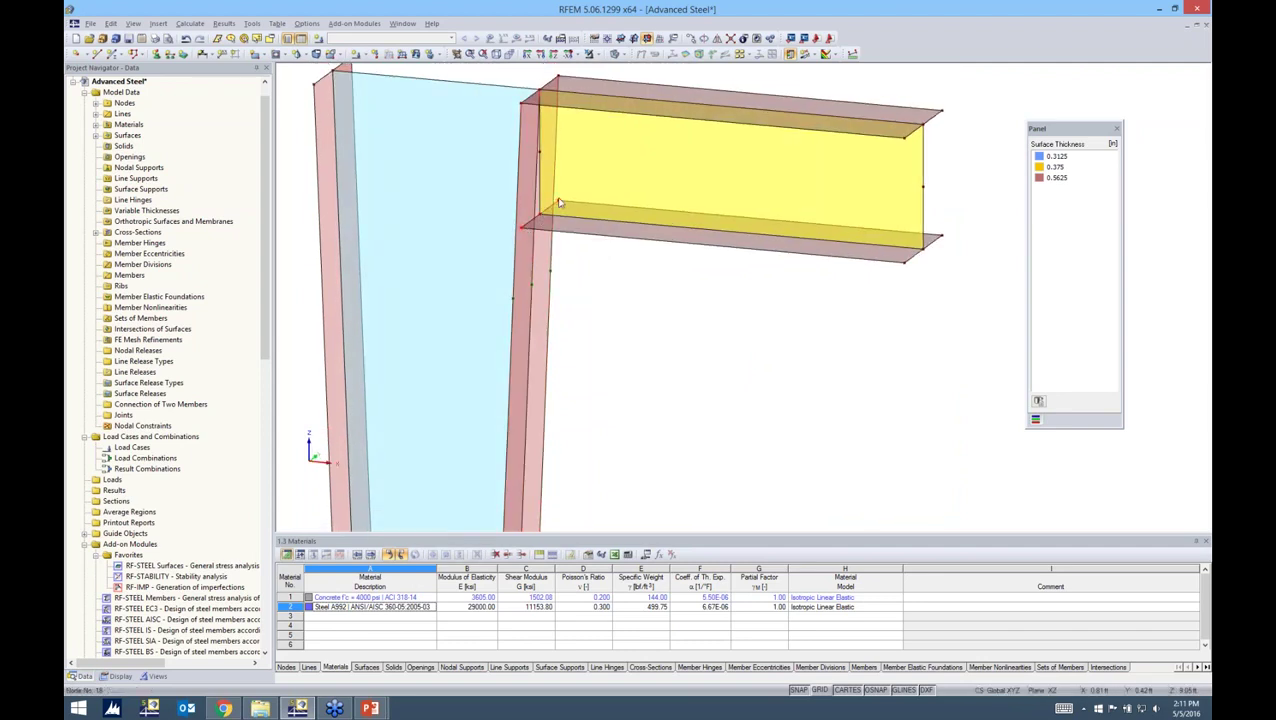
scroll(540, 220, "up", 4)
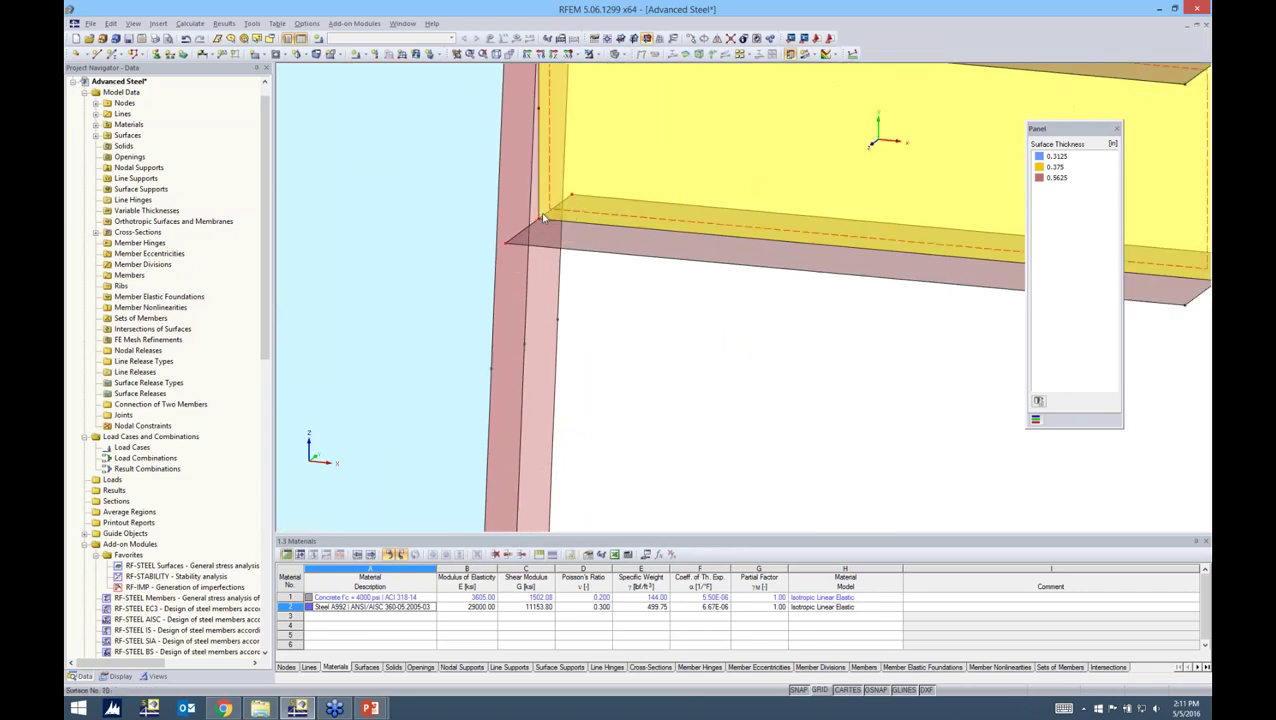
left_click_drag(510, 244, 491, 370)
scroll(620, 345, "down", 4)
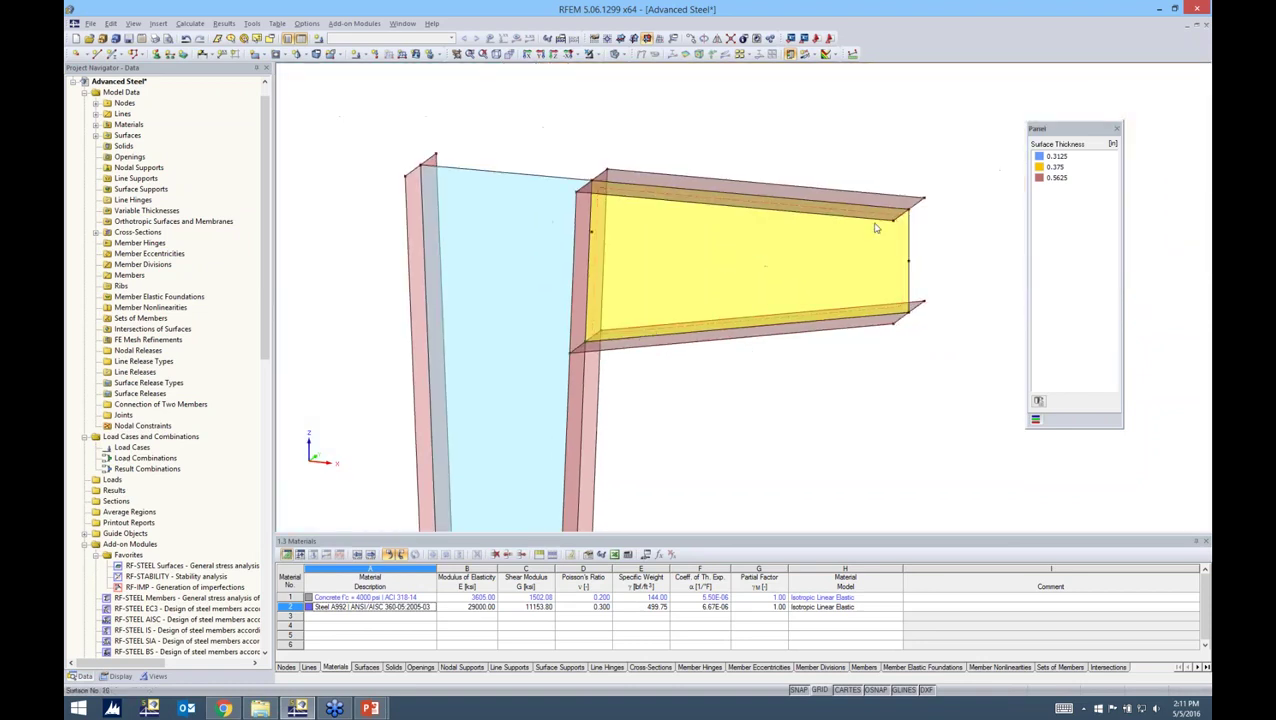
middle_click_drag(715, 422, 637, 247, "ctrl")
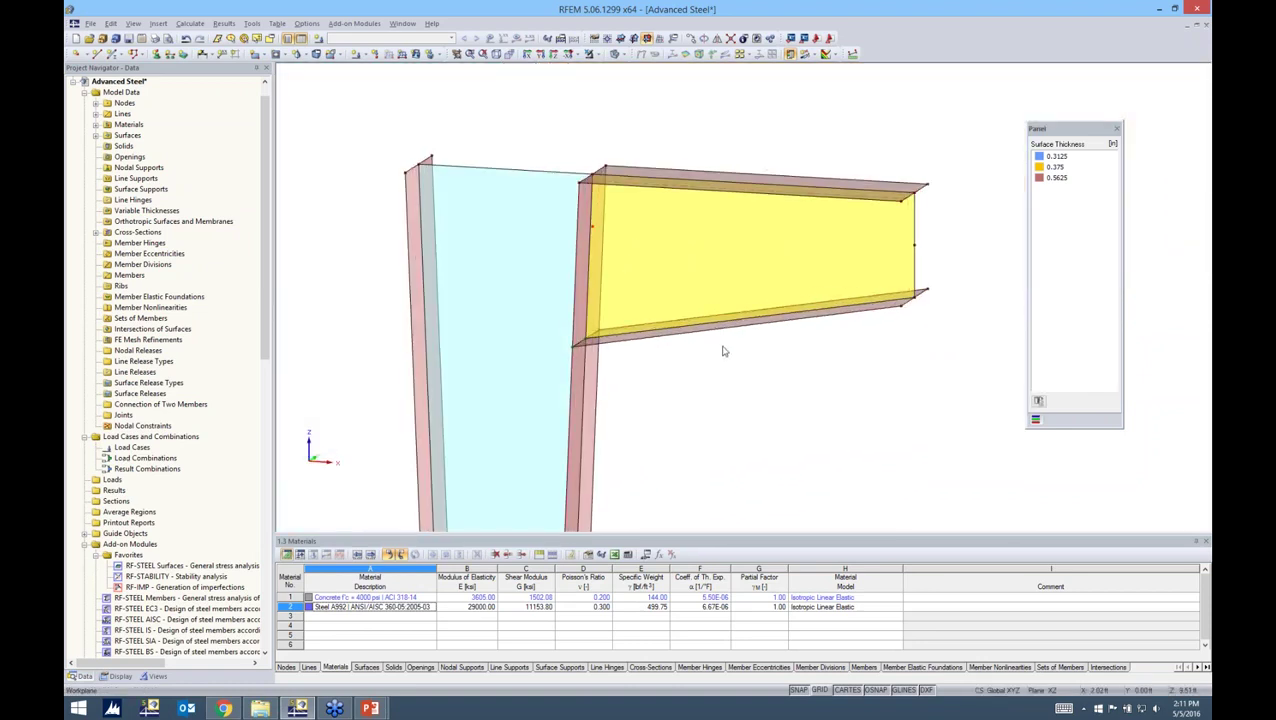
- Display the surfaces' local axis systems and examine their orientation on the column's web and flanges
scroll(727, 349, "down", 3)
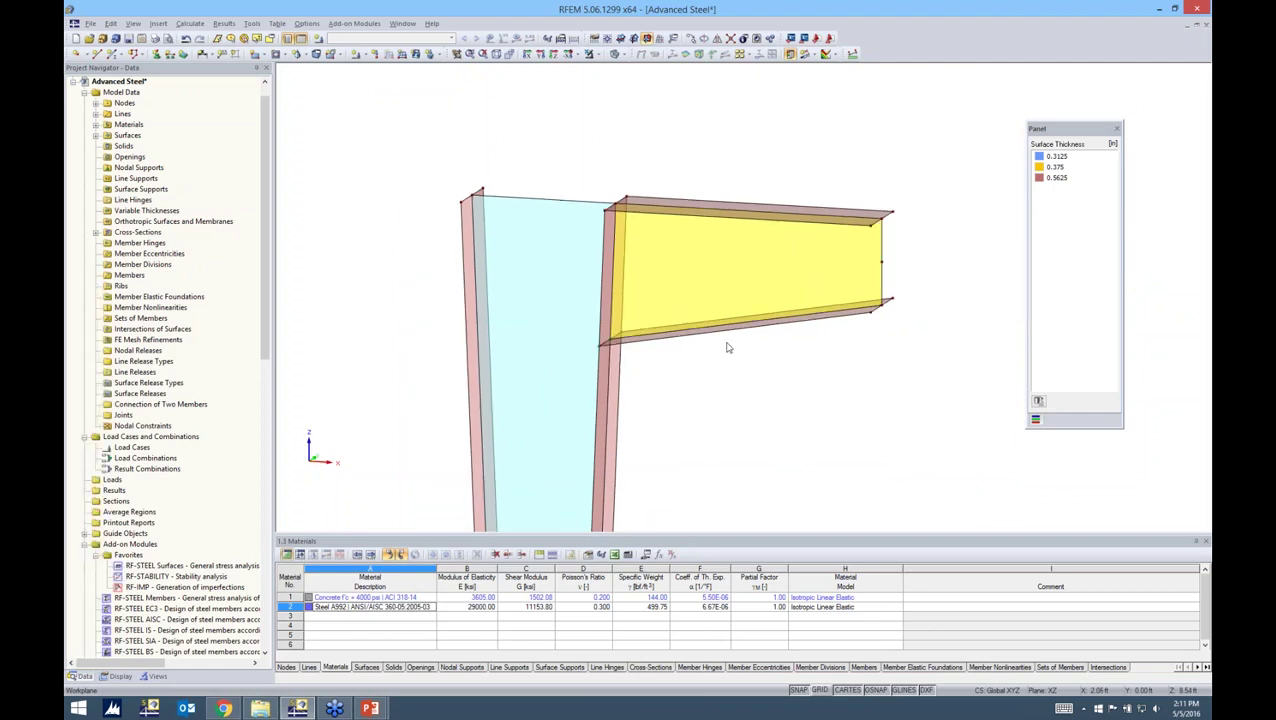
middle_click_drag(727, 350, 700, 368, "ctrl")
middle_click_drag(749, 408, 727, 363)
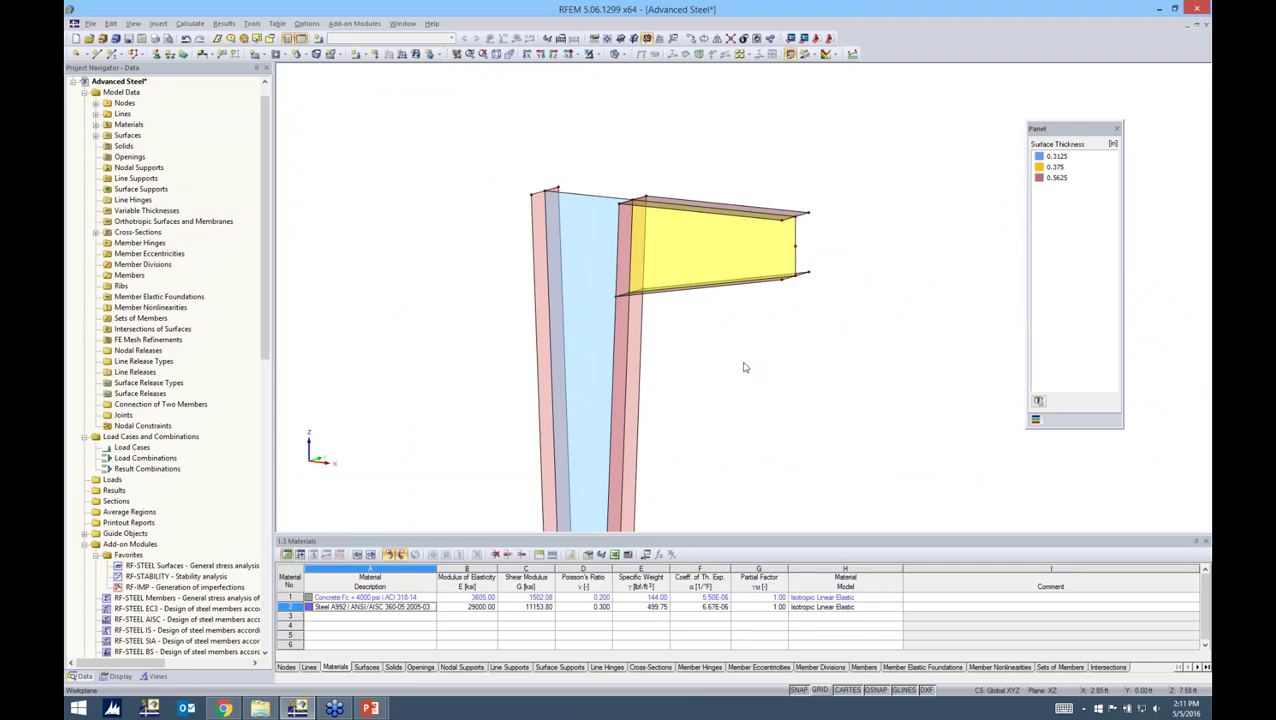
left_click(582, 225)
right_click(587, 226)
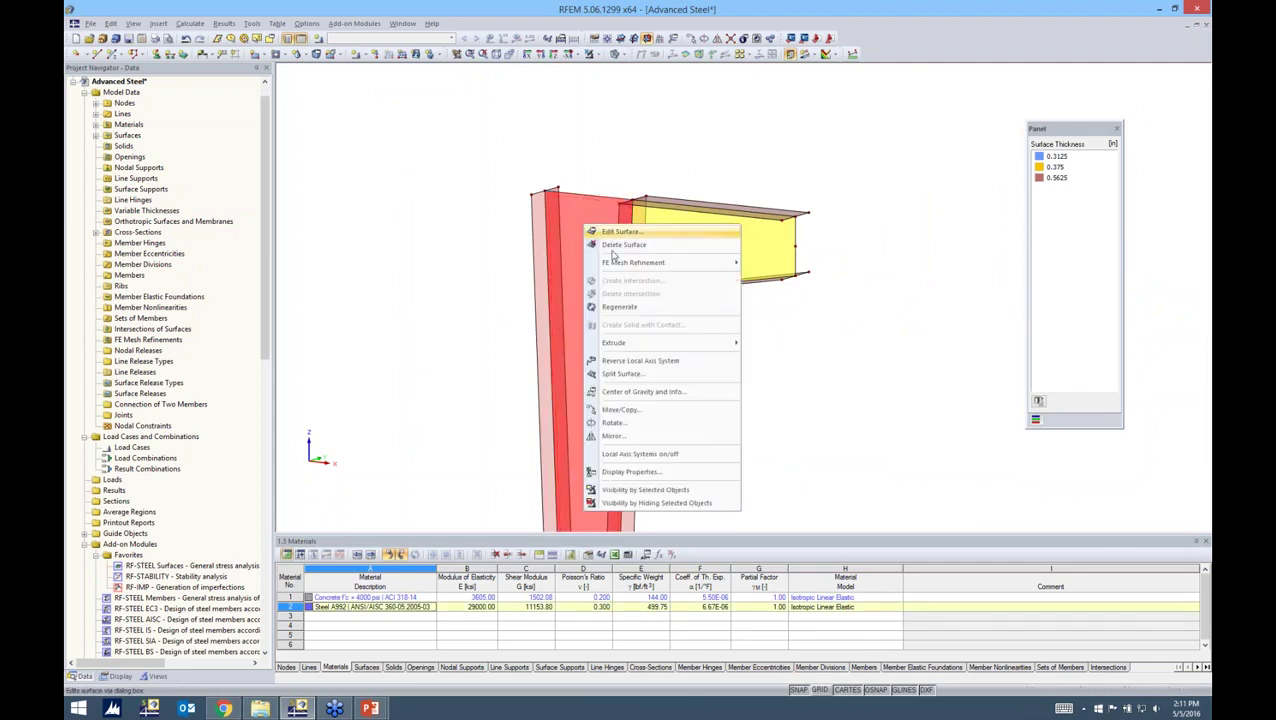
left_click(639, 454)
middle_click_drag(712, 313, 686, 205)
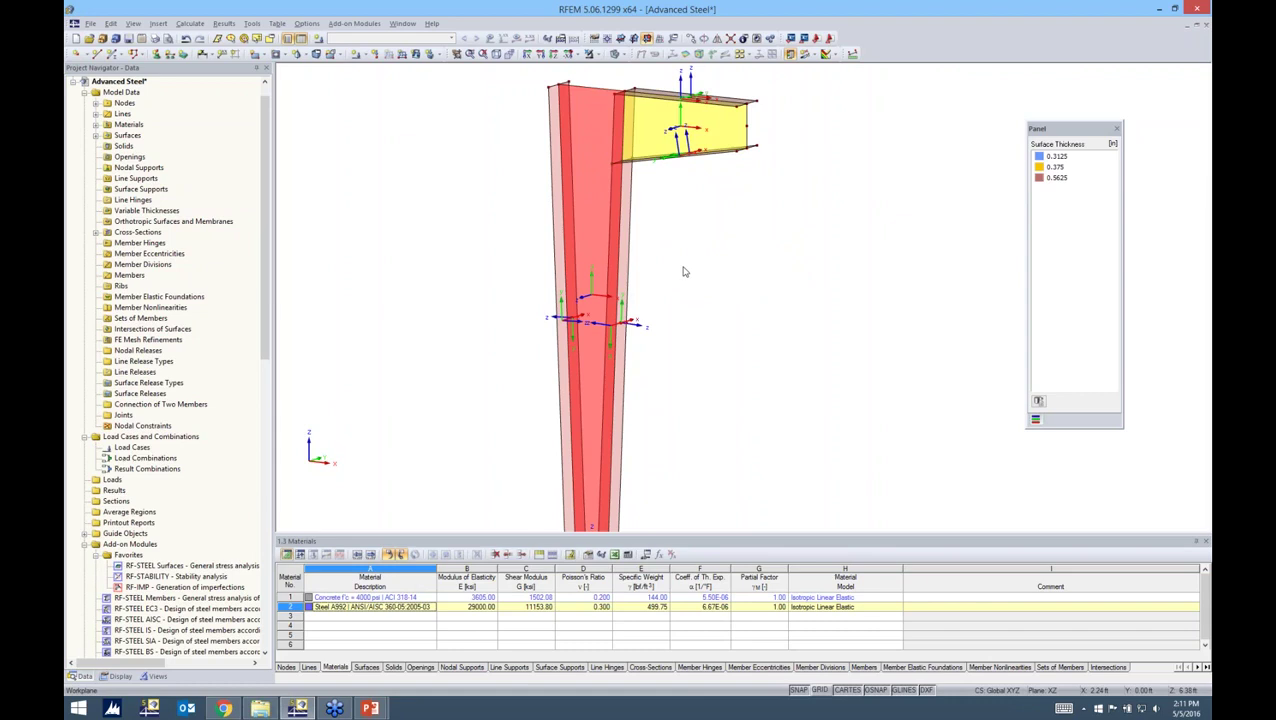
middle_click_drag(694, 270, 656, 323, "ctrl")
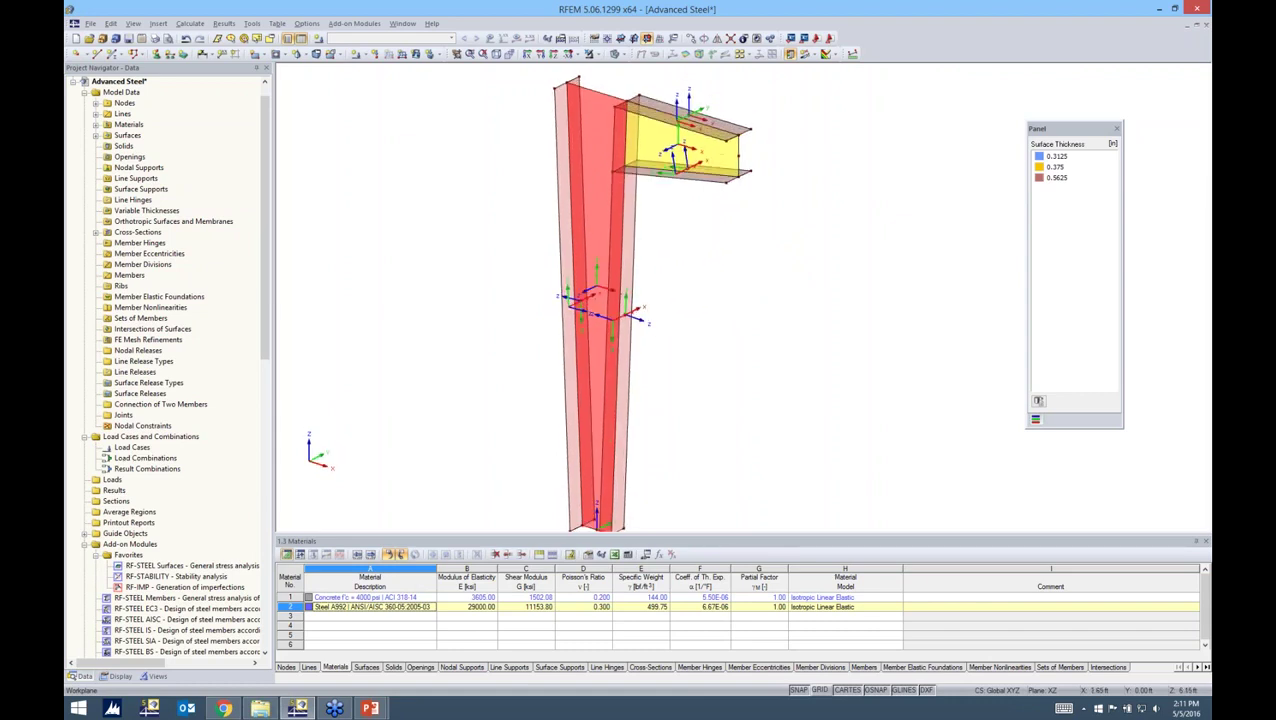
middle_click_drag(681, 256, 655, 308, "ctrl")
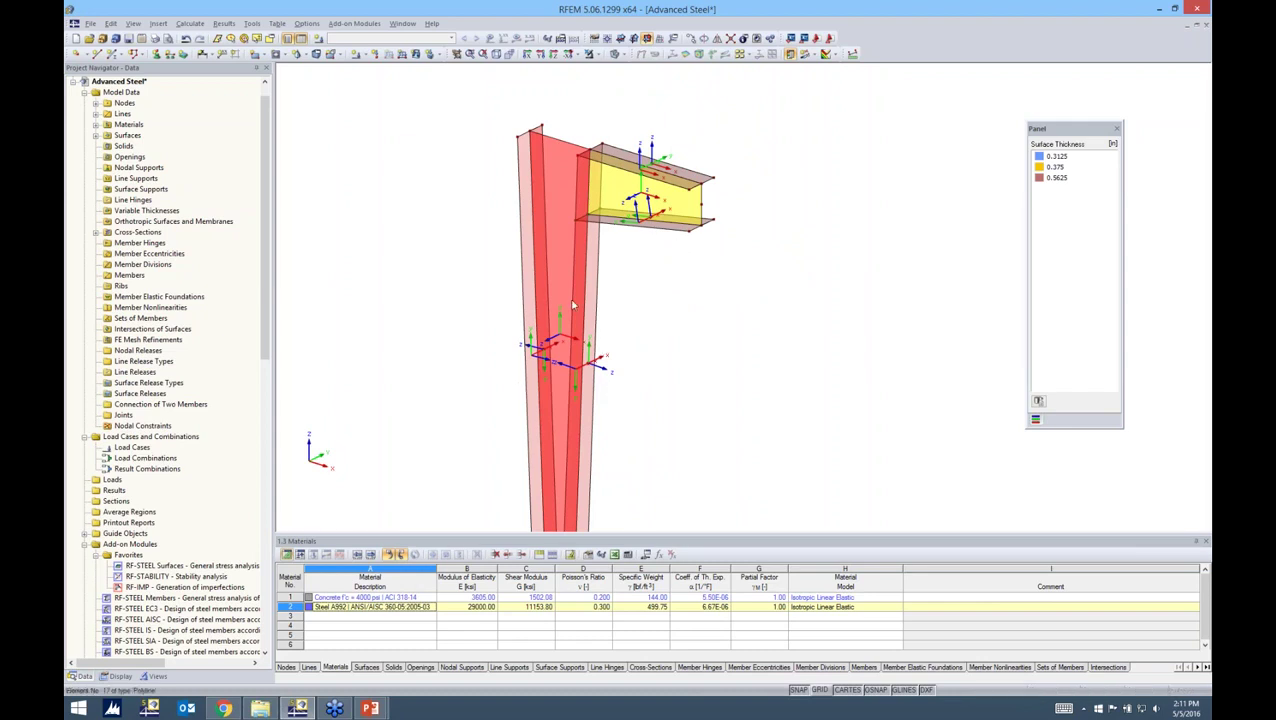
scroll(588, 385, "up", 3)
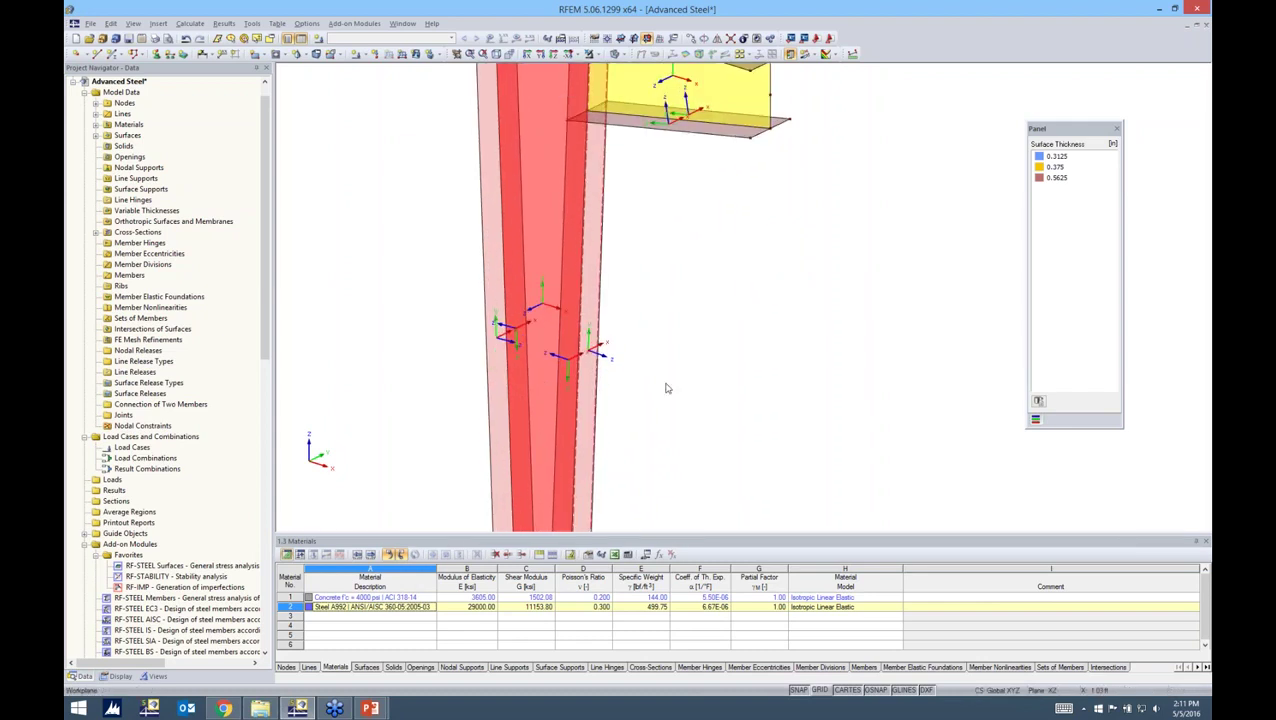
left_click(667, 388)
scroll(580, 385, "up", 2)
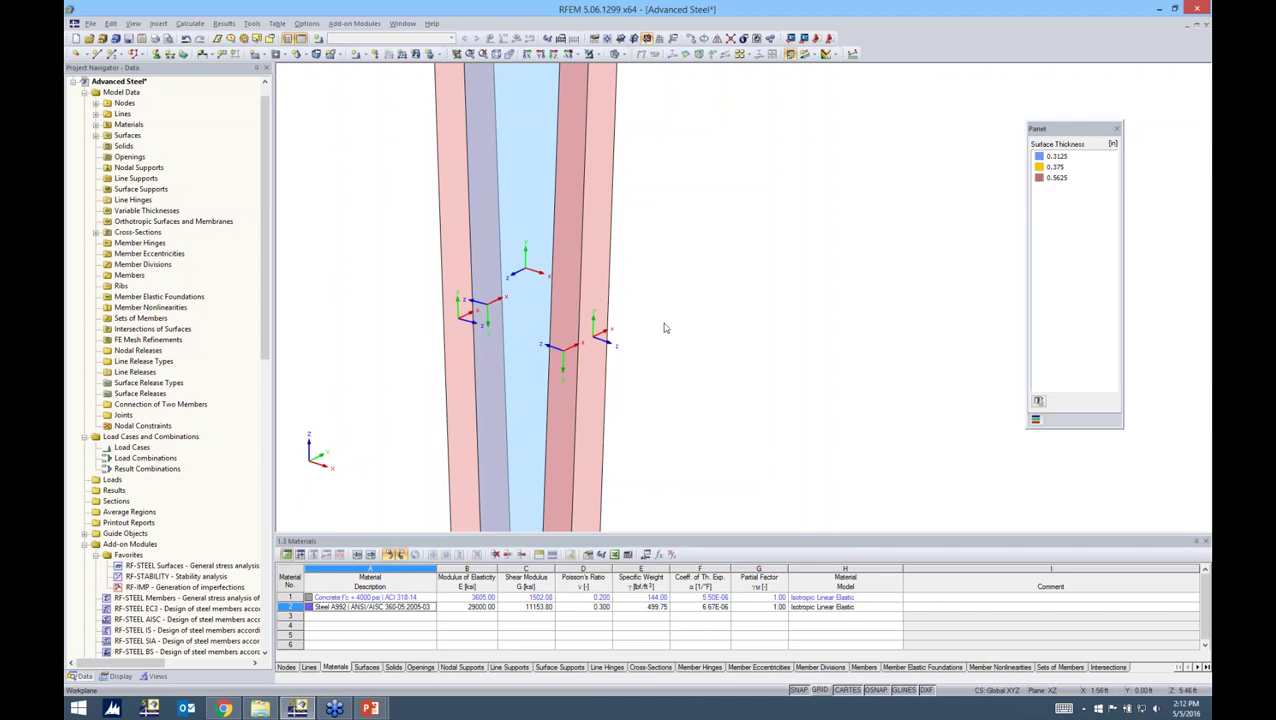
- Reverse the local axis system of the front half of the column's beam-side flange
left_click(566, 326)
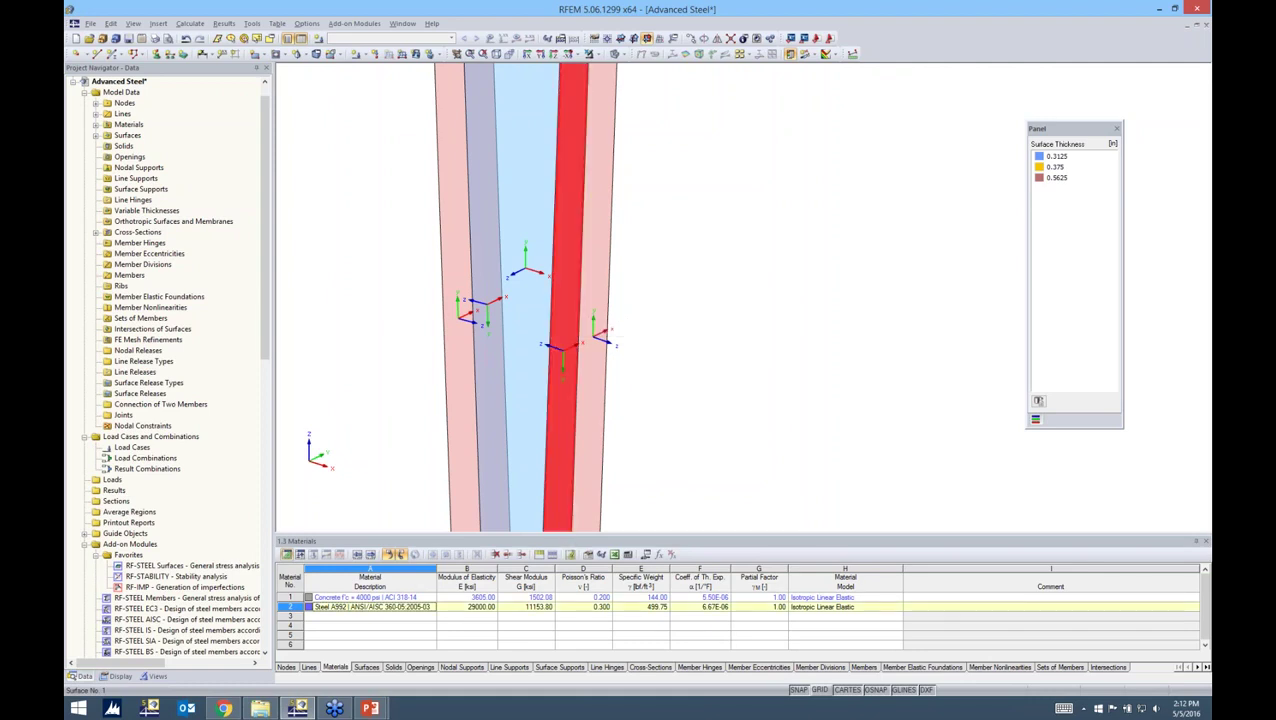
right_click(567, 314)
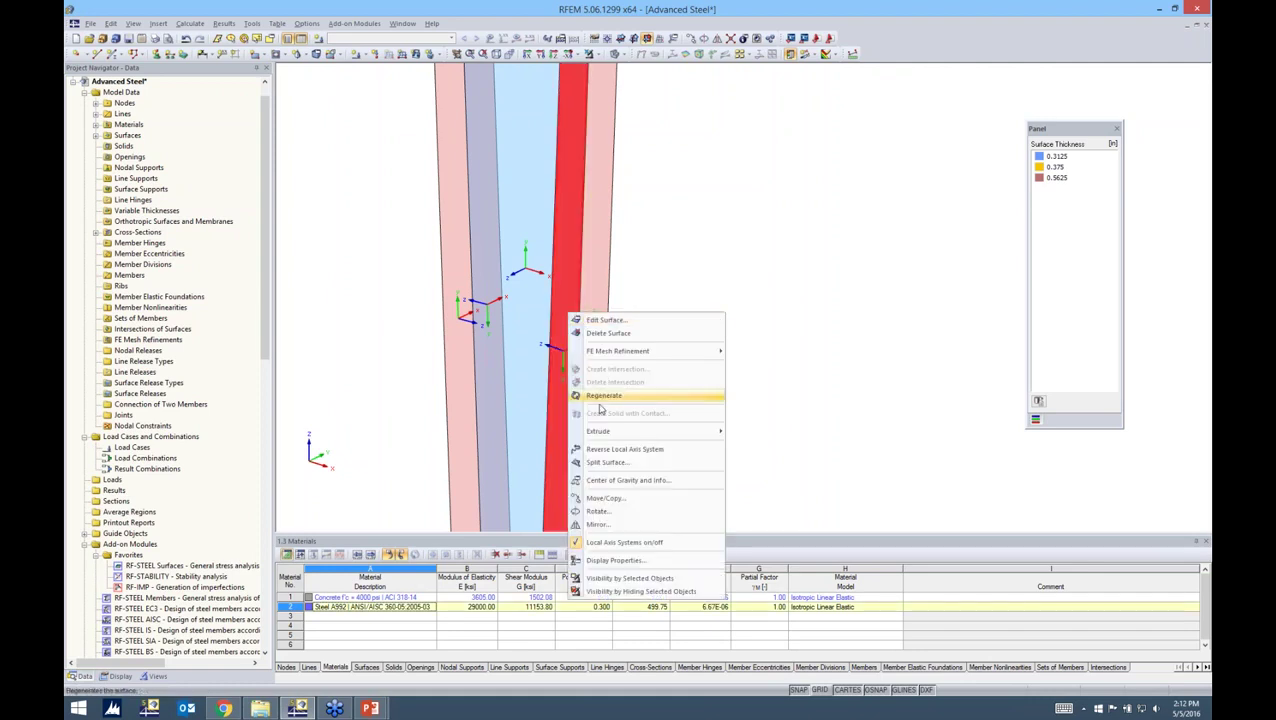
left_click(608, 450)
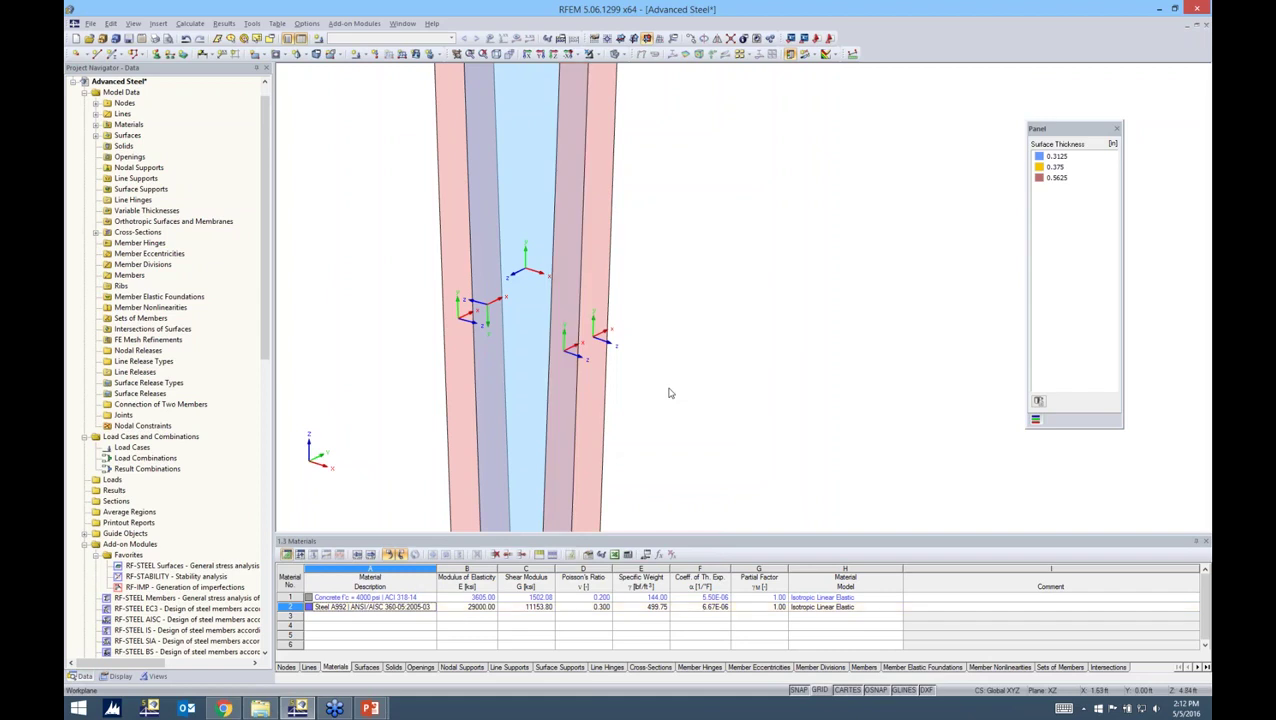
scroll(596, 368, "up", 2)
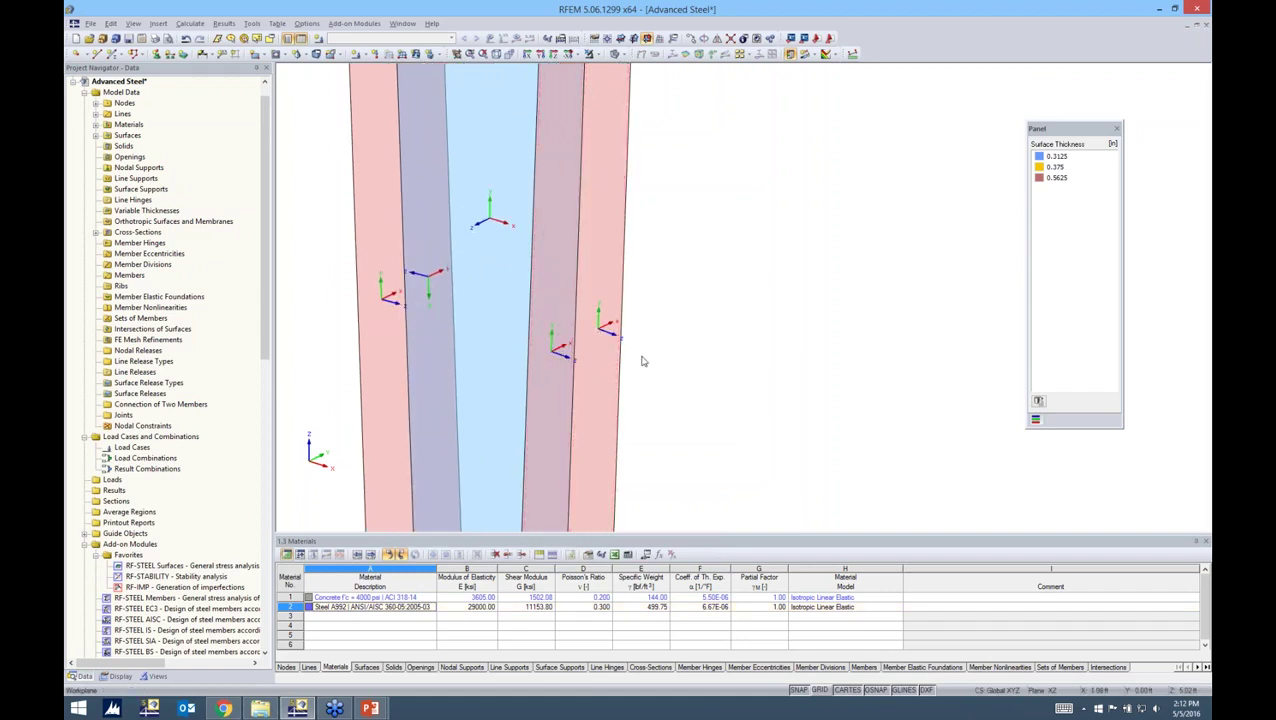
scroll(613, 352, "down", 3)
middle_click_drag(533, 362, 898, 350, "ctrl")
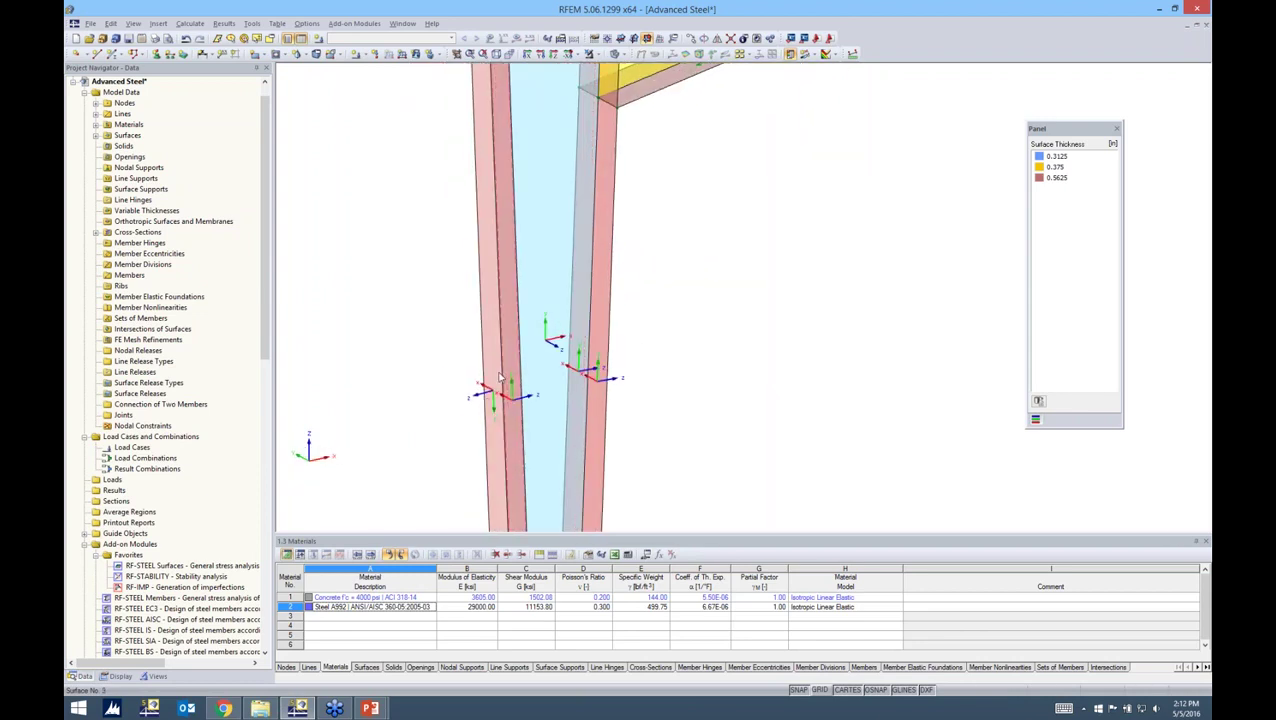
- Reverse the local axis system of the half of the column's outer flange whose z-axis points away from the beam
right_click(494, 371)
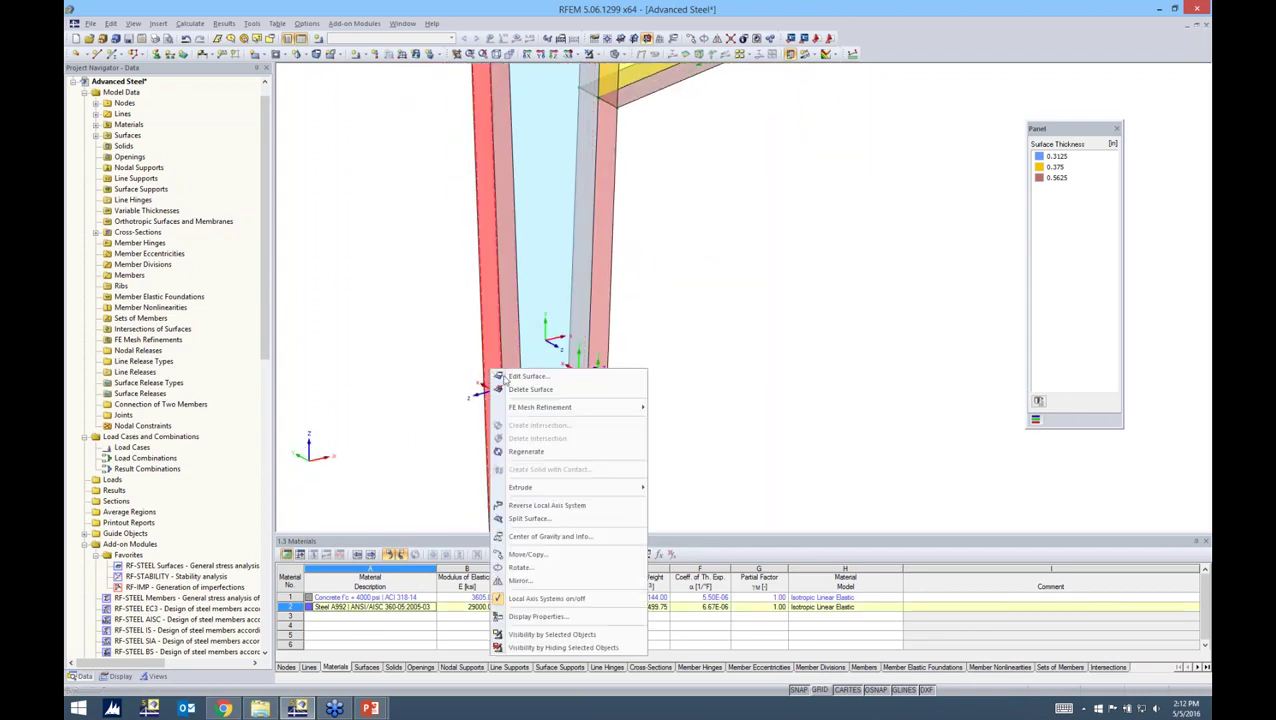
left_click(540, 504)
left_click(680, 343)
- Show the grid and set the work plane to XY with its origin at the front top corner node of the column's outer flange
middle_click_drag(677, 362, 445, 380, "ctrl")
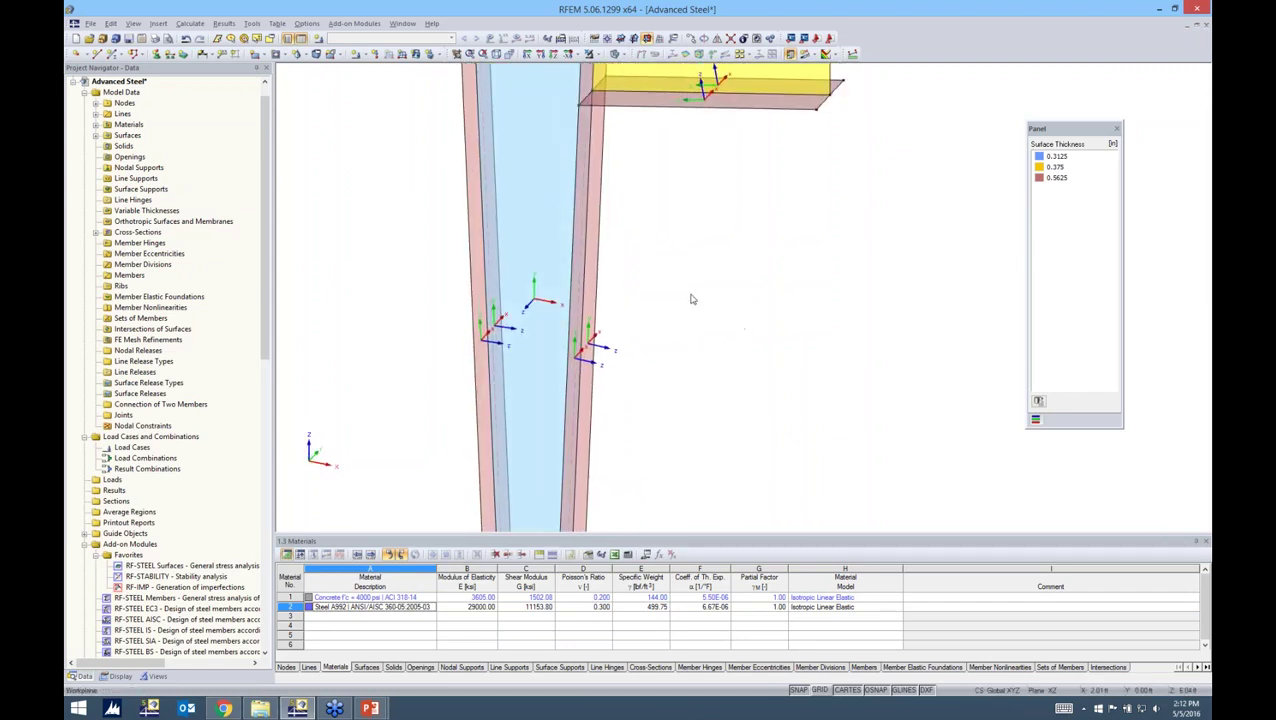
scroll(675, 279, "down", 2)
middle_click_drag(774, 224, 676, 316, "ctrl")
scroll(676, 317, "down", 1)
middle_click_drag(740, 199, 703, 233)
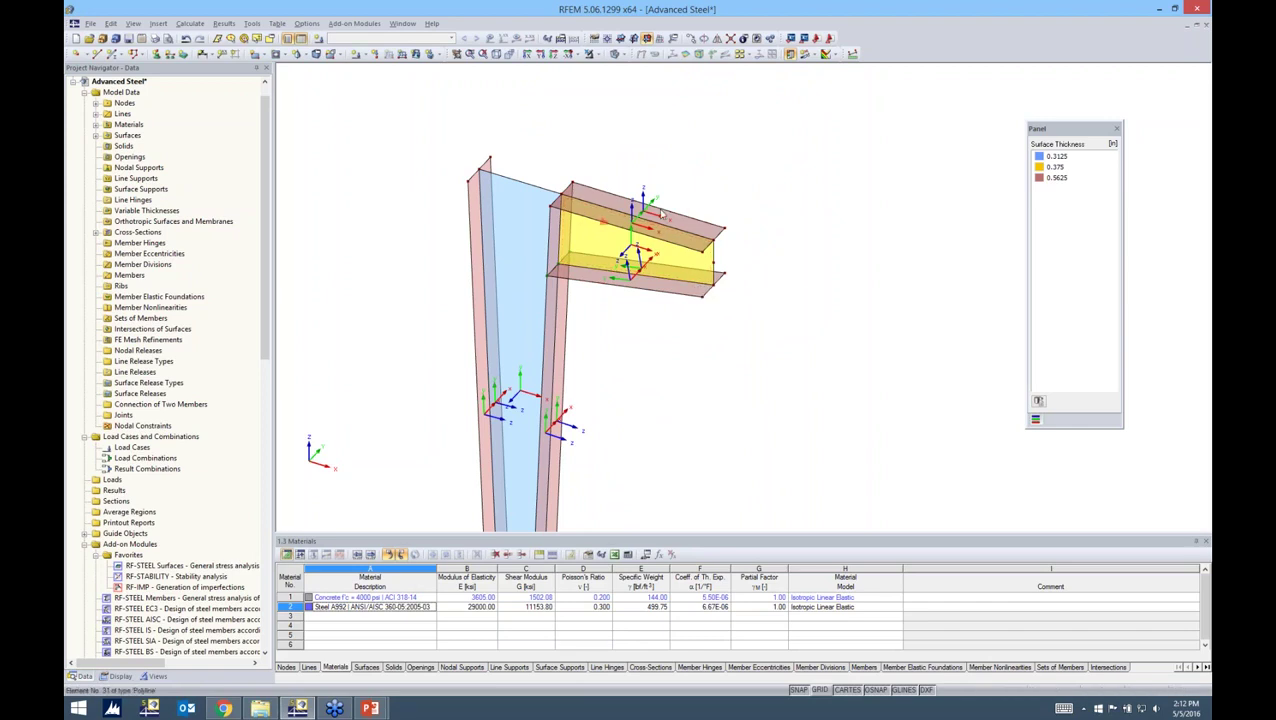
middle_click_drag(585, 136, 535, 152, "ctrl")
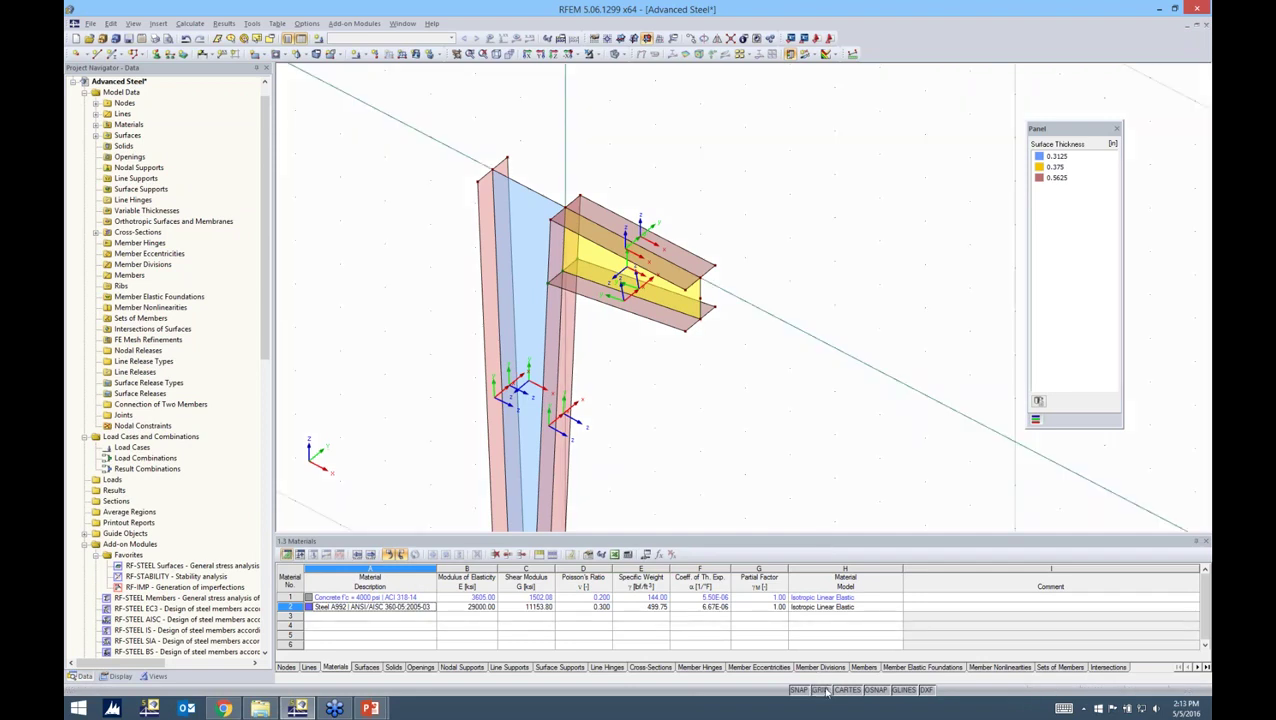
left_click(620, 37)
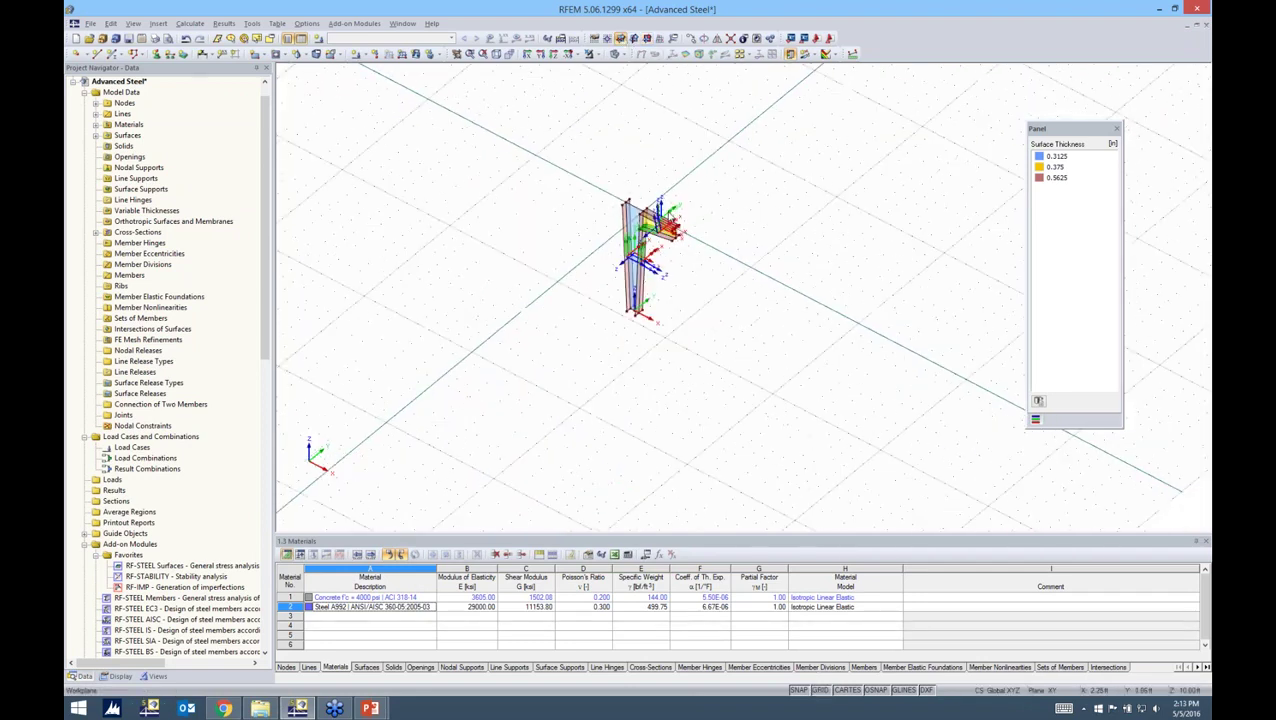
scroll(670, 208, "up", 5)
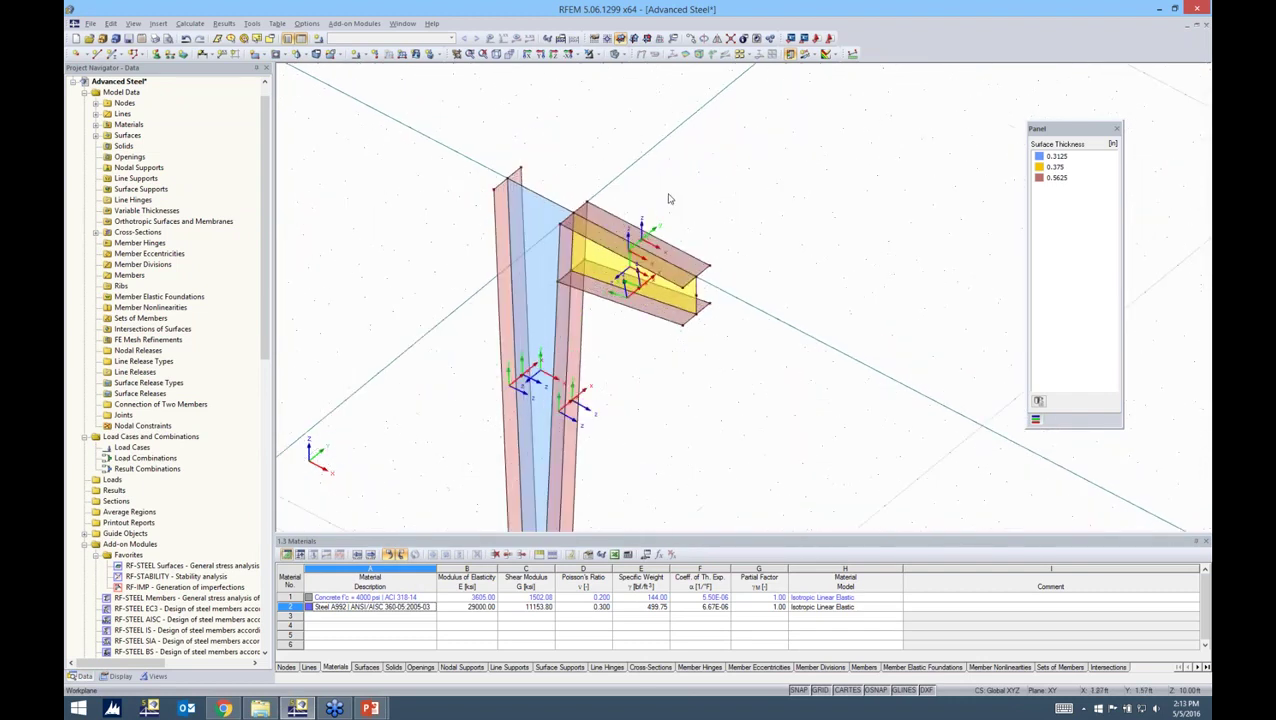
middle_click_drag(670, 198, 701, 208)
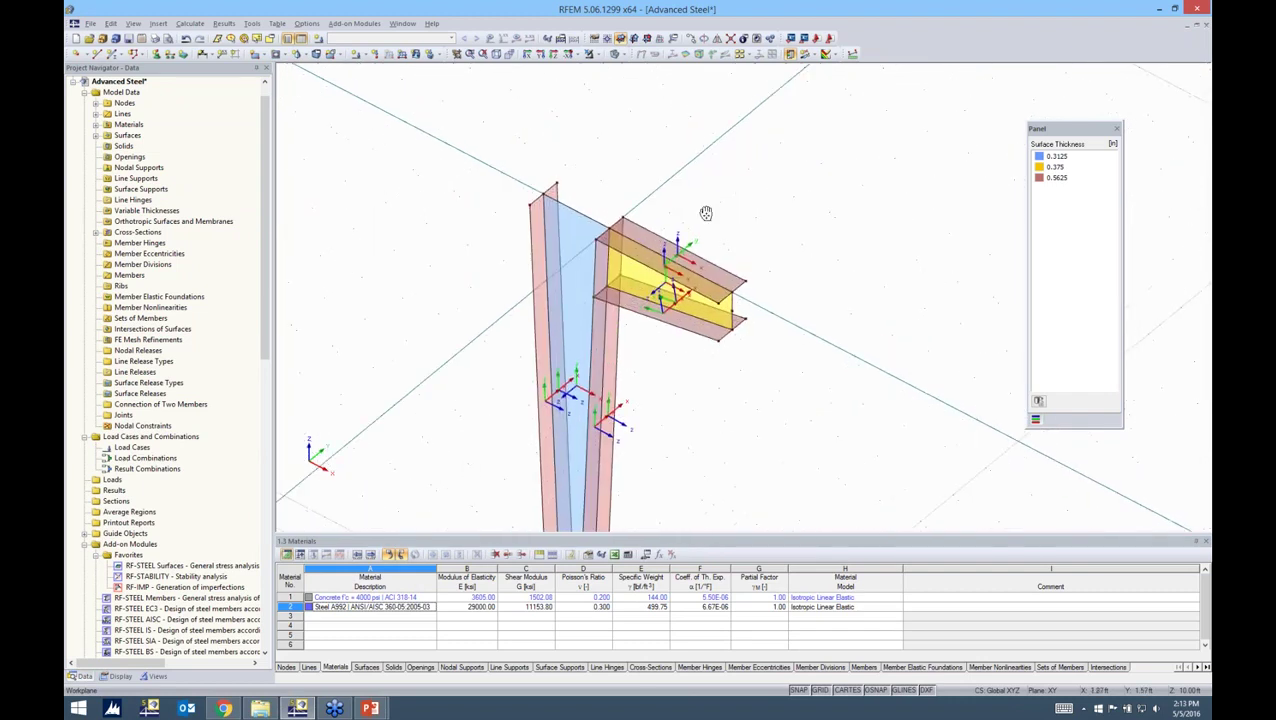
left_click(607, 38)
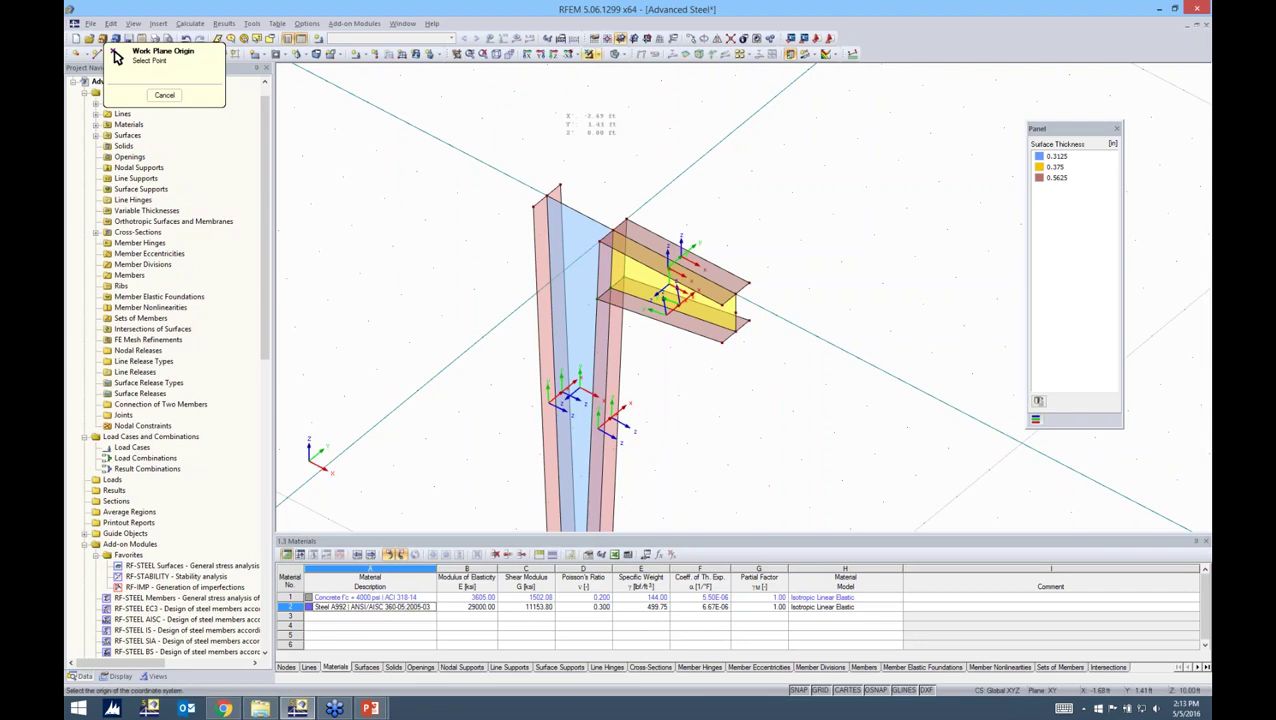
left_click(533, 206)
scroll(543, 203, "up", 4)
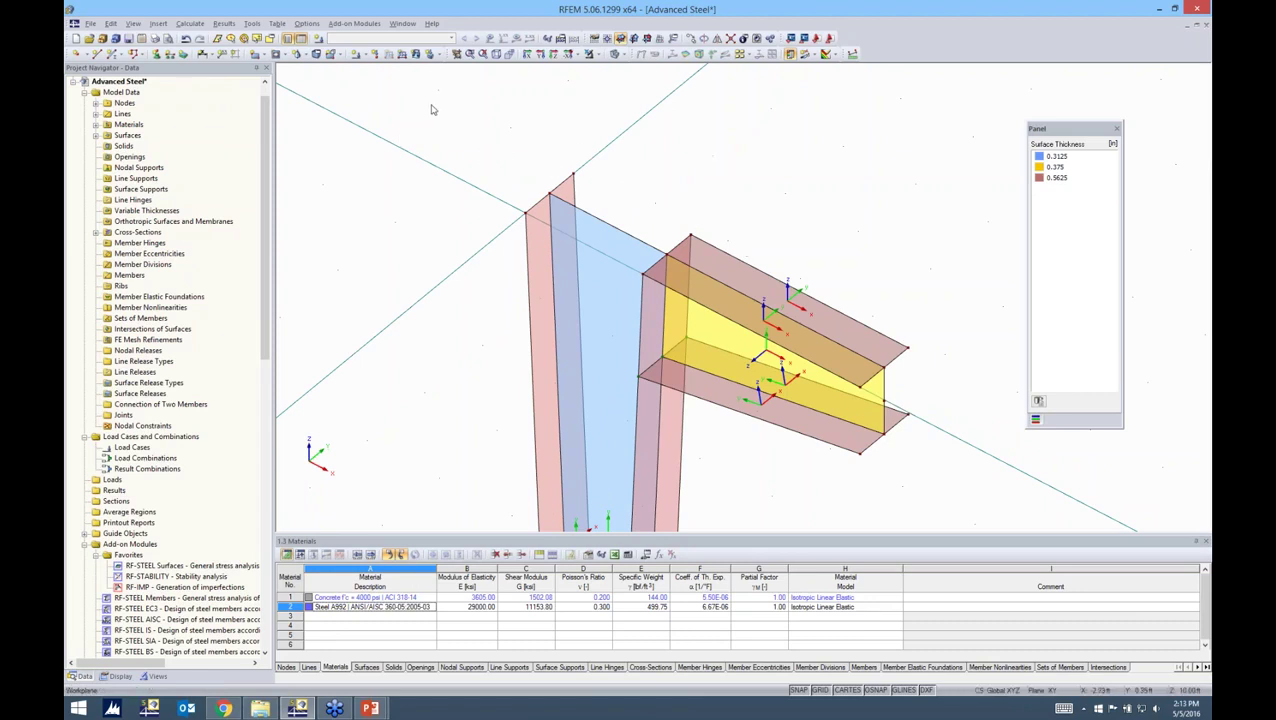
- Create a rectangular cap surface over the column top between the flanges, using Steel A992 and a constant thickness of 0.5 in
left_click(264, 57)
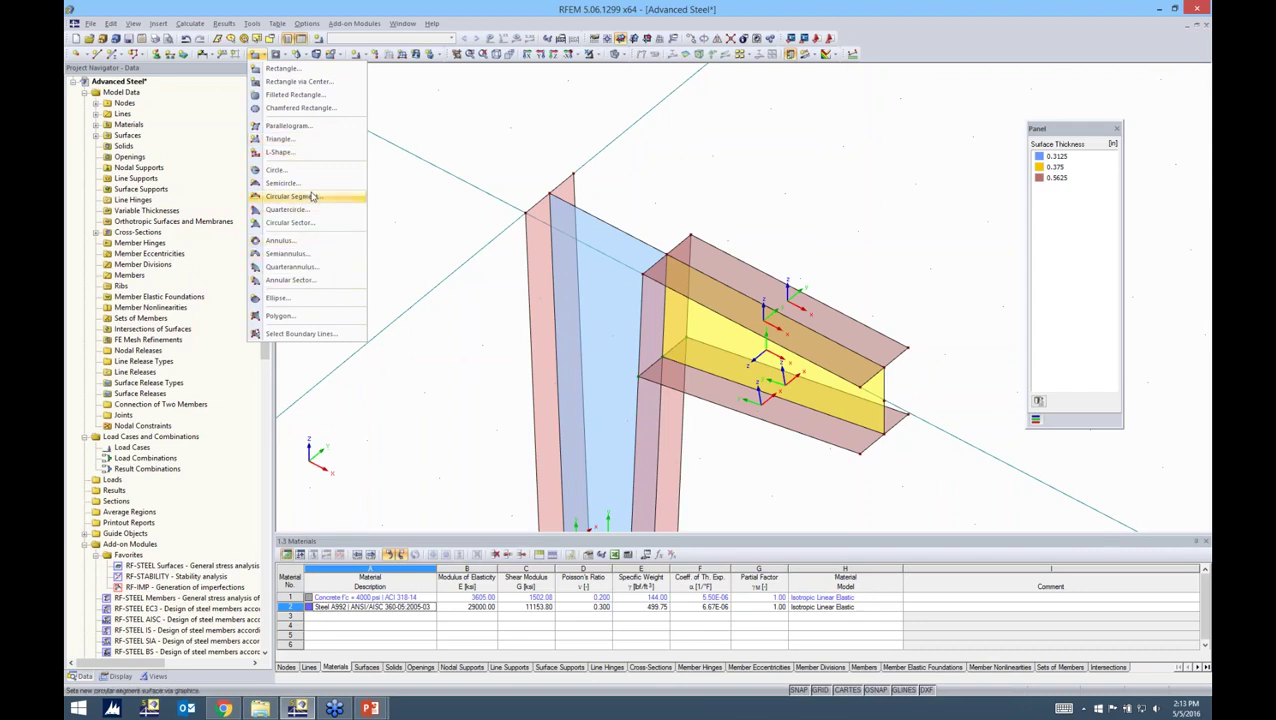
left_click(279, 72)
left_click_drag(498, 208, 503, 151)
left_click(553, 213)
left_click(545, 236)
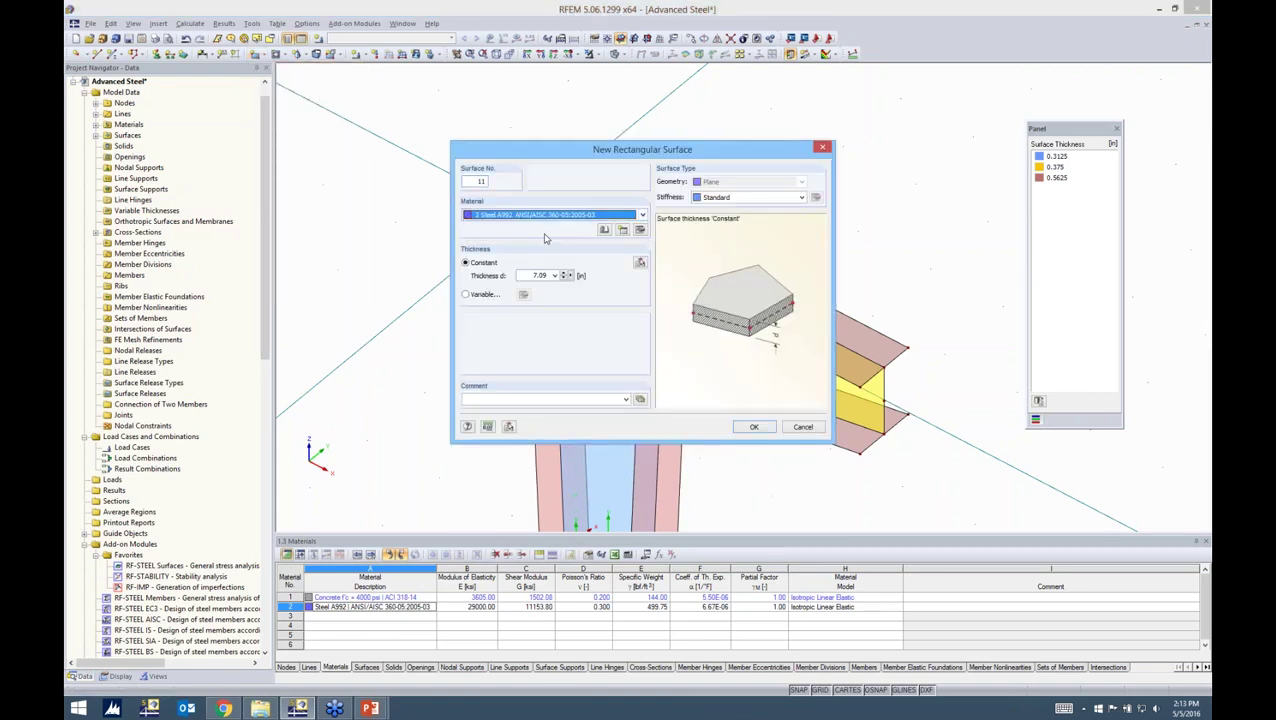
left_click(540, 275)
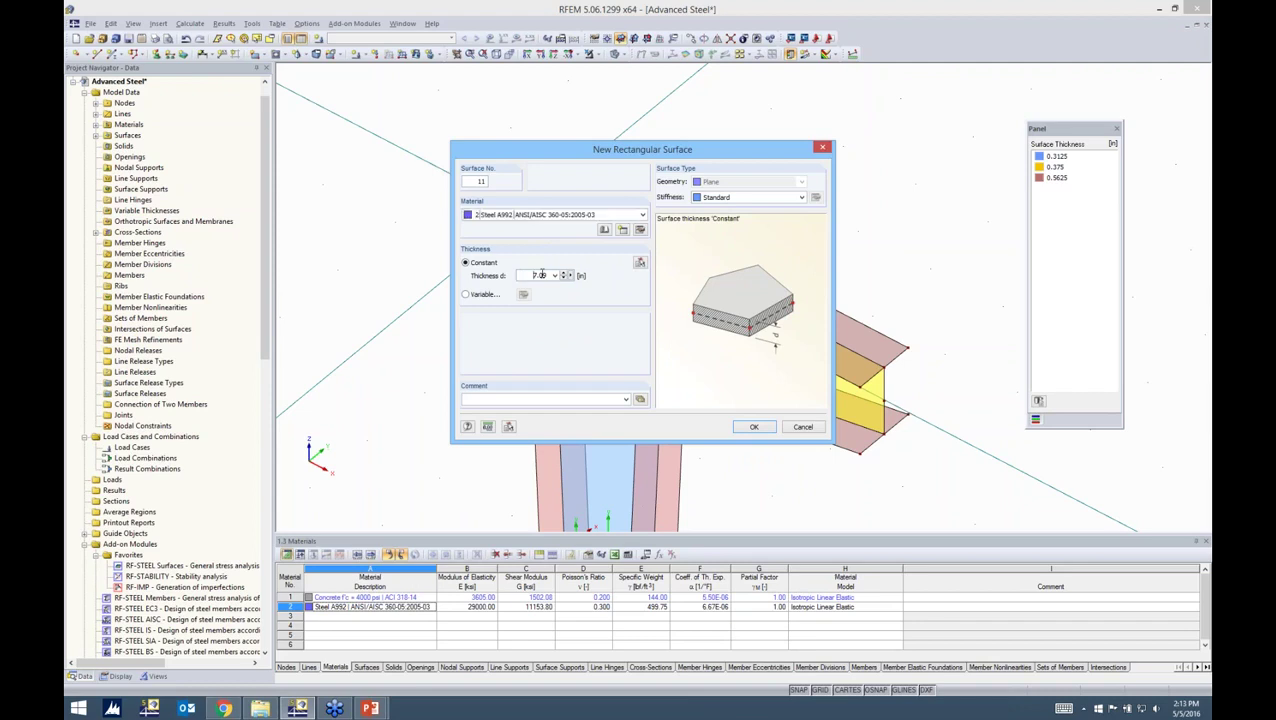
type("0.5")
left_click(752, 427)
left_click_drag(524, 213, 698, 237)
key("Escape")
- Move the cap surface's beam-side corner nodes onto the top corner nodes of the column flange
scroll(717, 240, "up", 3)
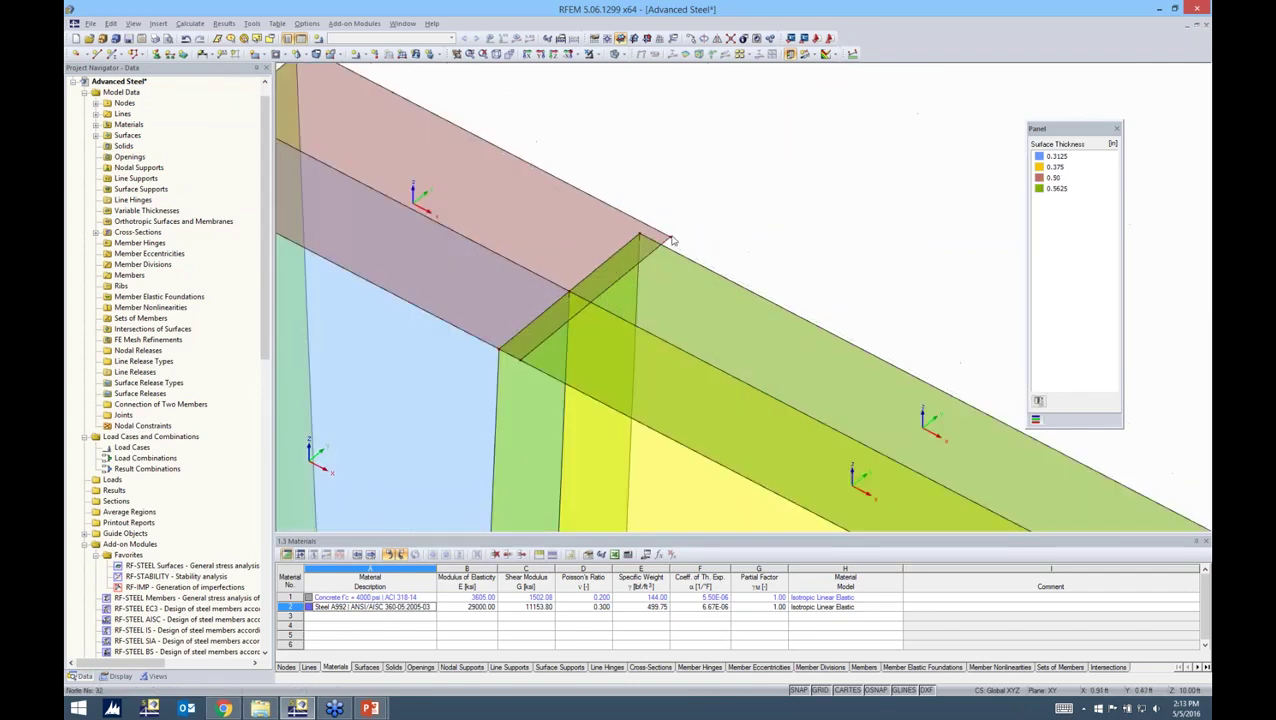
left_click_drag(641, 235, 646, 237)
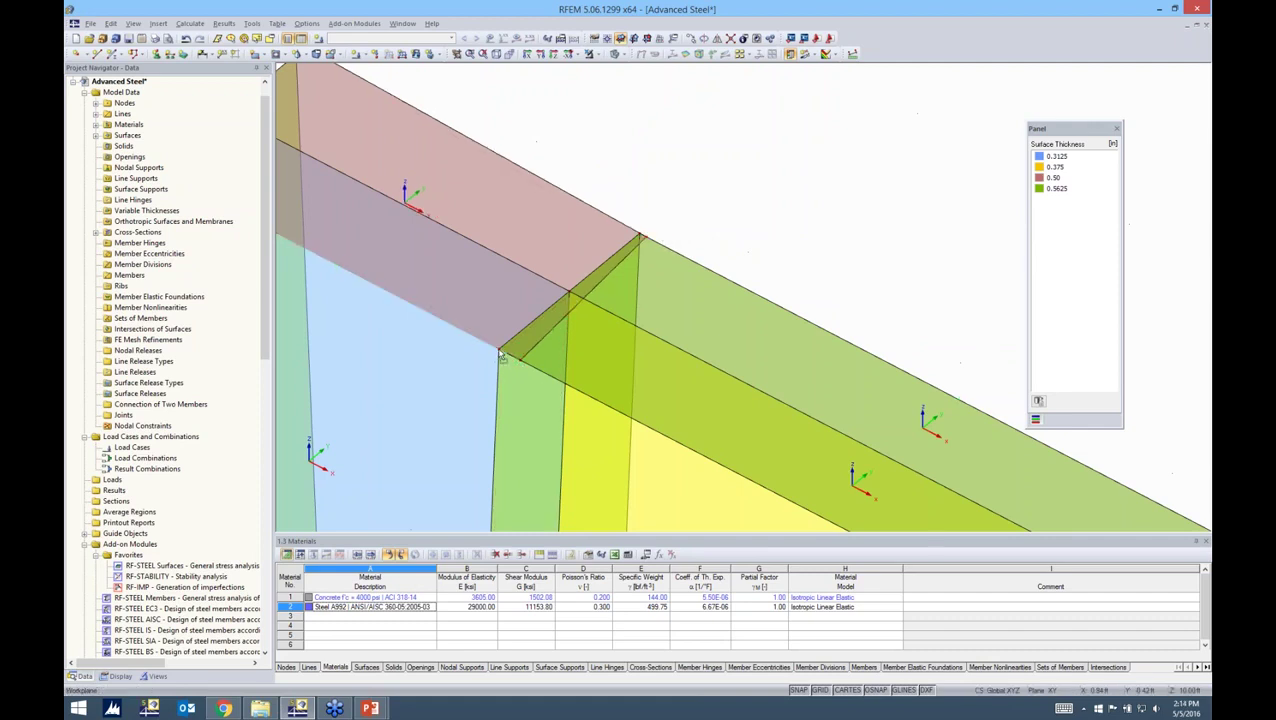
left_click_drag(501, 357, 499, 352)
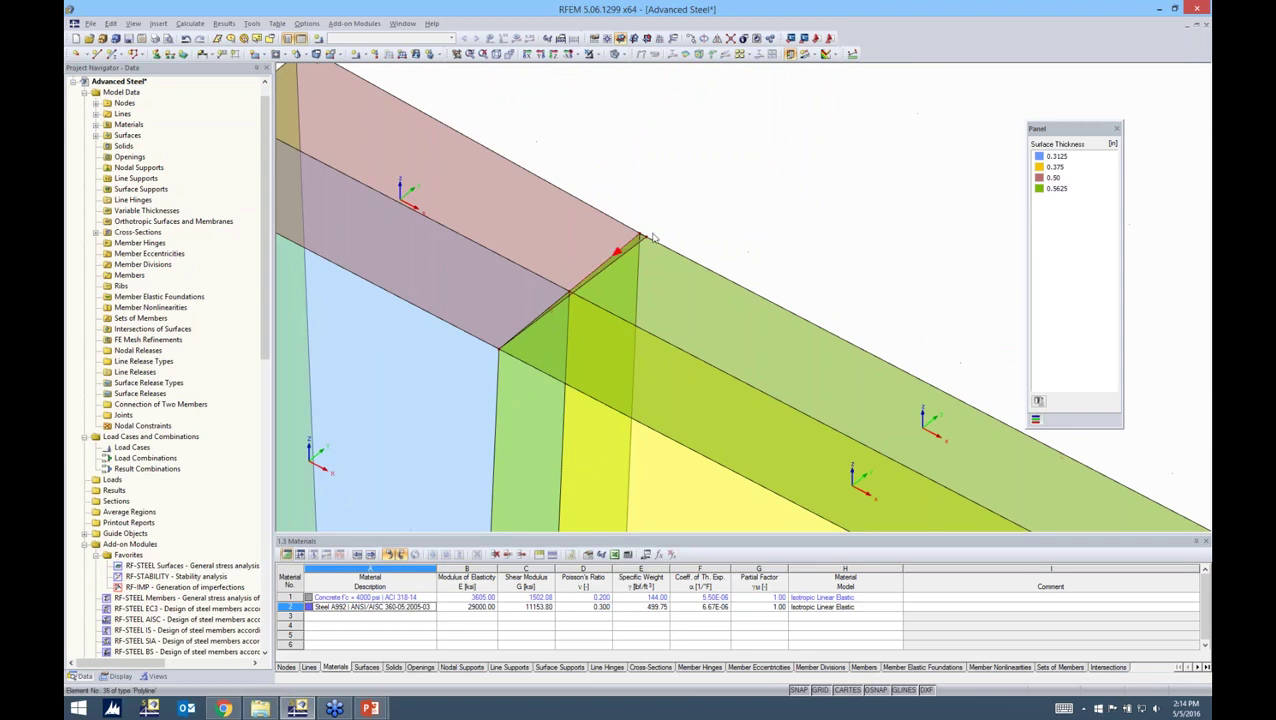
scroll(654, 235, "up", 4)
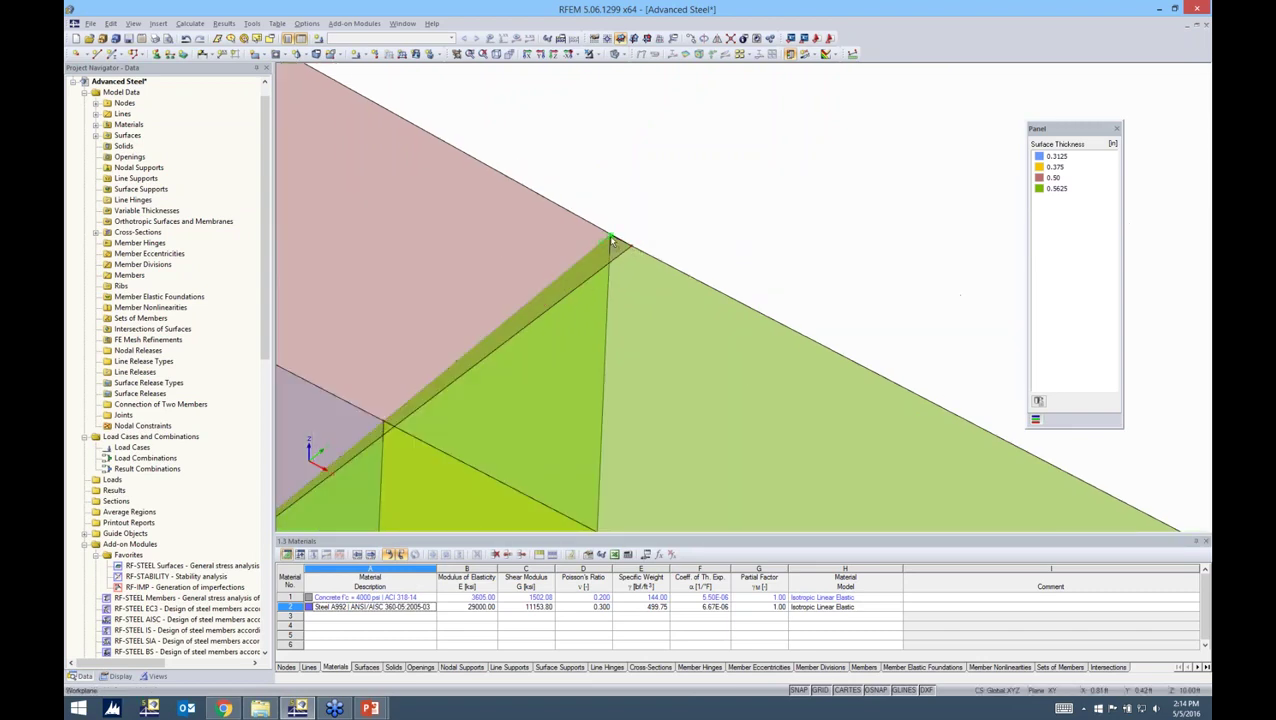
scroll(647, 219, "down", 4)
scroll(762, 236, "down", 2)
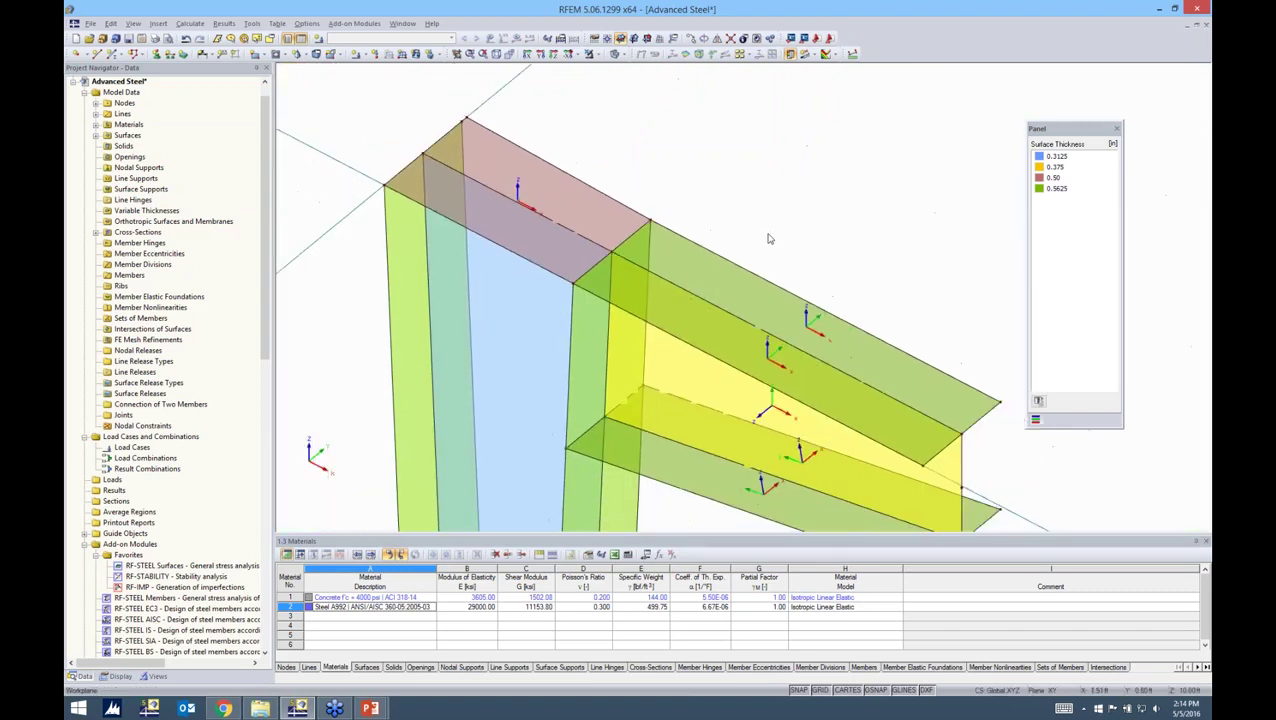
scroll(453, 105, "up", 4)
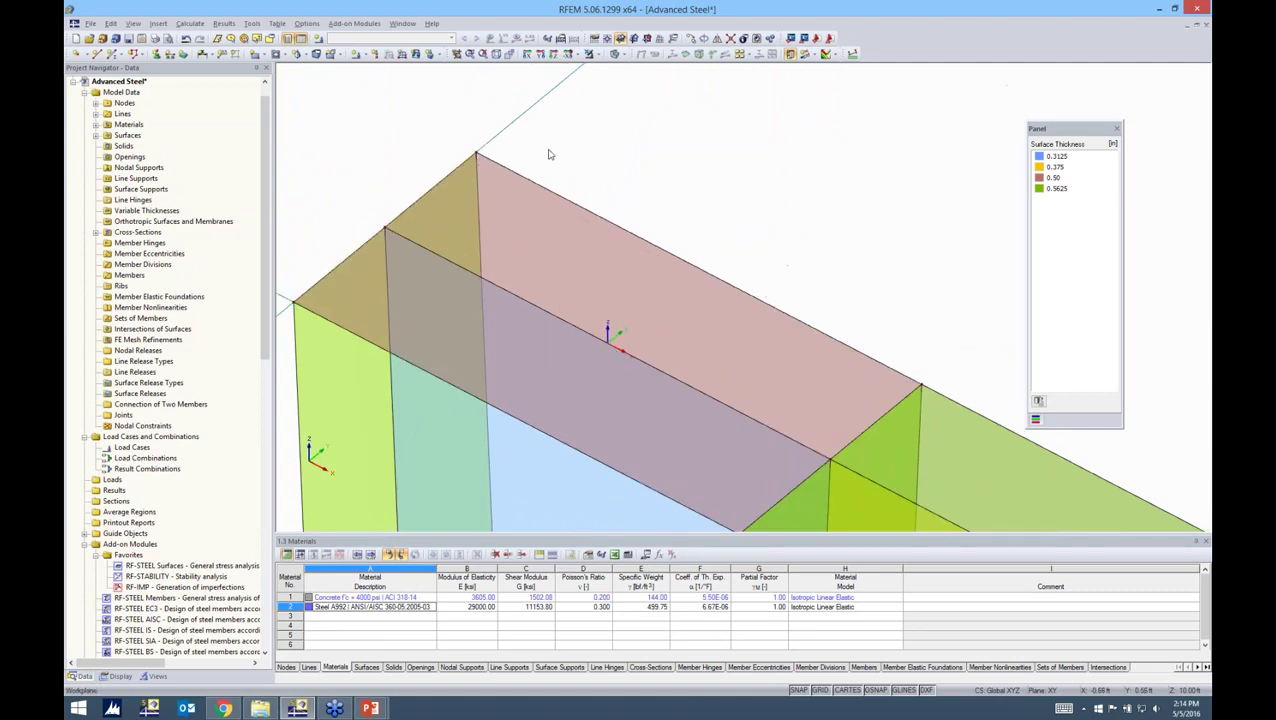
scroll(549, 154, "down", 5)
- Set the work plane to YZ with its origin at the front top corner node of the beam's free end
middle_click_drag(860, 351, 803, 278, "ctrl")
middle_click_drag(869, 321, 713, 311)
left_click(634, 39)
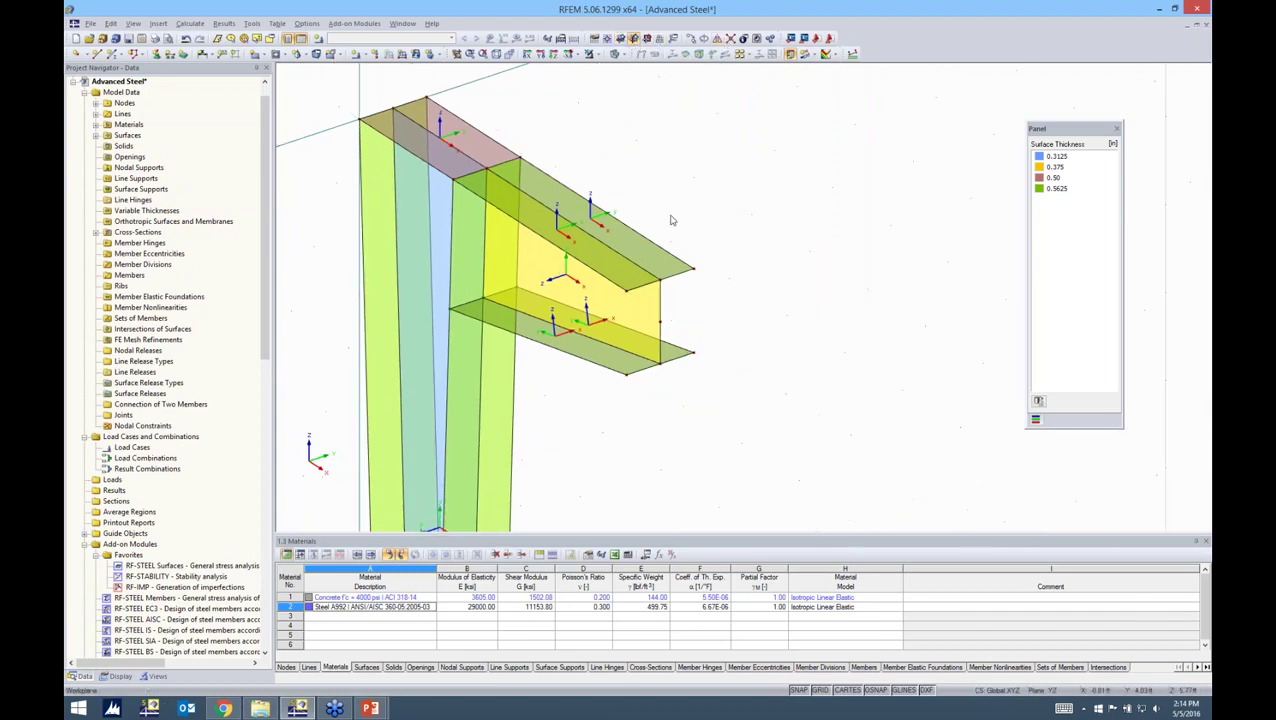
left_click(607, 40)
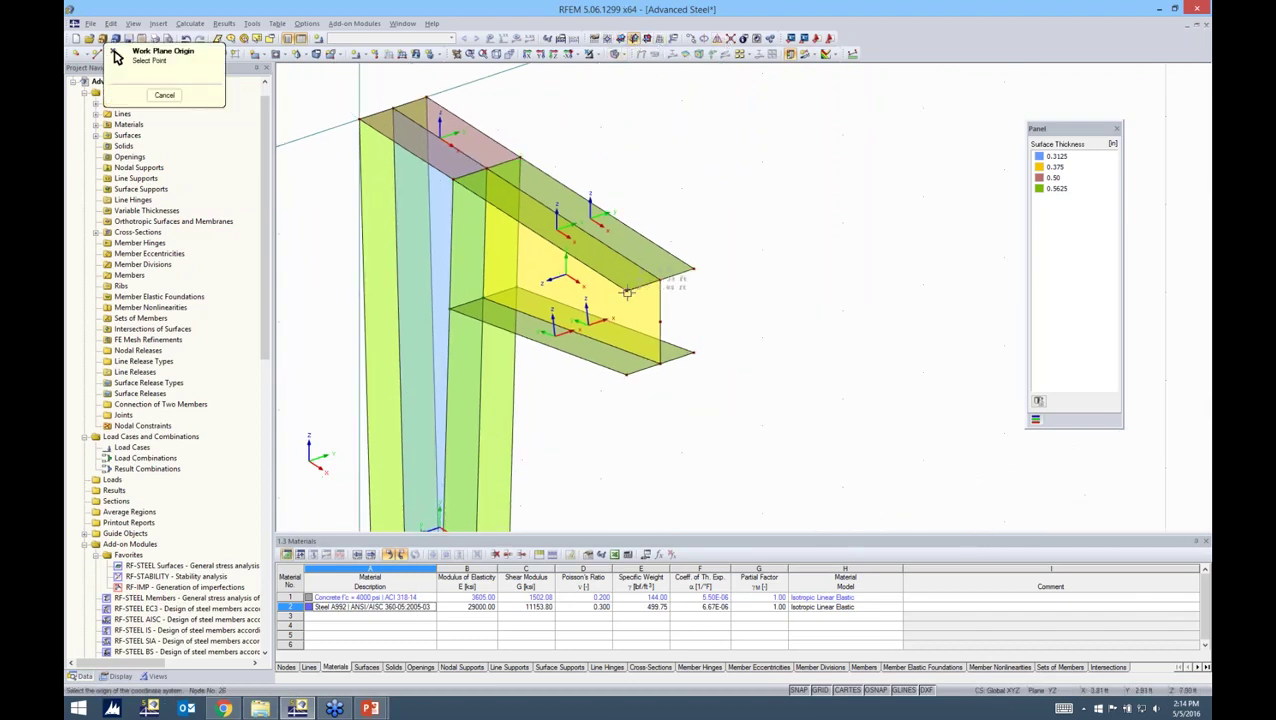
left_click(627, 289)
- Create a 0.50 in thick rectangular Steel A992 end plate across the beam's free end, and hide the grid
left_click(256, 54)
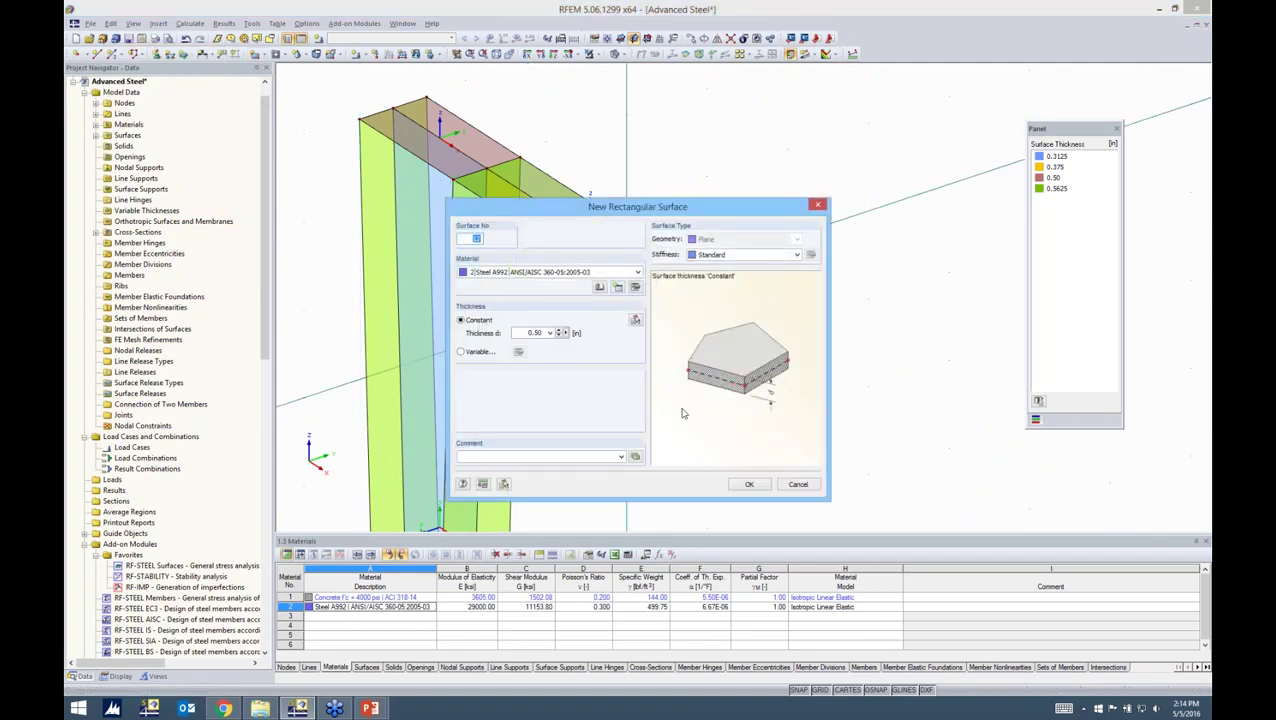
left_click(747, 485)
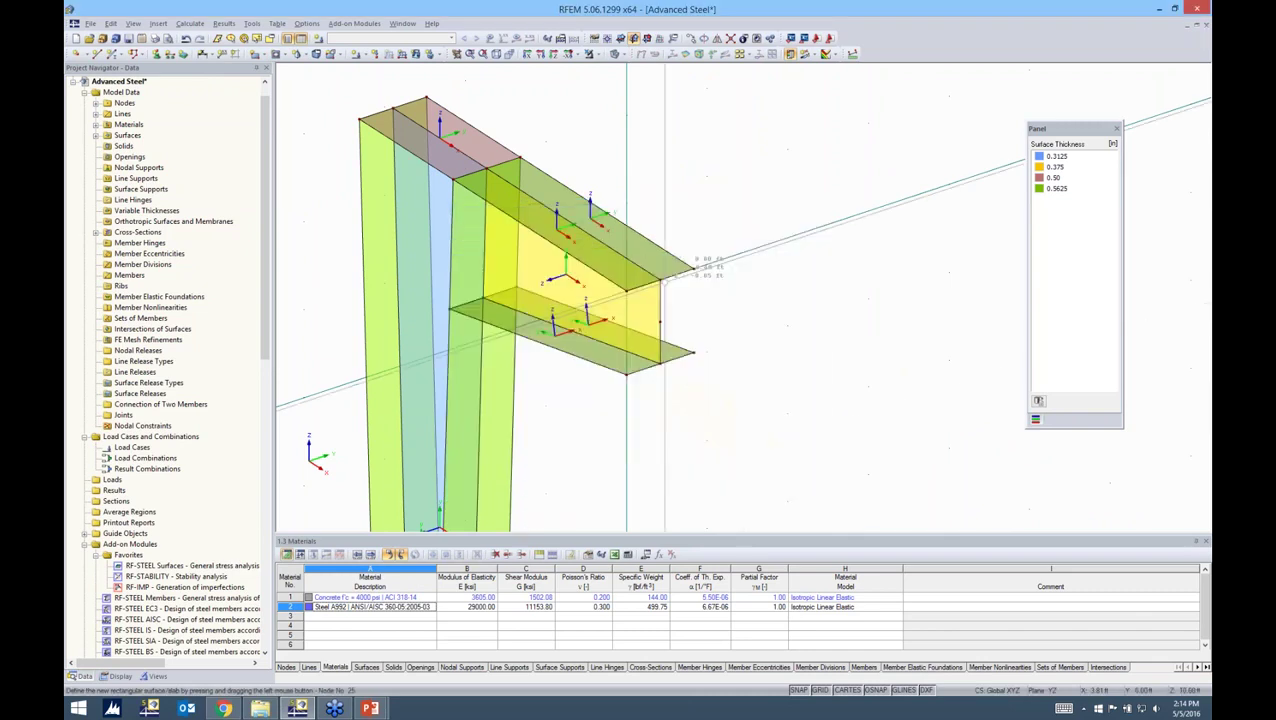
left_click_drag(627, 291, 694, 352)
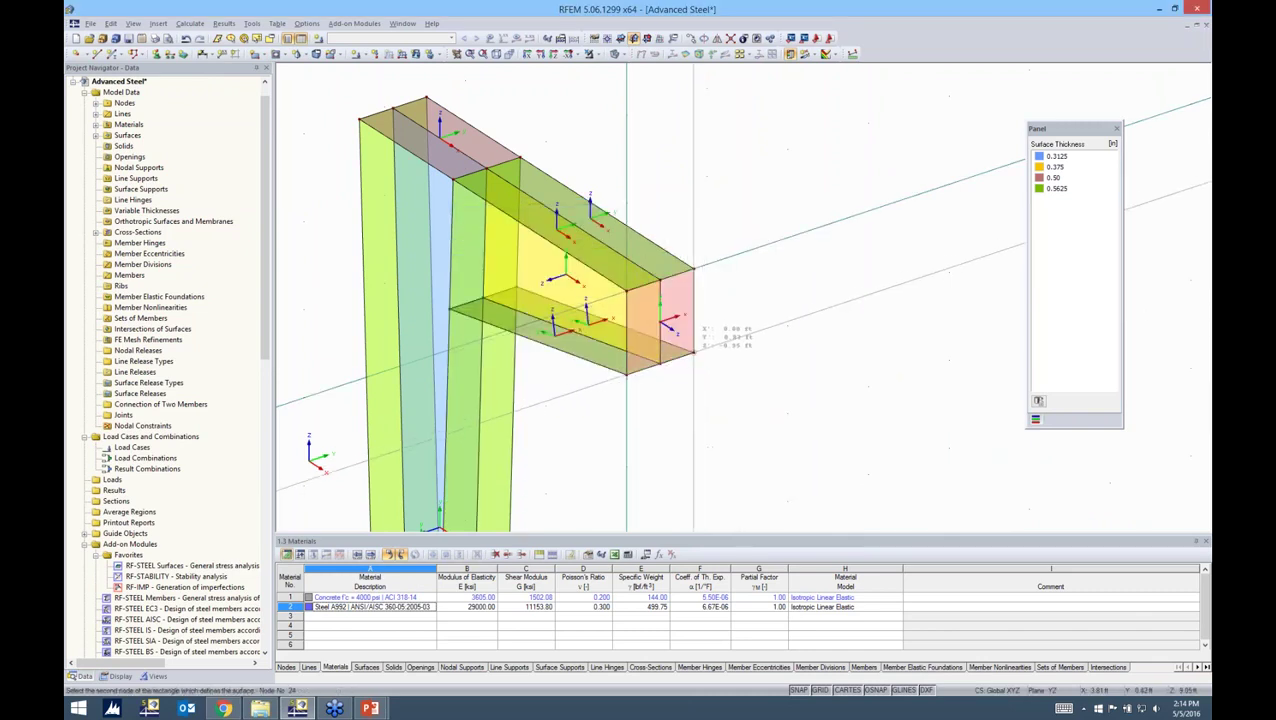
right_click(761, 324)
scroll(761, 324, "down", 2)
scroll(760, 324, "down", 1)
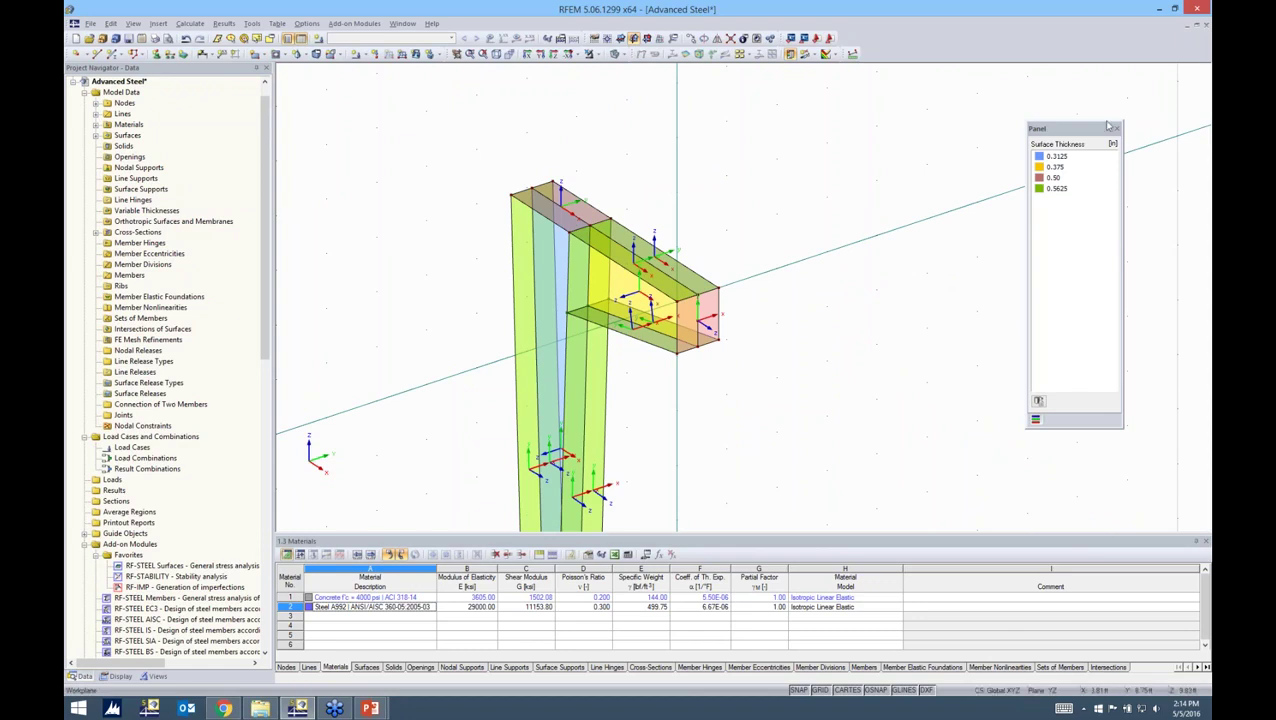
left_click(820, 690)
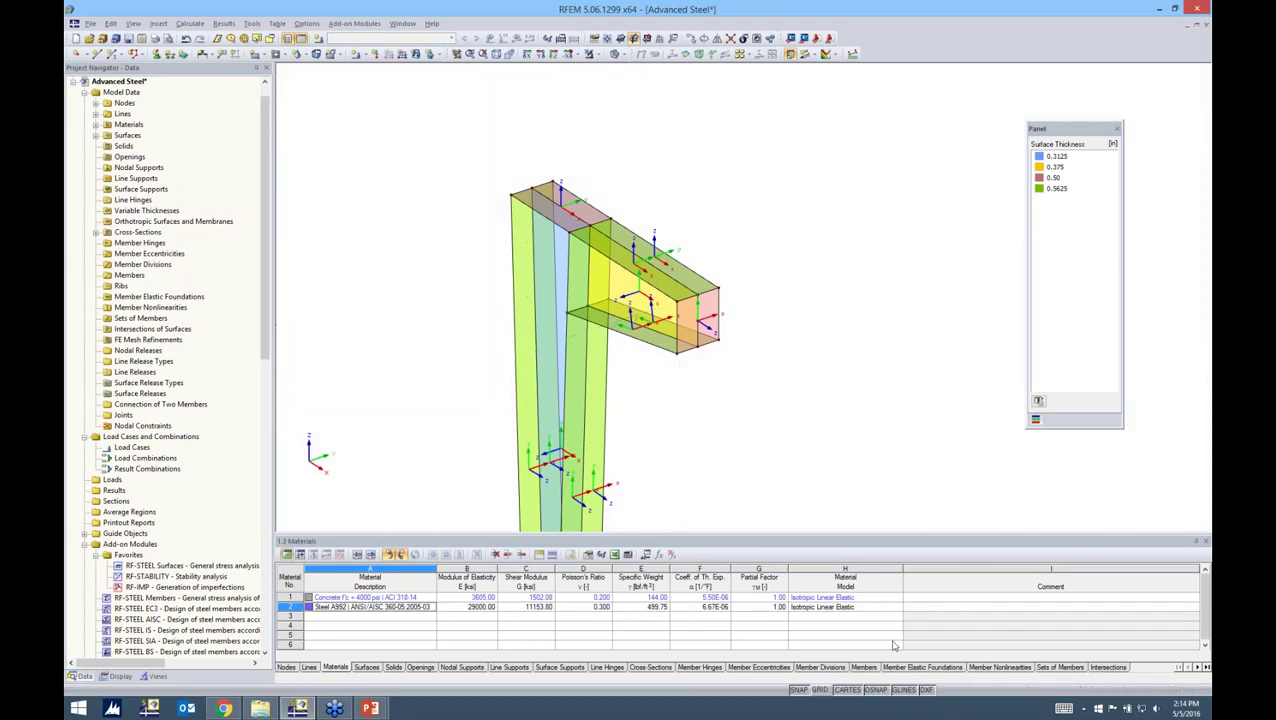
- Examine the display option that colours the graphics by surface thickness and compare its colours across the column and beam
middle_click_drag(923, 326, 872, 277, "ctrl")
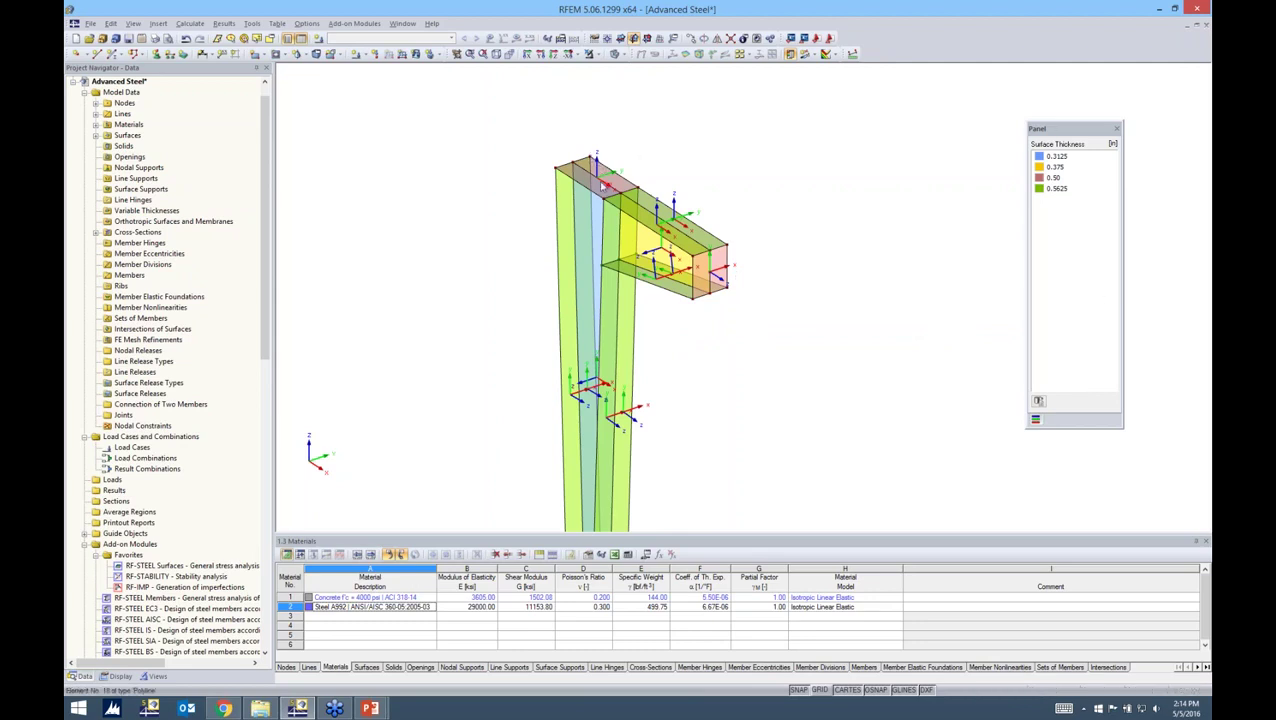
left_click(119, 676)
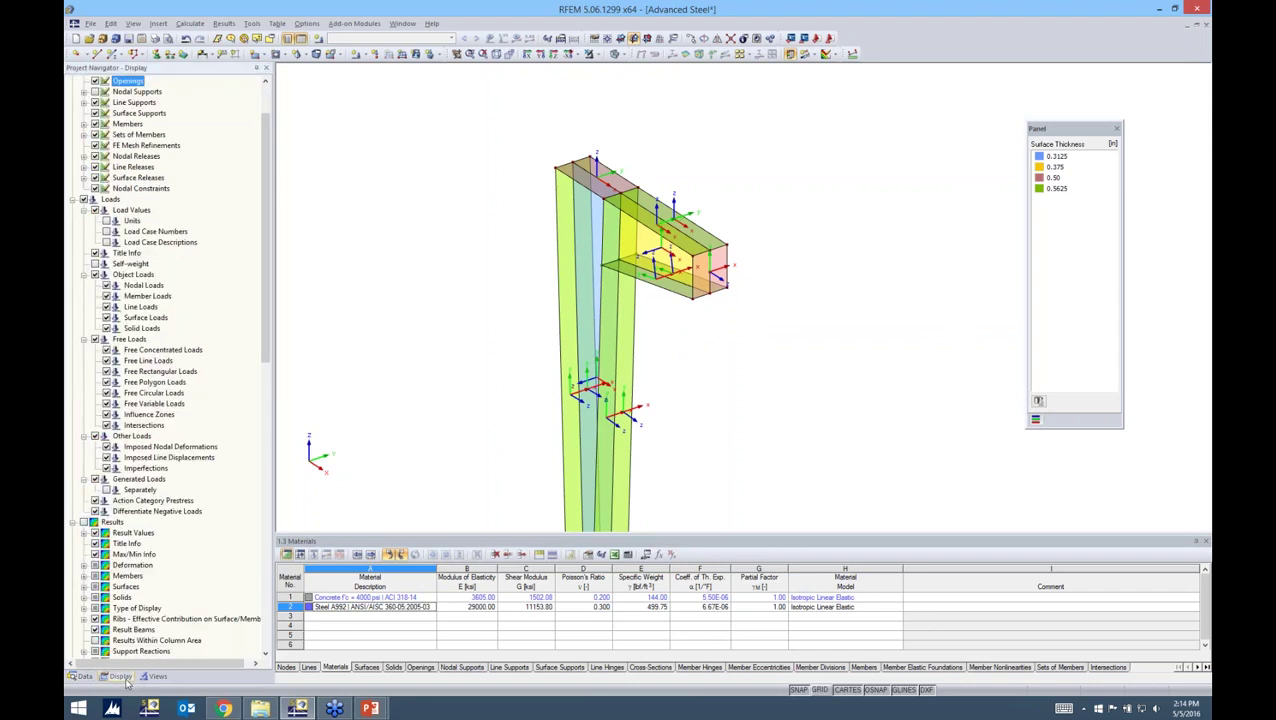
scroll(234, 393, "down", 15)
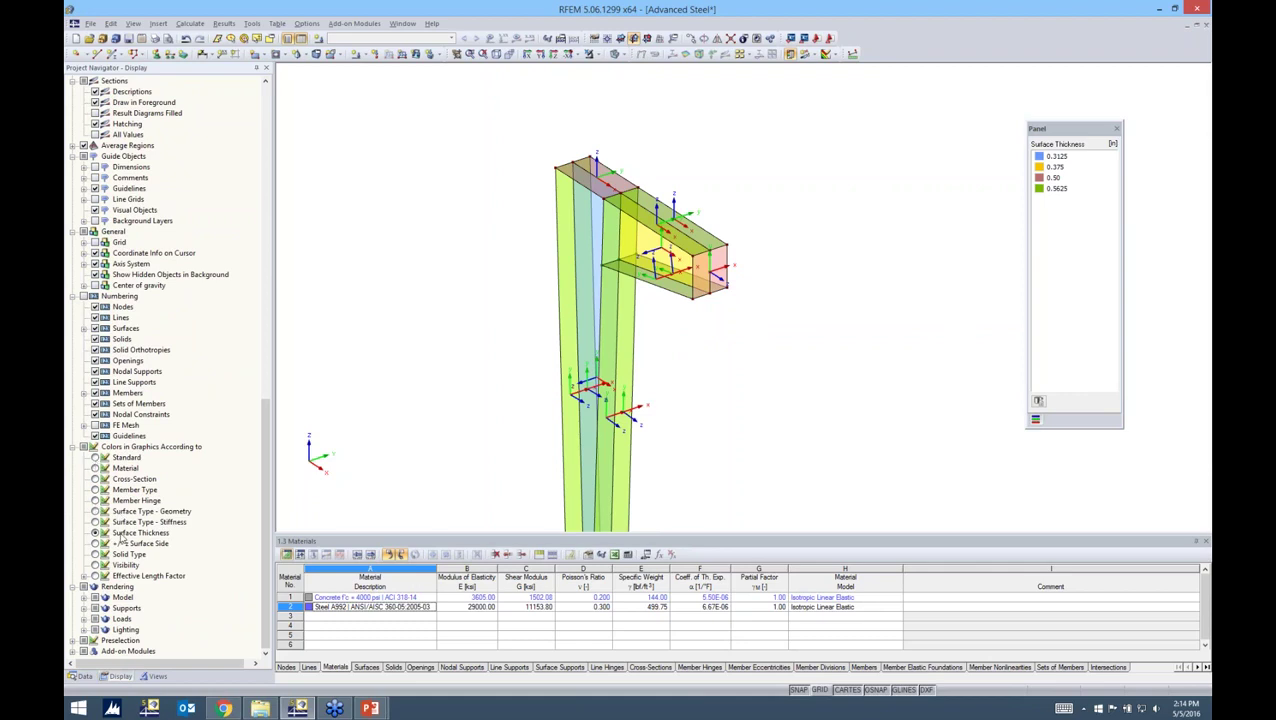
scroll(706, 375, "up", 2)
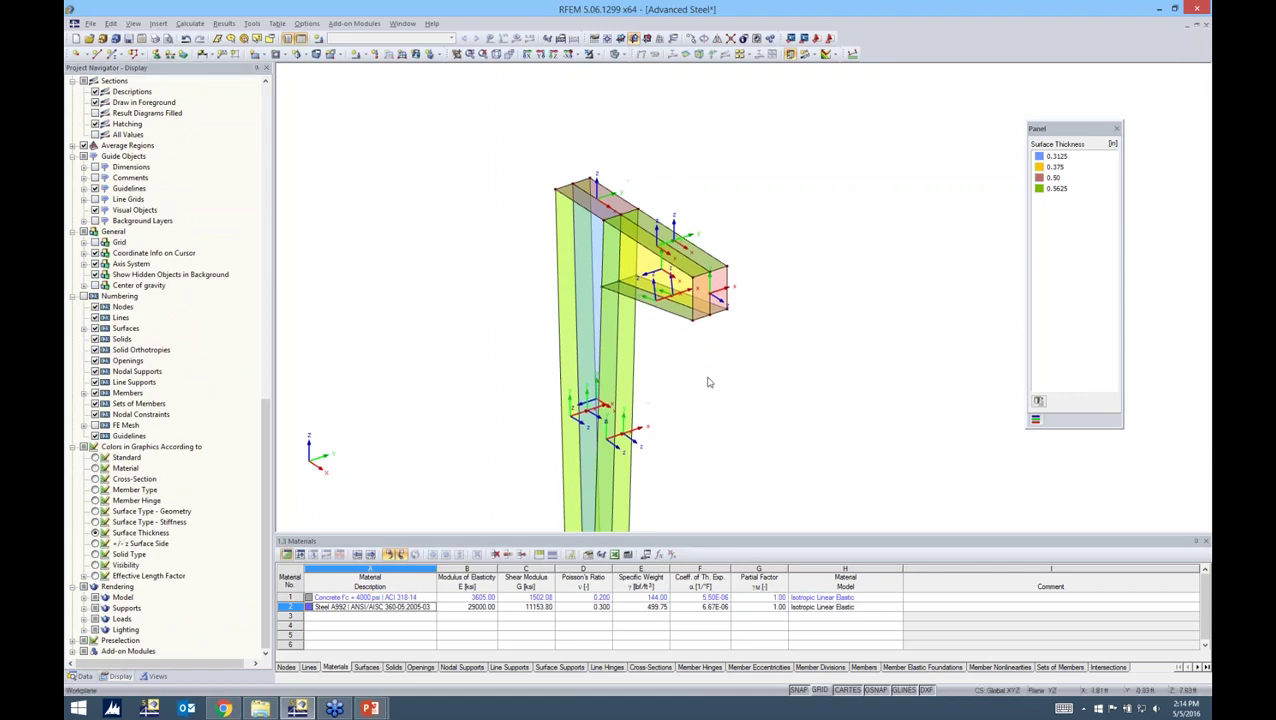
scroll(706, 375, "down", 1)
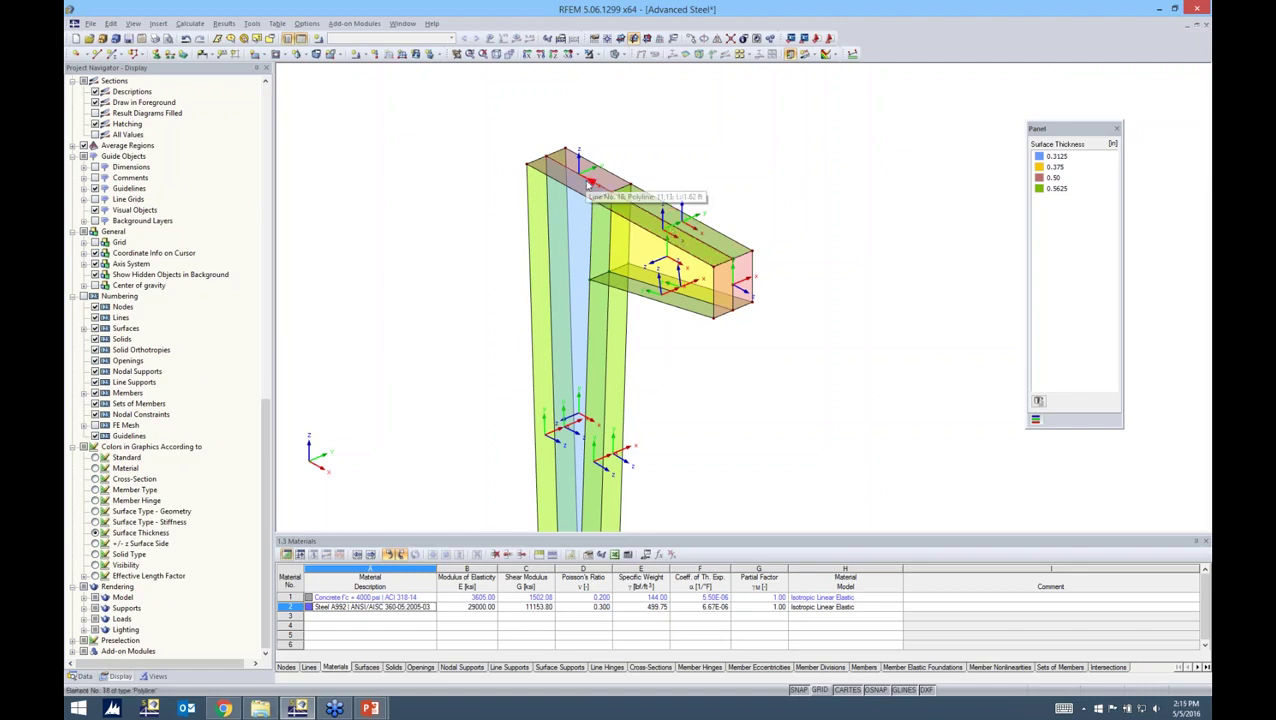
- Try reversing the local axis system of the front half of the beam's bottom flange, and undo the reversal
right_click(685, 303)
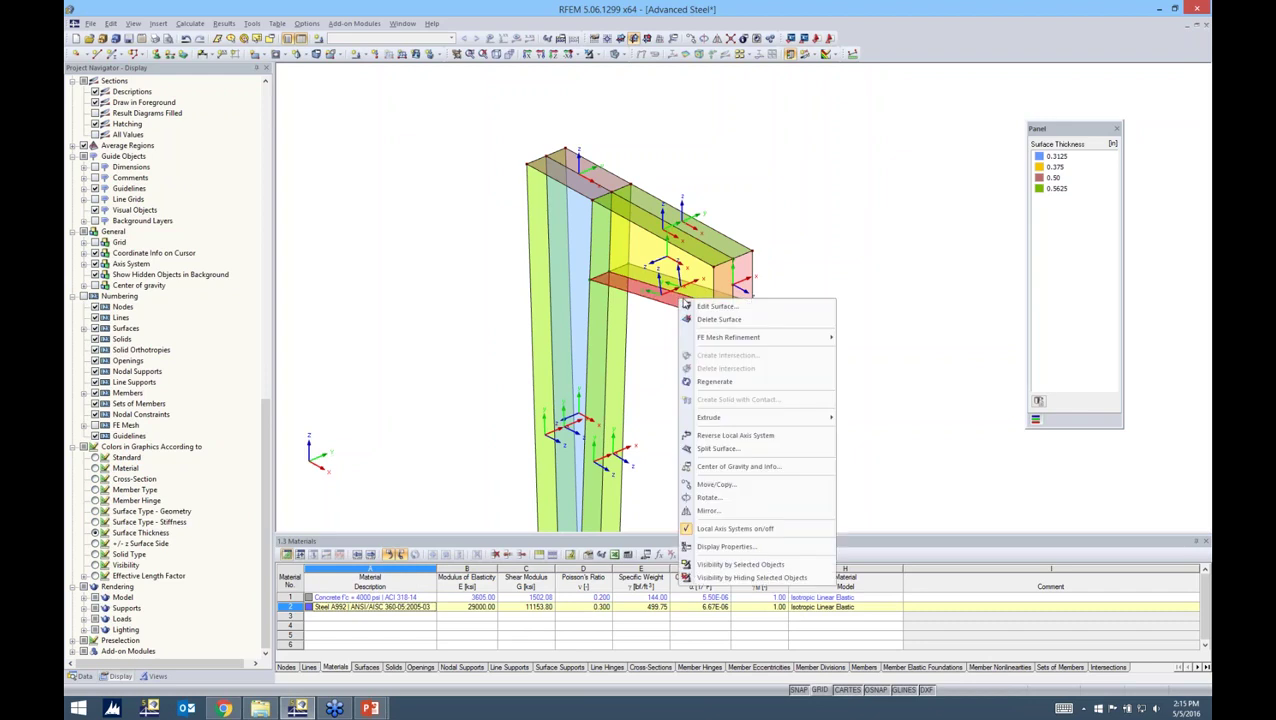
left_click(732, 435)
scroll(700, 350, "up", 3)
left_click(717, 355)
scroll(712, 325, "down", 1)
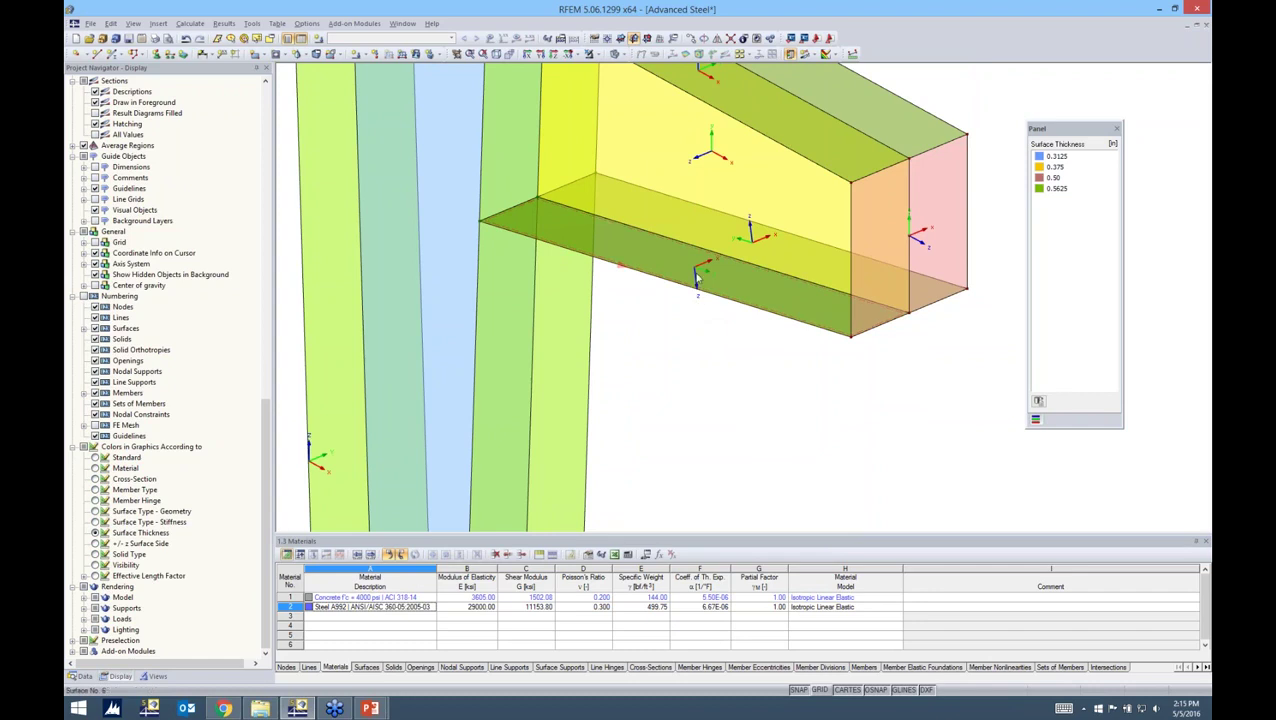
scroll(698, 331, "down", 1)
scroll(698, 331, "down", 1)
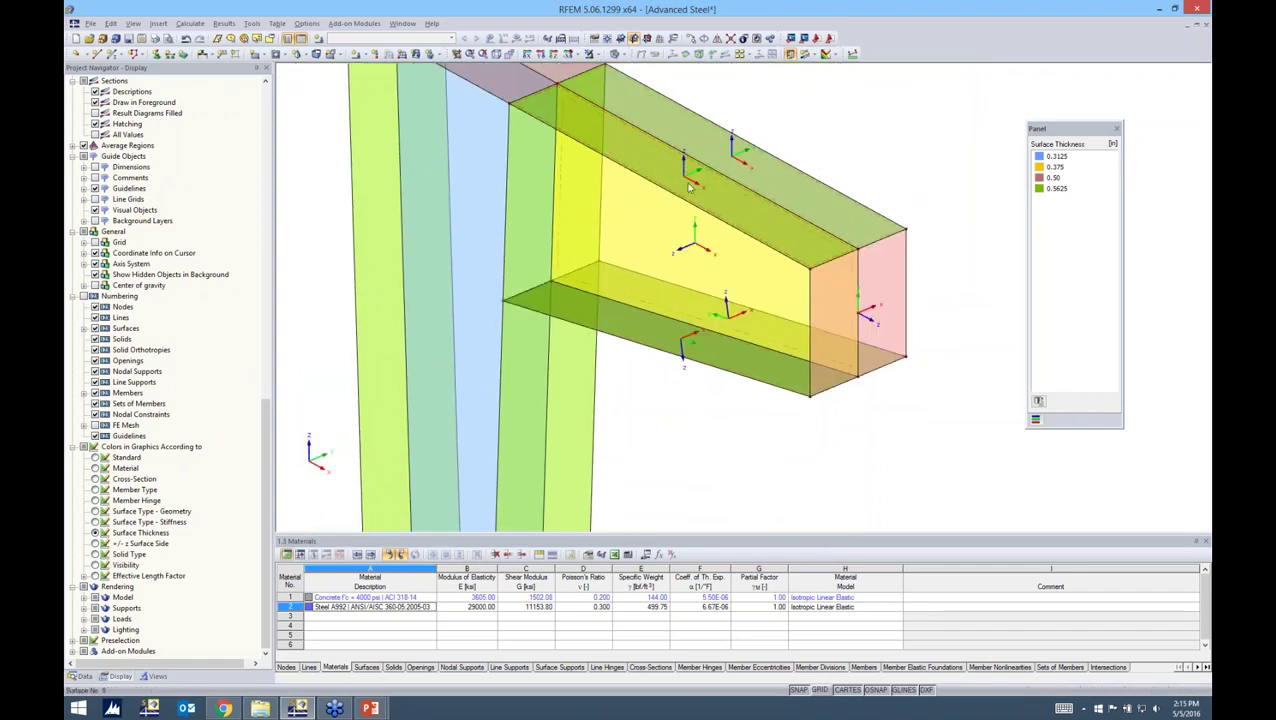
scroll(704, 252, "down", 1)
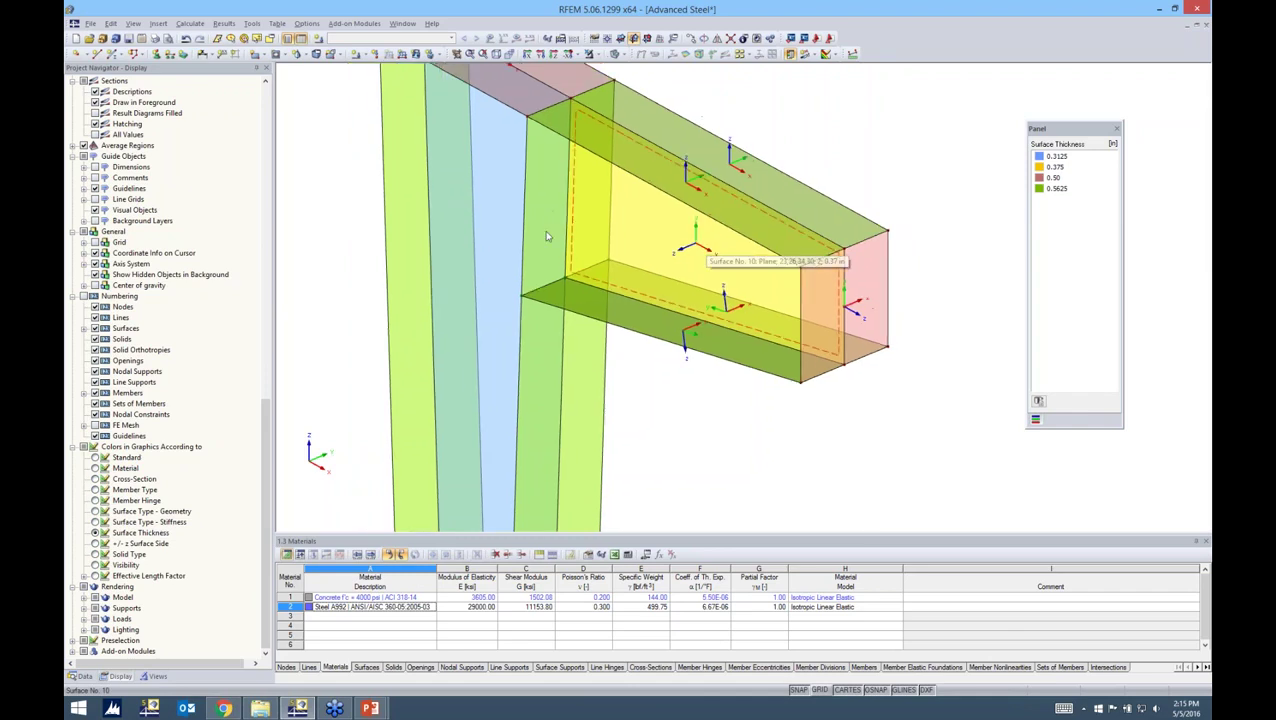
left_click(187, 39)
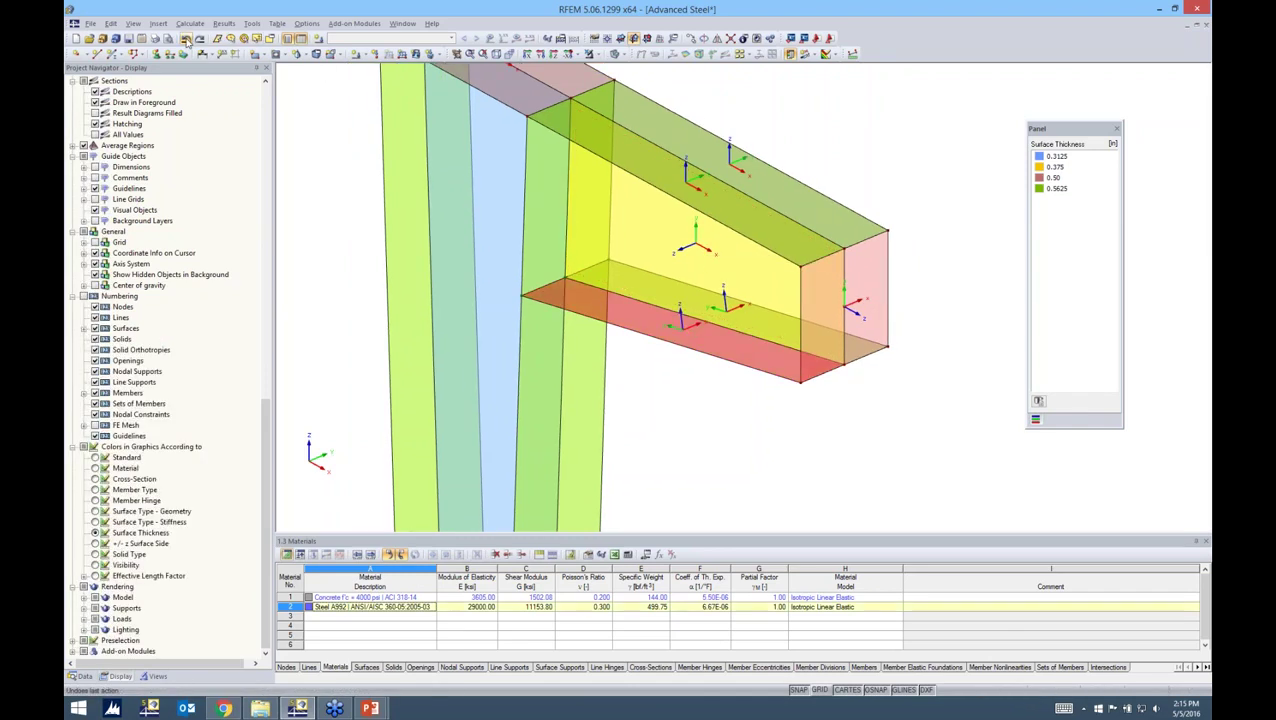
- Align the local x-axis of the column's top plate and the four beam flange halves parallel to line 30
left_click(710, 415)
scroll(703, 407, "down", 2)
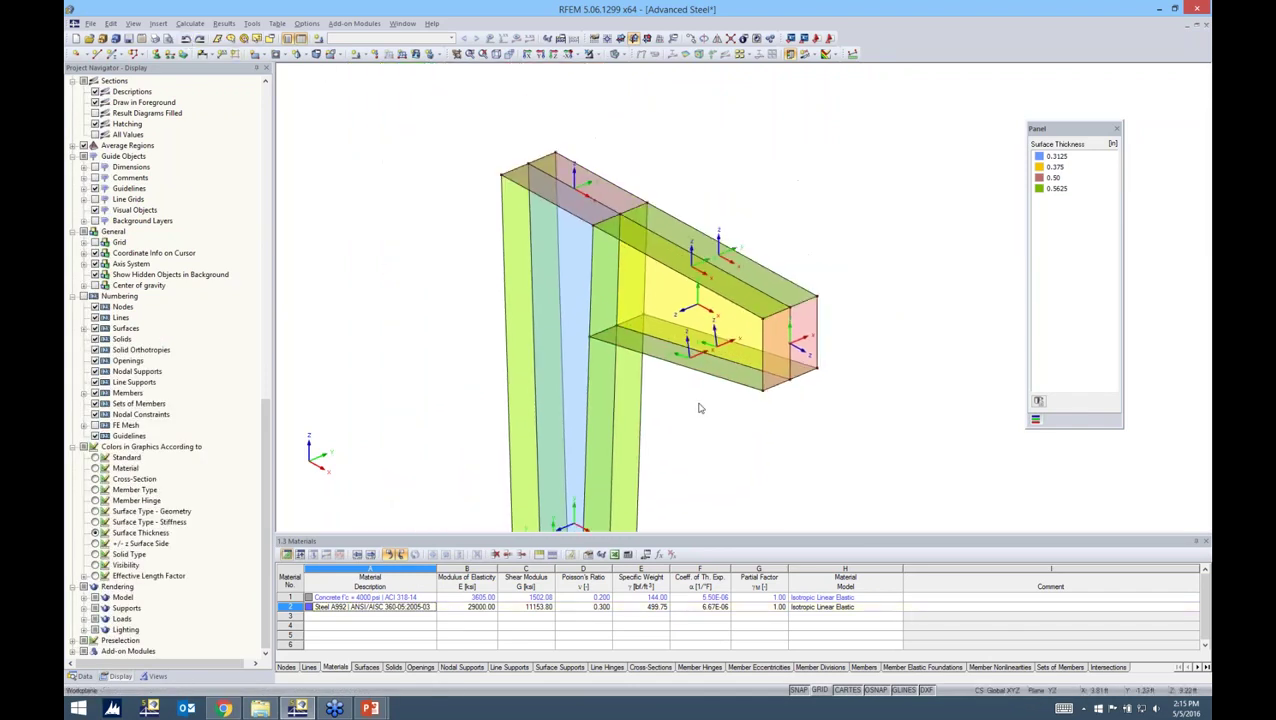
left_click(594, 215)
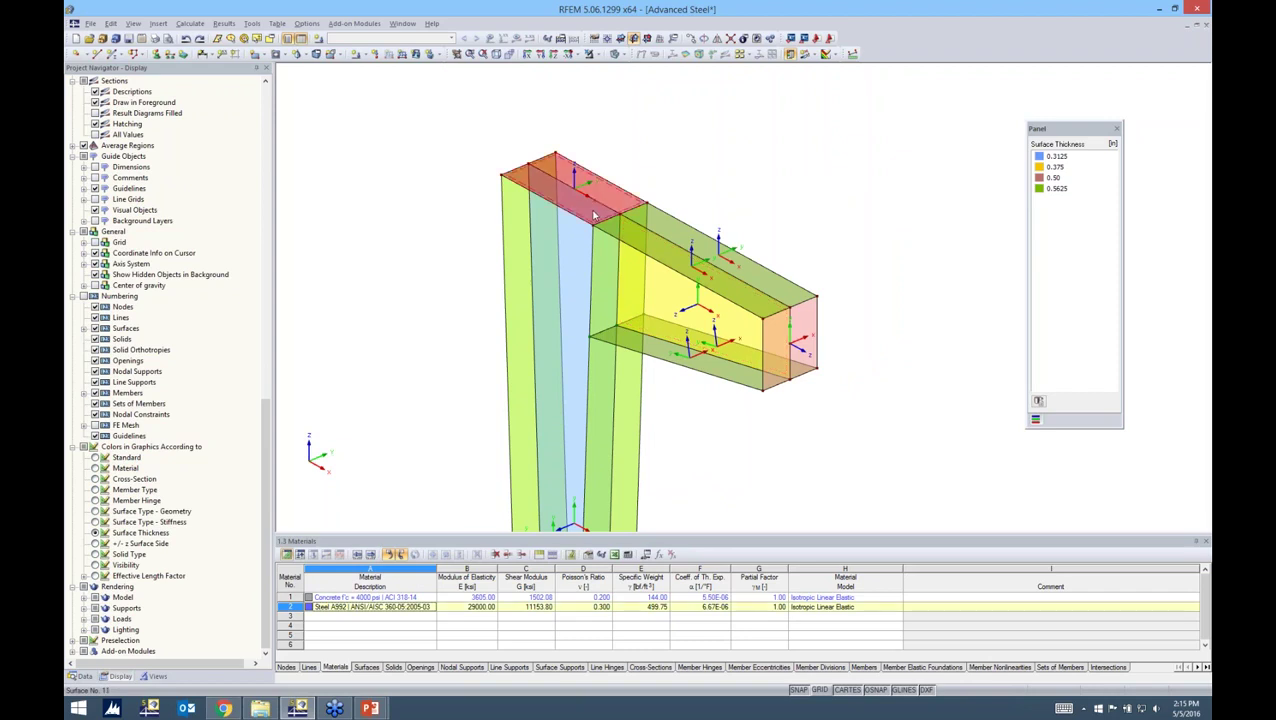
left_click(700, 363, "ctrl")
middle_click_drag(810, 397, 330, 382, "ctrl")
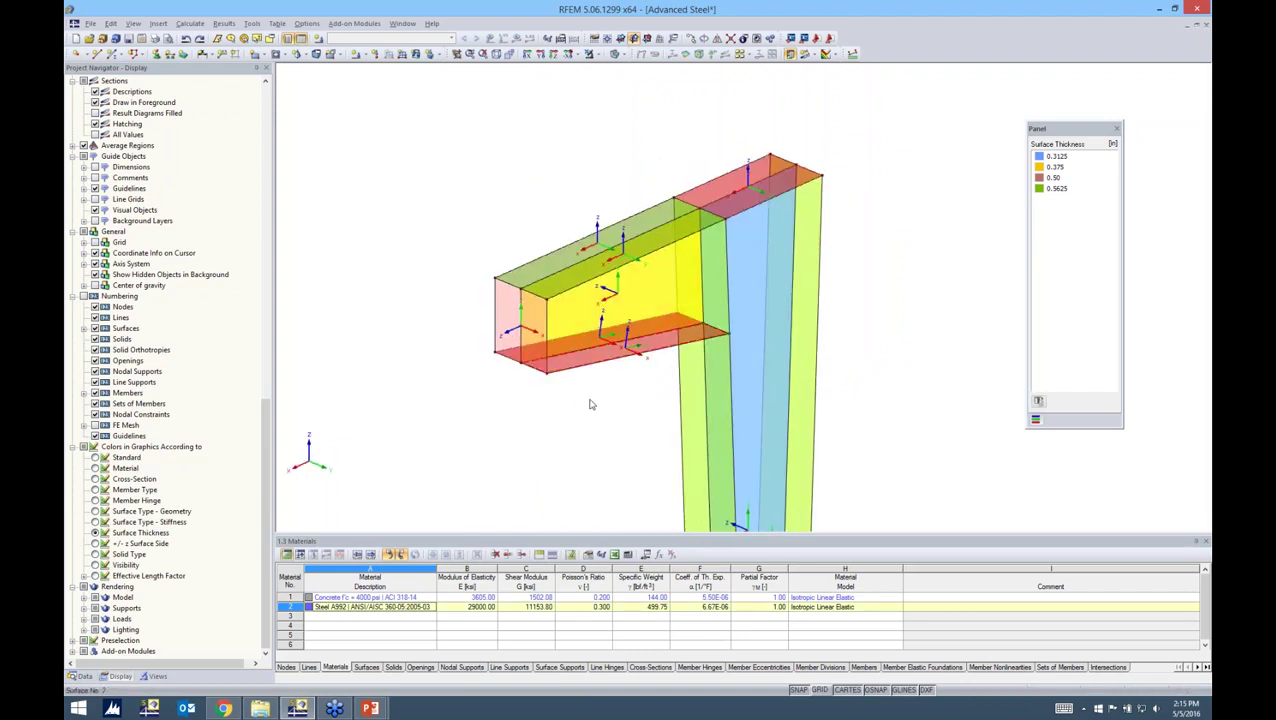
middle_click_drag(592, 399, 553, 347, "ctrl")
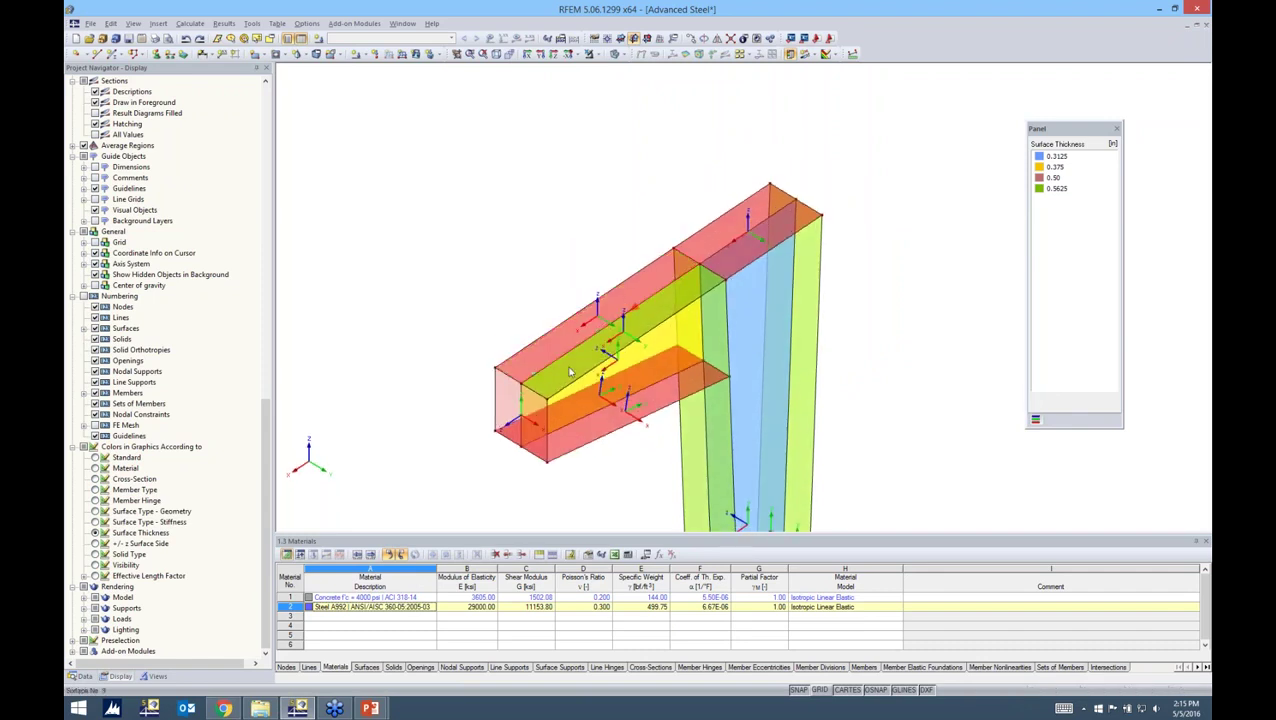
middle_click_drag(513, 313, 916, 276, "ctrl")
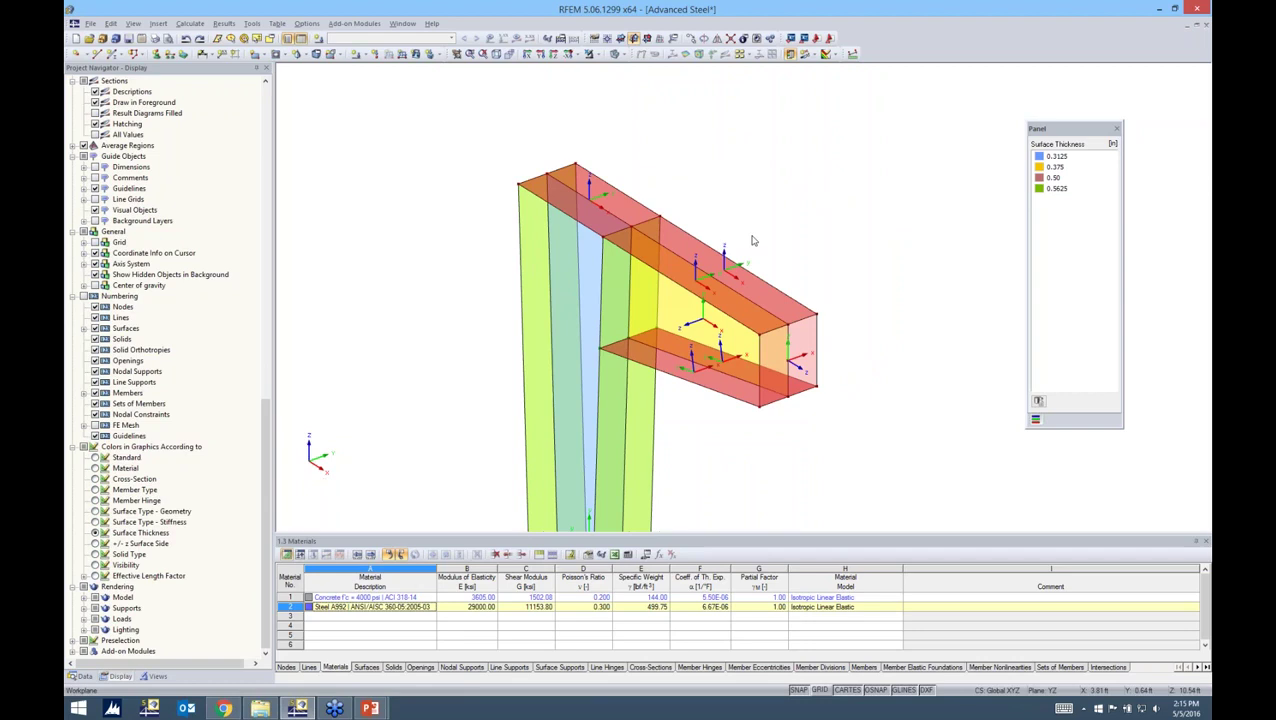
right_click(634, 214)
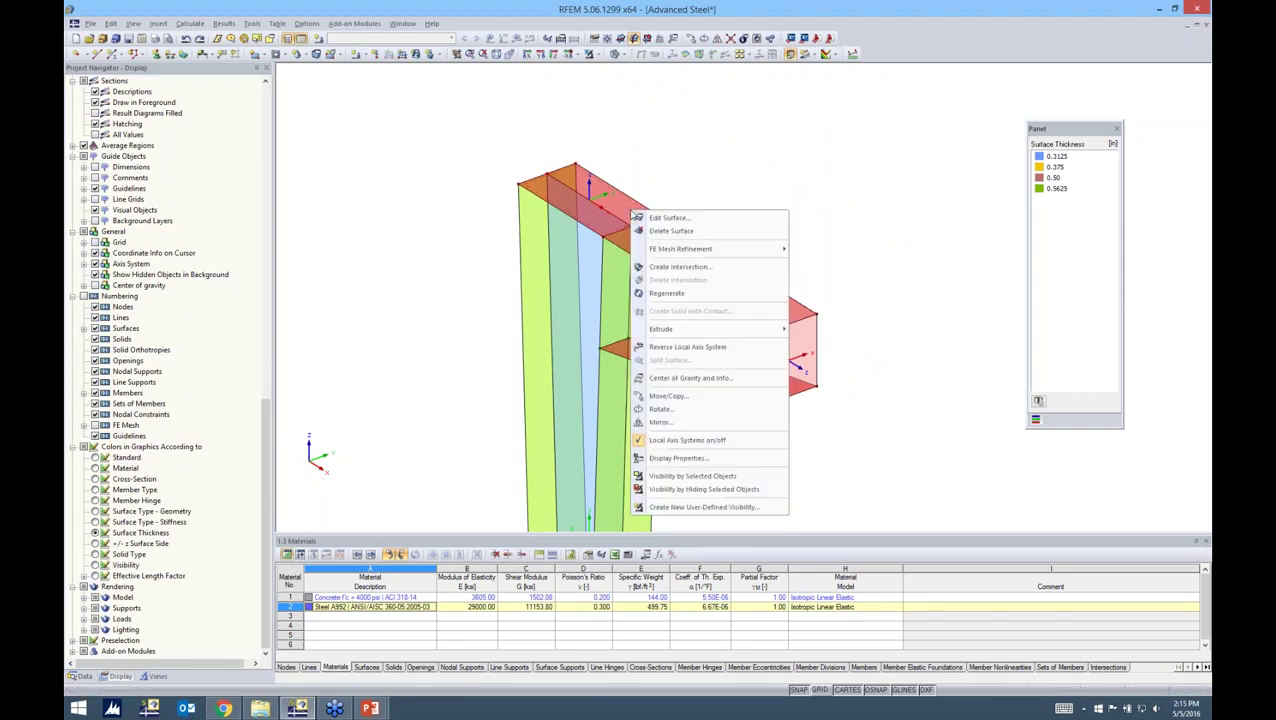
left_click(654, 220)
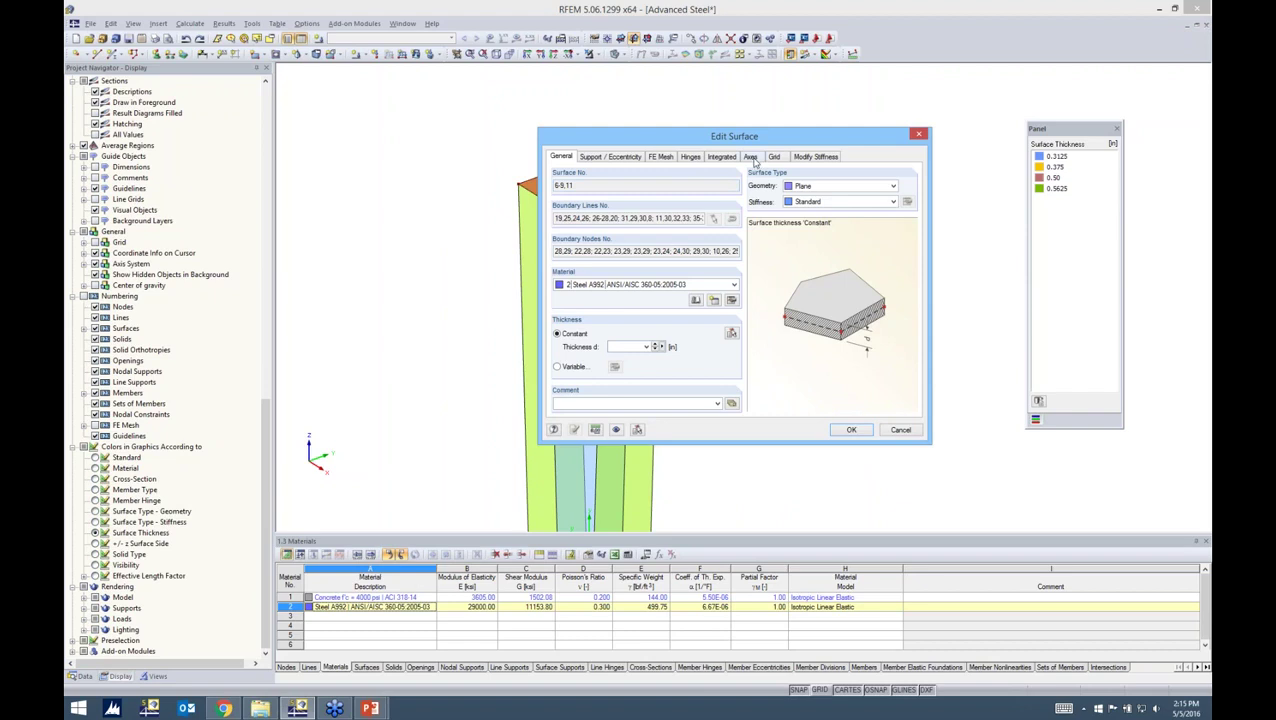
left_click(751, 157)
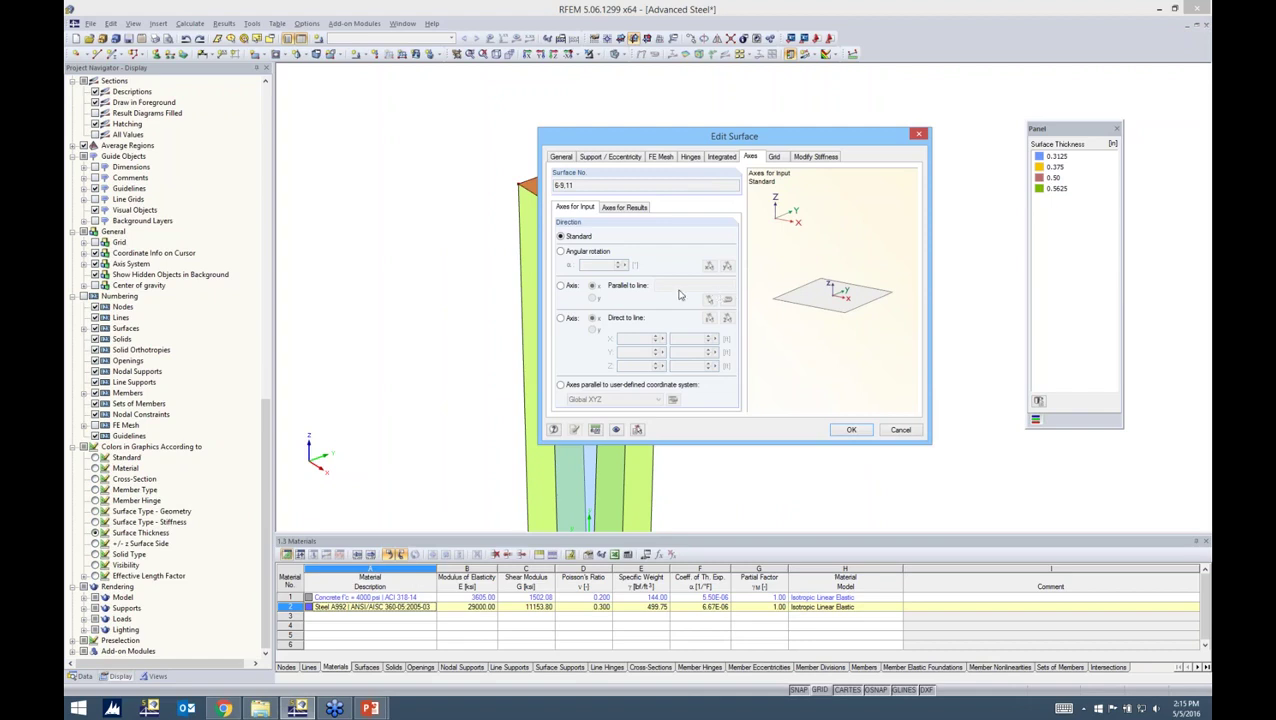
left_click(561, 252)
left_click(561, 286)
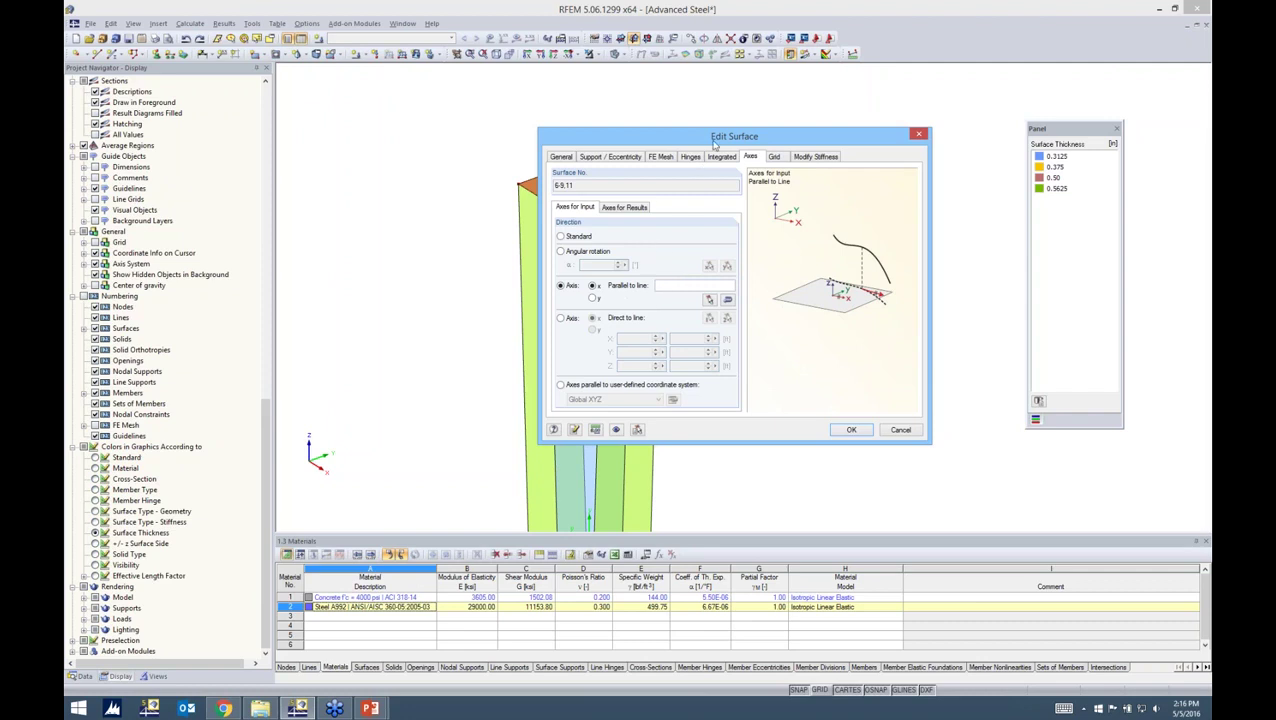
left_click_drag(719, 135, 912, 148)
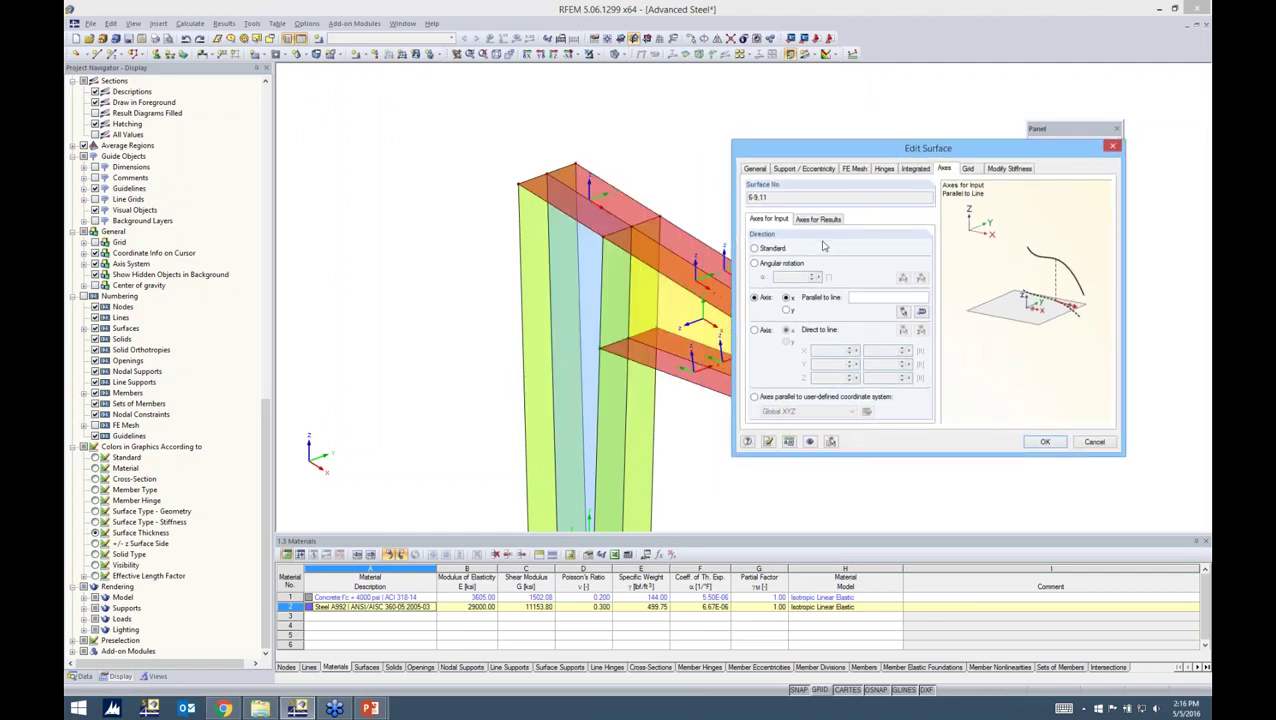
left_click(904, 312)
left_click(759, 302)
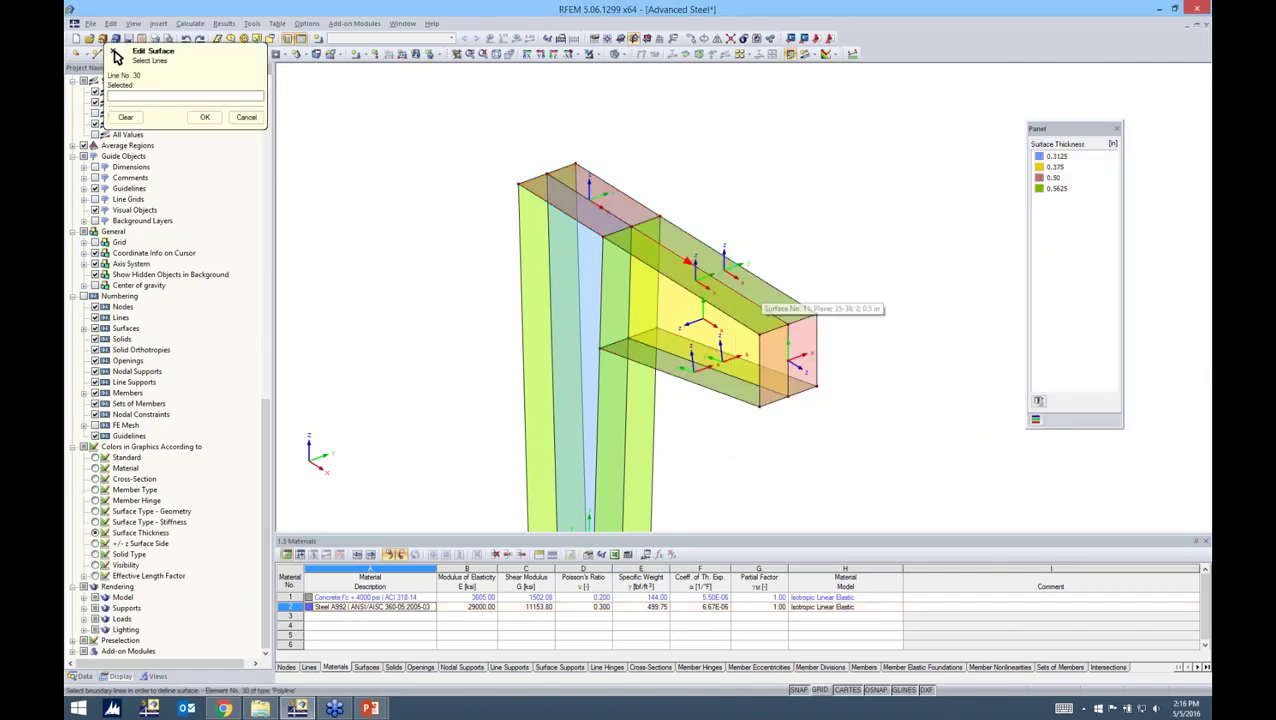
left_click(204, 117)
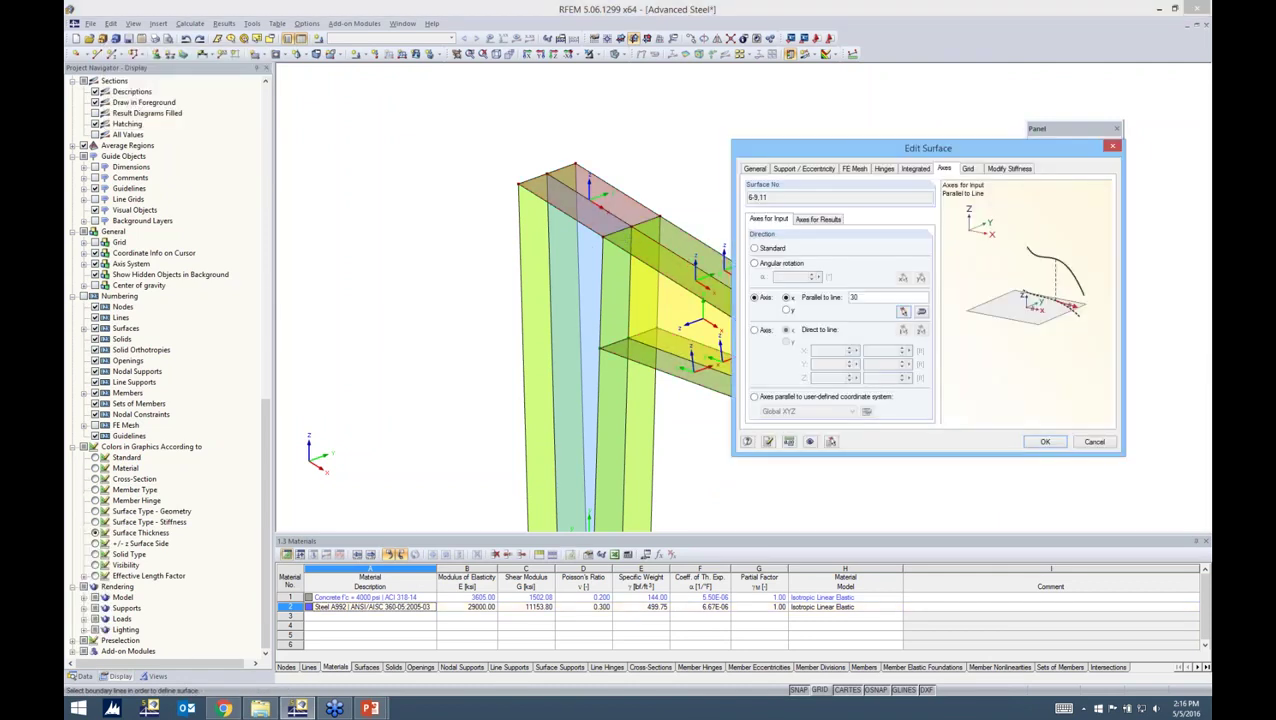
left_click(1042, 442)
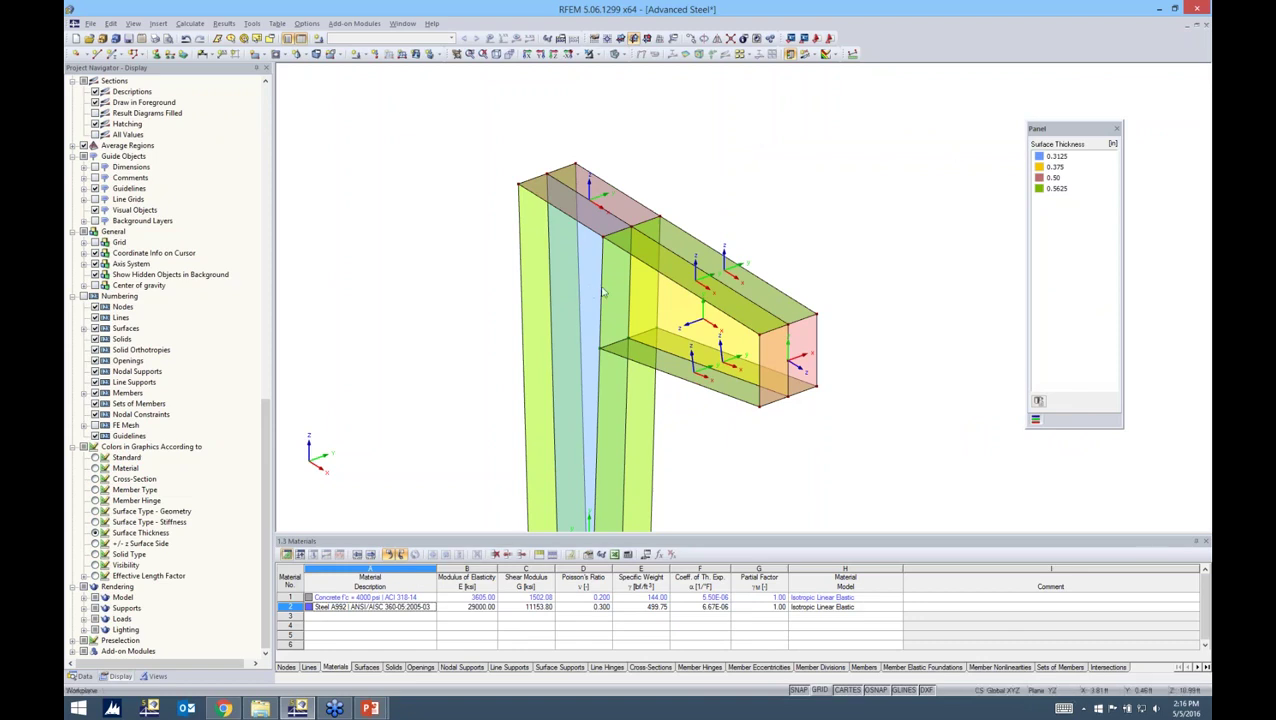
- Turn off the display of the surfaces' local axis systems across the model
scroll(684, 390, "down", 2)
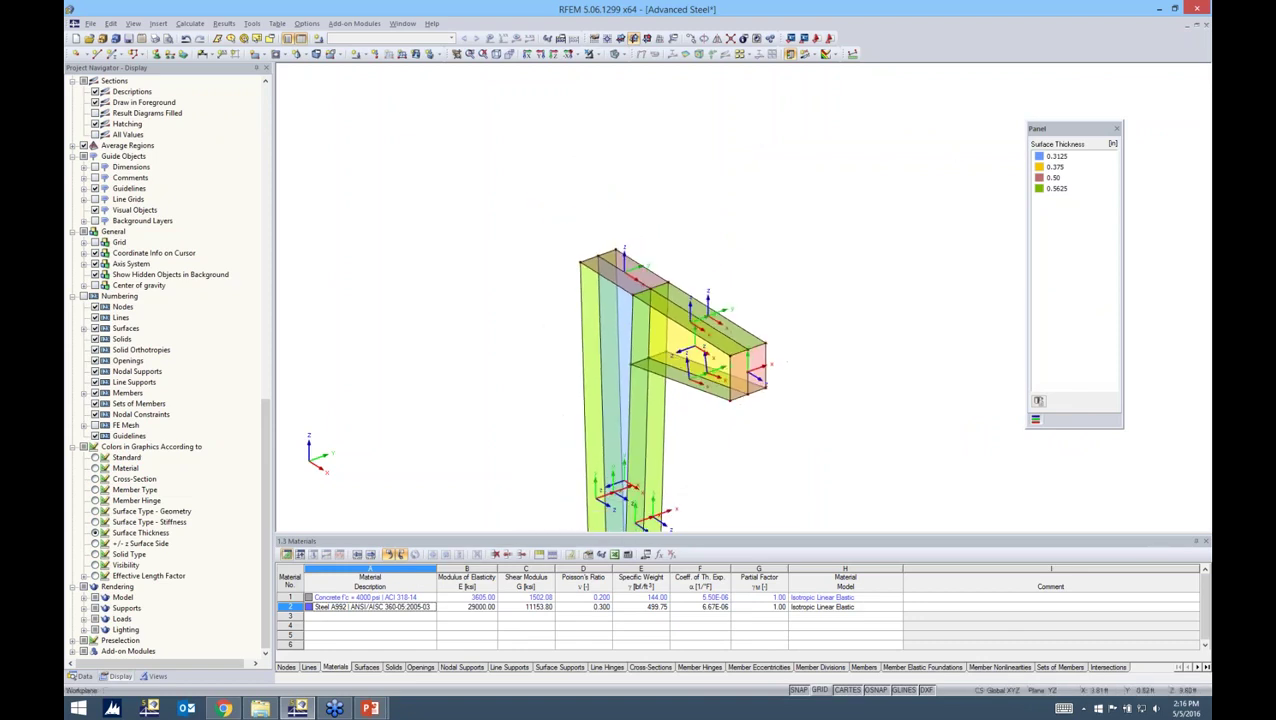
middle_click_drag(700, 403, 667, 350)
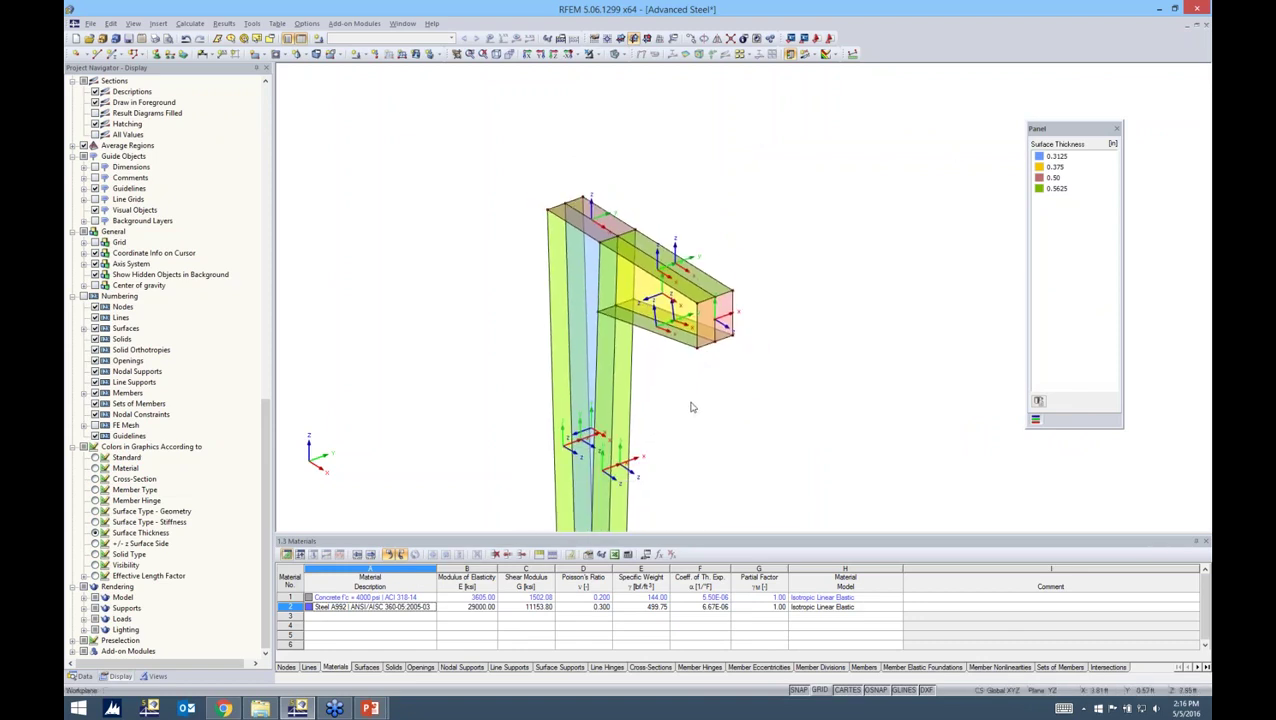
middle_click_drag(685, 409, 786, 387, "ctrl")
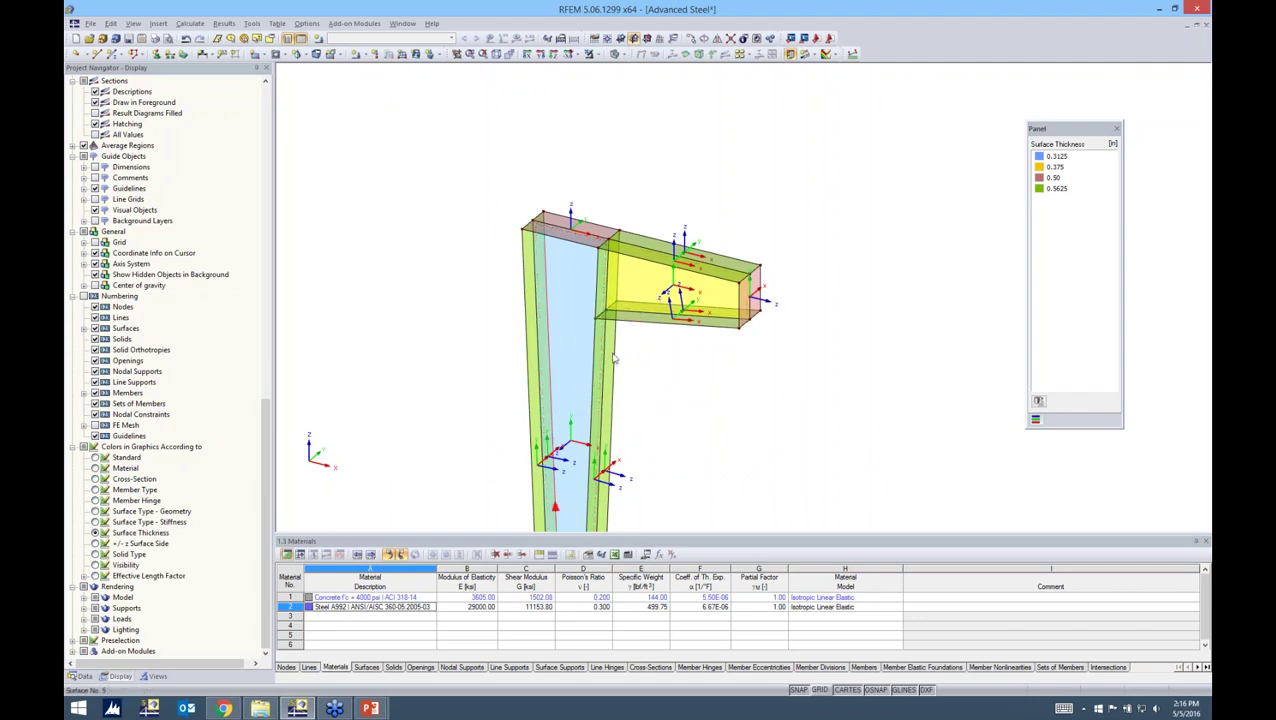
scroll(626, 376, "down", 2)
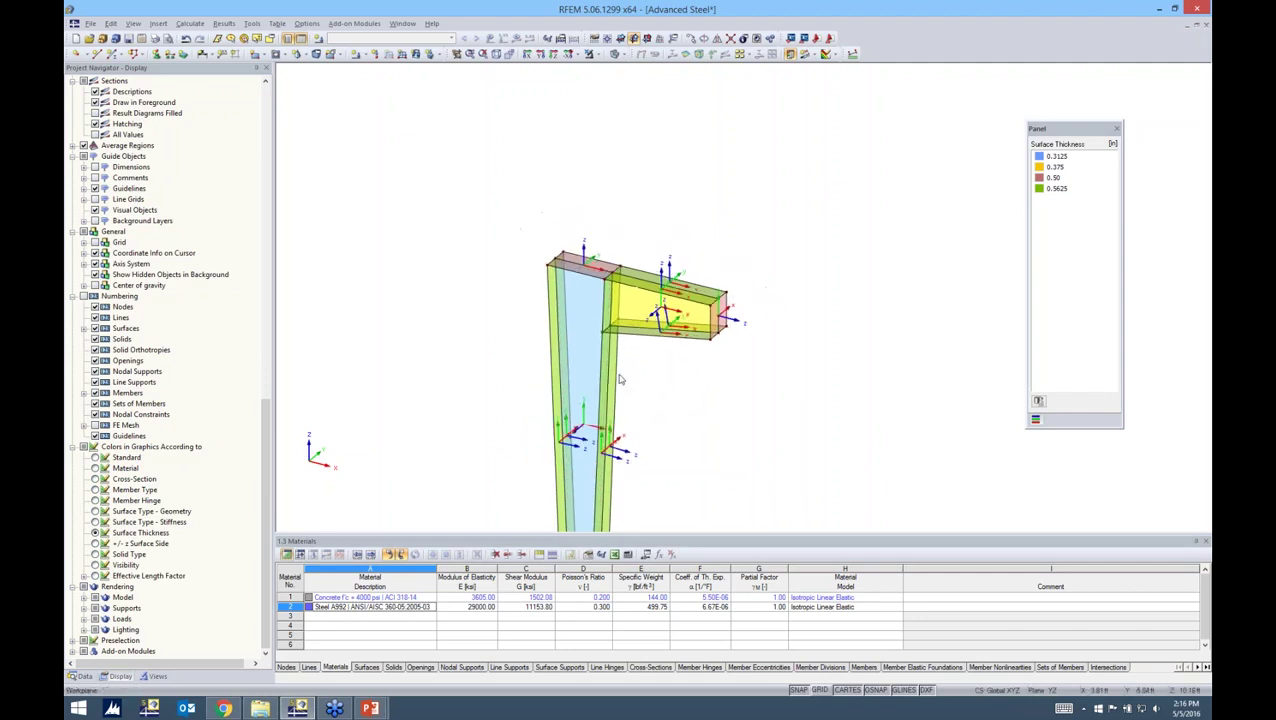
middle_click_drag(627, 383, 608, 286)
right_click(557, 254)
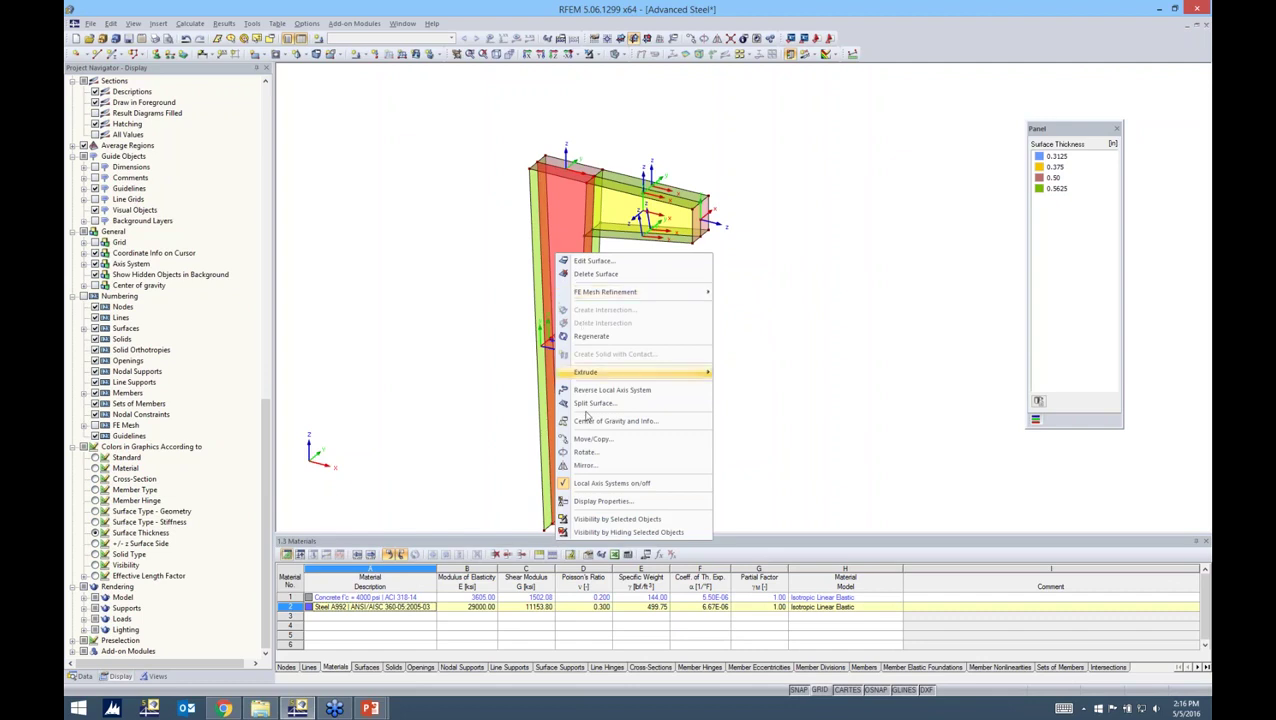
left_click(584, 485)
left_click(715, 356)
scroll(717, 344, "down", 1)
middle_click_drag(717, 344, 648, 366, "ctrl")
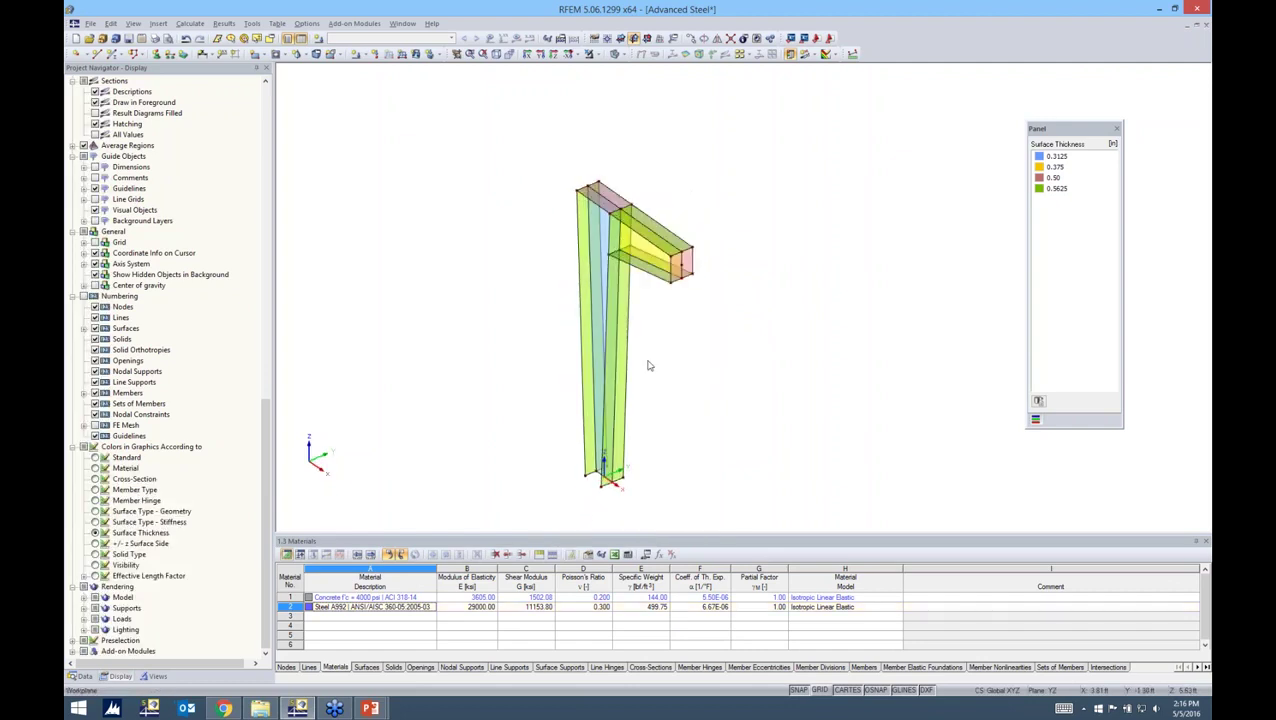
middle_click_drag(648, 366, 688, 330, "ctrl")
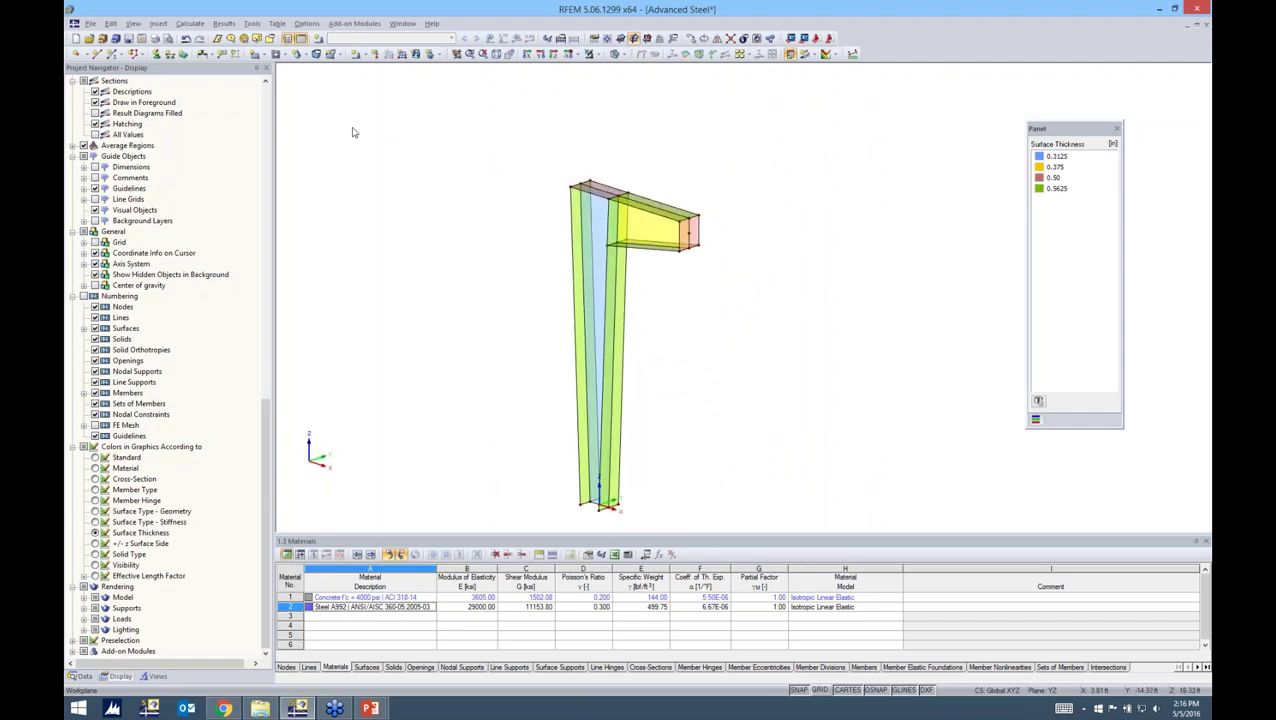
- Place Hinged line supports on the flange and web lines at the column's base
left_click(170, 56)
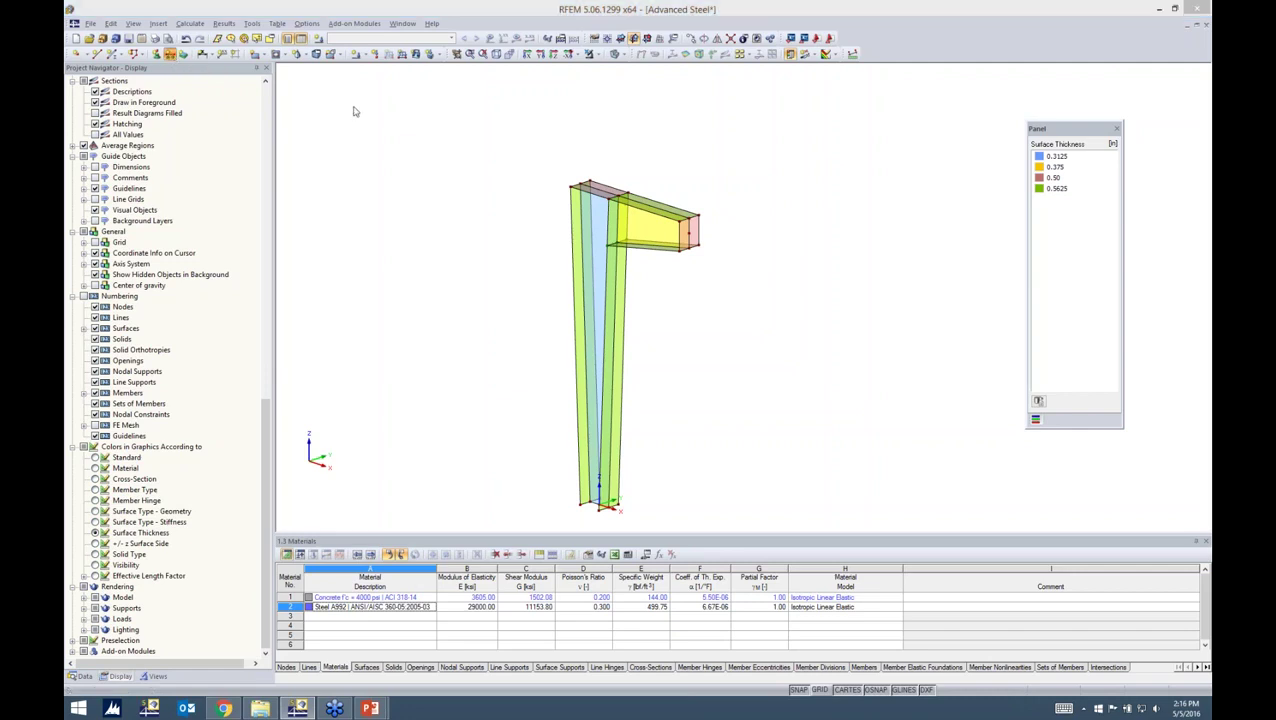
left_click(623, 265)
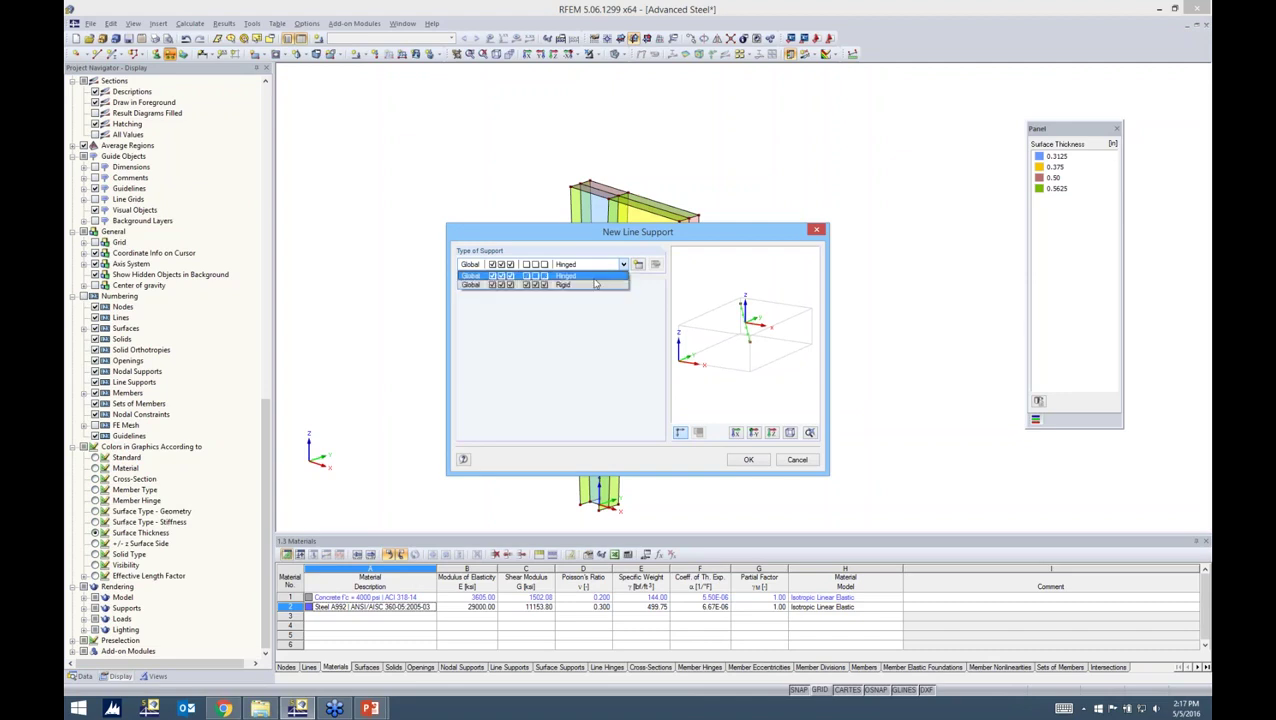
left_click(594, 278)
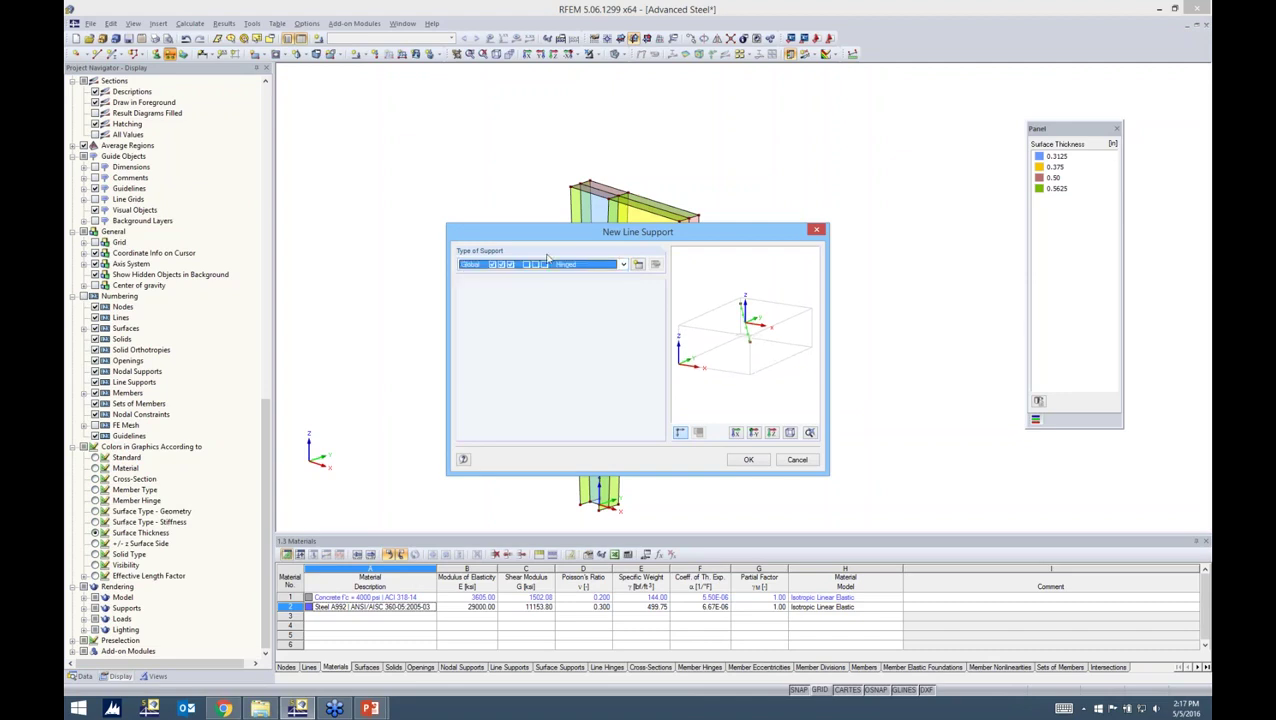
left_click(750, 460)
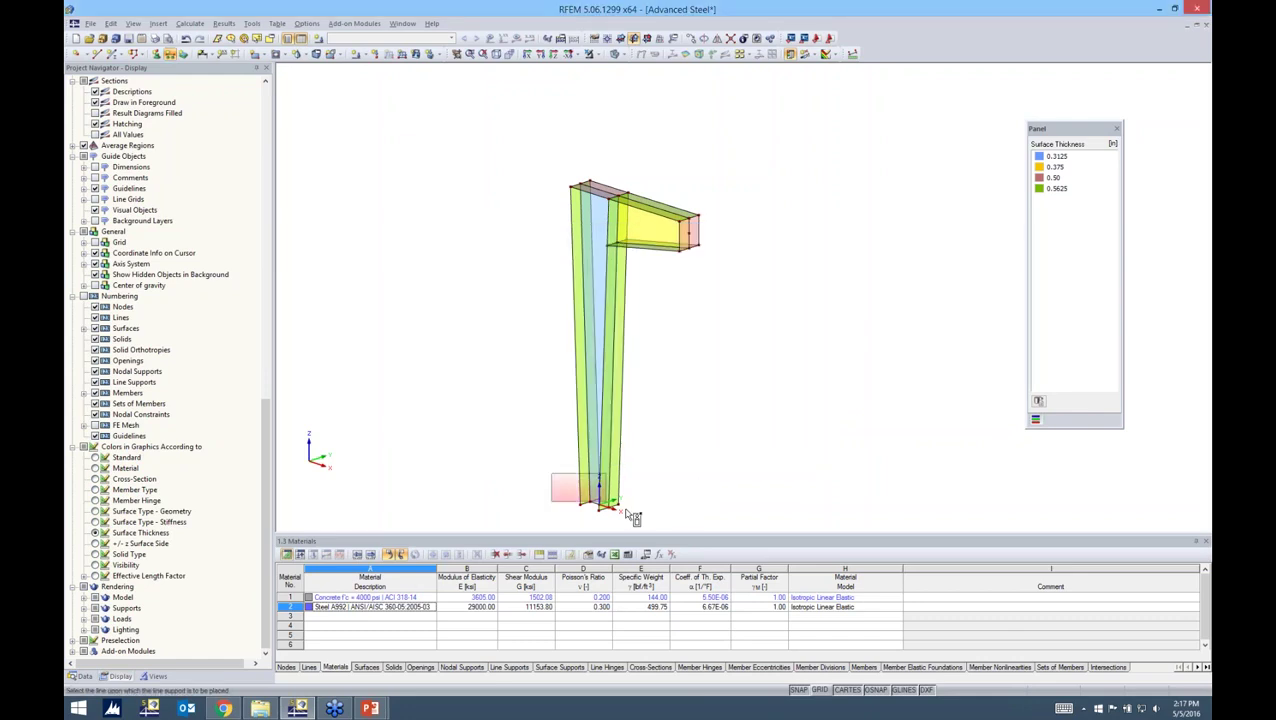
left_click(645, 518)
- Try enlarging the line support symbols at the column base, and reduce them again
scroll(657, 418, "up", 5)
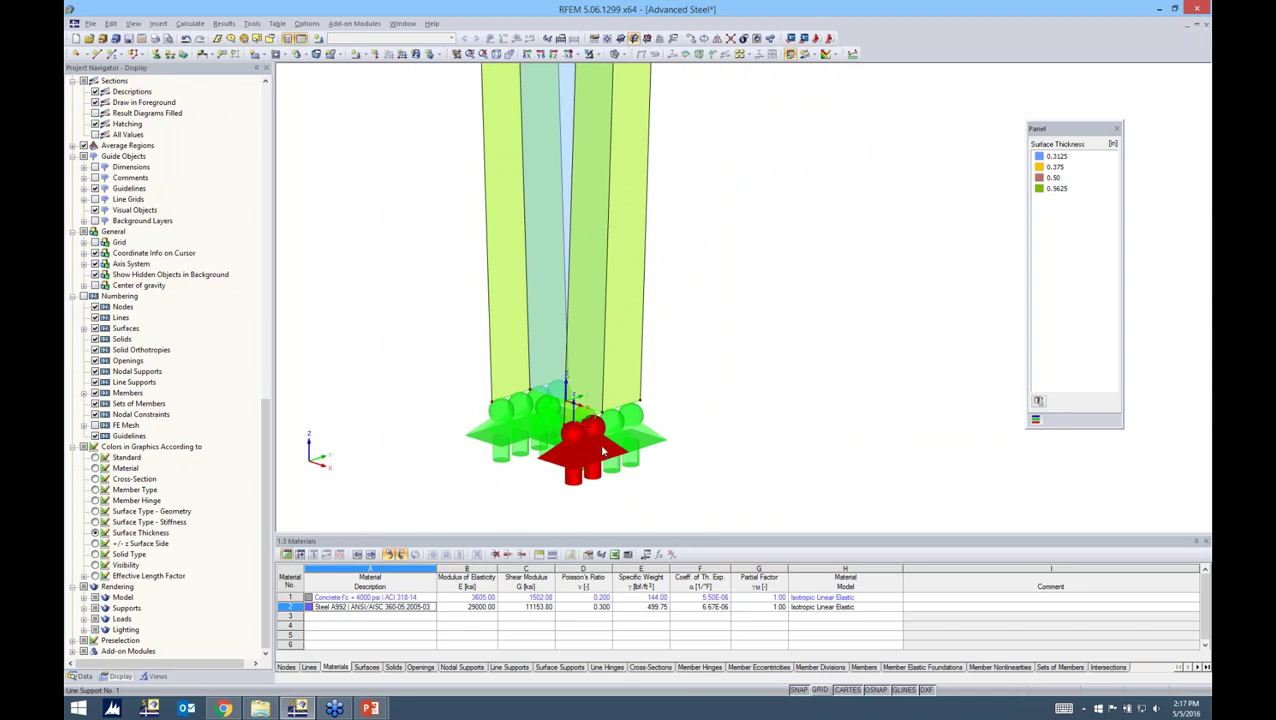
right_click(603, 452)
left_click(632, 503)
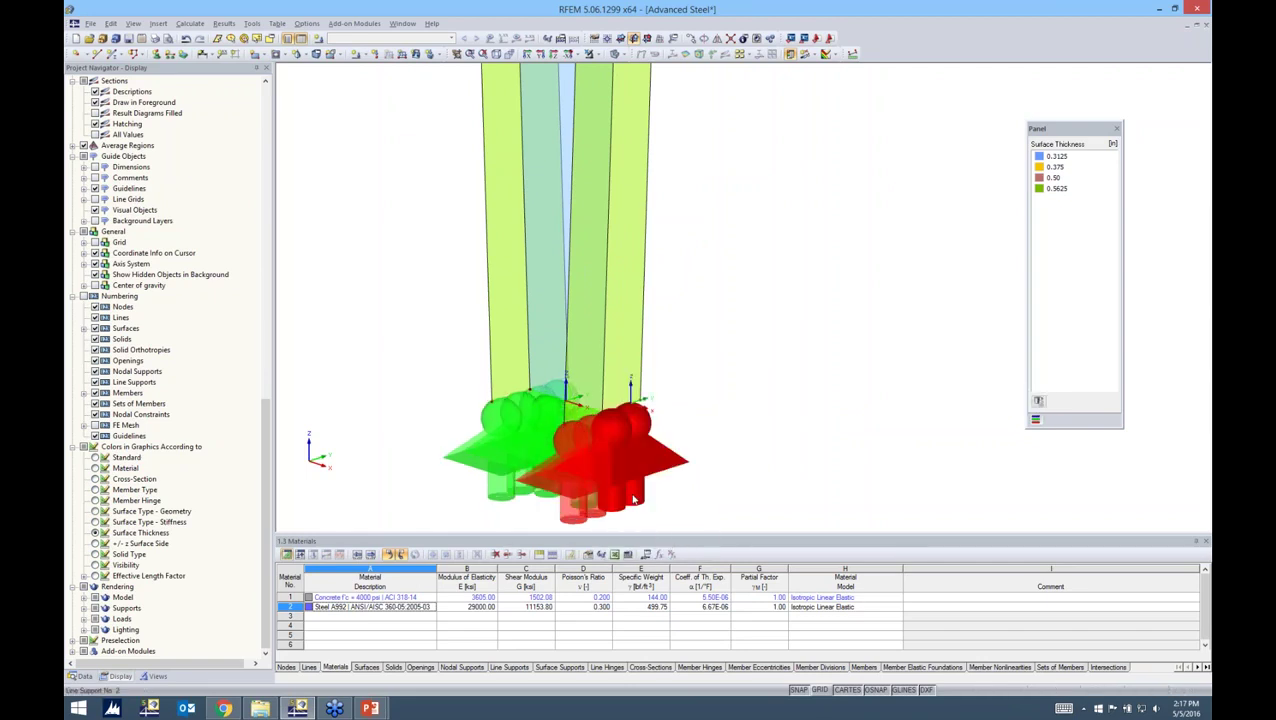
right_click(621, 463)
left_click(650, 537)
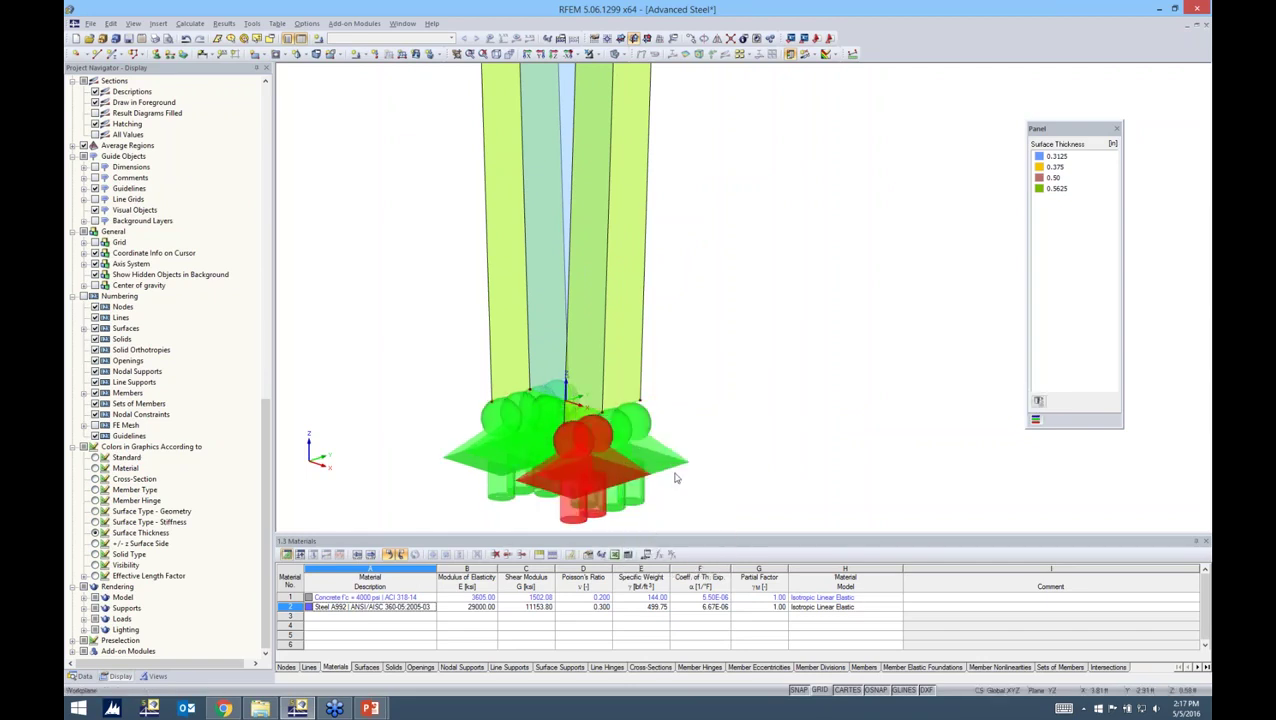
left_click(718, 441)
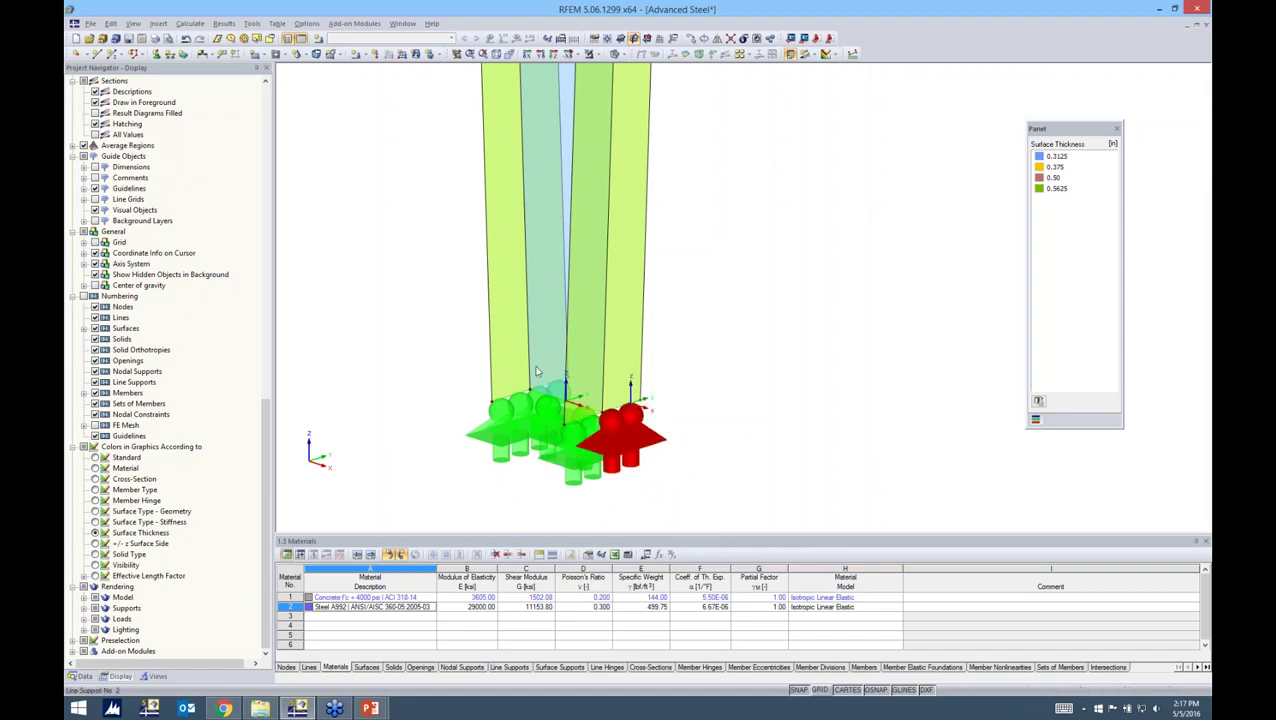
- Examine the whole model from the supported column base up to the beam connection
scroll(687, 376, "down", 3)
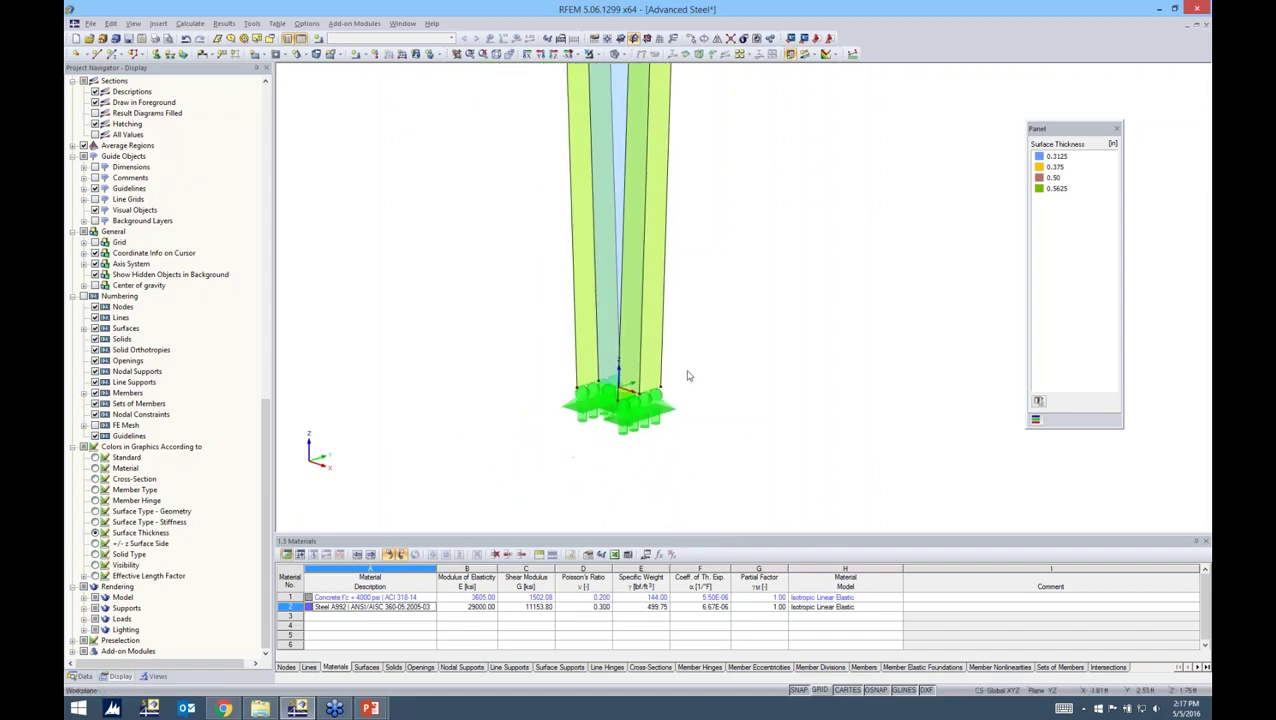
scroll(687, 376, "down", 2)
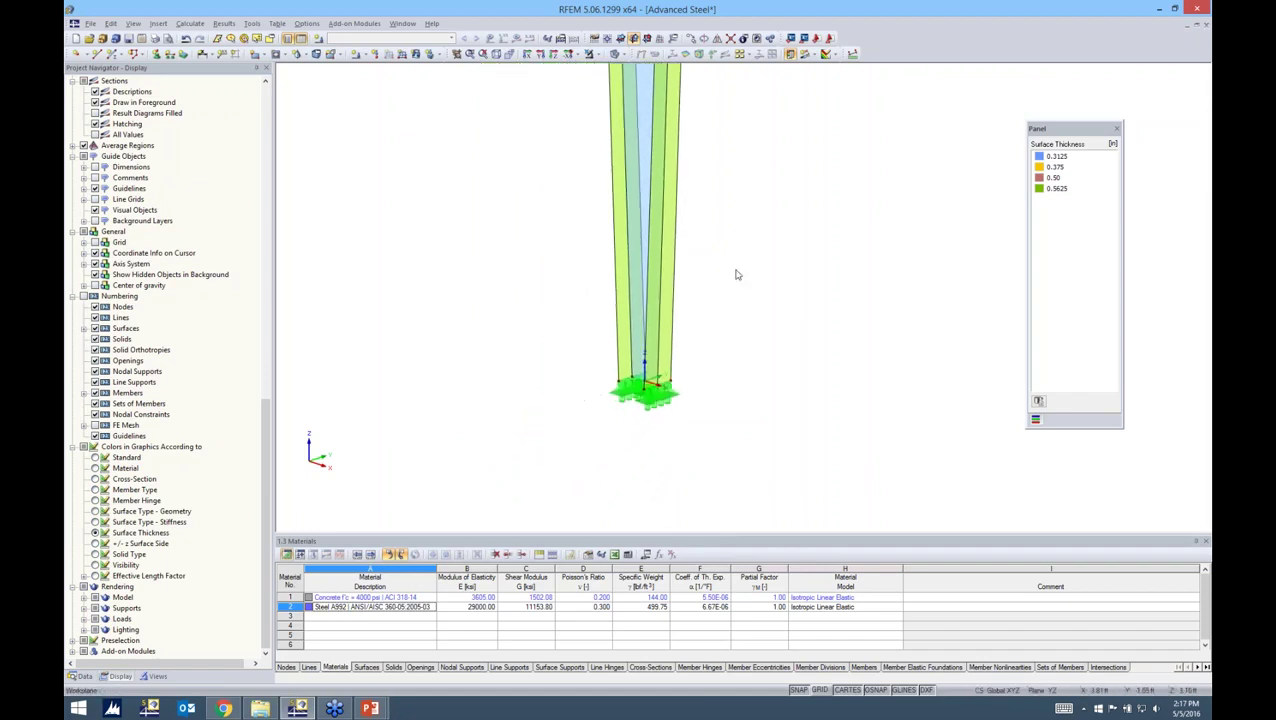
scroll(680, 346, "down", 3)
middle_click_drag(686, 319, 641, 330)
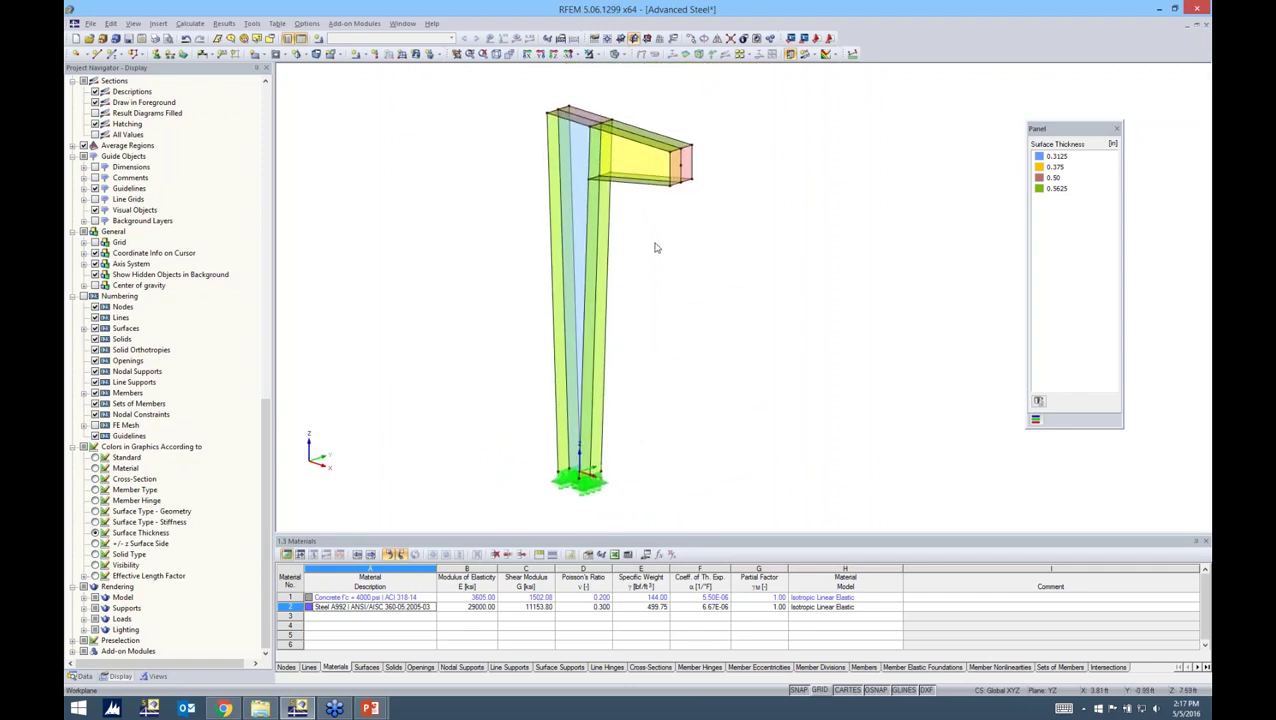
middle_click_drag(687, 238, 717, 200, "ctrl")
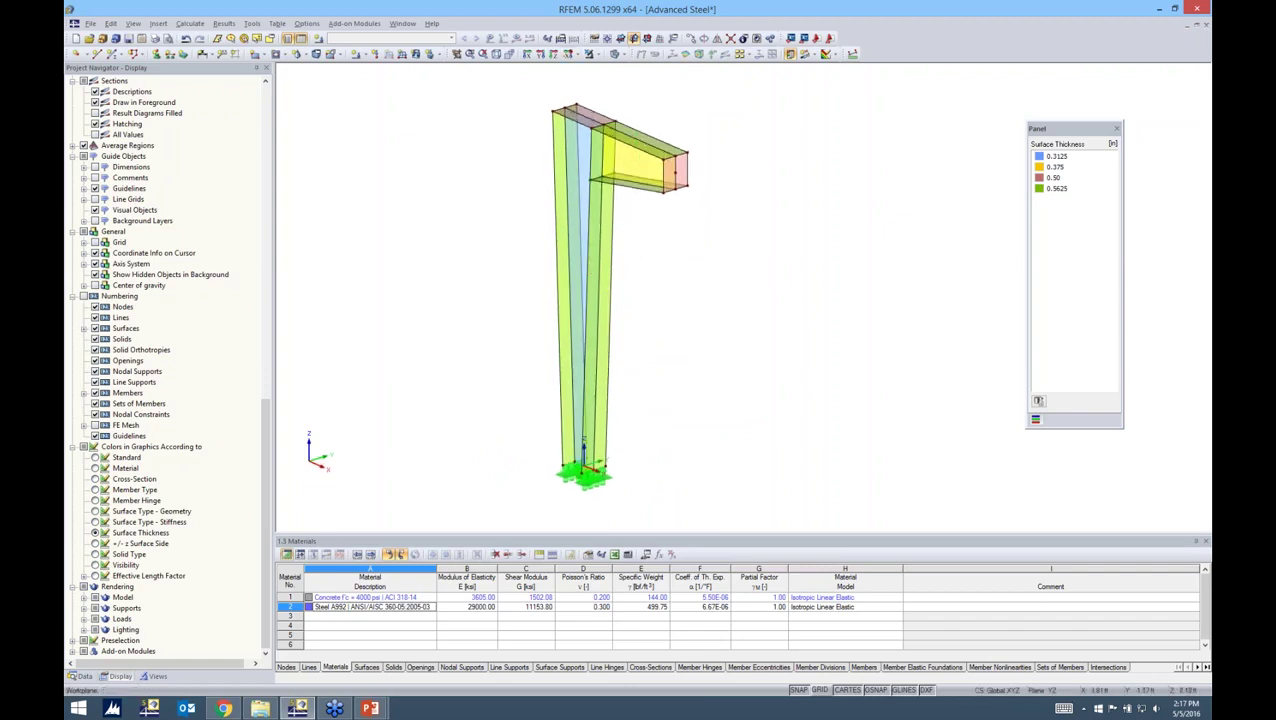
middle_click_drag(644, 234, 612, 288)
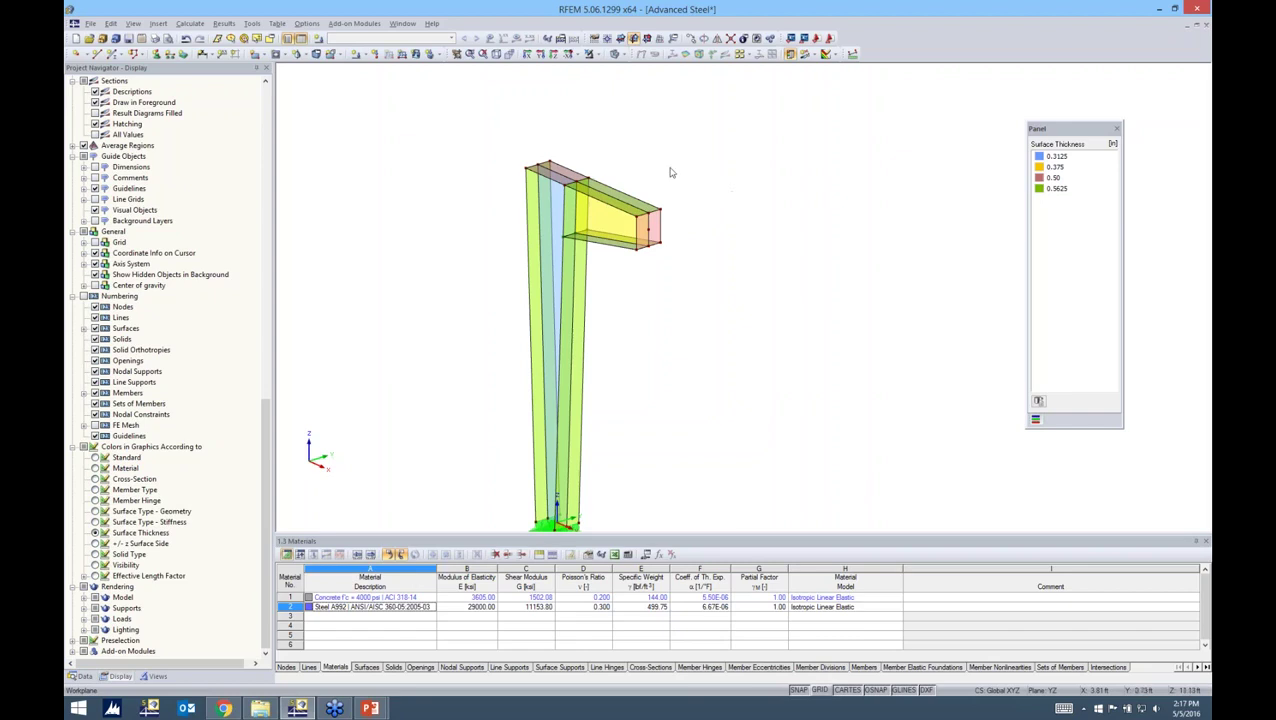
middle_click_drag(663, 176, 681, 176, "ctrl")
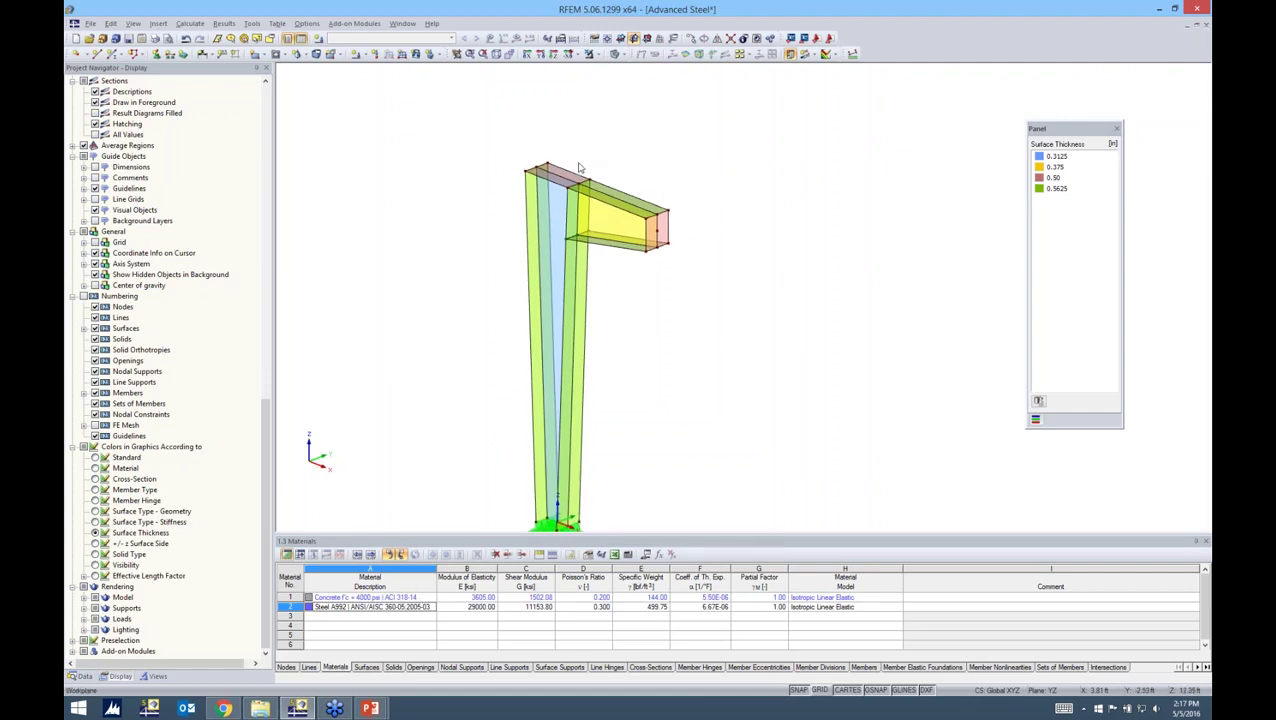
scroll(584, 167, "up", 2)
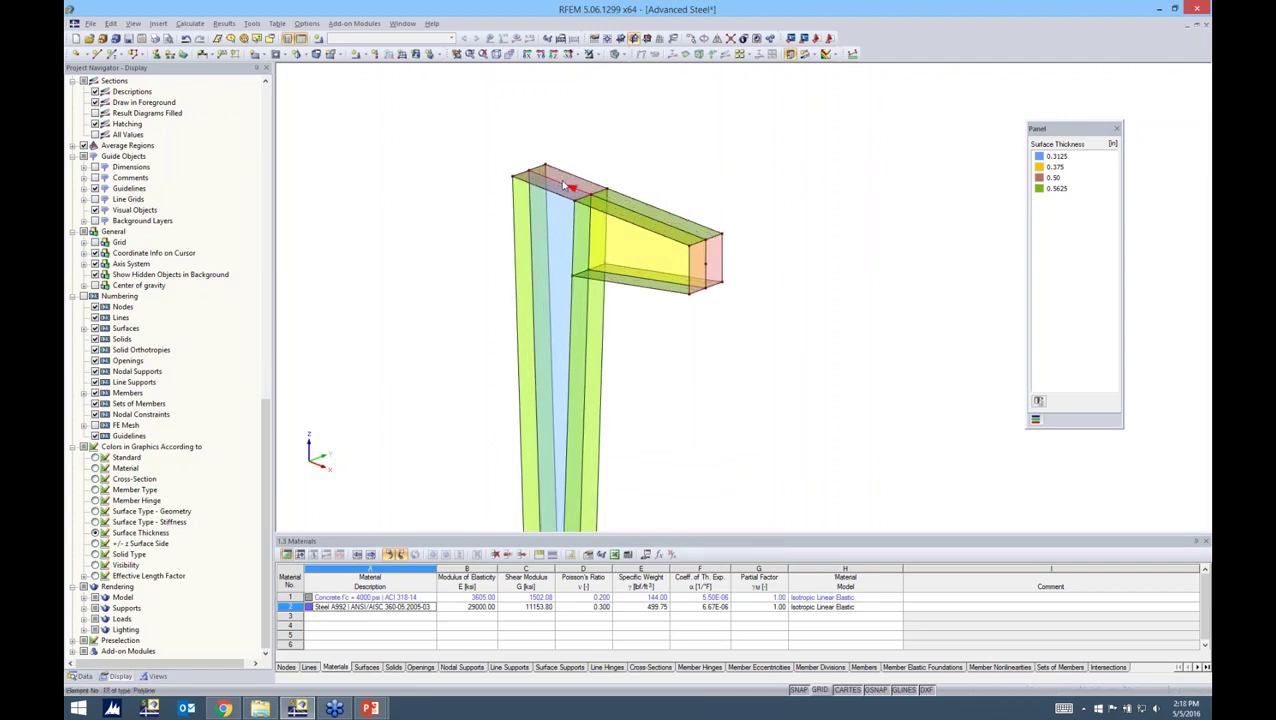
- Create one intermediate on-line node on the web line at the top of the column, beneath the cap plate
right_click(563, 186)
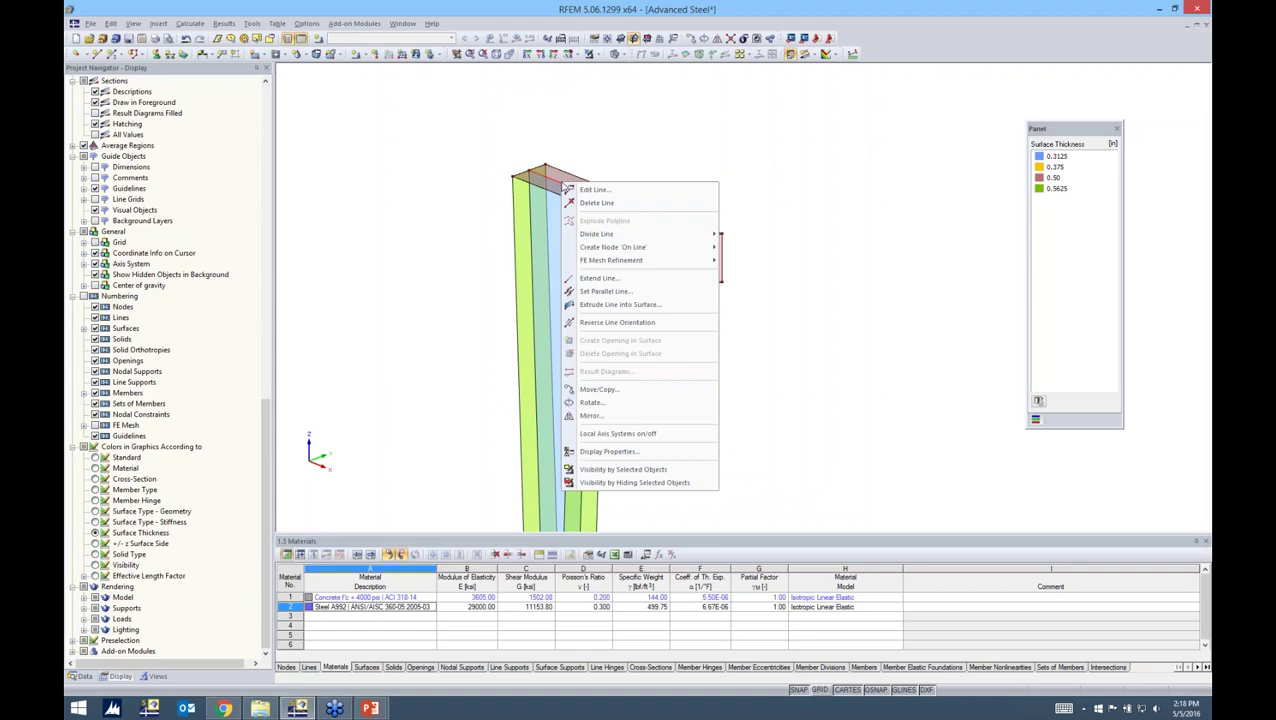
mouse_move(600, 251)
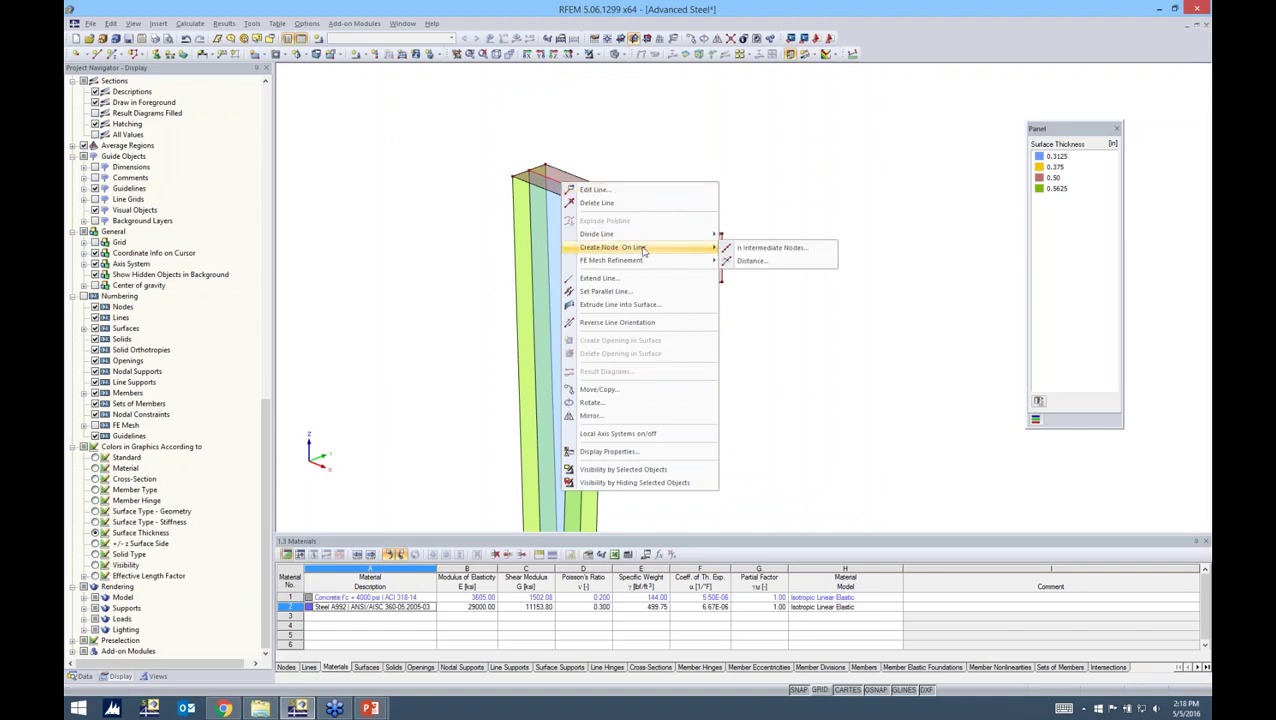
left_click(785, 254)
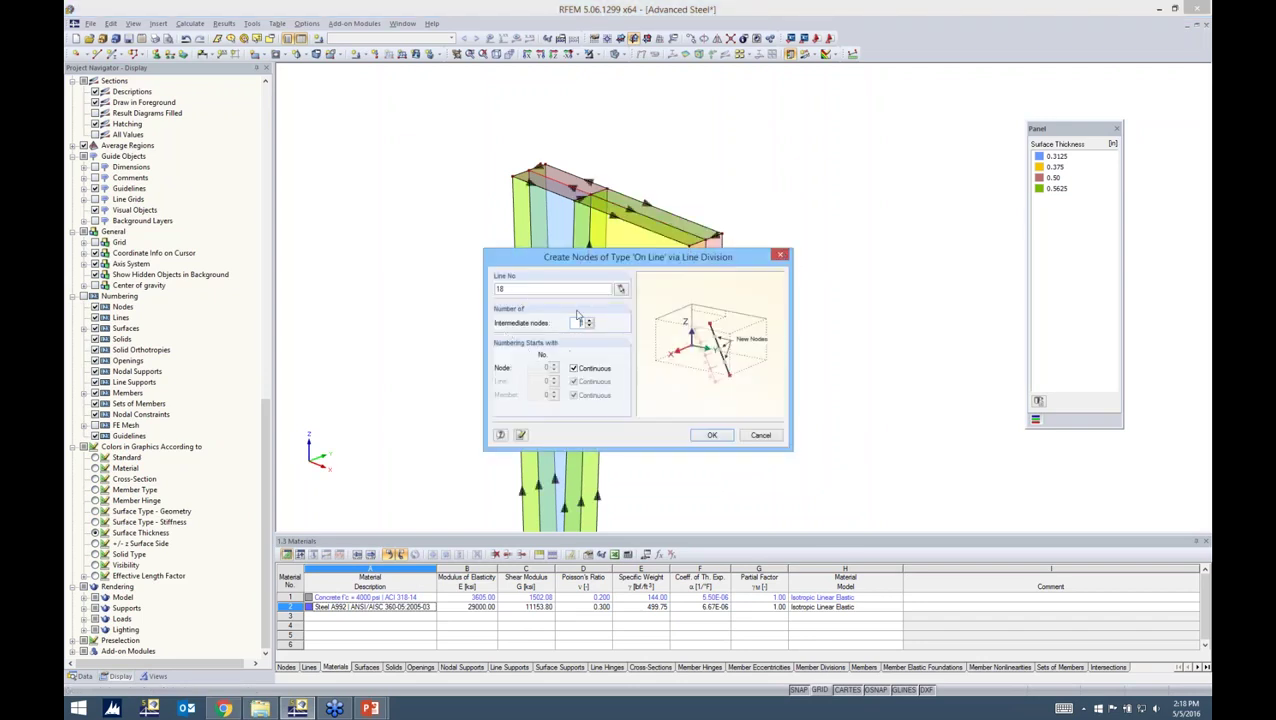
left_click(705, 436)
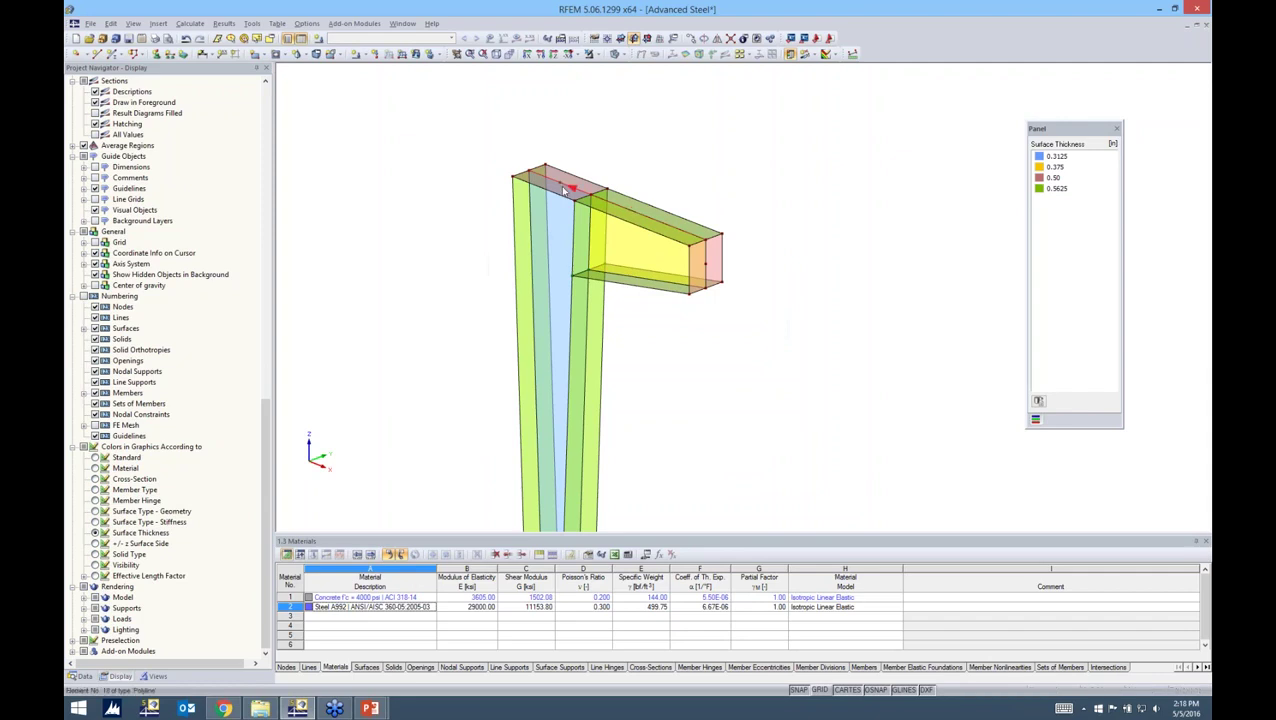
- Create one intermediate on-line node on the web line of the column's beam-side flange
right_click(585, 399)
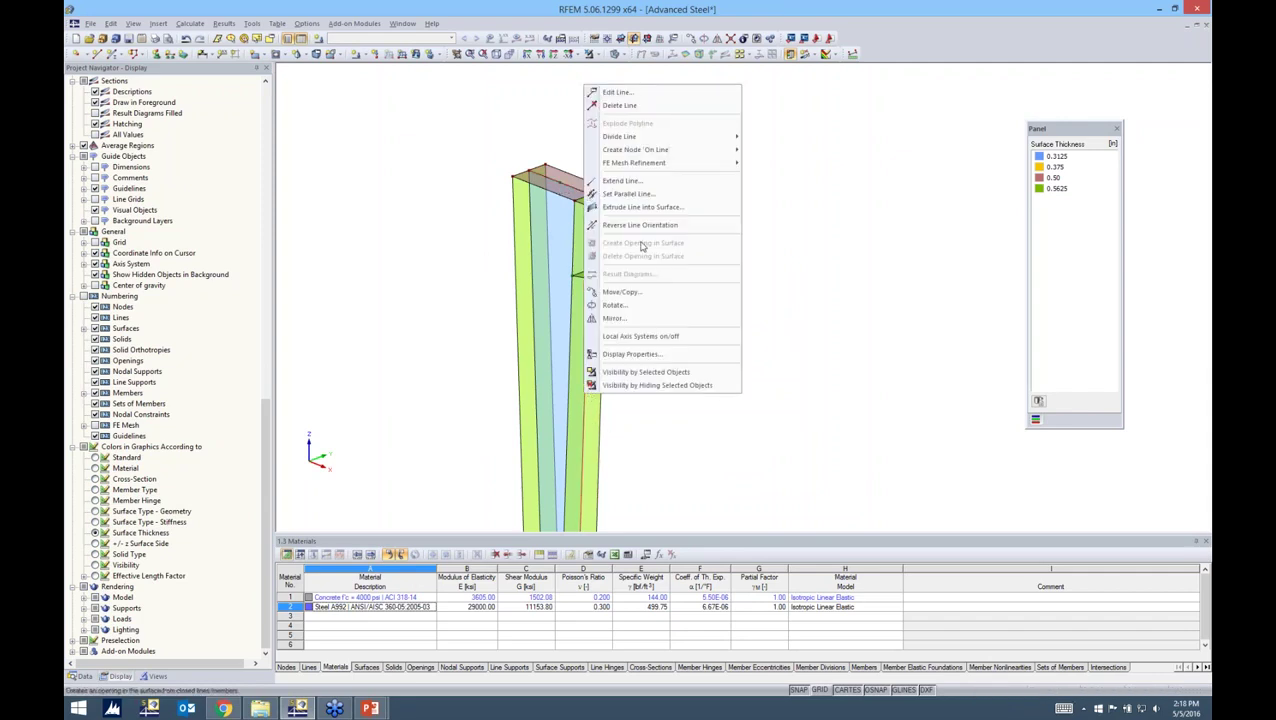
mouse_move(645, 150)
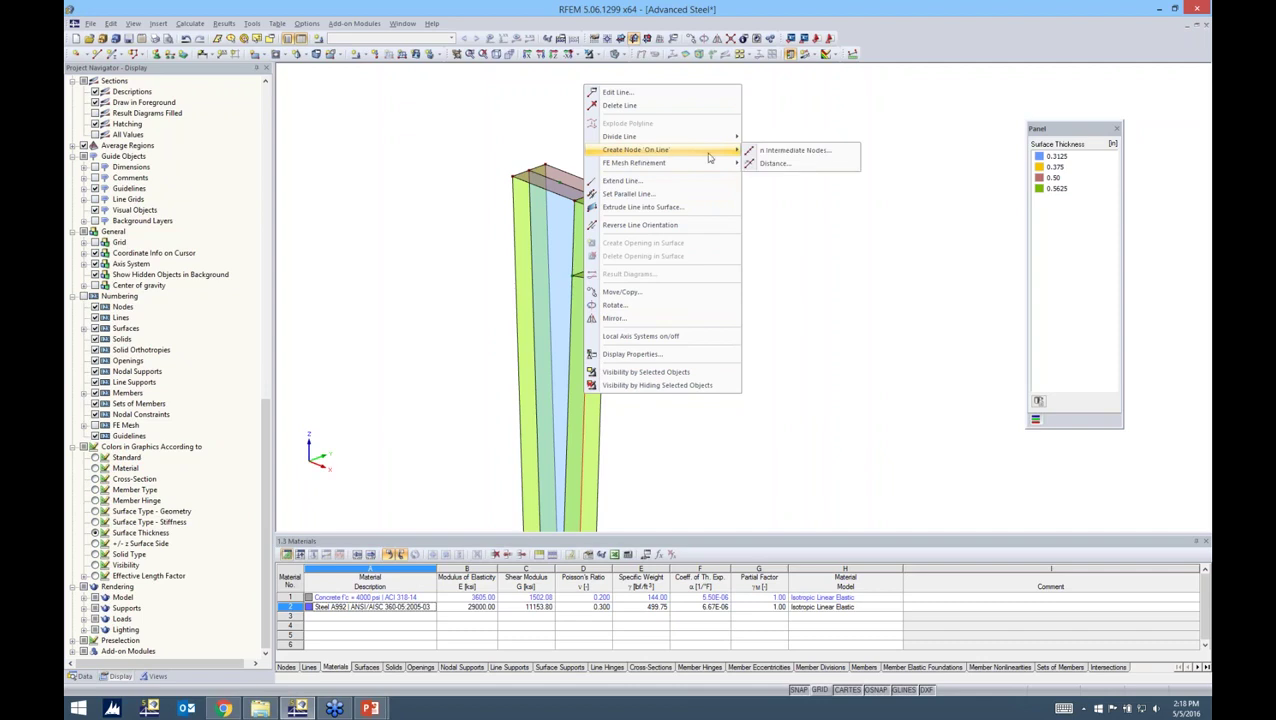
left_click(752, 152)
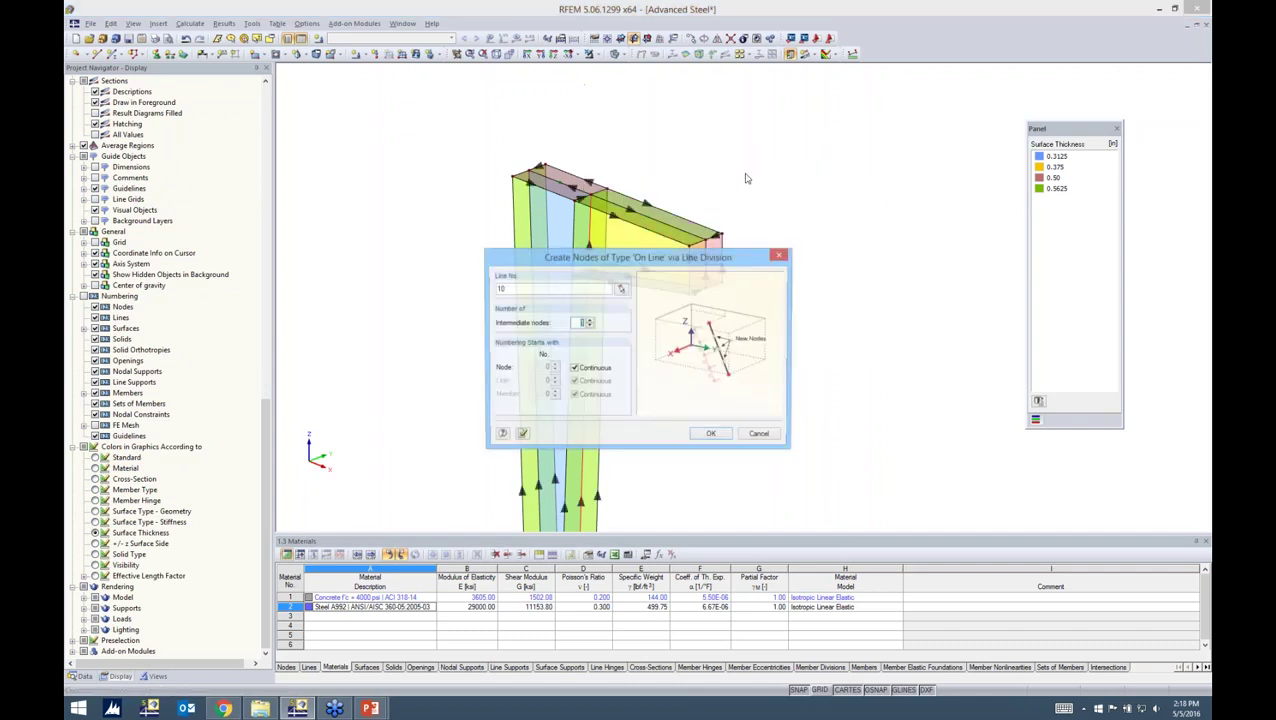
left_click(703, 436)
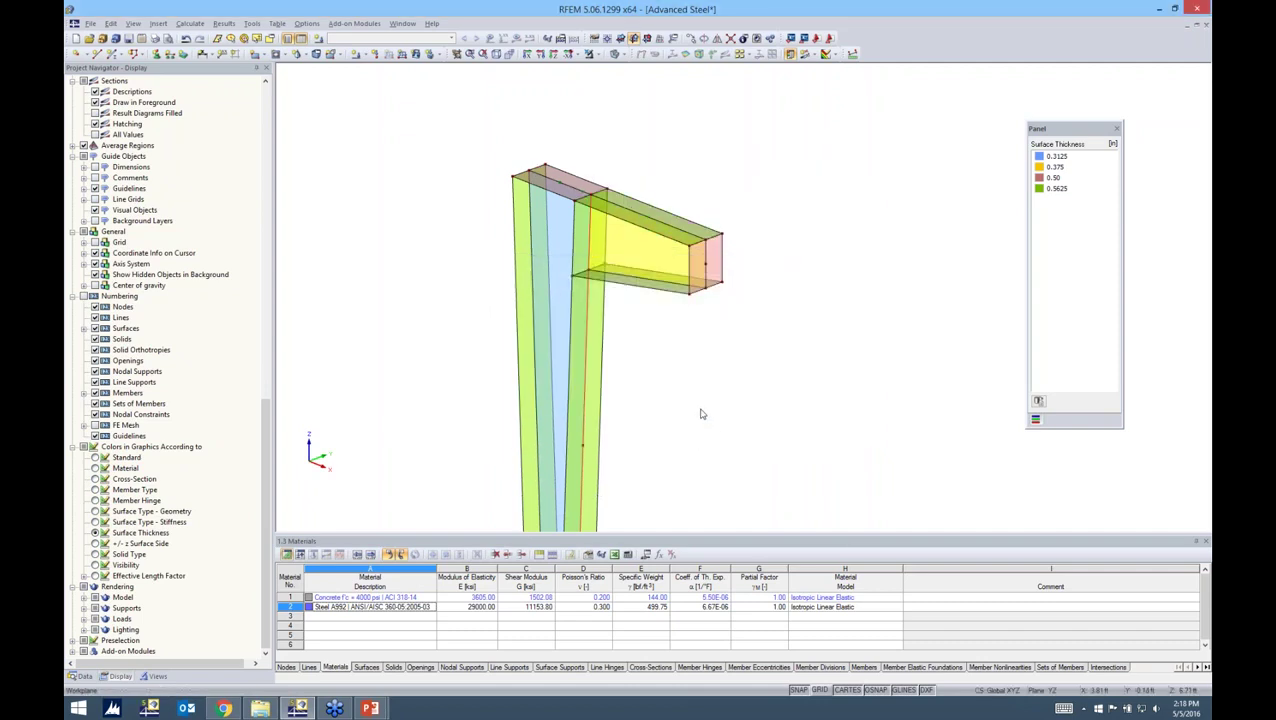
- Start a custom nodal support type in the global axis system with the uX and uZ supports released
scroll(687, 393, "down", 1)
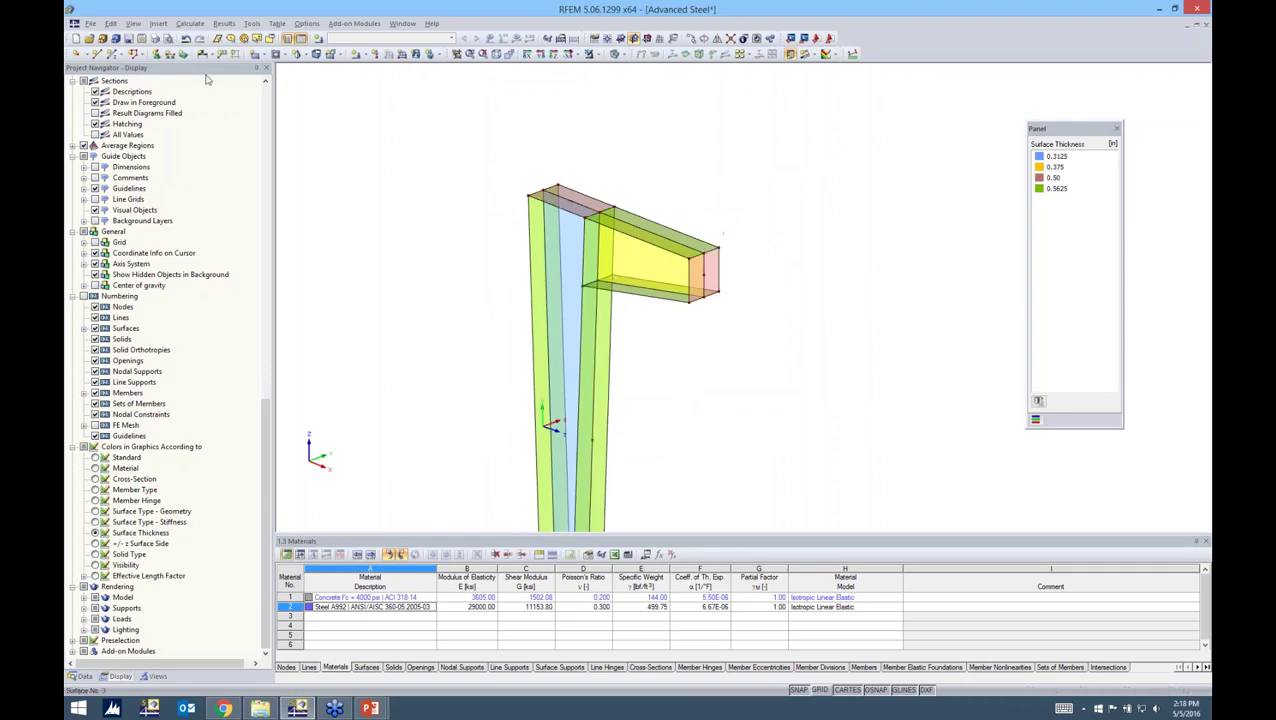
left_click(157, 56)
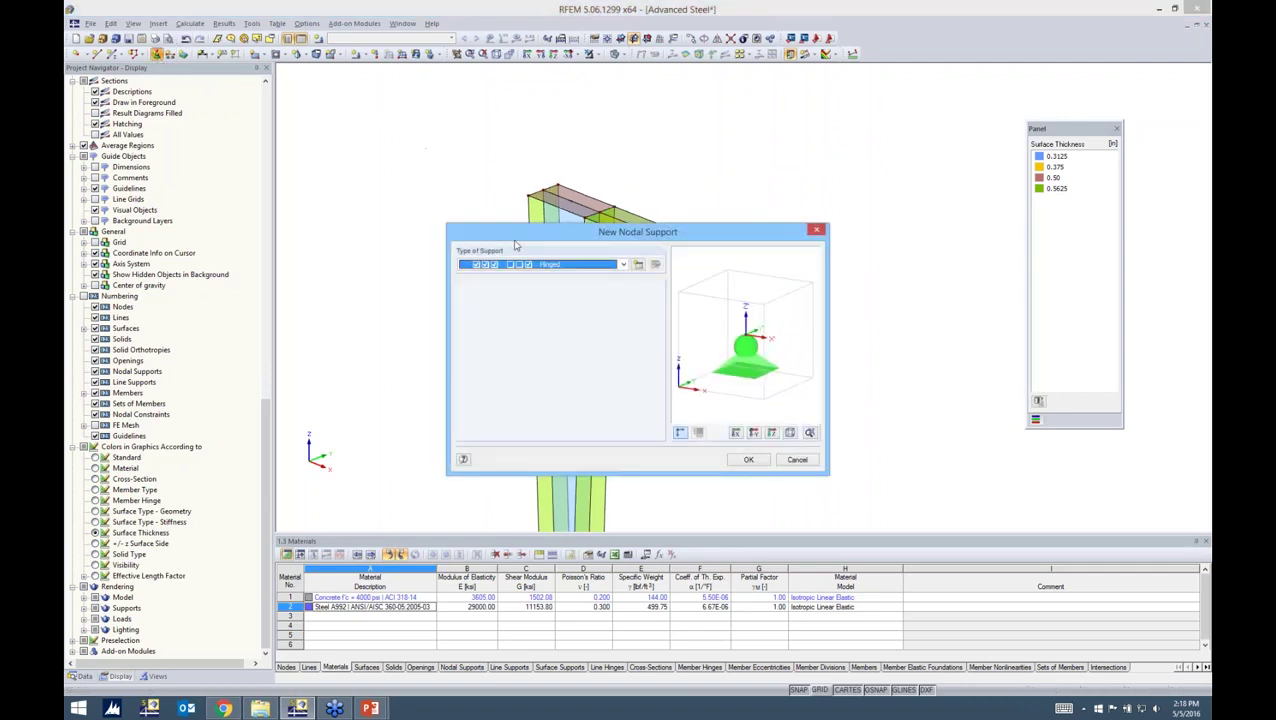
left_click(621, 265)
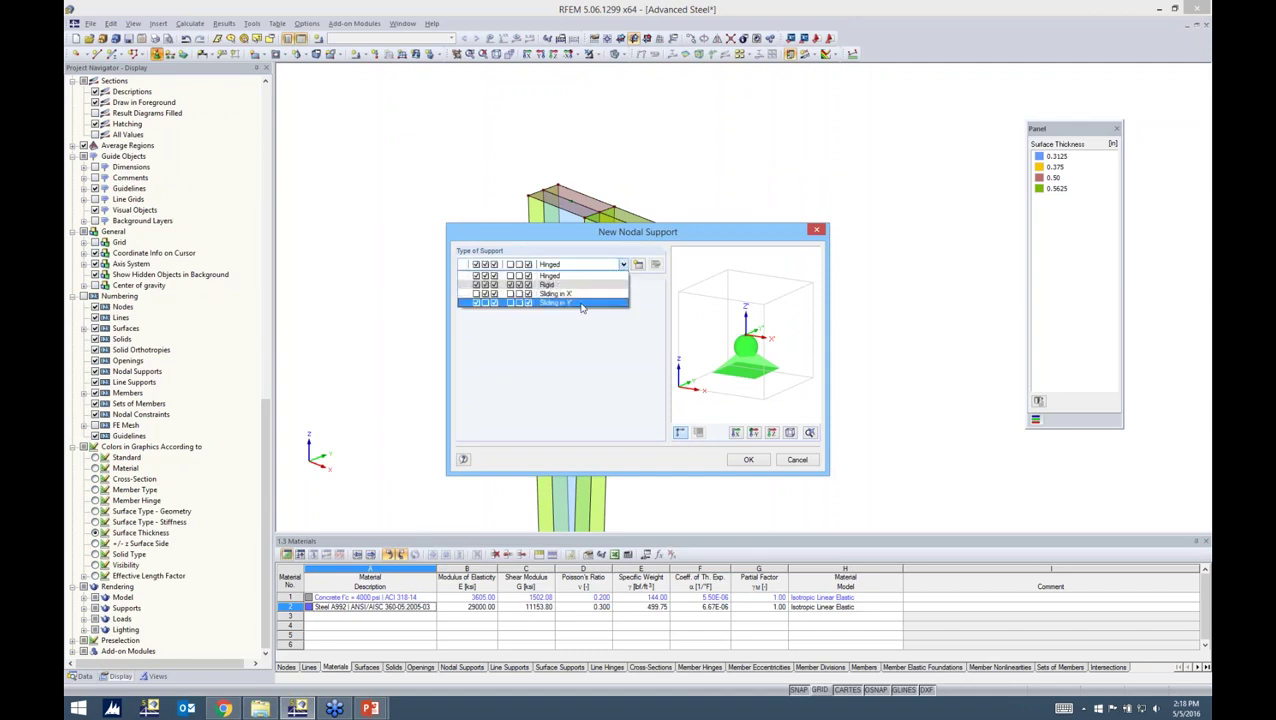
left_click(641, 265)
left_click(641, 265)
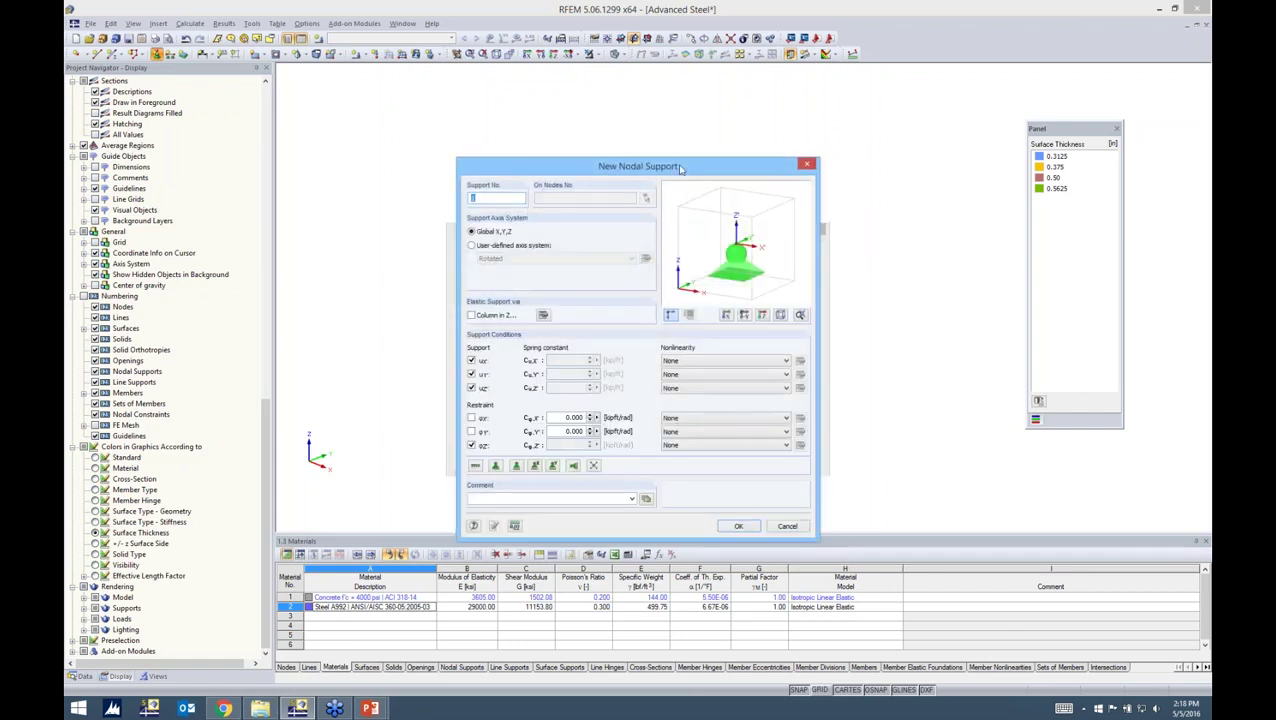
left_click_drag(679, 167, 681, 134)
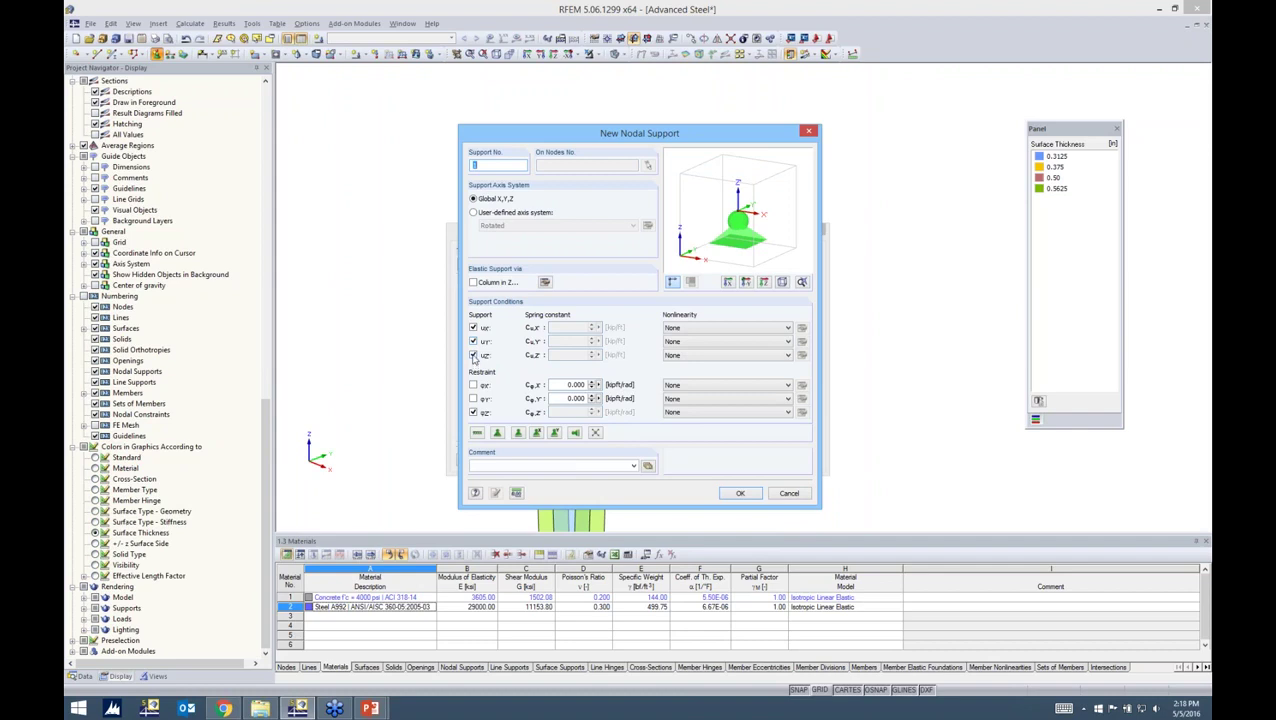
left_click(473, 355)
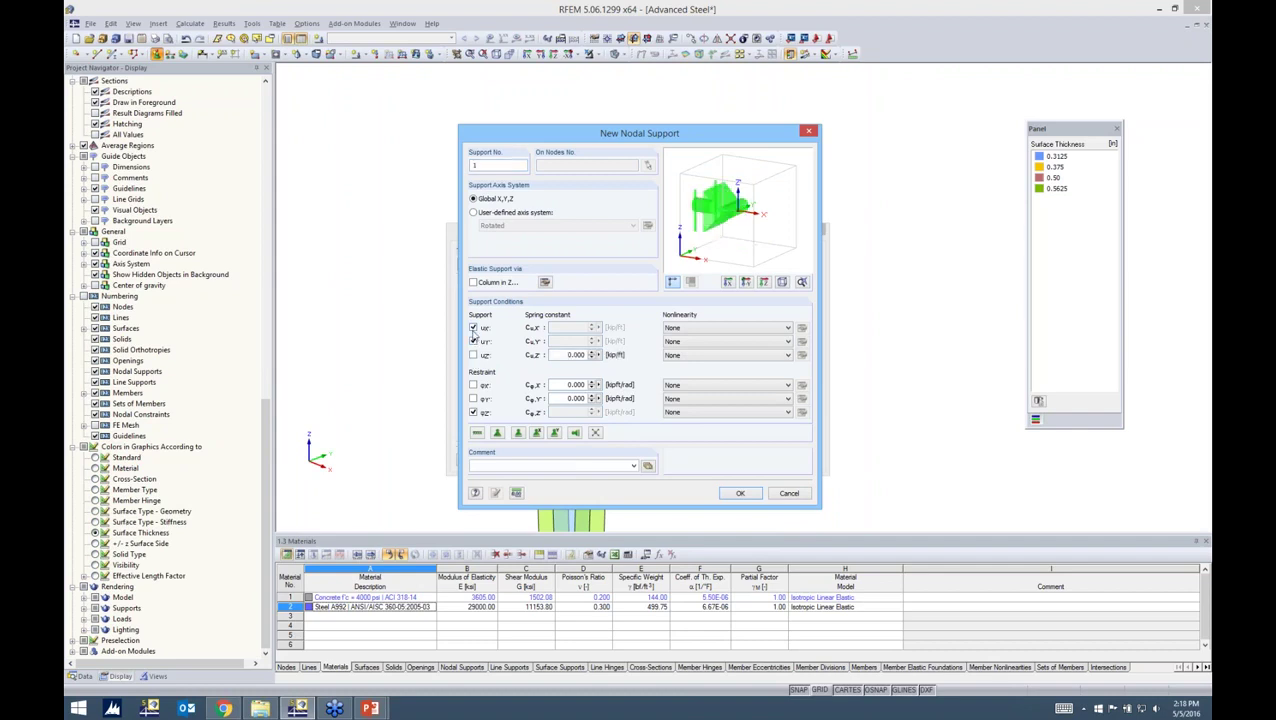
left_click(473, 328)
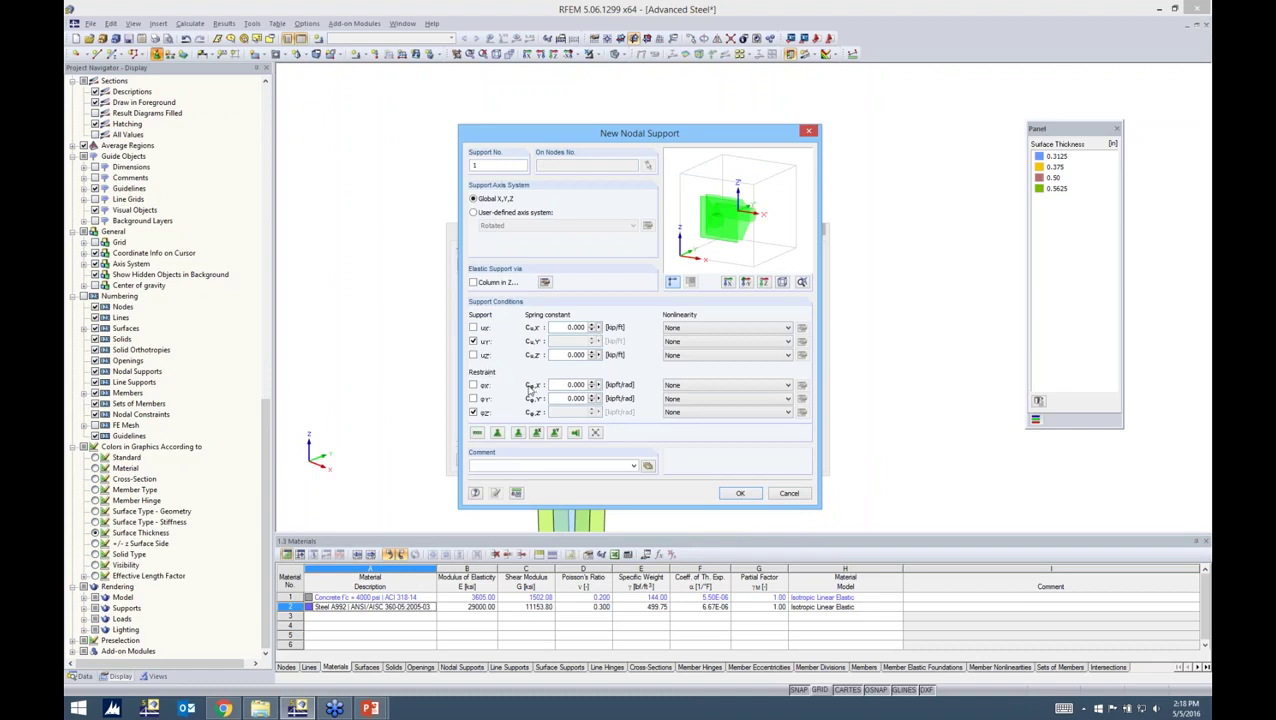
- Examine the nonlinearity options available for the nodal support's uZ direction, including failure, partial activity, diagram and friction
left_click(691, 356)
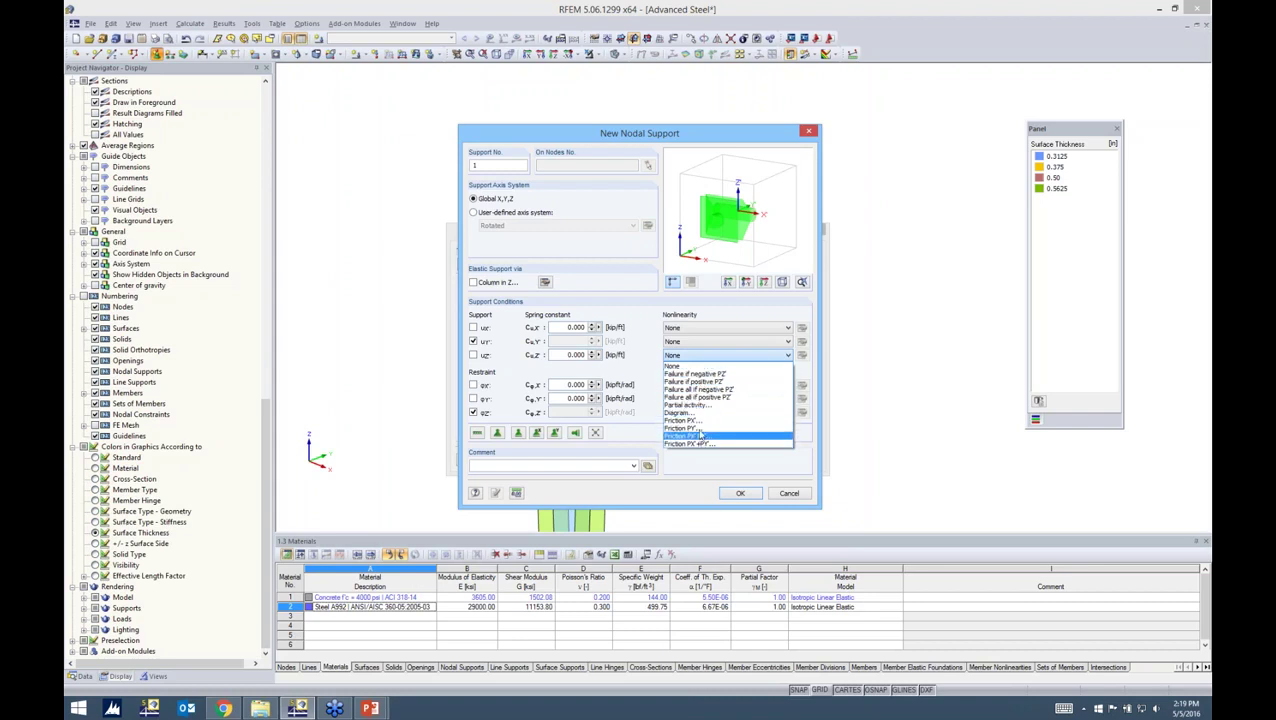
left_click(656, 410)
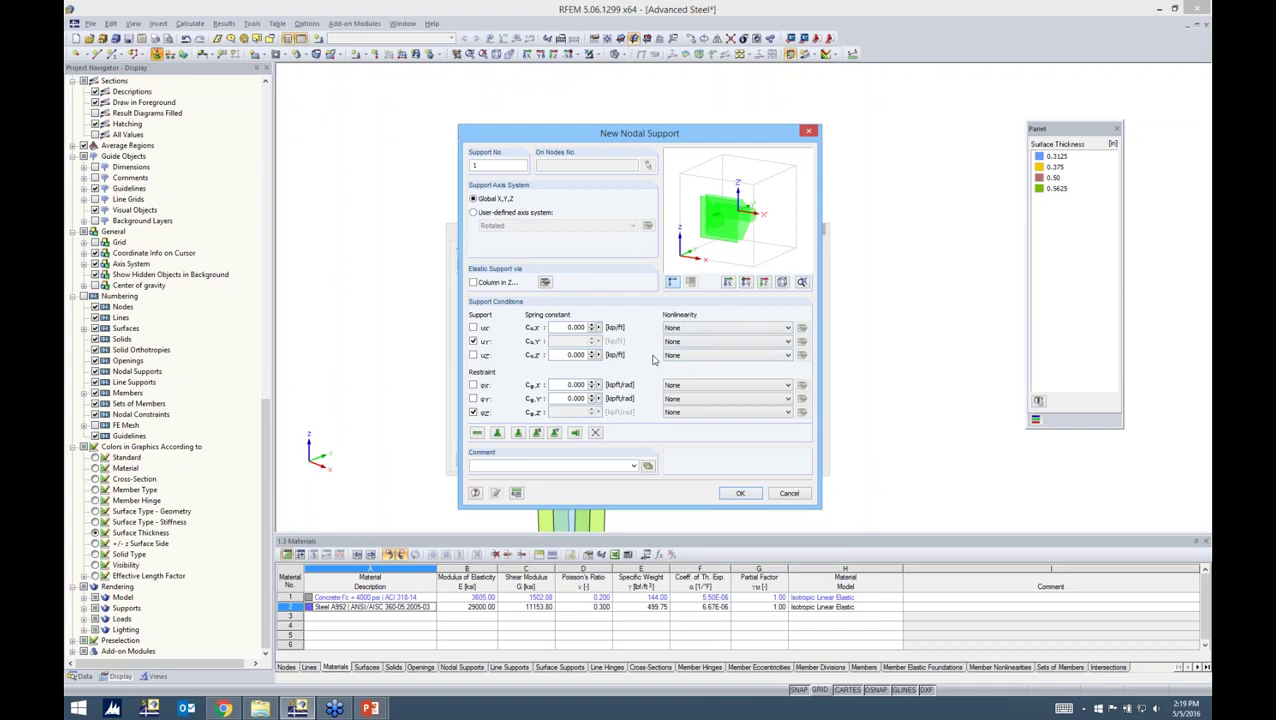
left_click(689, 356)
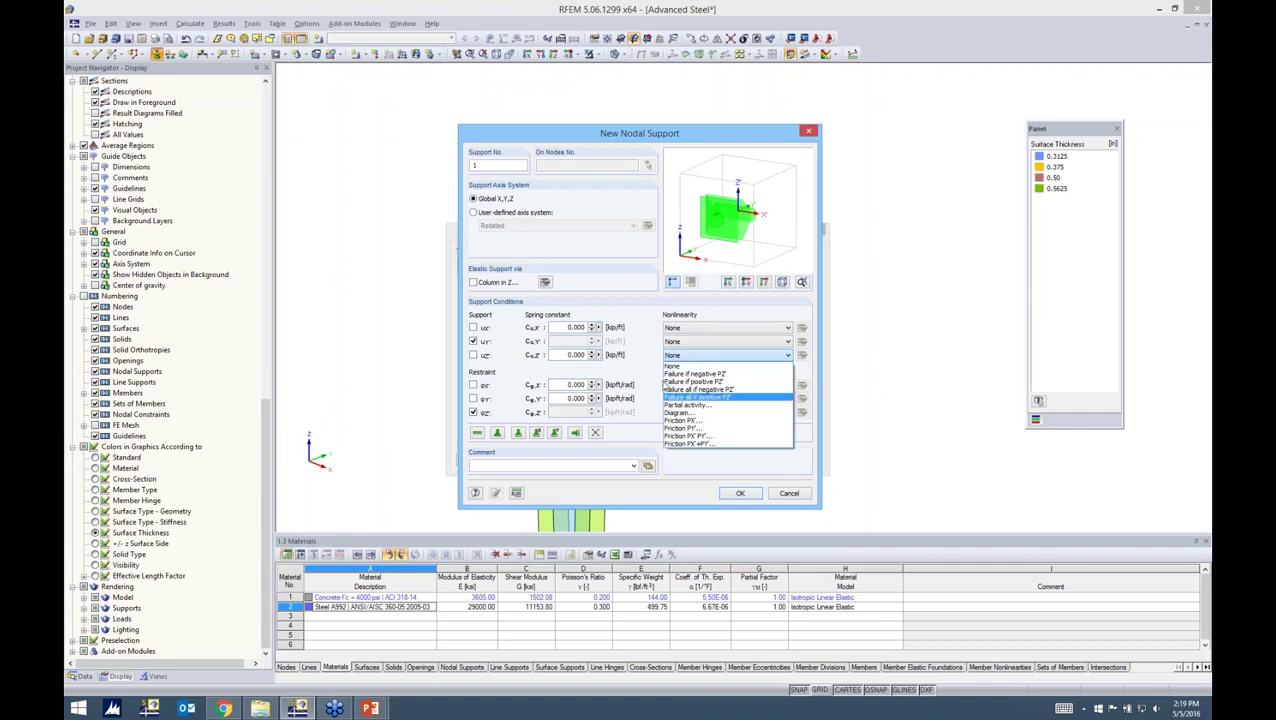
left_click(651, 369)
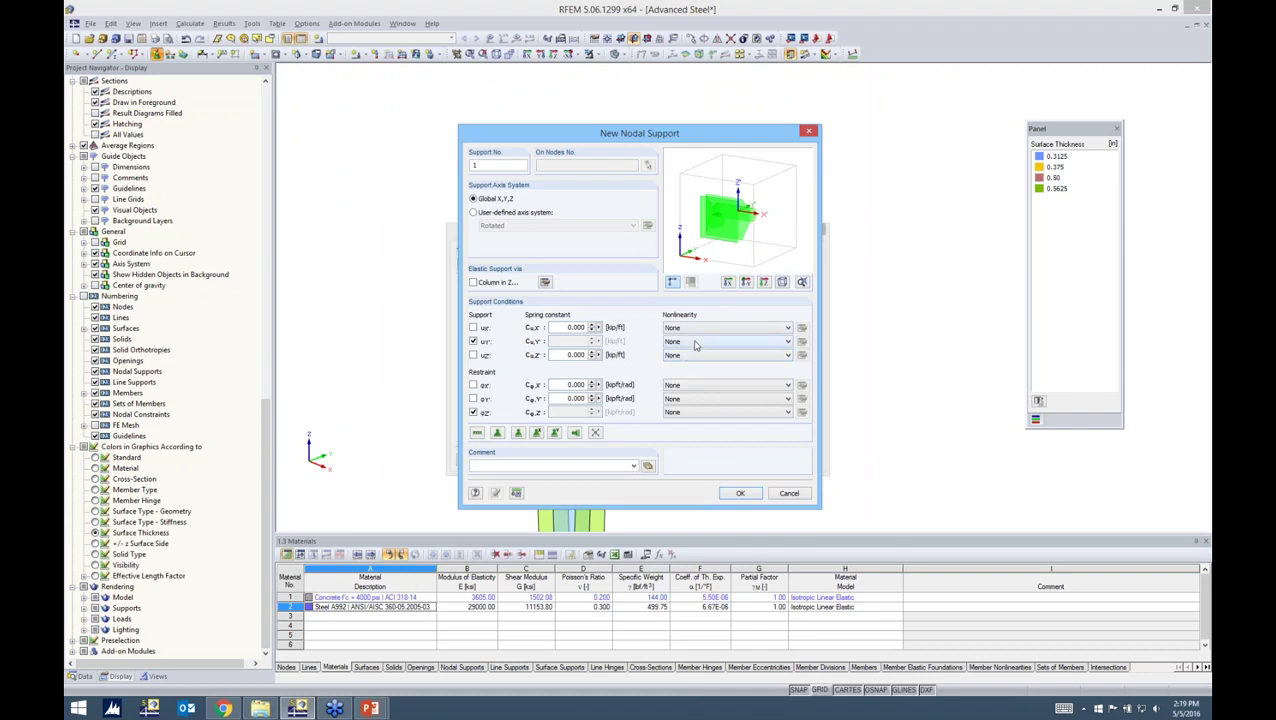
- Release the rotational restraint about Z and accept the custom nodal support type with only uY fixed
left_click(474, 412)
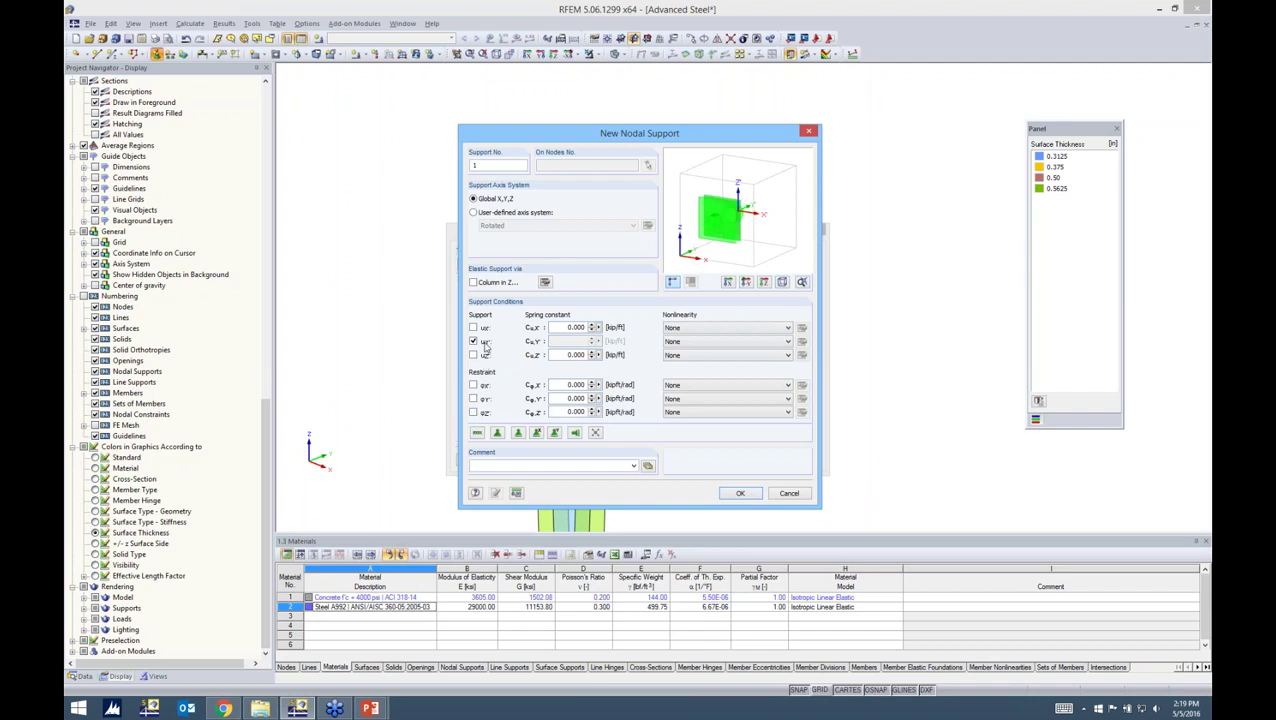
left_click(740, 494)
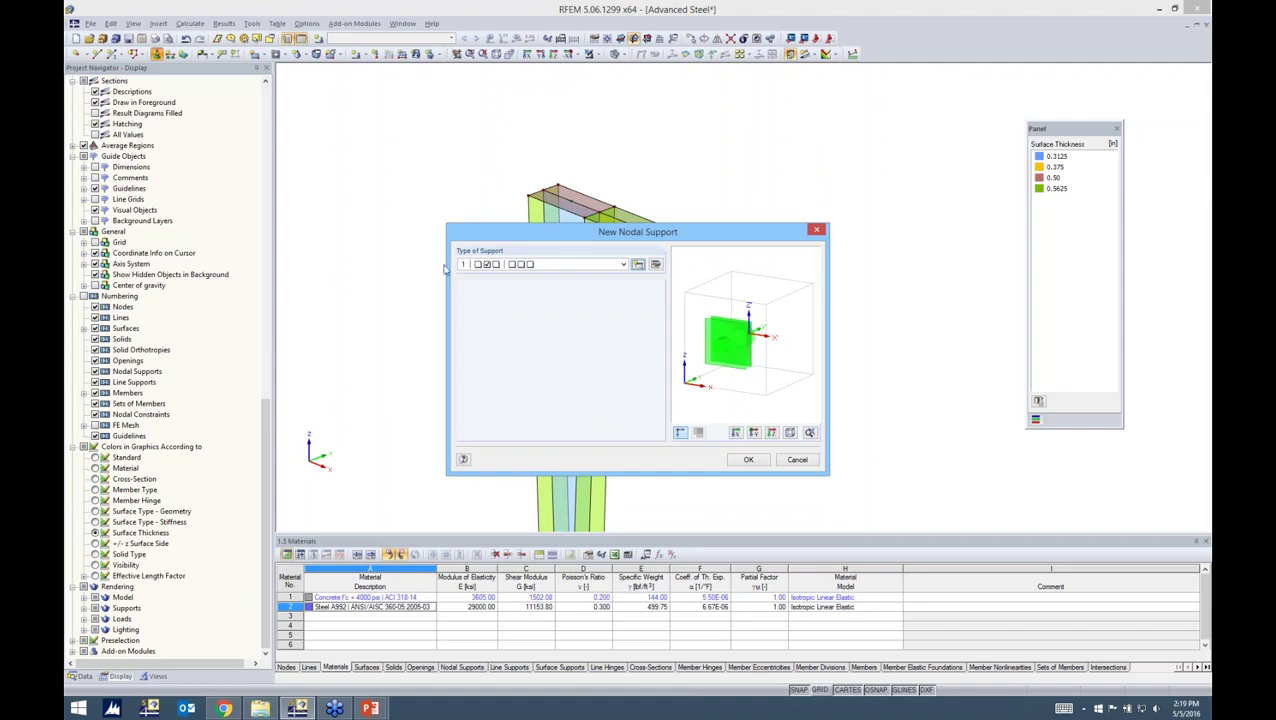
left_click(748, 459)
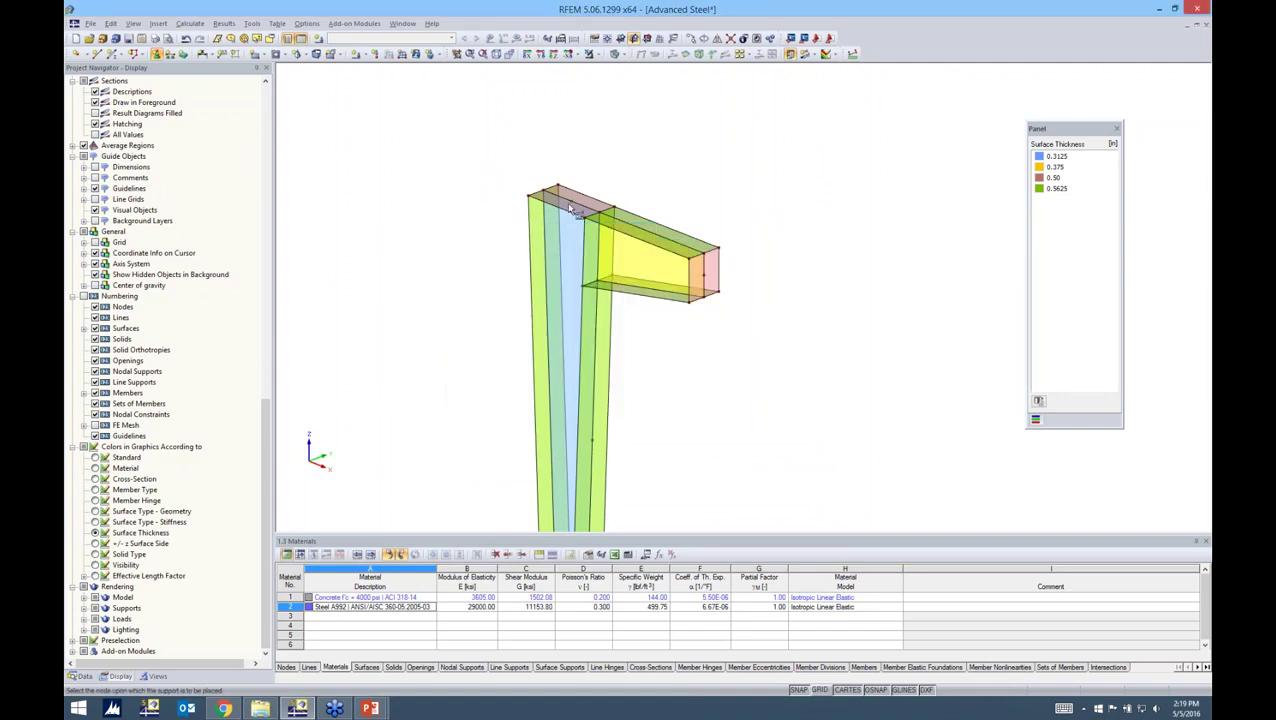
- Place the nodal supports on the column-top node, two far-side corners of the beam's end plate, and the column's mid-flange node
scroll(722, 262, "up", 2)
left_click(721, 240)
left_click(720, 311)
scroll(678, 367, "down", 5)
middle_click_drag(656, 394, 649, 368)
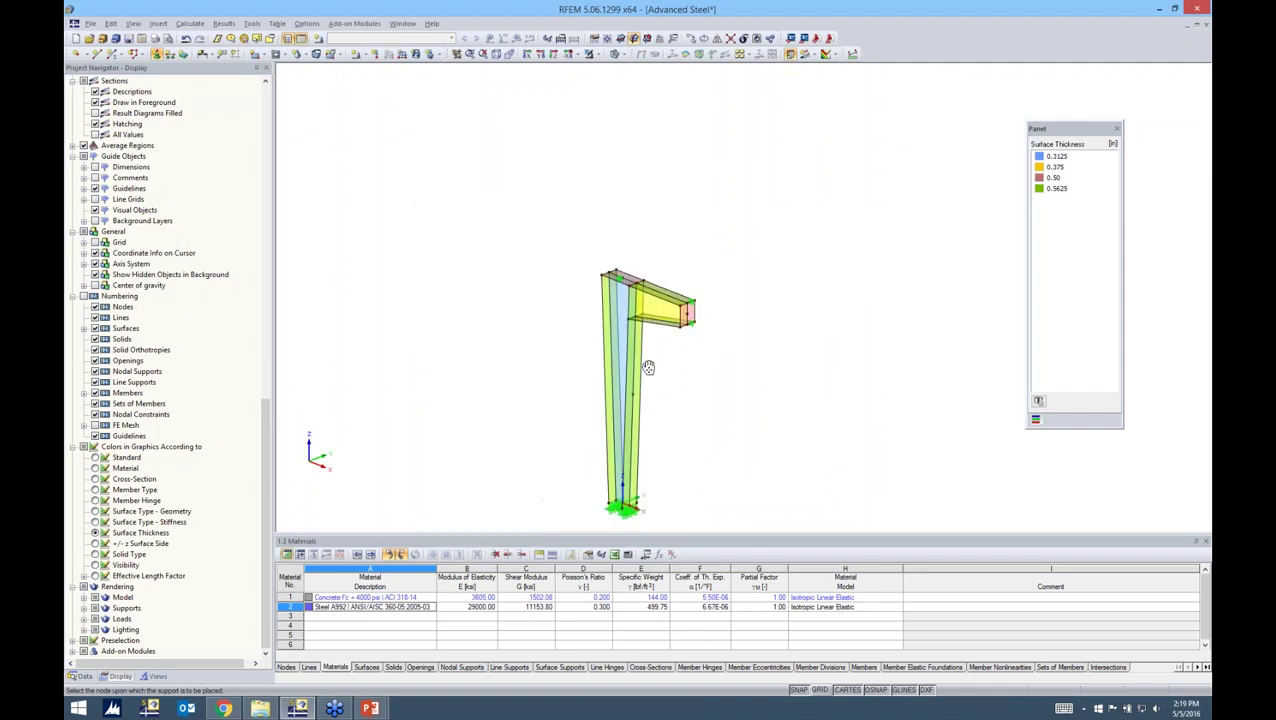
scroll(664, 379, "up", 2)
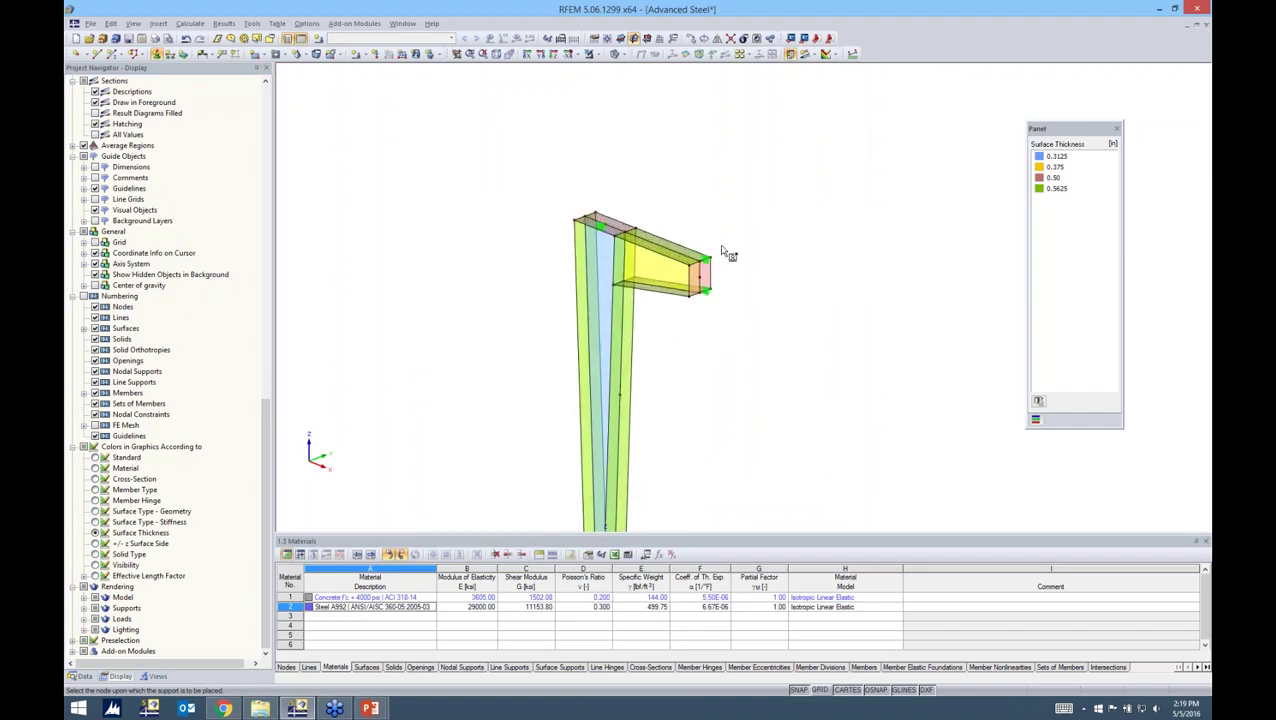
left_click(619, 395)
right_click(670, 376)
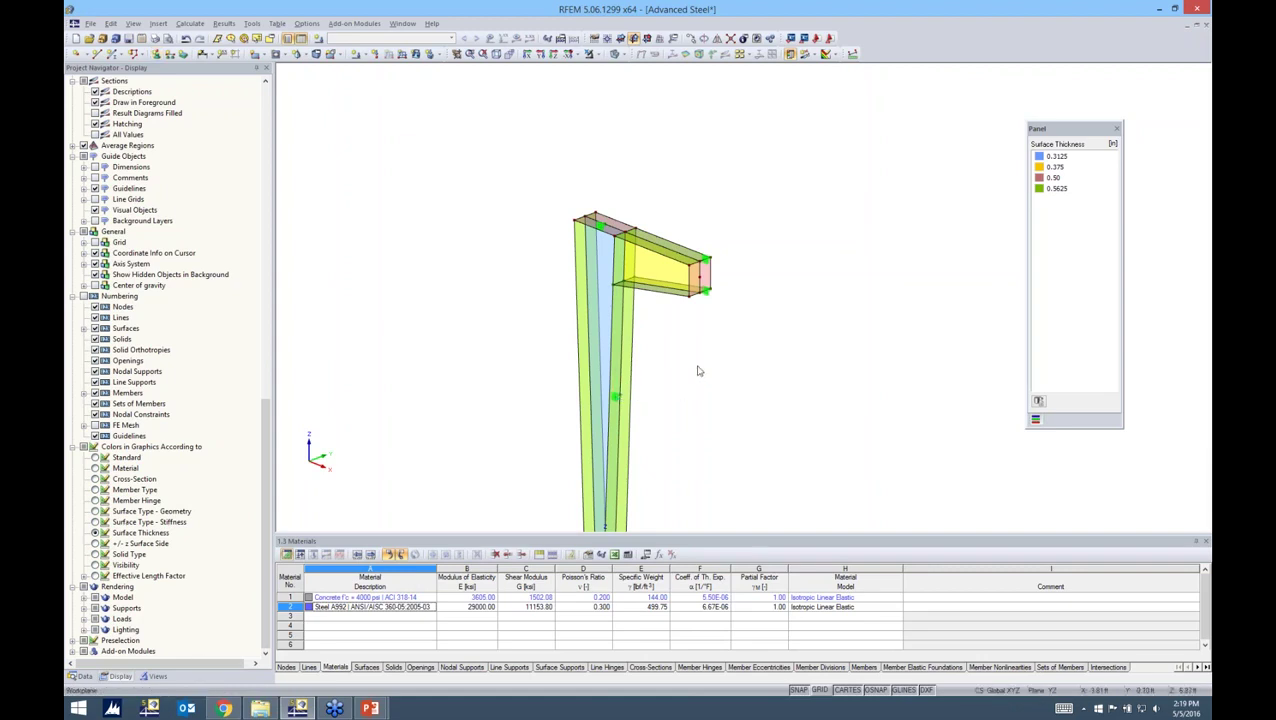
- Turn off the display of nodal supports in the model
scroll(705, 372, "down", 1)
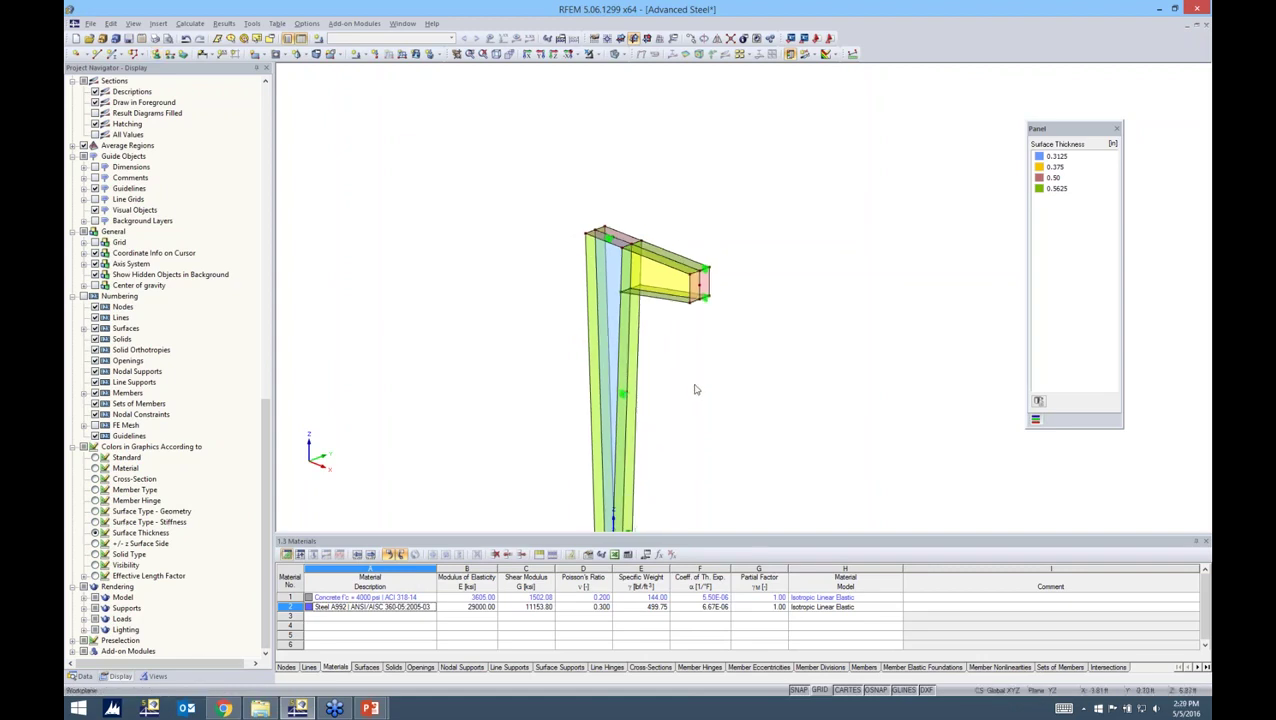
middle_click_drag(693, 391, 667, 352)
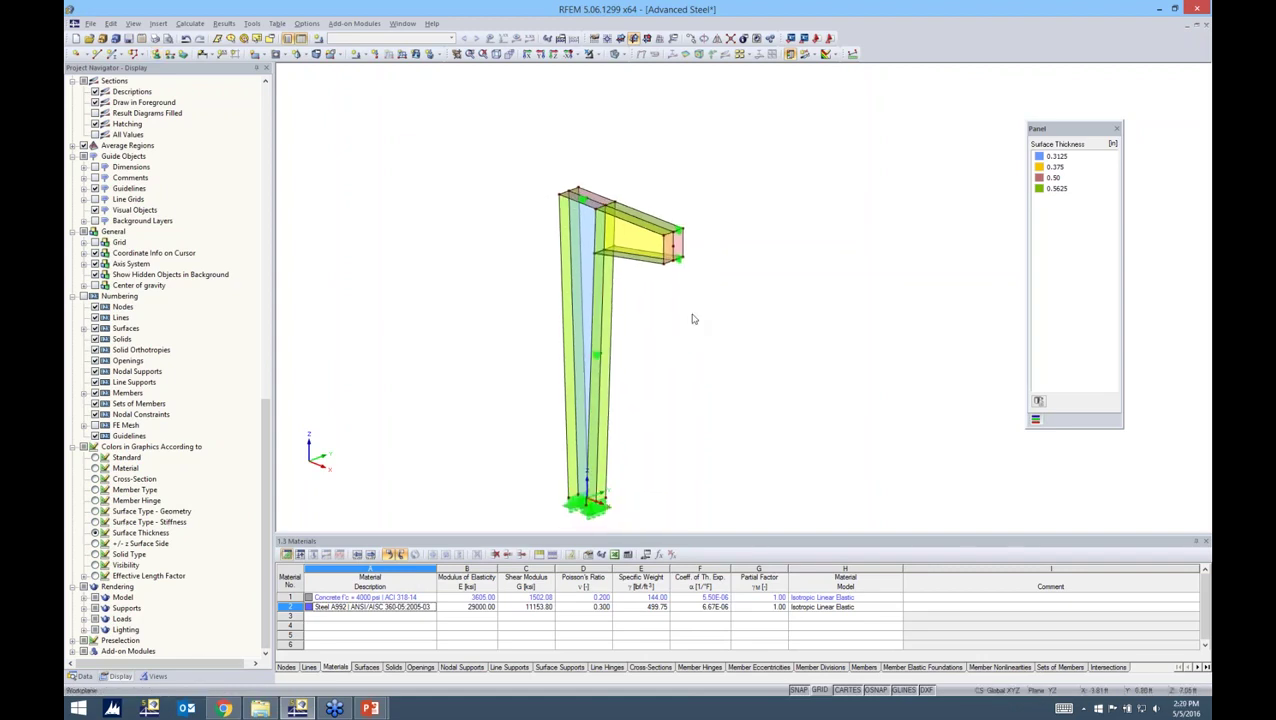
scroll(666, 252, "up", 2)
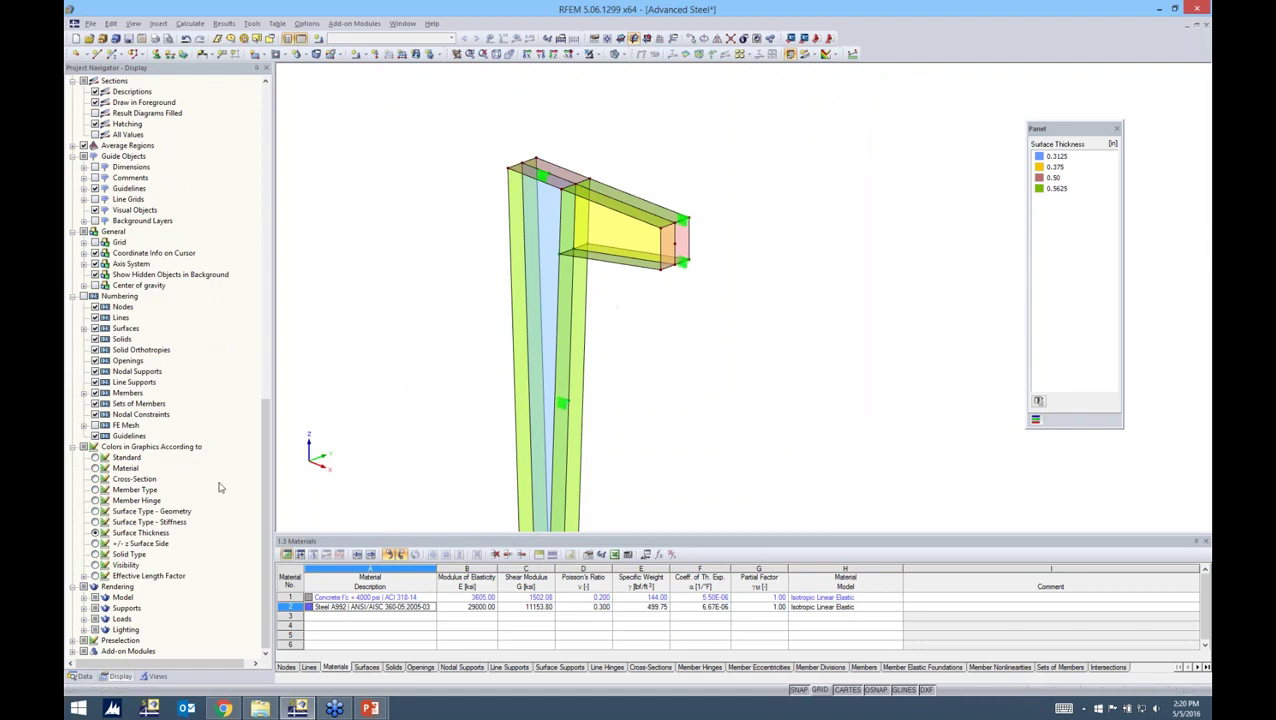
left_click_drag(265, 480, 265, 167)
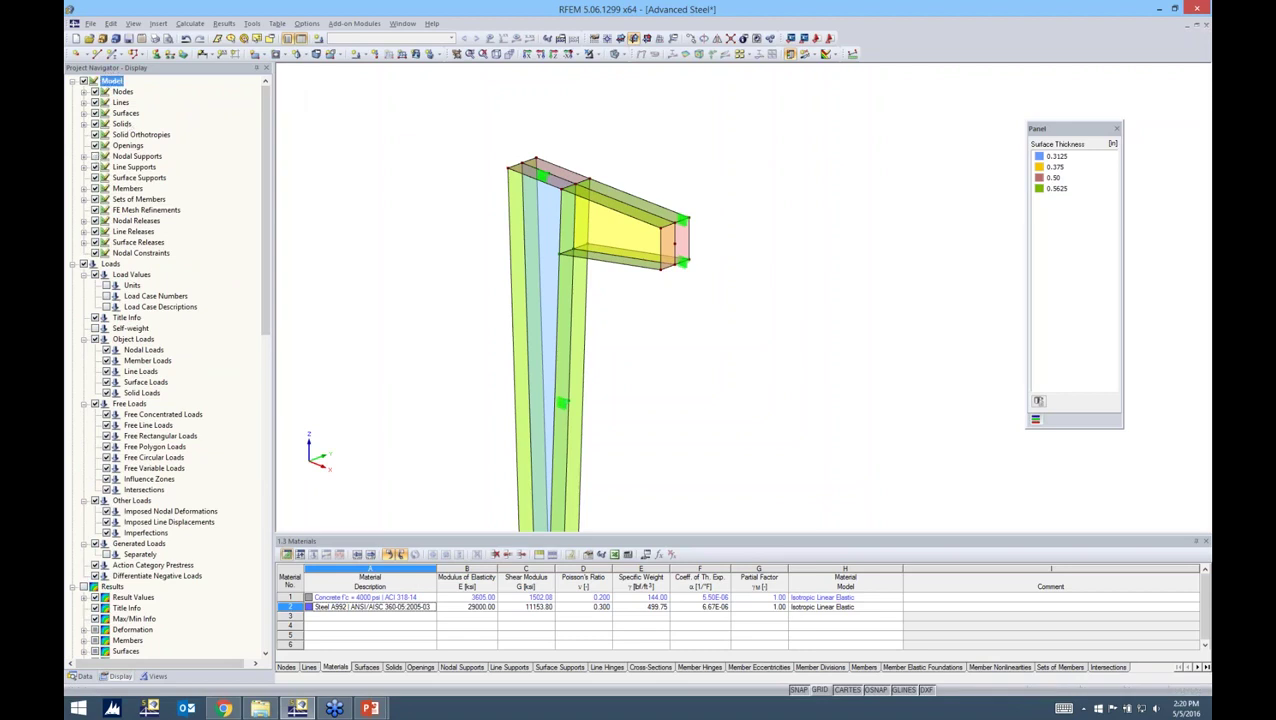
left_click(95, 156)
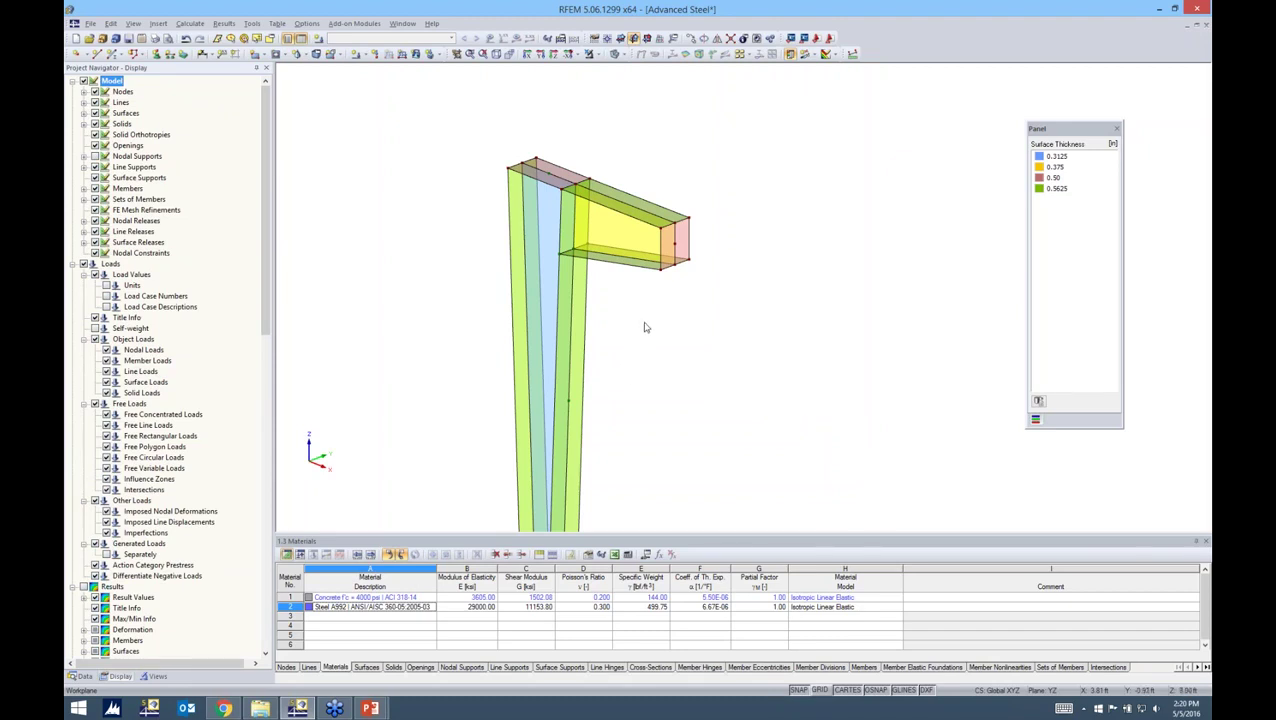
- Examine the beam's end plate and its nodes up close and in relation to the column
middle_click_drag(645, 327, 601, 268, "ctrl")
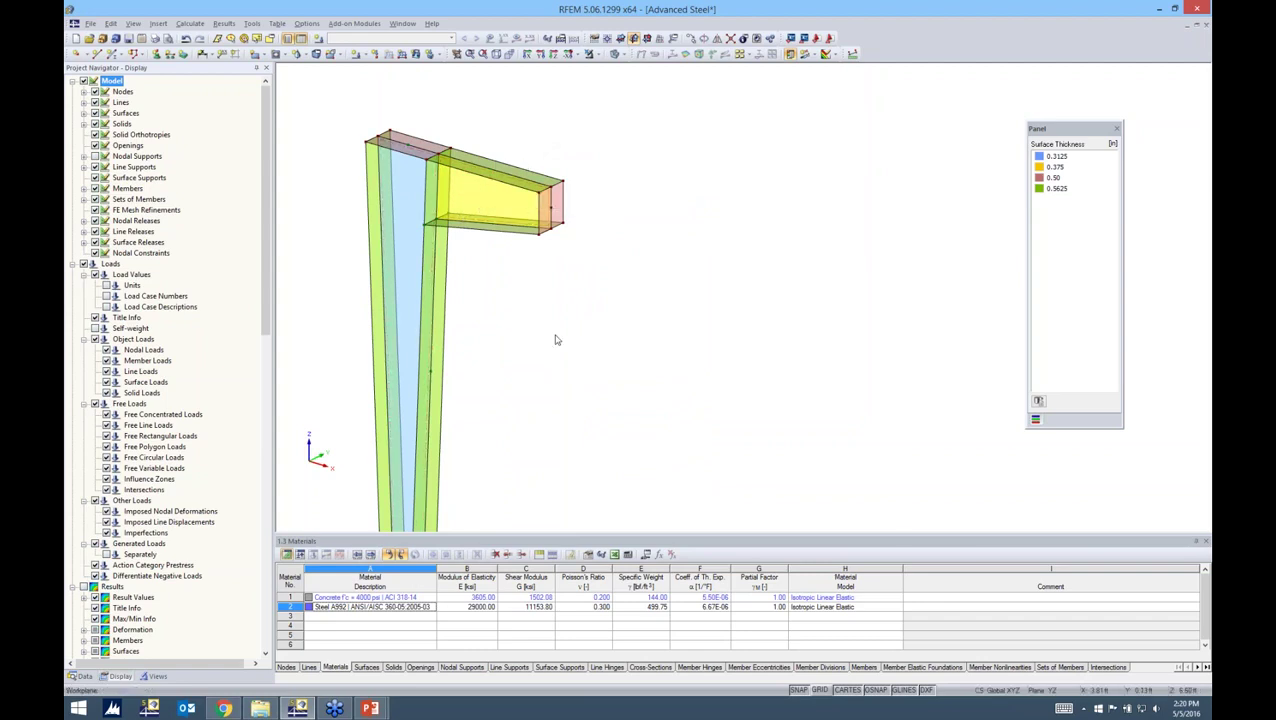
middle_click_drag(585, 273, 540, 275, "ctrl")
scroll(539, 227, "up", 2)
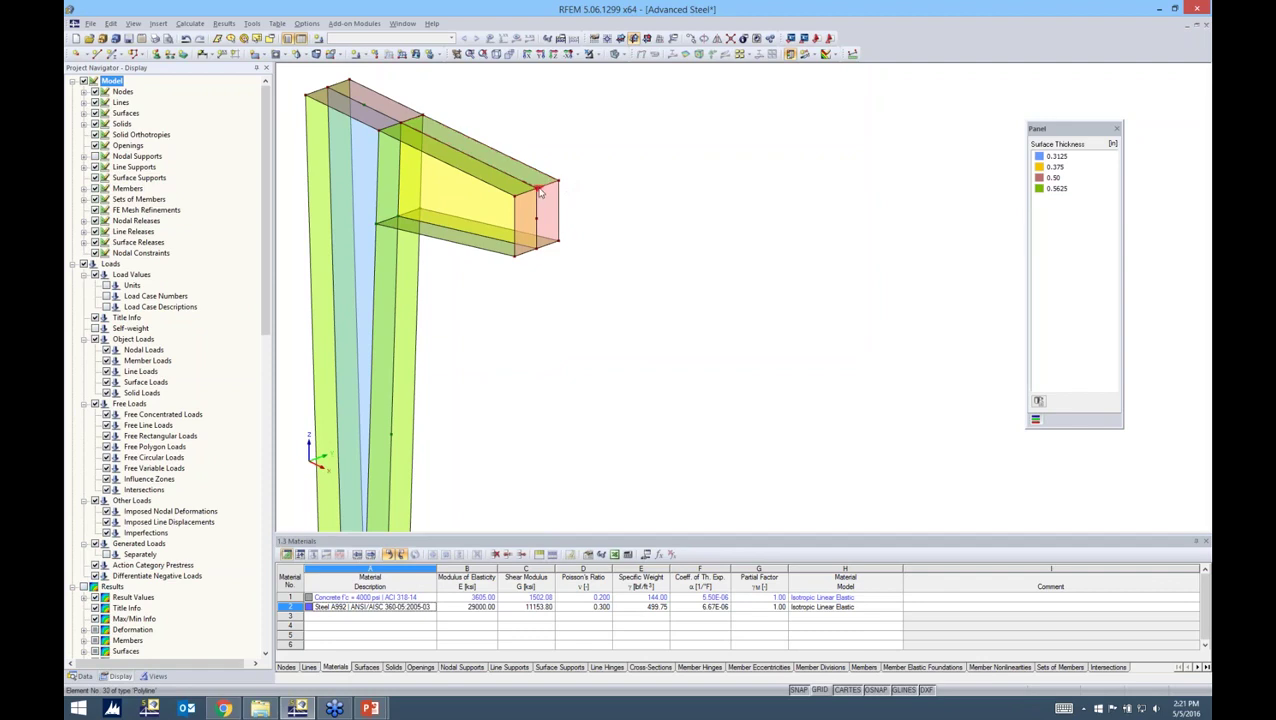
scroll(535, 195, "up", 1)
scroll(535, 195, "up", 1)
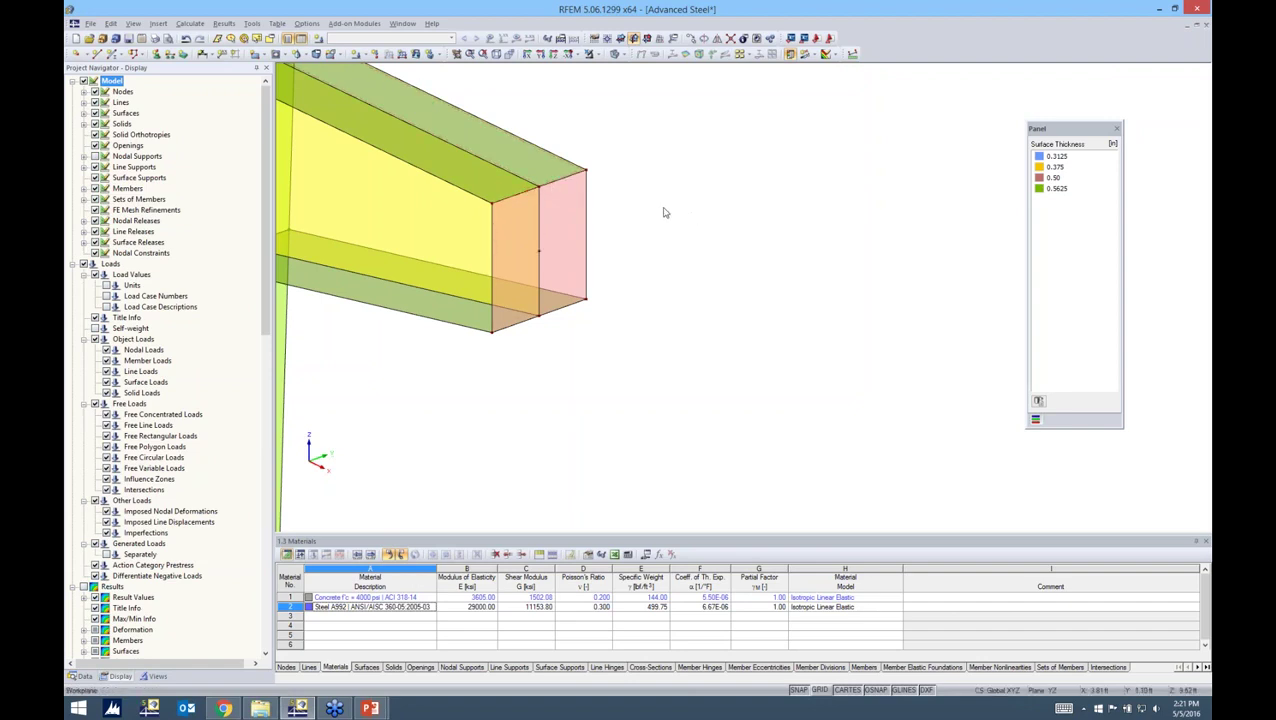
scroll(665, 212, "down", 3)
scroll(714, 212, "down", 1)
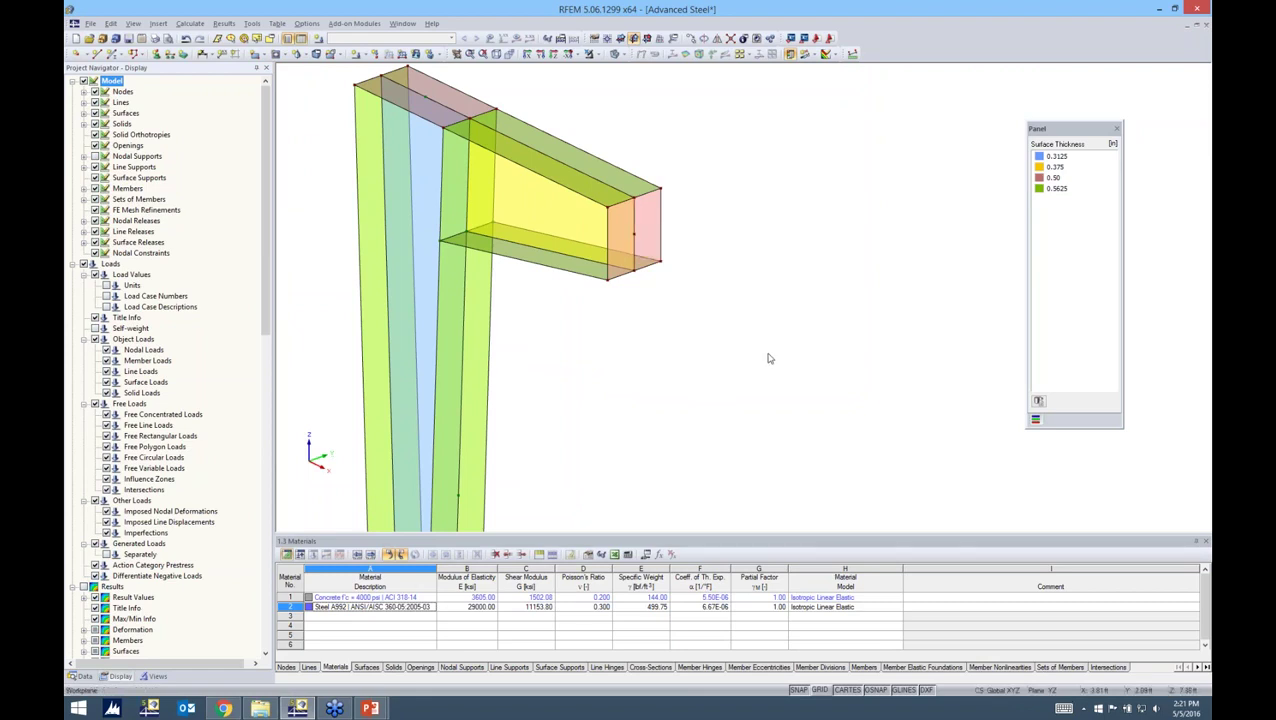
middle_click_drag(681, 293, 697, 341)
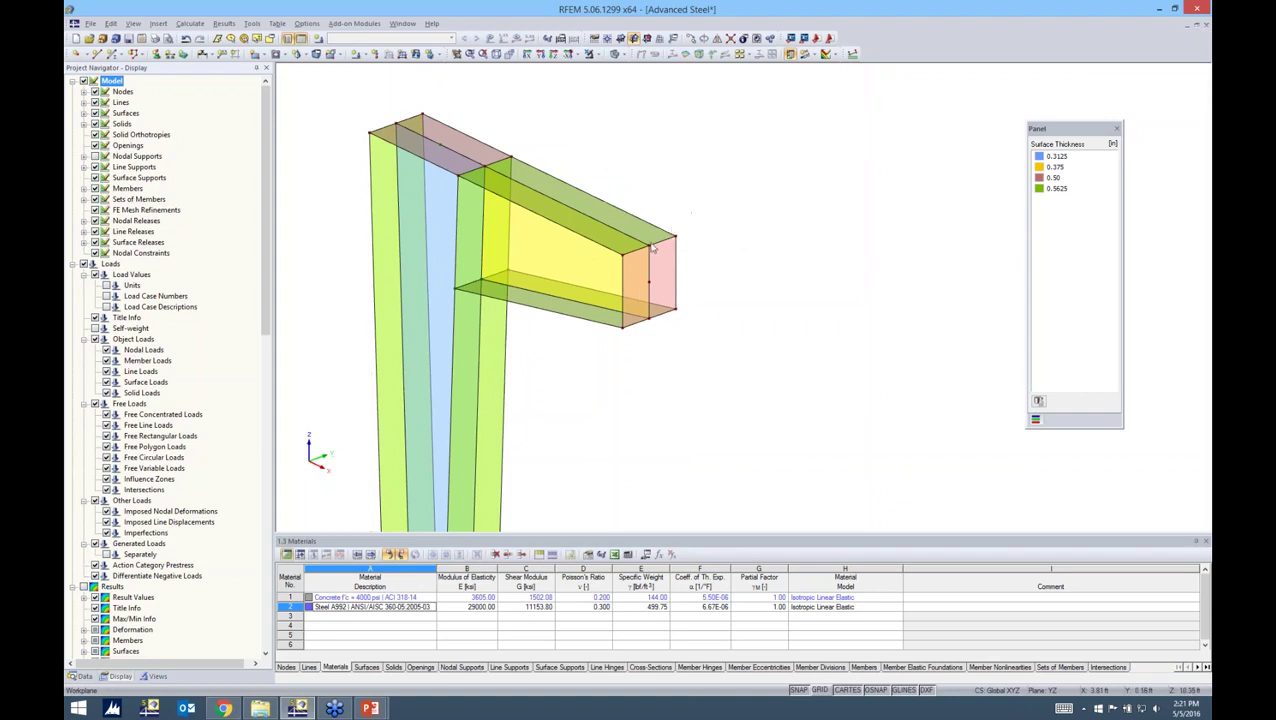
- Create a model parameter named Design_Load with the unit type Line Force
left_click(645, 555)
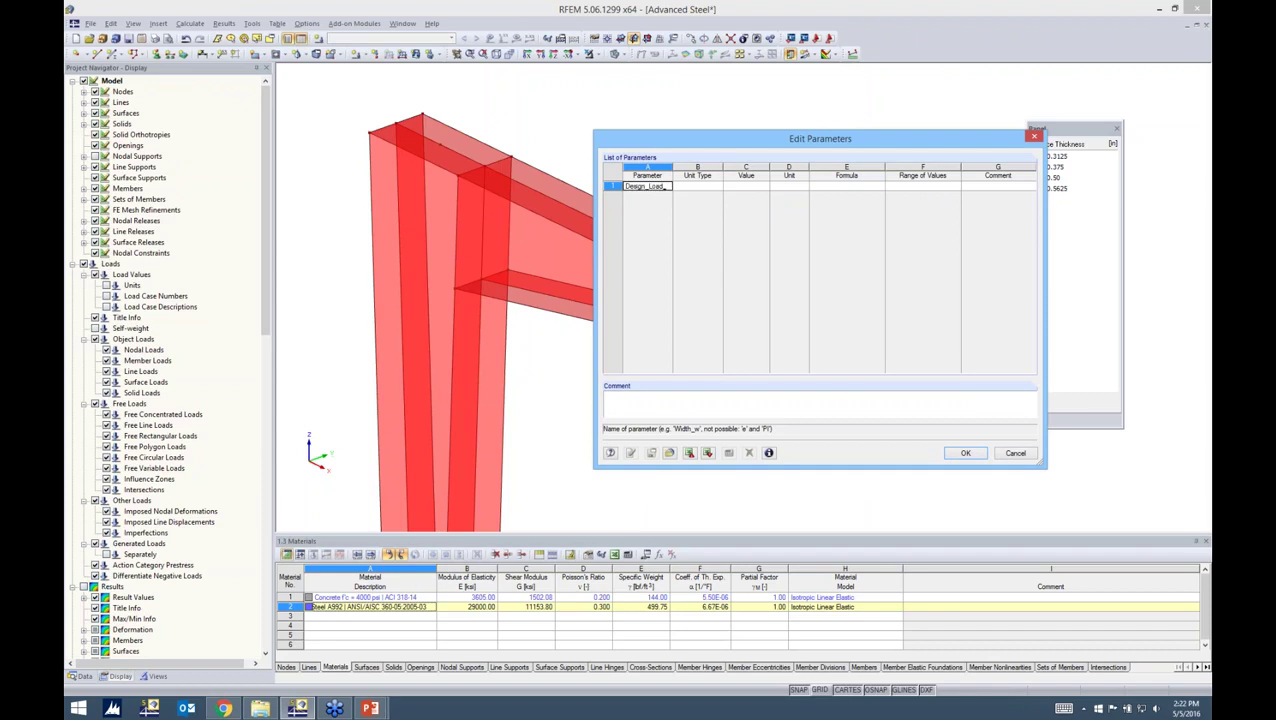
left_click(685, 188)
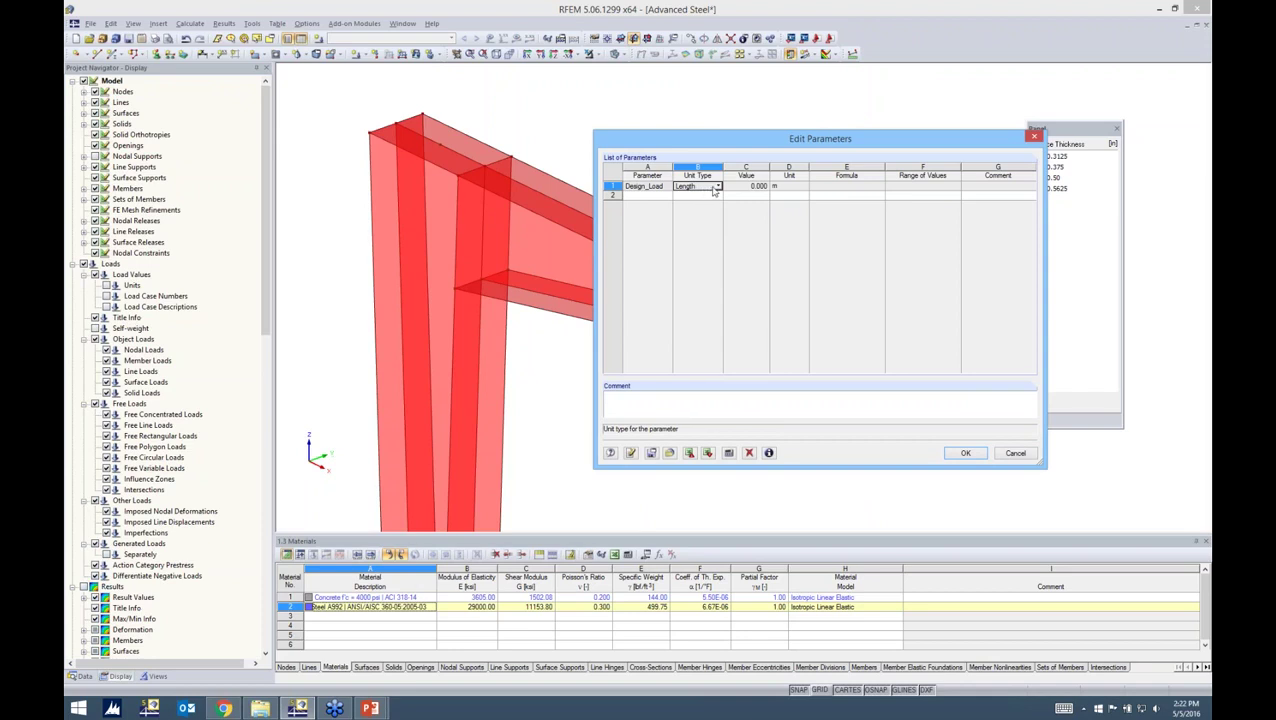
left_click(717, 187)
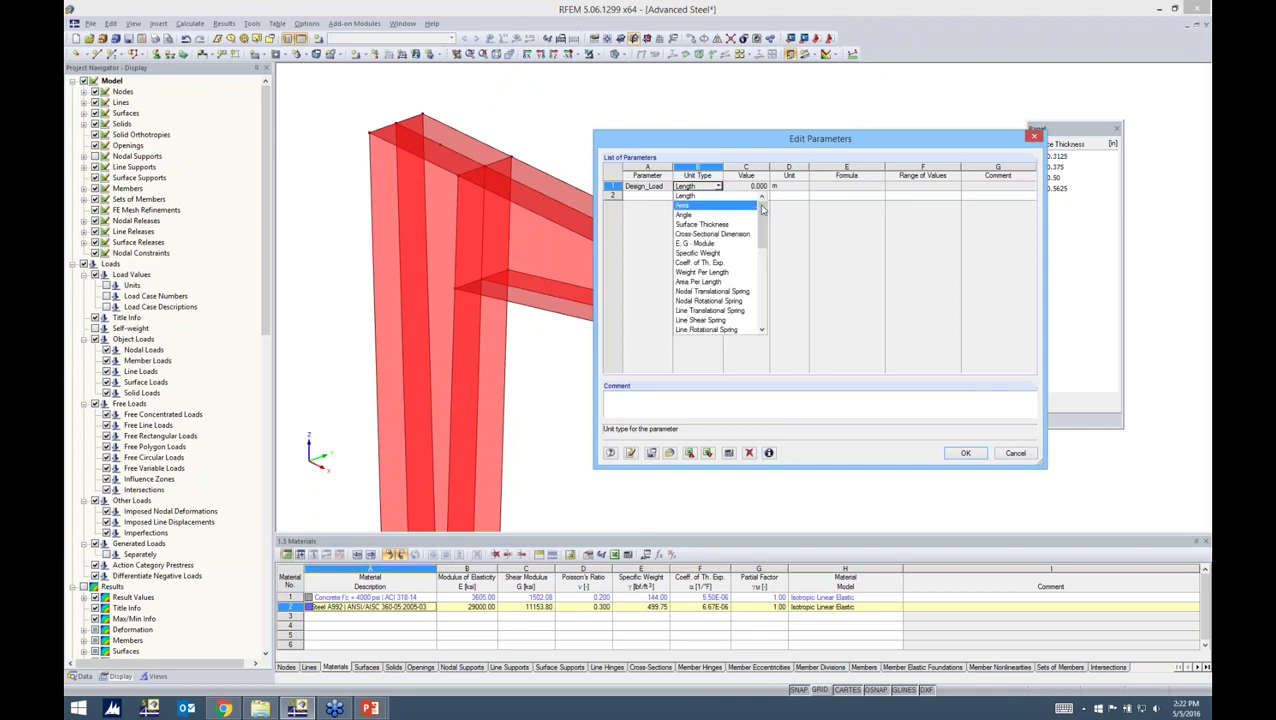
left_click_drag(762, 208, 766, 253)
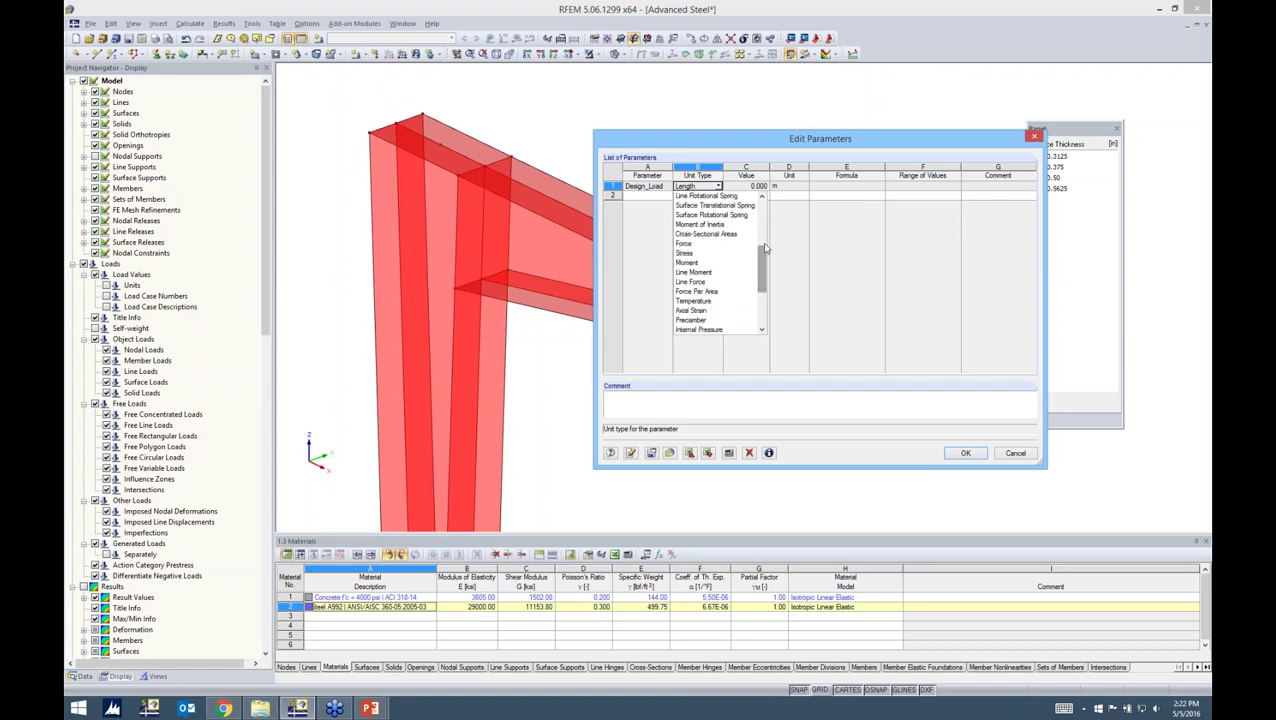
left_click(712, 281)
- Set the Design_Load parameter's unit to kip/ft and its value to 45, and accept the parameter list
left_click(785, 188)
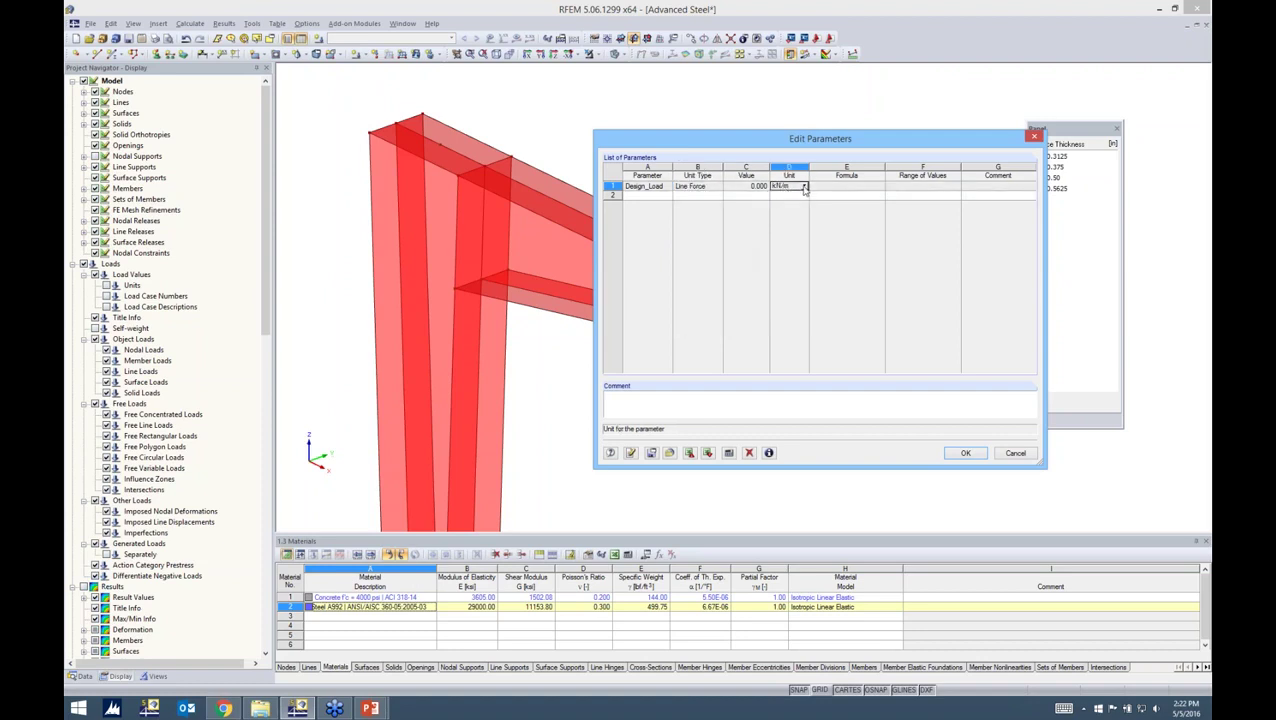
left_click(803, 186)
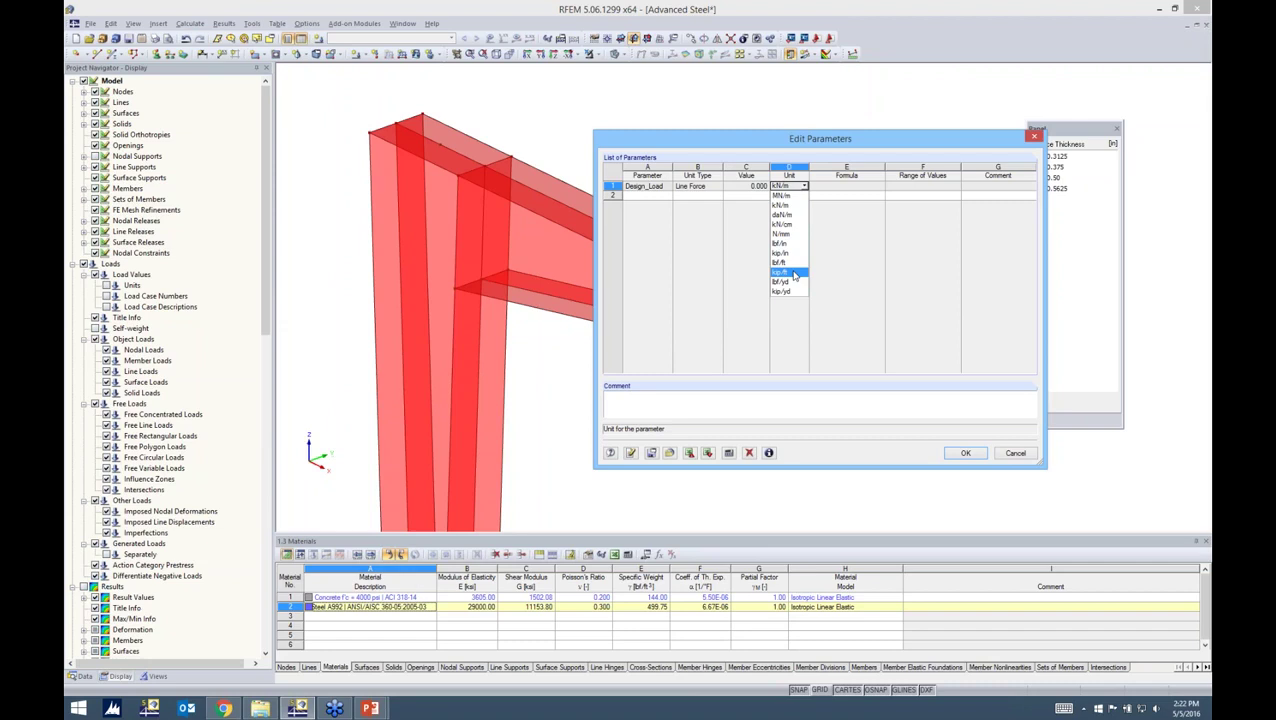
left_click(790, 273)
left_click(750, 186)
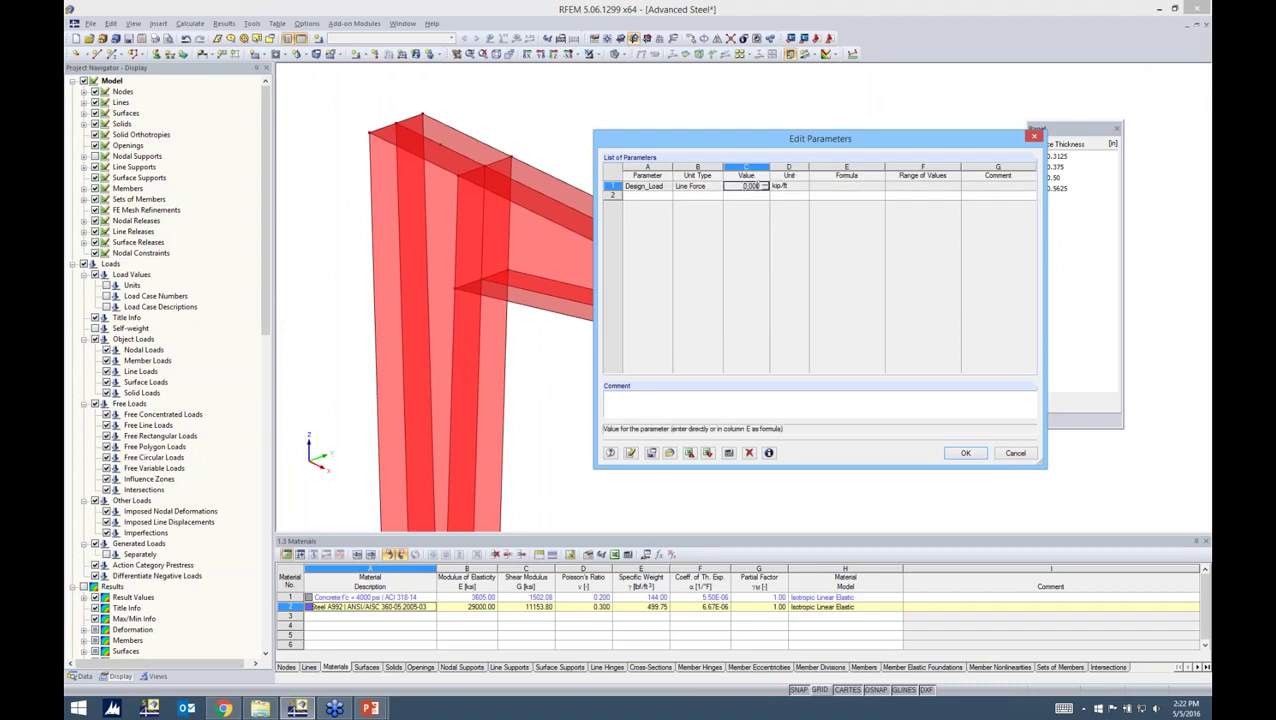
type("45.00")
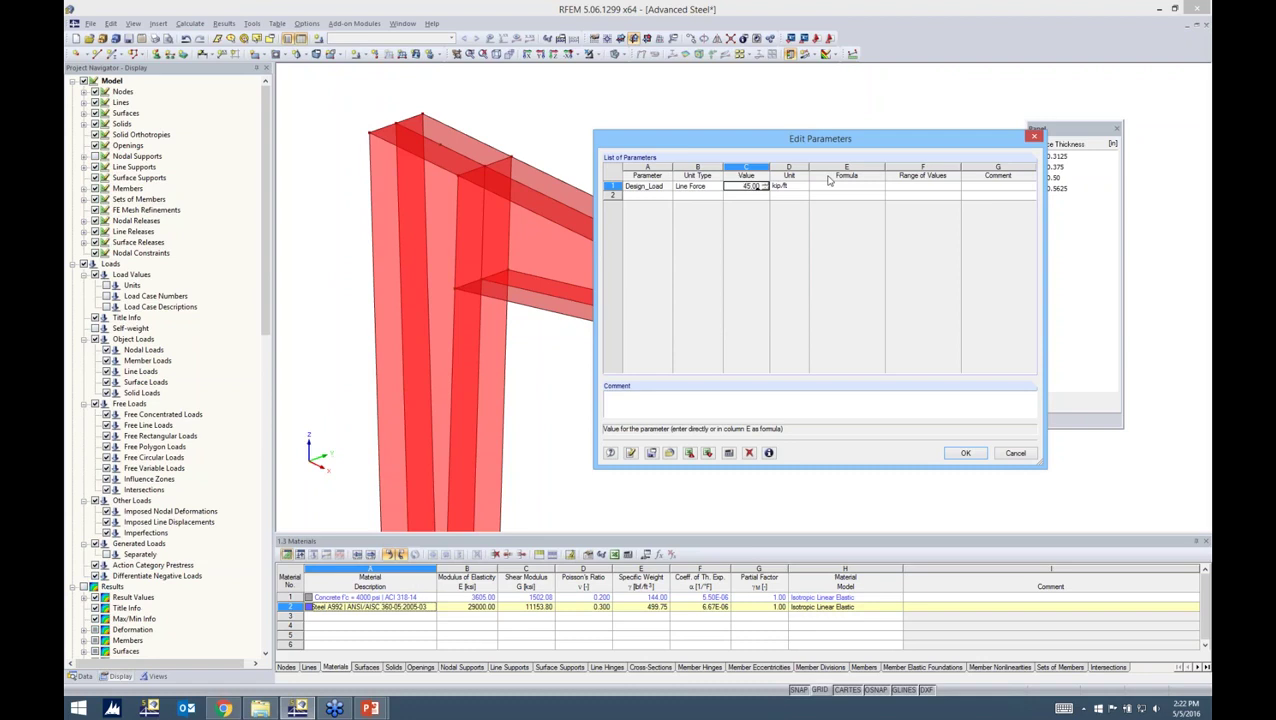
left_click(966, 453)
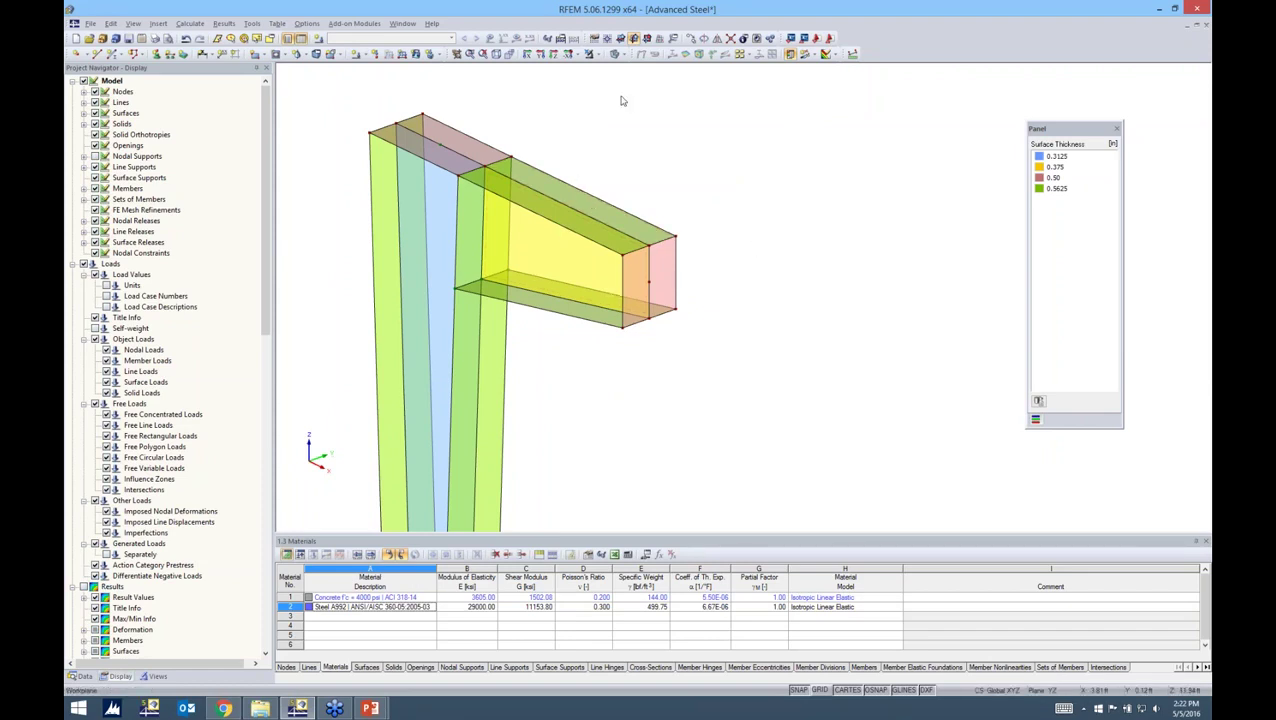
- Start a new line load and define load case LC1 as Design Load in the Dead category, with self-weight inactive
middle_click_drag(671, 192, 647, 172)
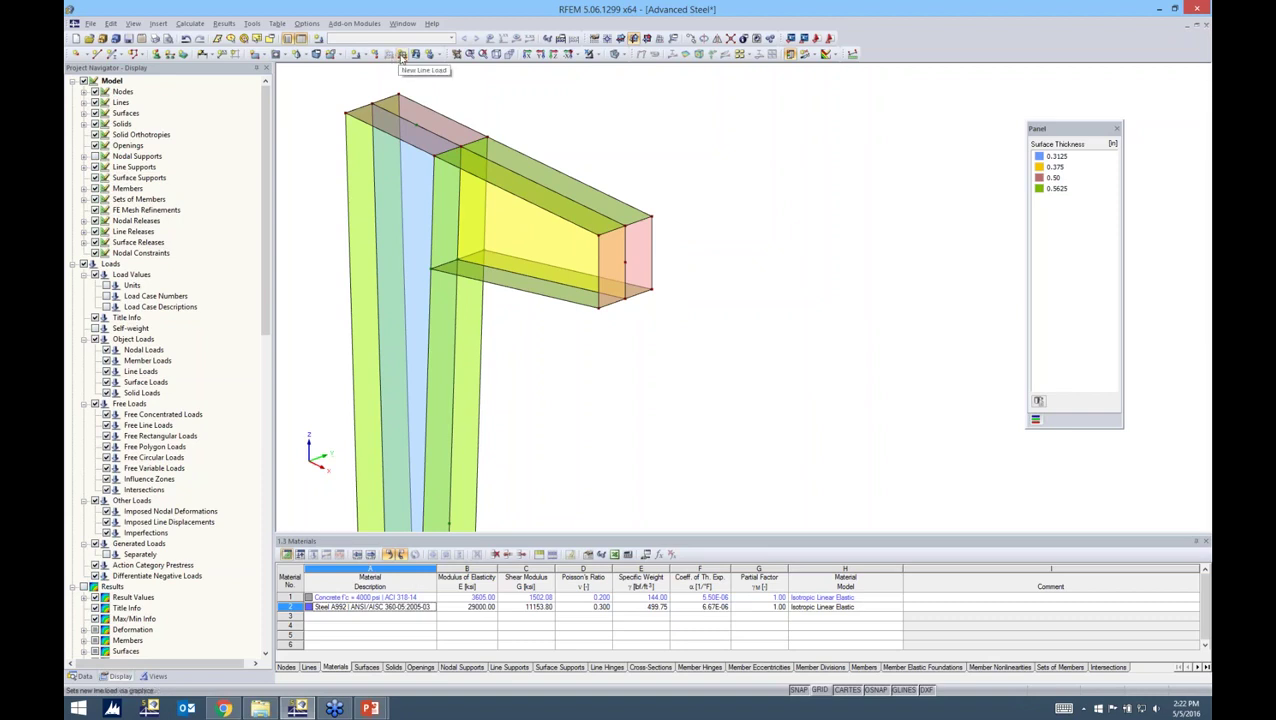
left_click(401, 56)
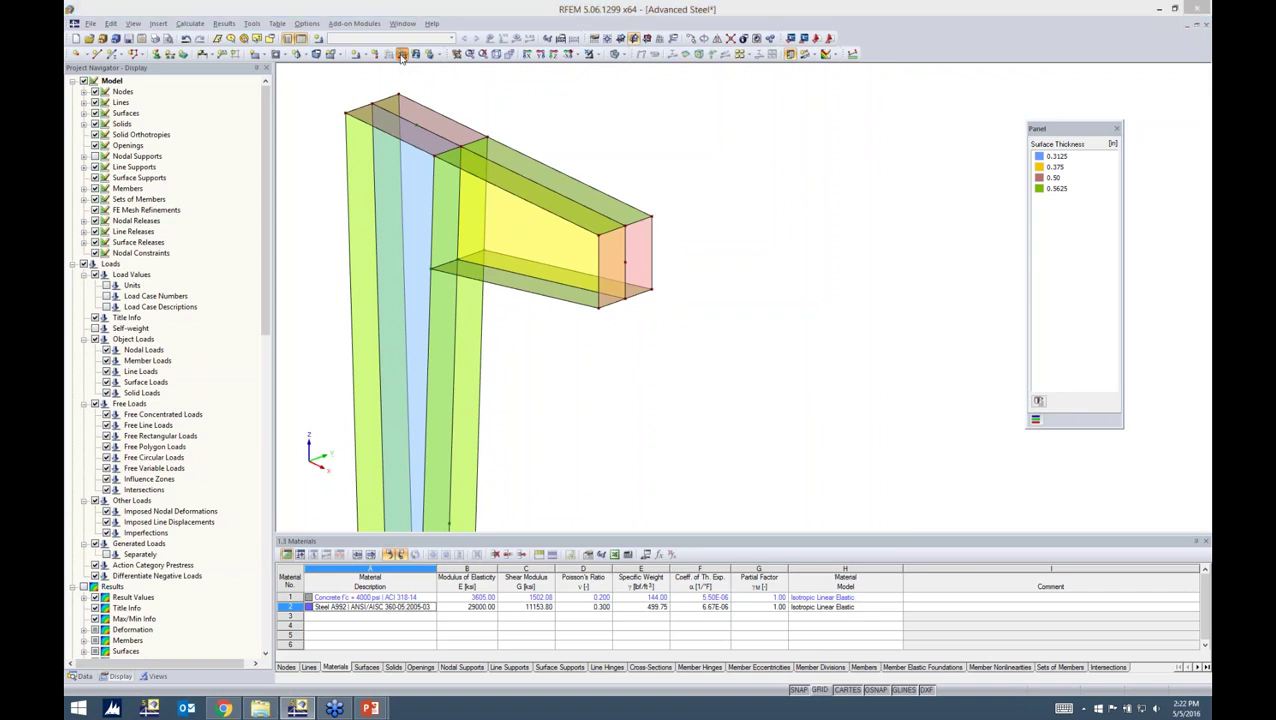
left_click_drag(481, 132, 481, 100)
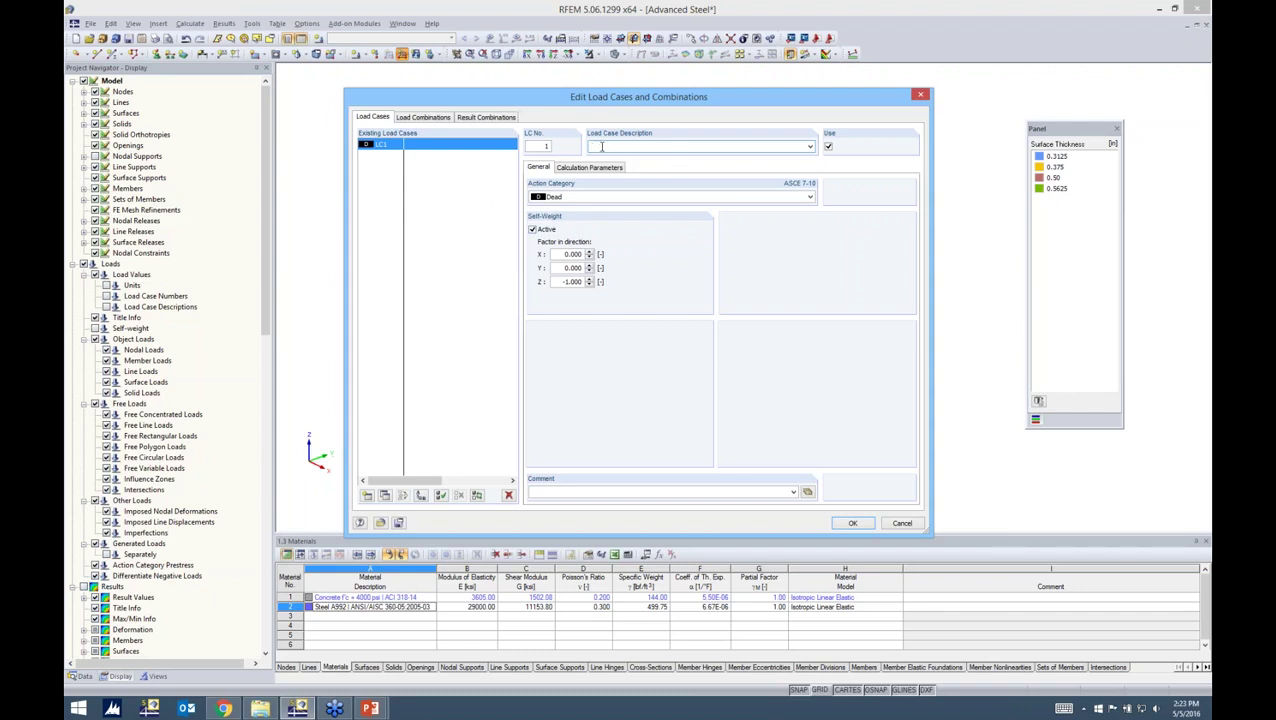
type("Design Load")
left_click(533, 229)
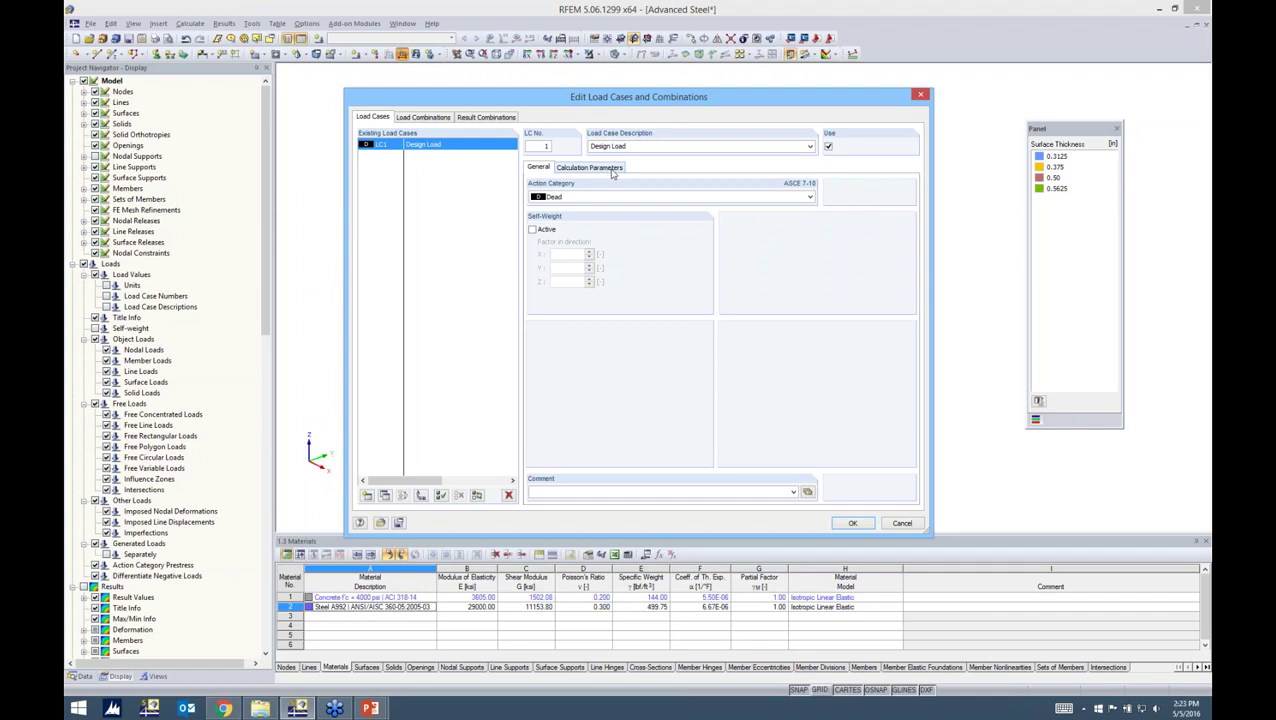
left_click(855, 522)
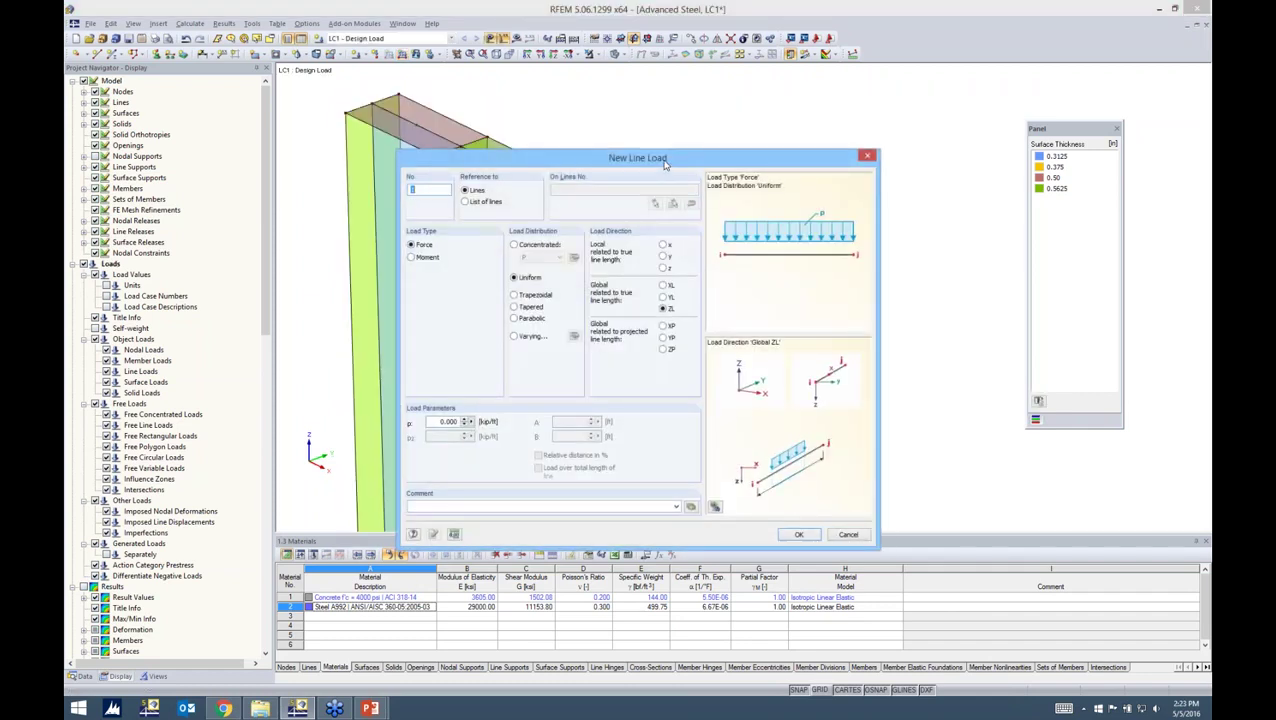
- Define the uniform line load in the global ZL direction, with its magnitude p given by the formula -Design_Load
left_click_drag(664, 164, 706, 133)
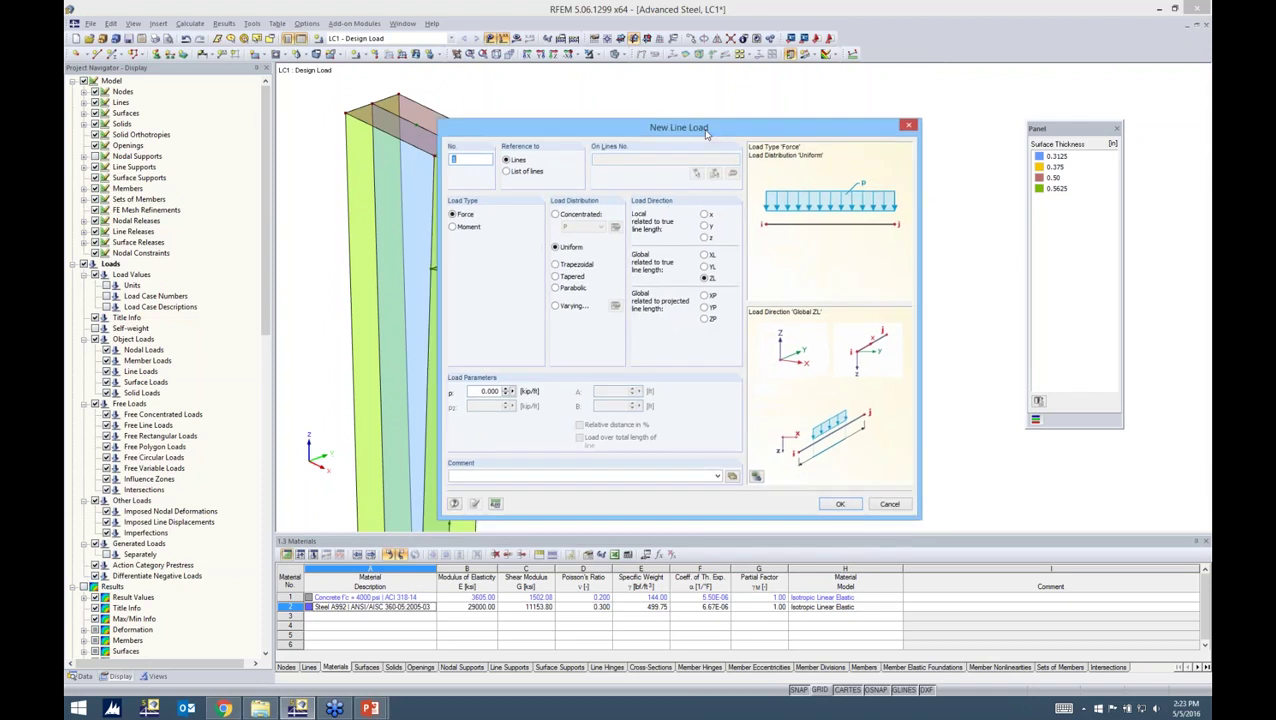
left_click(705, 266)
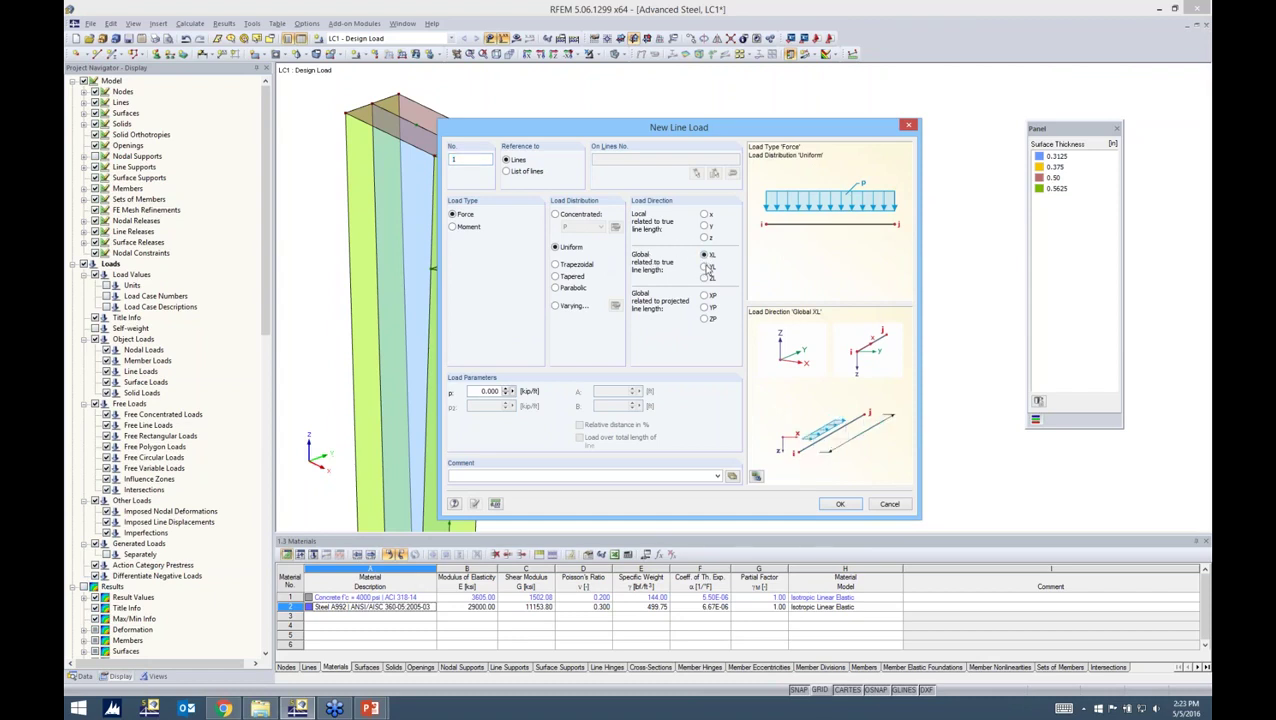
left_click(705, 278)
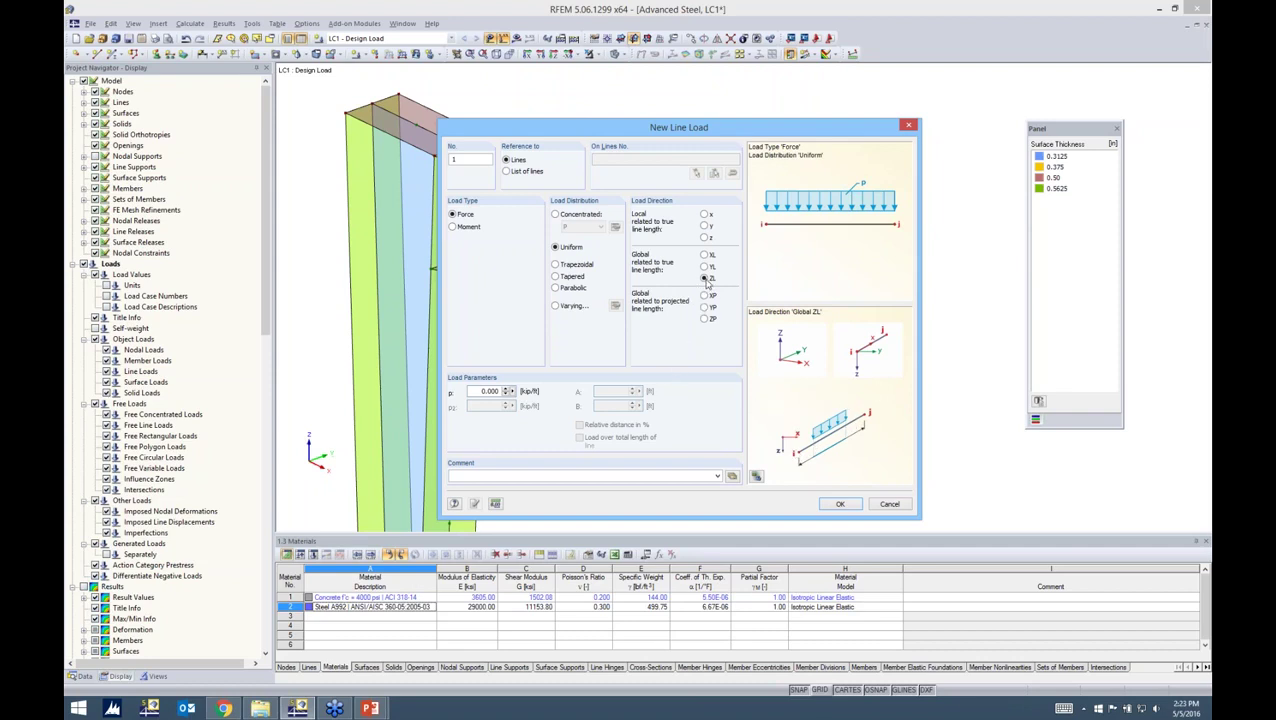
left_click(513, 392)
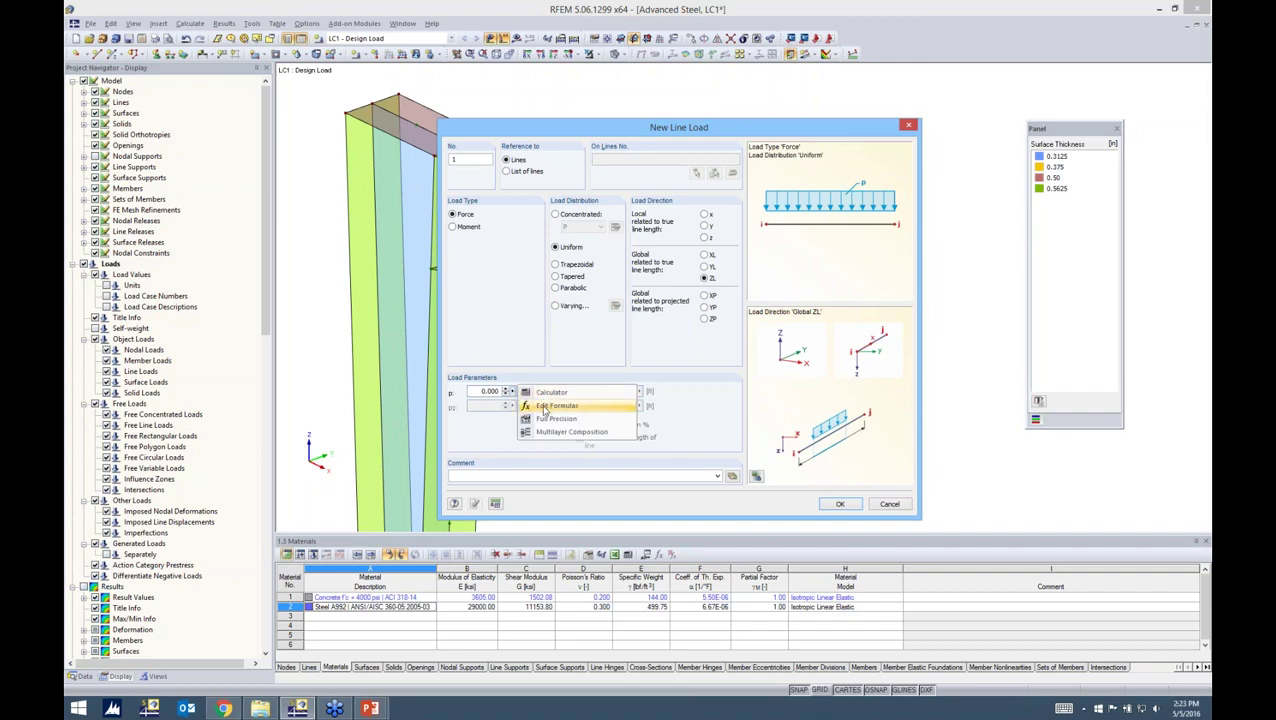
left_click(544, 407)
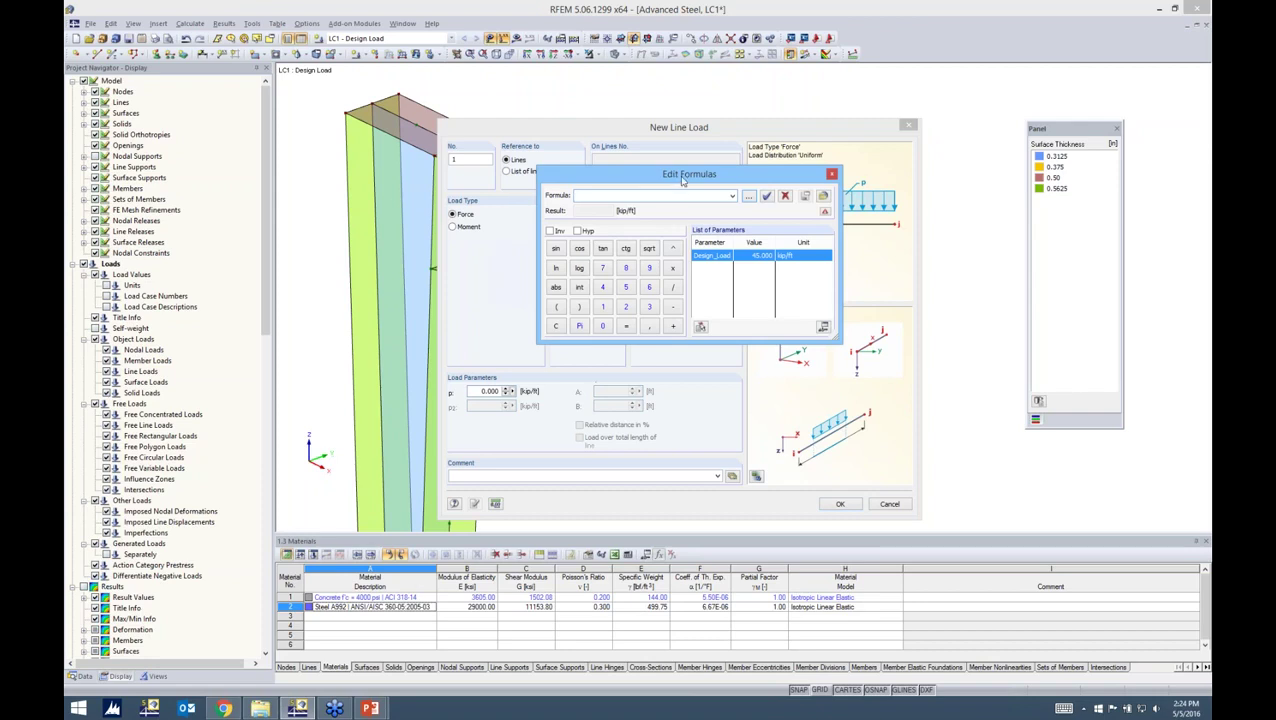
left_click_drag(678, 192, 668, 222)
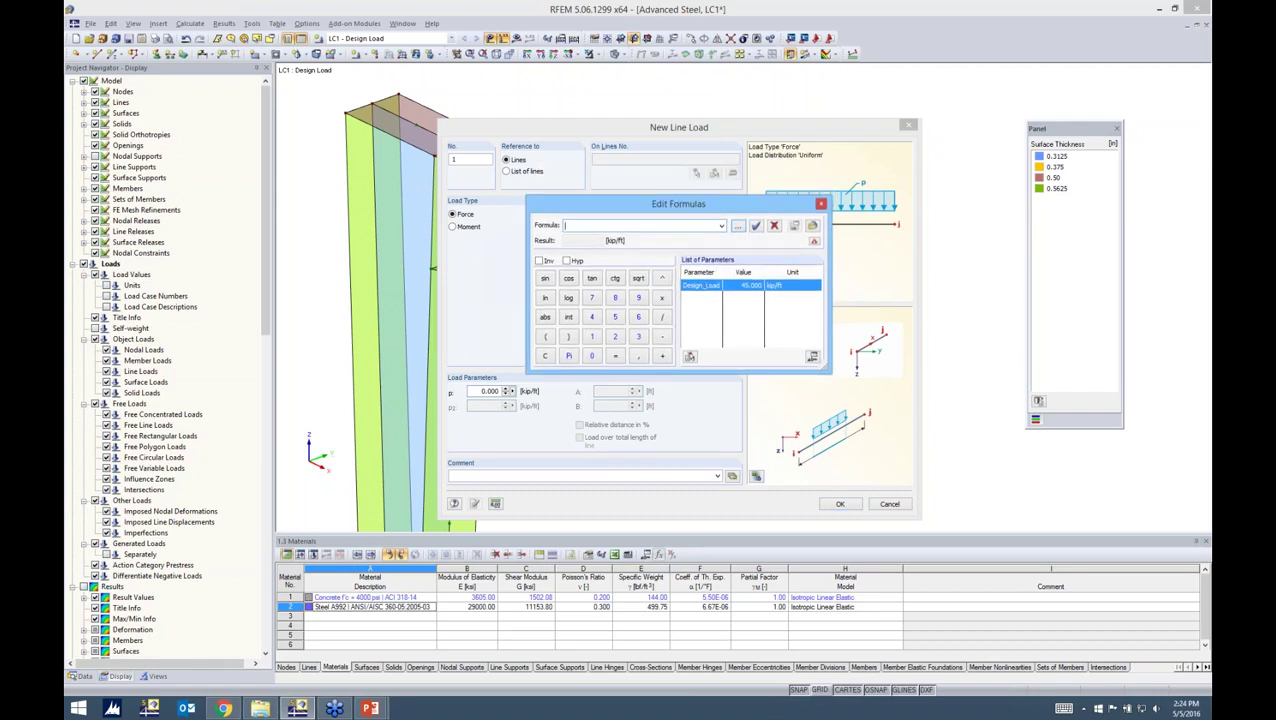
type("-")
double_click(703, 286)
left_click(756, 226)
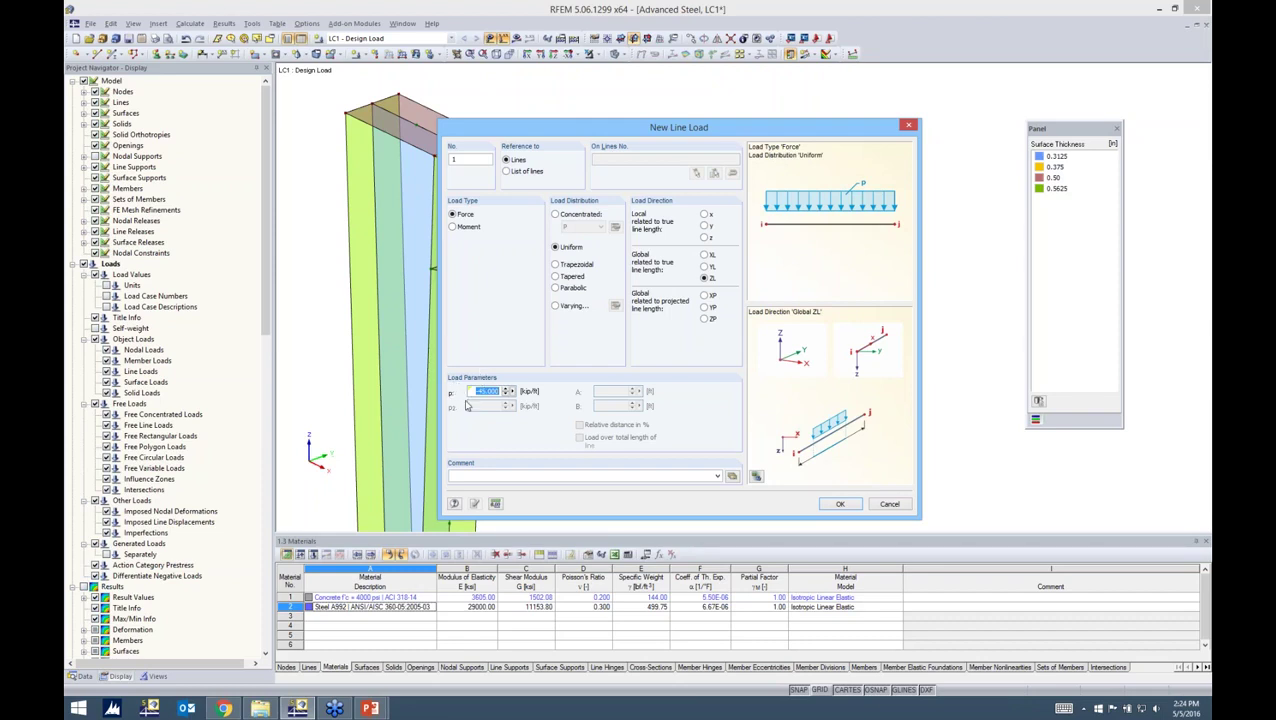
- Accept the line load and place it on the vertical centre line of the beam's end plate
left_click(826, 502)
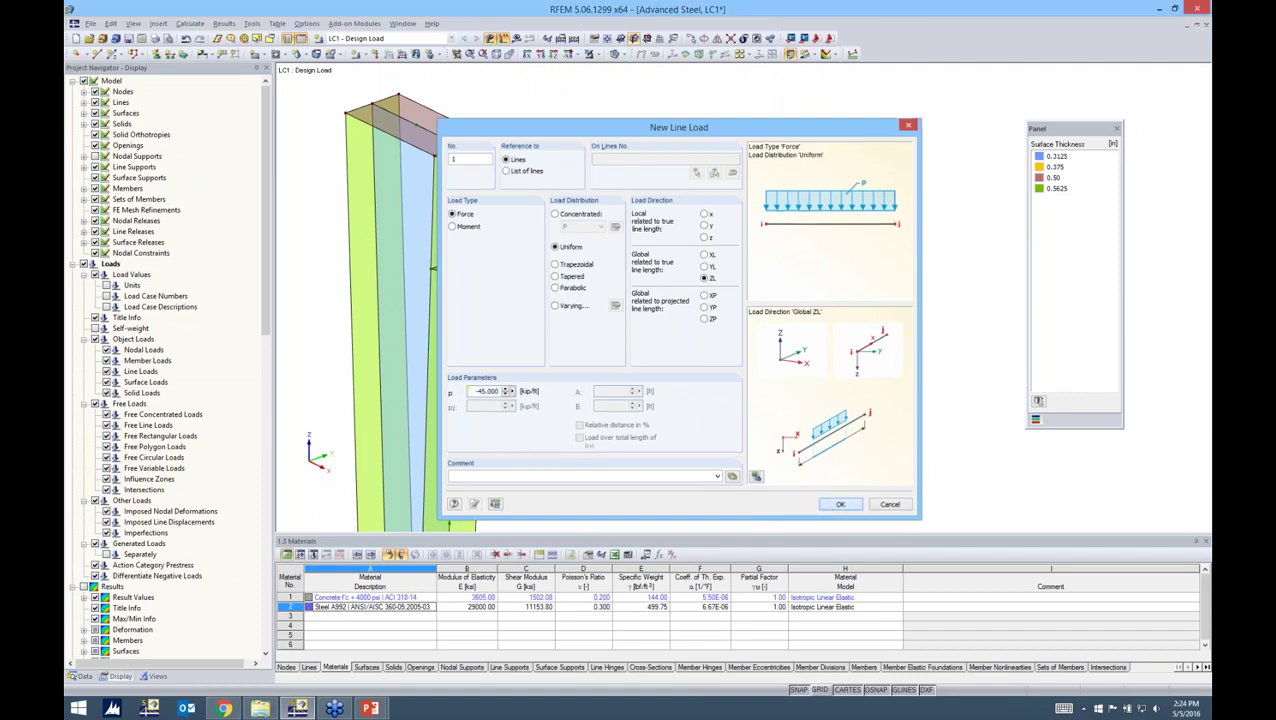
left_click(624, 272)
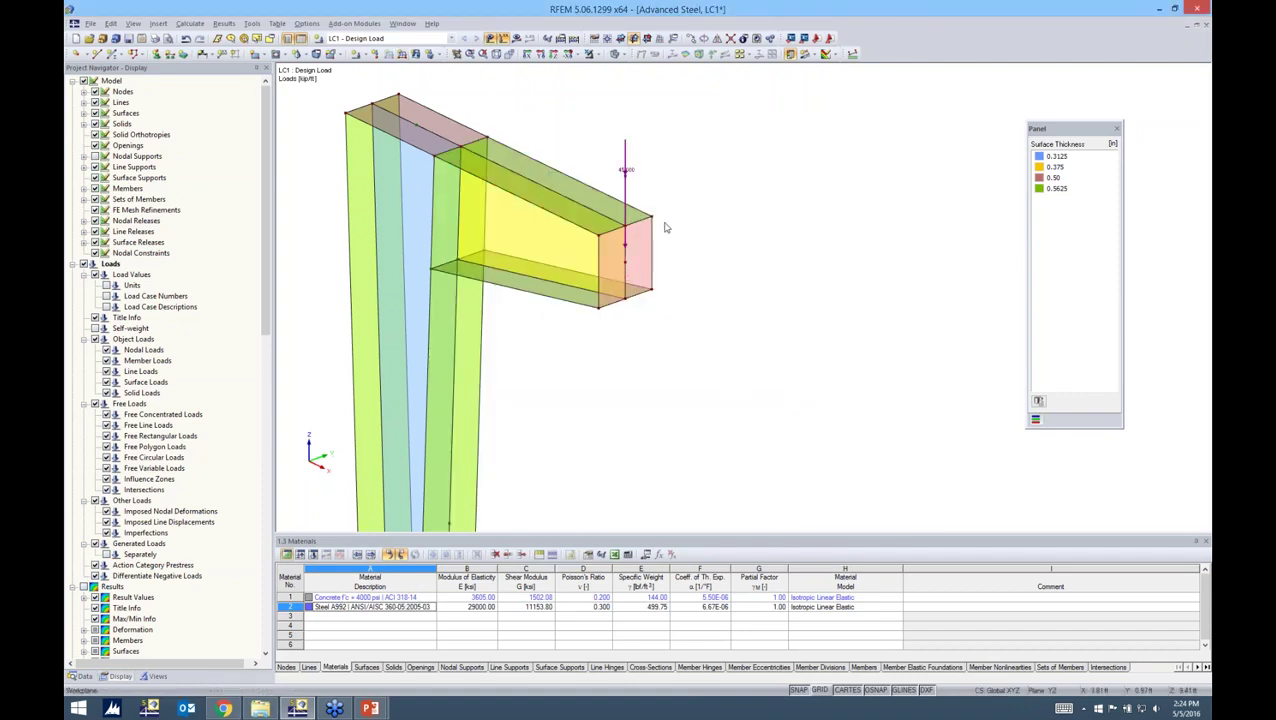
scroll(633, 188, "up", 1)
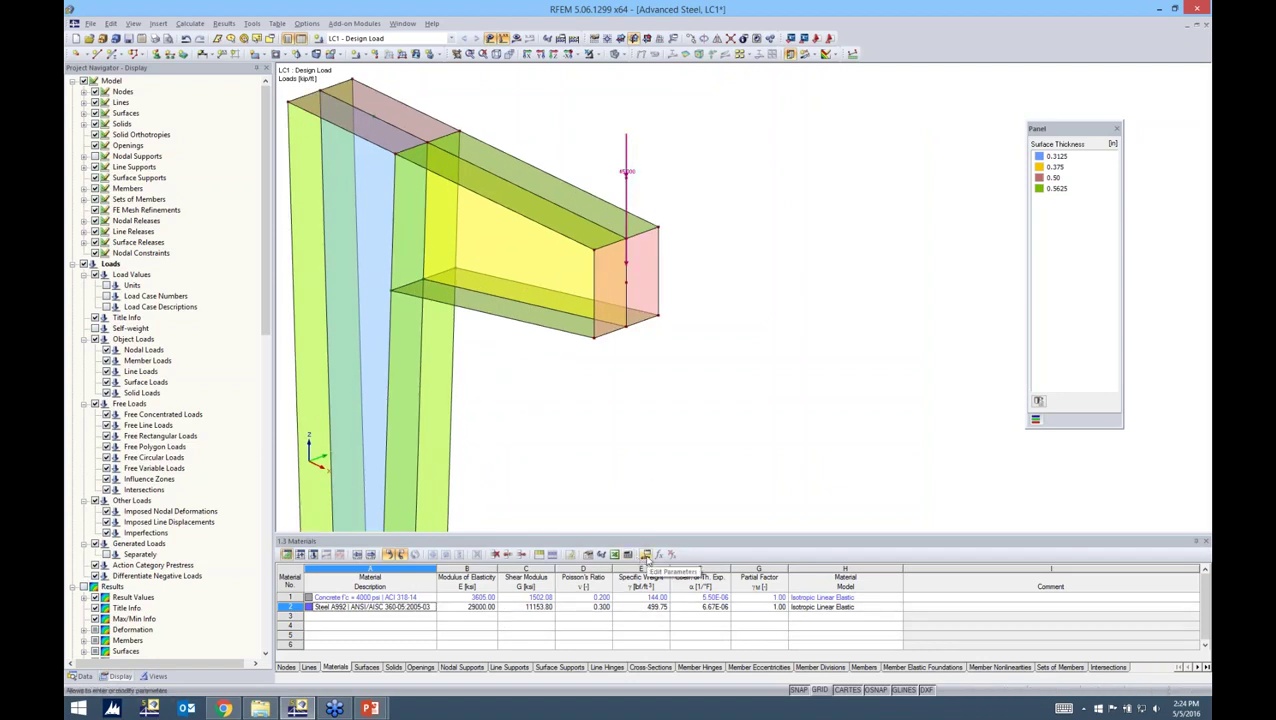
- Try changing the Design_Load parameter's value to 60 kip/ft
left_click(646, 554)
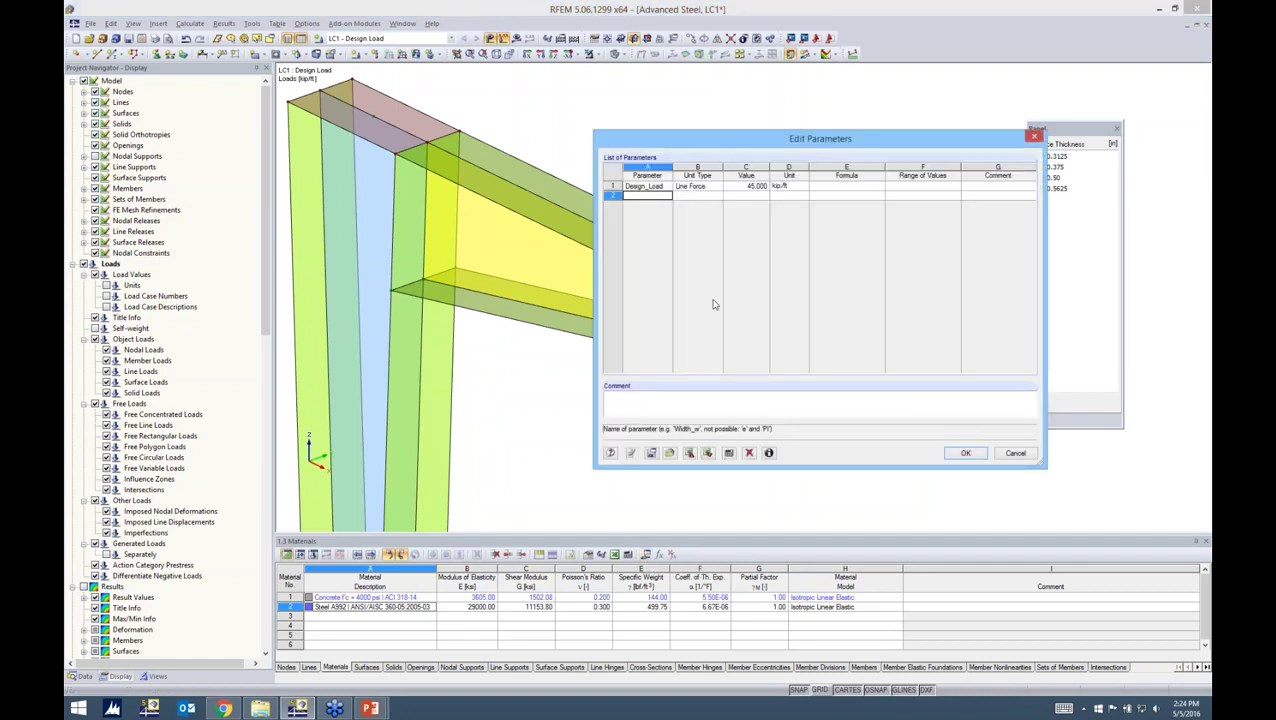
left_click_drag(739, 150, 739, 275)
left_click(750, 312)
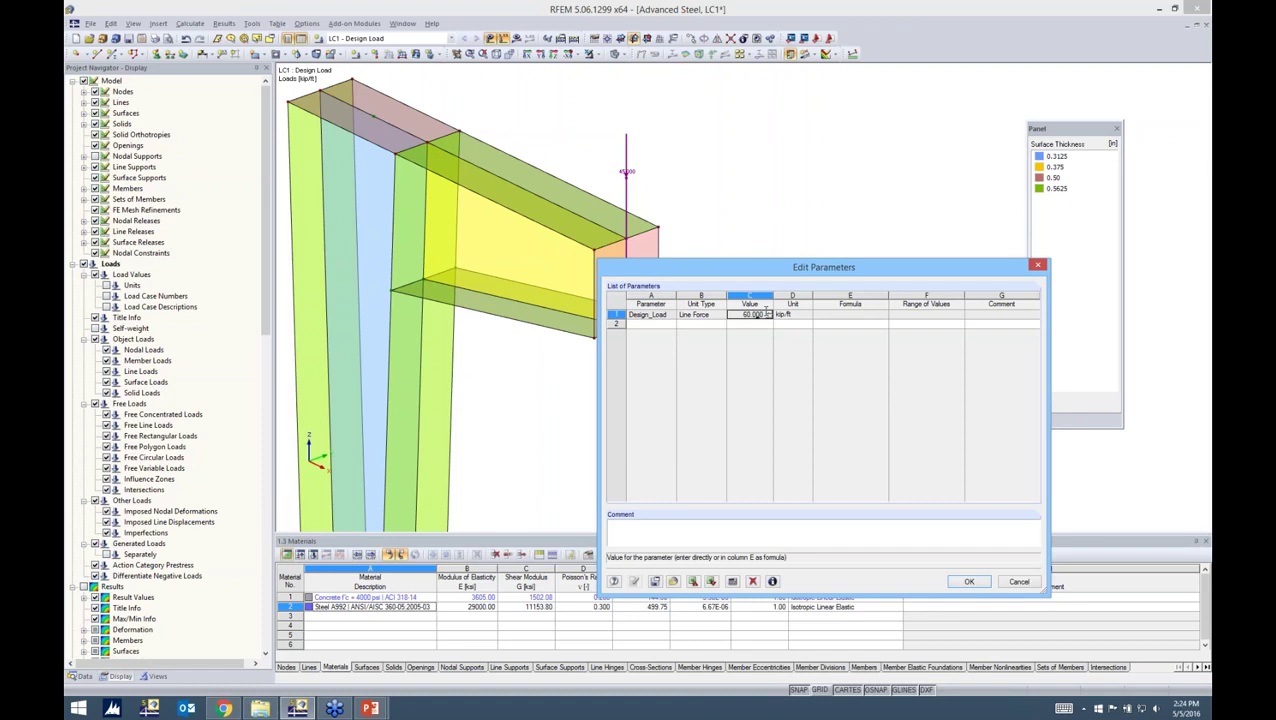
left_click(969, 581)
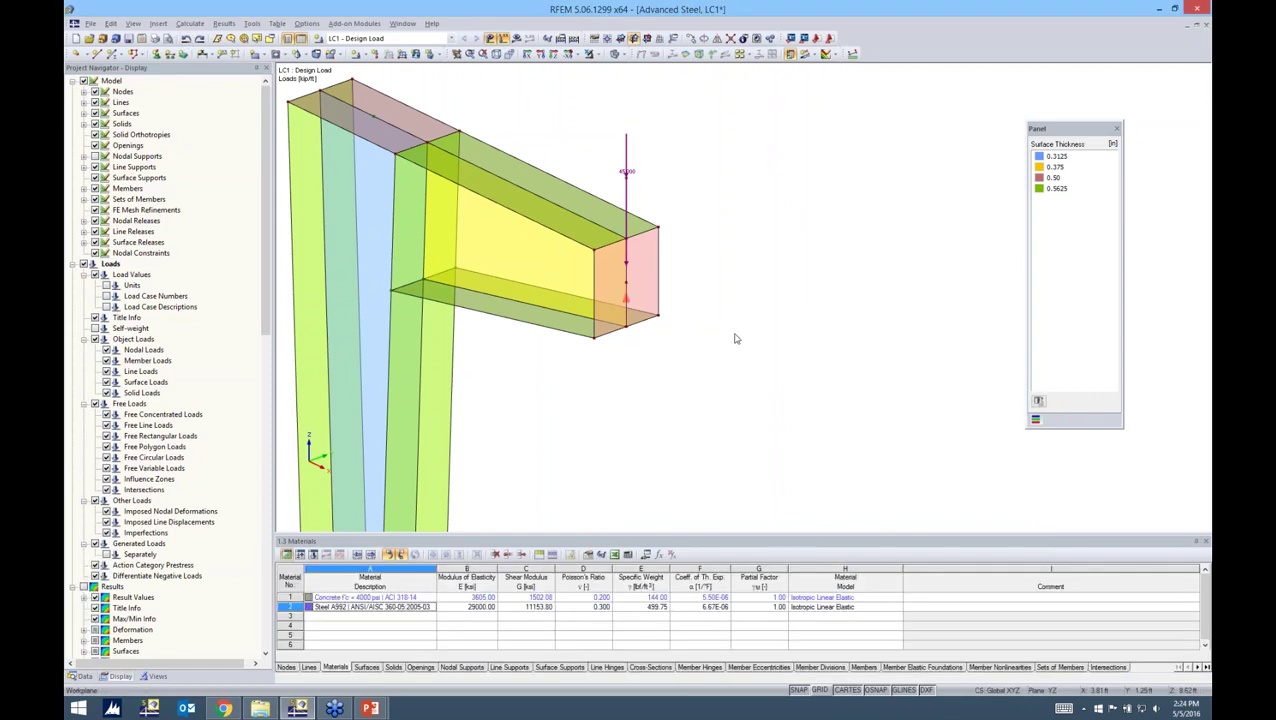
- Delete all three cross-sections listed in the Advanced Steel model data
left_click(86, 676)
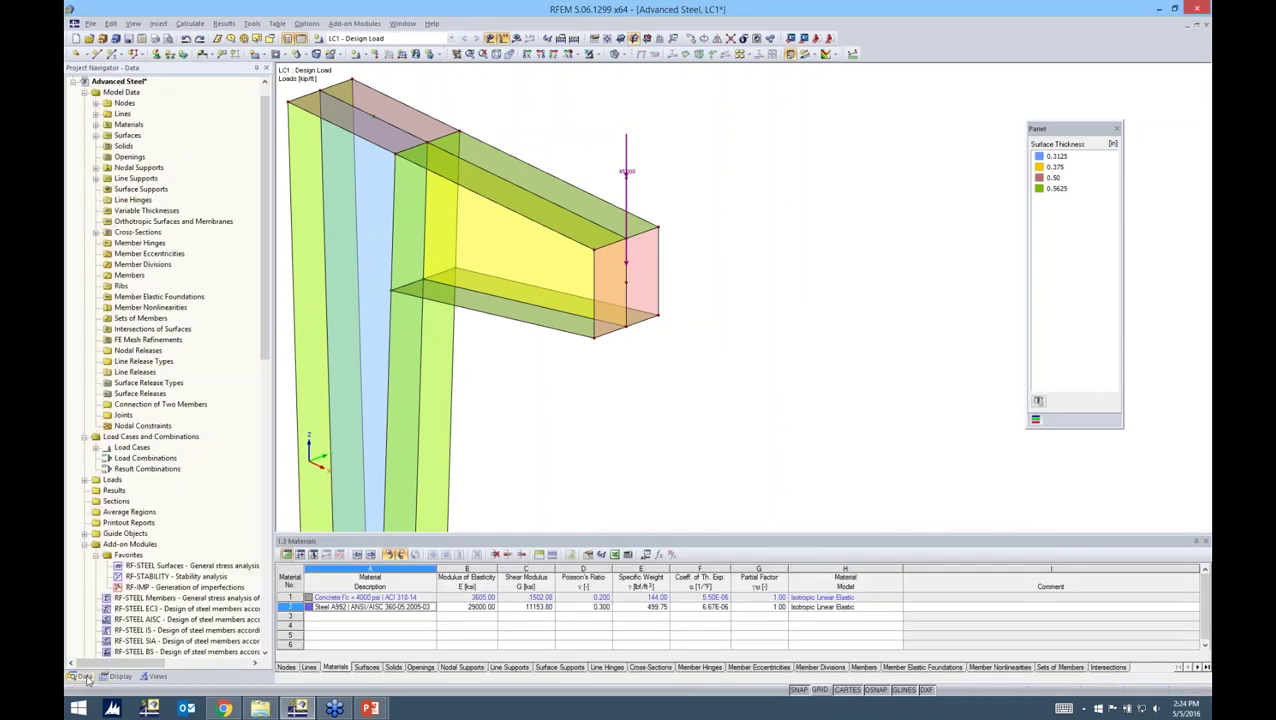
left_click_drag(267, 319, 267, 270)
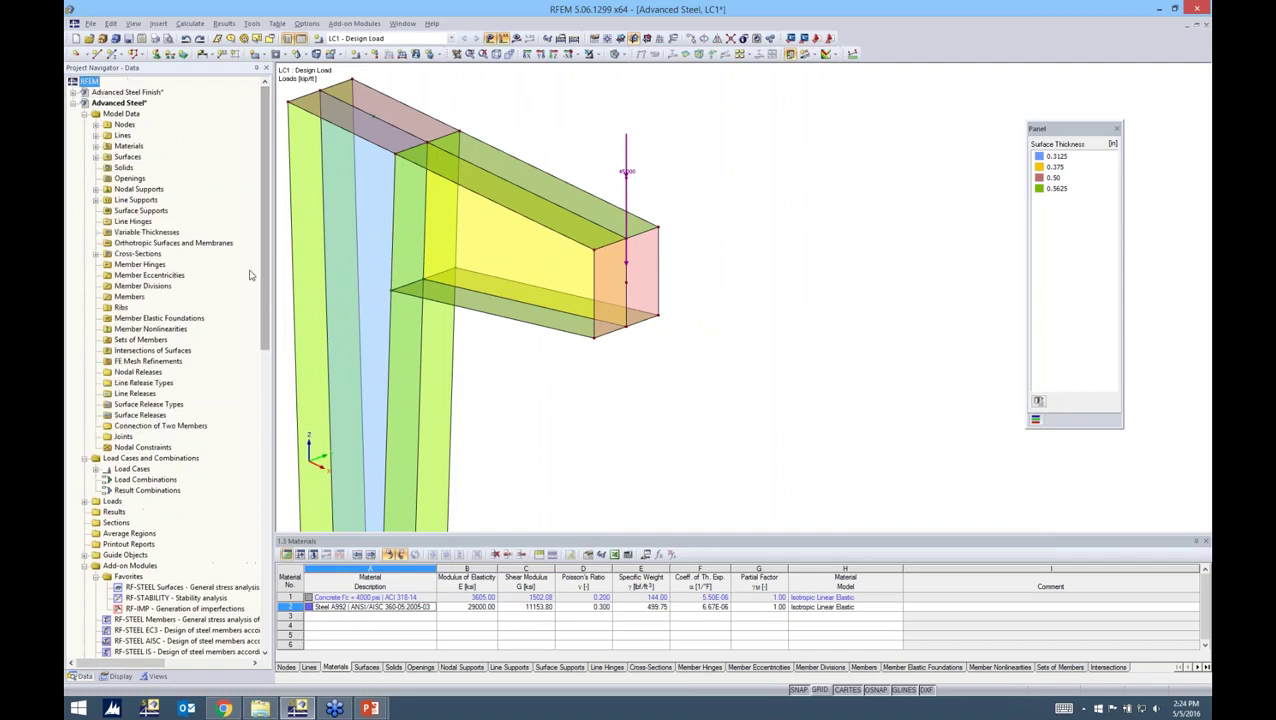
left_click(96, 254)
left_click(129, 266)
left_click(133, 287, "shift")
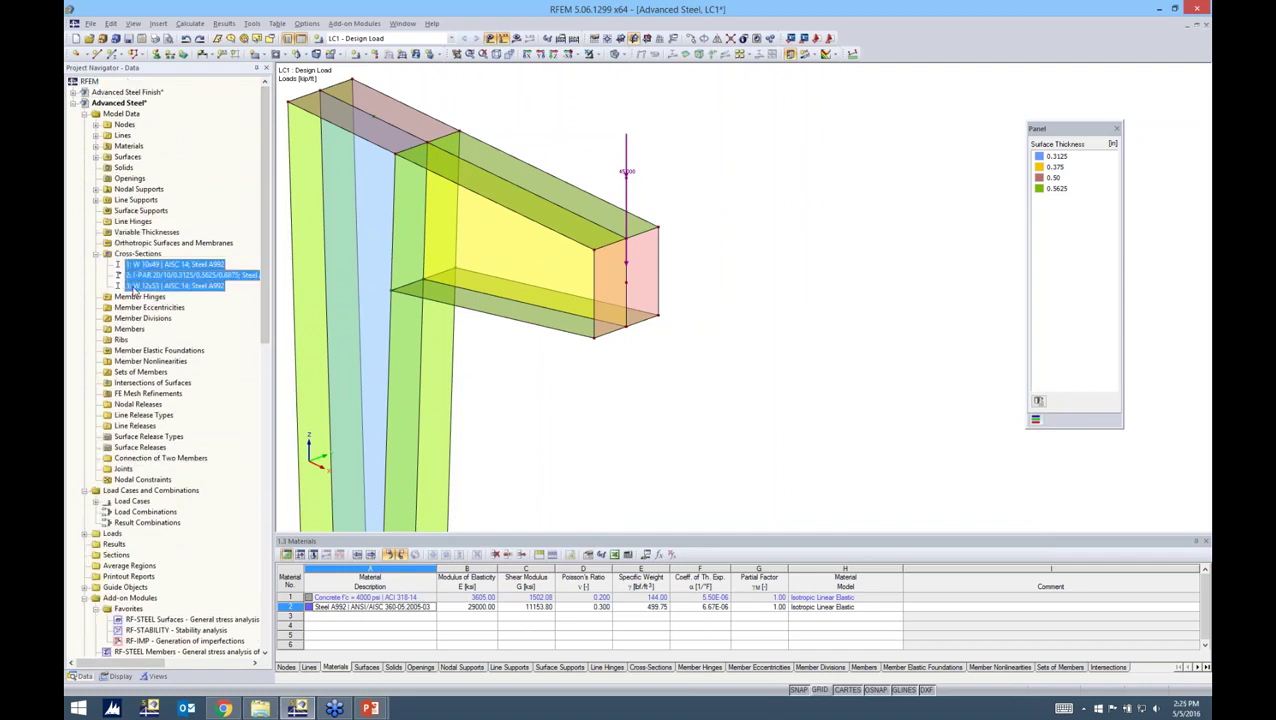
key("Delete")
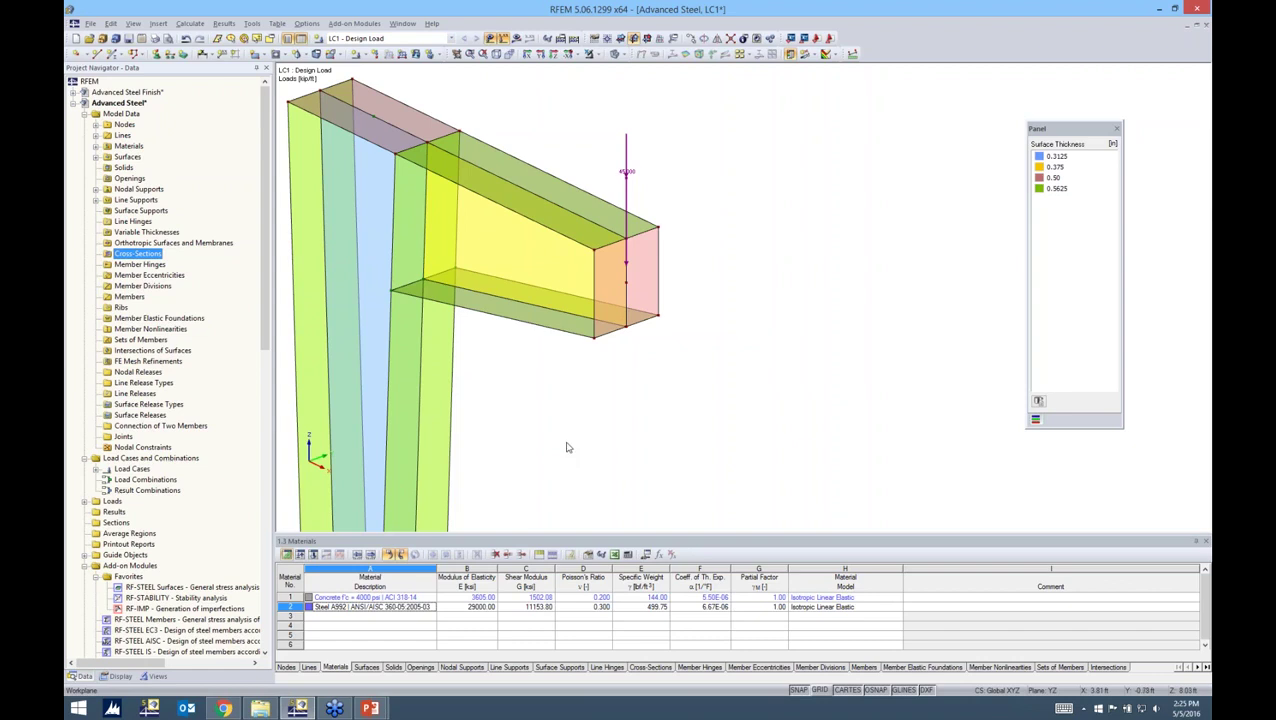
- Examine the loaded beam connection and the tapered column from different angles and distances
scroll(769, 357, "down", 1)
middle_click_drag(748, 374, 812, 310)
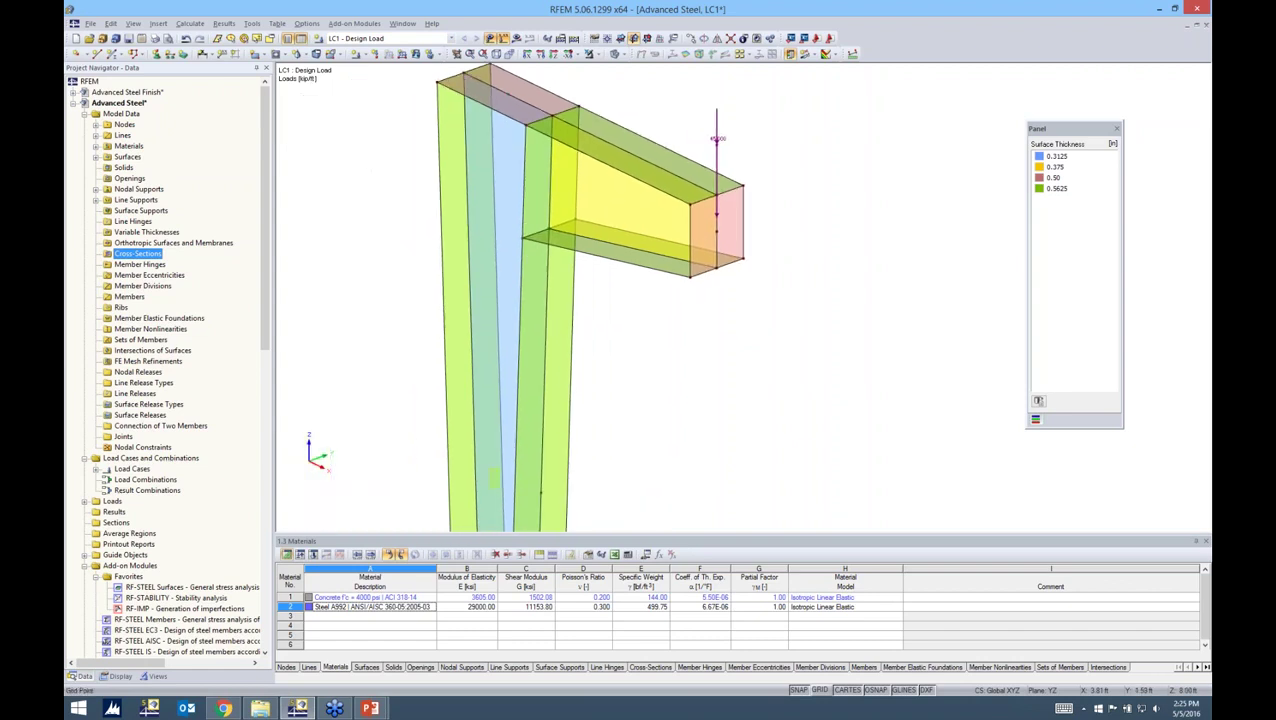
middle_click_drag(731, 340, 761, 294, "ctrl")
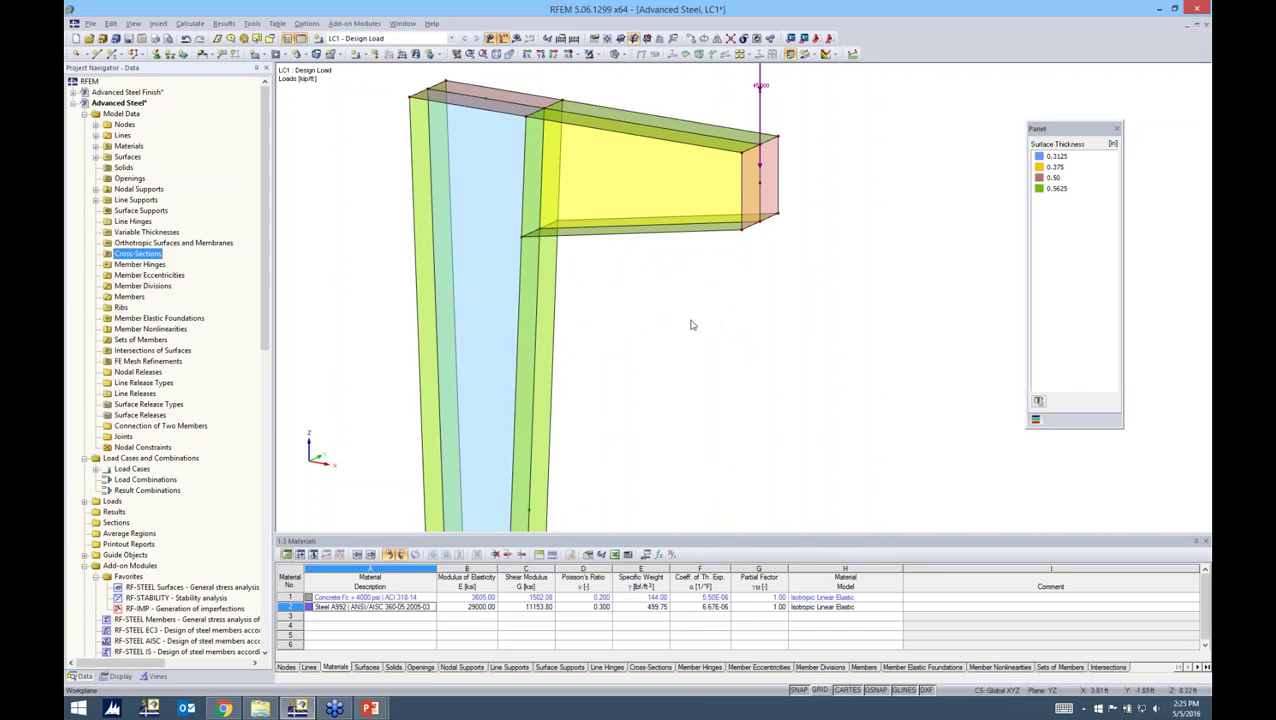
middle_click_drag(749, 325, 691, 321, "ctrl")
scroll(711, 352, "down", 2)
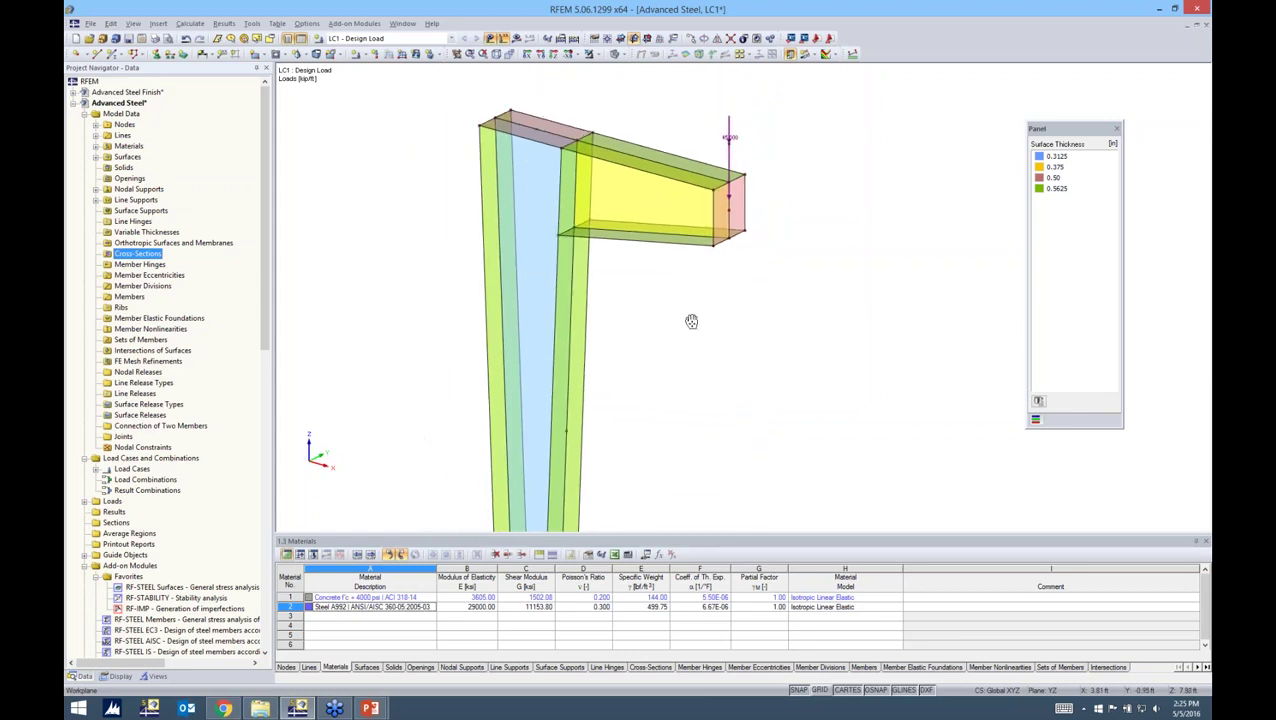
scroll(693, 322, "down", 1)
middle_click_drag(702, 329, 712, 263)
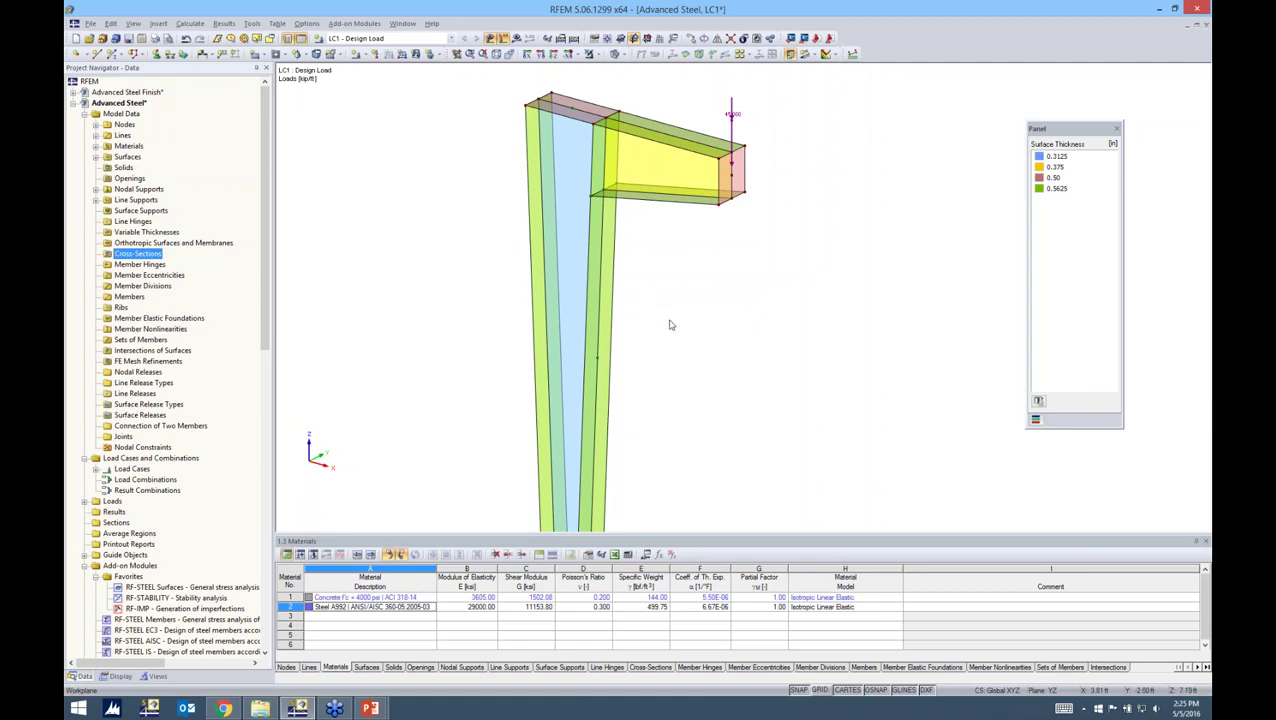
- Set the target length of finite elements in the FE mesh settings to 0.2 ft
scroll(673, 325, "down", 3)
middle_click_drag(675, 325, 652, 231, "ctrl")
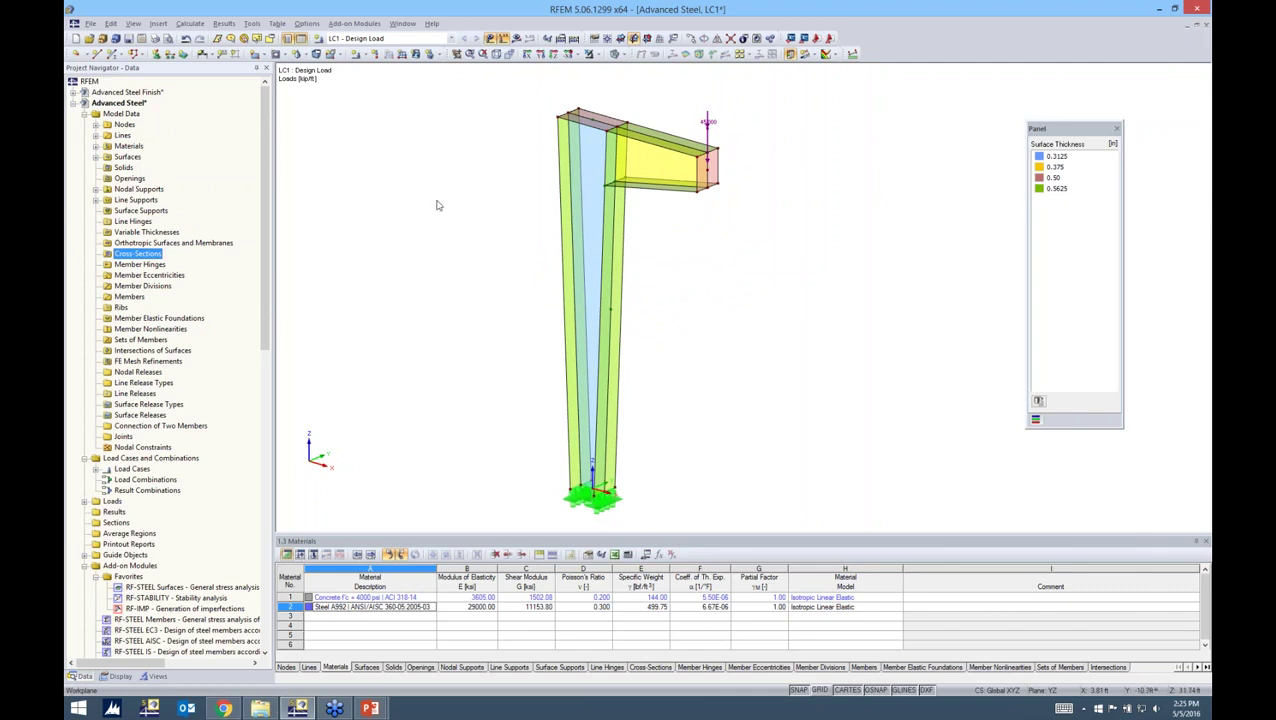
left_click(196, 24)
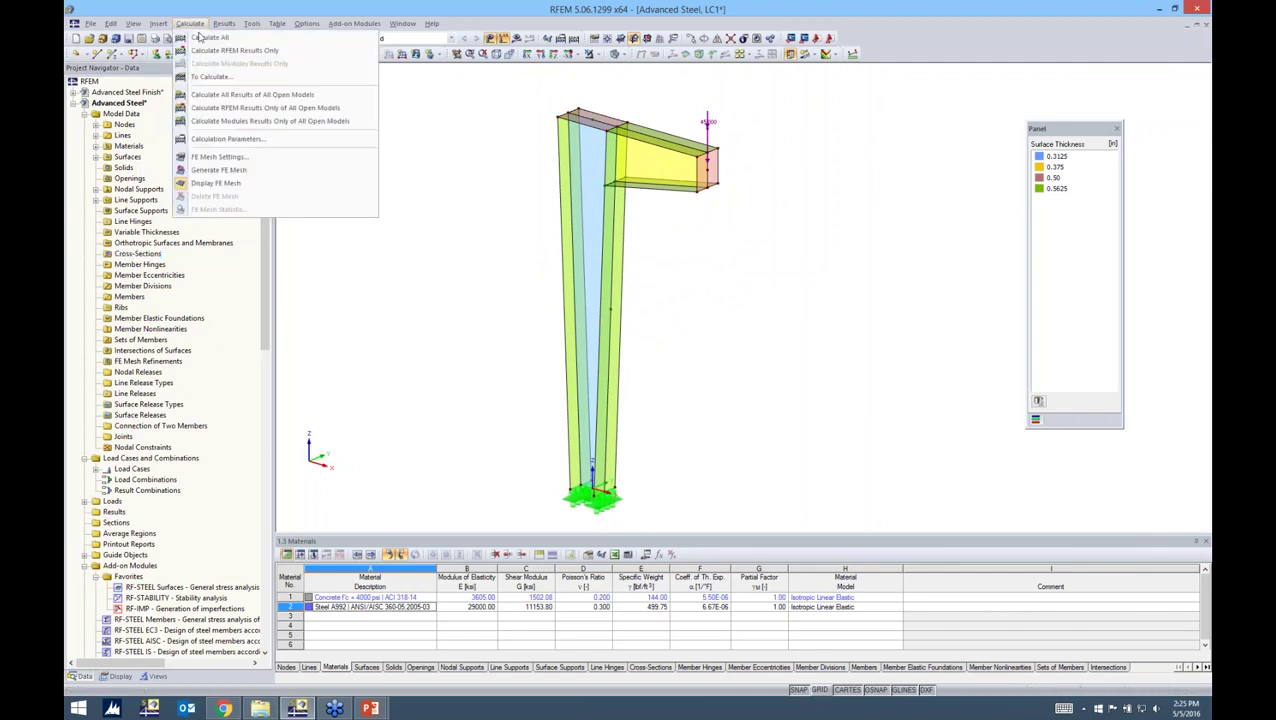
left_click(208, 158)
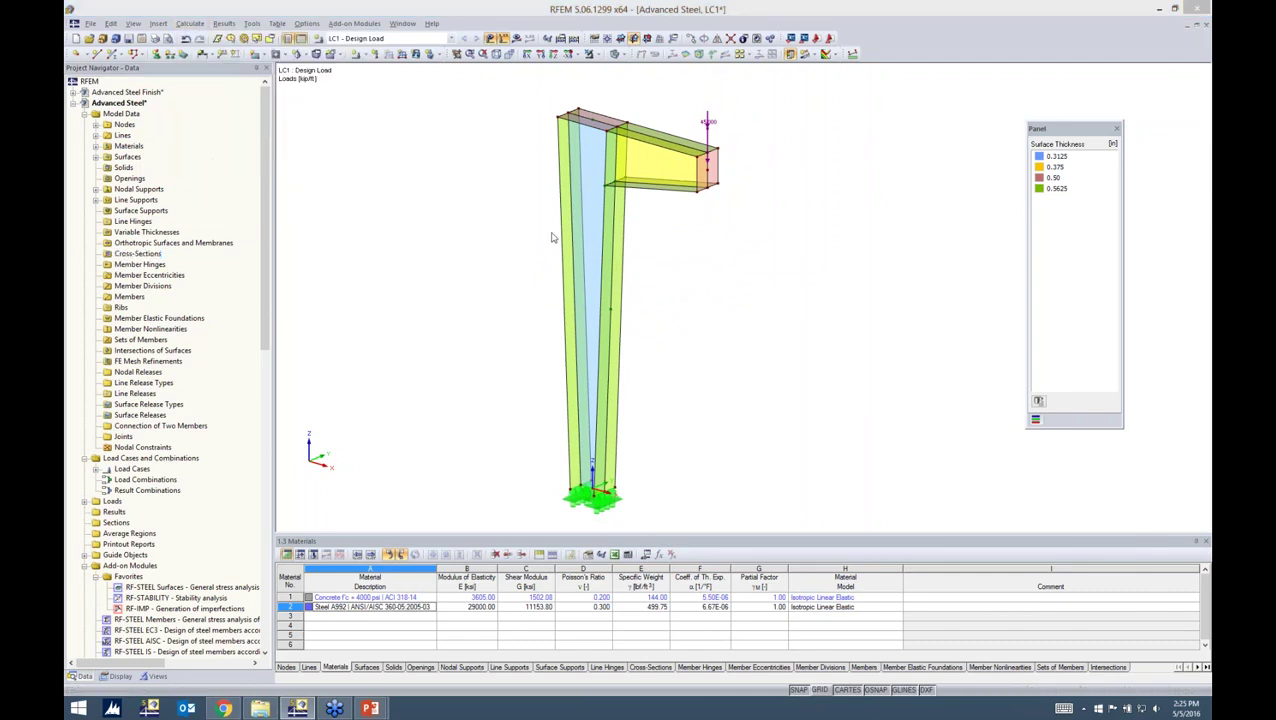
left_click_drag(809, 158, 813, 132)
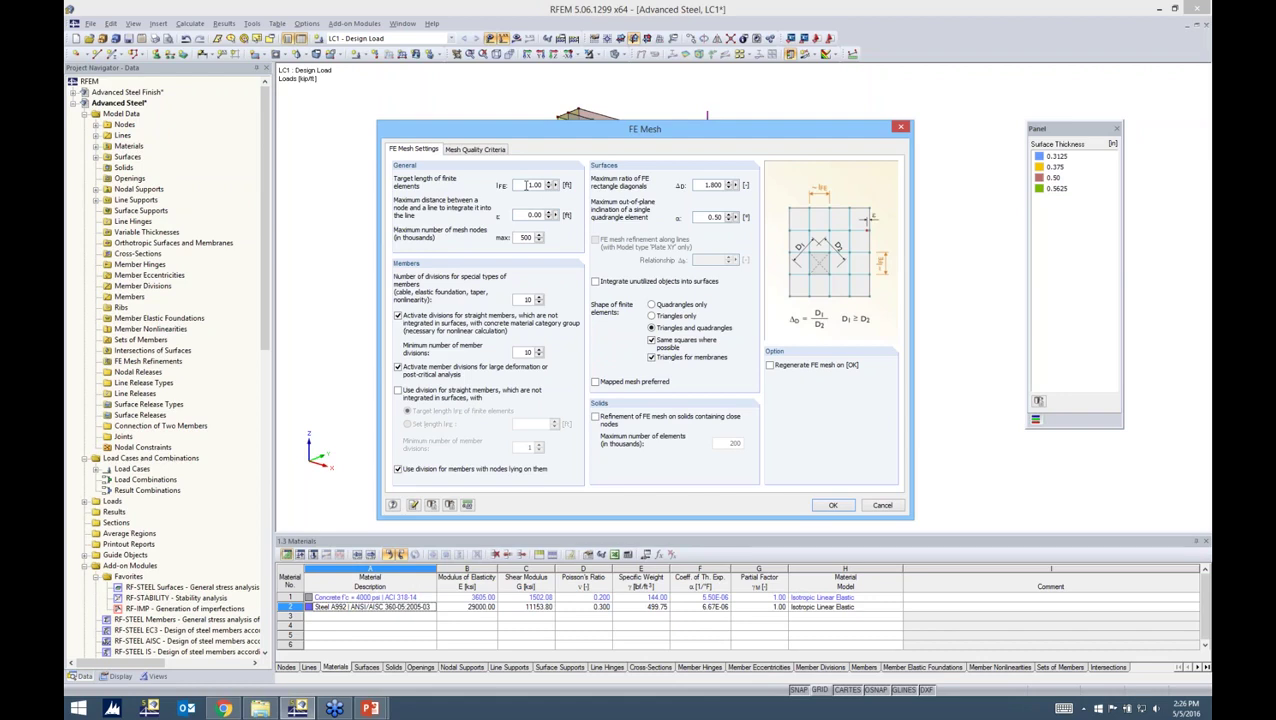
left_click_drag(527, 185, 576, 184)
left_click_drag(580, 133, 579, 215)
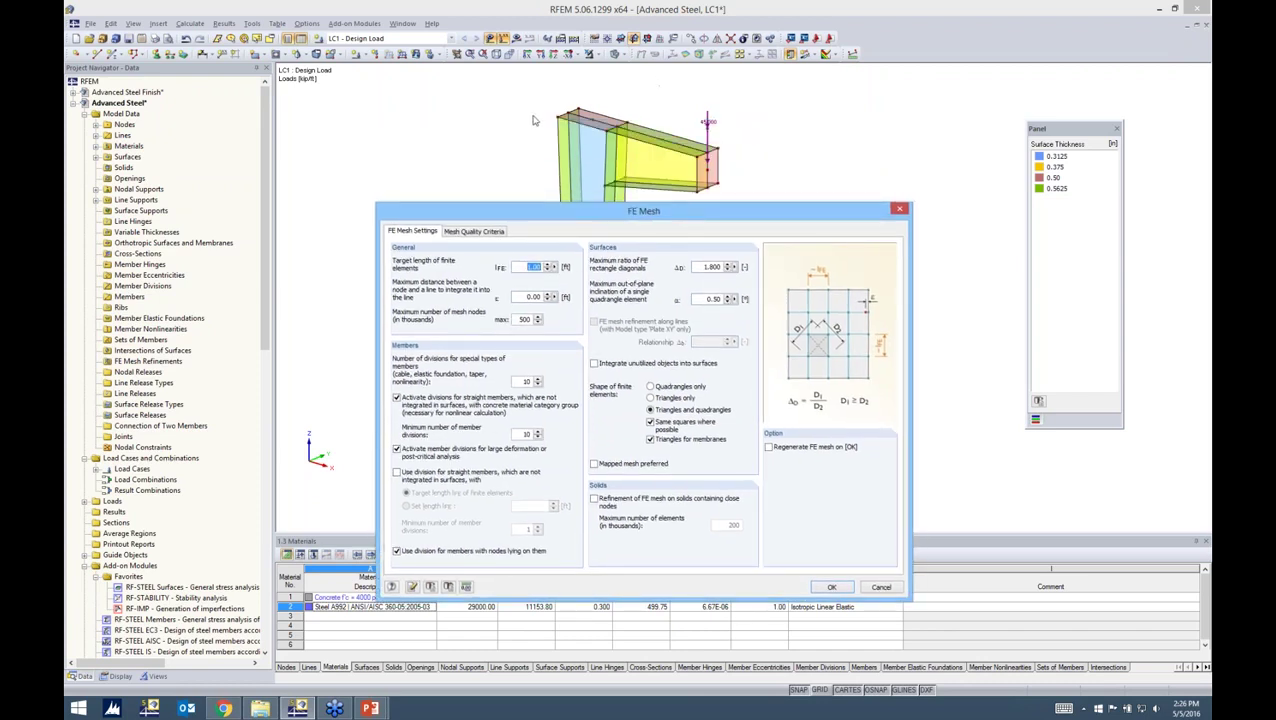
type("0.2")
left_click_drag(598, 213, 591, 145)
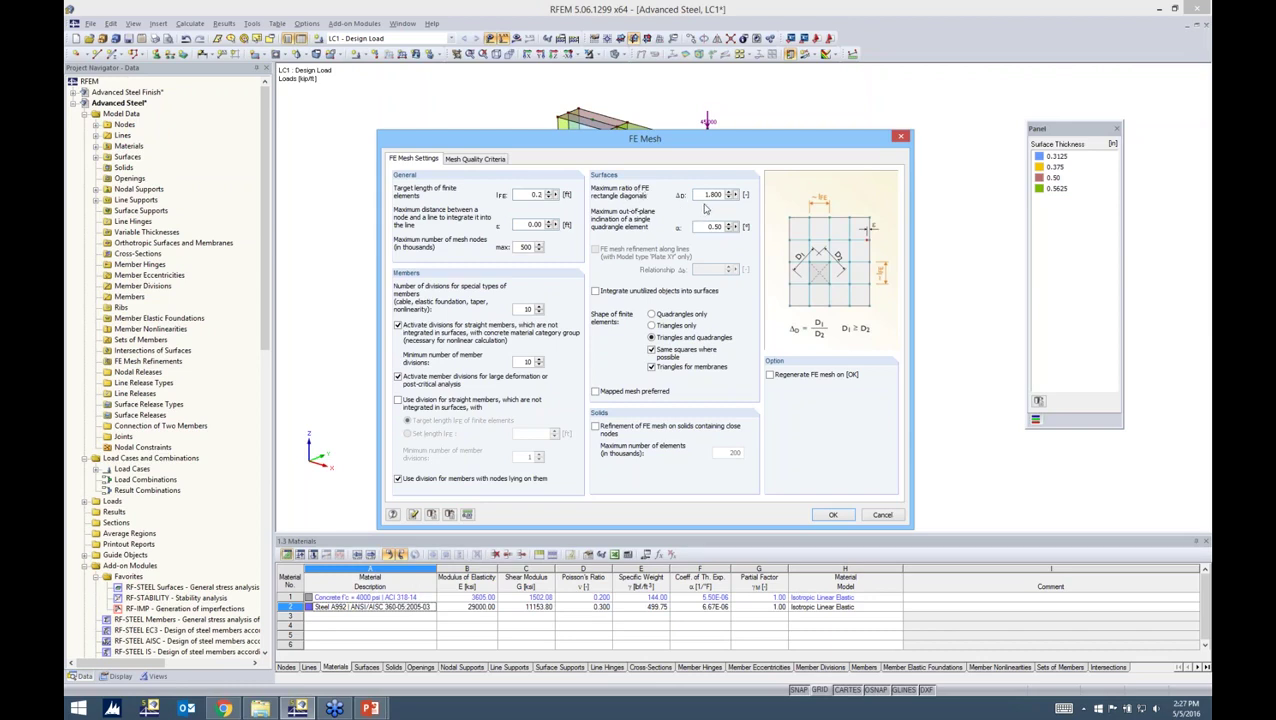
- Check the maximum ratio of rectangle diagonals, enable regeneration of the FE mesh, and accept the mesh settings
double_click(706, 196)
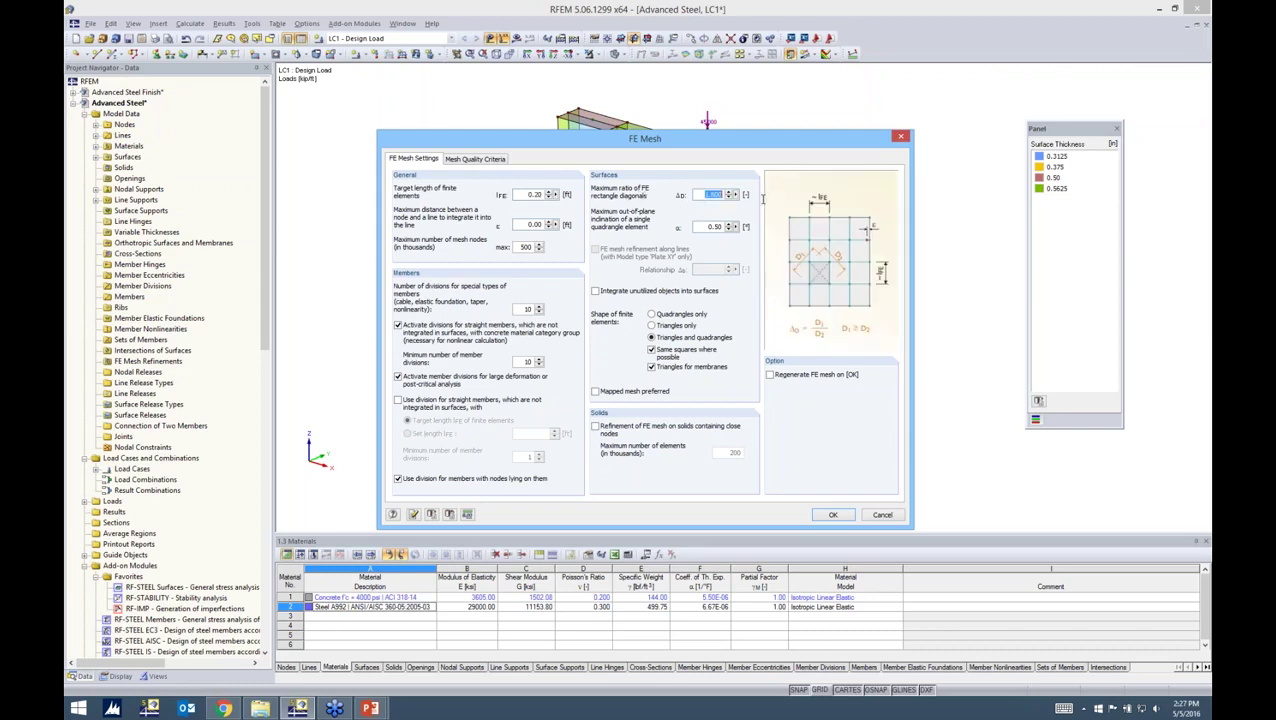
left_click(704, 195)
double_click(708, 194)
left_click(712, 194)
left_click(770, 376)
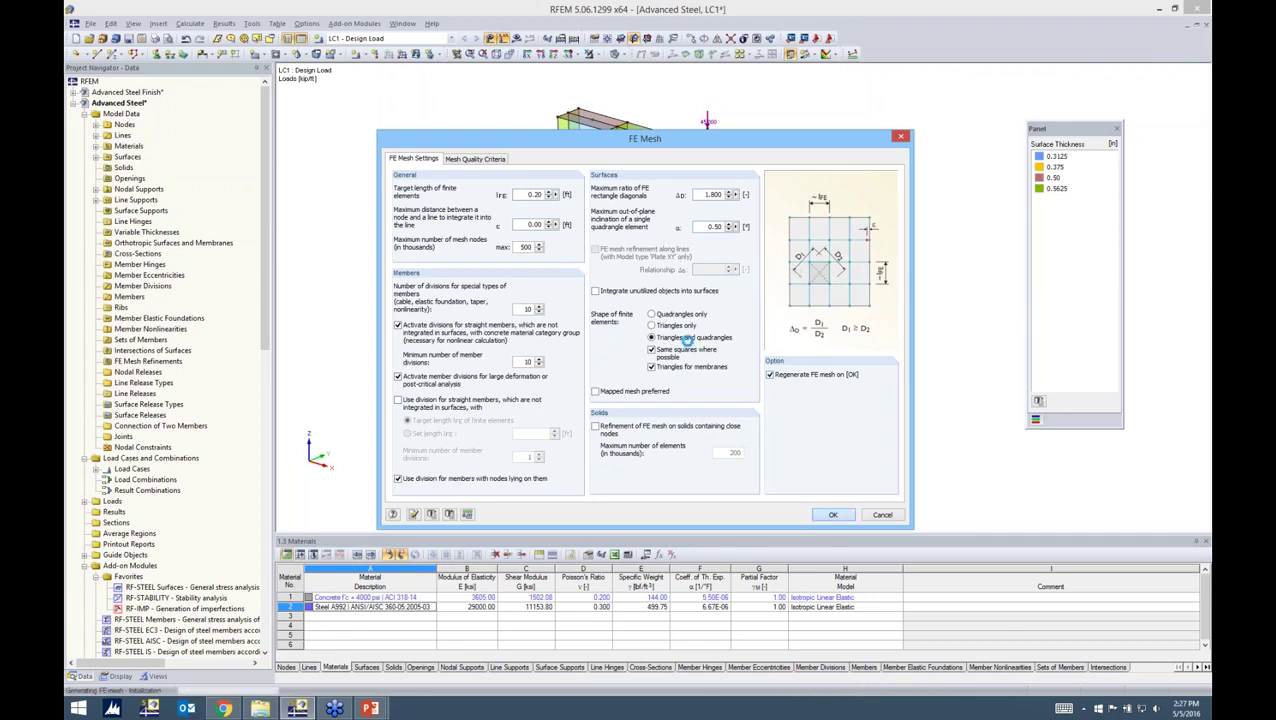
left_click(828, 514)
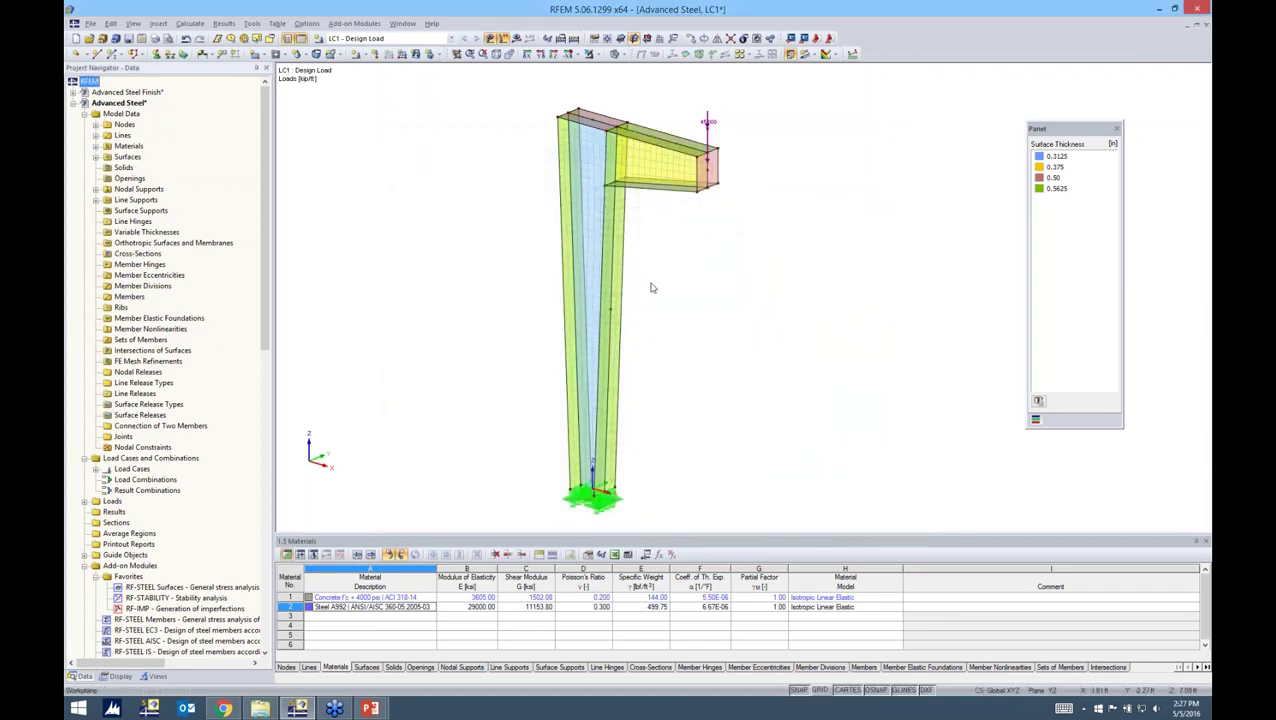
- Examine the generated FE mesh on the column and beam surfaces from several angles
mouse_move(650, 288)
middle_mouse_down("ctrl")
mouse_move(812, 239)
mouse_move(668, 271)
middle_mouse_up("ctrl")
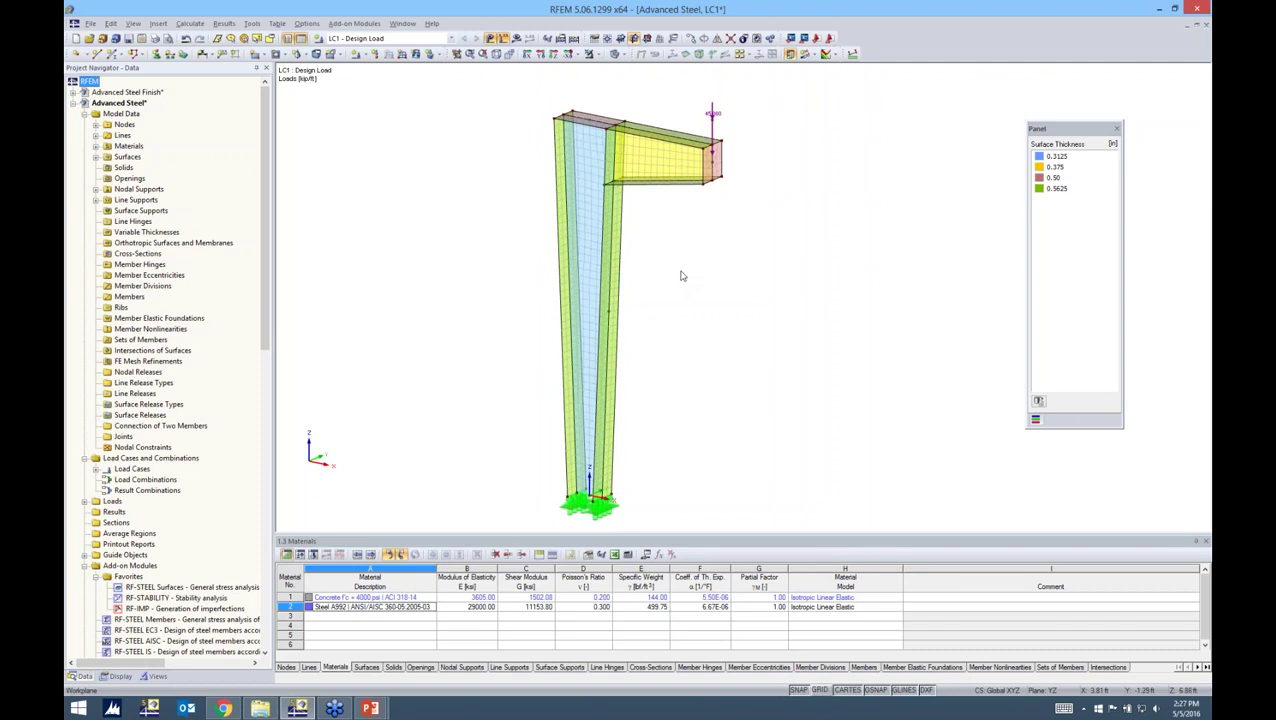
scroll(678, 211, "up", 3)
middle_click_drag(678, 211, 775, 195, "ctrl")
scroll(661, 250, "down", 3)
middle_click_drag(661, 250, 404, 262, "ctrl")
scroll(508, 262, "up", 2)
mouse_move(508, 262)
middle_mouse_down("ctrl")
mouse_move(812, 333)
mouse_move(715, 405)
mouse_move(643, 260)
middle_mouse_up("ctrl")
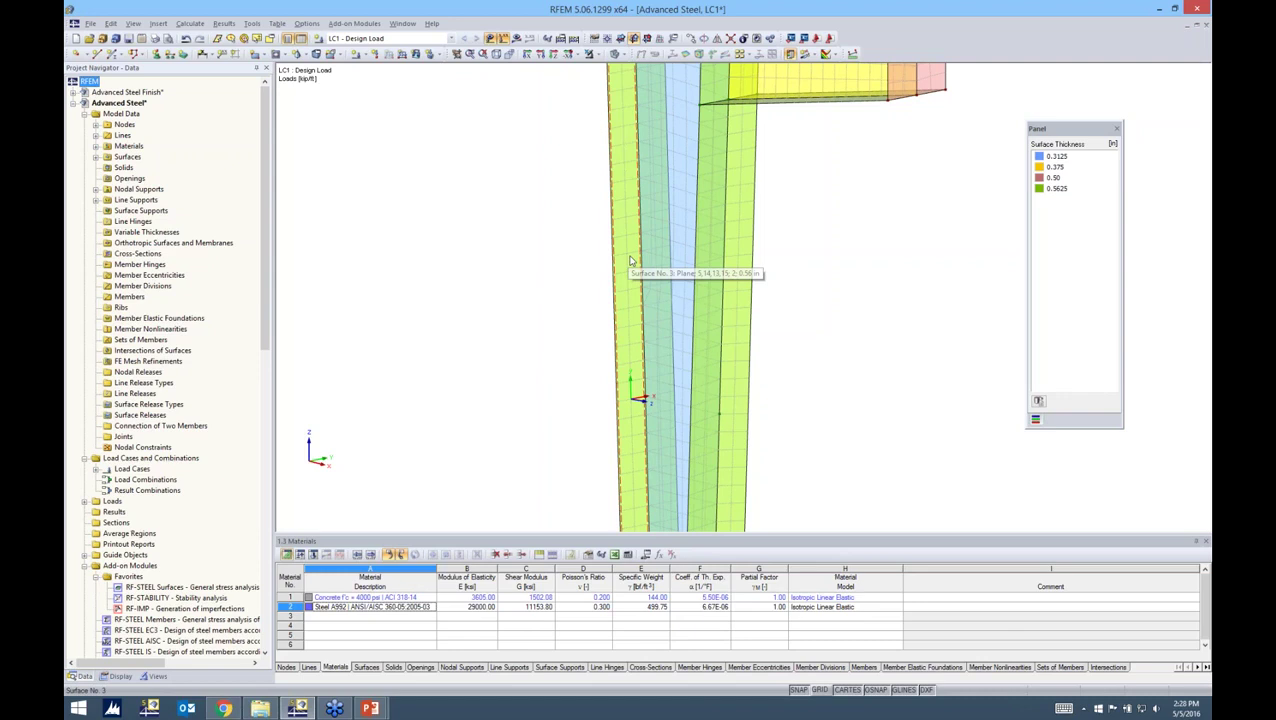
- Apply a new surface FE mesh refinement with a 0.05 ft target length to the column's outer flange, surface 3
double_click(631, 261)
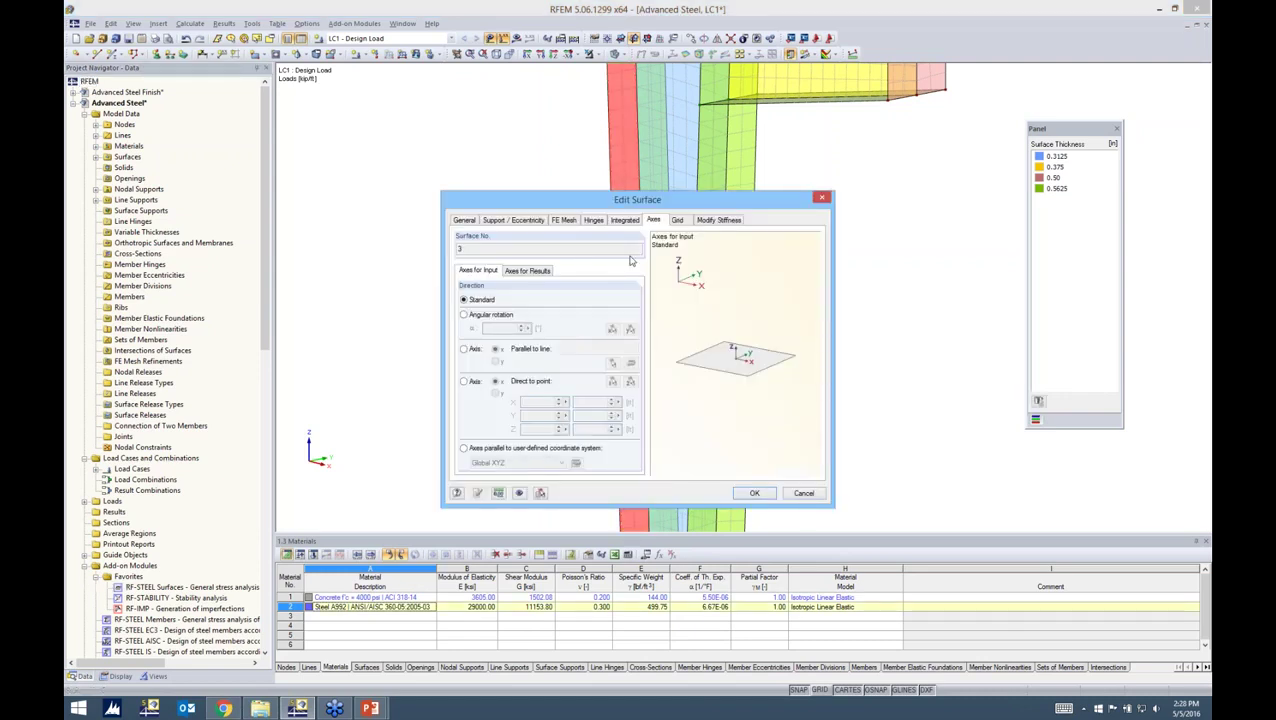
left_click(566, 221)
left_click_drag(578, 200, 580, 180)
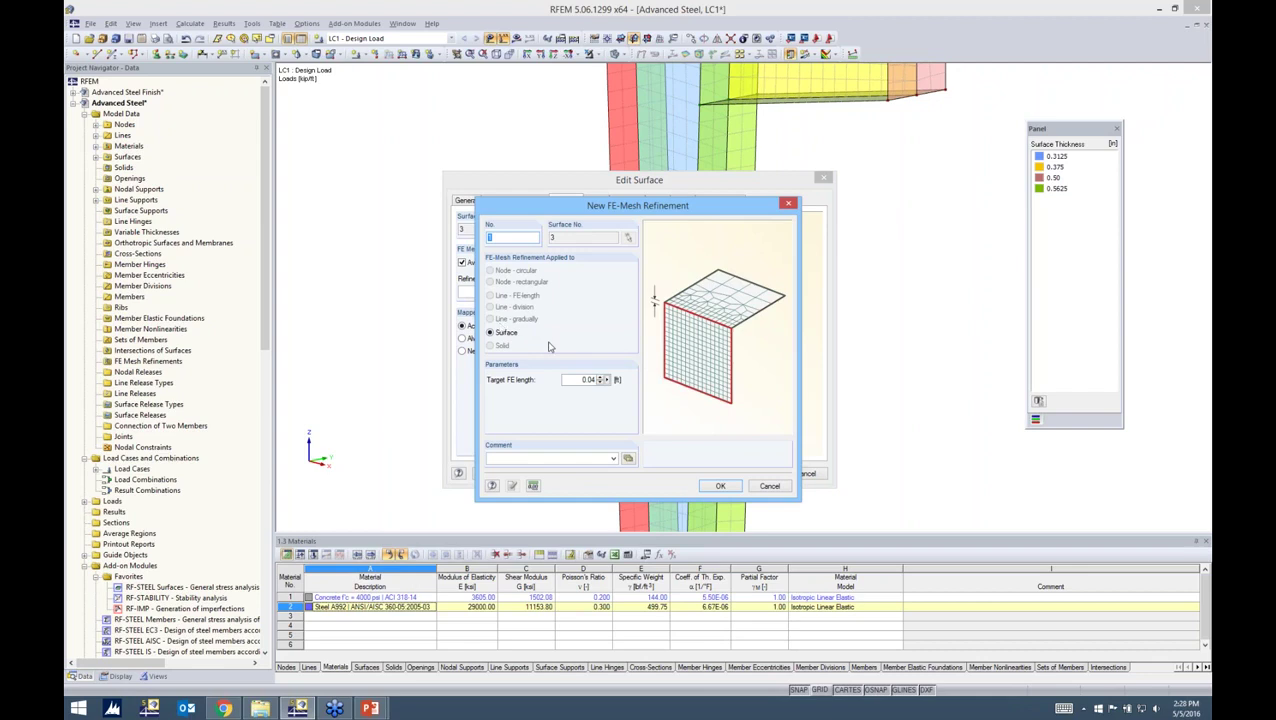
double_click(588, 379)
type("0.05")
left_click(717, 486)
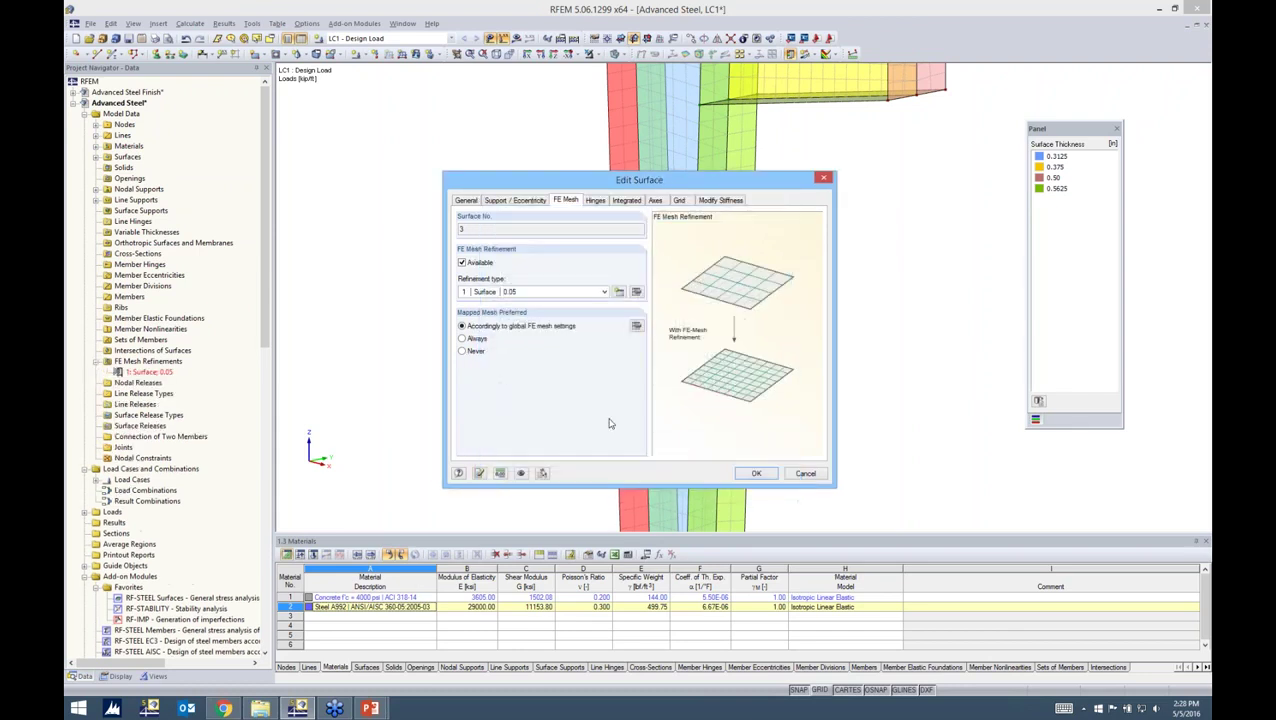
left_click(755, 474)
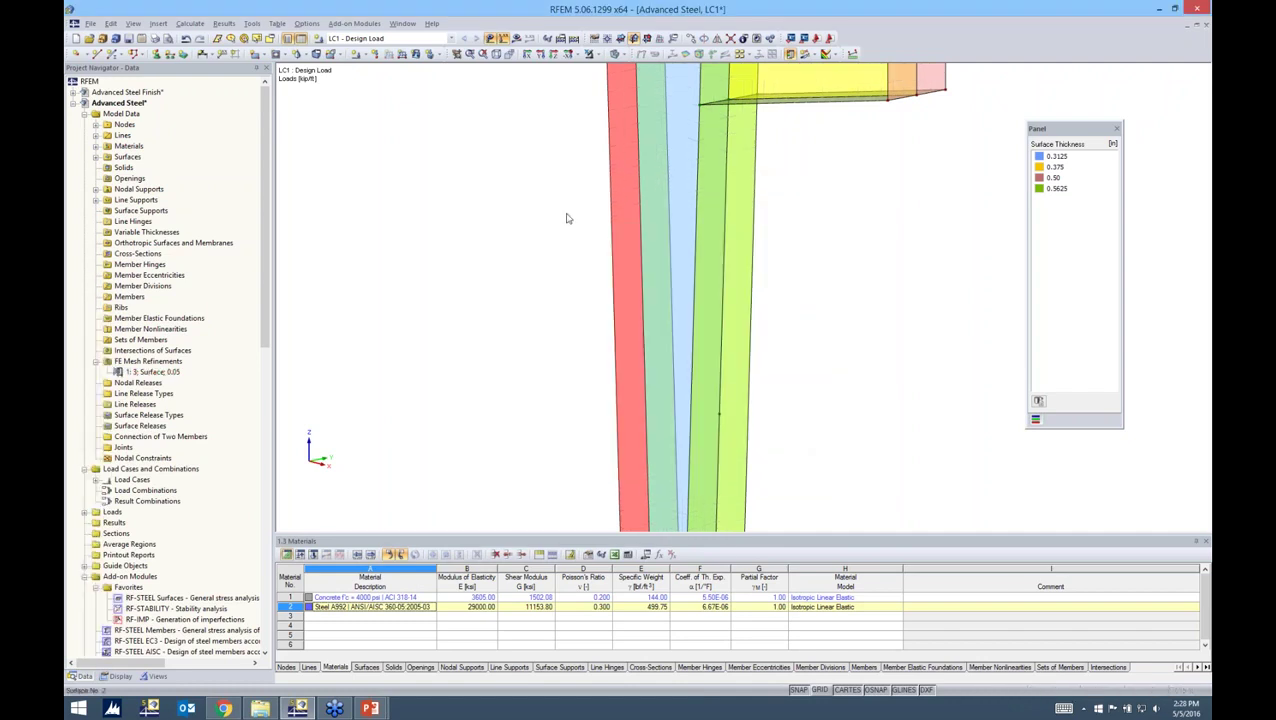
- Regenerate the FE mesh with the outer flange refinement included
left_click(190, 23)
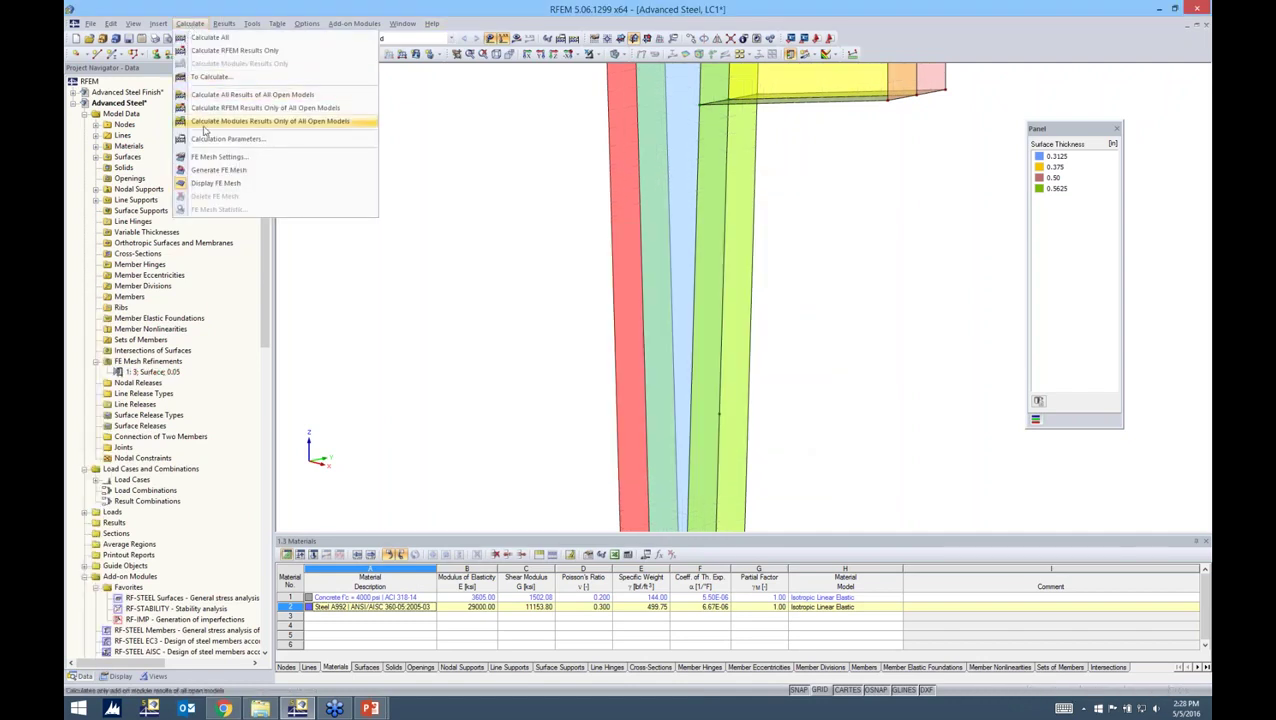
left_click(212, 170)
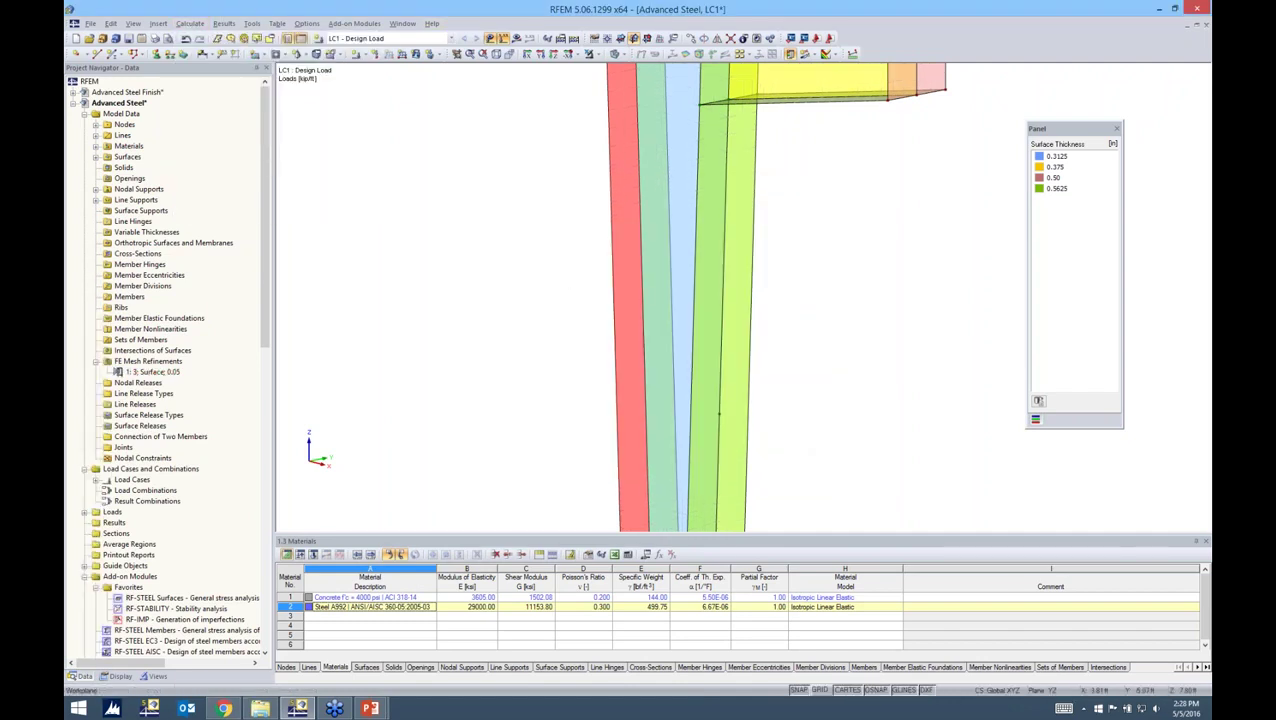
scroll(634, 273, "up", 5)
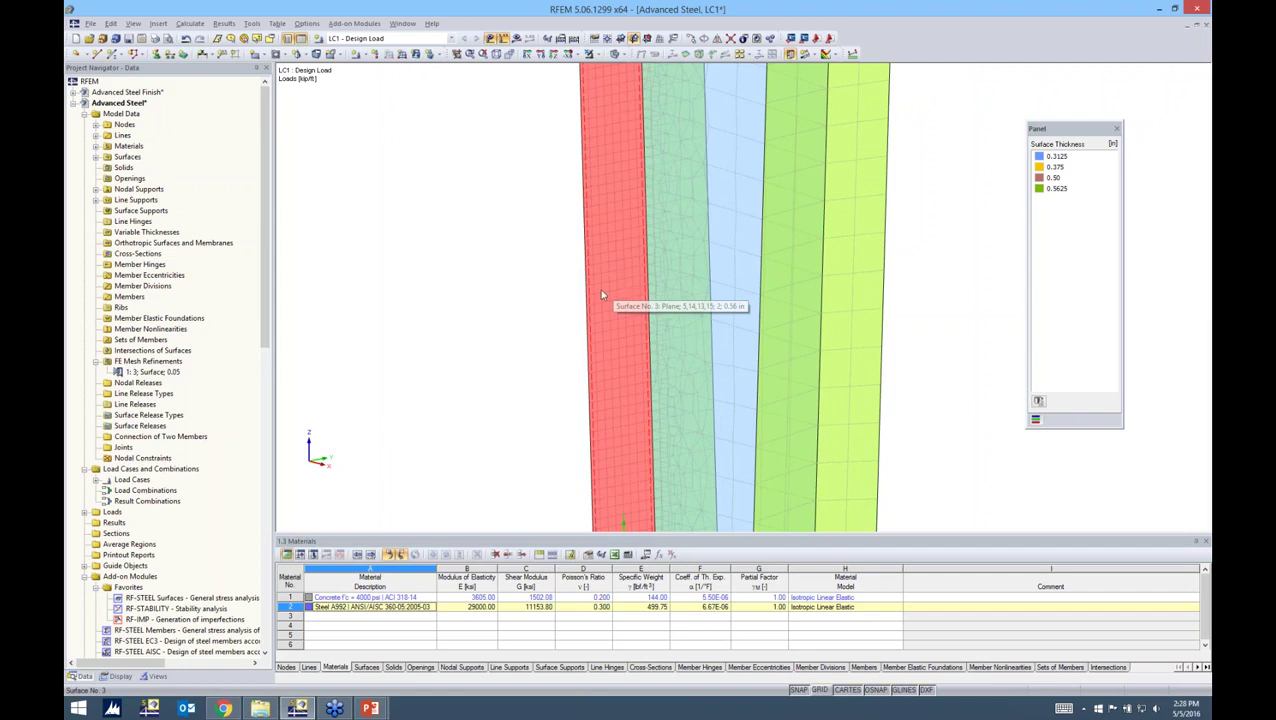
- Examine the mesh transition from the refined outer flange into the column web and adjacent surfaces
middle_click_drag(538, 297, 763, 342, "ctrl")
left_click(517, 256)
left_click(610, 318)
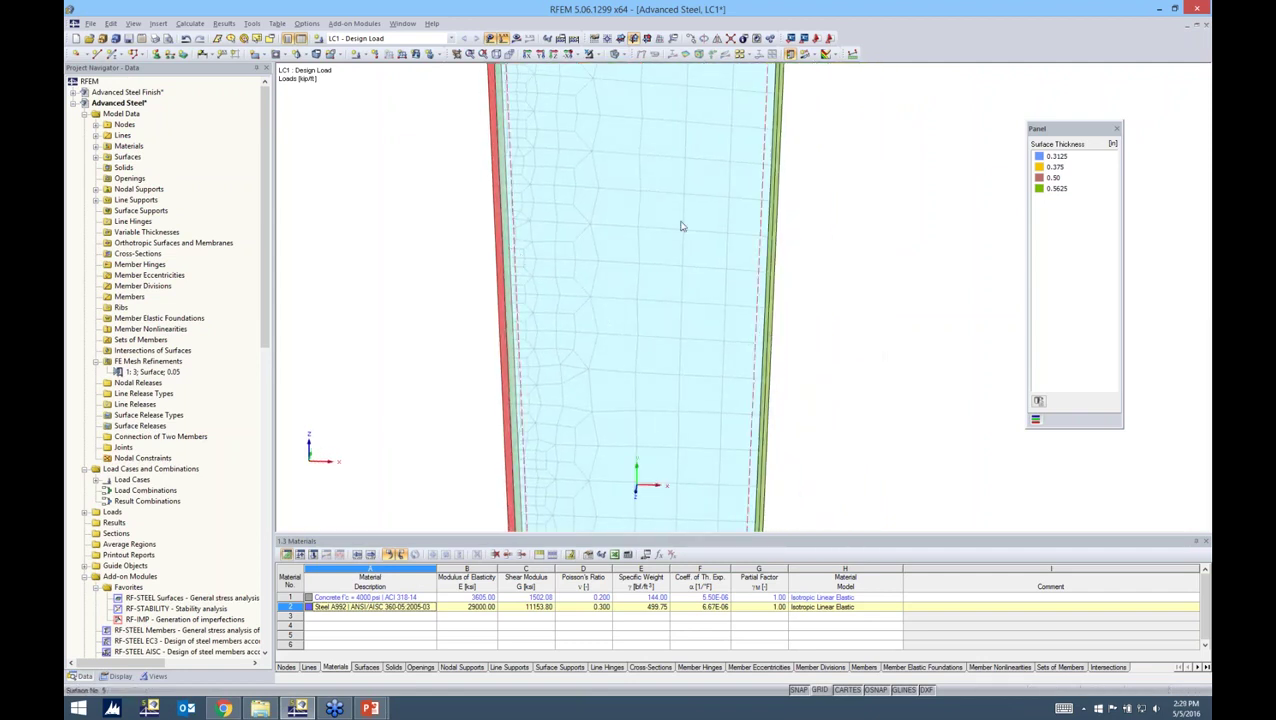
left_click(456, 280)
middle_click_drag(456, 280, 570, 312, "ctrl")
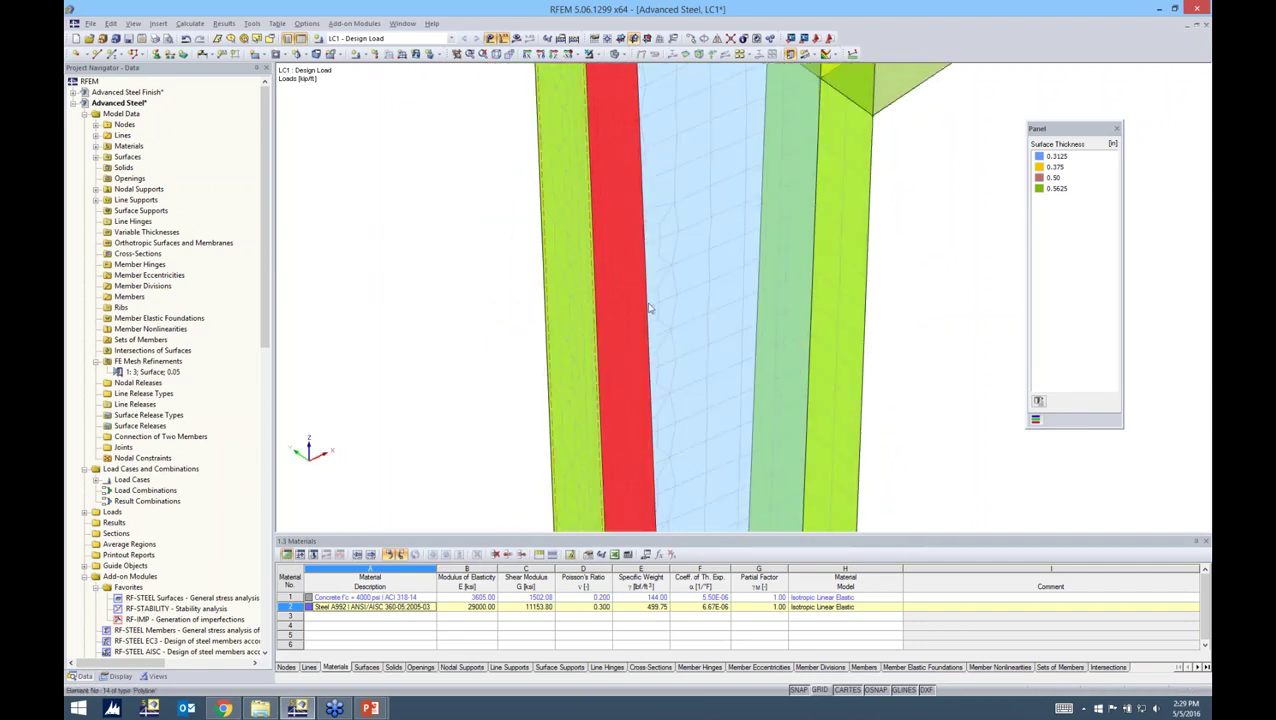
scroll(793, 301, "down", 4)
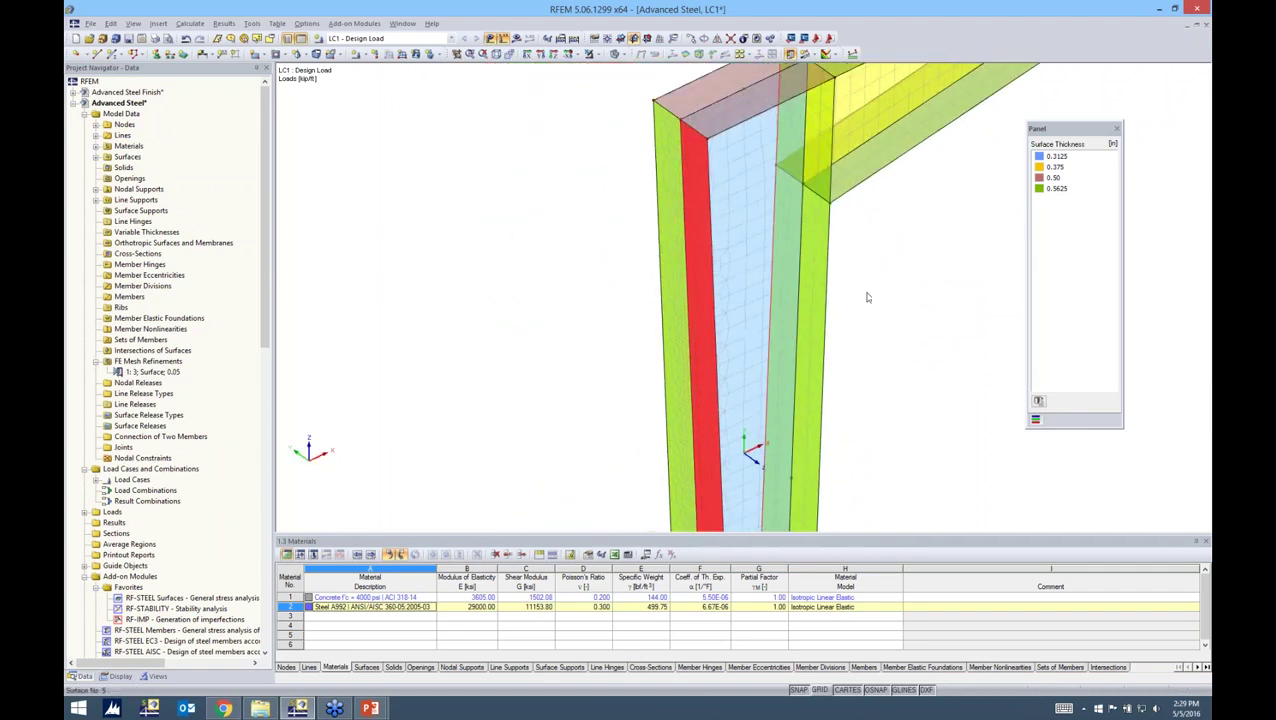
middle_click_drag(870, 299, 780, 312, "ctrl")
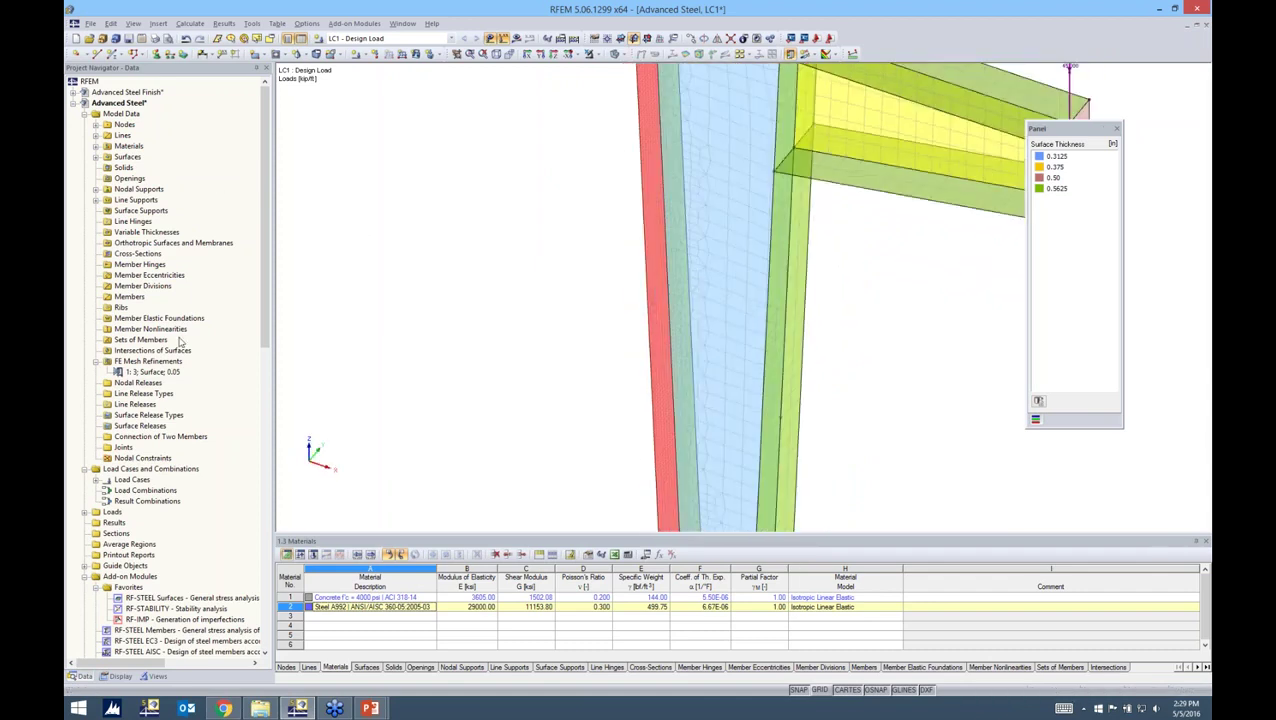
- Delete the 0.05 ft surface mesh refinement and generate the FE mesh again
left_click(159, 372)
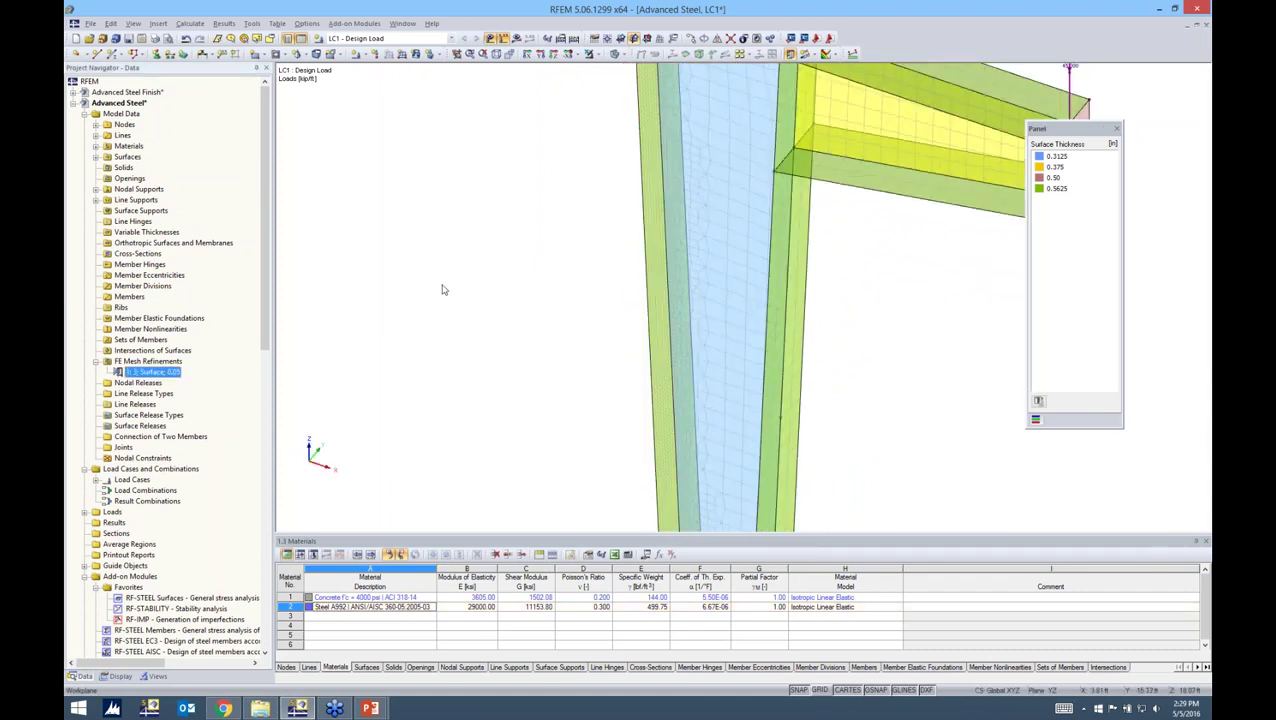
key("Delete")
left_click(190, 23)
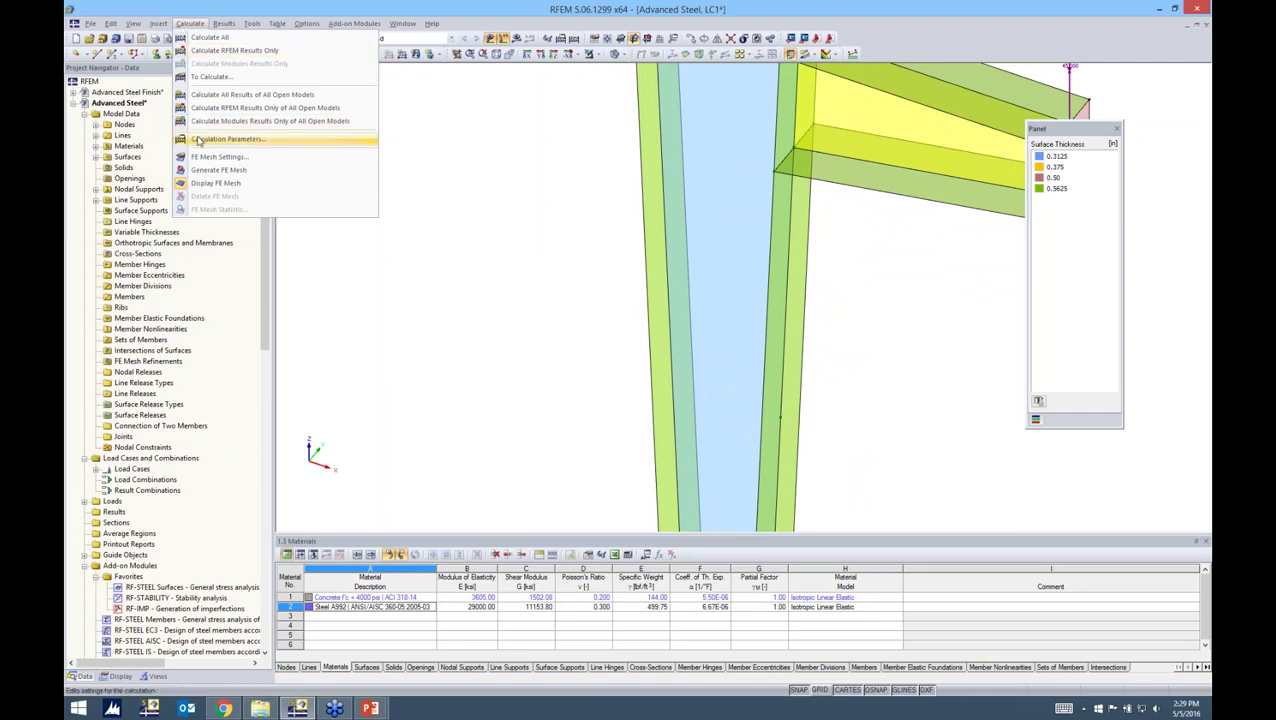
left_click(205, 170)
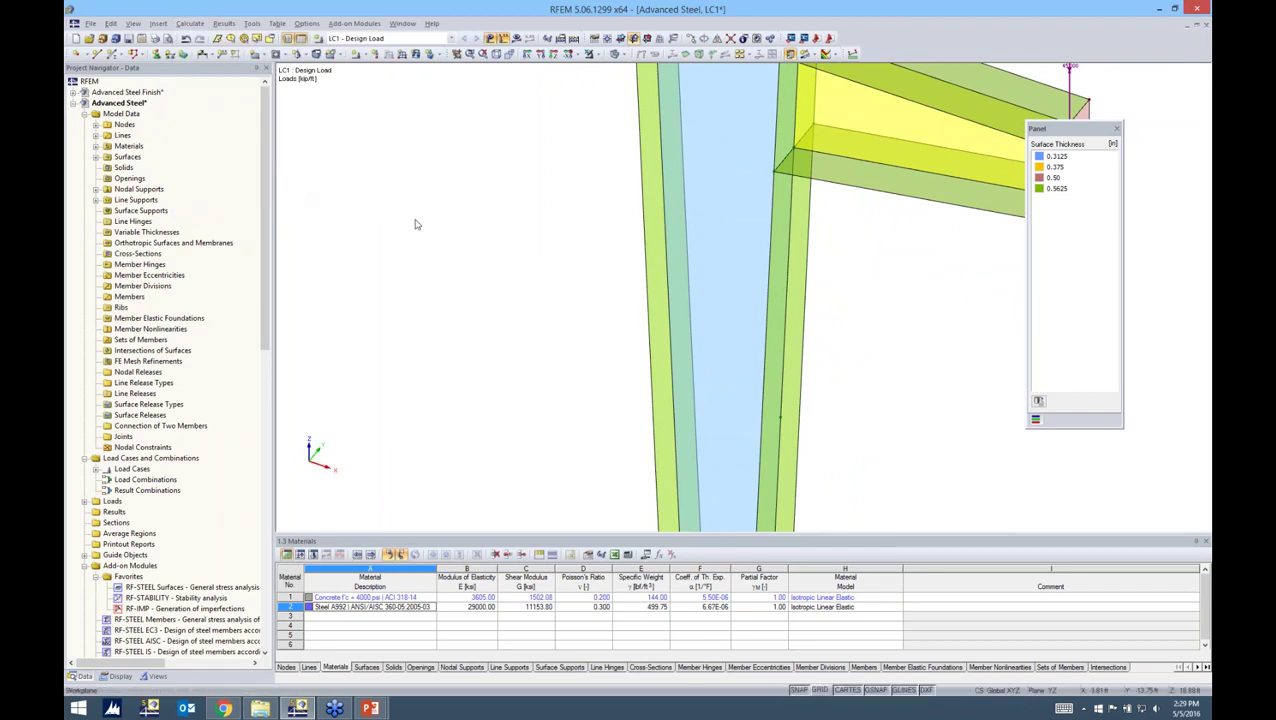
- Run the calculation for LC1 - Design Load to show its results on the model
middle_click_drag(626, 285, 727, 249, "ctrl")
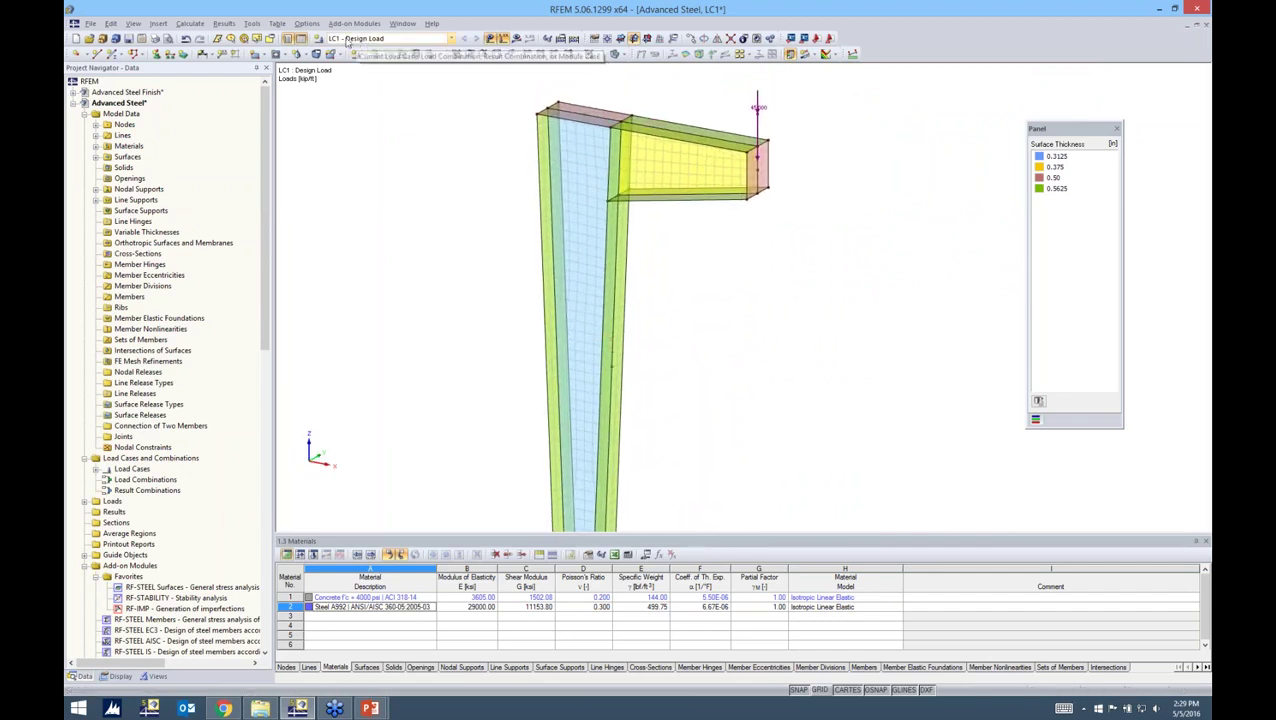
left_click(517, 38)
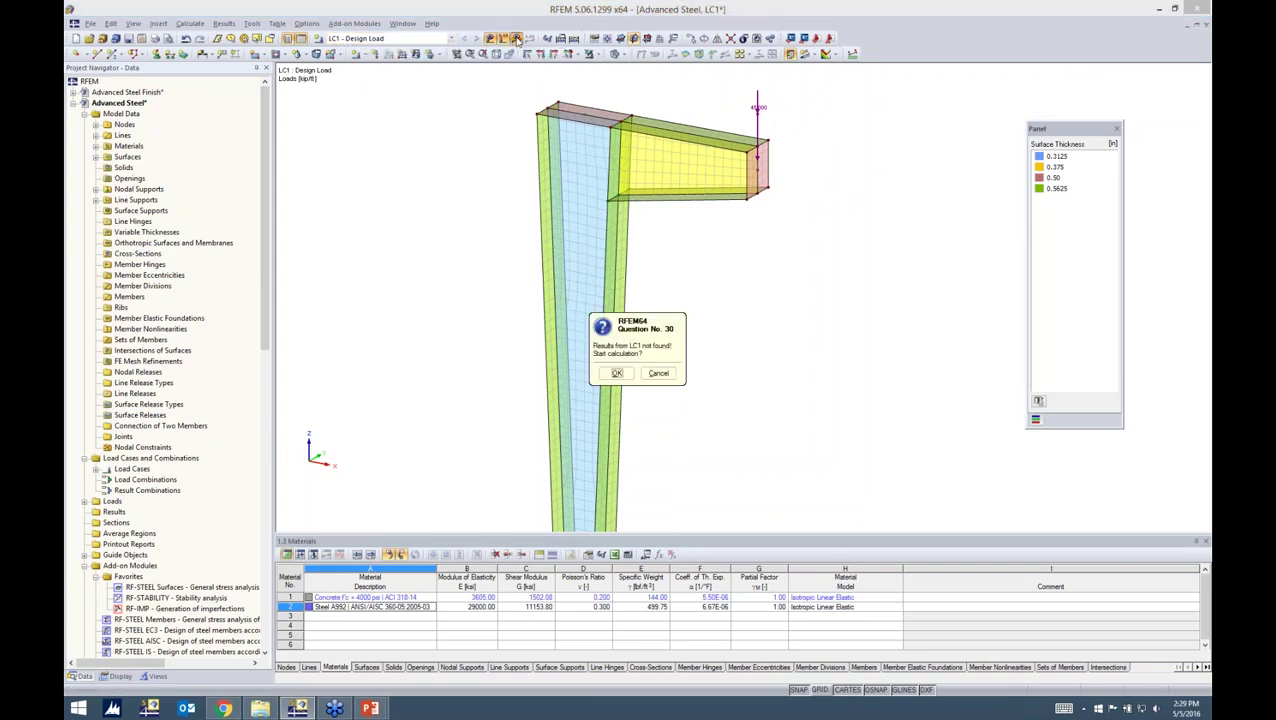
left_click(616, 374)
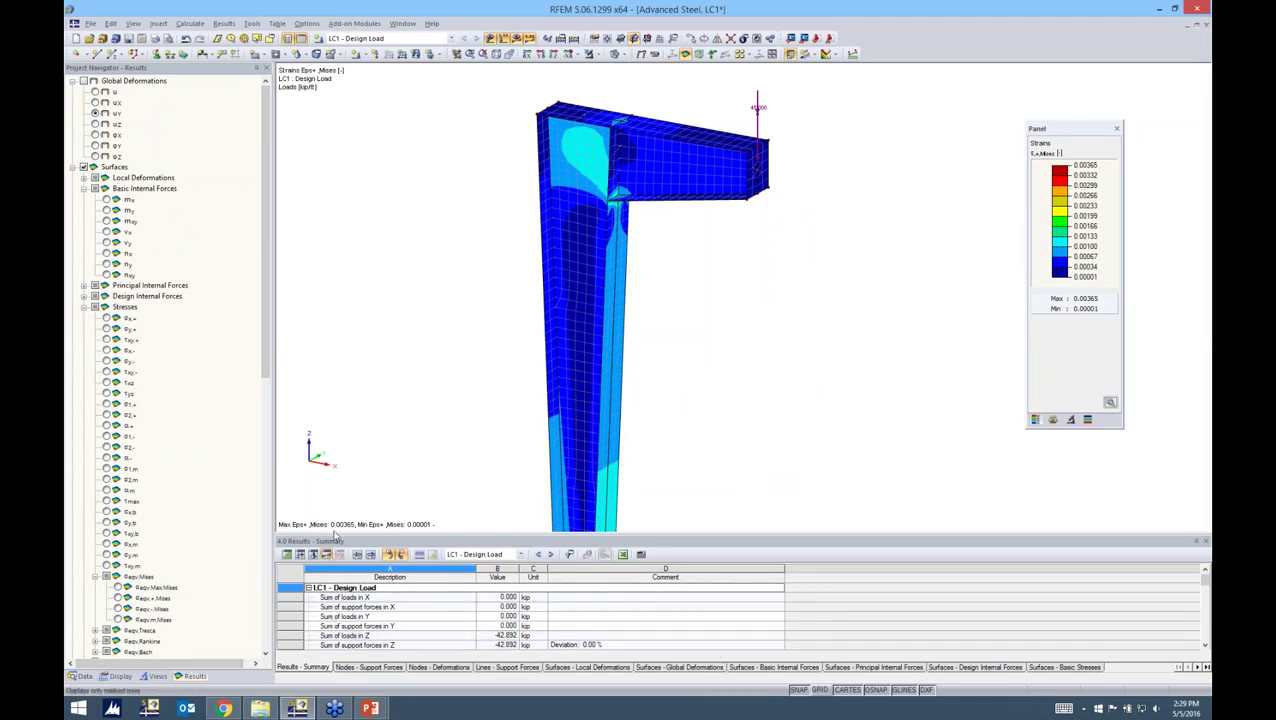
- View the global deformations of the whole structure, first the total u and after that the u-Y component
left_click(257, 271)
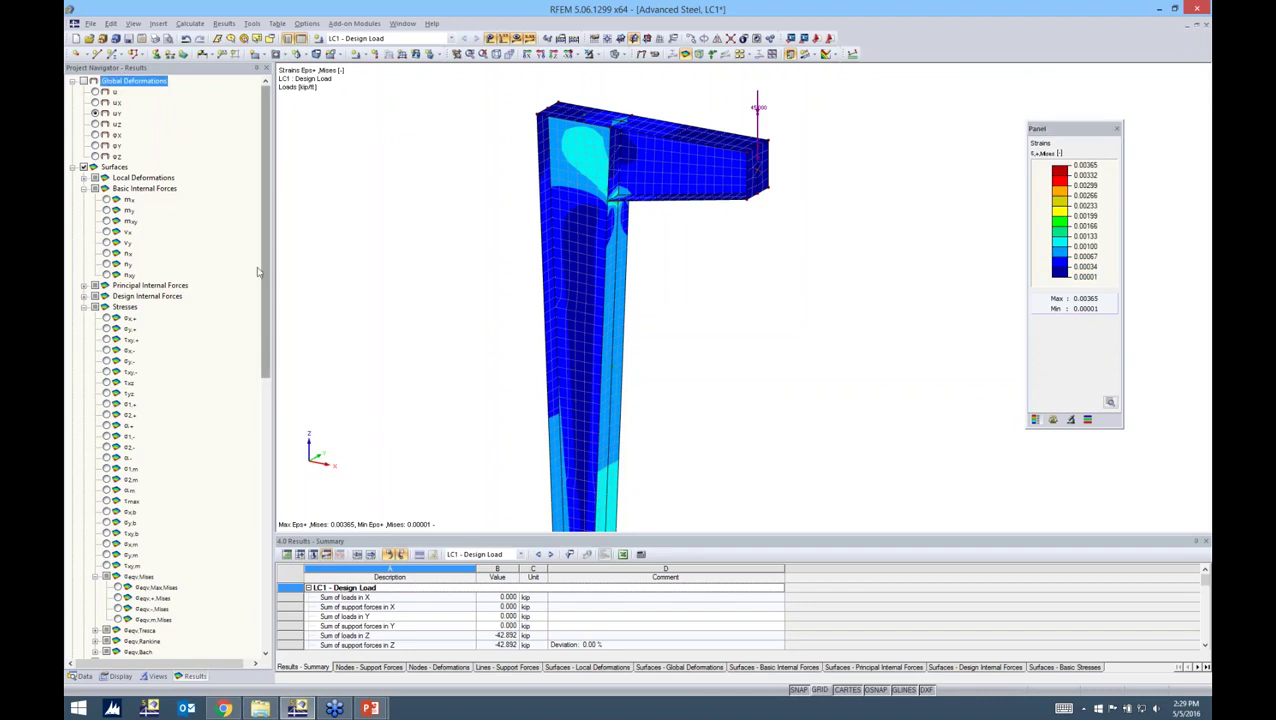
left_click(84, 80)
left_click(97, 92)
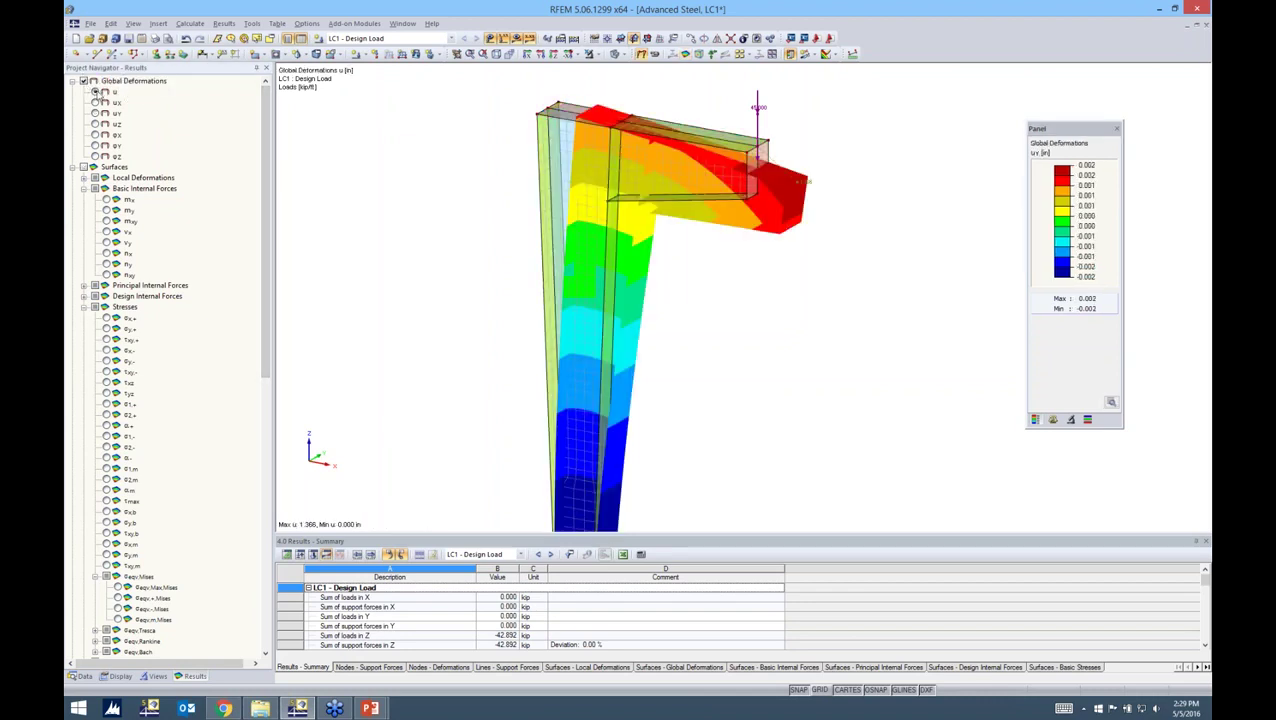
scroll(519, 206, "down", 2)
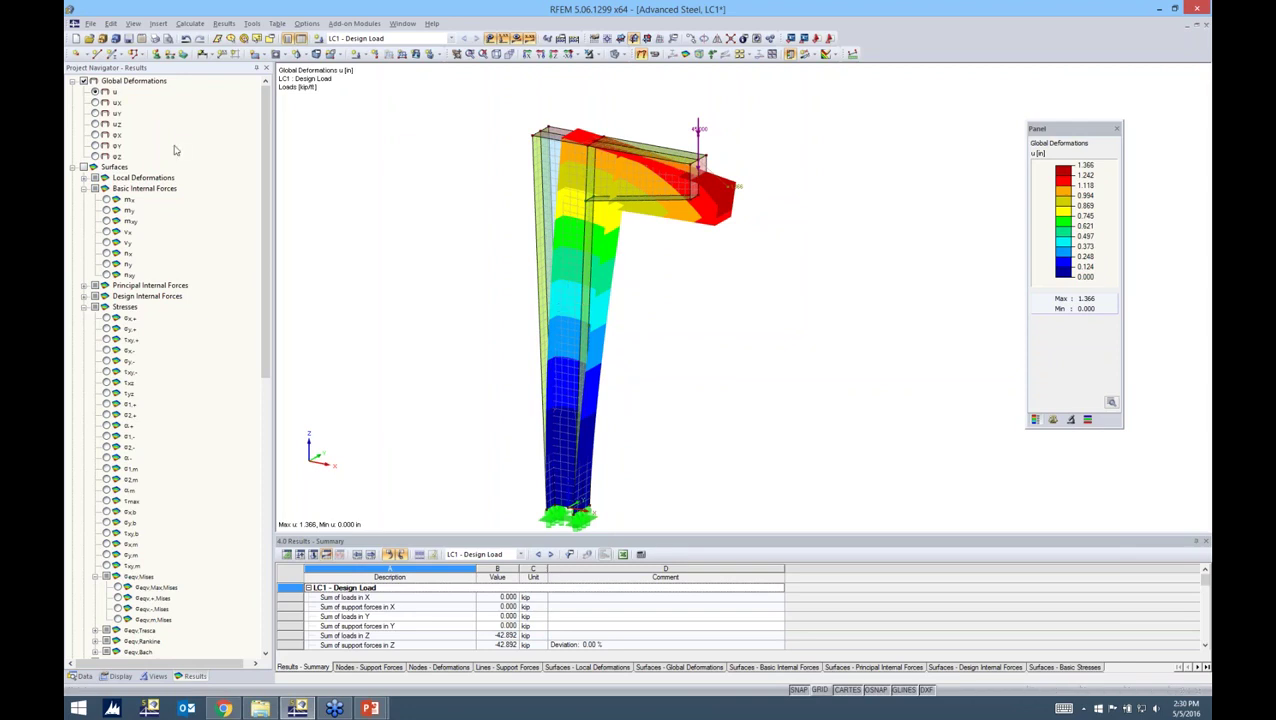
left_click(95, 115)
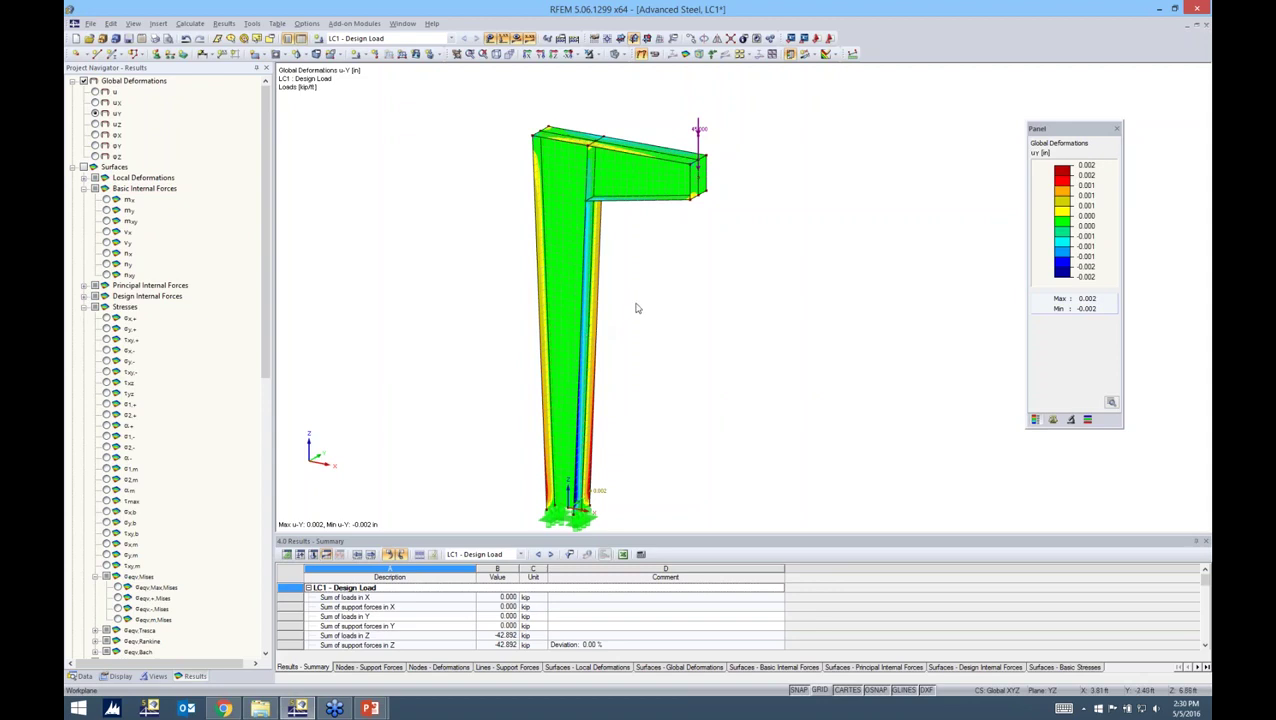
- Display the surfaces' basic internal force m-x and examine it closely where the beam meets the column
left_click(84, 168)
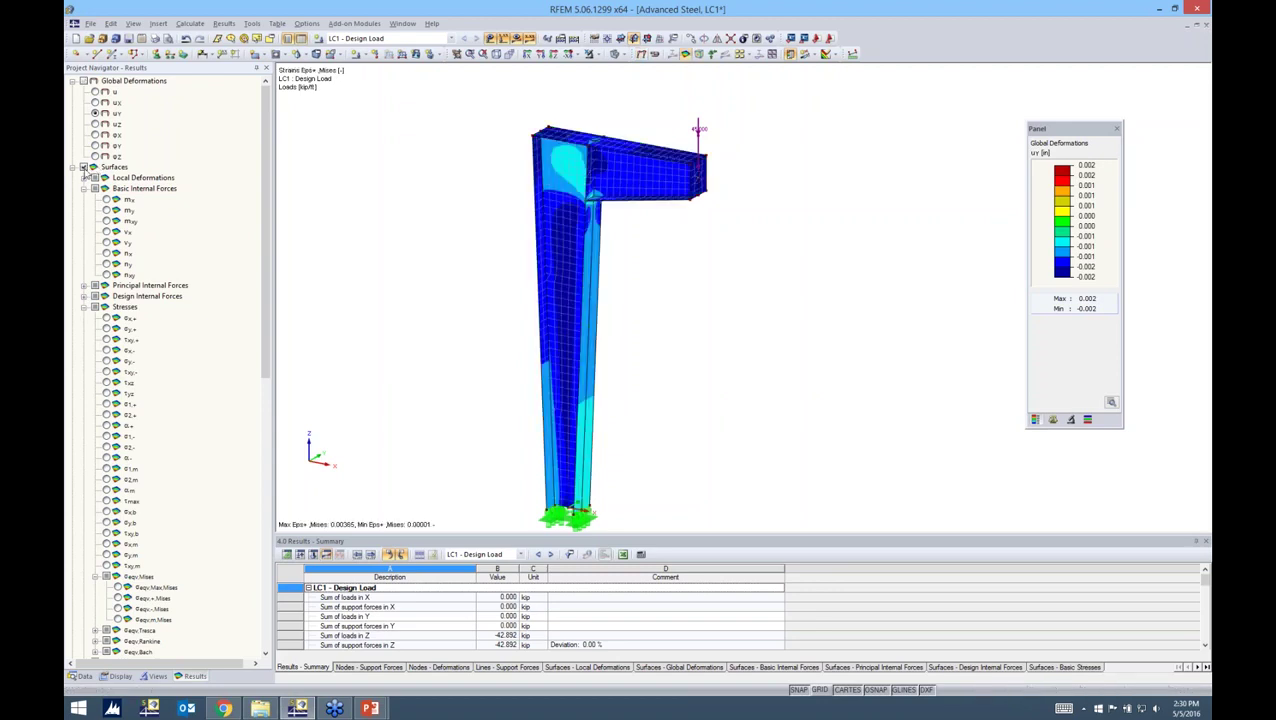
left_click(106, 200)
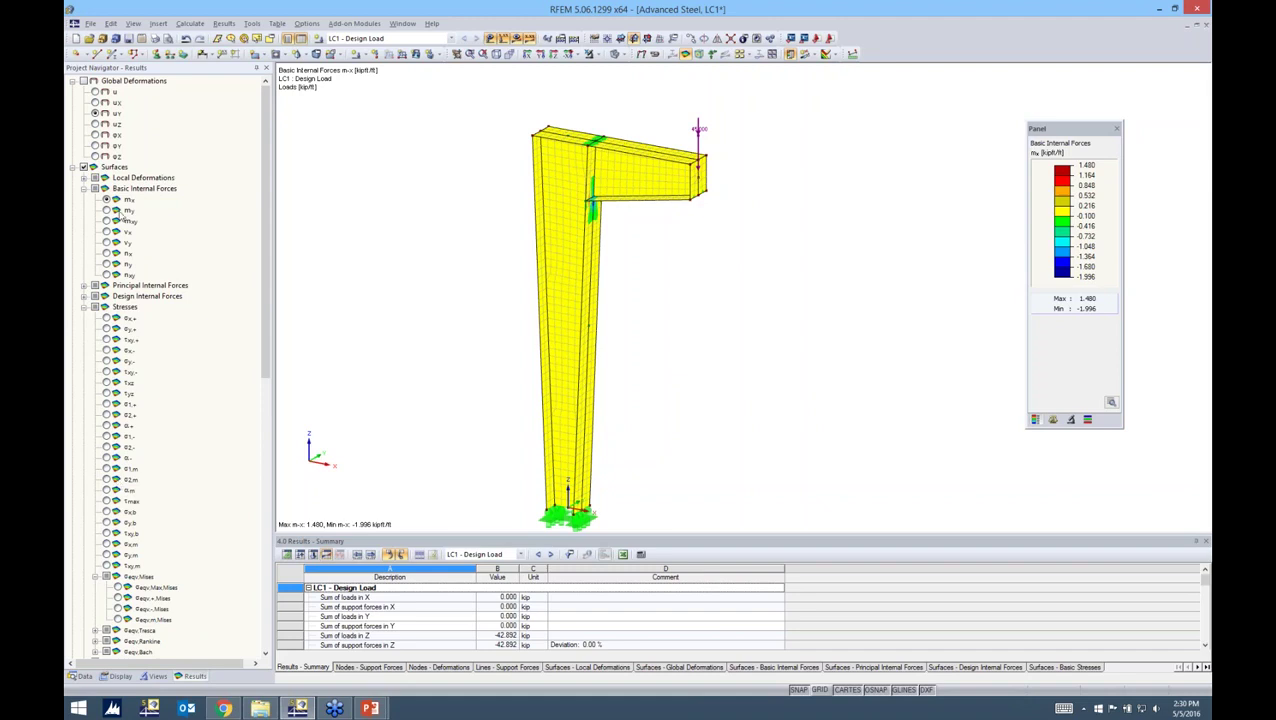
middle_click_drag(644, 279, 478, 210, "ctrl")
scroll(605, 201, "up", 5)
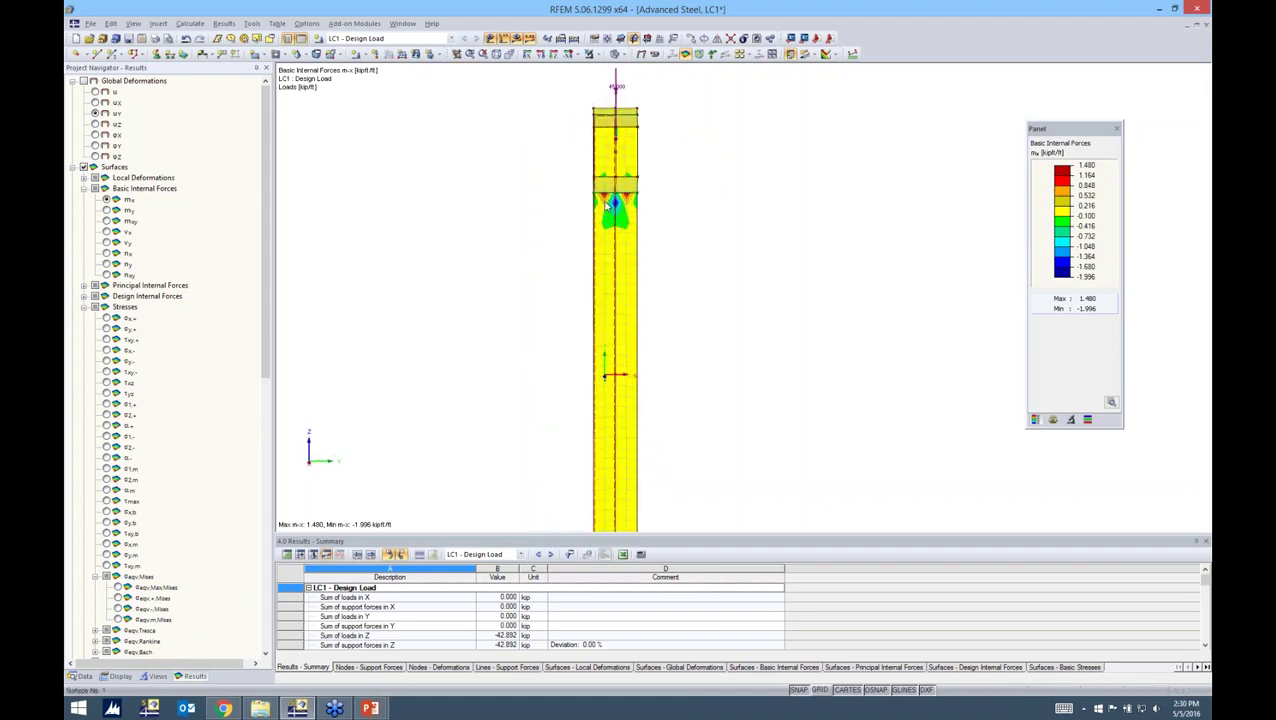
- View the surfaces' basic internal forces m-y, v-x and m-xy in turn around the beam-to-column connection
left_click(107, 210)
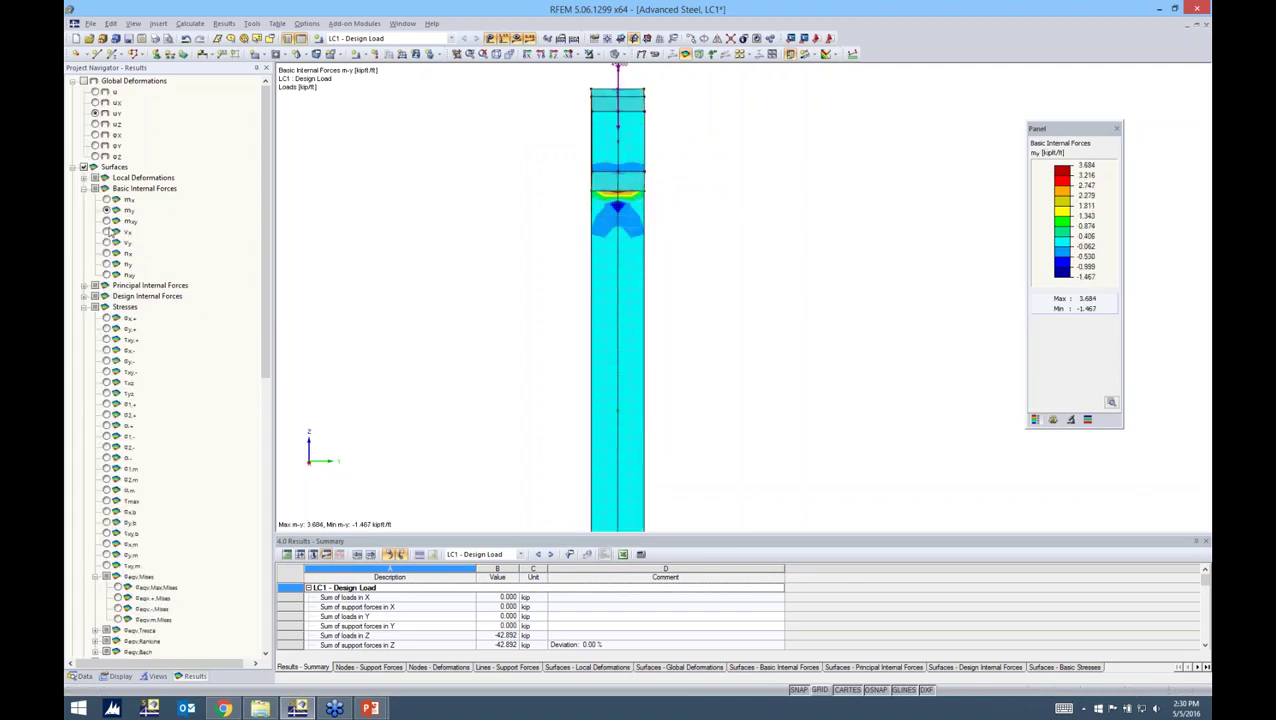
left_click(107, 231)
middle_click_drag(675, 228, 698, 248, "ctrl")
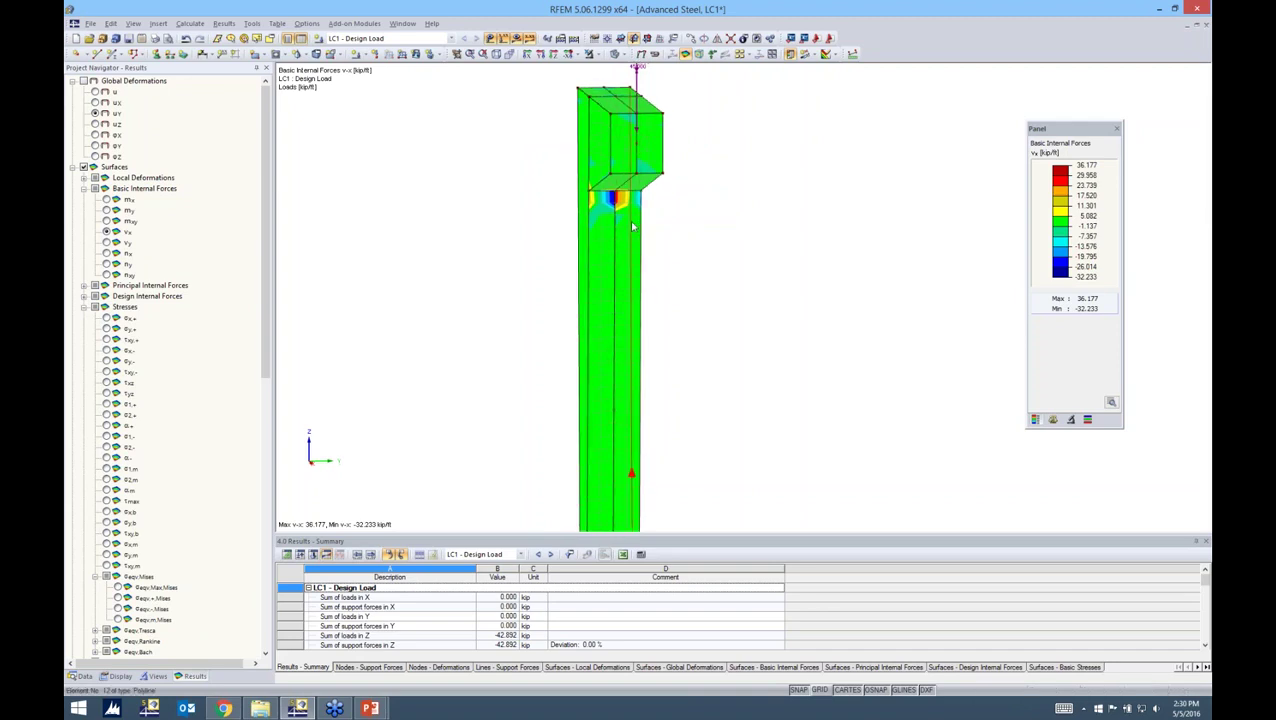
left_click(107, 221)
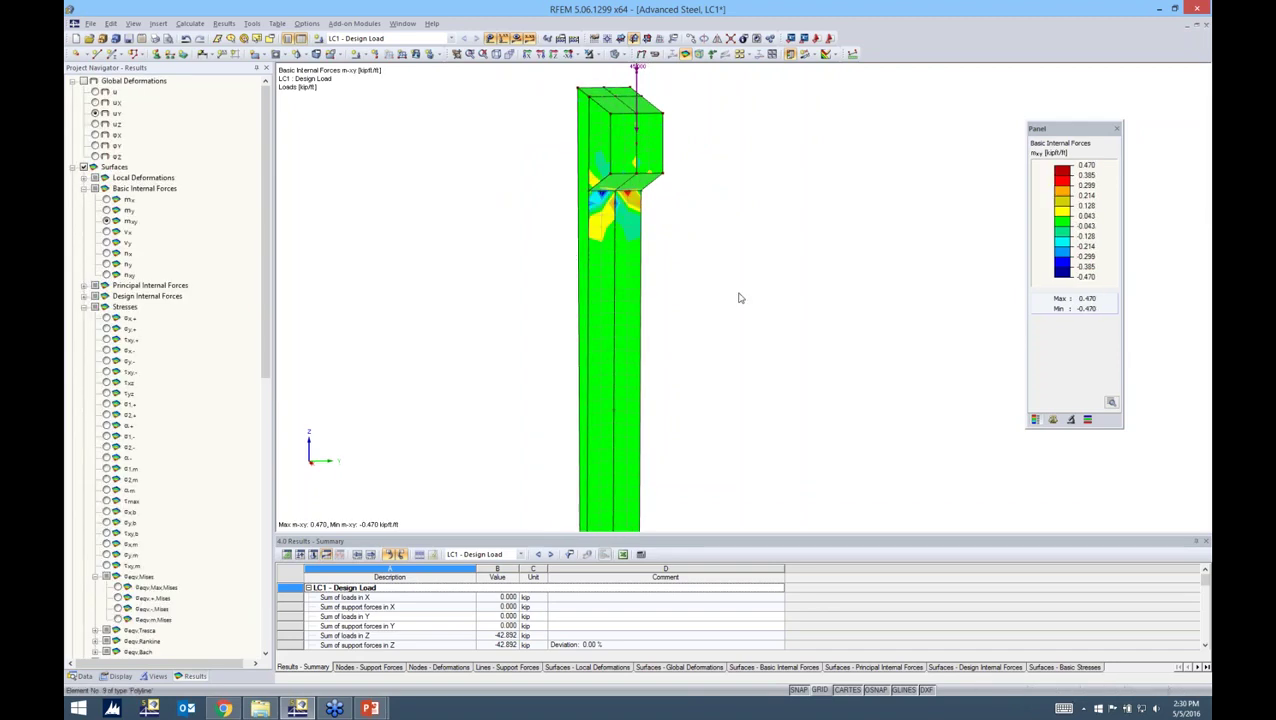
middle_click_drag(680, 247, 828, 256, "ctrl")
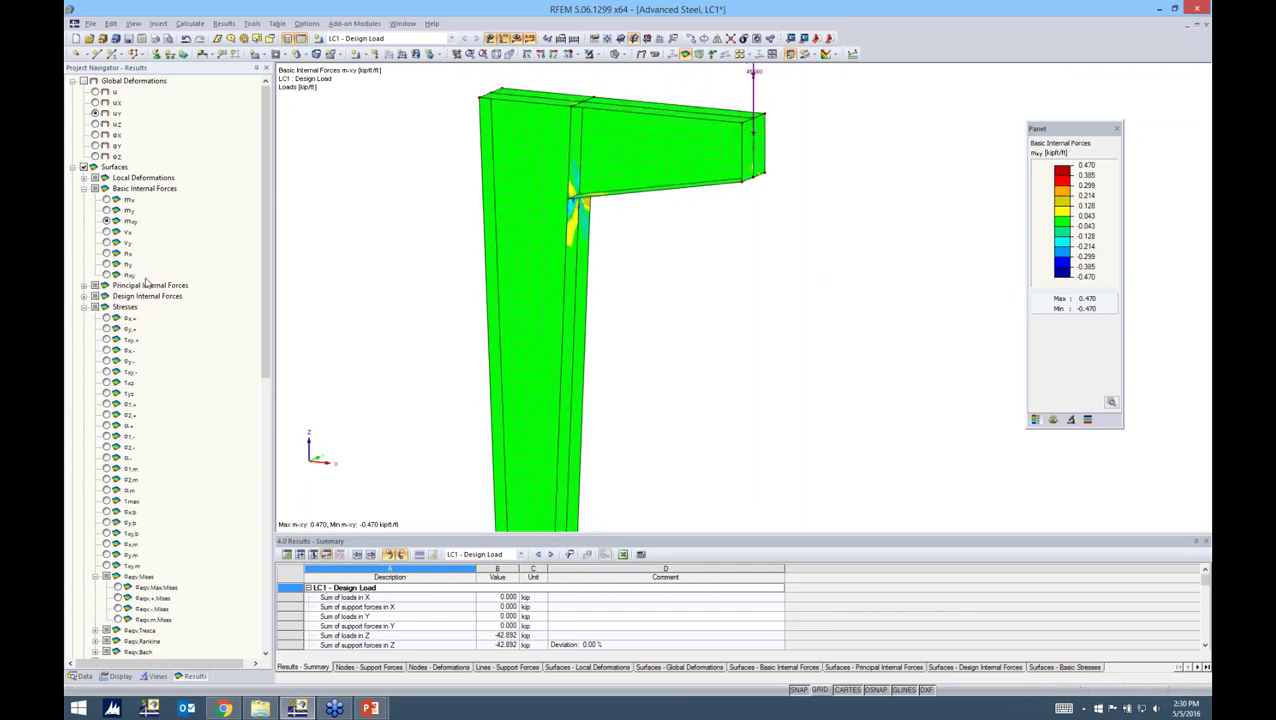
- Display the surfaces' basic internal force n-y and examine its distribution over the whole column down to the supports
left_click(107, 264)
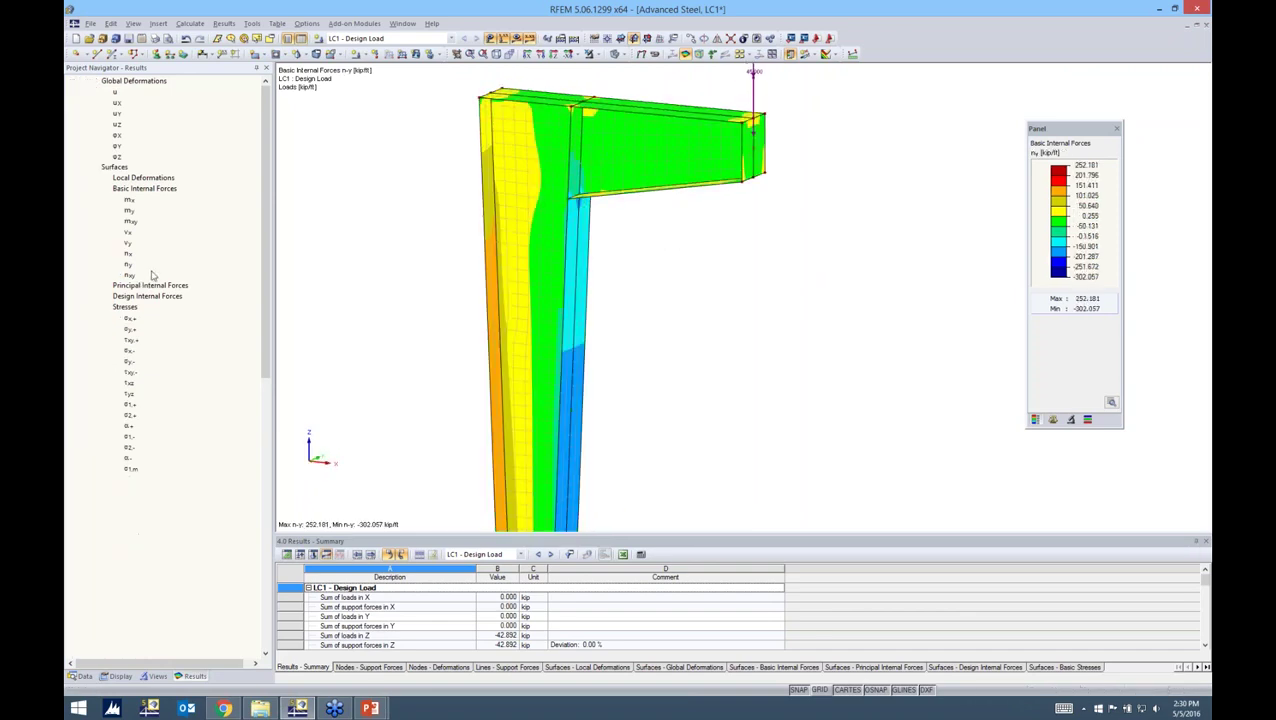
scroll(630, 283, "down", 3)
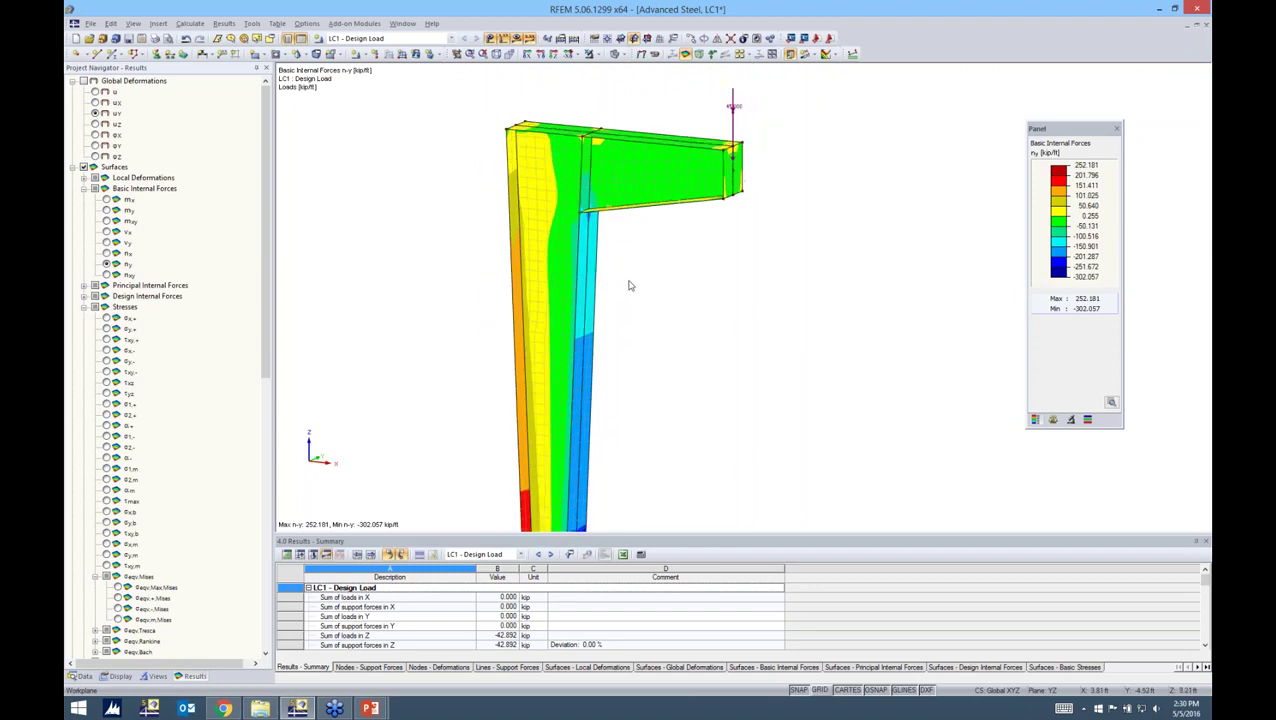
middle_click_drag(728, 331, 742, 285)
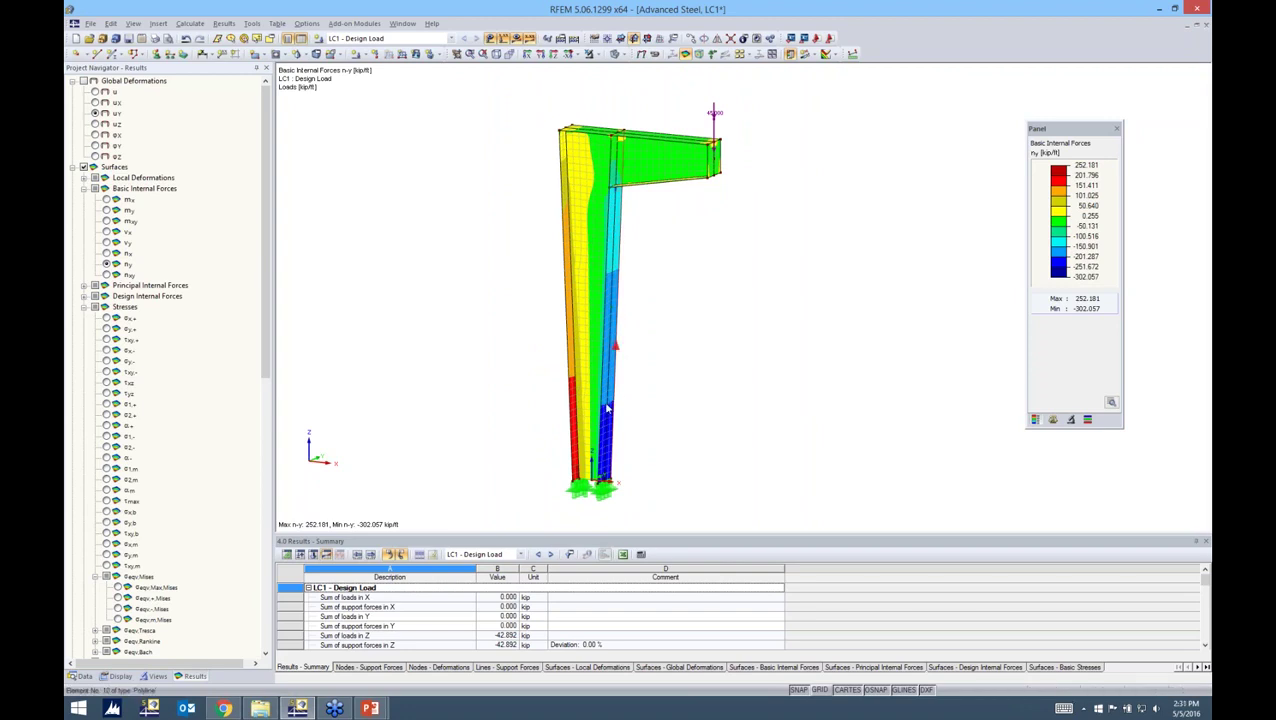
middle_click_drag(652, 364, 584, 397, "ctrl")
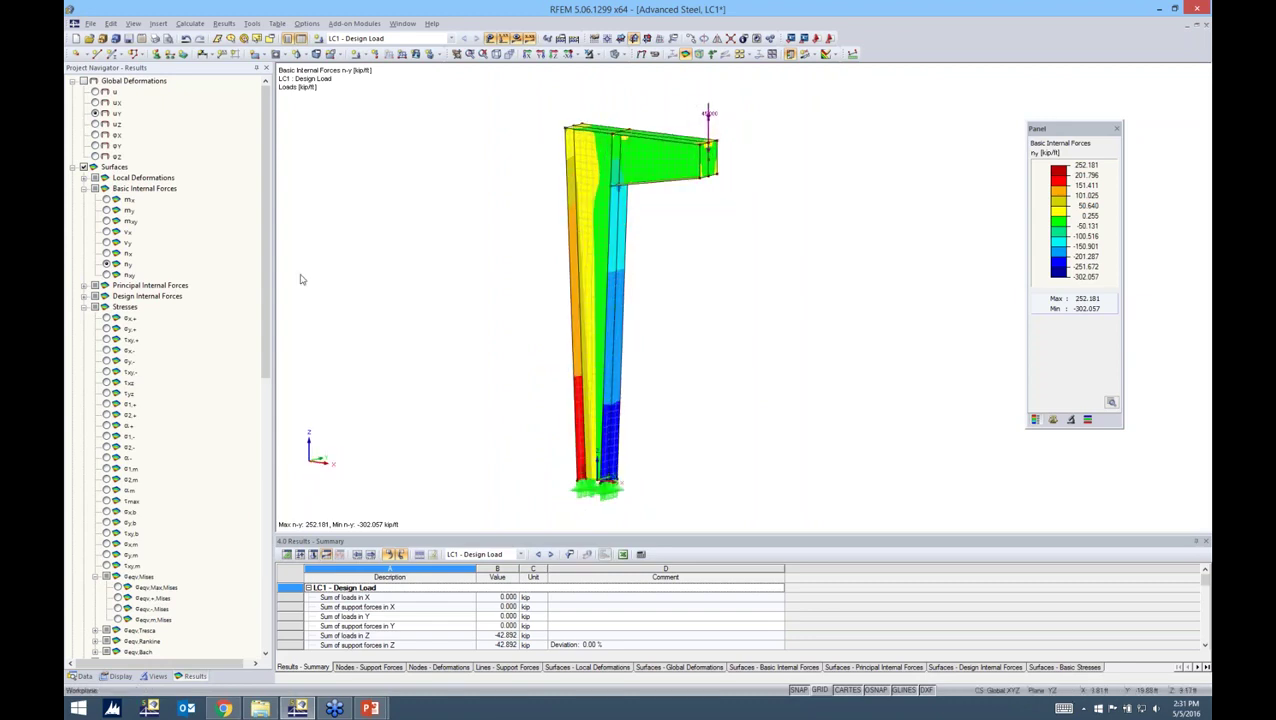
scroll(260, 365, "down", 3)
scroll(260, 365, "down", 1)
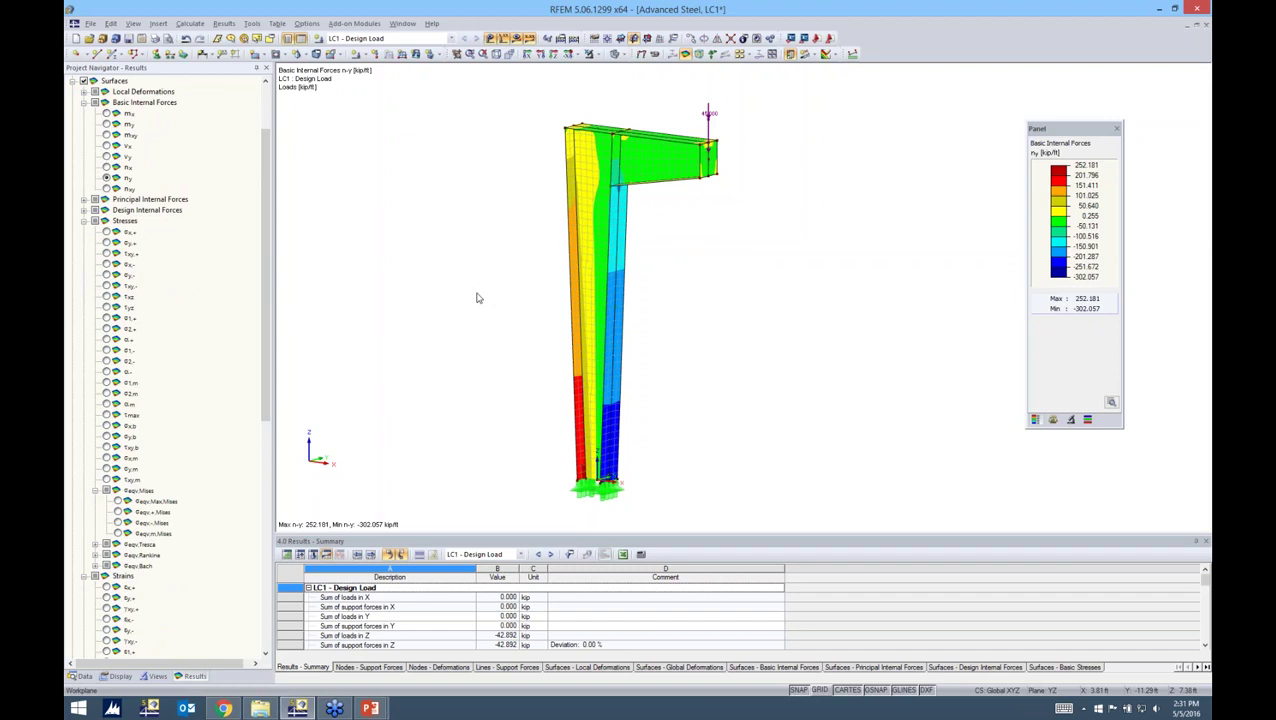
- Display the σx,+ and σy,+ surface stresses in turn and examine their distribution over the column and bracket
left_click(106, 232)
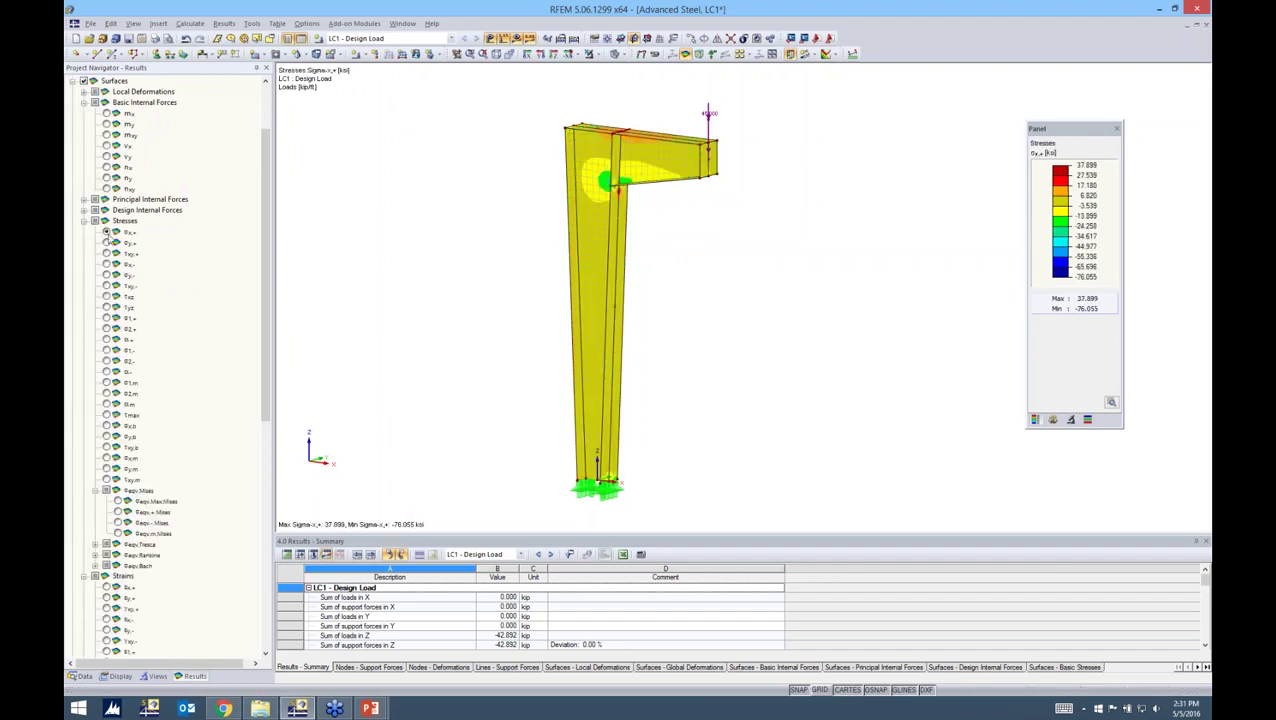
scroll(652, 200, "up", 2)
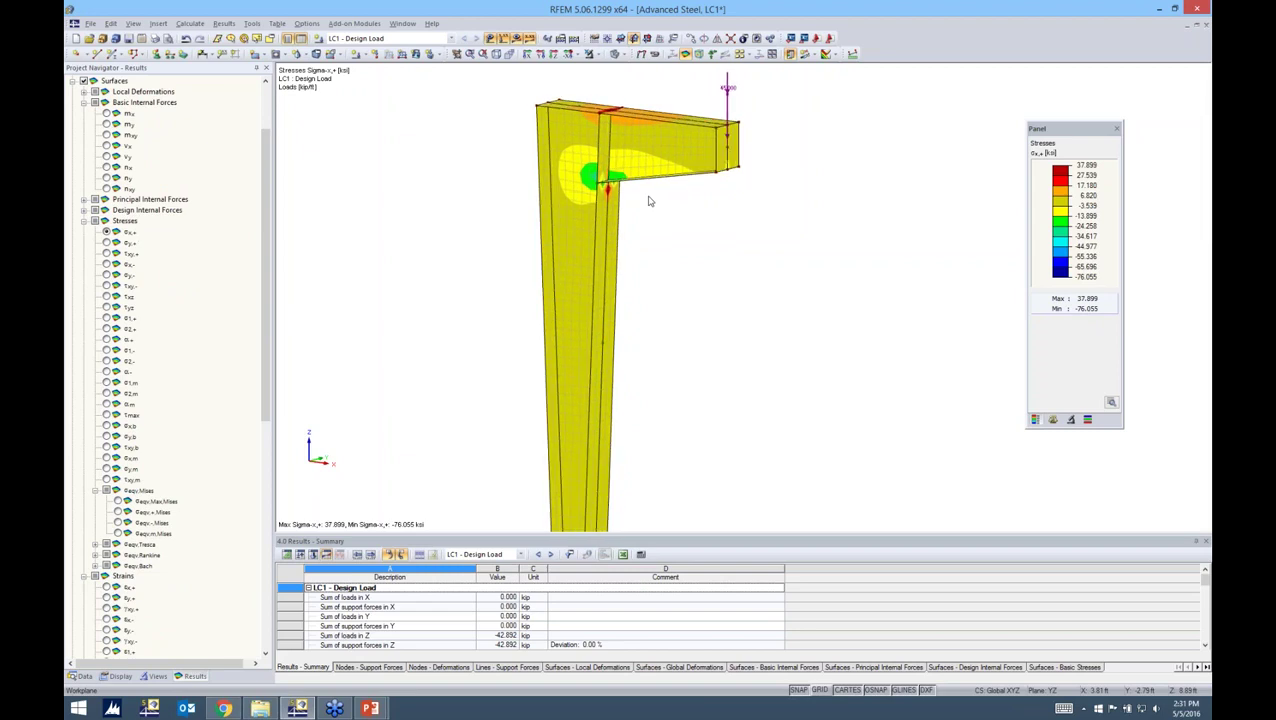
left_click(106, 242)
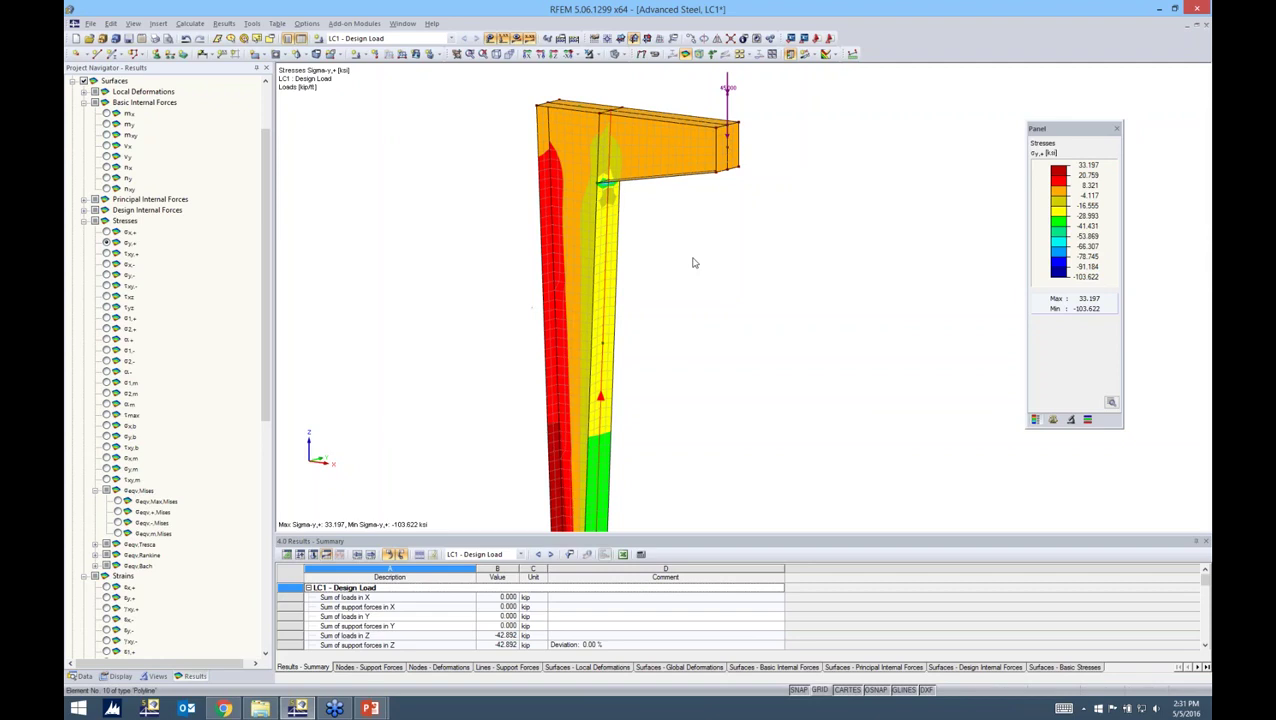
middle_click_drag(700, 272, 729, 286, "ctrl")
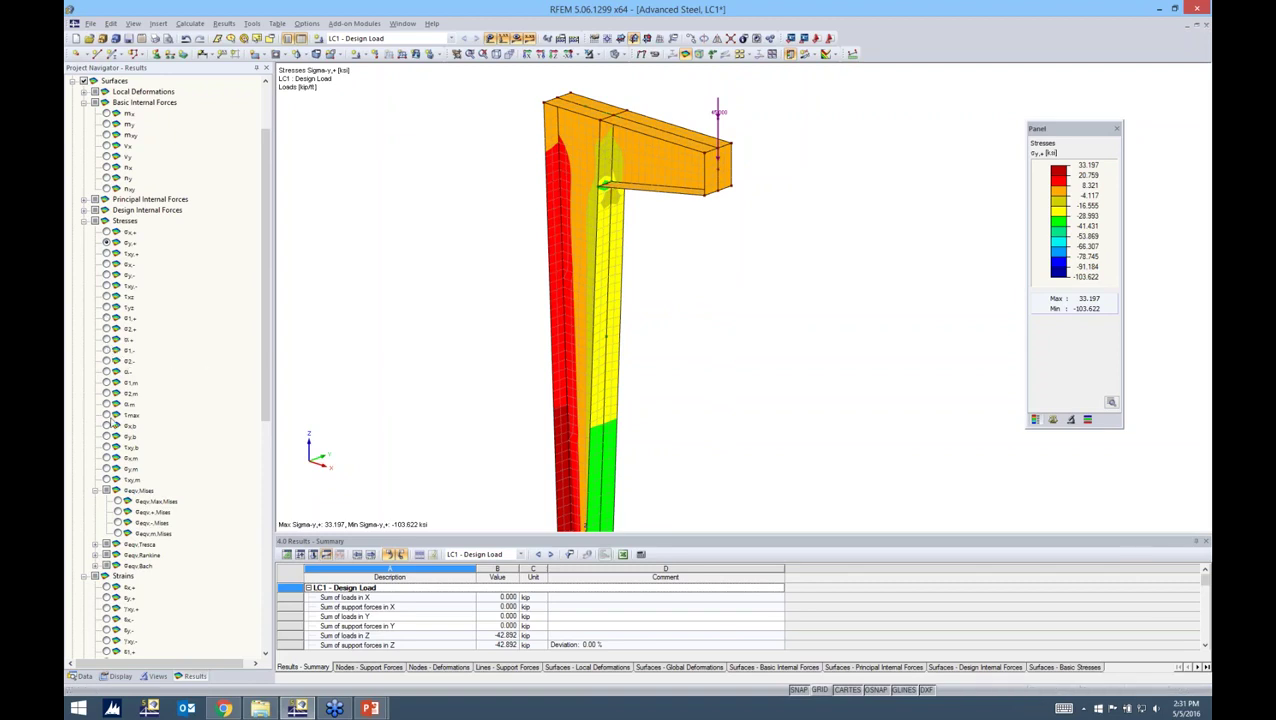
- Display the maximum von Mises equivalent stress on the surfaces and examine the inner corner where the bracket meets the column
scroll(128, 436, "down", 1)
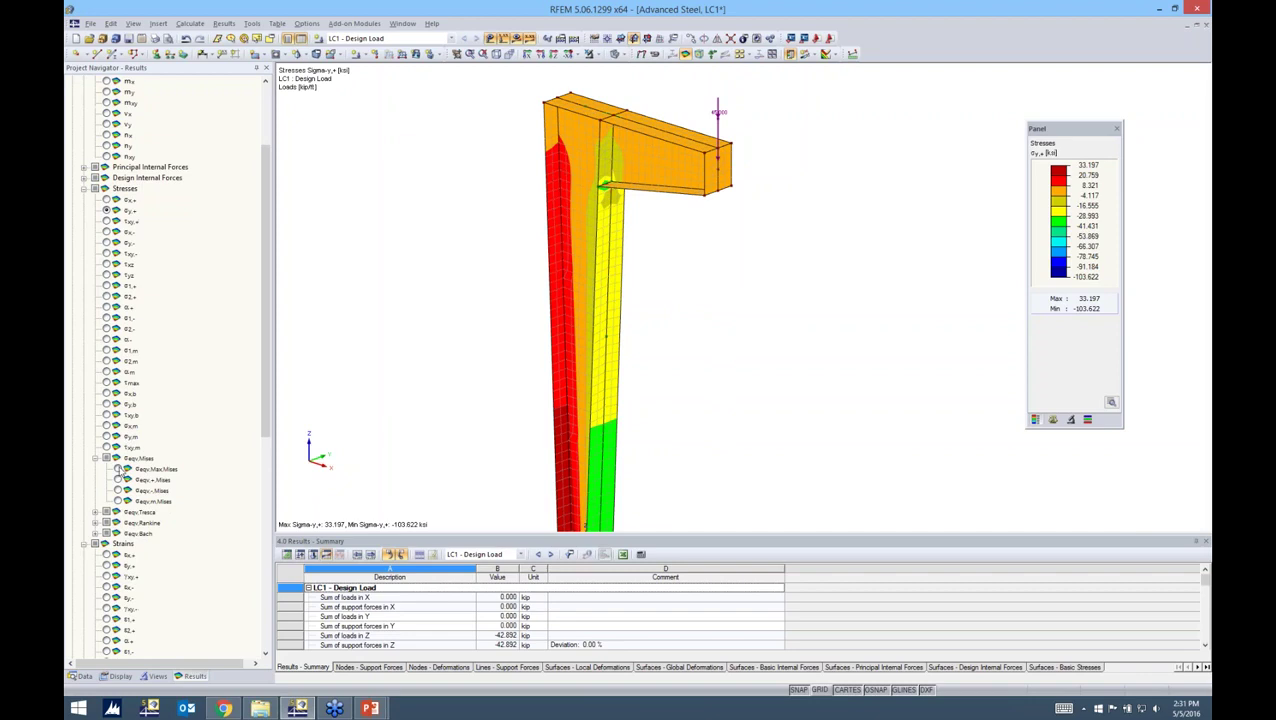
left_click(118, 469)
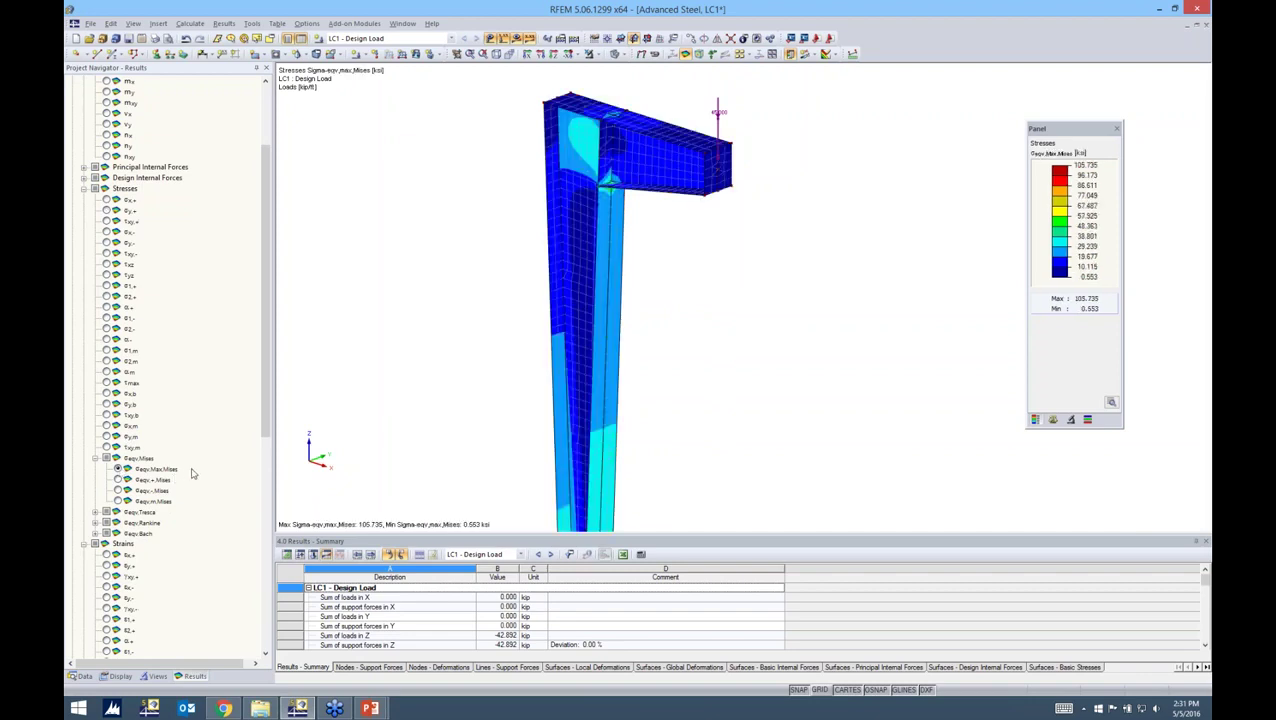
middle_click_drag(685, 315, 760, 230, "ctrl")
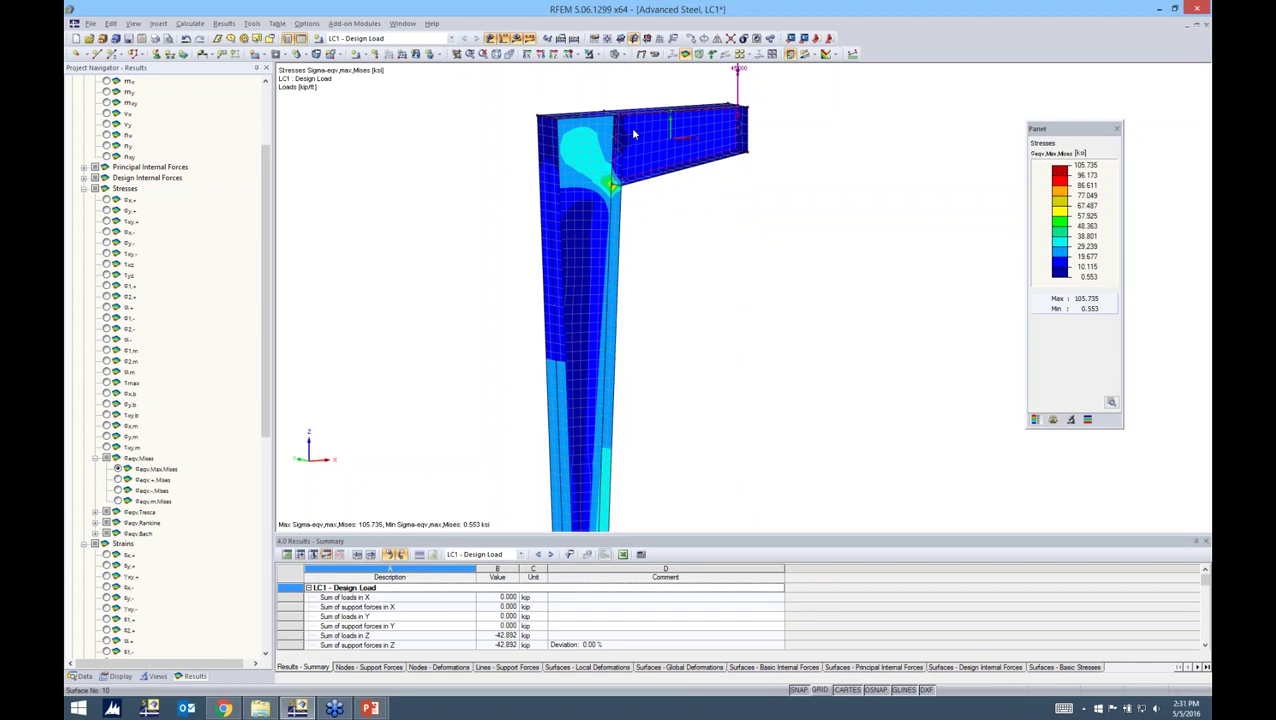
scroll(610, 186, "up", 3)
scroll(612, 186, "up", 2)
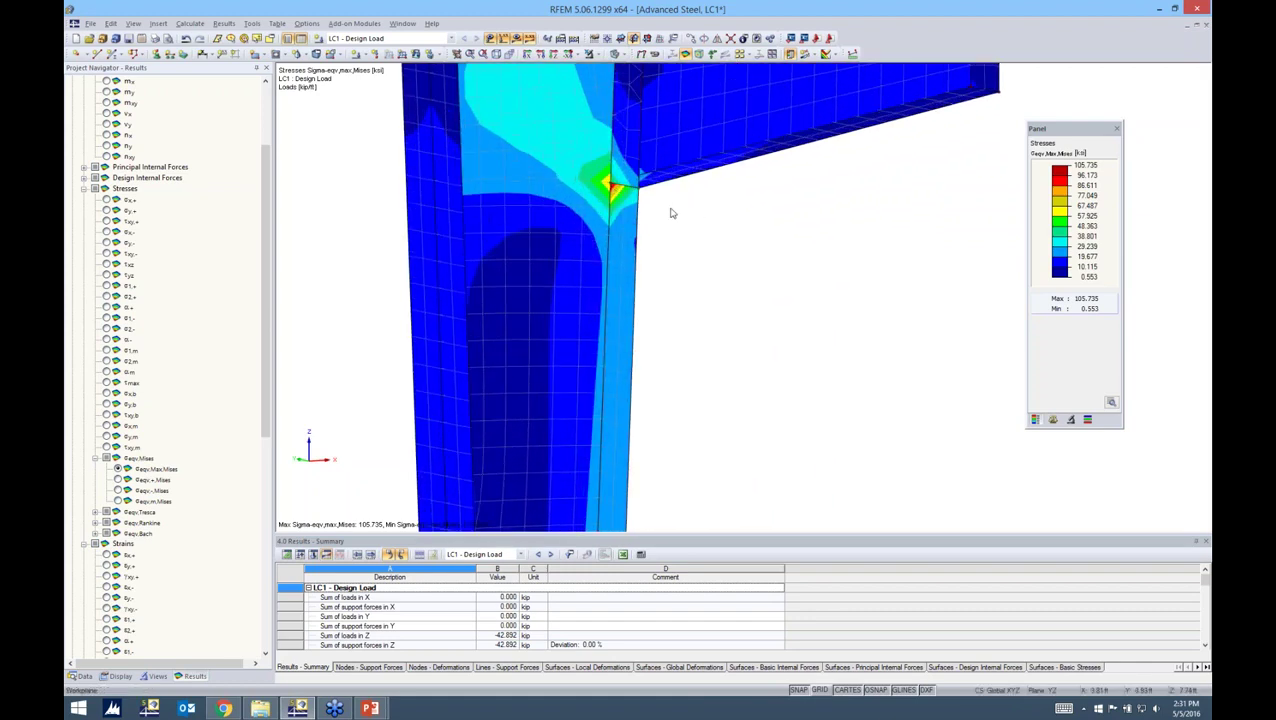
scroll(705, 300, "down", 3)
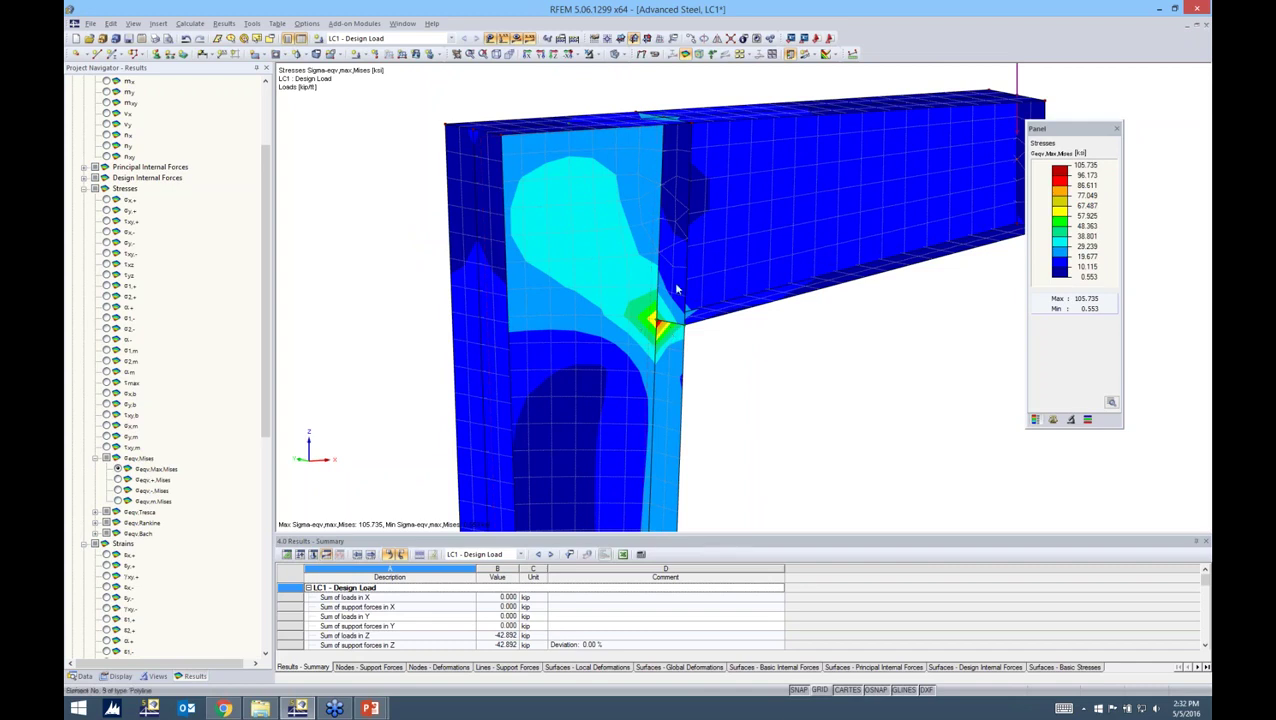
scroll(652, 321, "down", 1)
scroll(652, 321, "down", 5)
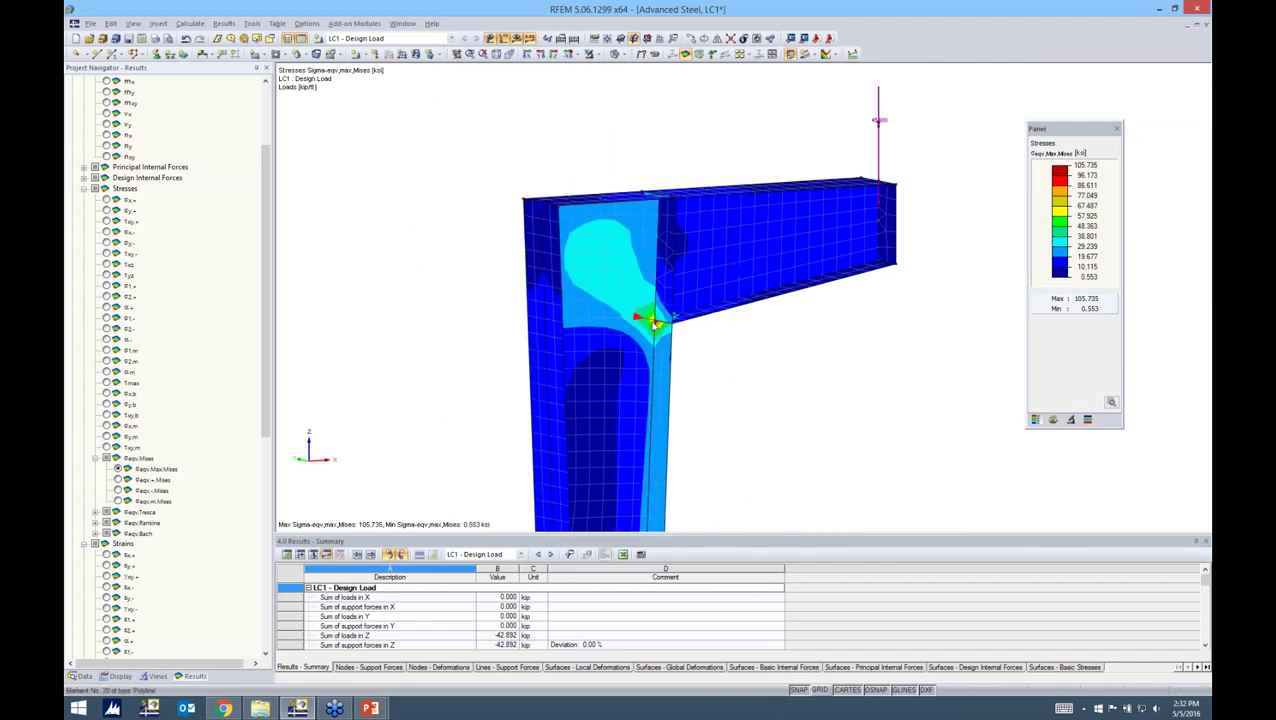
middle_click_drag(724, 359, 699, 268)
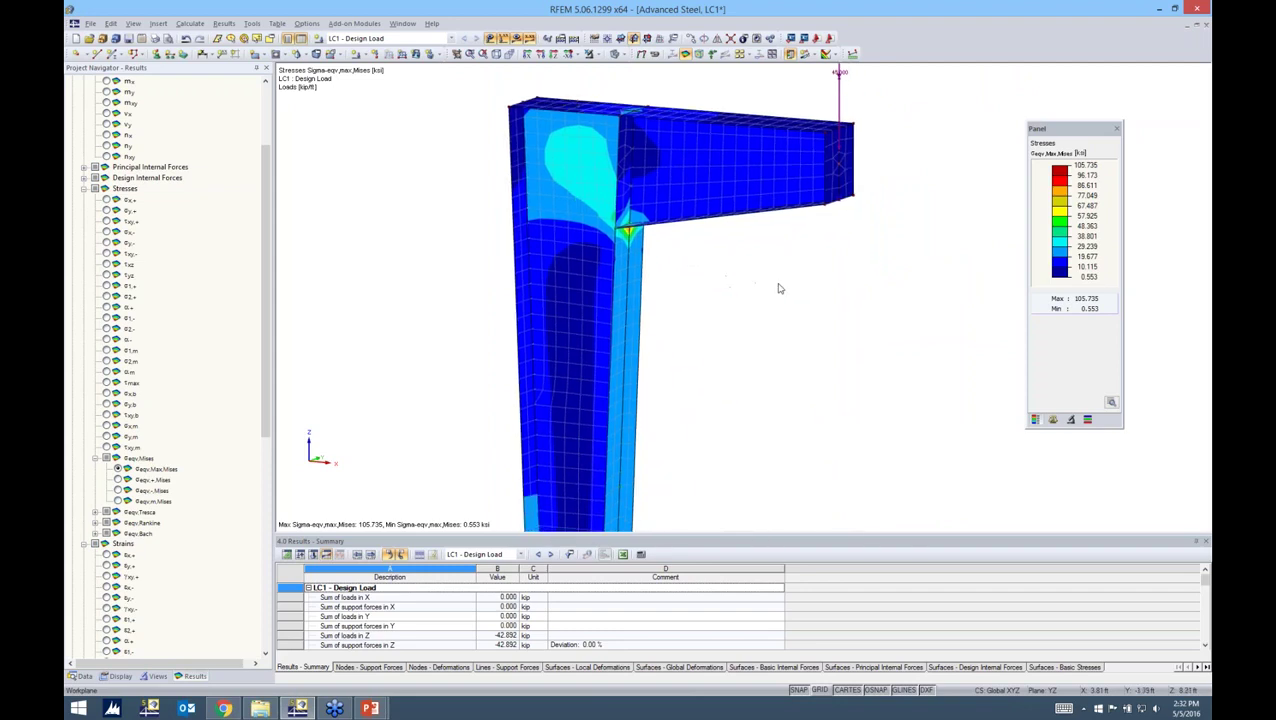
middle_click_drag(779, 266, 752, 246, "ctrl")
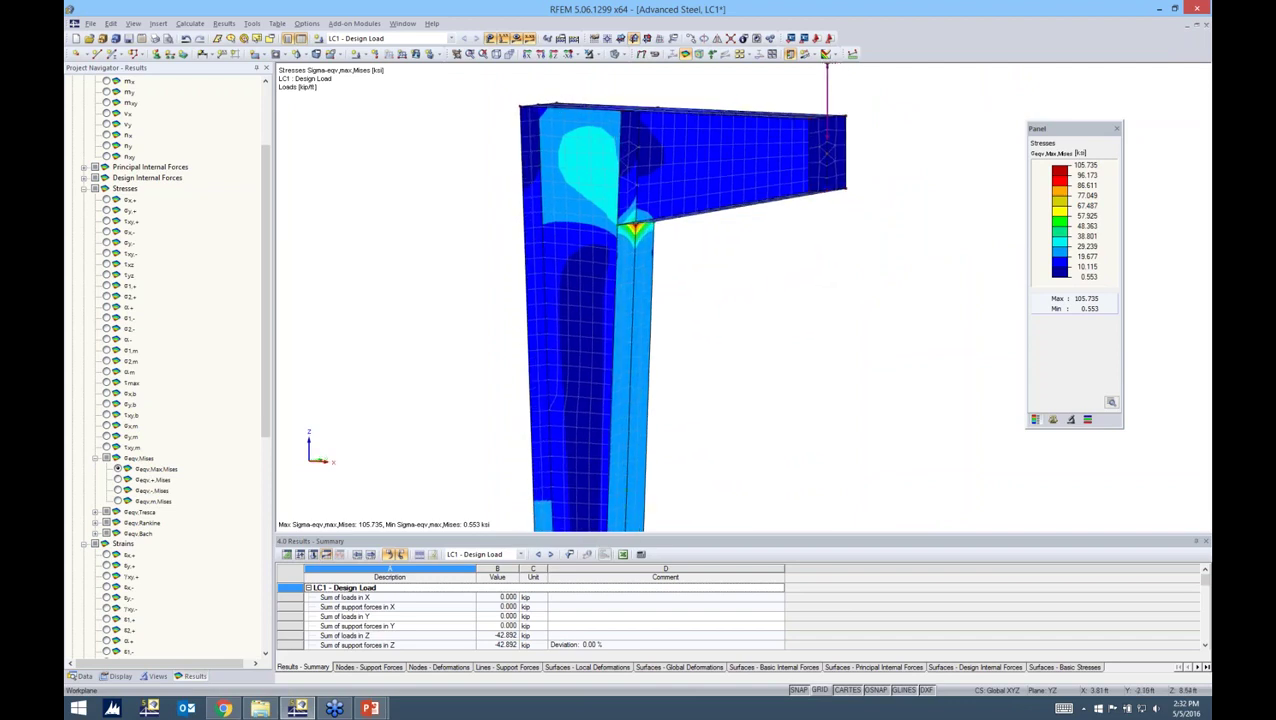
- Start the RF-STEEL Surfaces add-on module from the favorite add-on modules of the Advanced Steel model
left_click(84, 677)
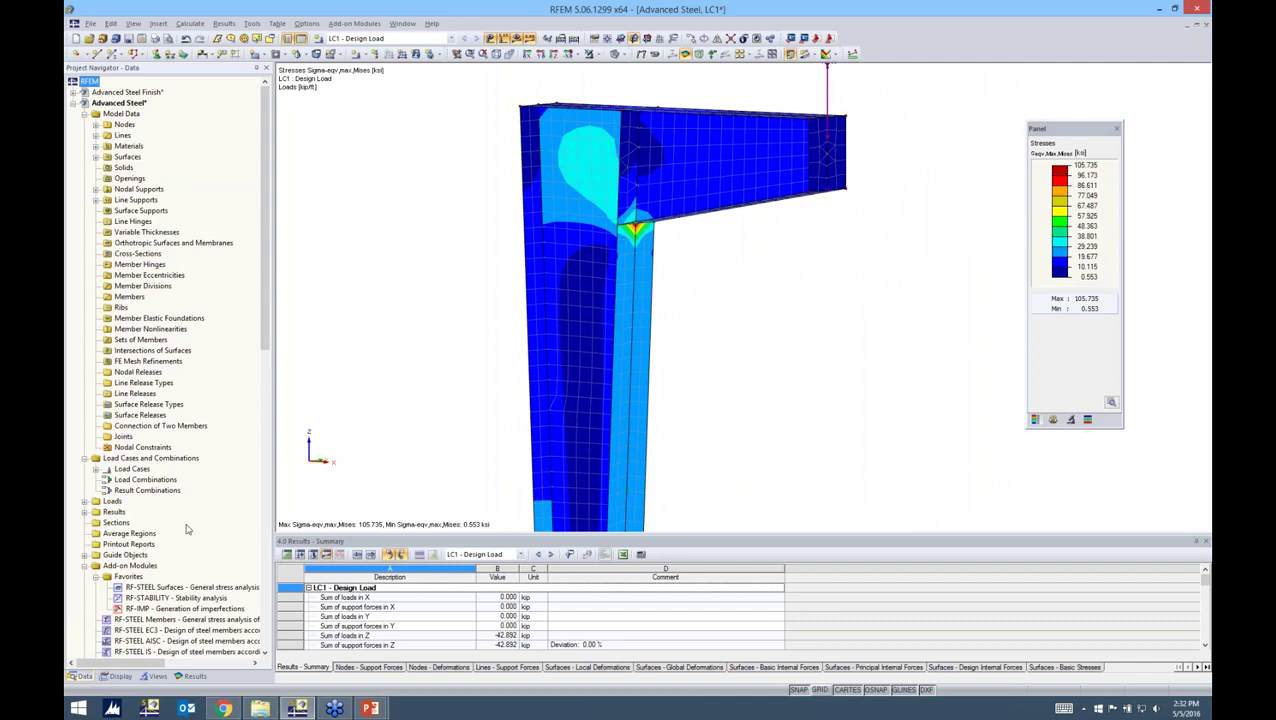
scroll(187, 527, "down", 8)
scroll(187, 530, "down", 2)
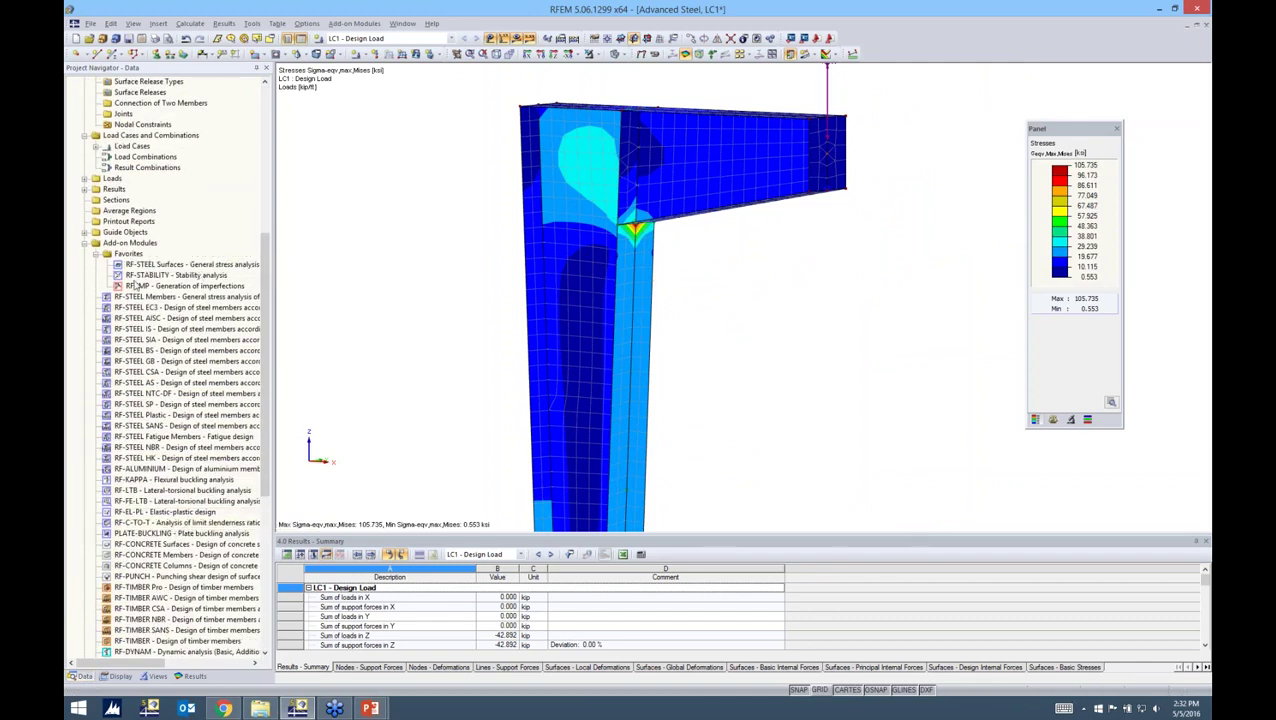
scroll(160, 407, "down", 2)
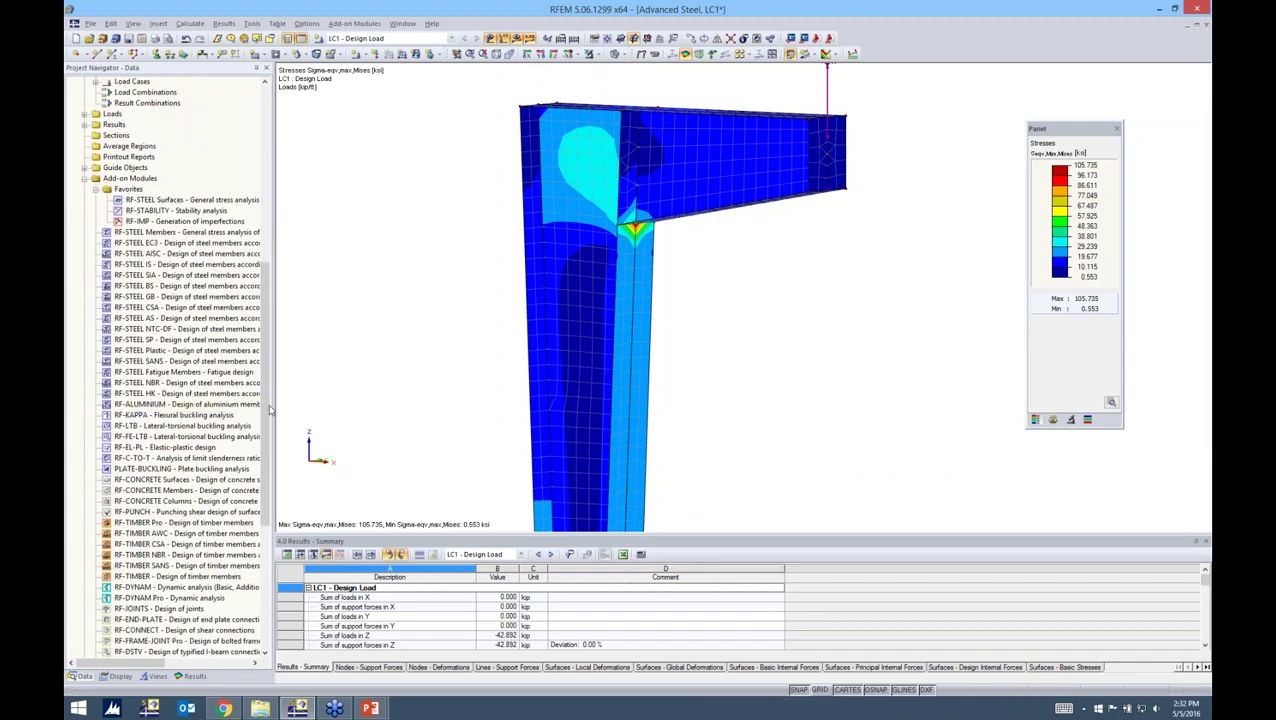
scroll(259, 468, "down", 4)
scroll(259, 470, "down", 3)
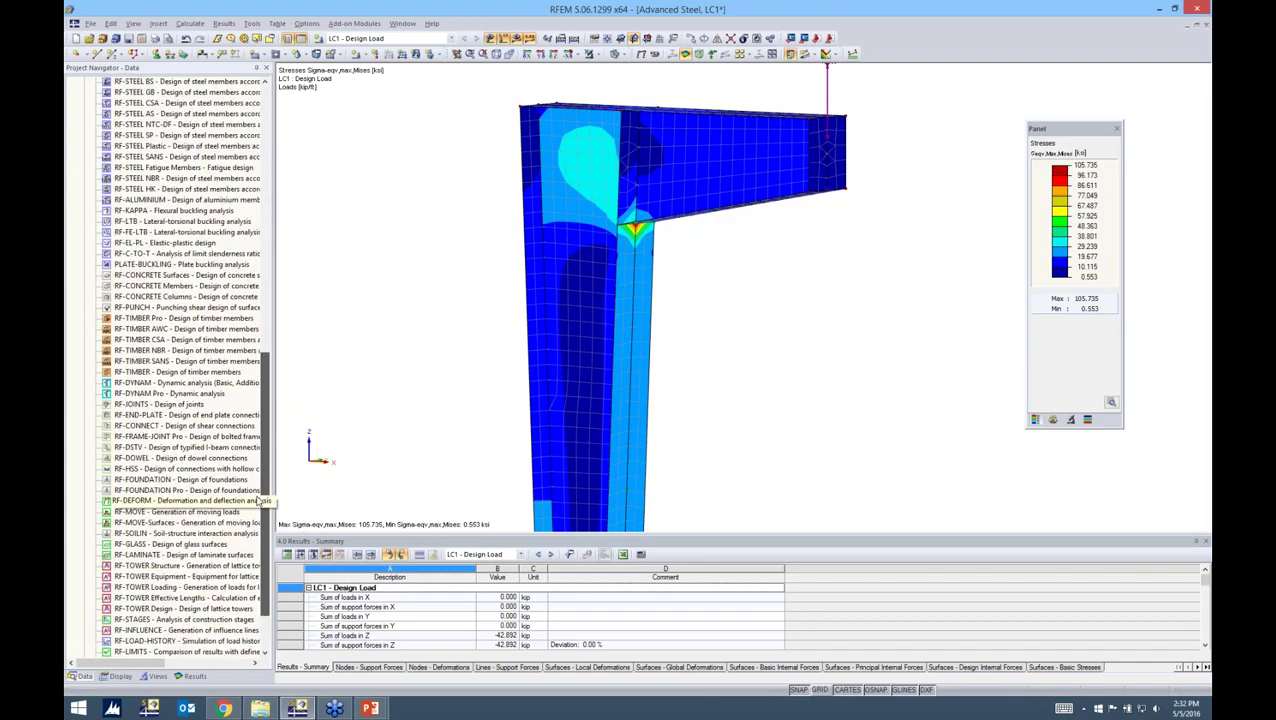
left_click_drag(259, 500, 274, 385)
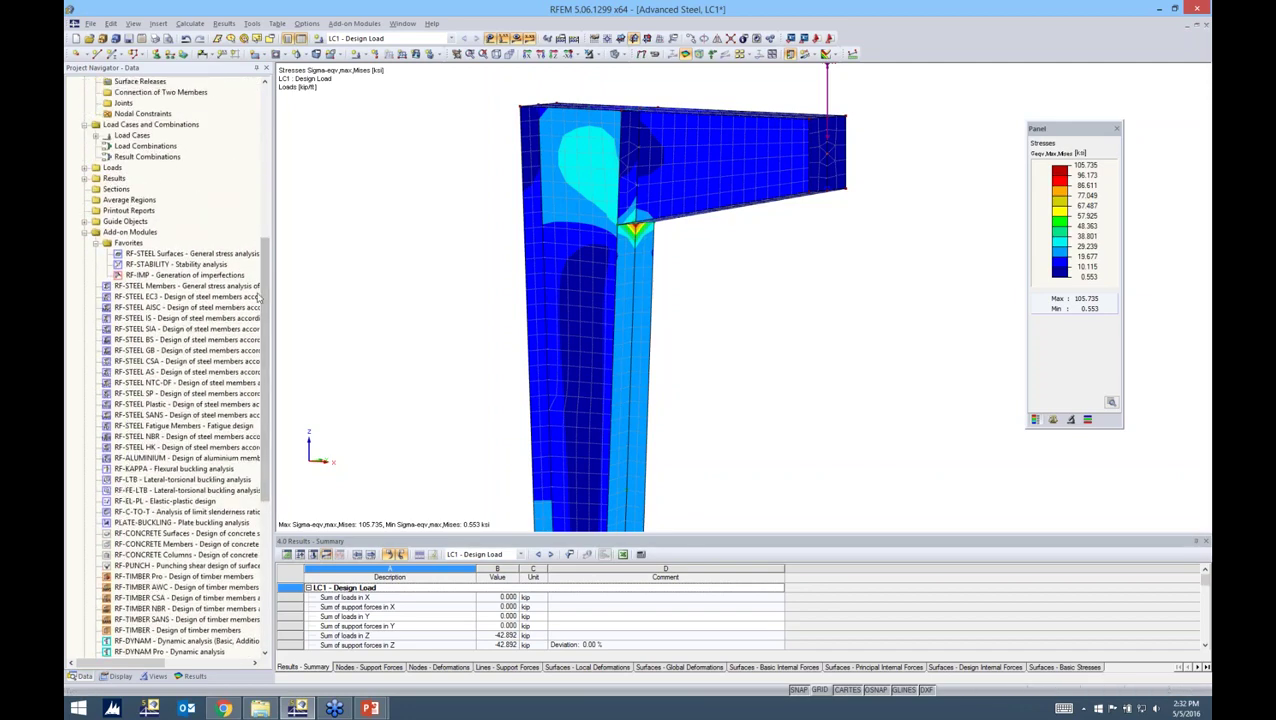
left_click(196, 256)
right_click(196, 257)
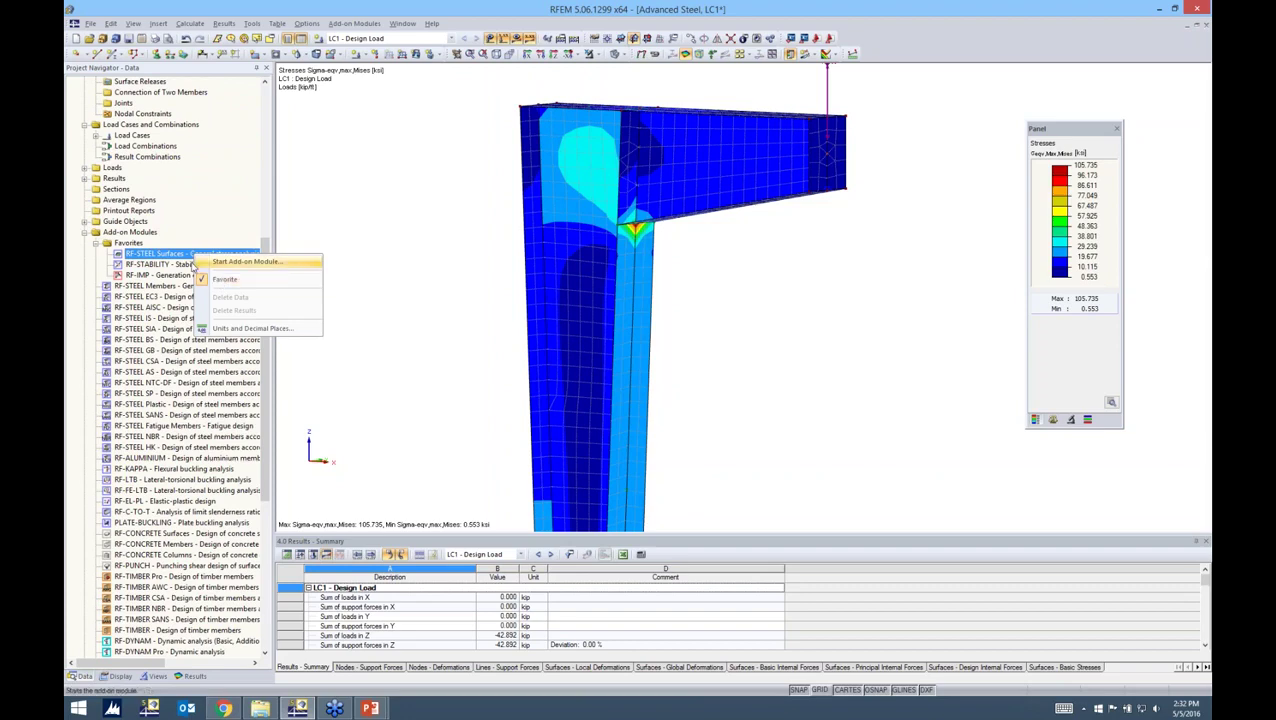
left_click(316, 261)
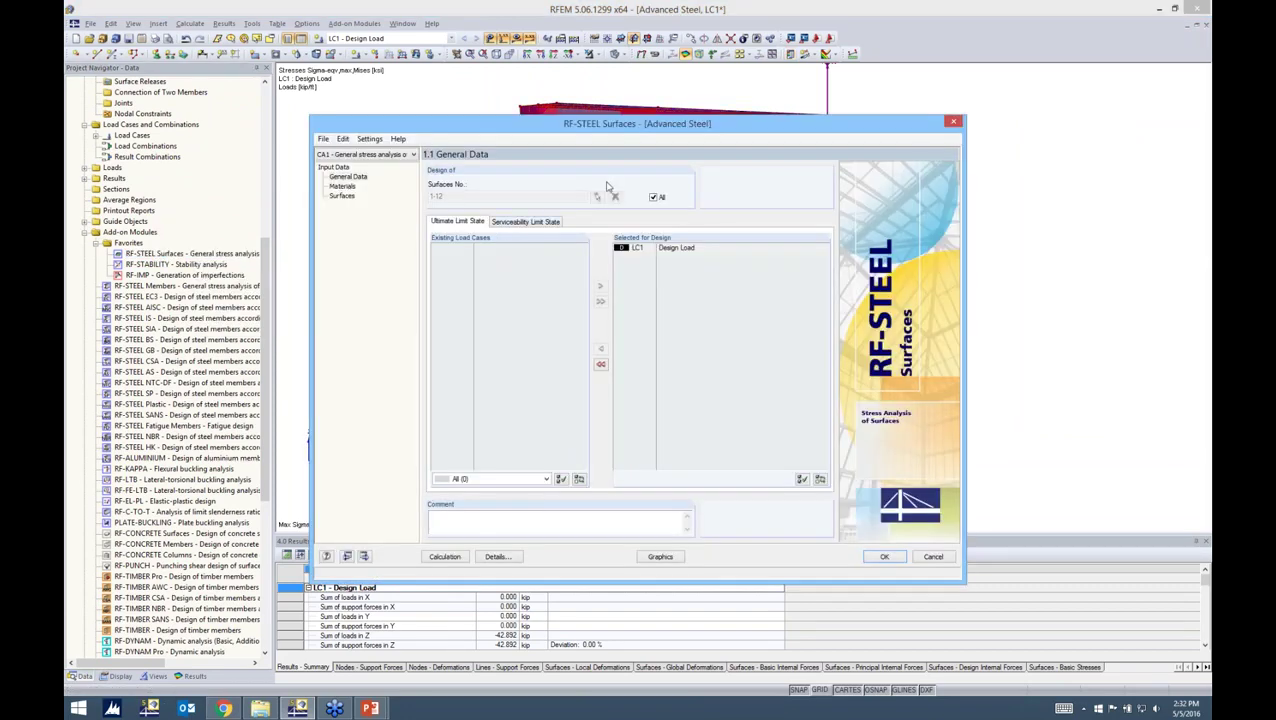
left_click_drag(625, 129, 674, 117)
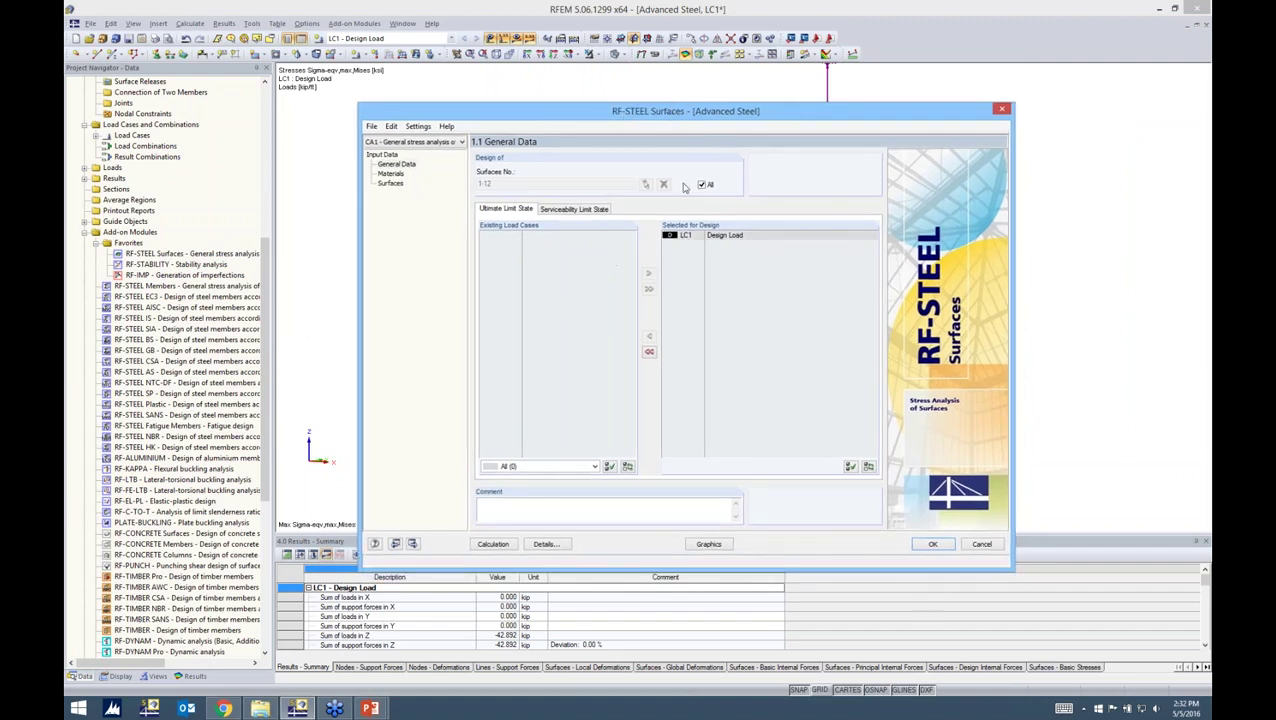
mouse_move(693, 116)
left_mouse_down()
mouse_move(705, 390)
mouse_move(688, 140)
left_mouse_up()
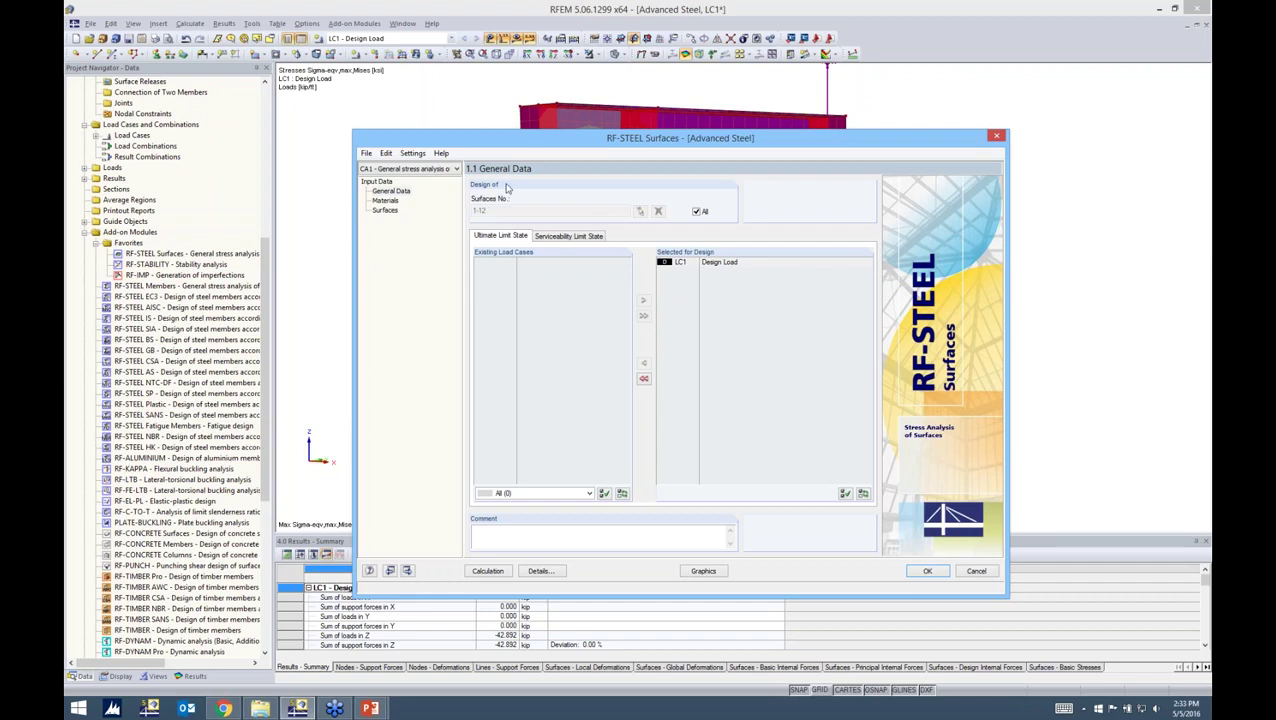
left_click(697, 213)
double_click(501, 209)
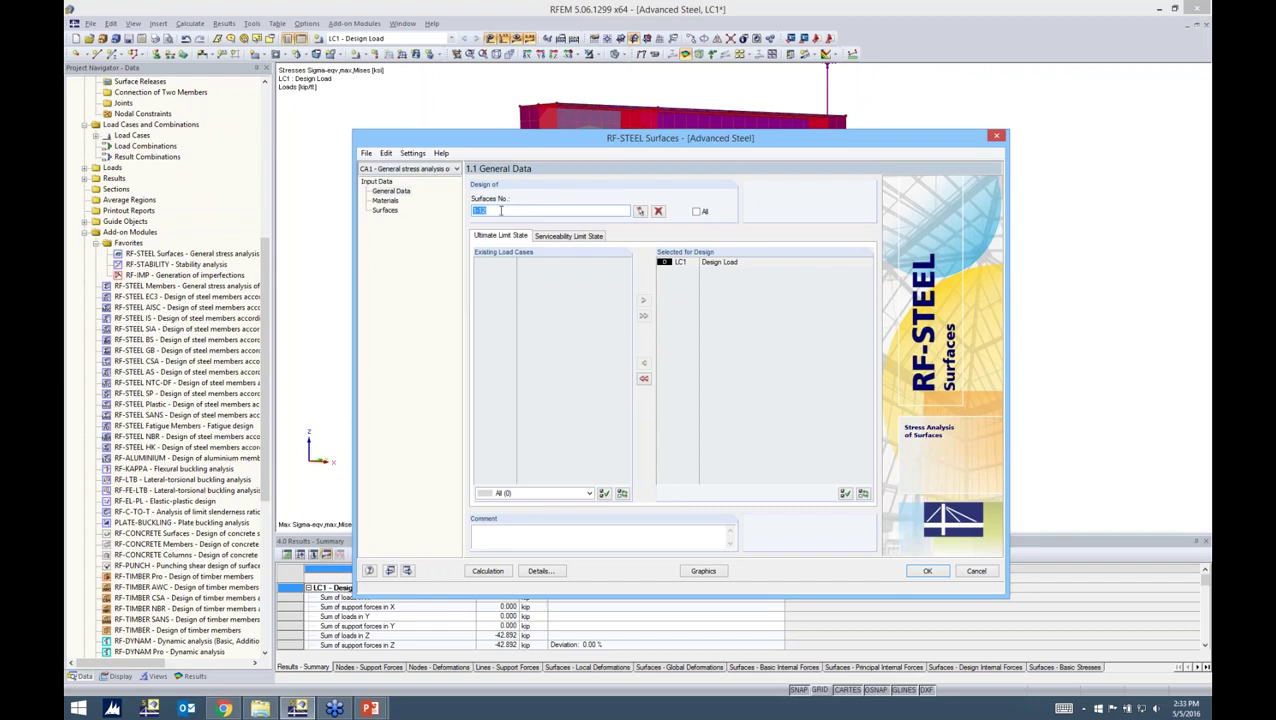
left_click(697, 212)
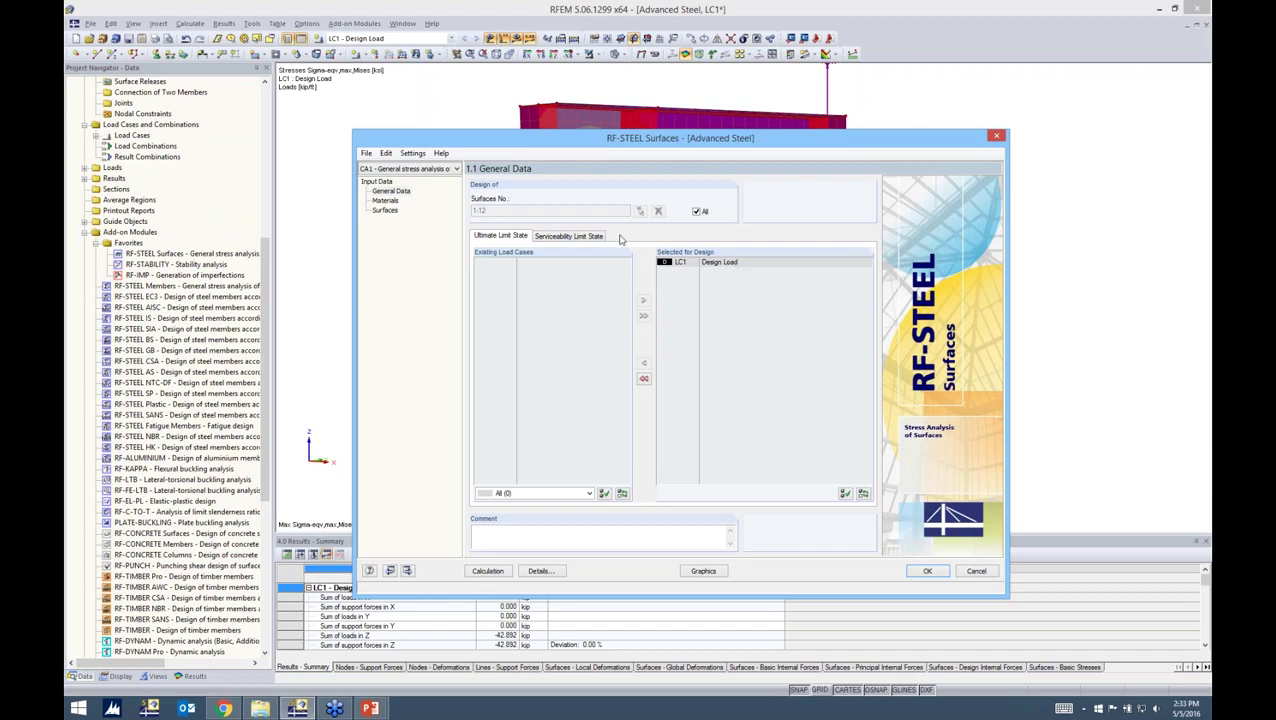
- Review the load cases offered for serviceability limit state design and the material properties of Steel A992
left_click(569, 237)
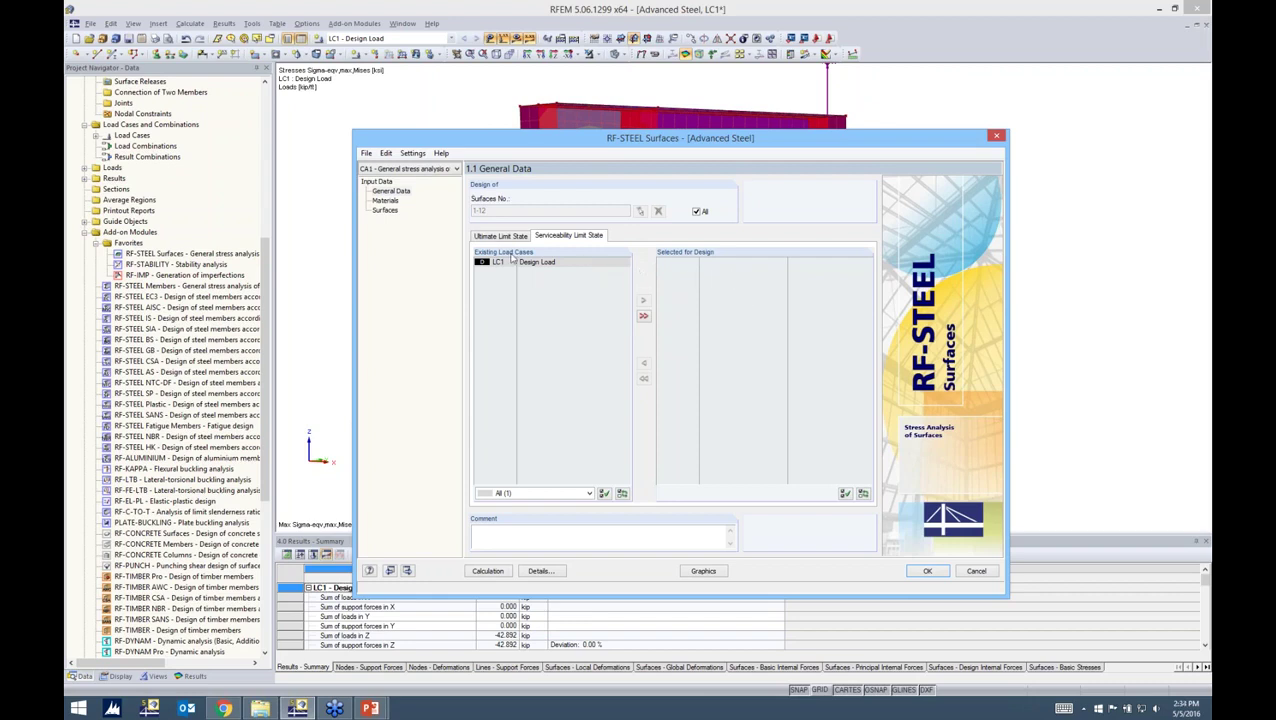
left_click(385, 201)
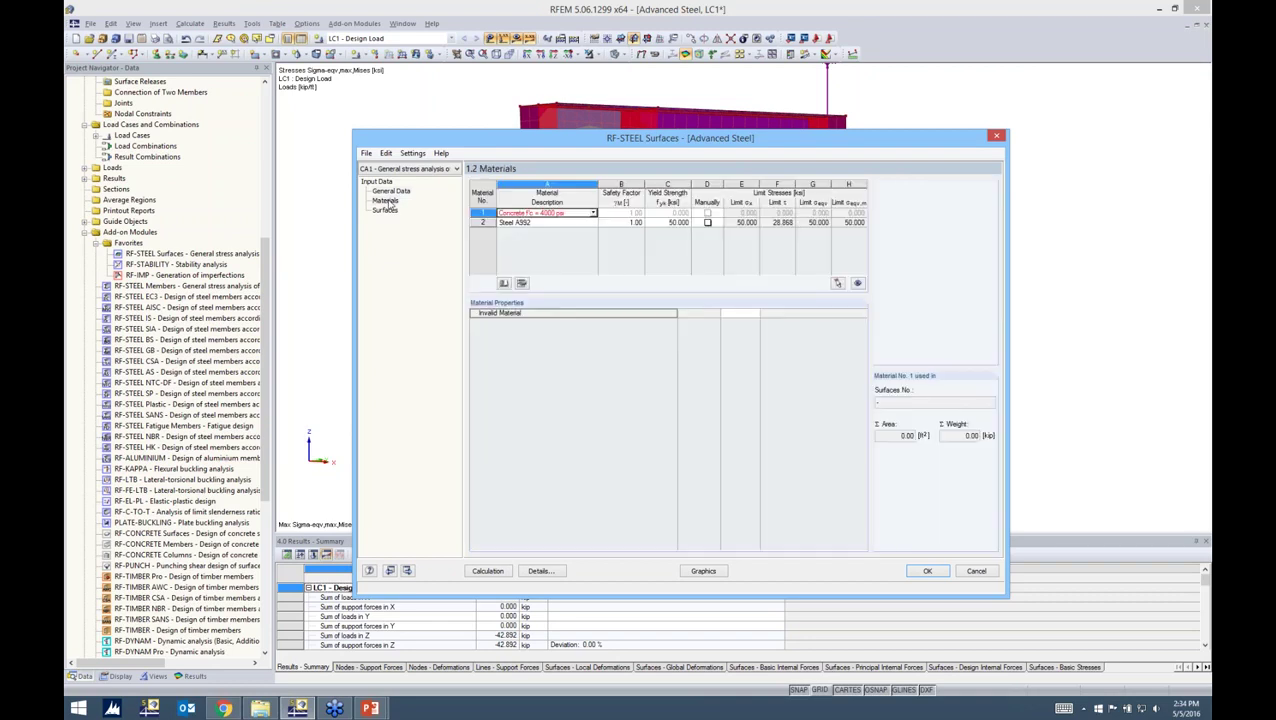
left_click_drag(508, 136, 506, 95)
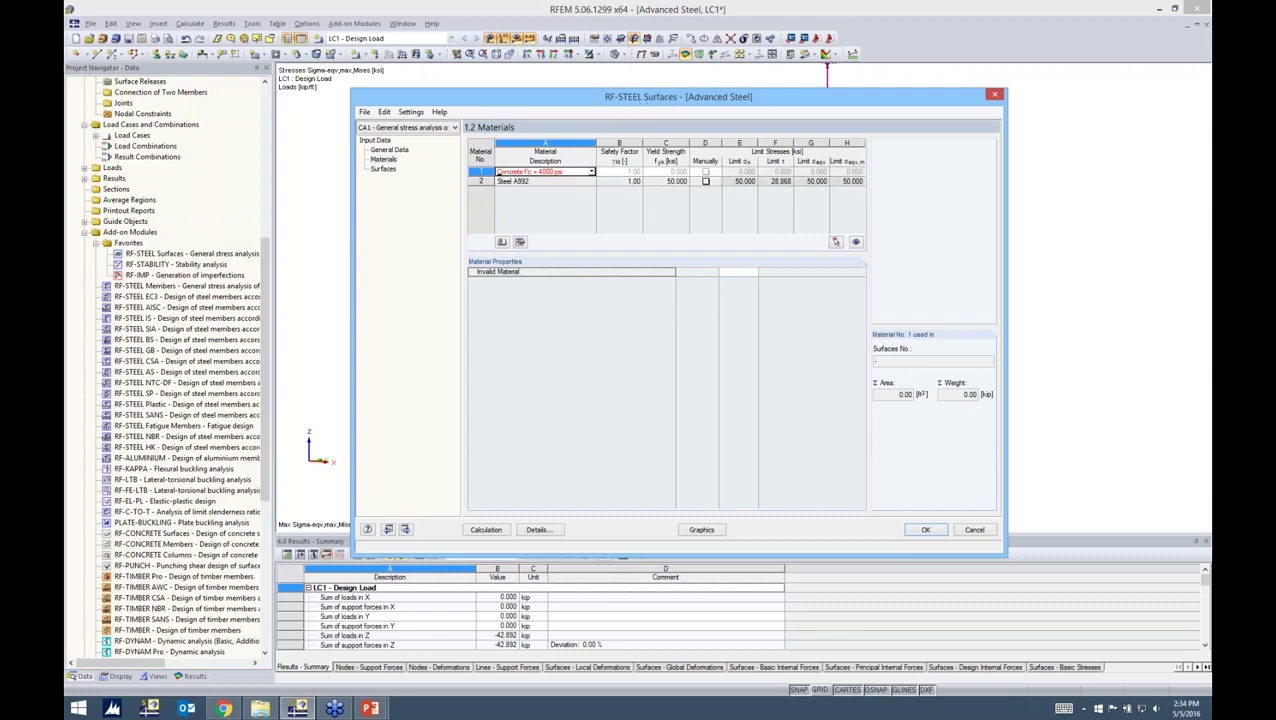
left_click(540, 181)
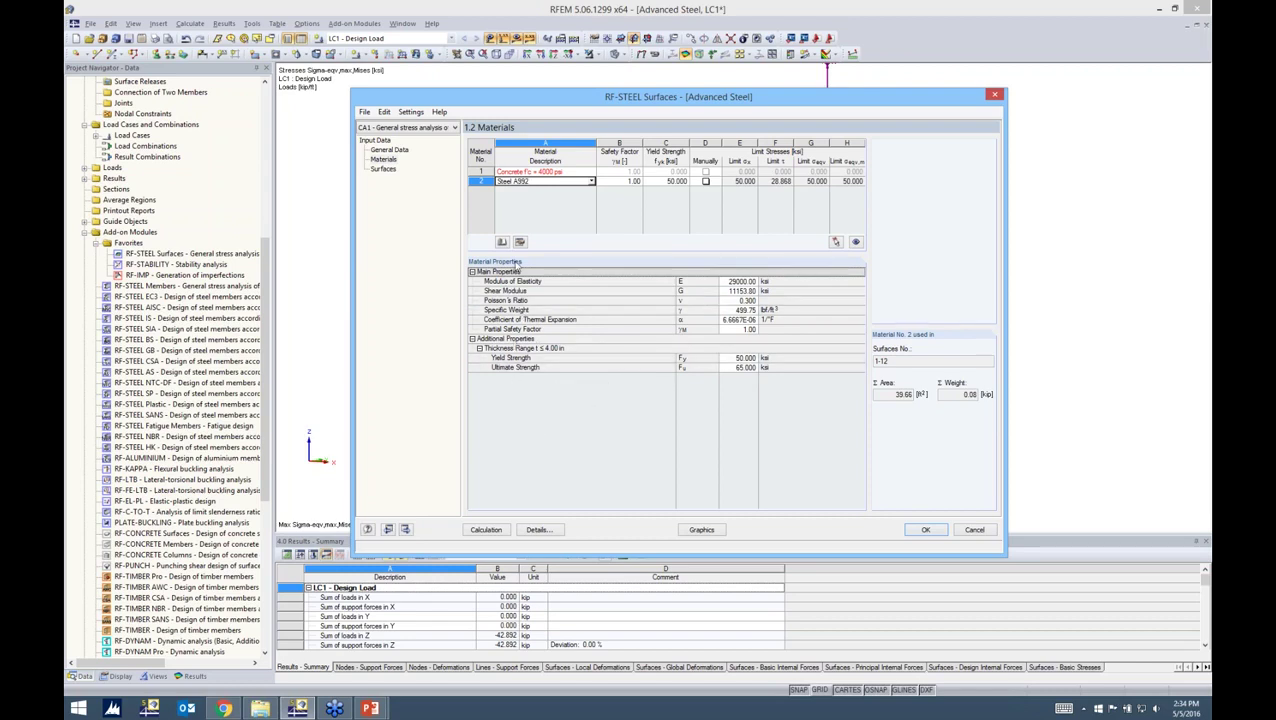
- Examine the thickness optimization parameters for surface 1, including thickness limits, increment and maximum stress ratio, and discard them
left_click(383, 169)
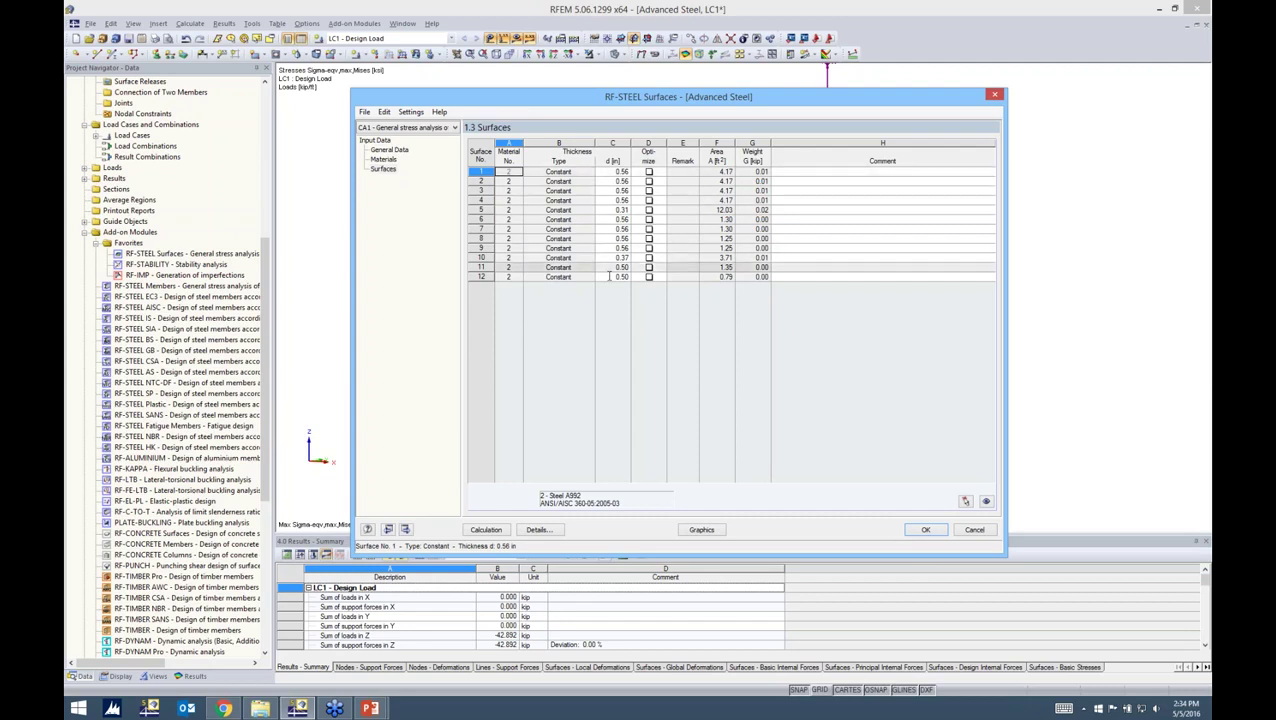
left_click(648, 172)
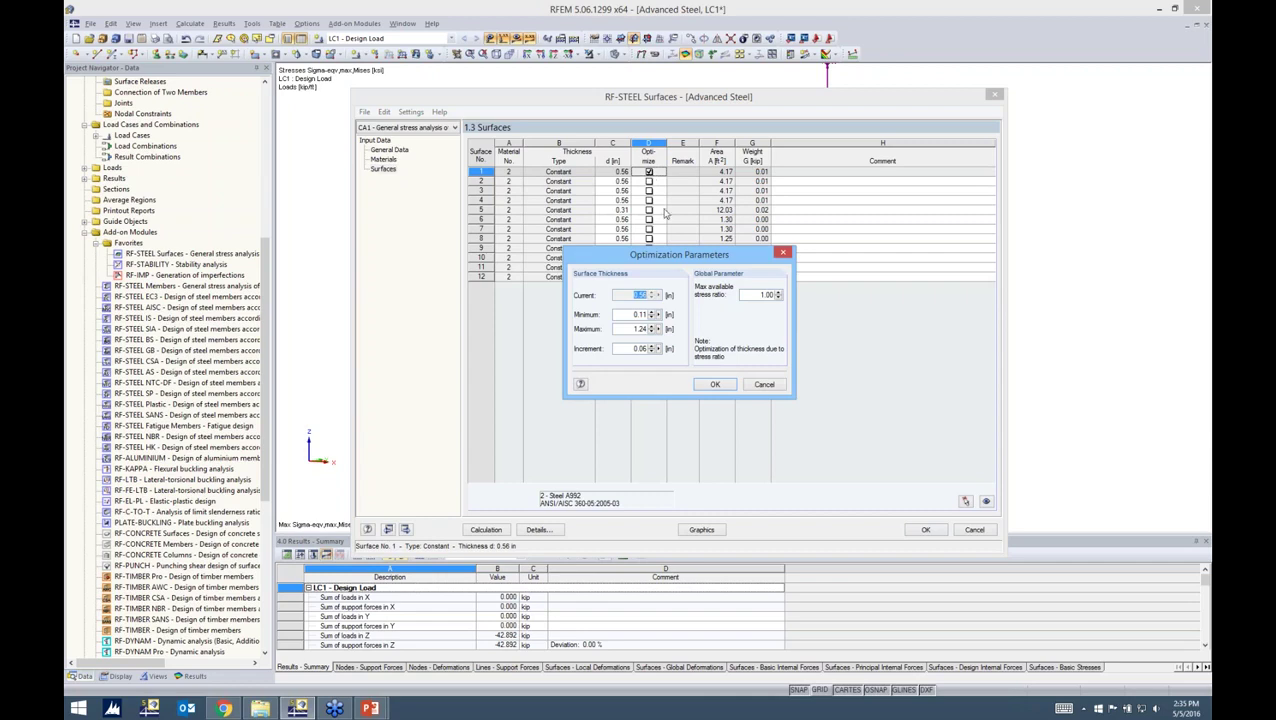
left_click_drag(669, 261, 694, 264)
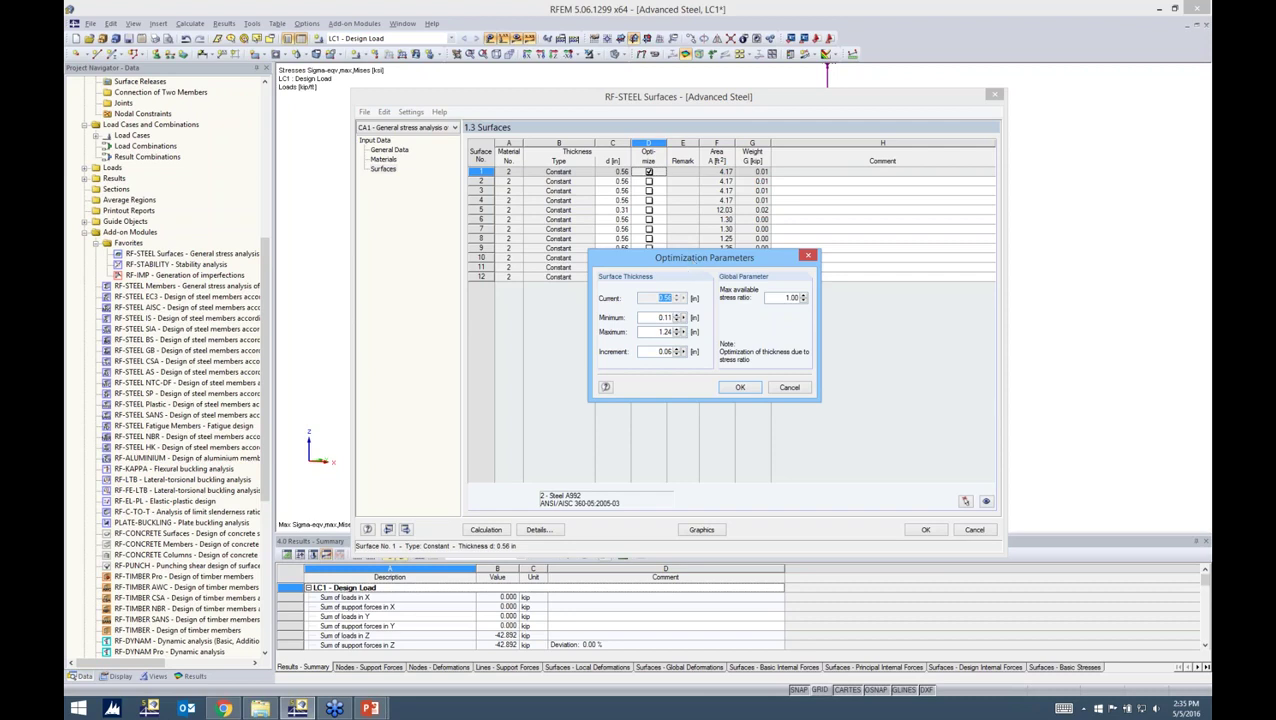
double_click(642, 317)
double_click(644, 331)
double_click(656, 352)
left_click_drag(772, 298, 801, 294)
left_click(789, 387)
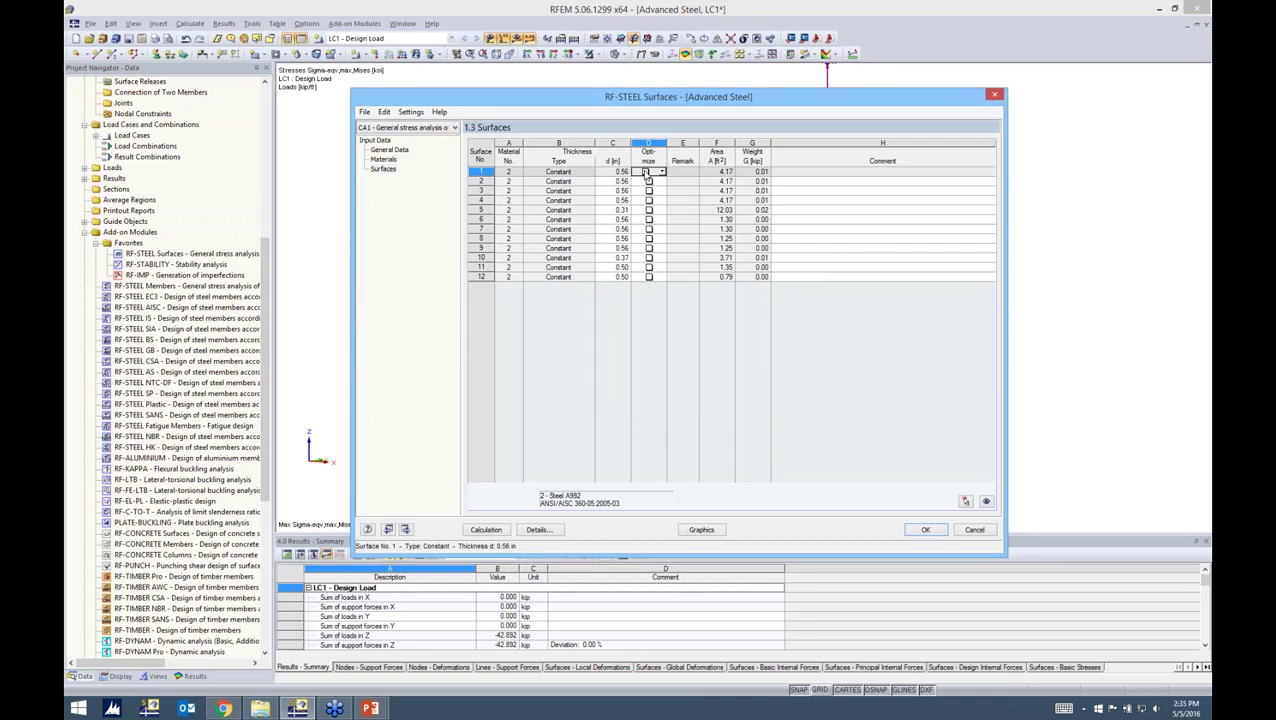
- Review the module's calculation details for the stresses to calculate, the serviceability deflection limits and the analysis options
left_click(538, 530)
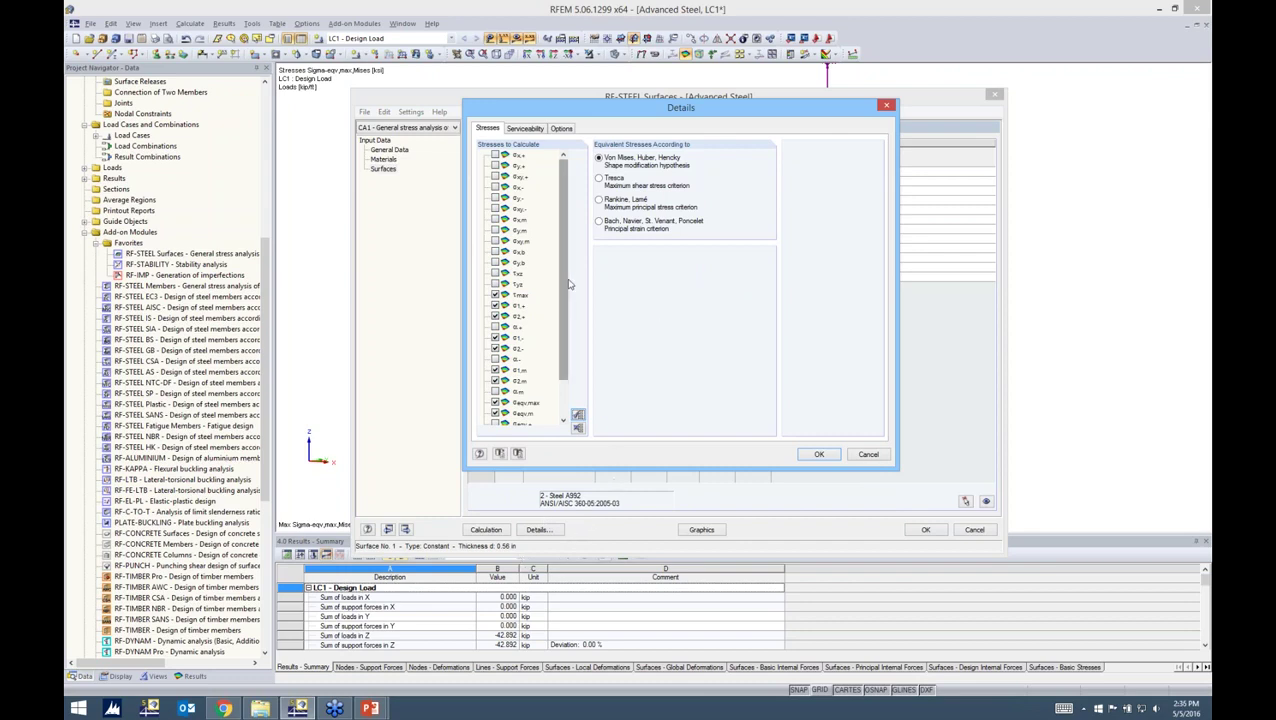
left_click_drag(560, 210, 559, 244)
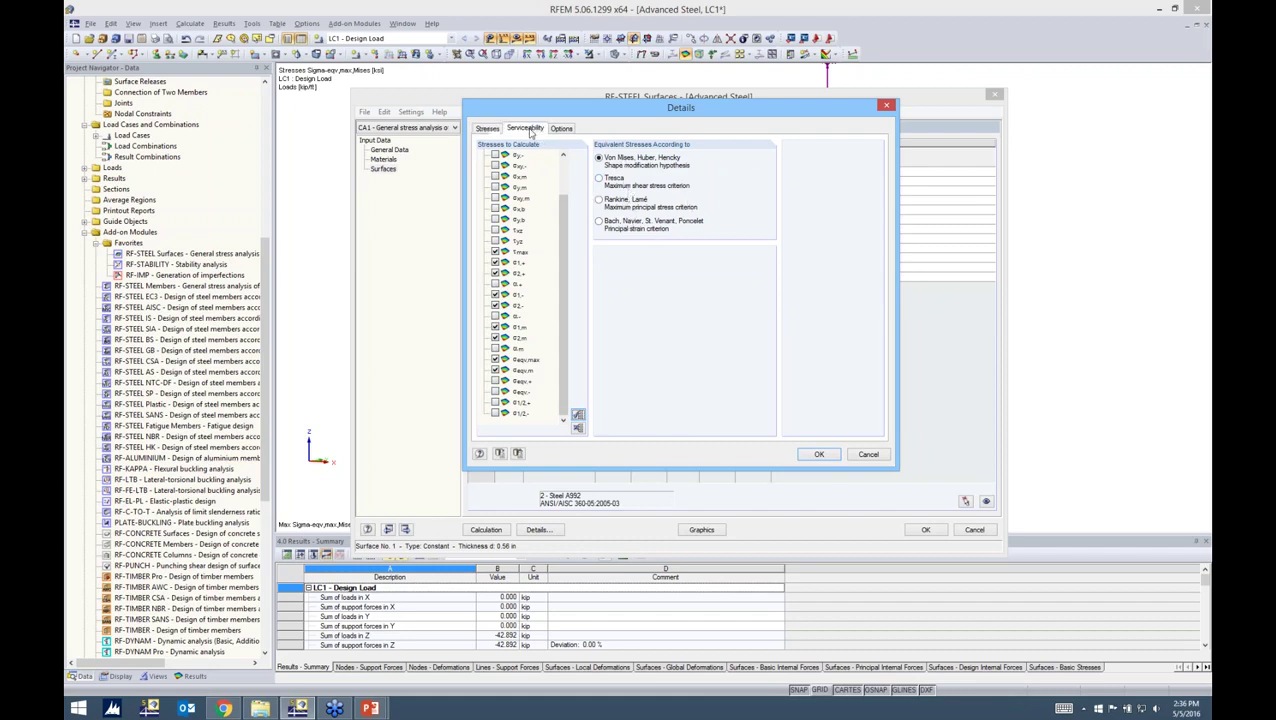
left_click(527, 130)
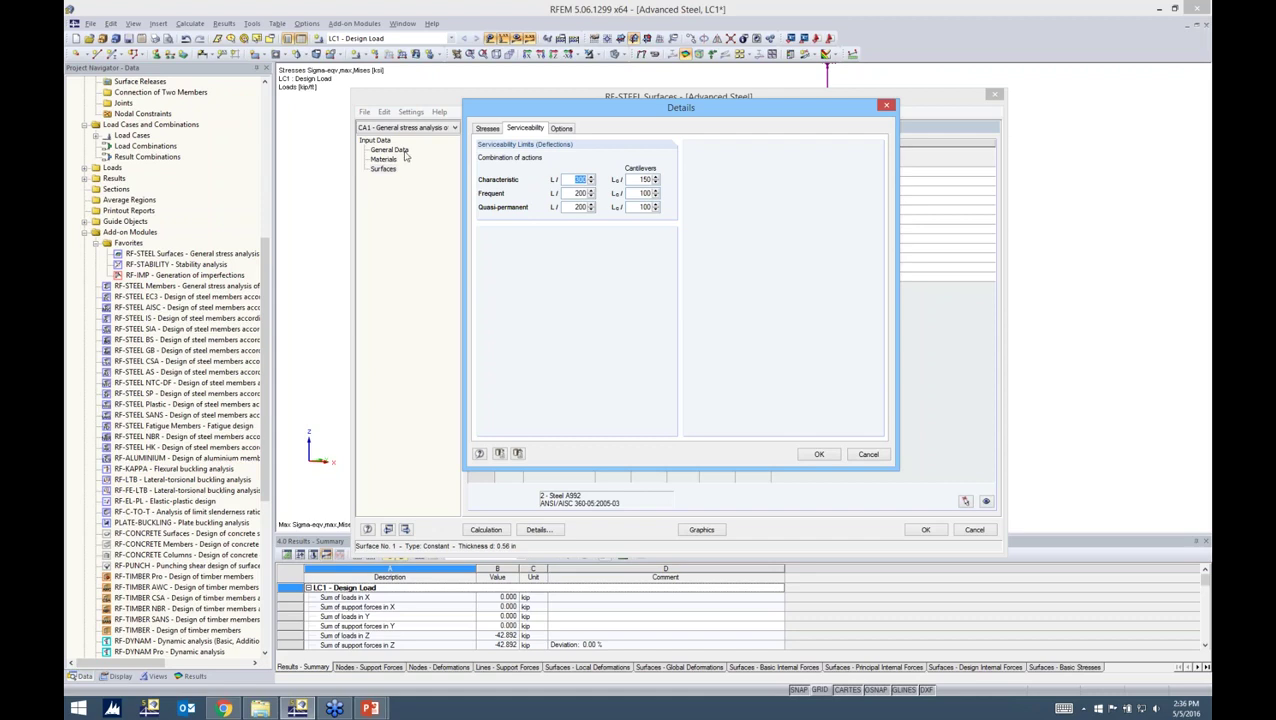
left_click(559, 130)
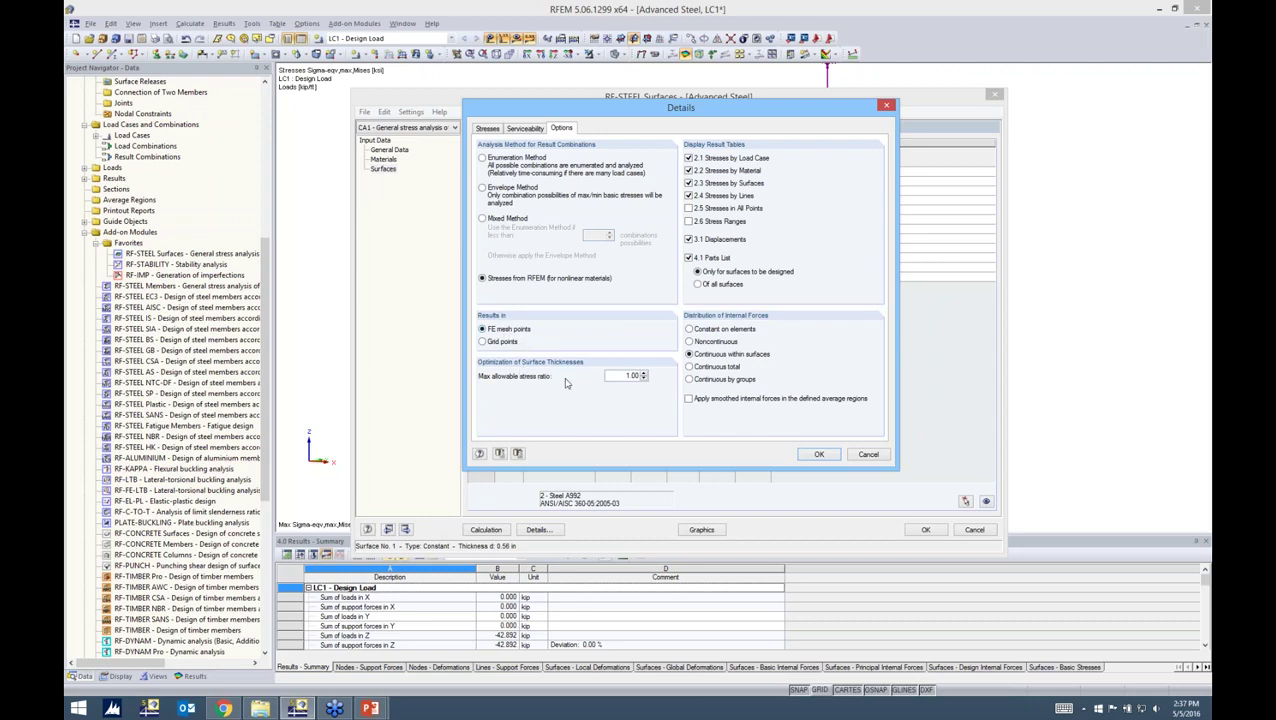
- Accept the calculation details and run the RF-STEEL Surfaces stress calculation
double_click(629, 375)
double_click(631, 375)
left_click(622, 376)
left_click(818, 455)
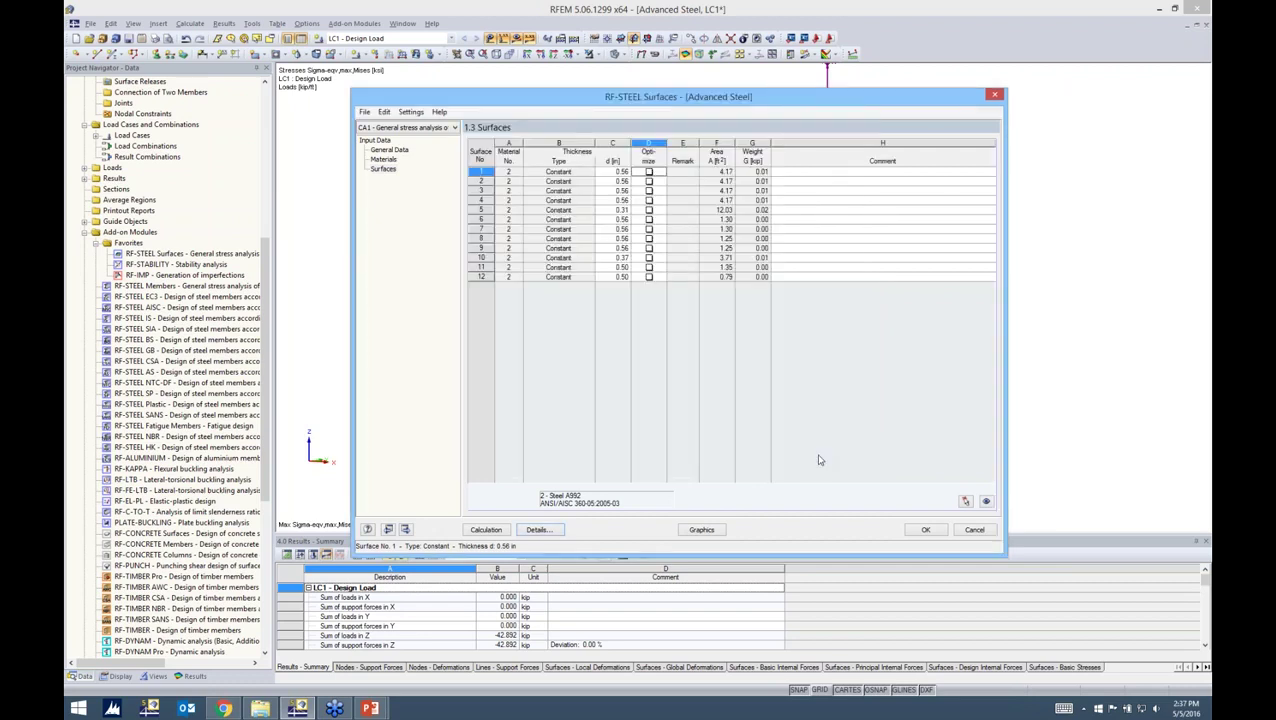
left_click(494, 529)
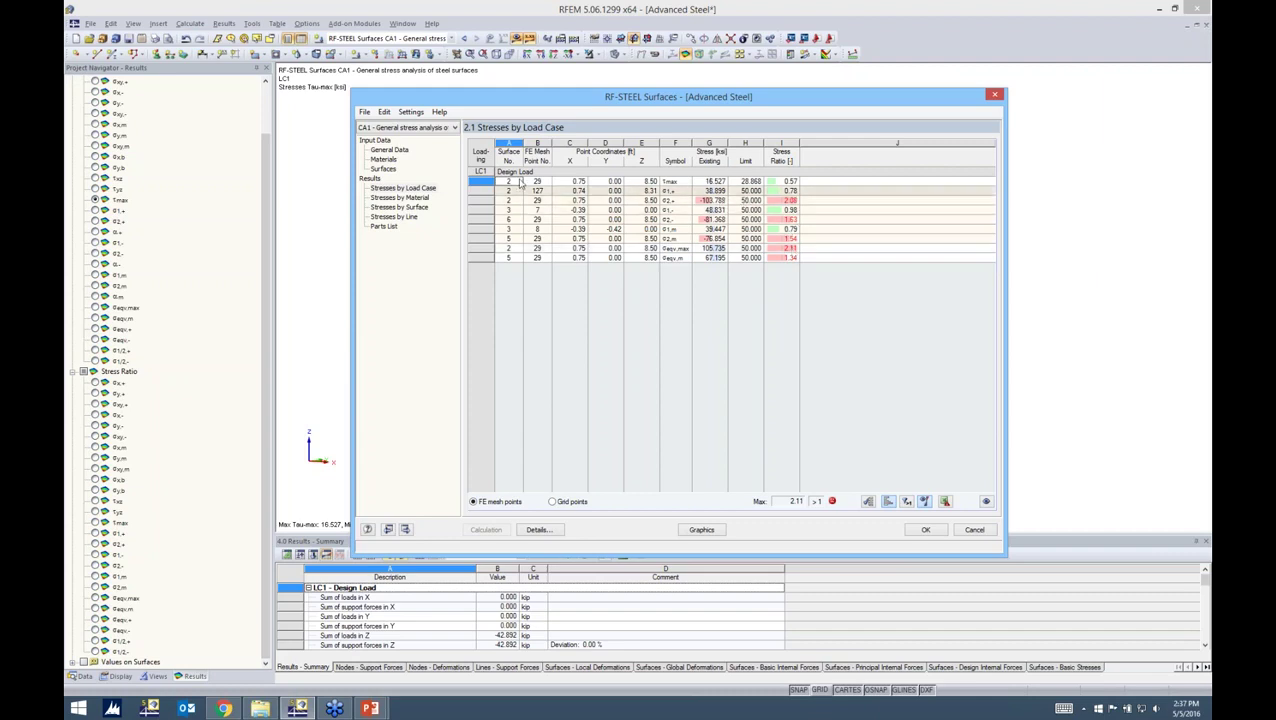
- Review the calculated stresses and stress ratios in the tables by material, by surface and by load case
left_click(412, 199)
left_click(412, 208)
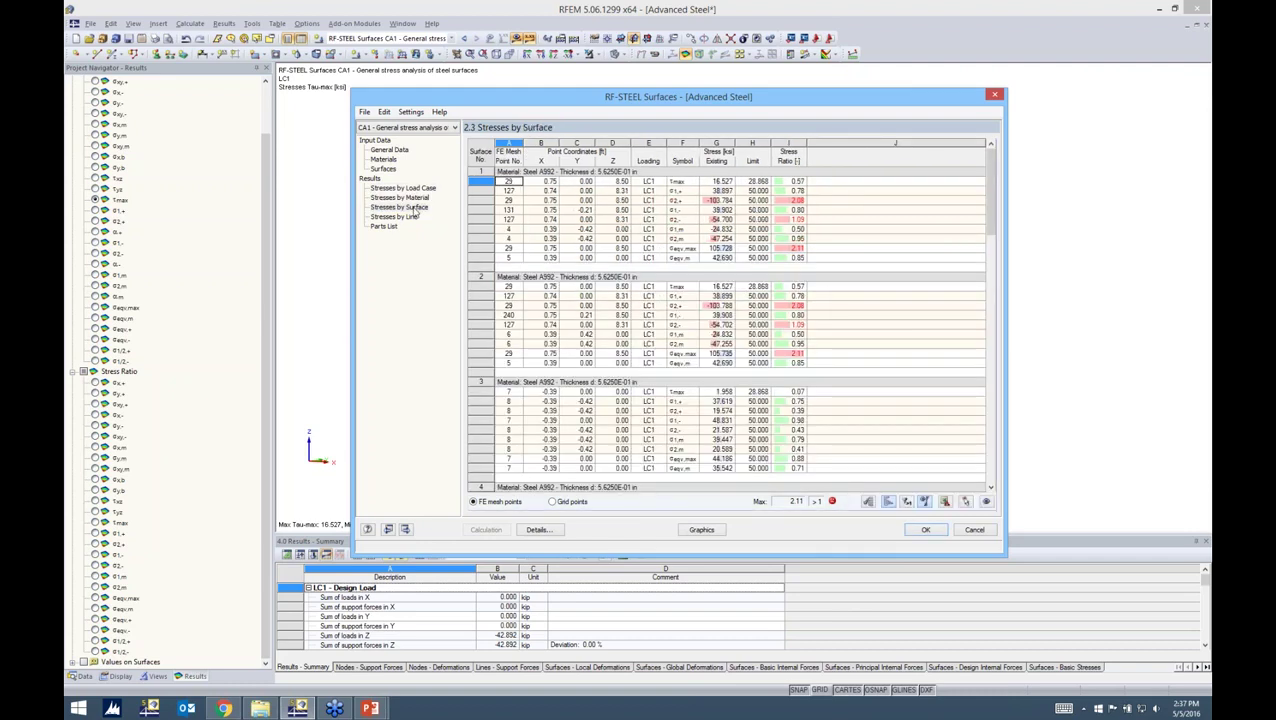
left_click(424, 188)
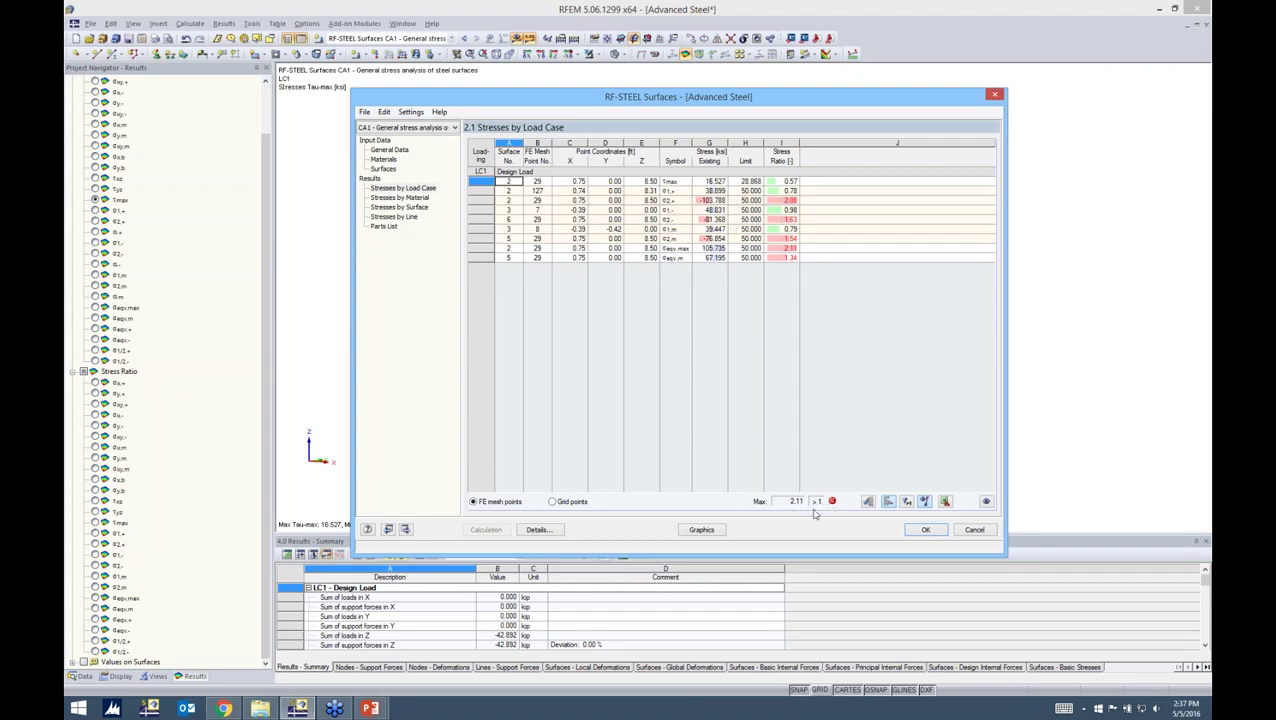
- Show the RF-STEEL Surfaces CA1 results graphically on the model as the stress ratio for σeqv,max
left_click(701, 530)
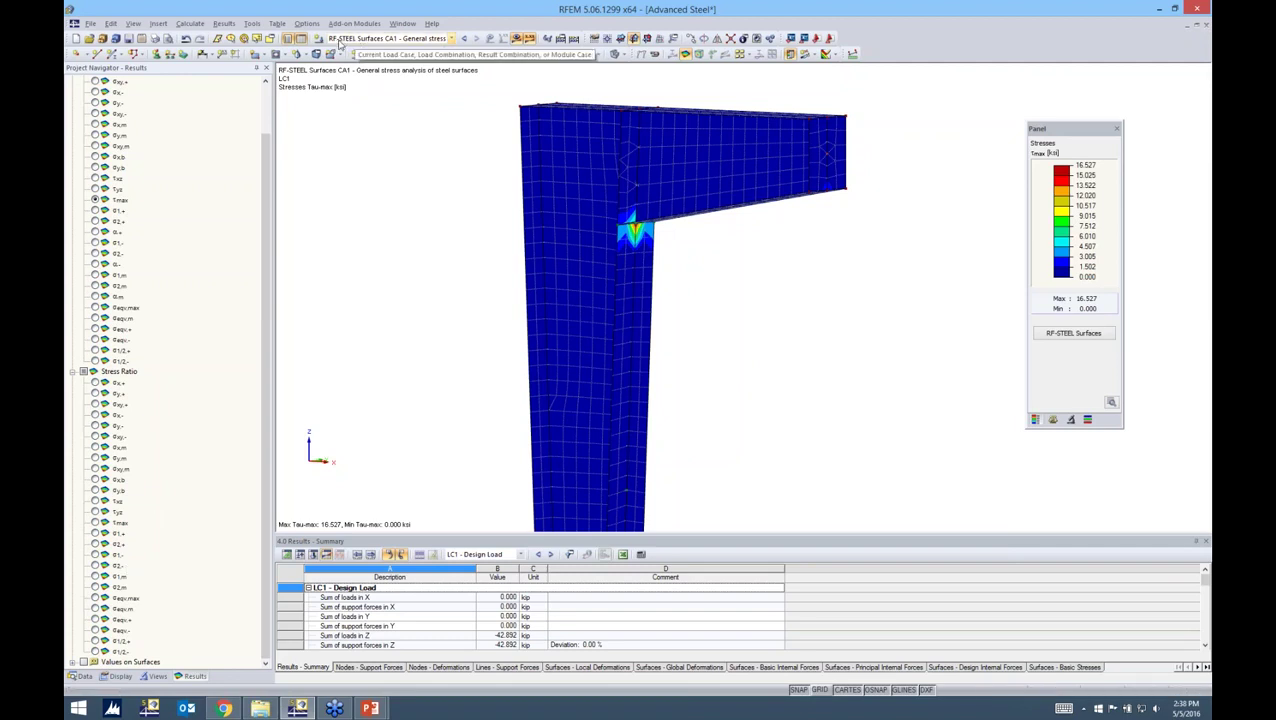
left_click(451, 38)
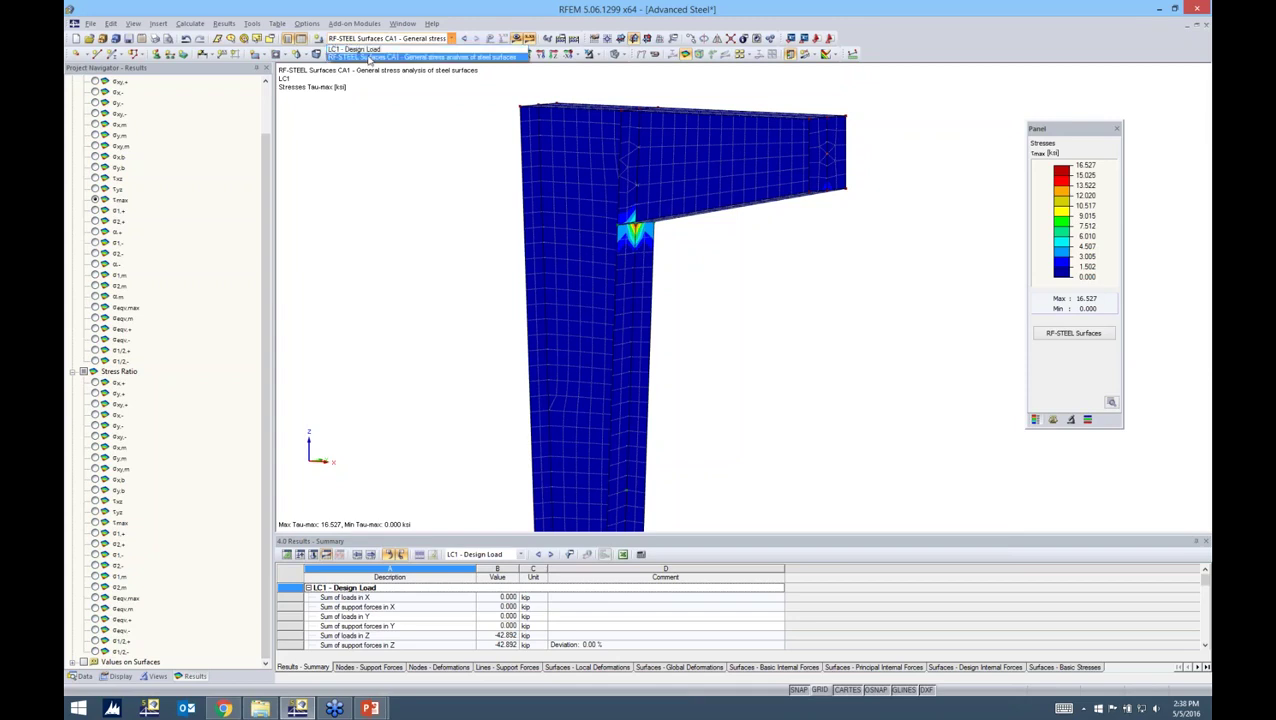
left_click(369, 57)
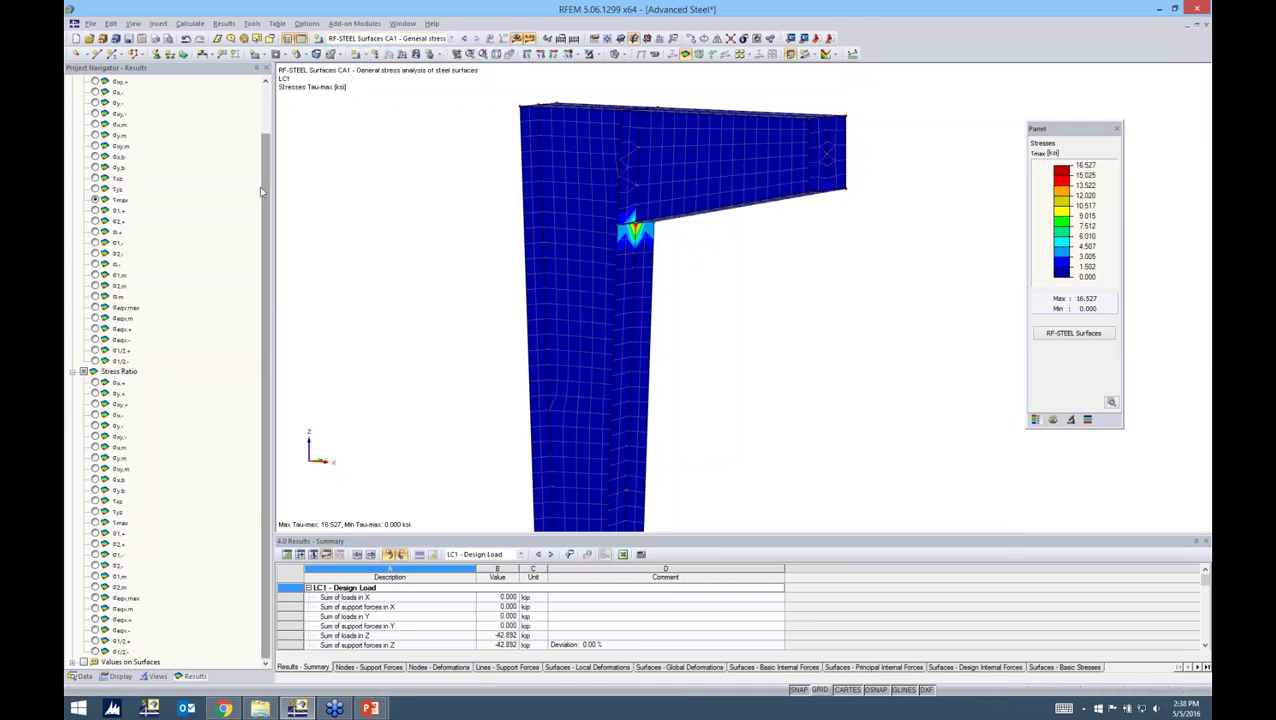
scroll(261, 176, "up", 2)
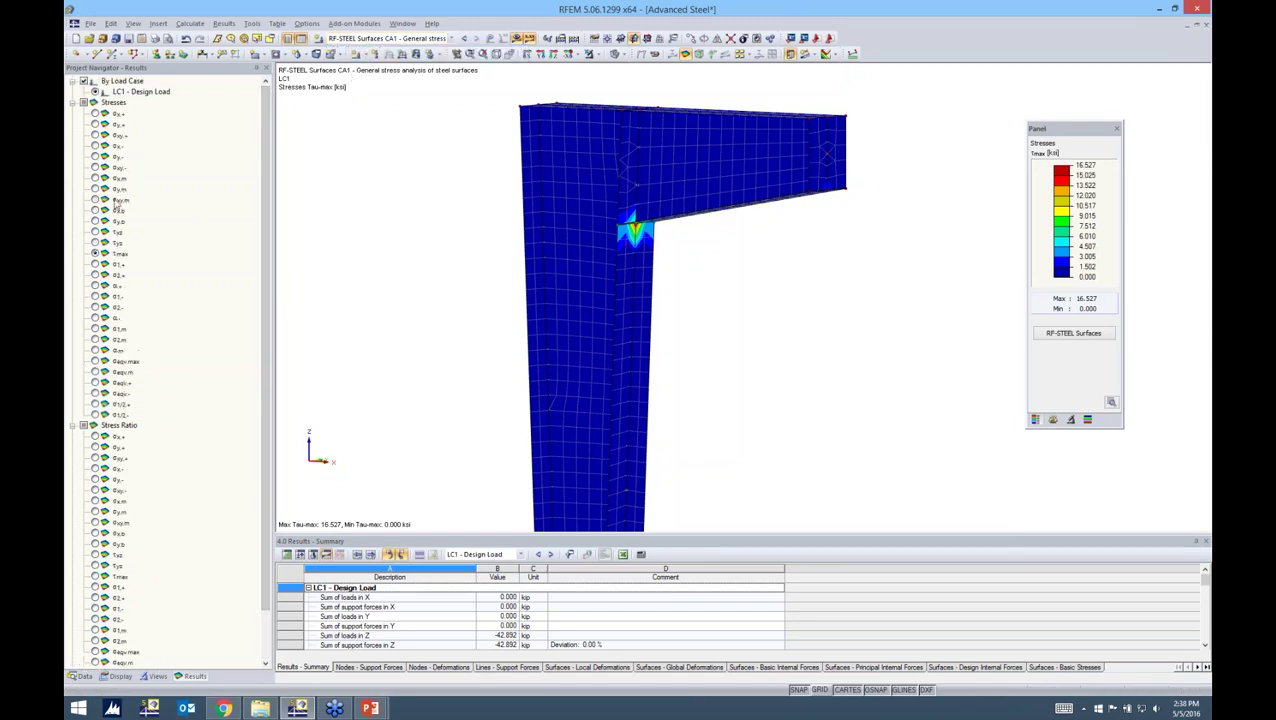
scroll(249, 268, "down", 2)
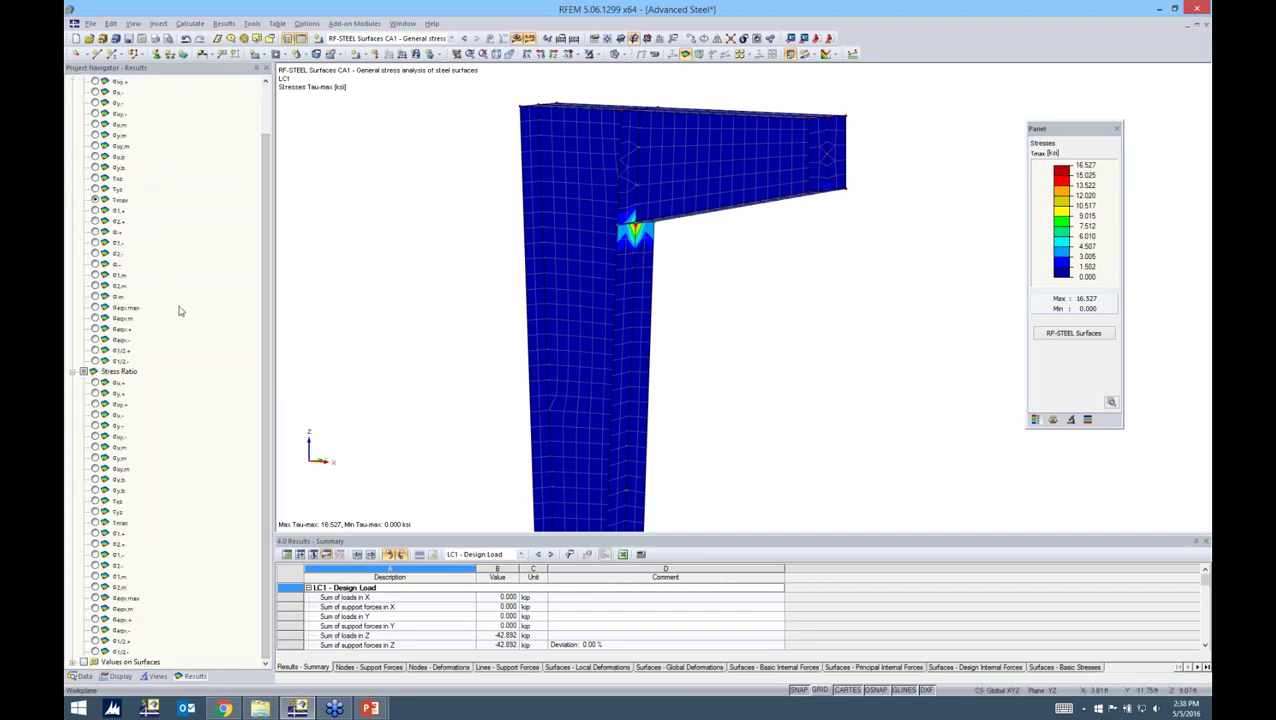
left_click(95, 598)
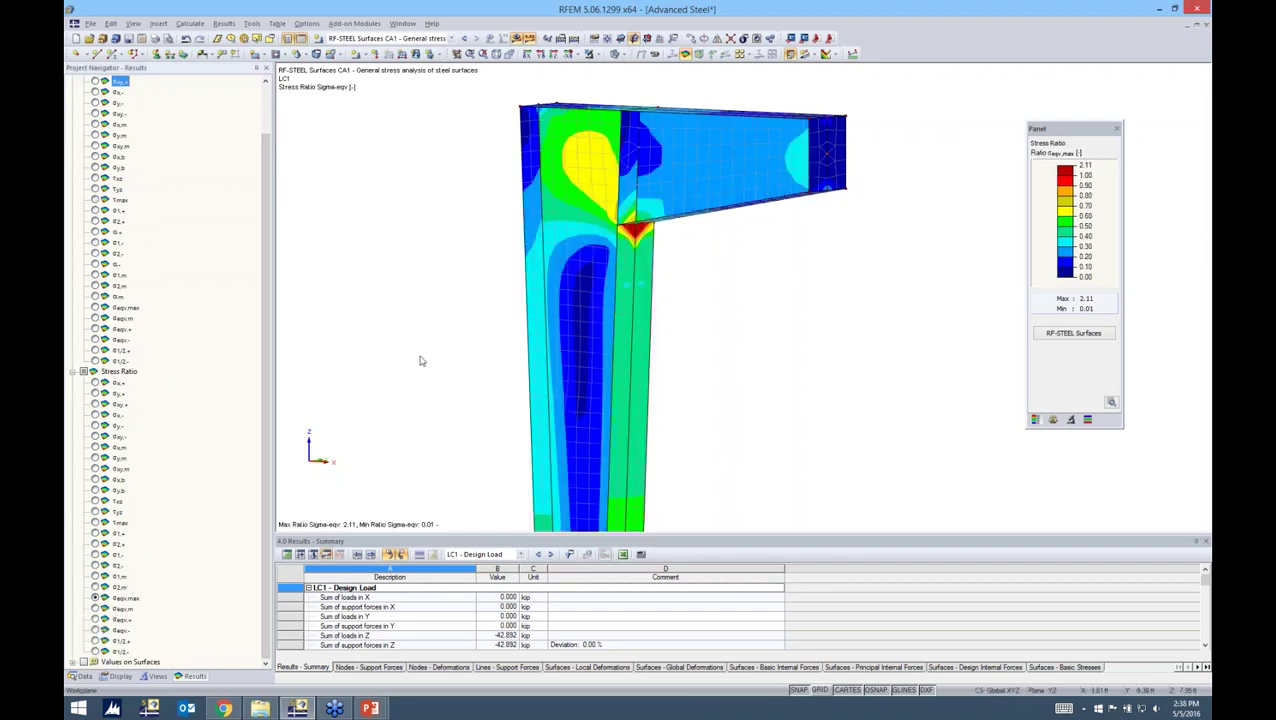
- Examine the σeqv,max stress ratio around the bracket-to-column corner and check it against the module's stresses by load case
middle_click_drag(723, 291, 743, 307, "ctrl")
right_click(1066, 276)
left_click(717, 261)
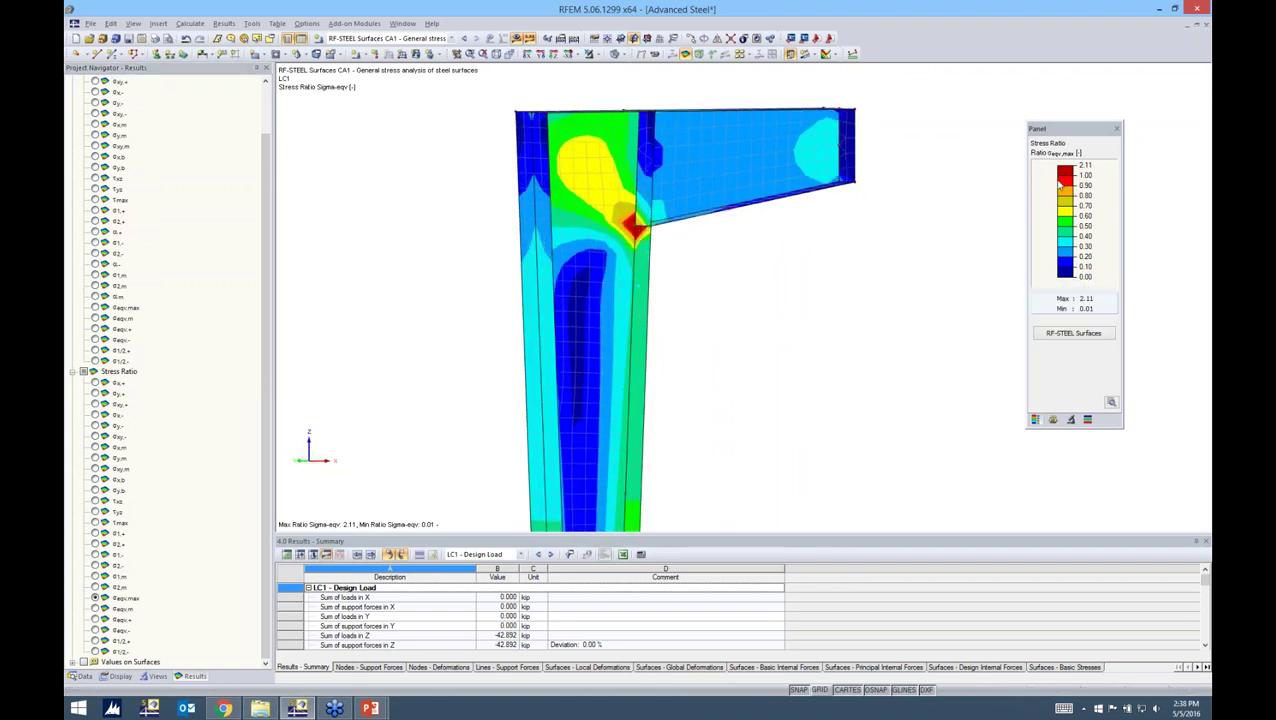
scroll(625, 222, "up", 5)
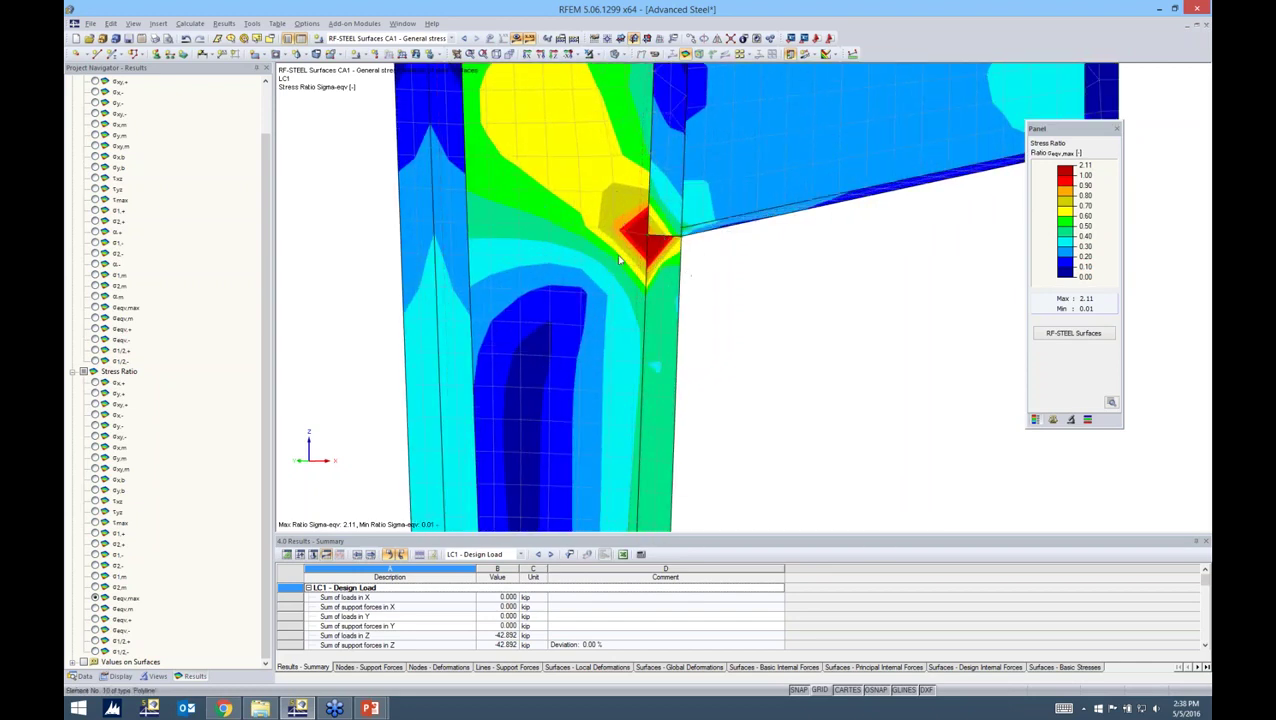
scroll(648, 258, "down", 3)
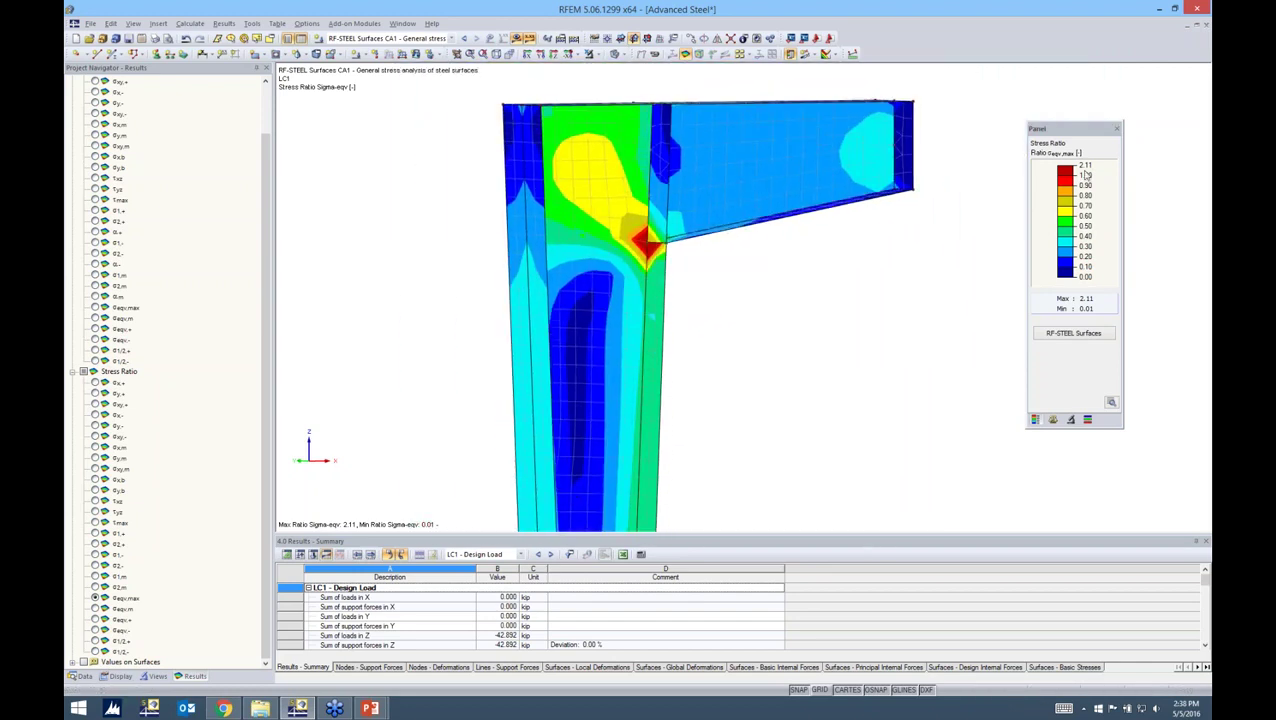
middle_click_drag(732, 290, 468, 296, "ctrl")
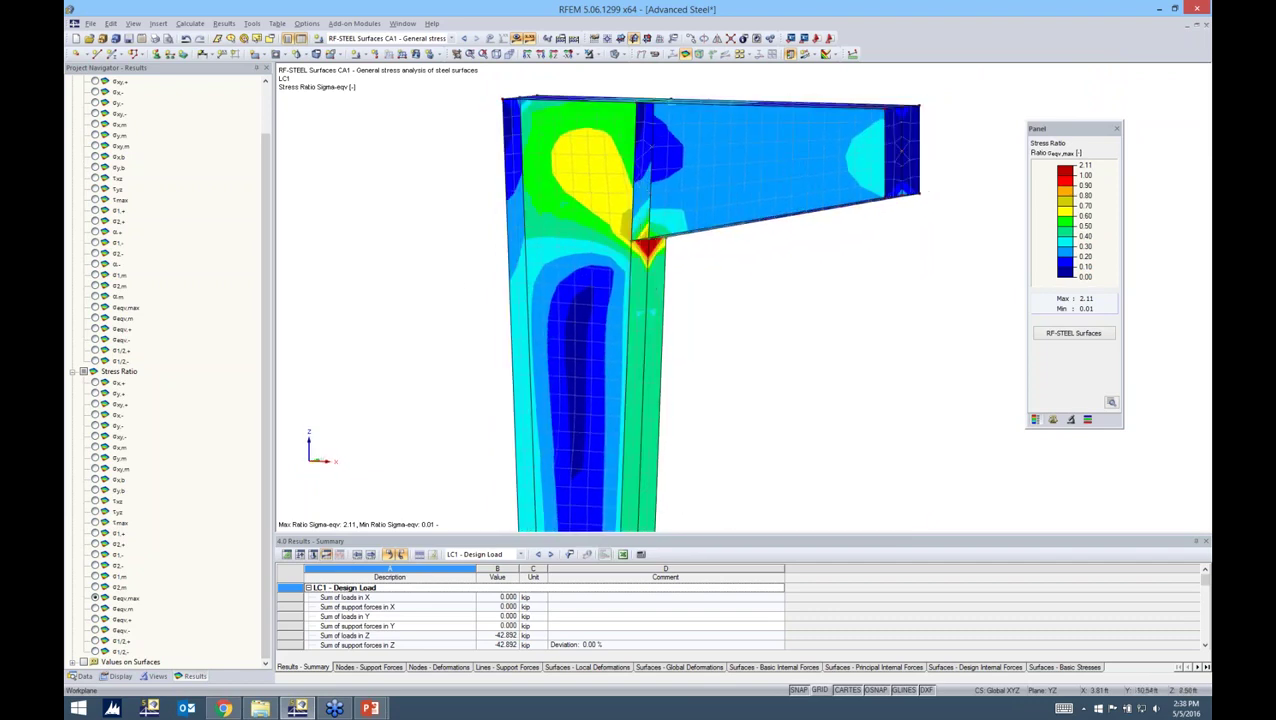
left_click(1085, 339)
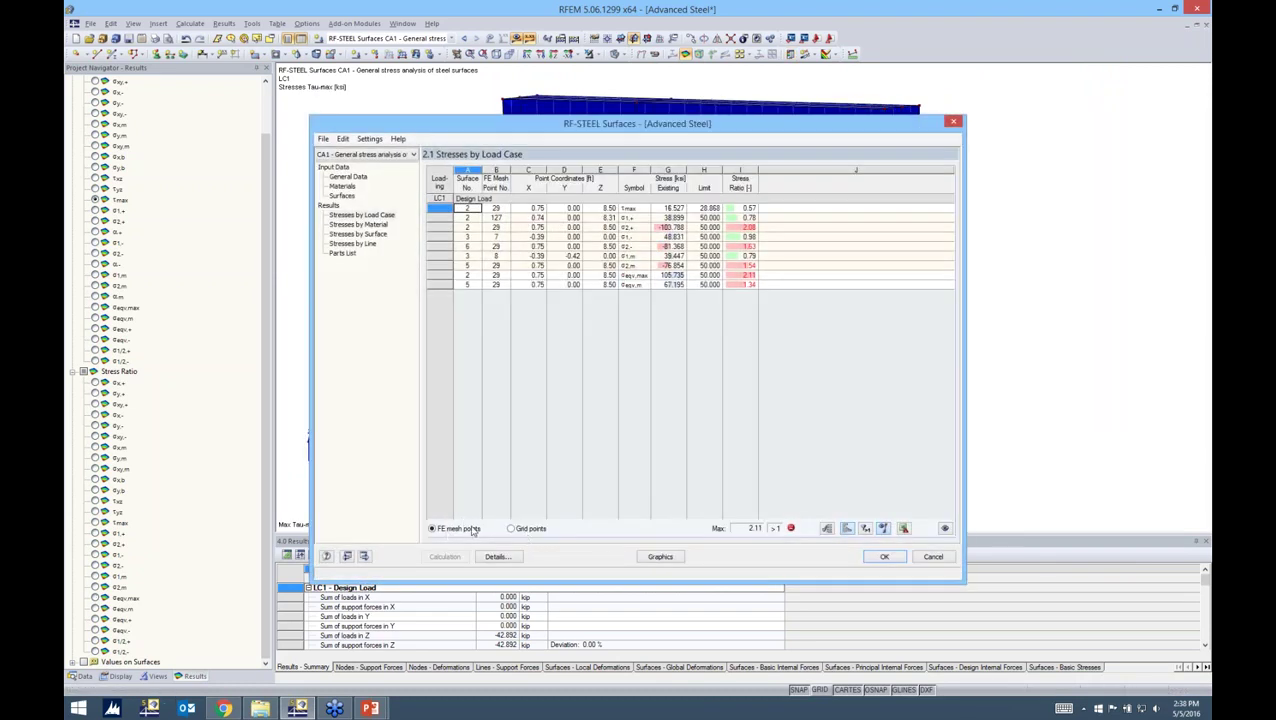
left_click(660, 556)
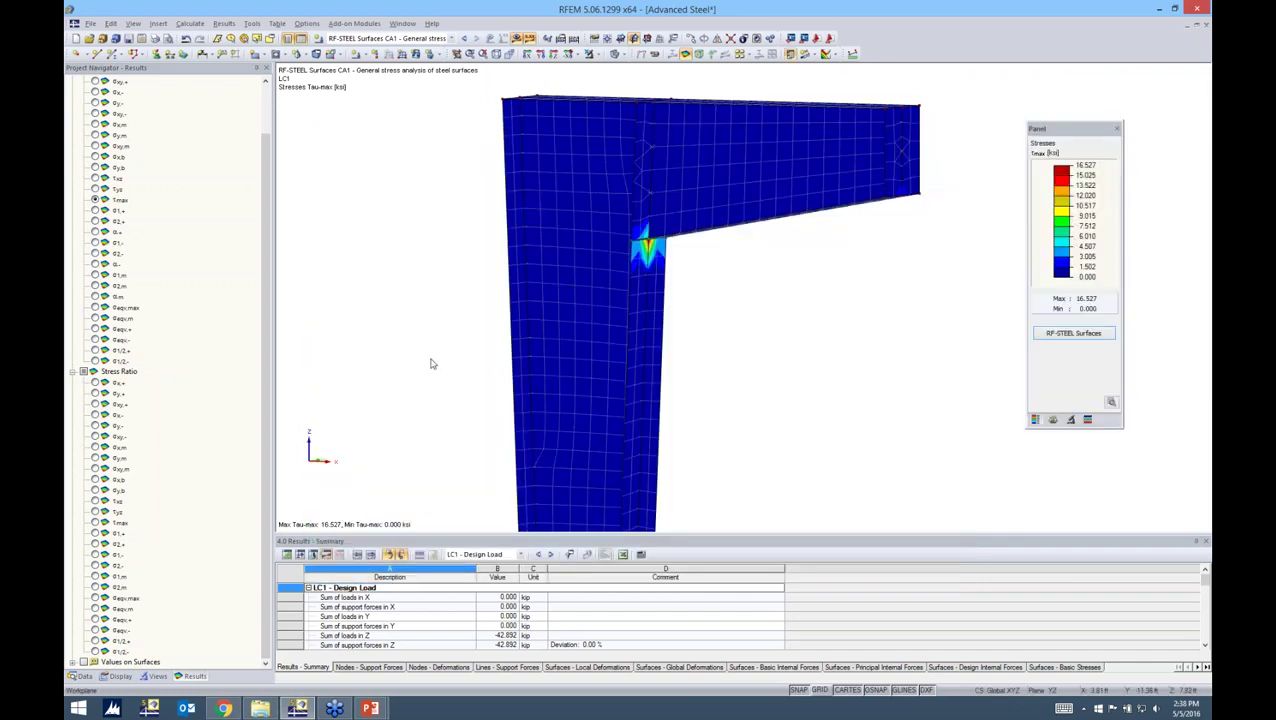
middle_click_drag(433, 362, 419, 308)
left_click(95, 598)
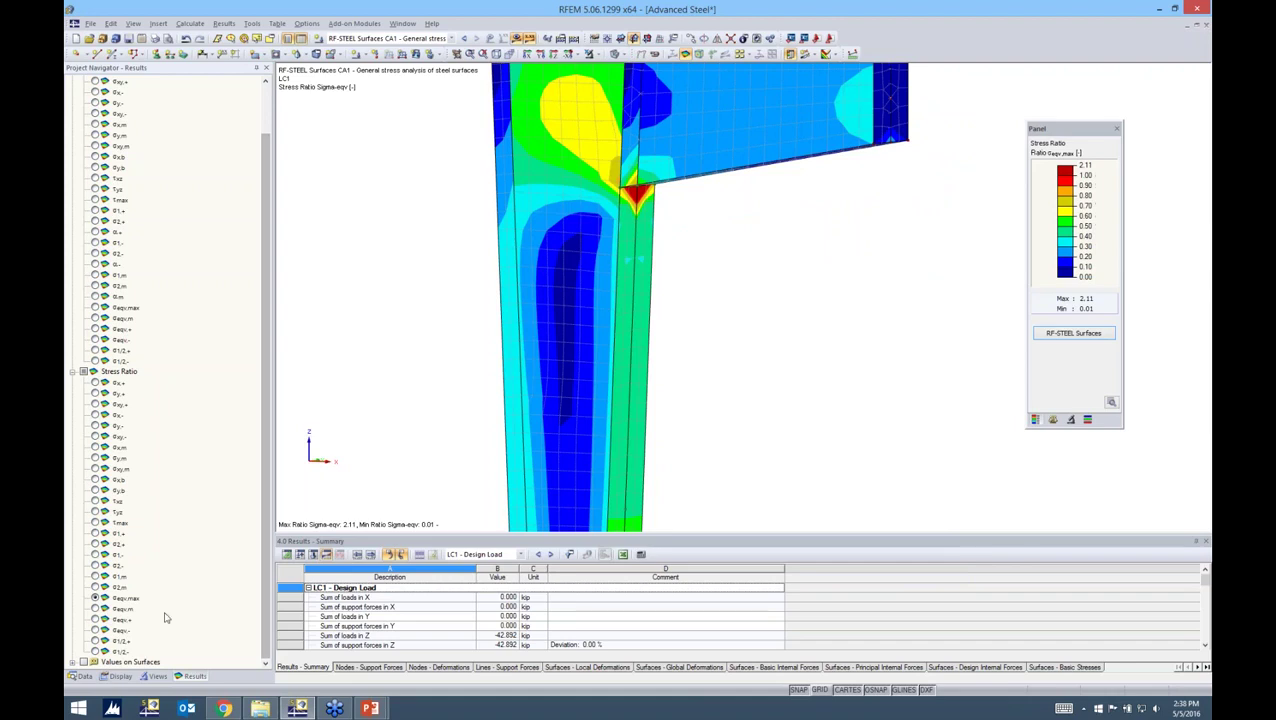
- Display the σeqv,max ratio values on the surfaces at FE mesh points and examine them along the column and bracket
left_click(73, 662)
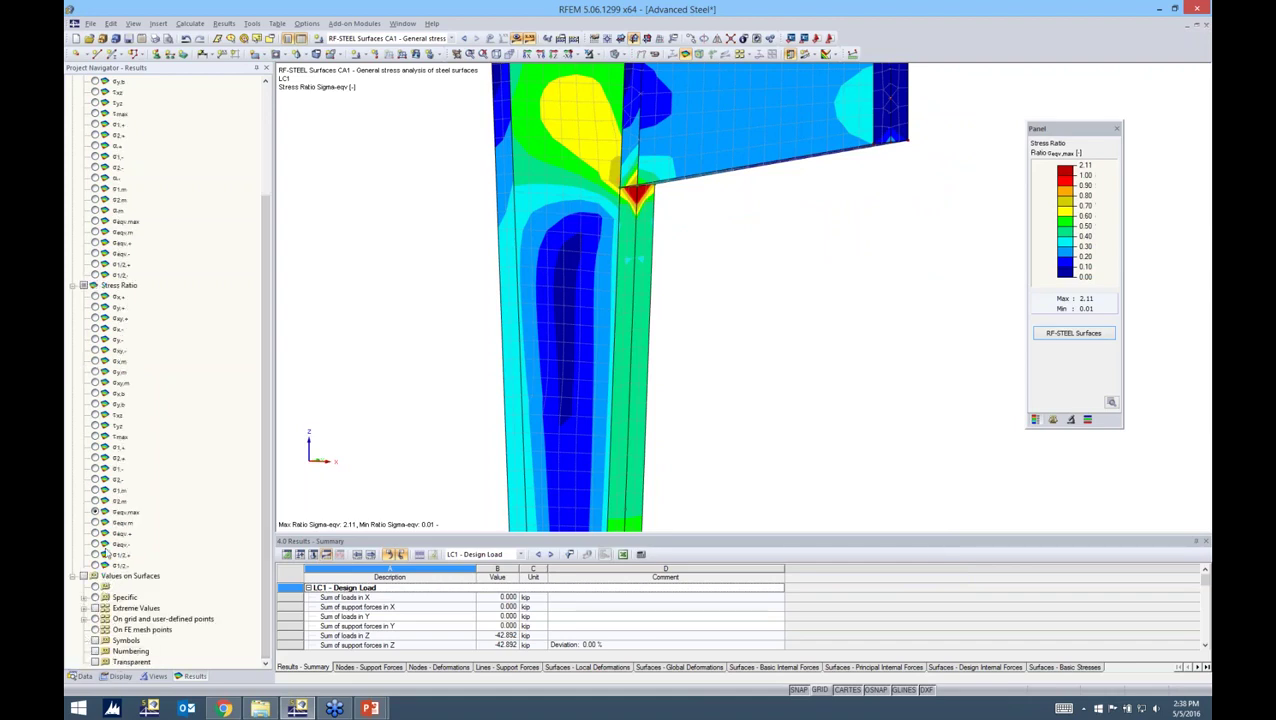
left_click(84, 577)
left_click(85, 608)
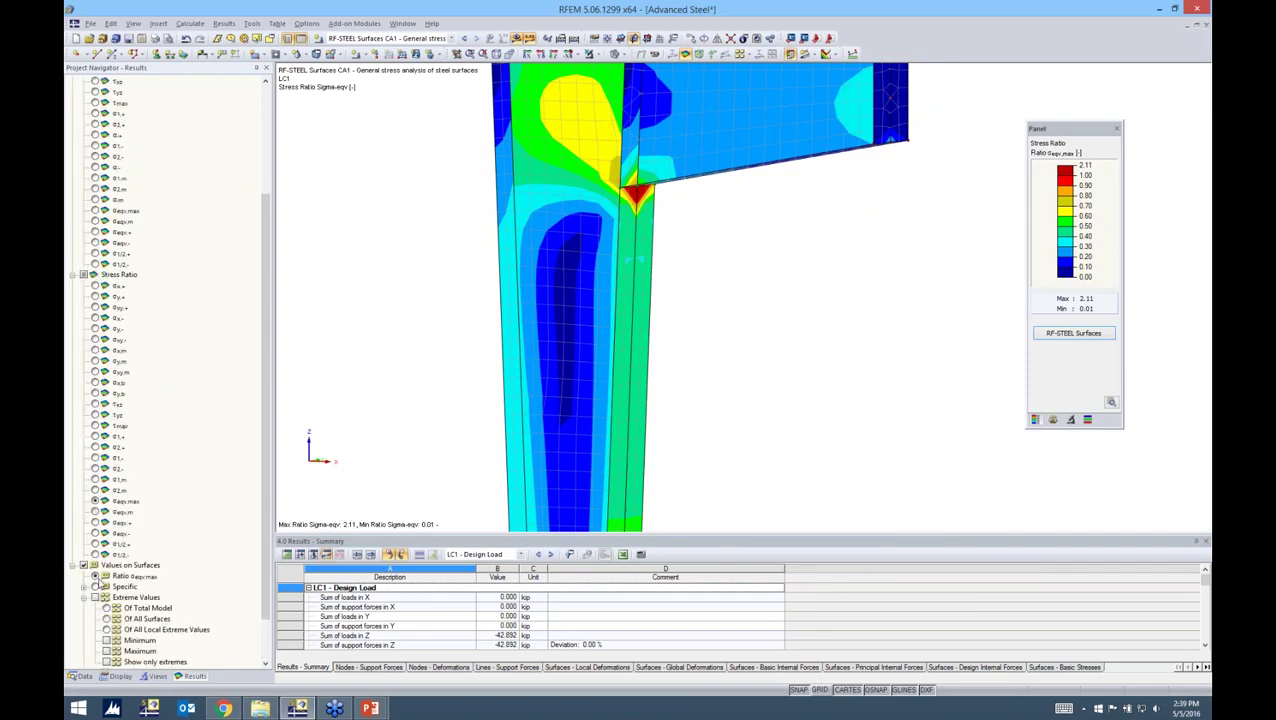
scroll(98, 581, "down", 2)
middle_click_drag(791, 392, 732, 414, "ctrl")
left_click(95, 629)
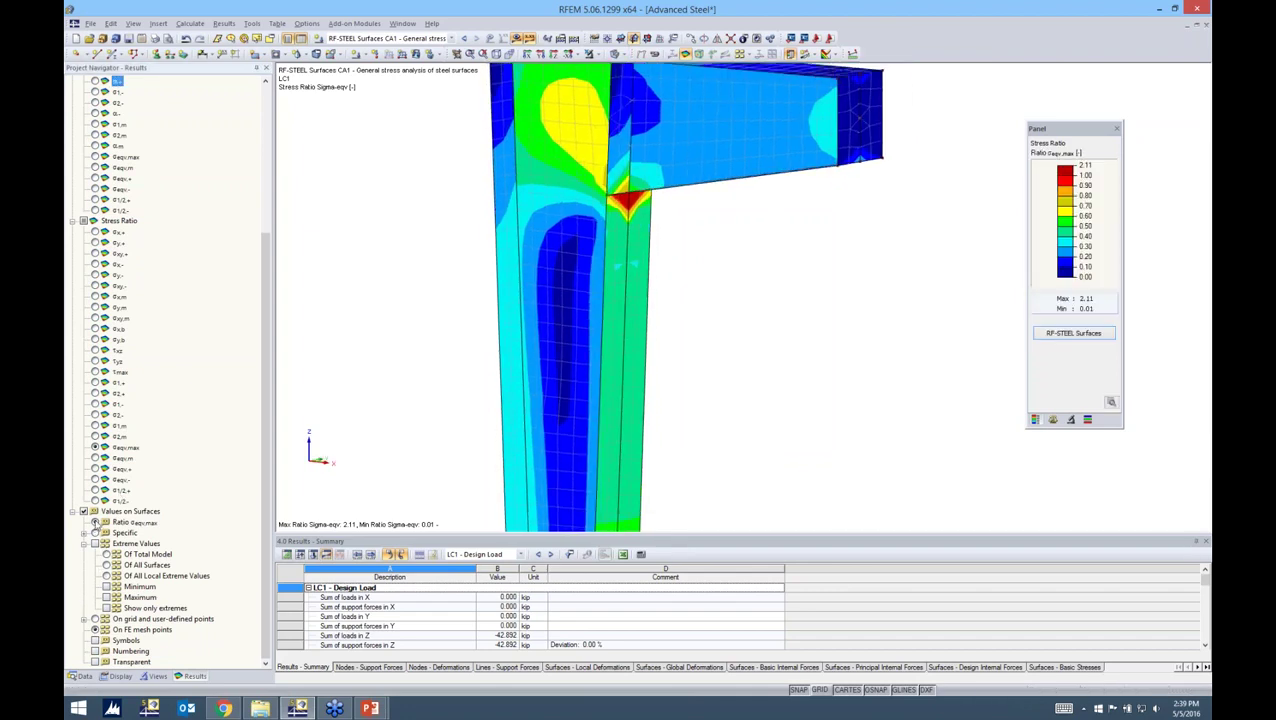
scroll(474, 426, "down", 2)
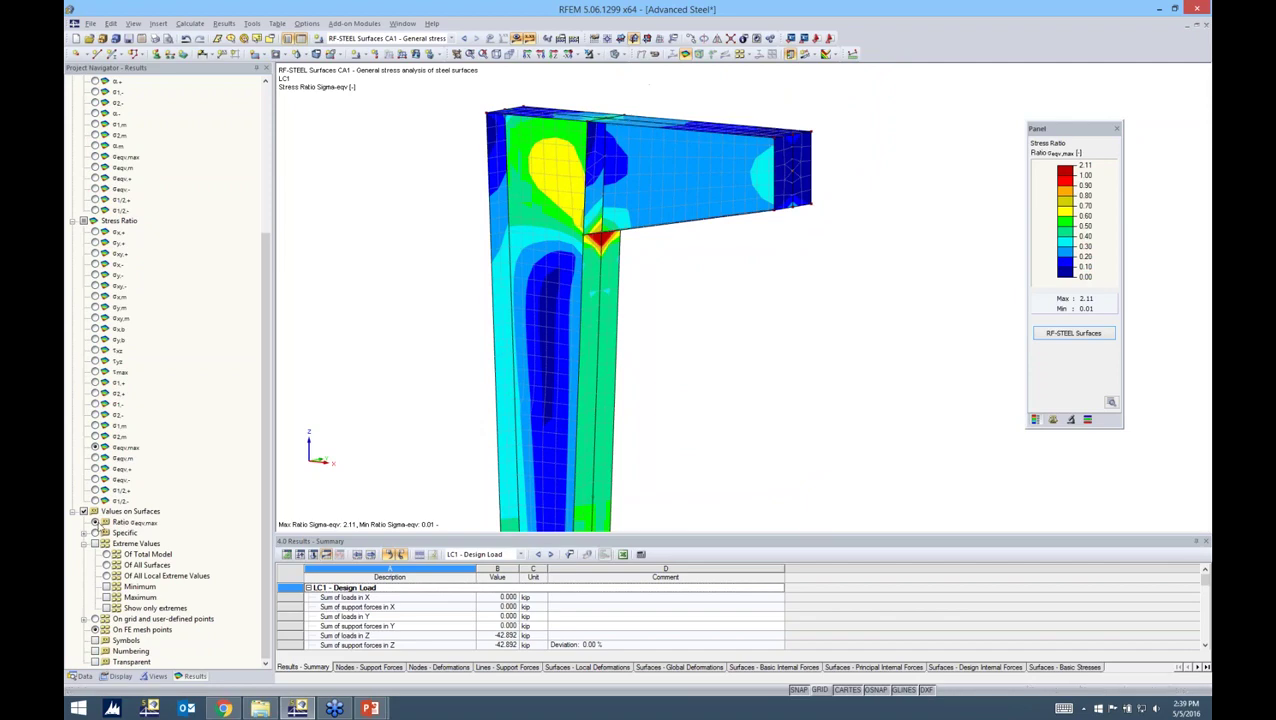
left_click(96, 544)
left_click(96, 542)
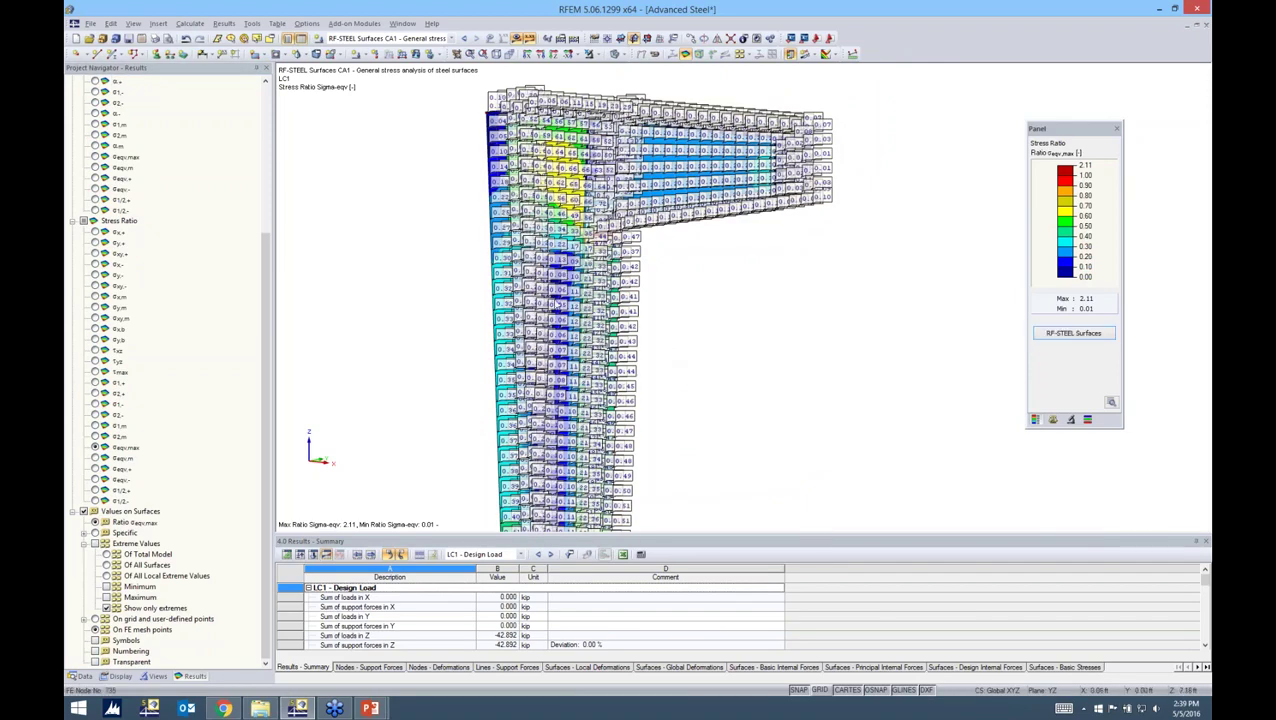
scroll(553, 295, "up", 4)
scroll(553, 295, "down", 1)
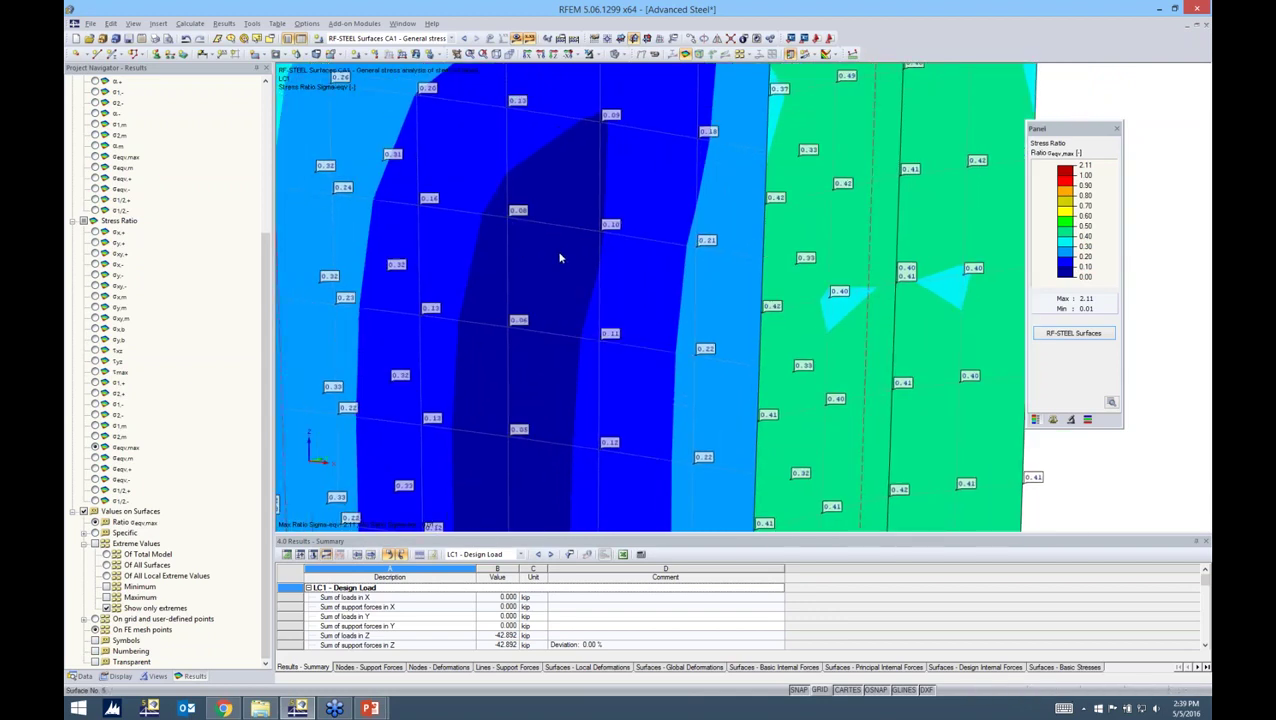
scroll(560, 258, "down", 5)
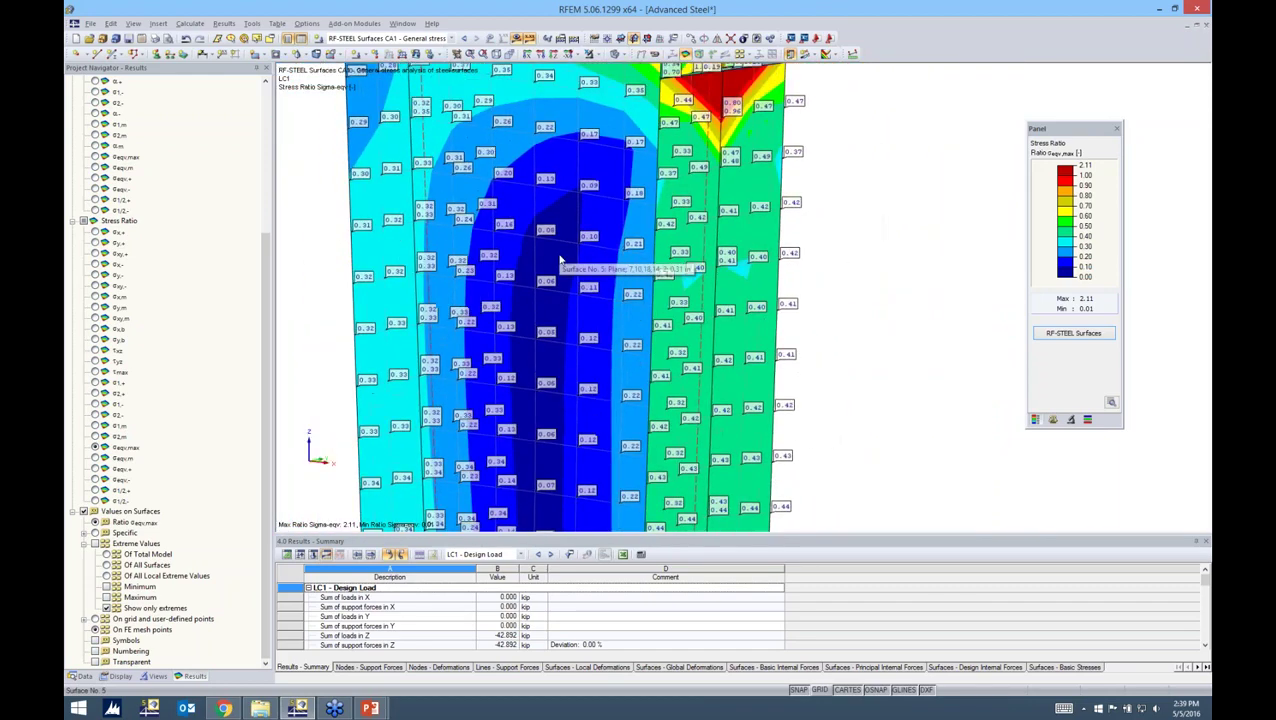
scroll(560, 258, "down", 3)
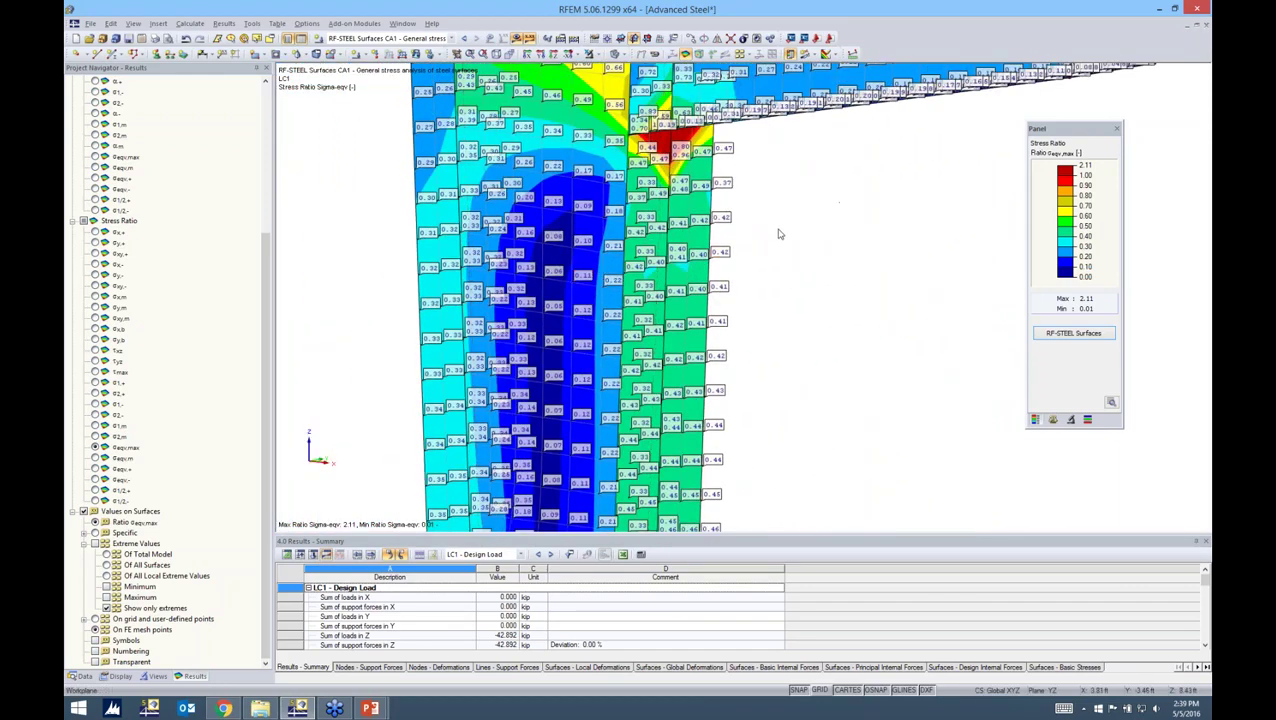
middle_click_drag(762, 245, 830, 262, "ctrl")
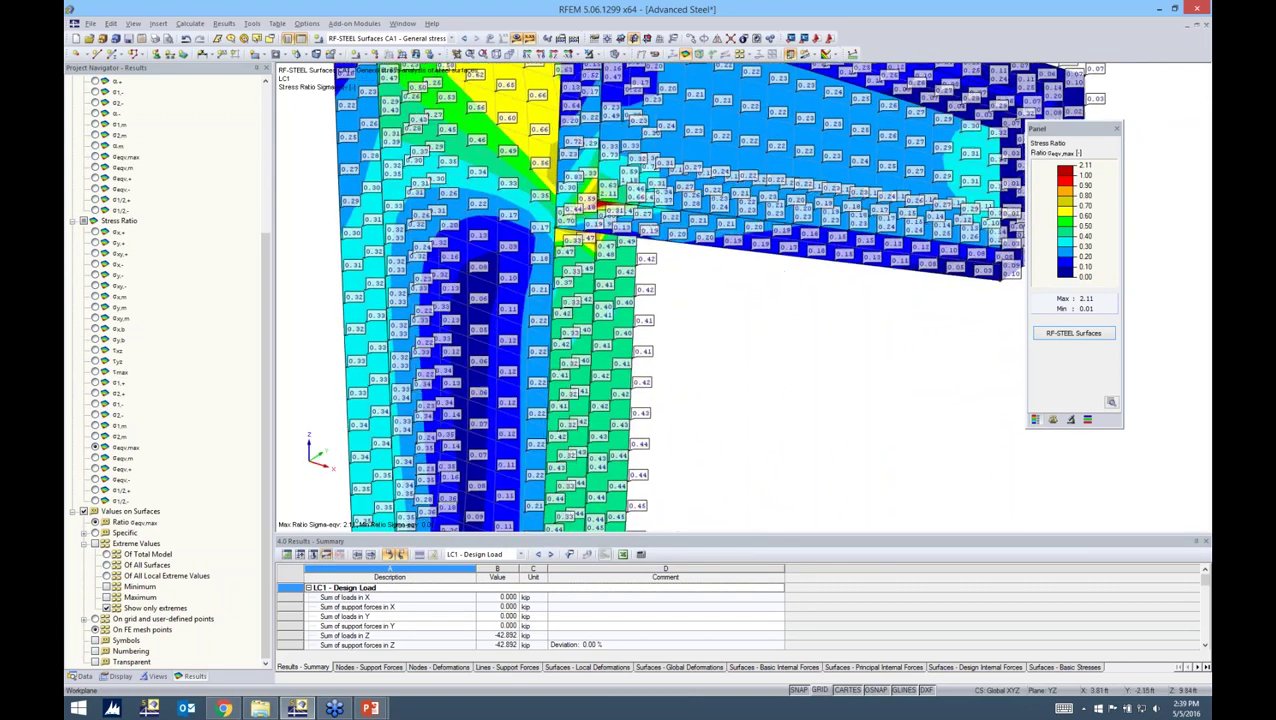
- Switch the RF-STEEL Surfaces results from FE mesh points to grid points and recalculate
left_click(1070, 336)
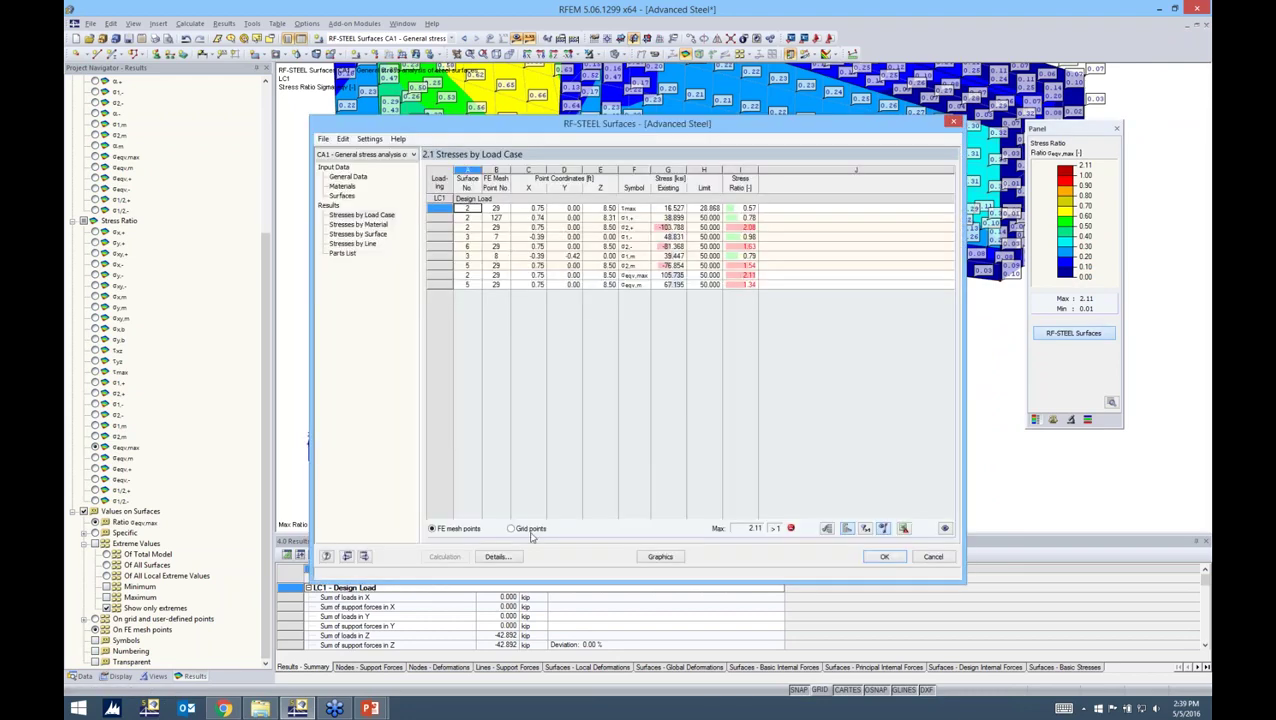
left_click(511, 529)
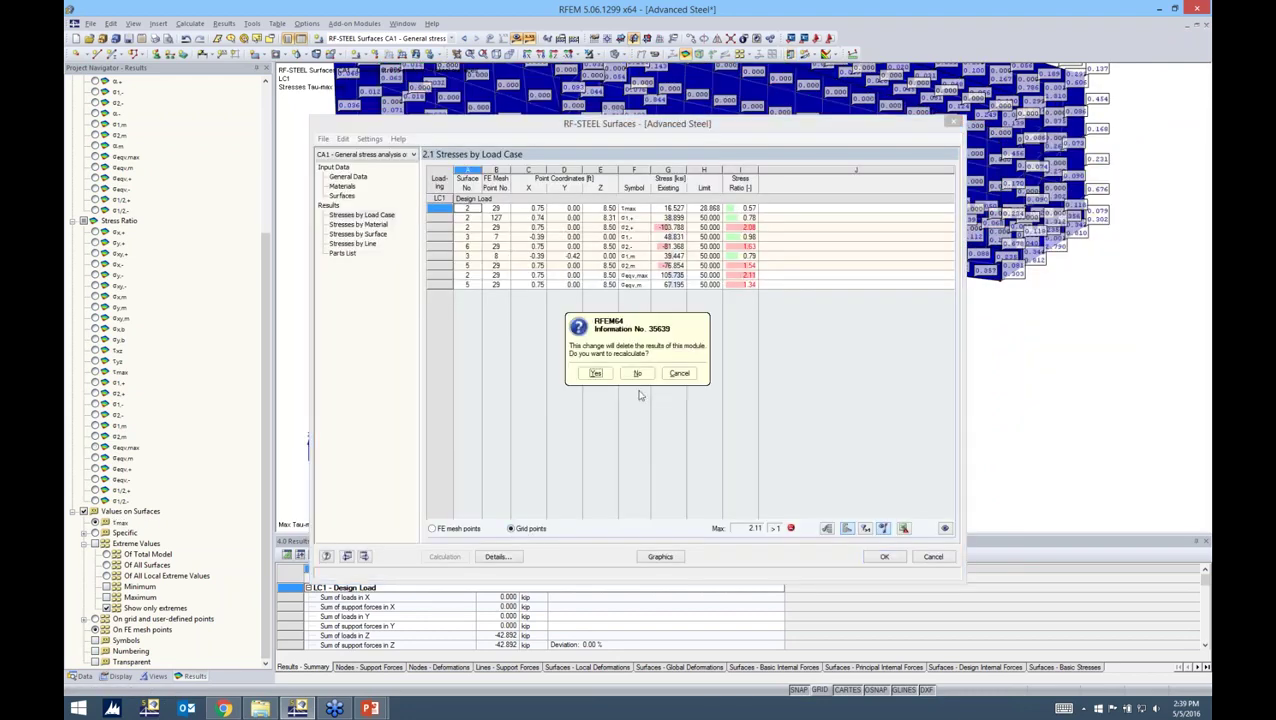
left_click(595, 373)
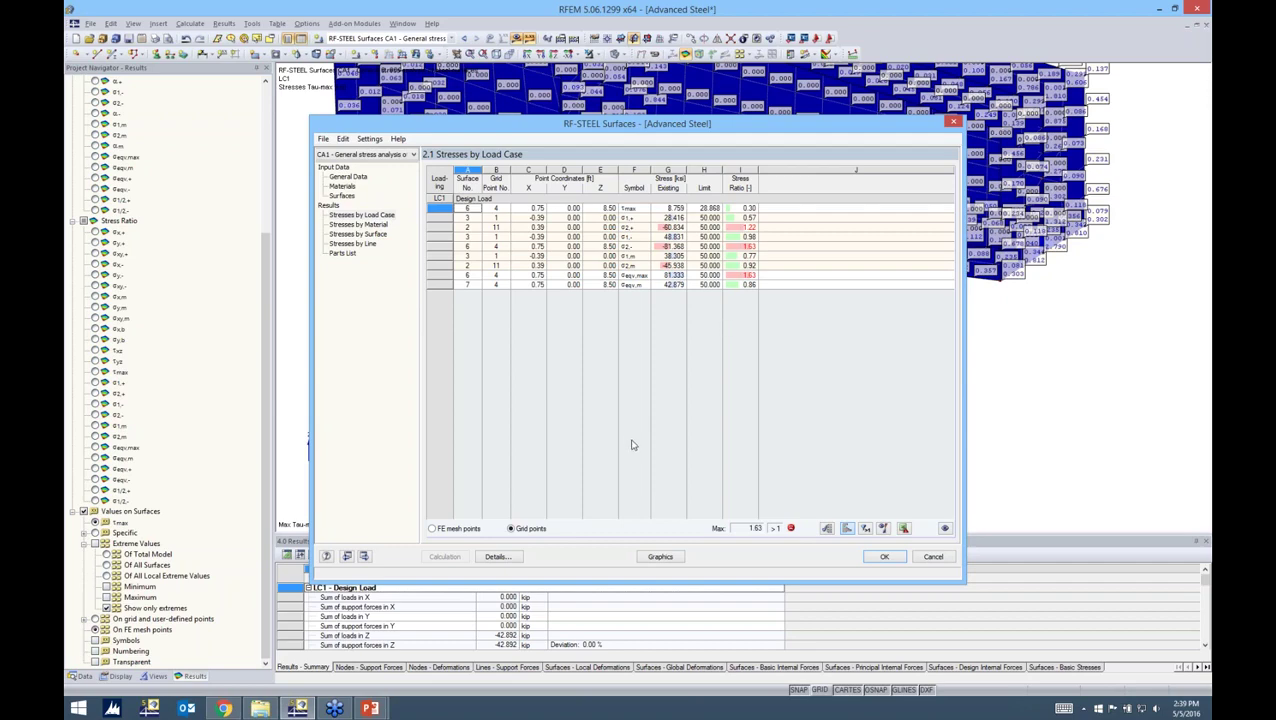
- Return to the model graphics, hide the values on surfaces and display the σeqv,max stress ratio
left_click(658, 557)
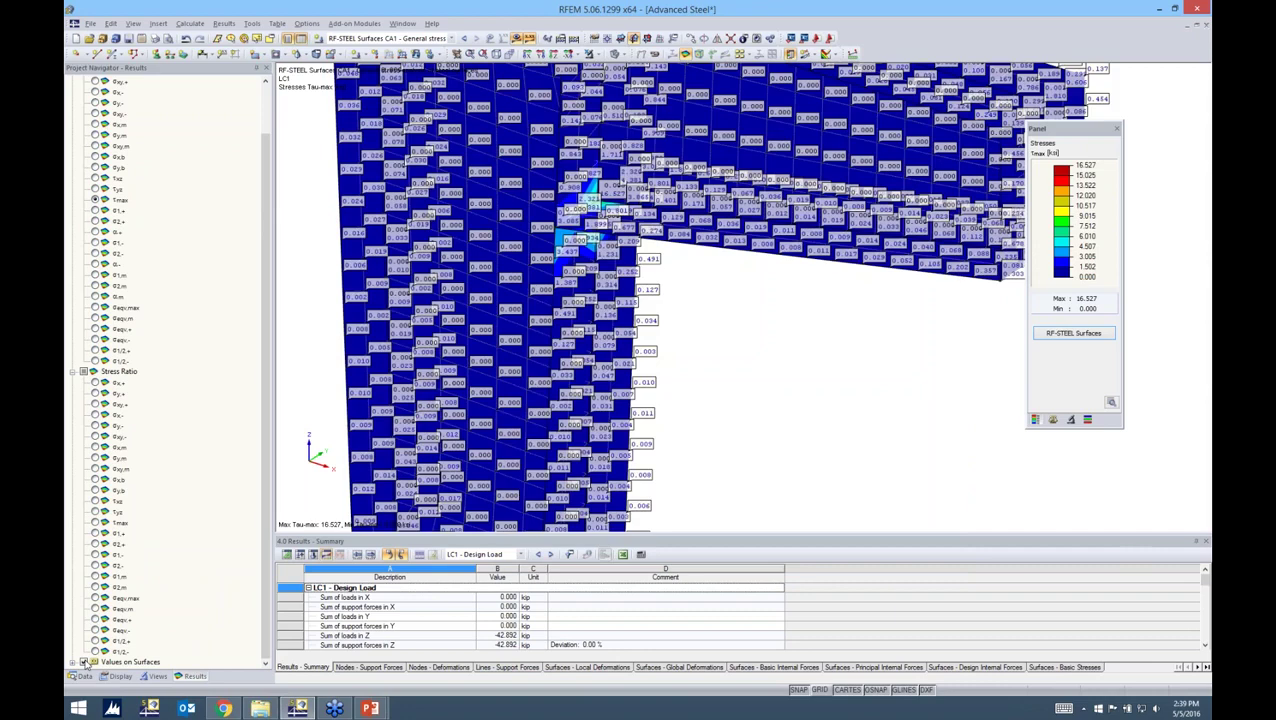
left_click(85, 662)
scroll(689, 307, "down", 2)
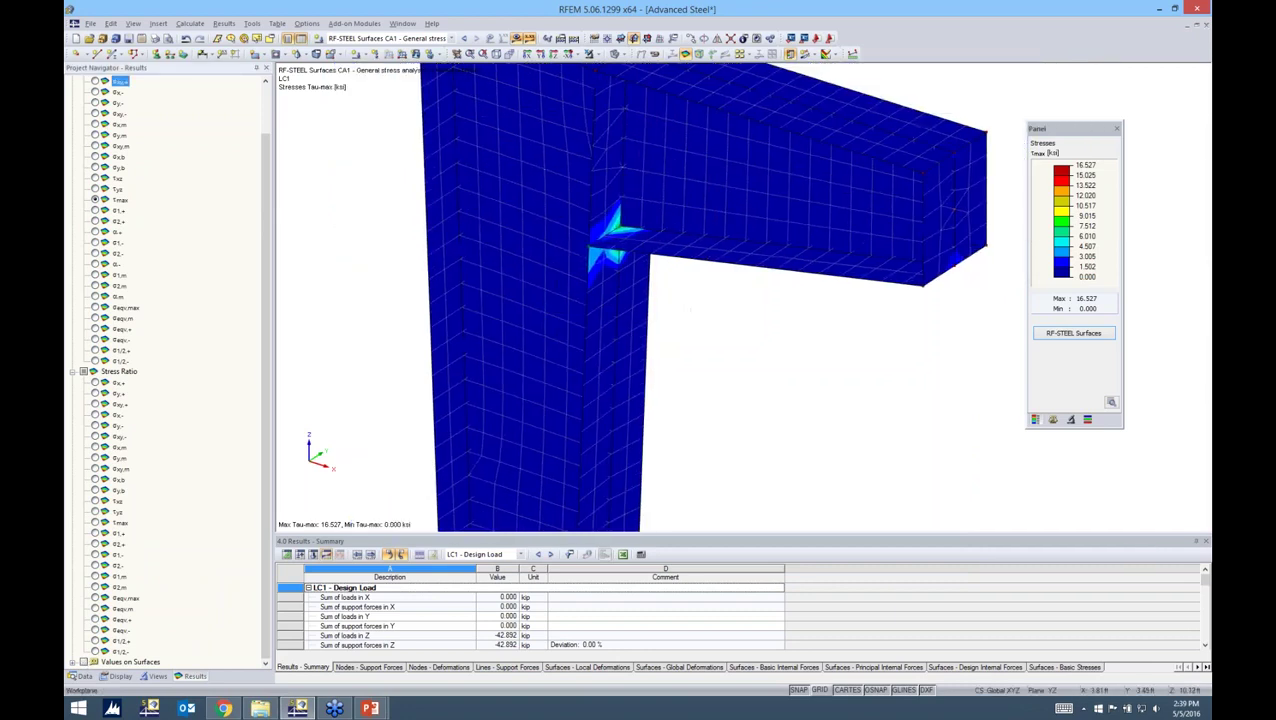
middle_click_drag(690, 309, 704, 278, "ctrl")
left_click(95, 598)
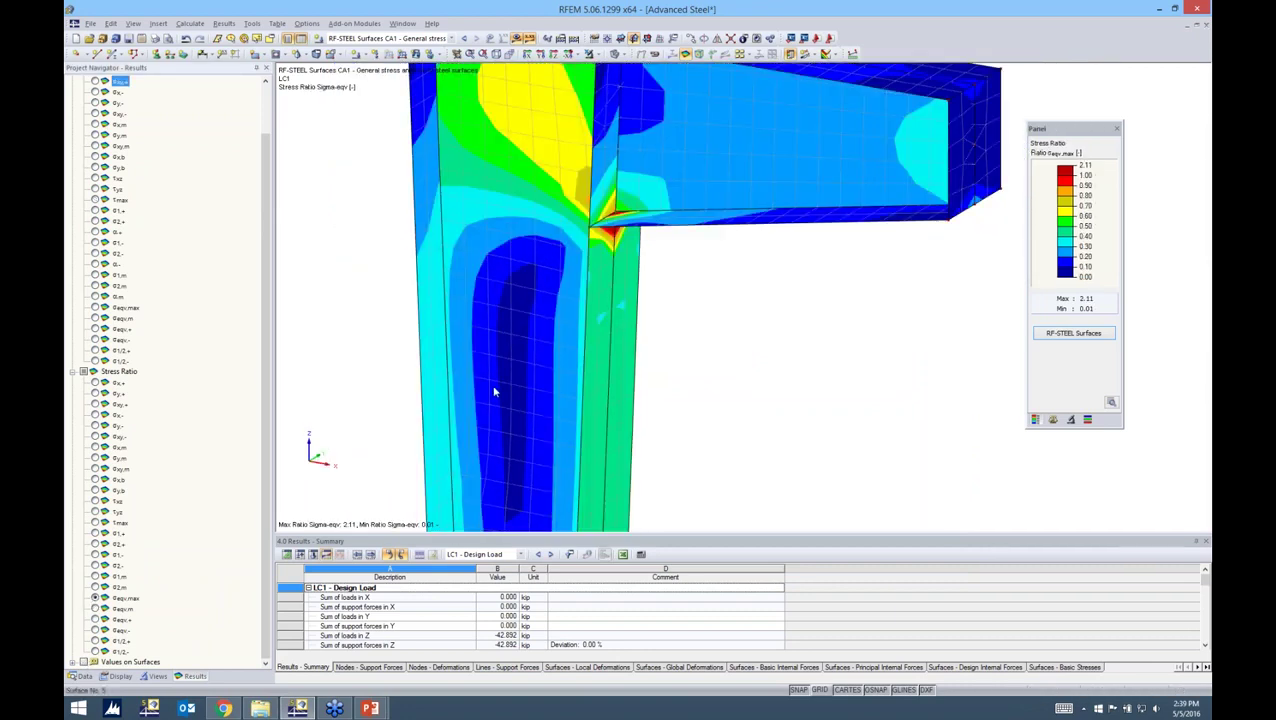
- Check the result grid settings of the column web surface, comparing the polar and Cartesian grid types and keeping Cartesian
double_click(514, 350)
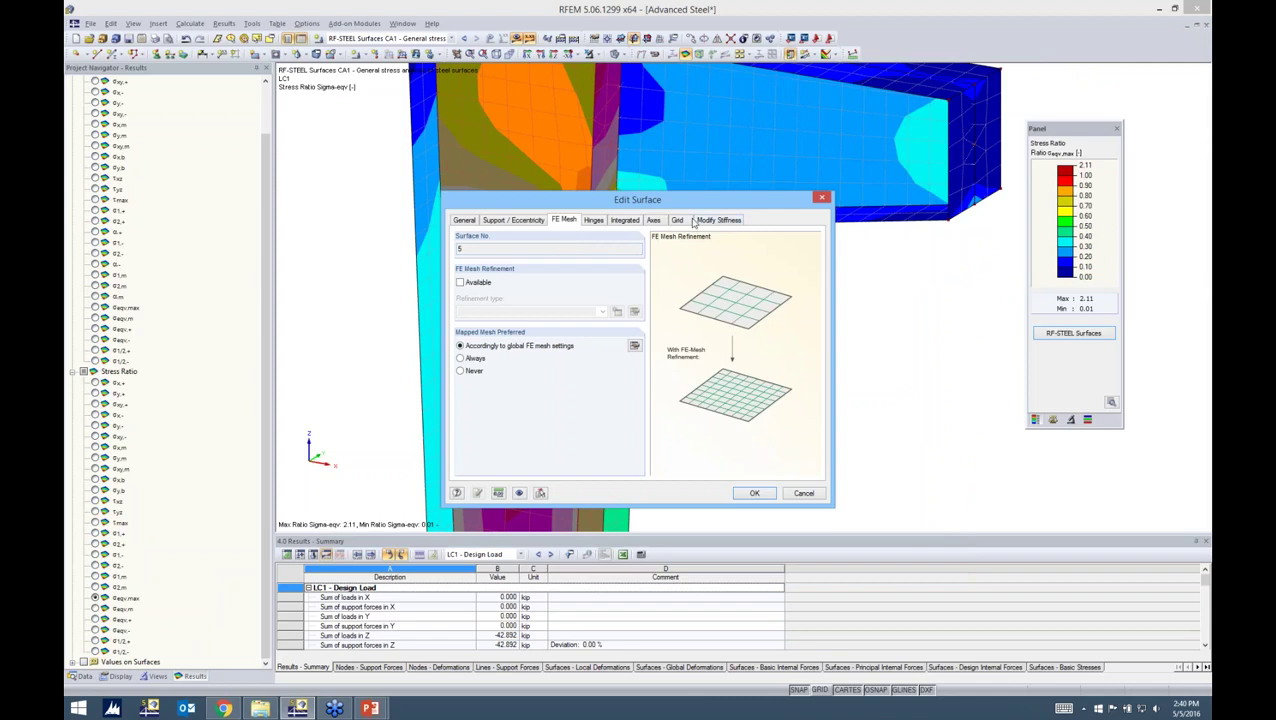
left_click(679, 221)
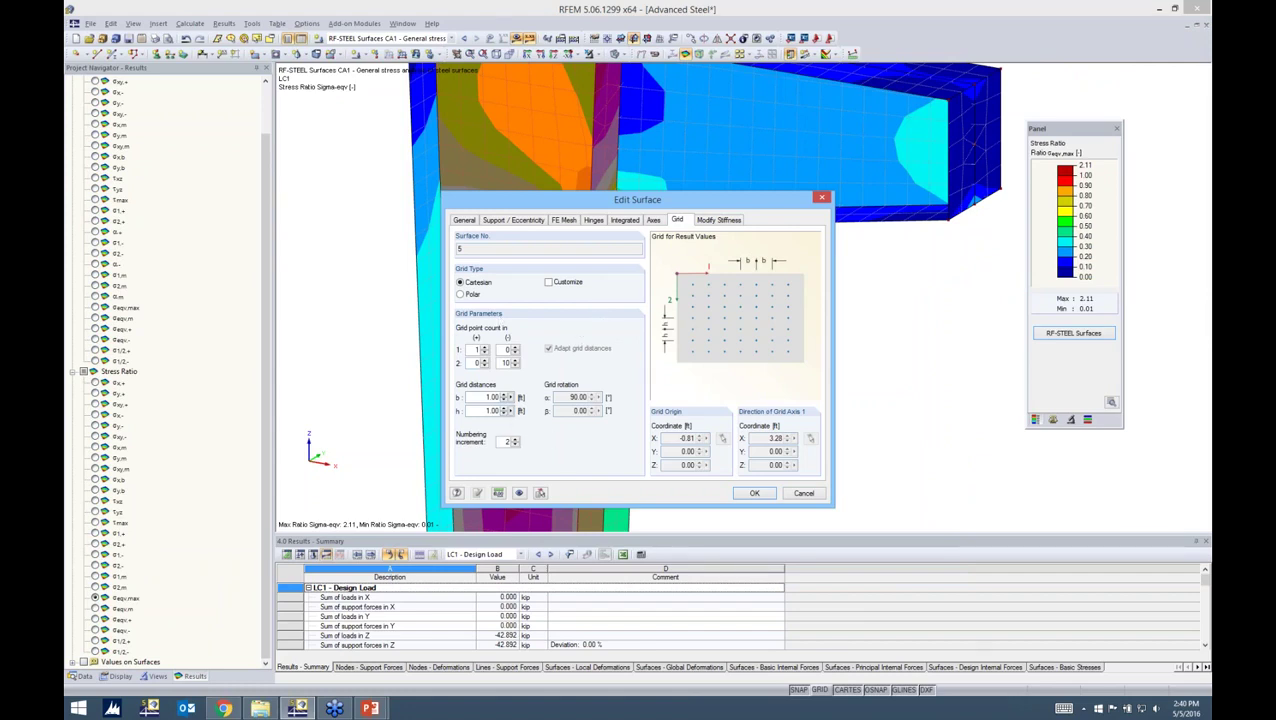
double_click(478, 410)
left_click(462, 294)
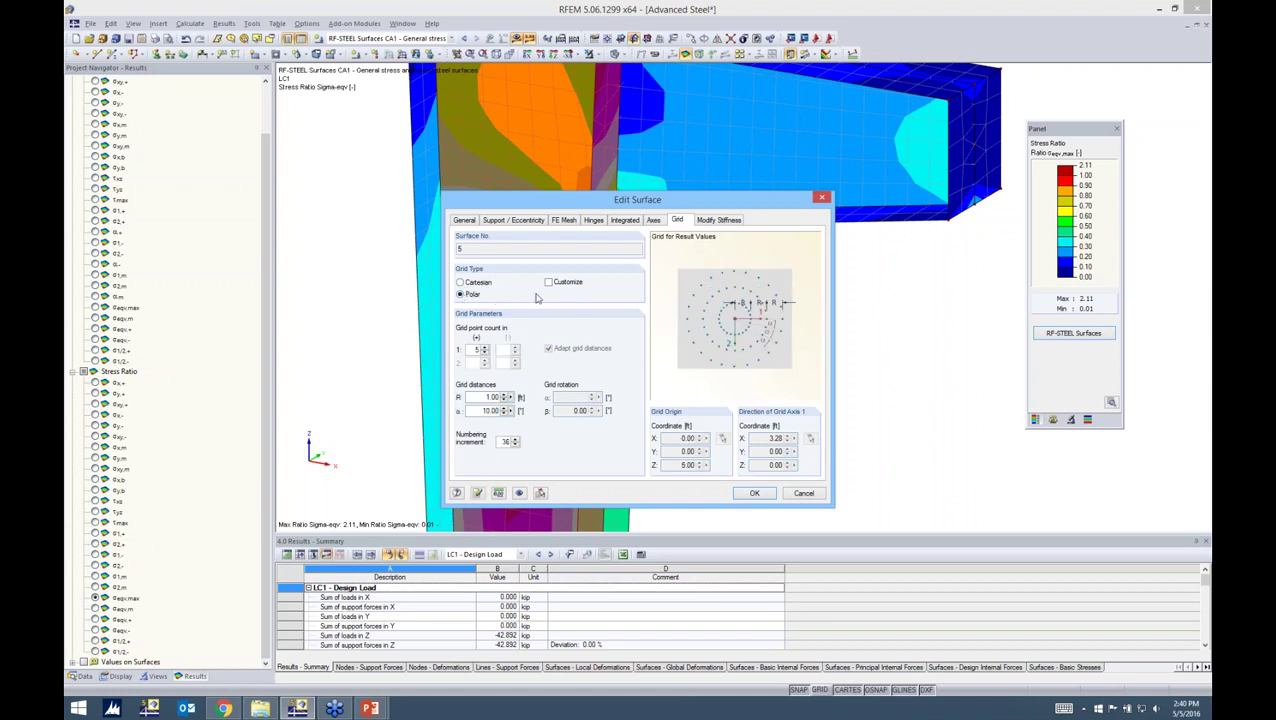
left_click(461, 283)
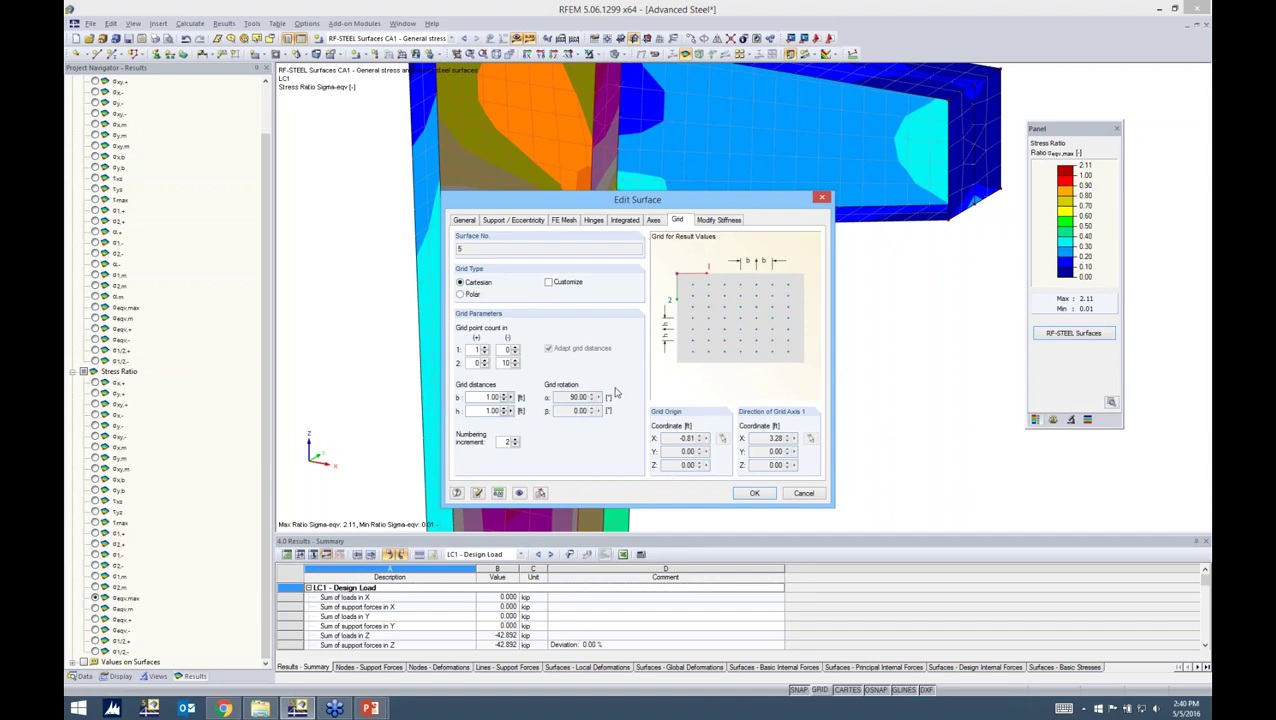
left_click(750, 493)
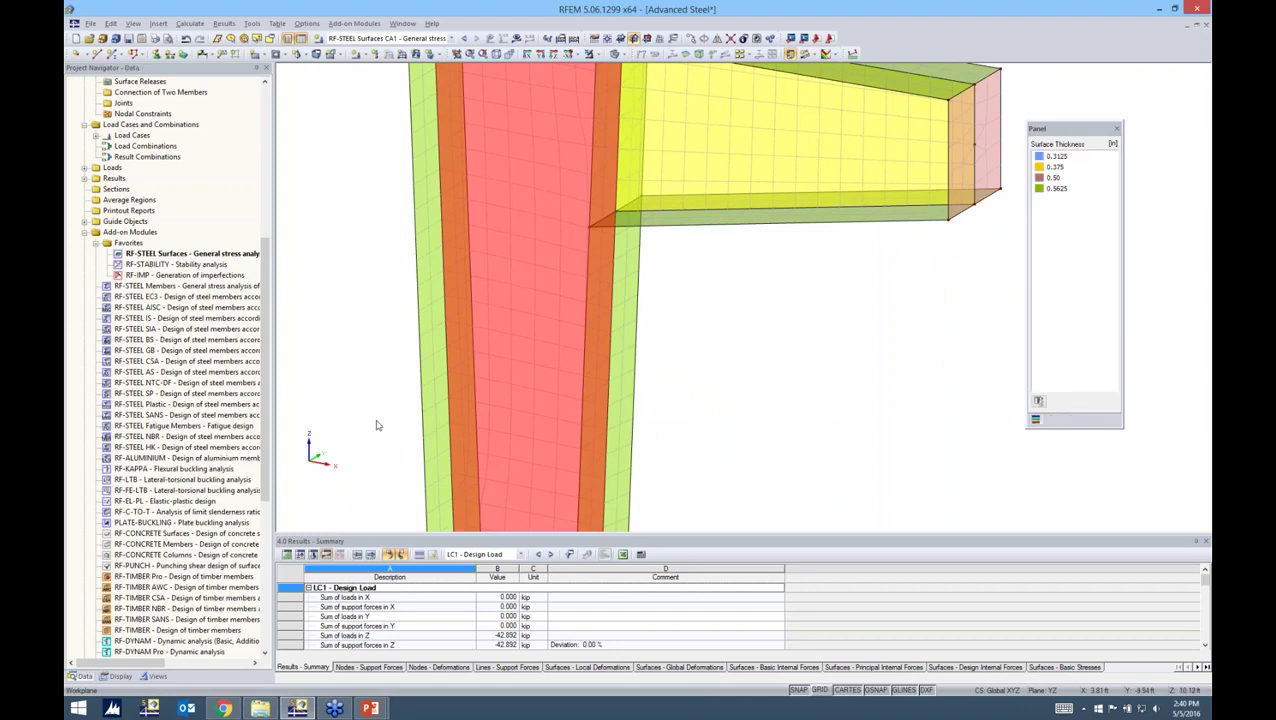
- Recalculate the RF-STEEL Surfaces CA1 results, open the module and return to the model graphics
left_click(378, 425)
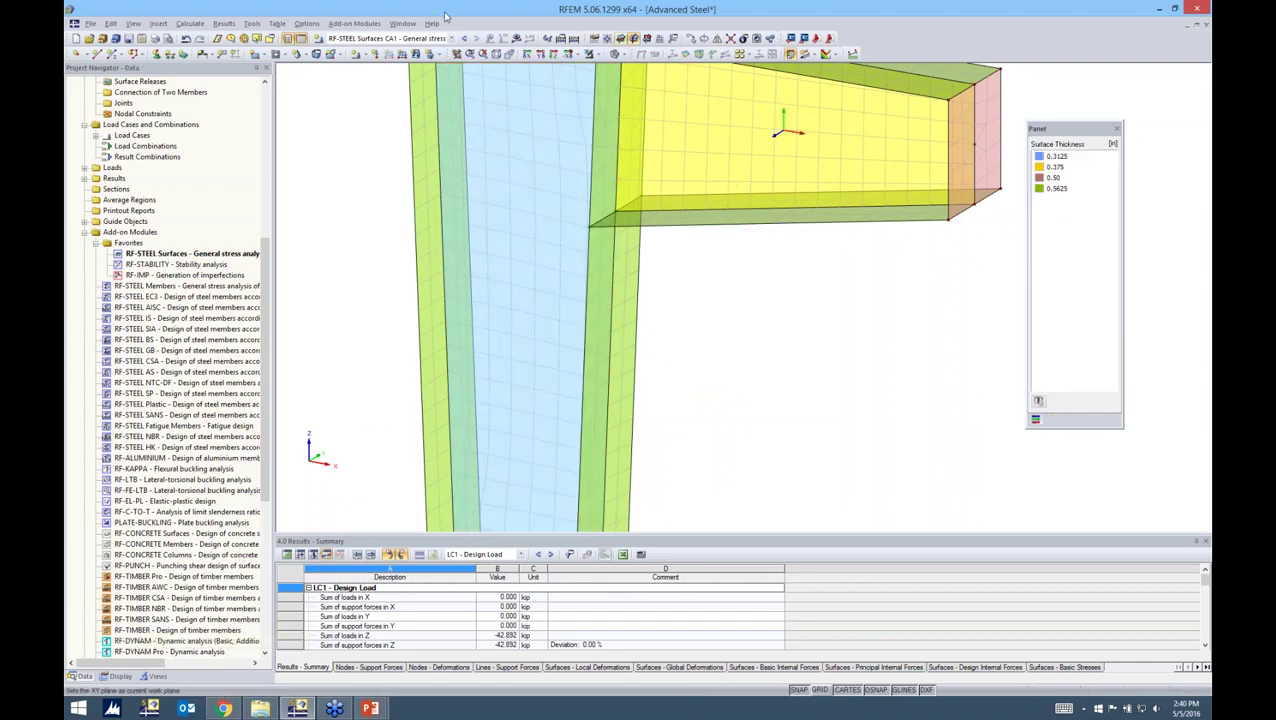
left_click(516, 38)
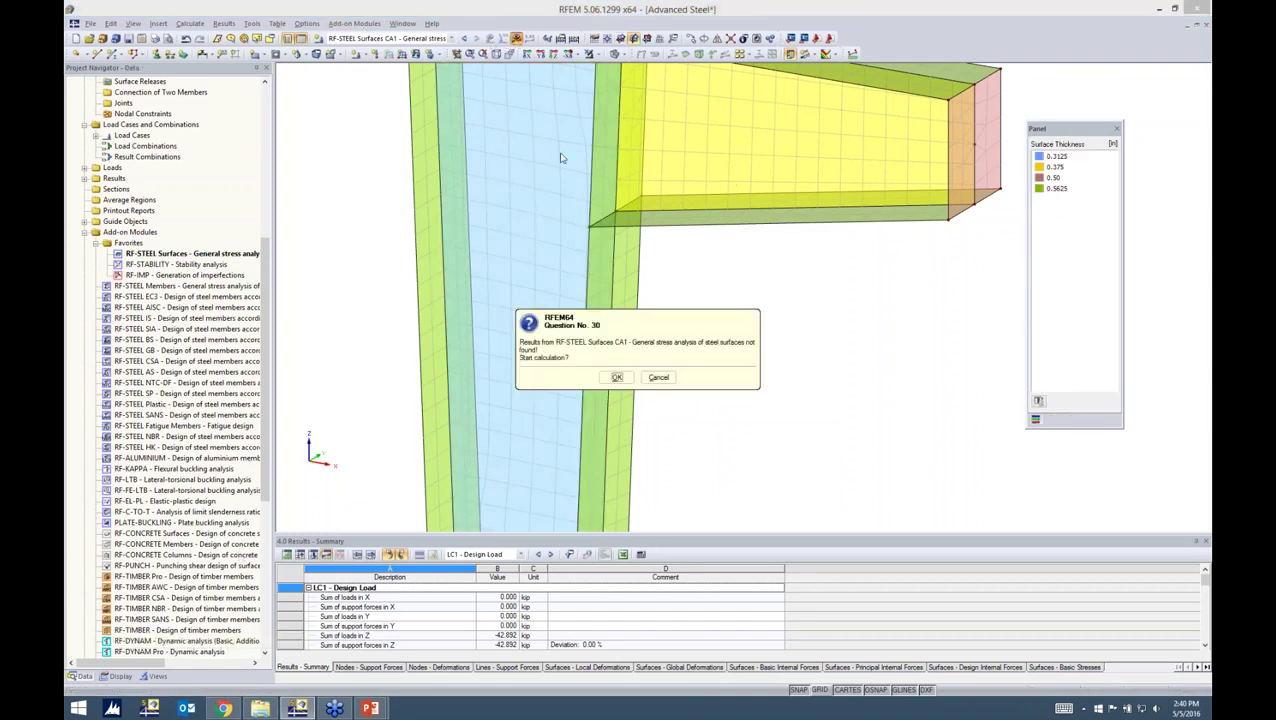
left_click(617, 377)
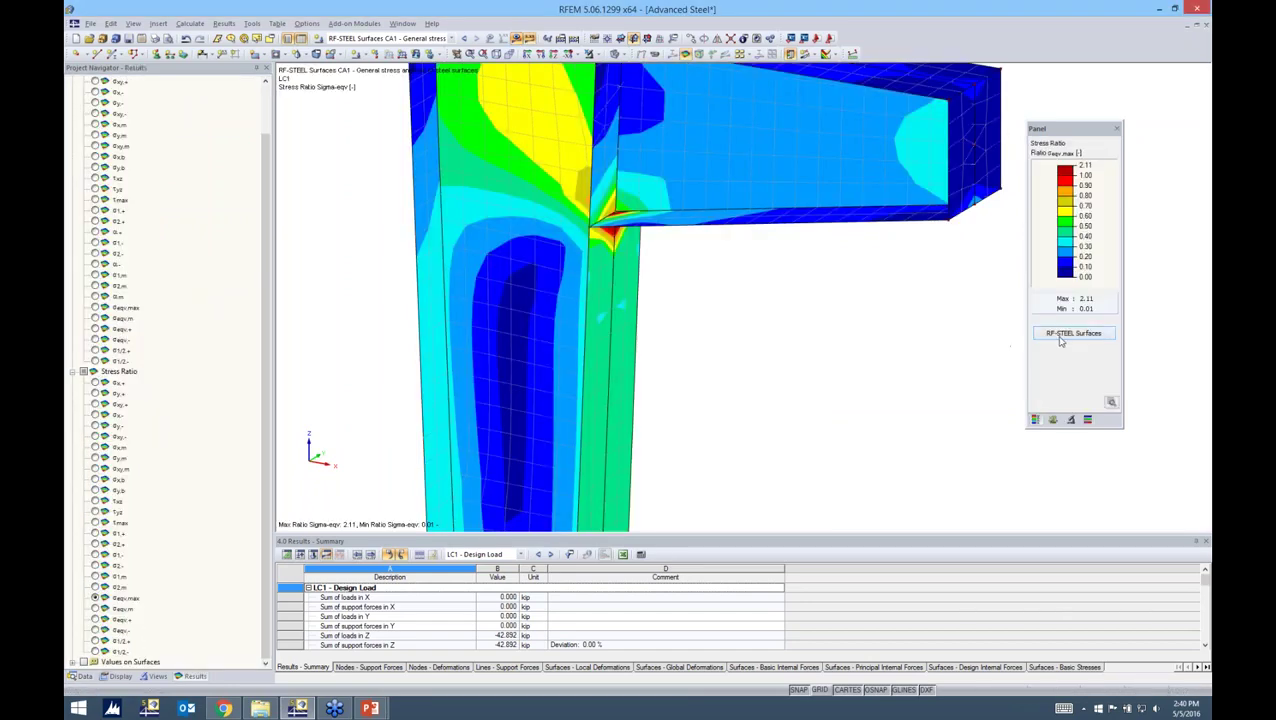
left_click(1061, 341)
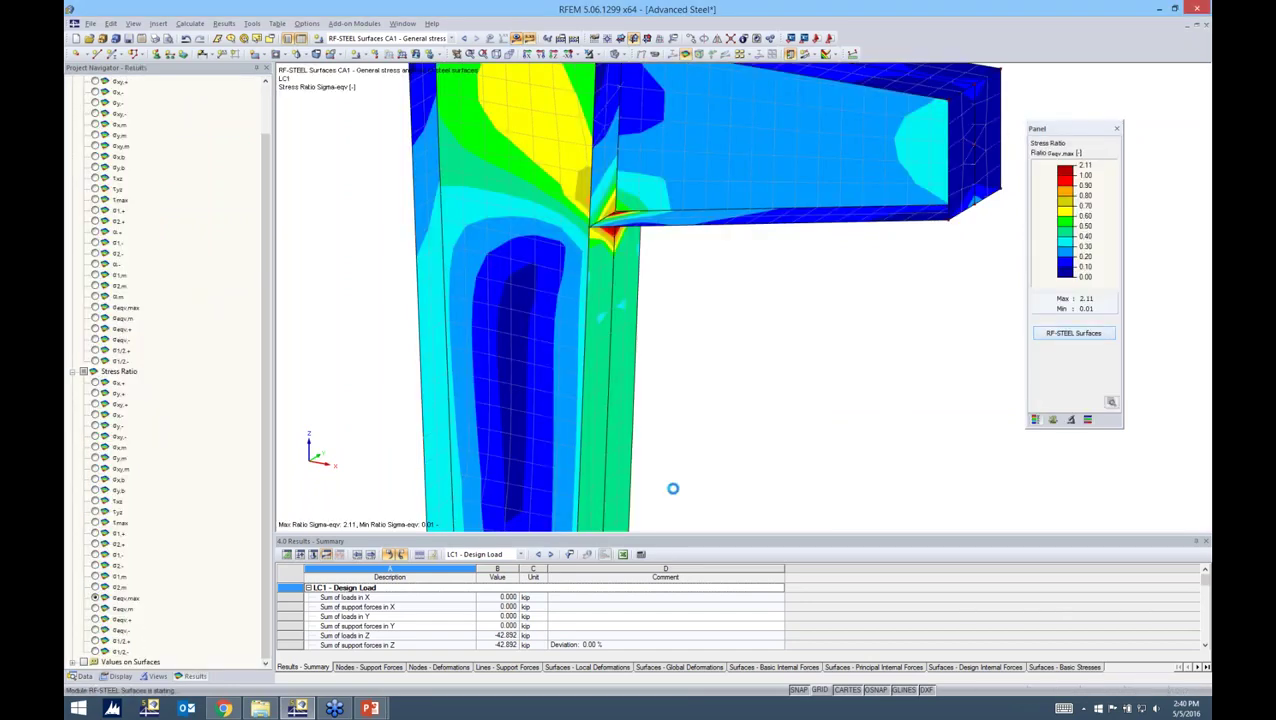
left_click(884, 557)
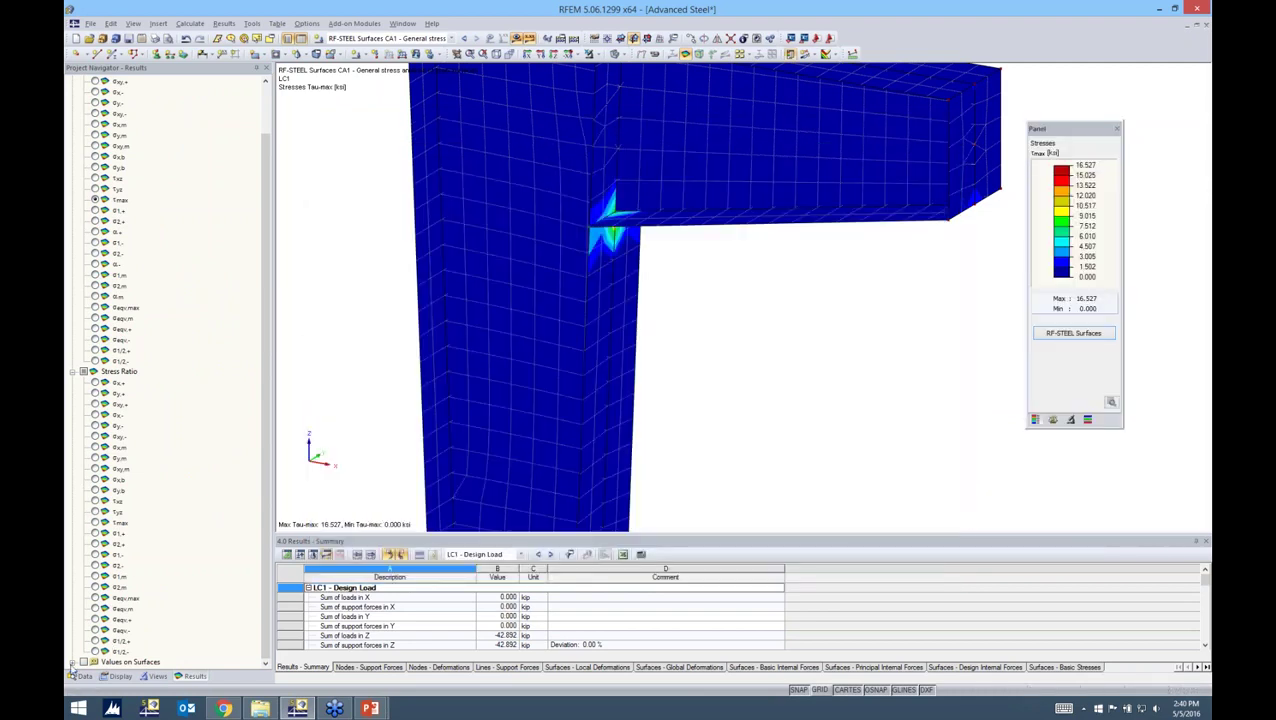
- Show the τmax stress values on the surfaces at grid and user-defined points instead of FE mesh points
left_click(72, 663)
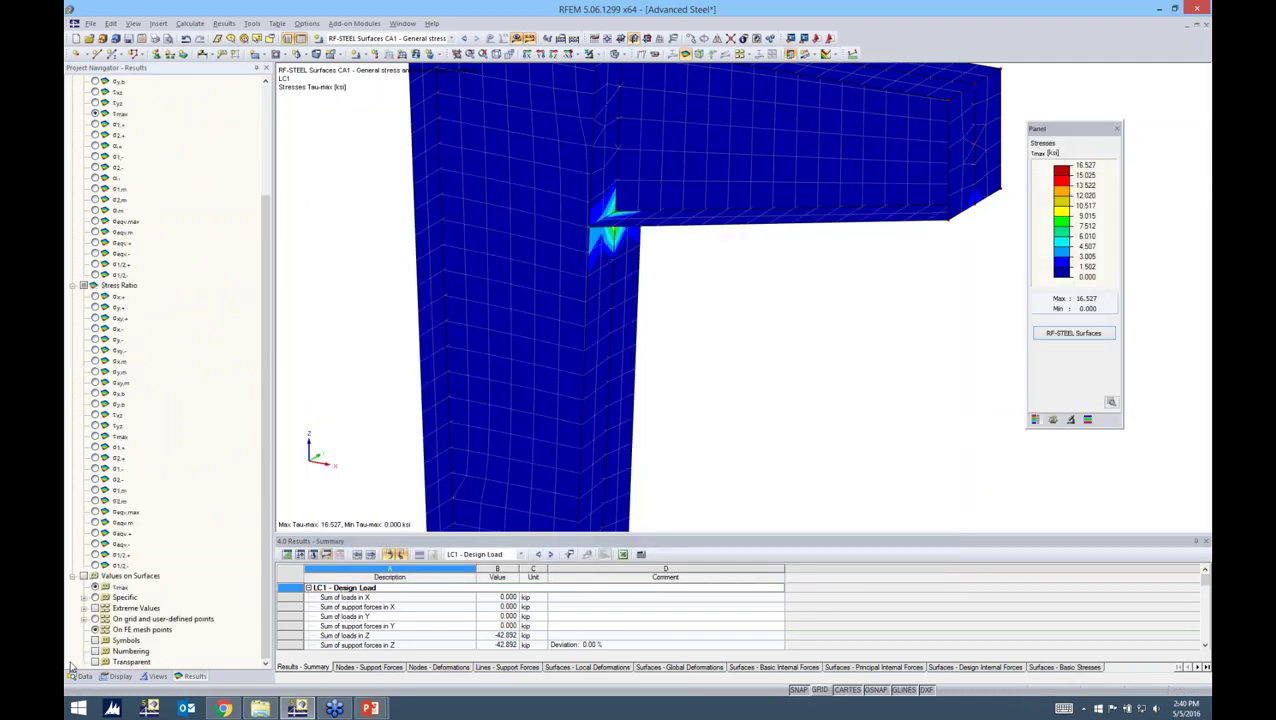
left_click(94, 576)
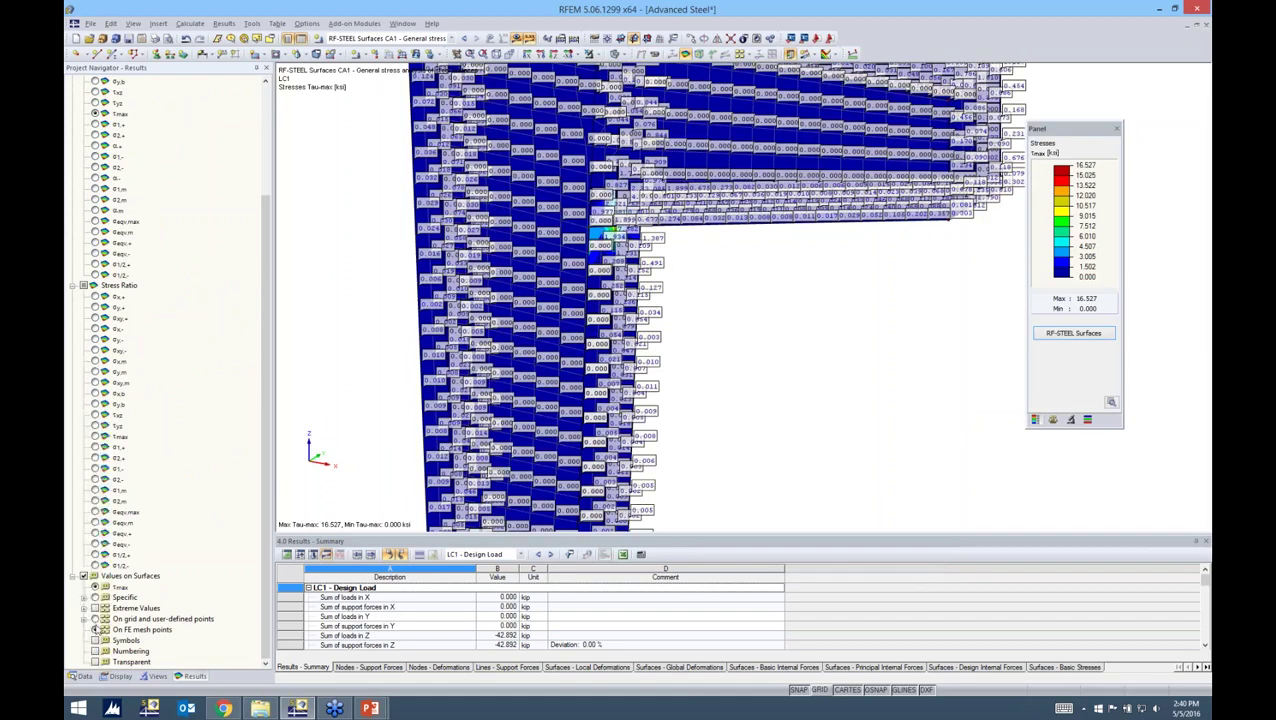
left_click(95, 629)
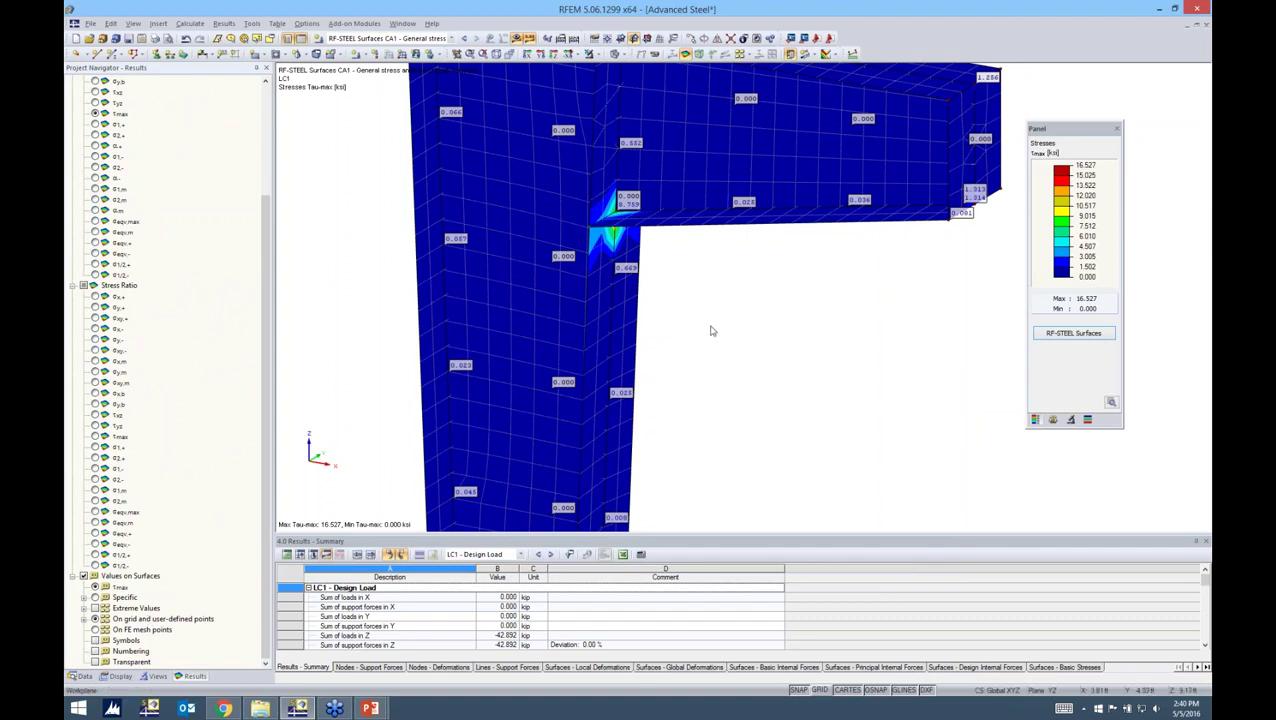
scroll(703, 328, "down", 2)
middle_click_drag(714, 302, 679, 331)
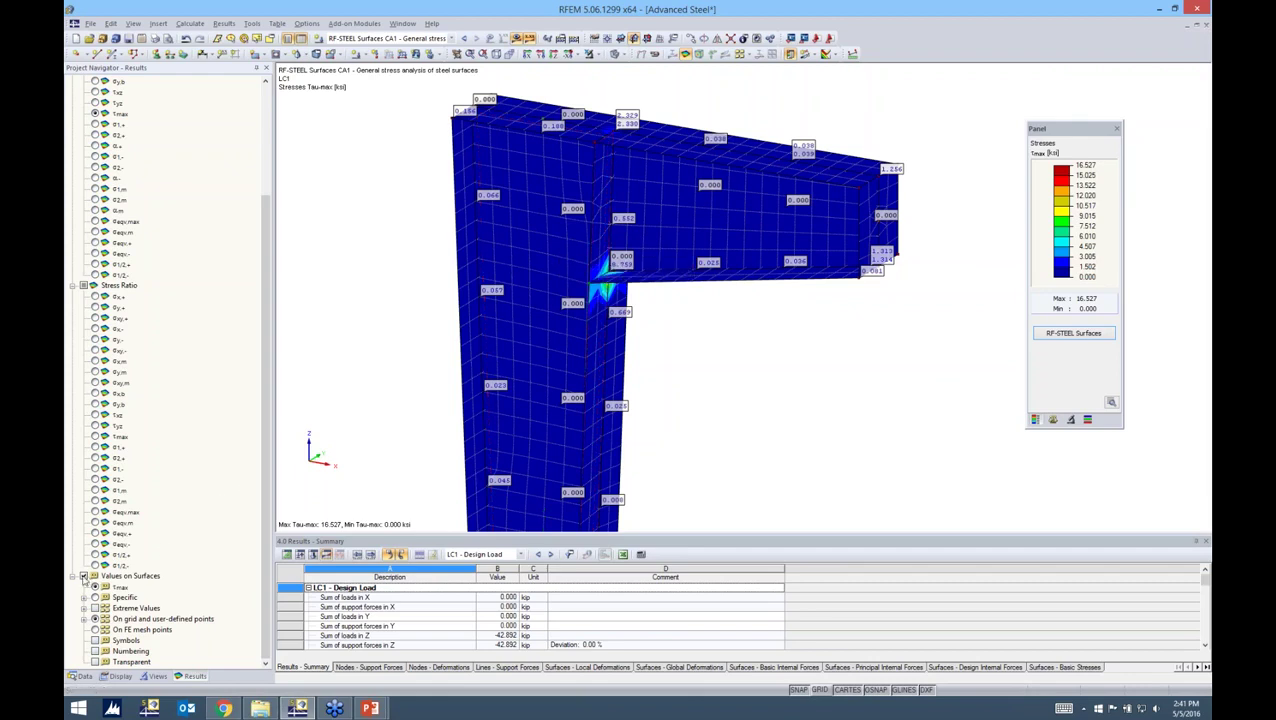
- Hide the values on surfaces and display the σeqv,max stress ratio, viewing the column and bracket from the other side
left_click(86, 577)
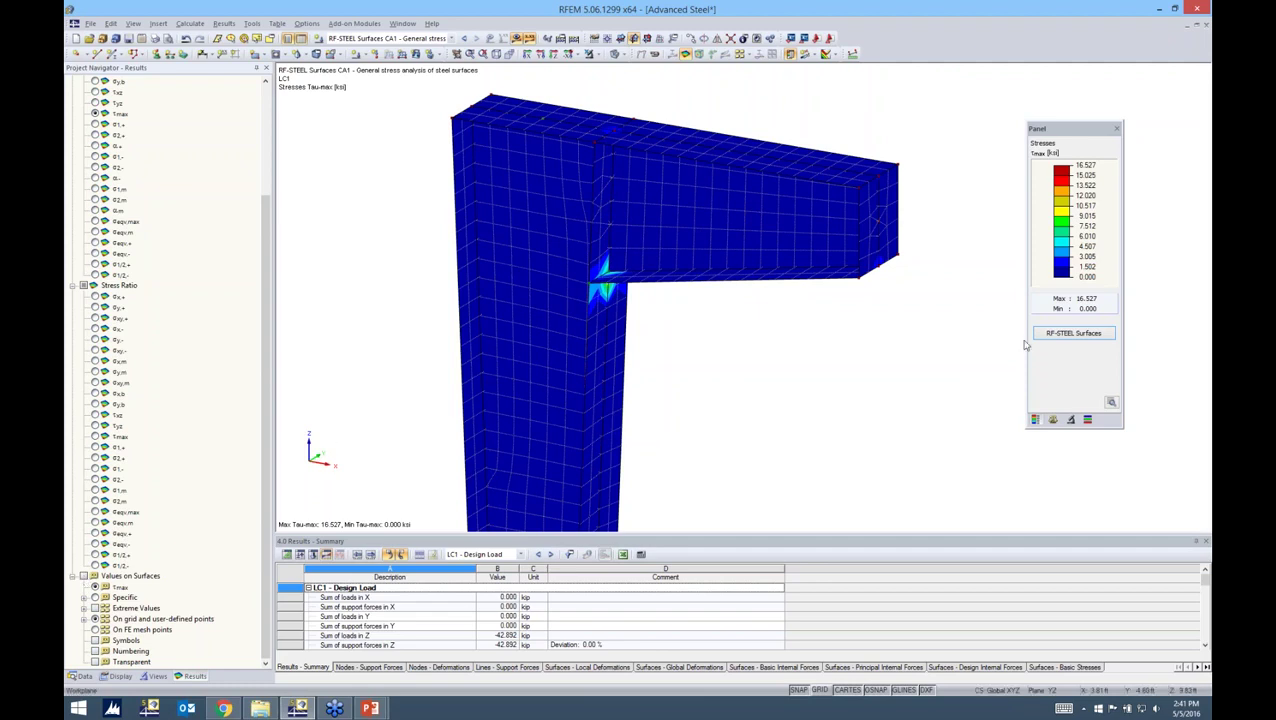
left_click(95, 511)
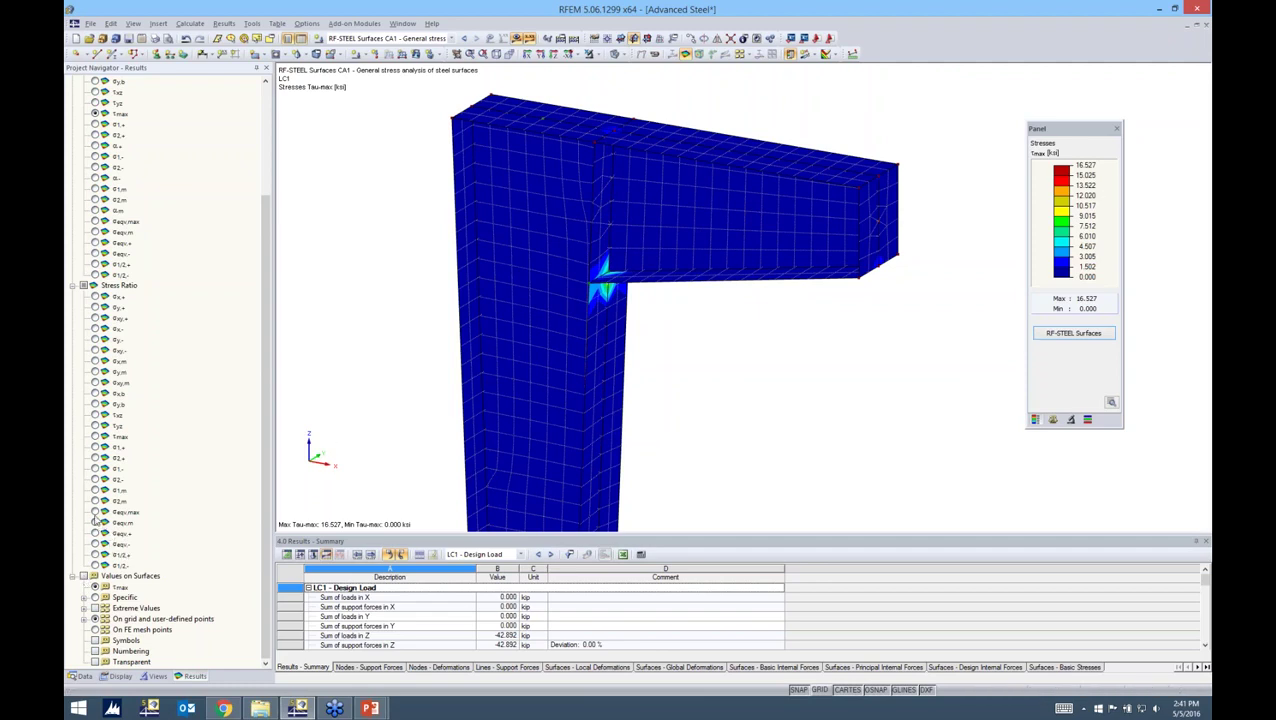
middle_click_drag(669, 359, 975, 301, "ctrl")
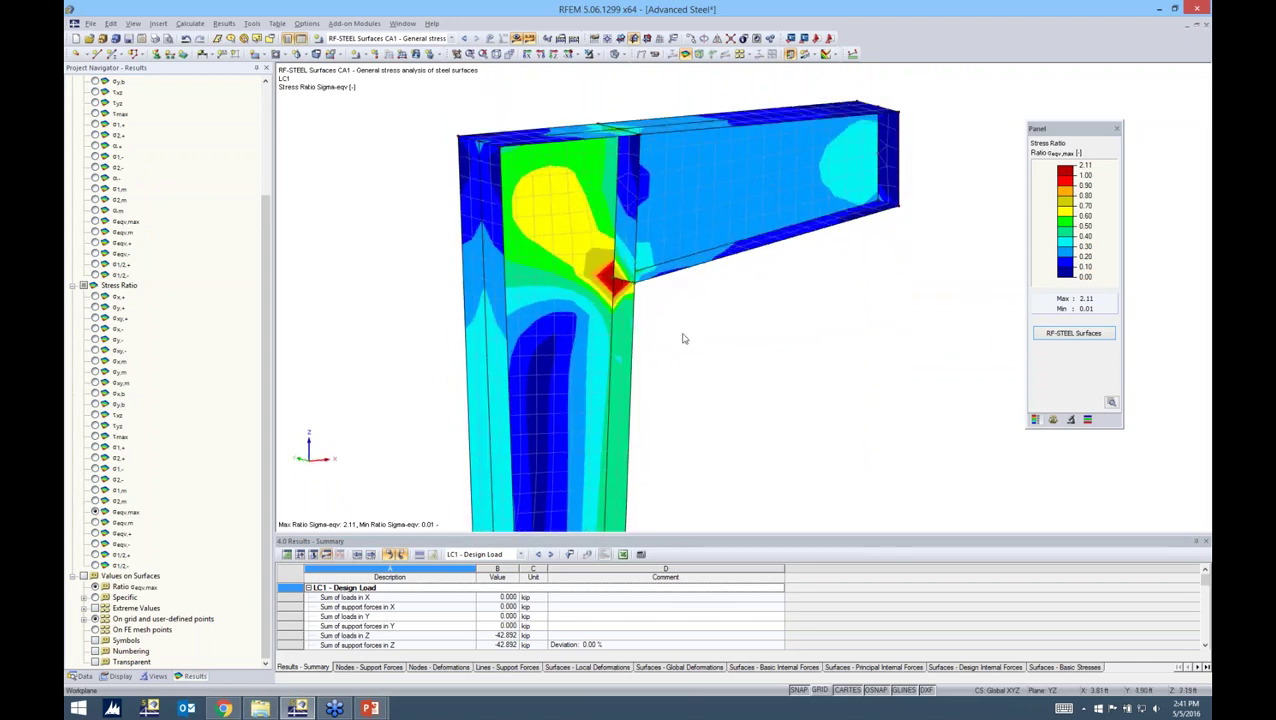
scroll(684, 335, "down", 2)
middle_click_drag(699, 338, 650, 284)
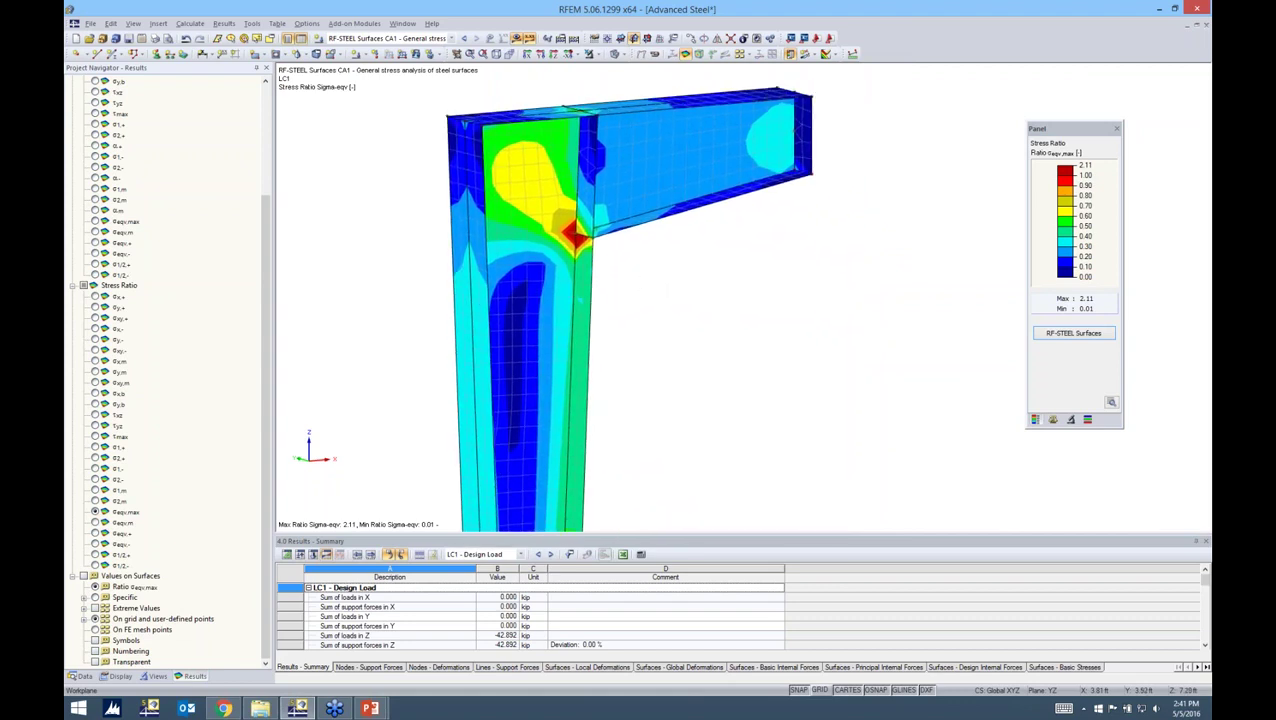
- Review the material models available for Steel A992 in the materials table without changing the assigned model
left_click(286, 557)
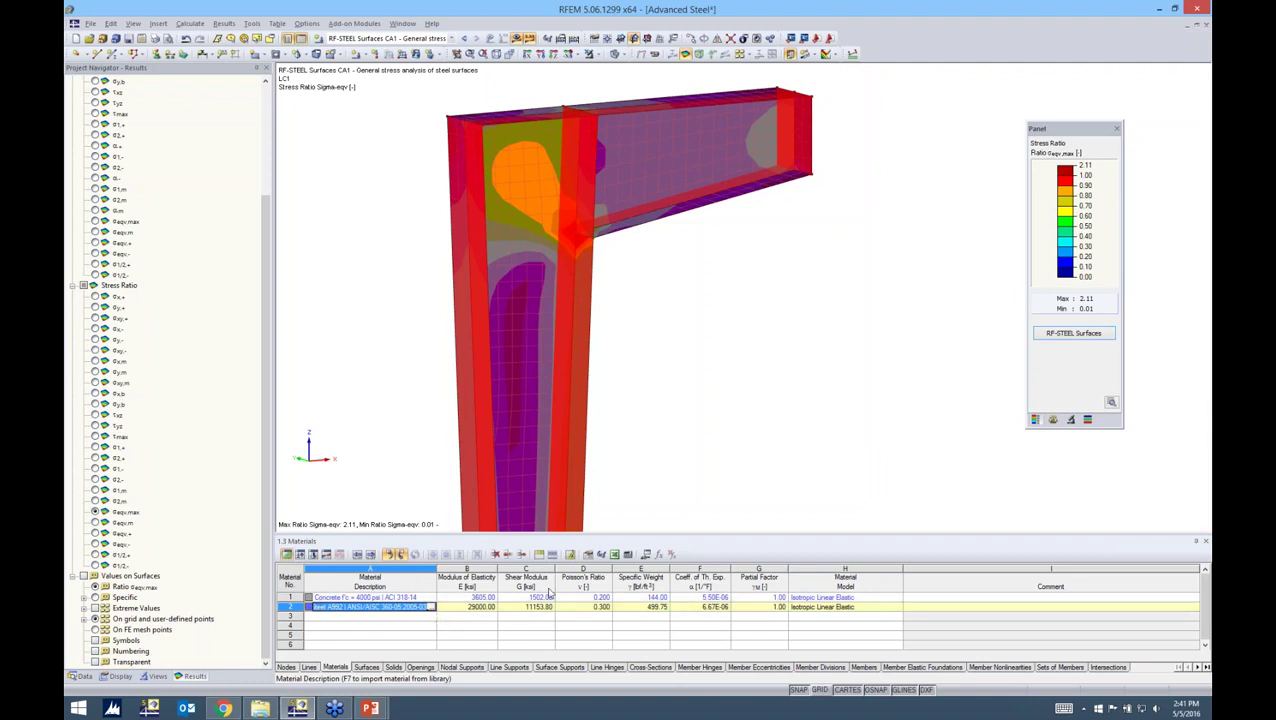
left_click(812, 611)
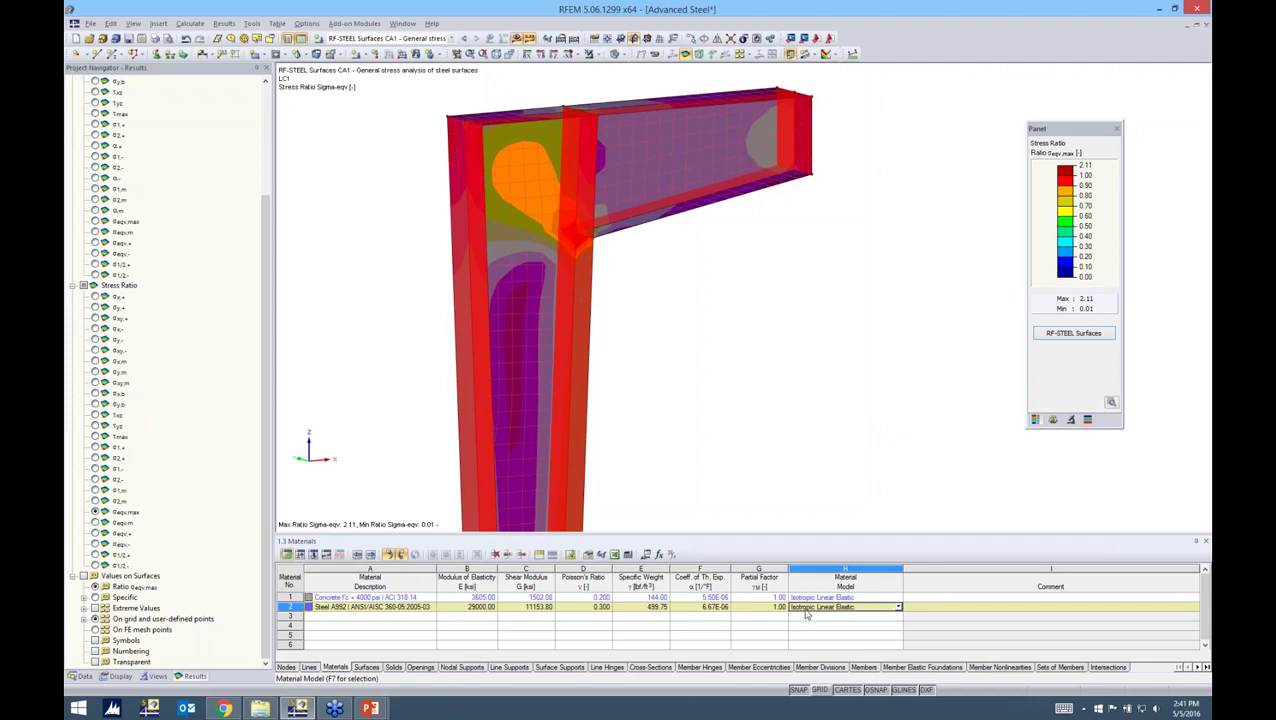
left_click(898, 607)
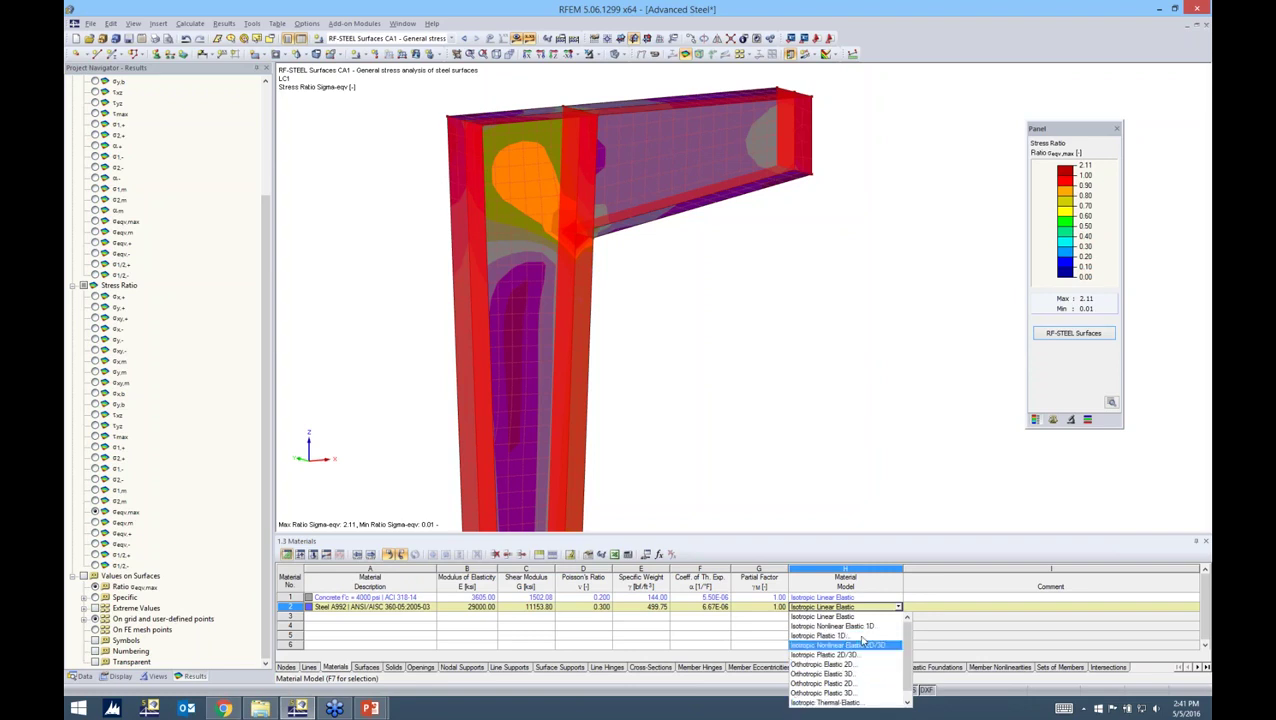
left_click(850, 476)
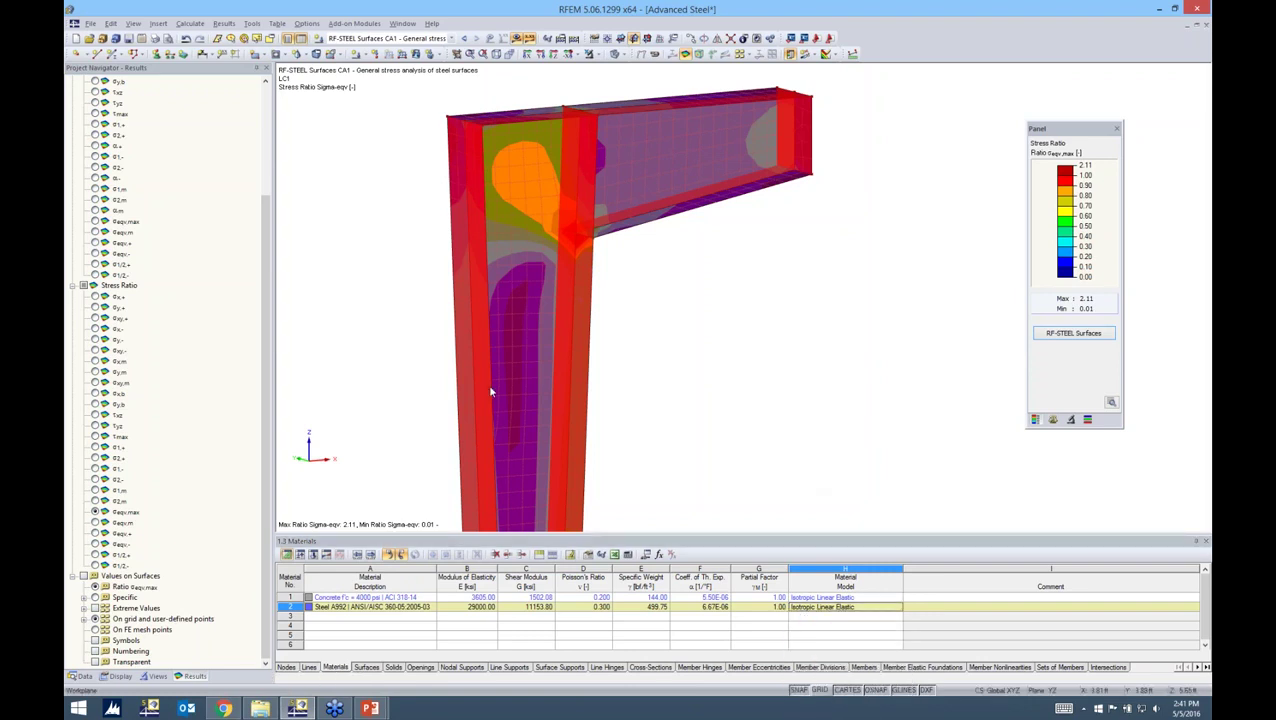
- Open the Steel A992 material for editing from the model data of the Advanced Steel model
left_click(82, 676)
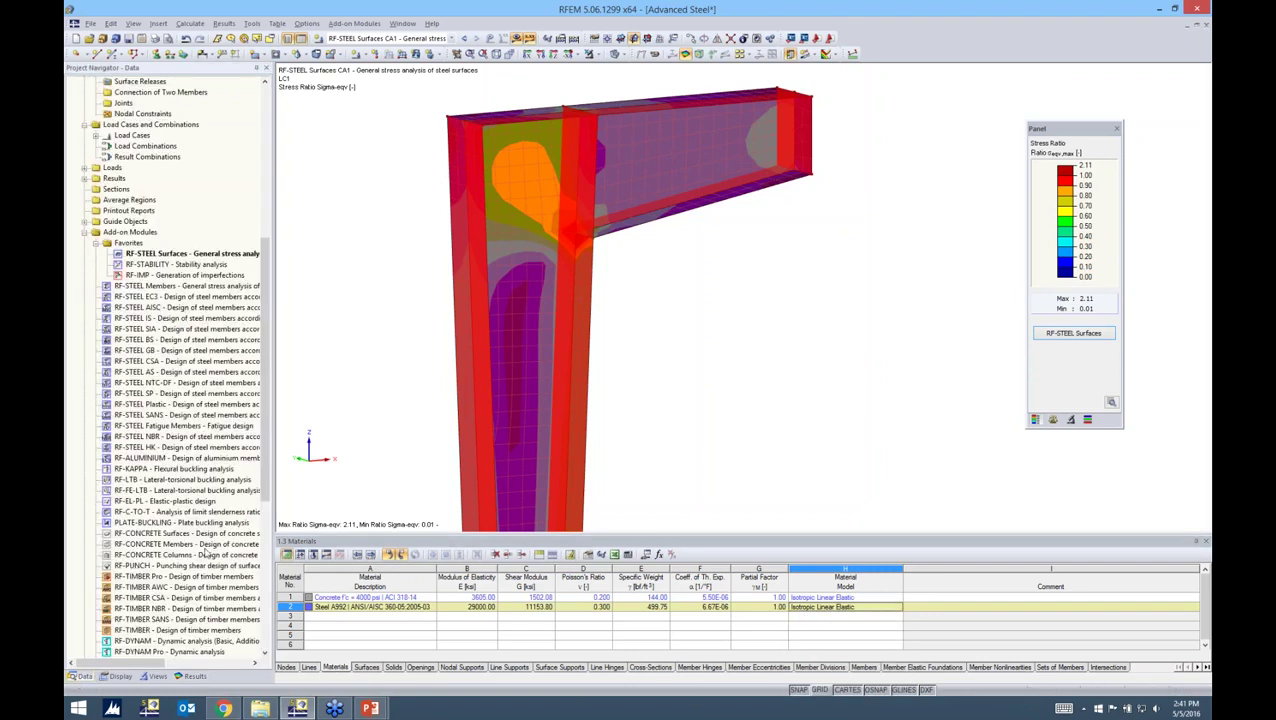
left_click_drag(264, 460, 262, 286)
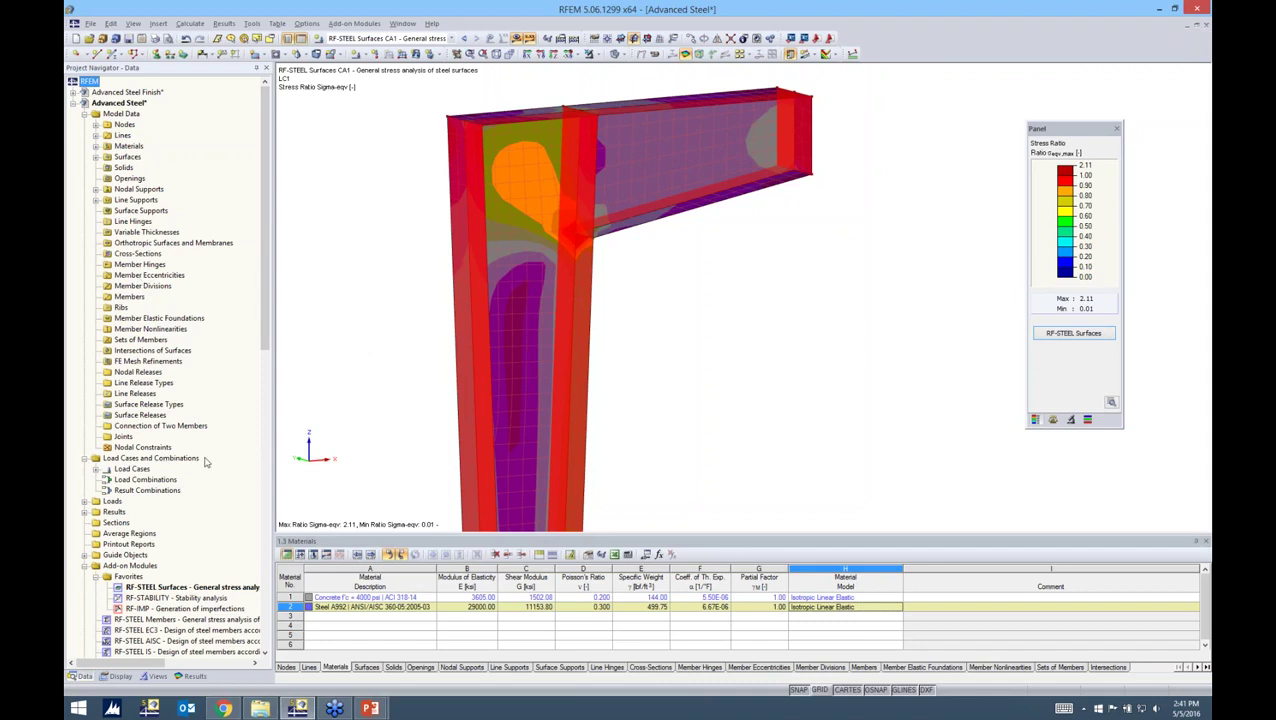
left_click(95, 147)
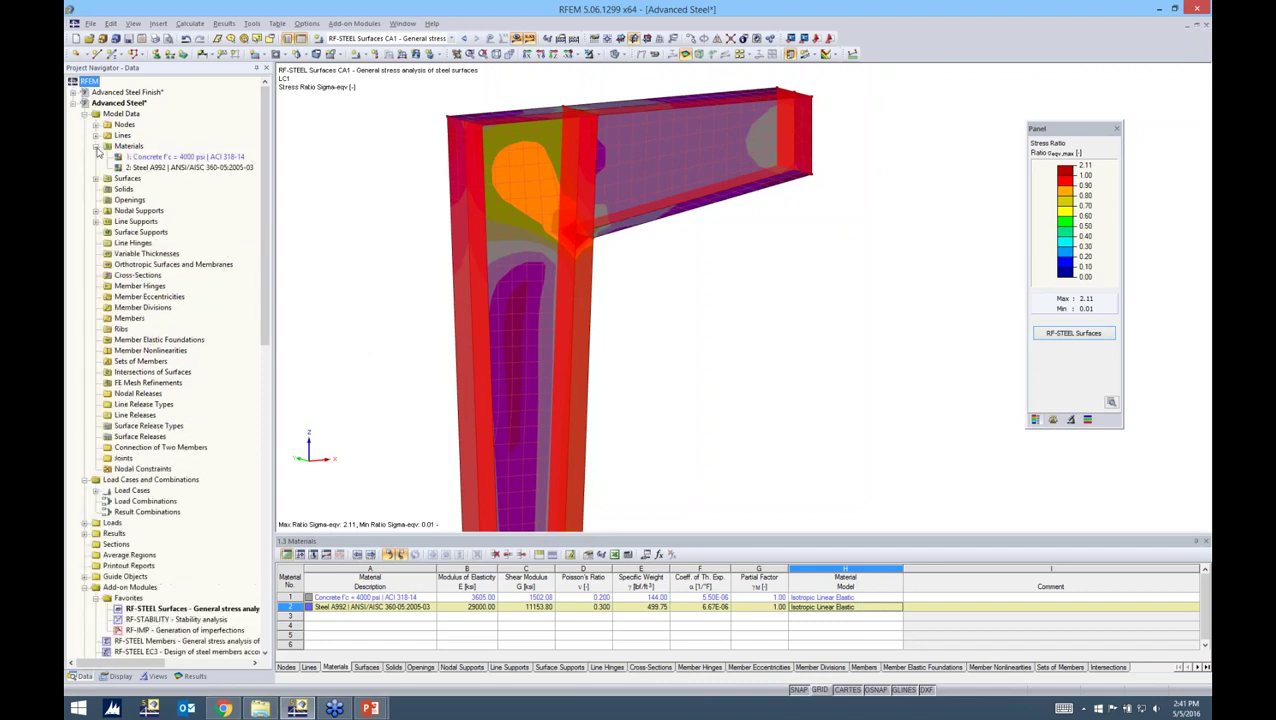
right_click(143, 169)
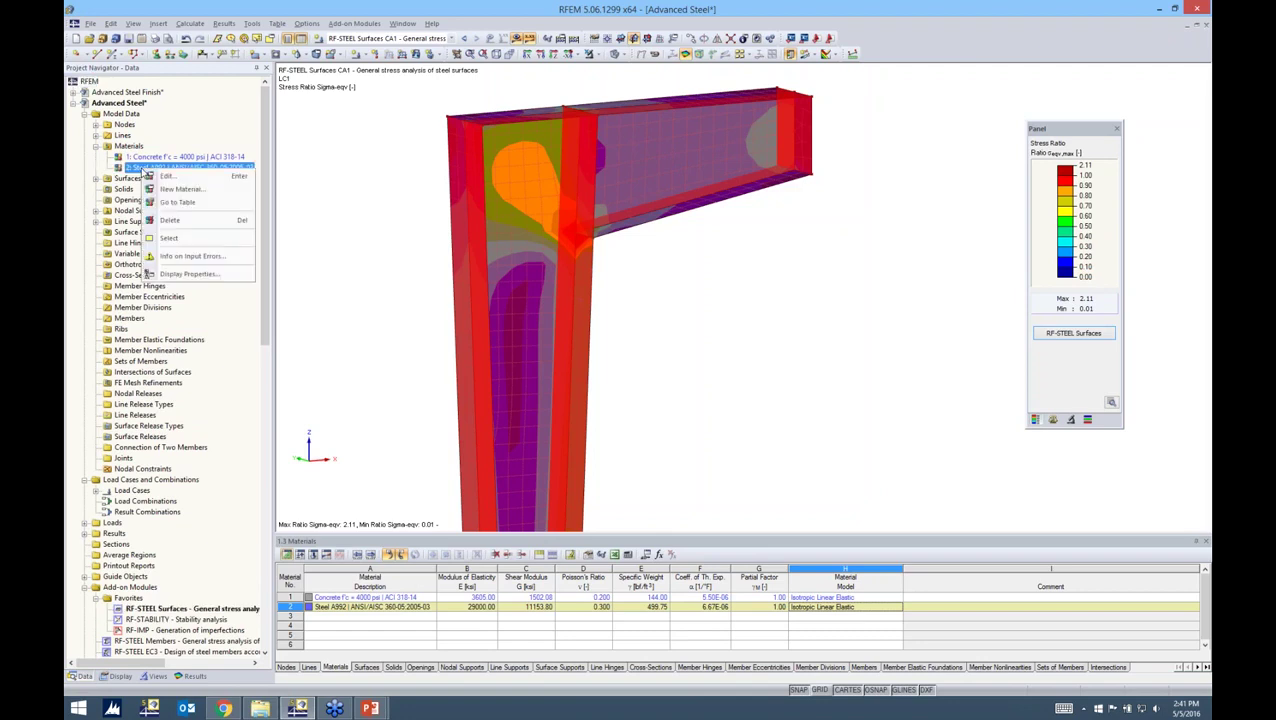
left_click(165, 177)
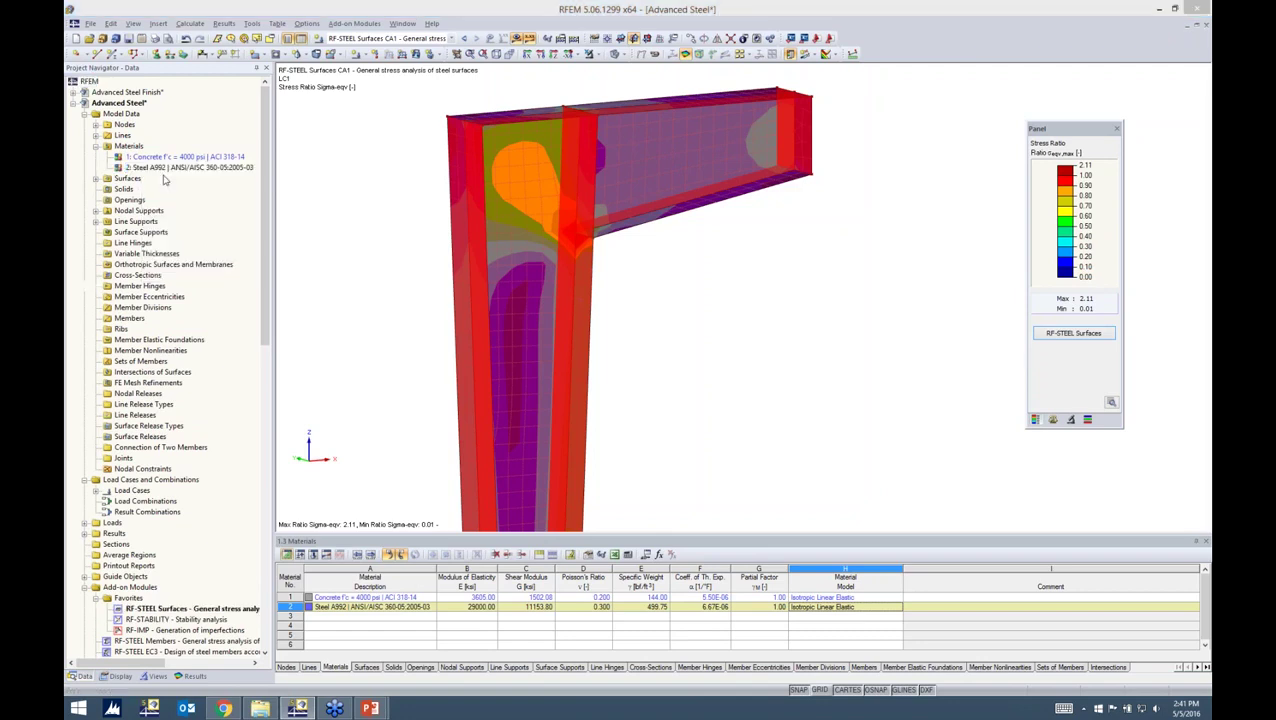
left_click_drag(685, 216, 700, 124)
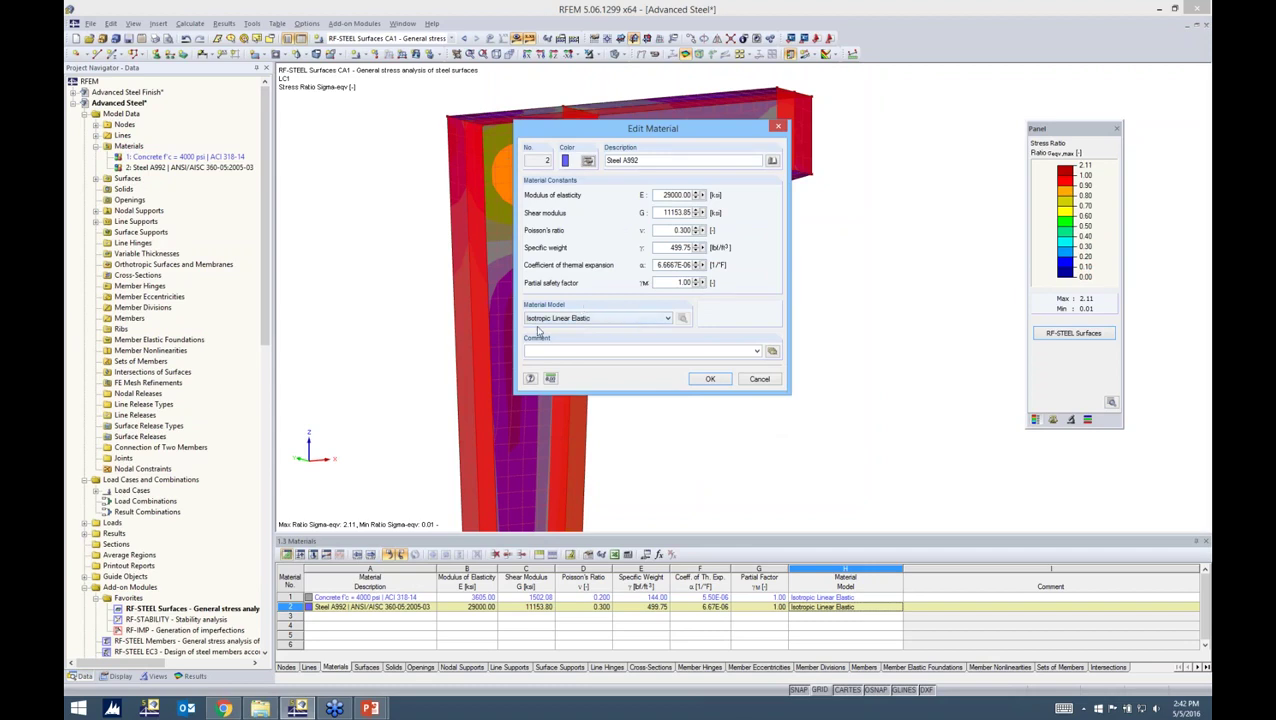
- Examine the Isotropic Nonlinear Elastic 1D model for Steel A992, including its bilinear definition and stress-strain diagram, and cancel its parameters
left_click(595, 320)
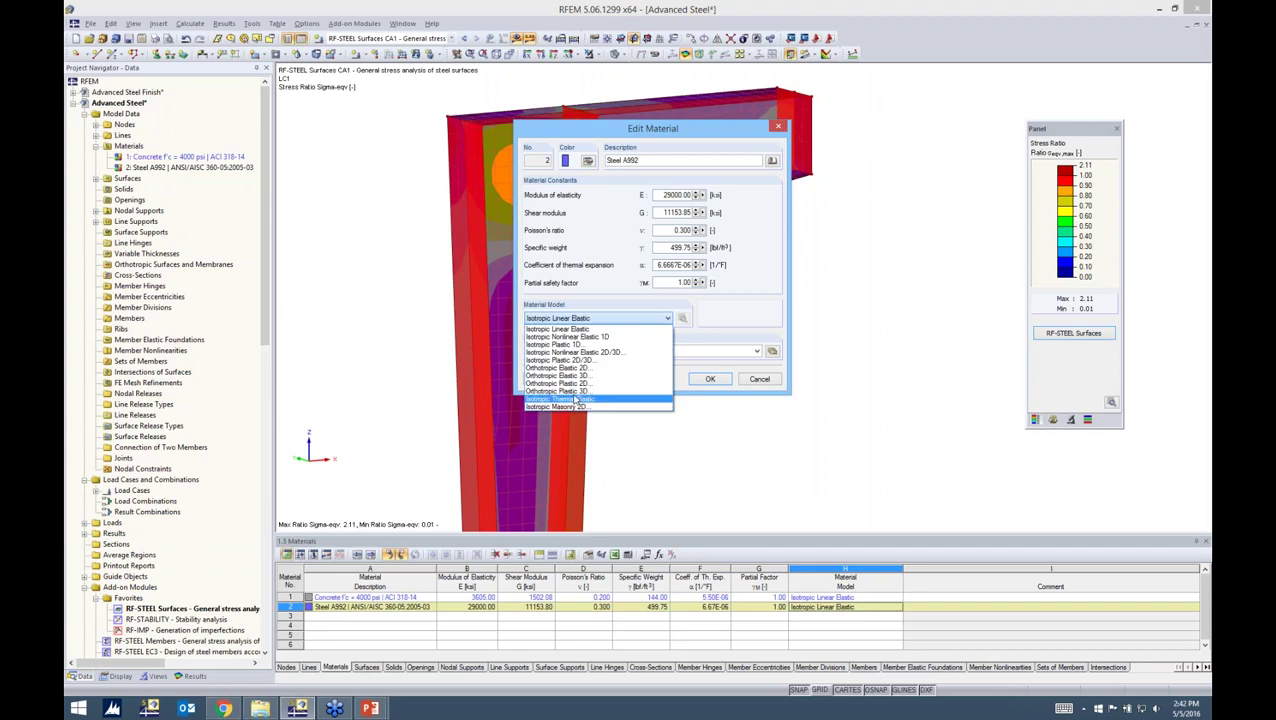
left_click(588, 338)
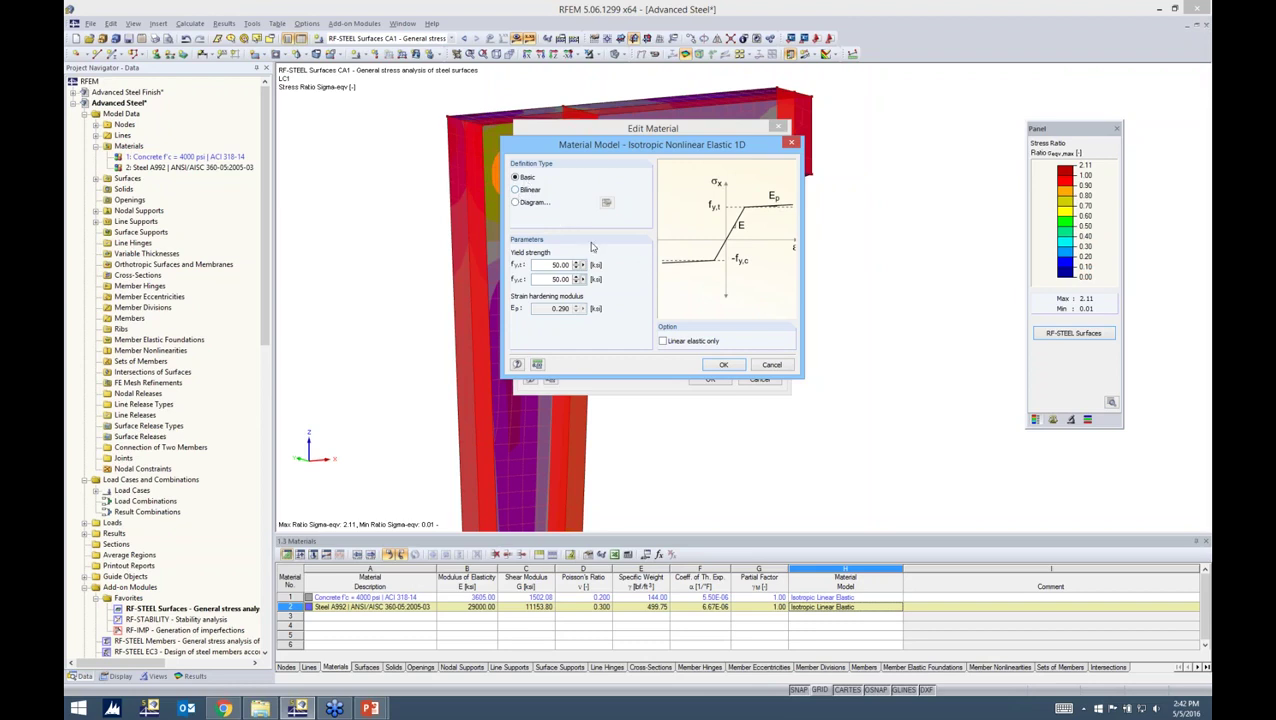
left_click(514, 190)
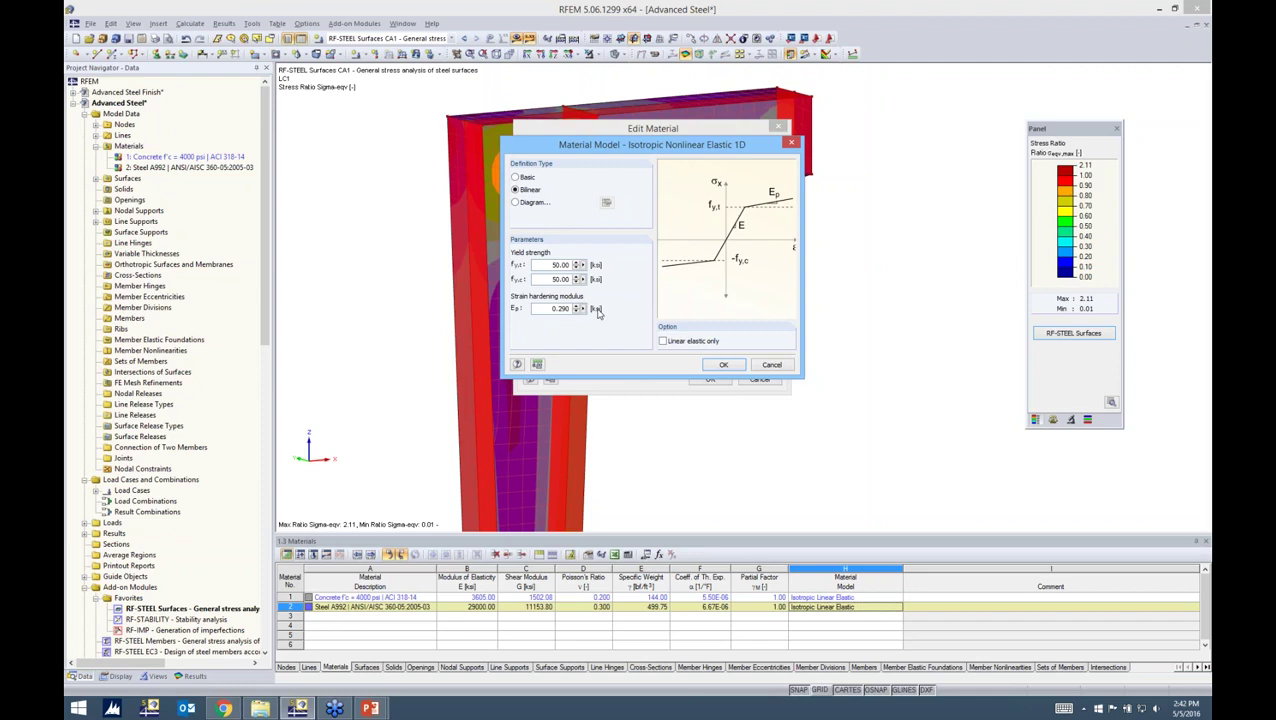
left_click(528, 202)
left_click(606, 202)
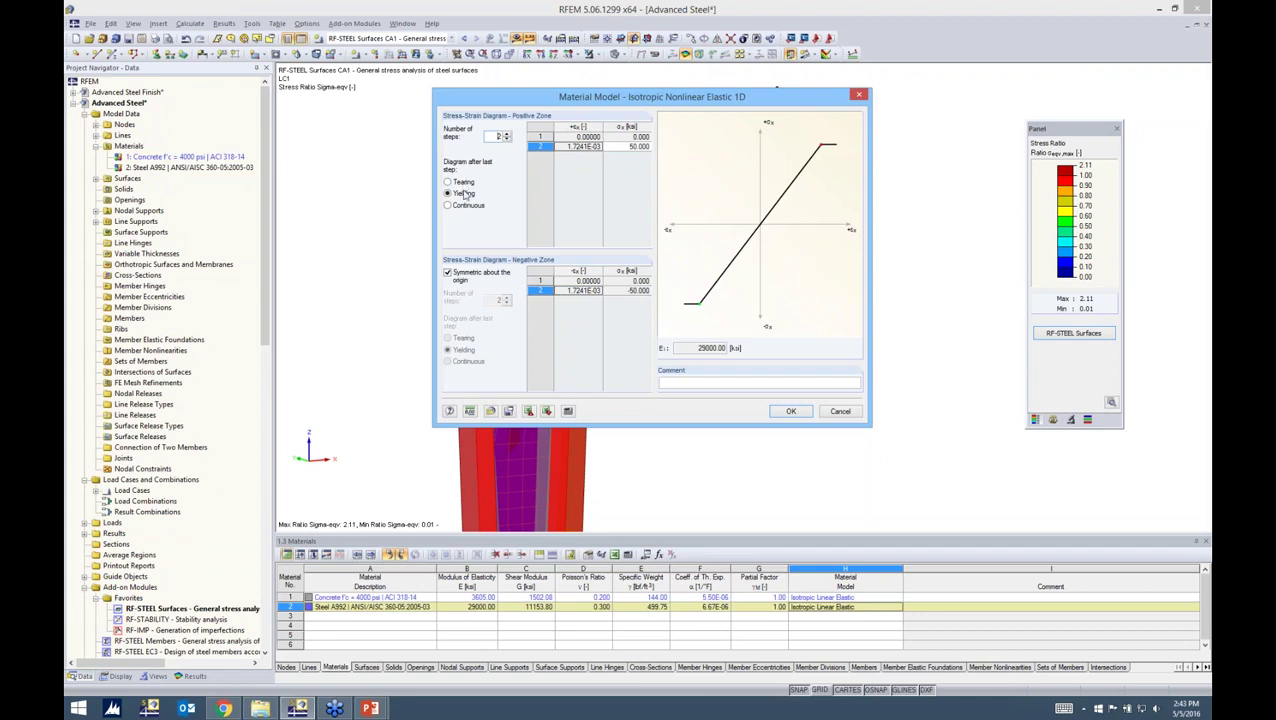
left_click(804, 413)
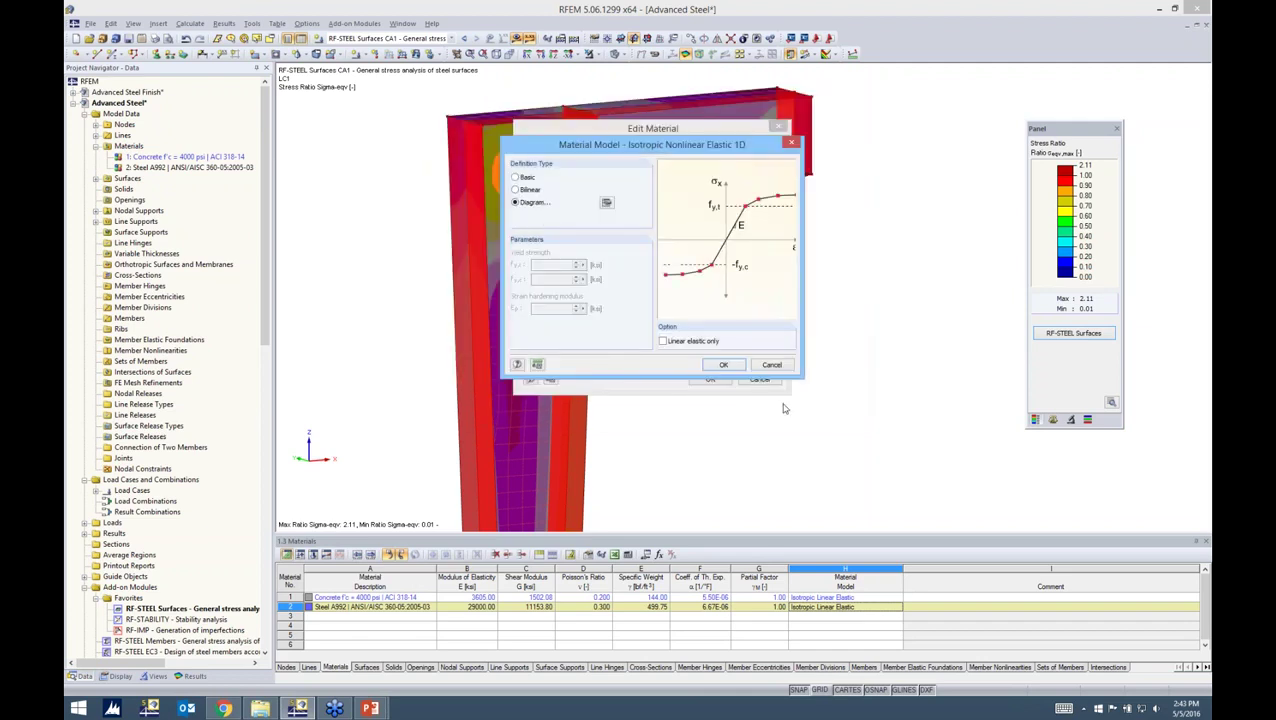
left_click(779, 366)
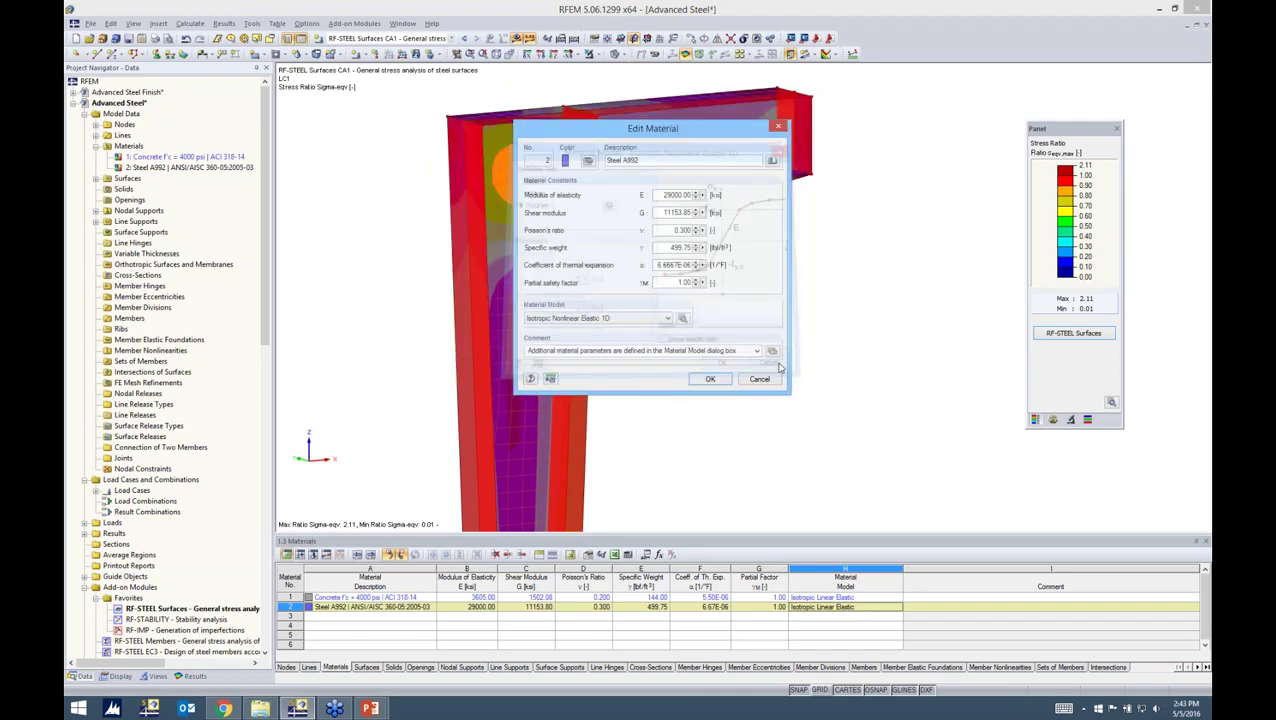
- Examine the temperature-dependent settings of the Isotropic Thermal-Elastic model for Steel A992 and cancel its parameters
left_click(604, 319)
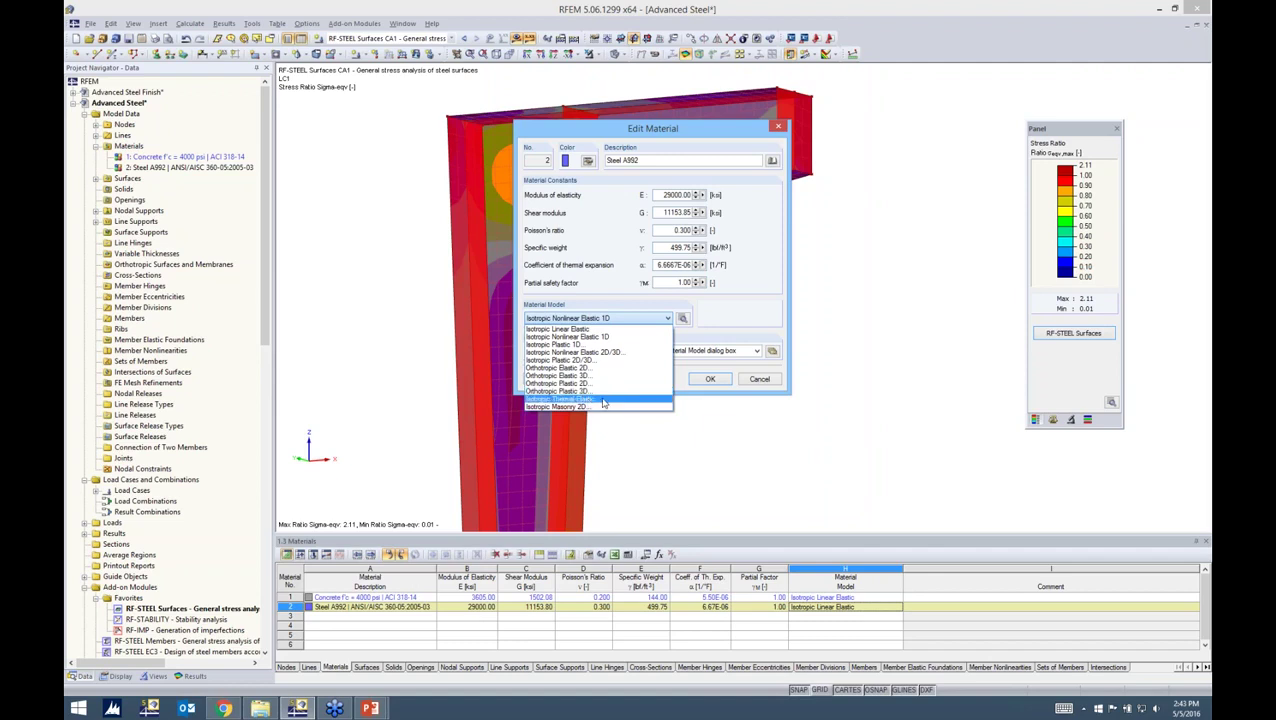
left_click(603, 400)
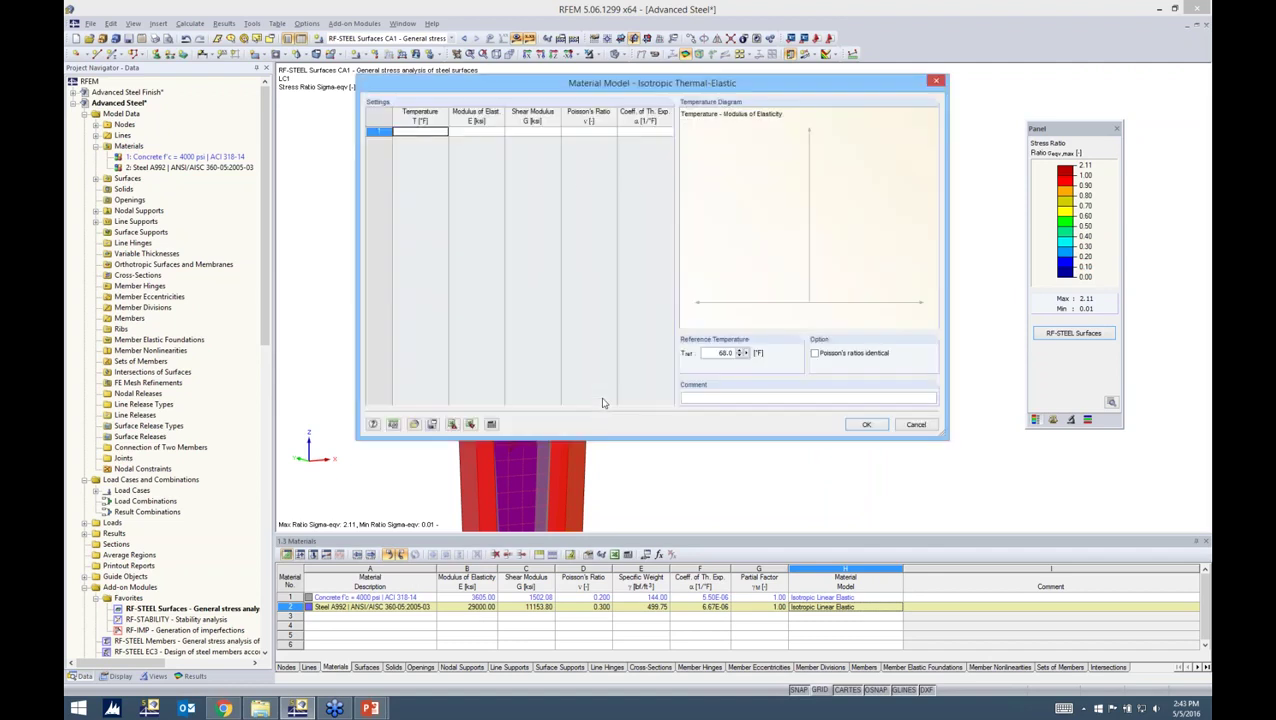
left_click_drag(565, 90, 544, 89)
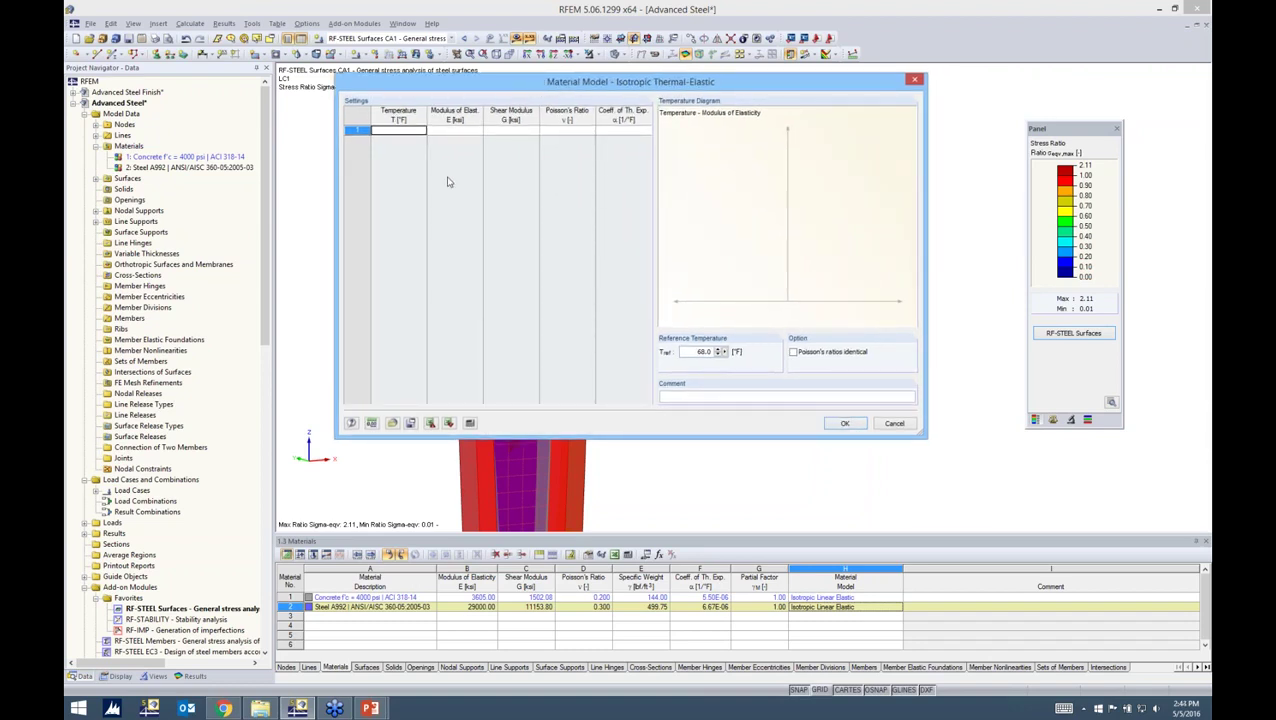
left_click(404, 131)
left_click(885, 426)
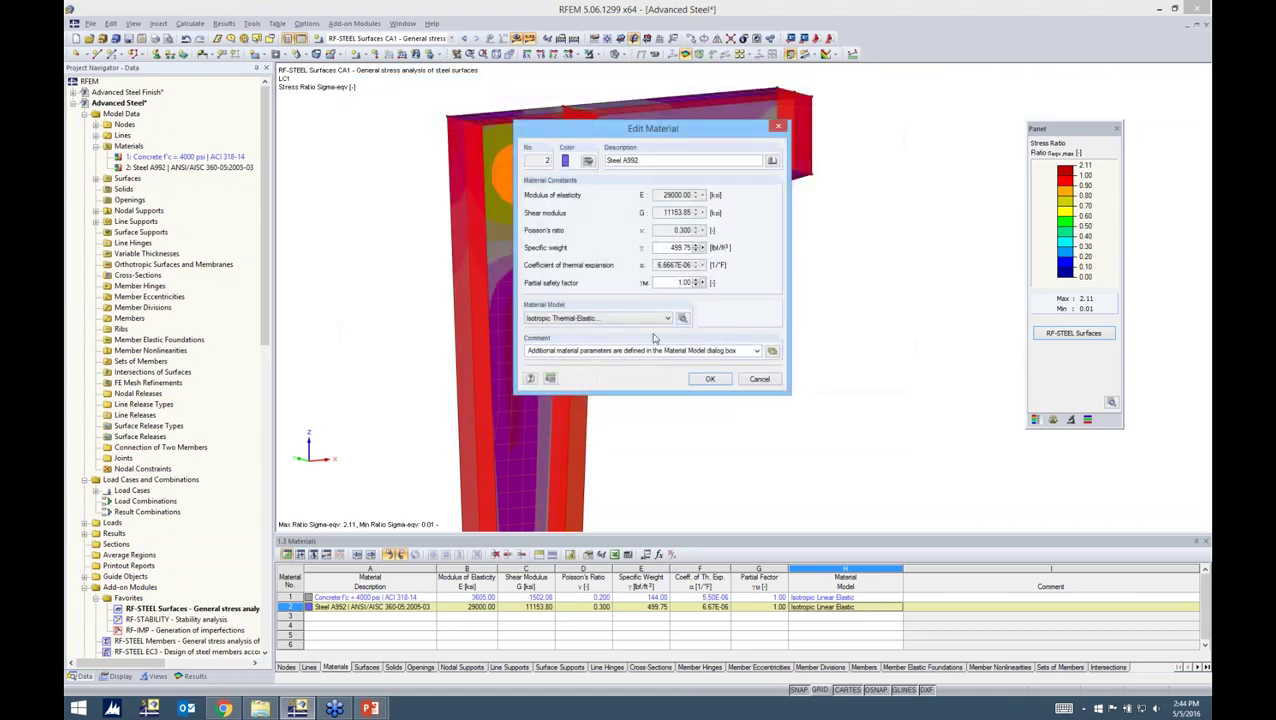
- Assign the Isotropic Plastic 2D/3D material model with basic definition and von Mises hypothesis to Steel A992, accepting deletion of all results
left_click(592, 320)
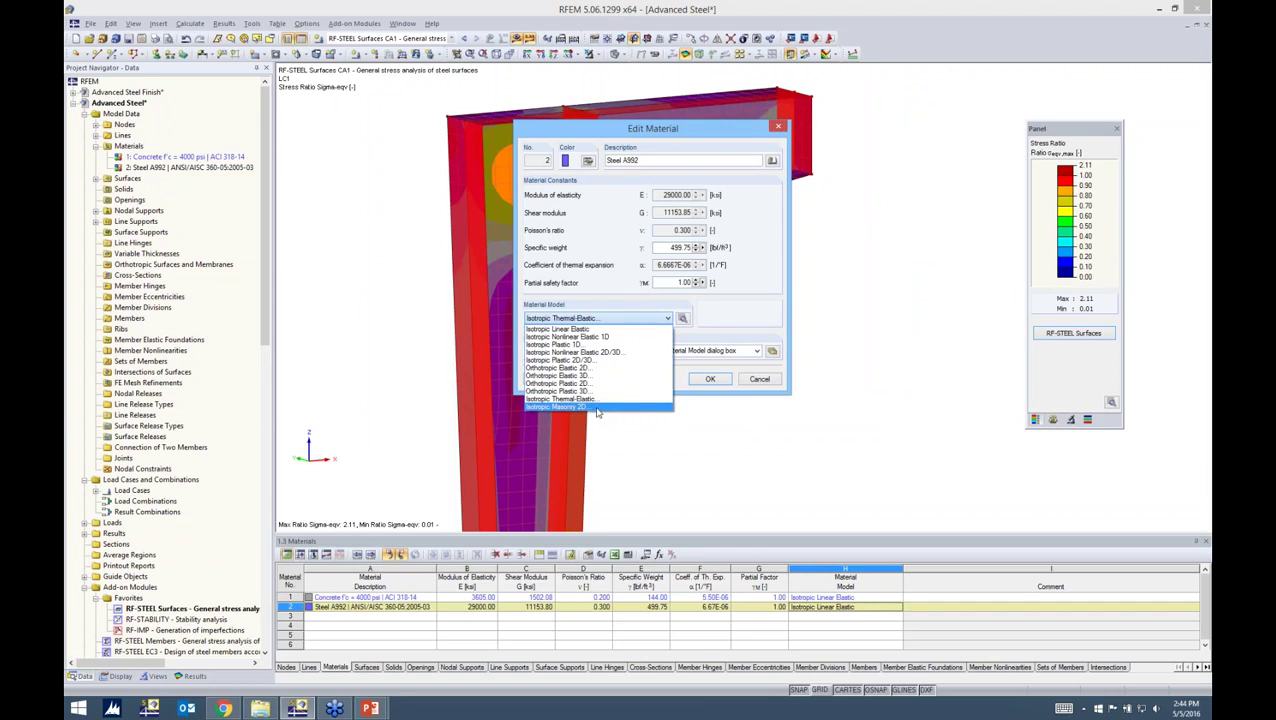
left_click(584, 362)
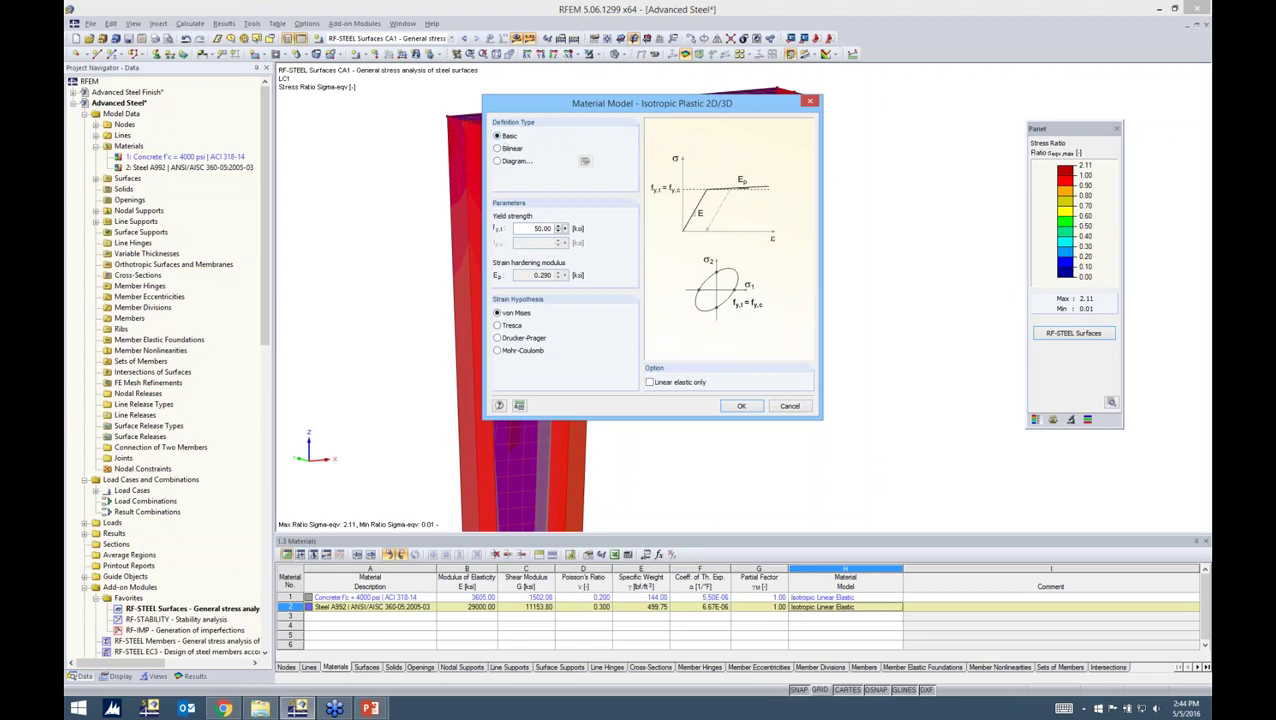
left_click_drag(521, 228, 601, 232)
left_click(739, 406)
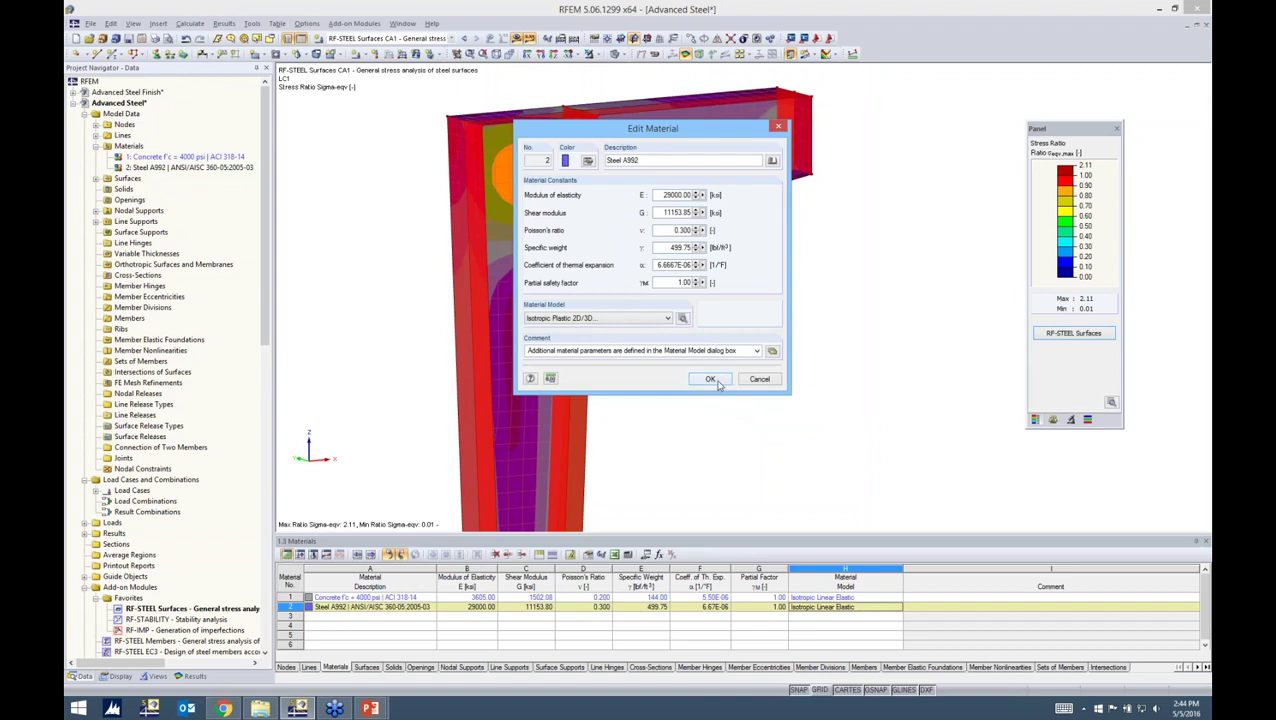
left_click(710, 379)
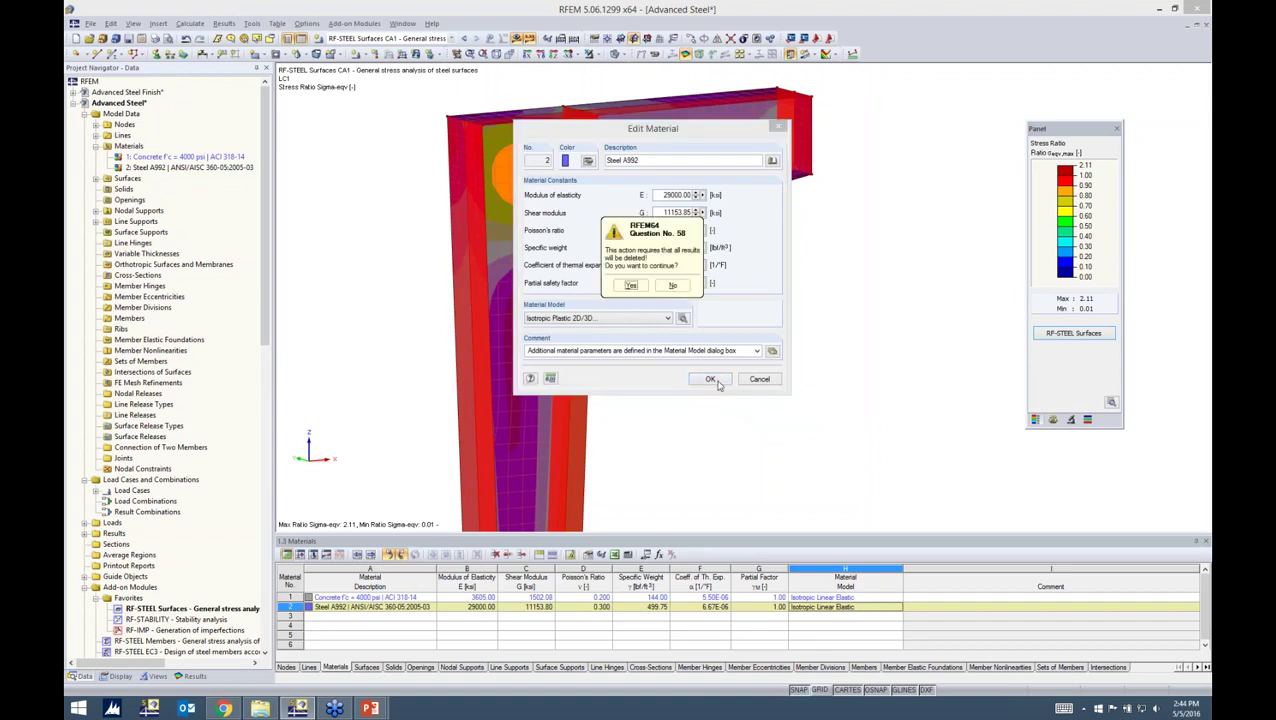
left_click(632, 287)
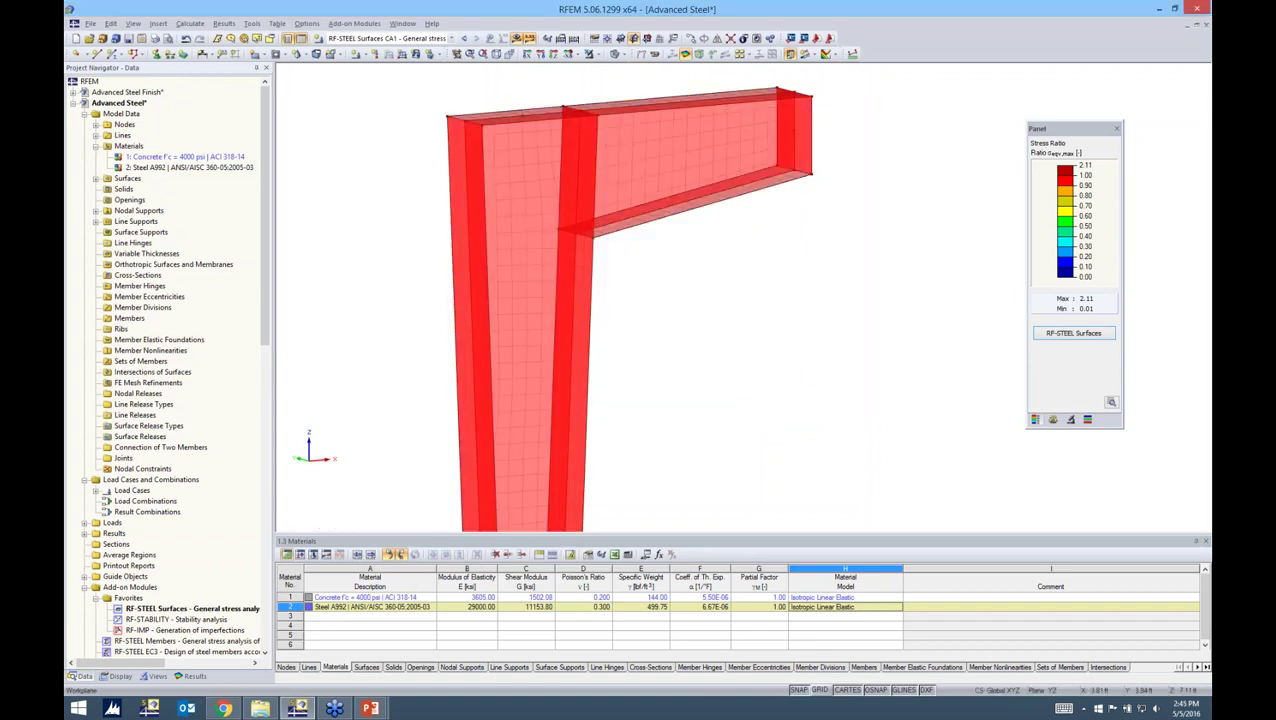
scroll(631, 287, "down", 3)
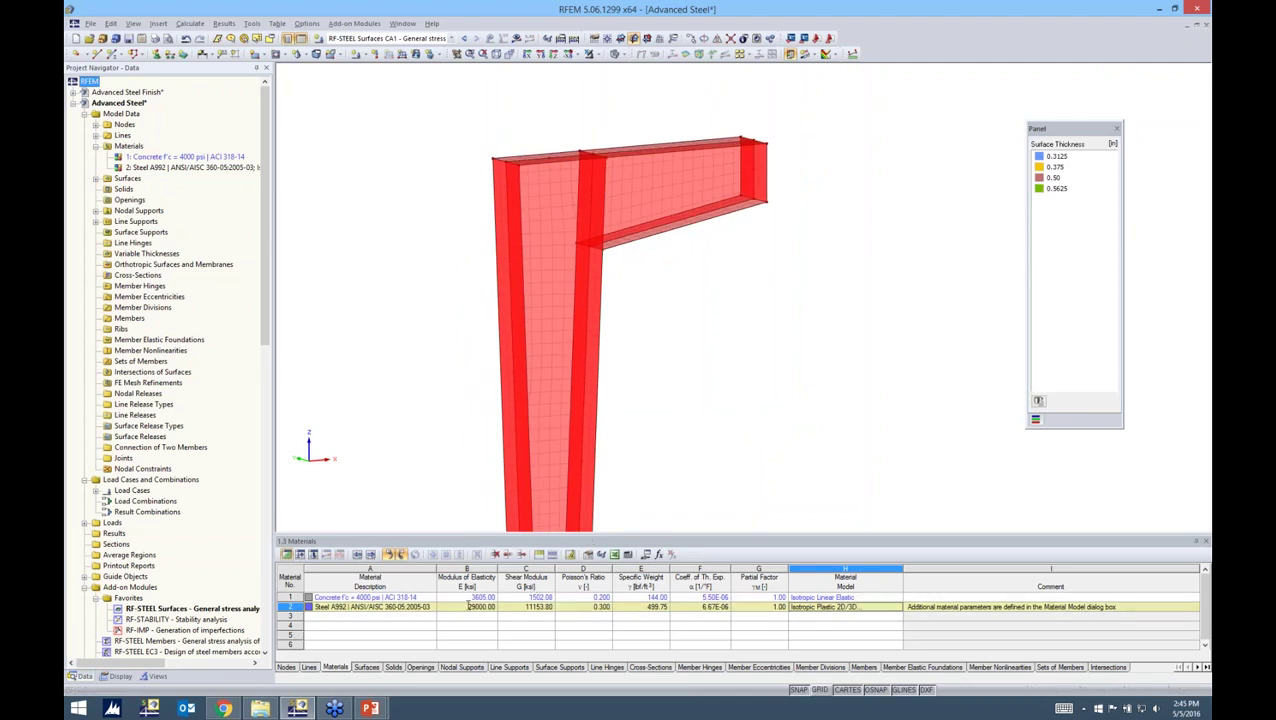
left_click(463, 604)
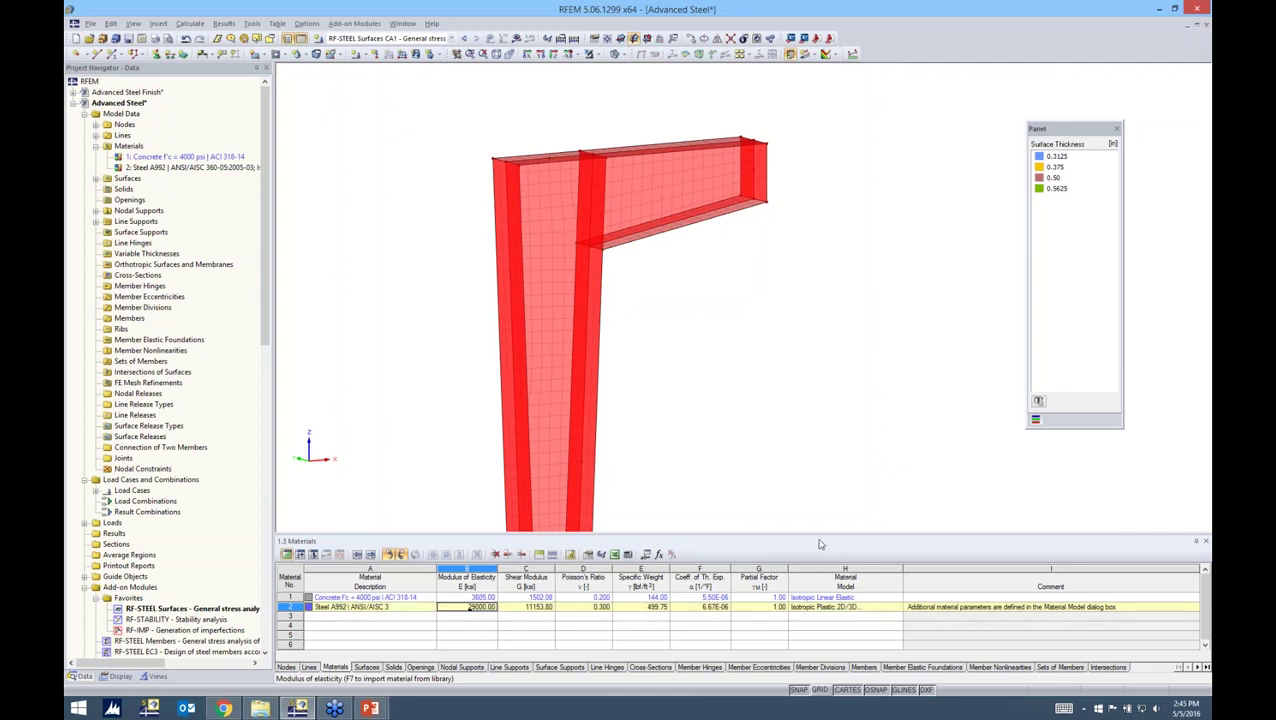
left_click(825, 447)
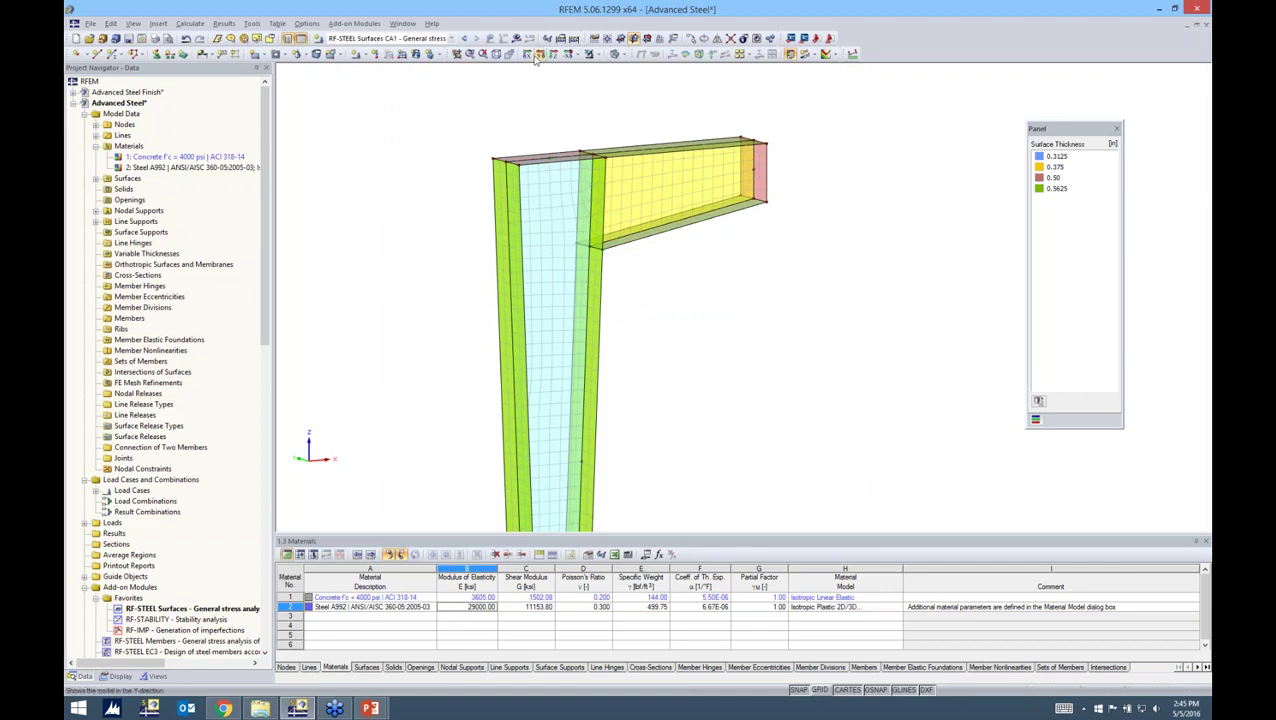
- Calculate load case LC1 - Design Load and display its maximum von Mises equivalent stresses around the column-bracket joint
left_click(395, 38)
left_click(382, 50)
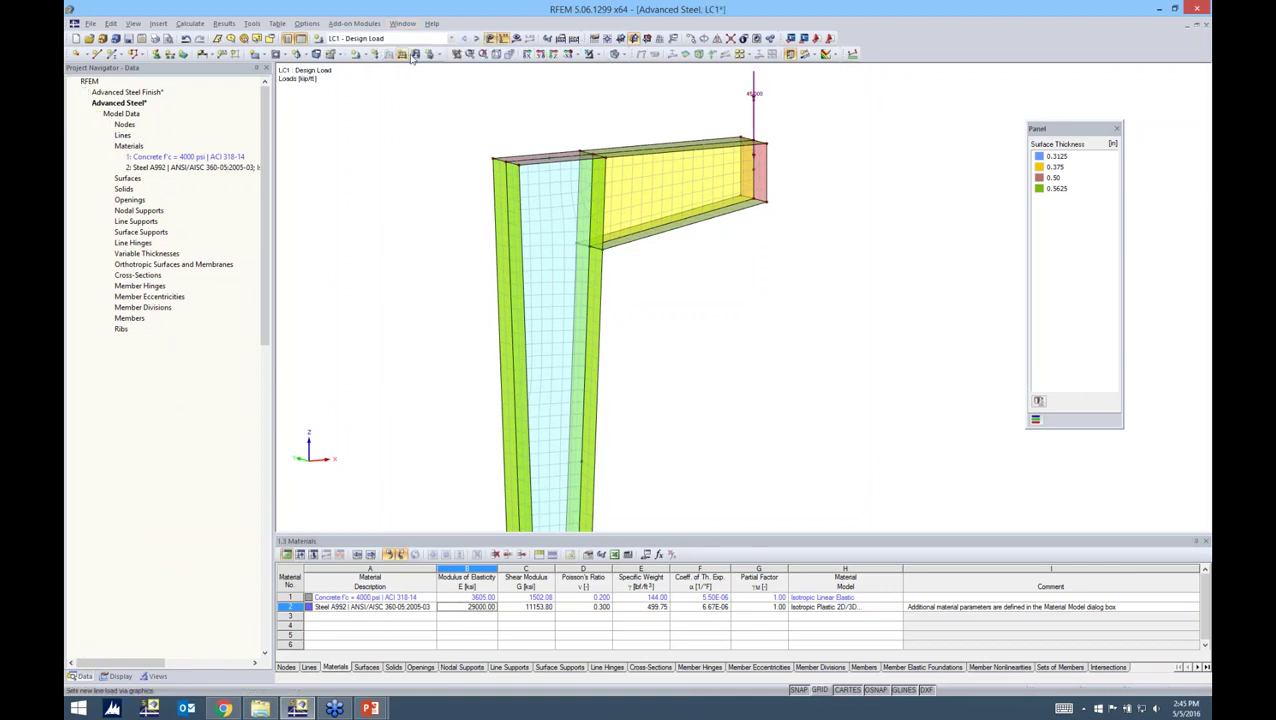
left_click(516, 39)
left_click(617, 373)
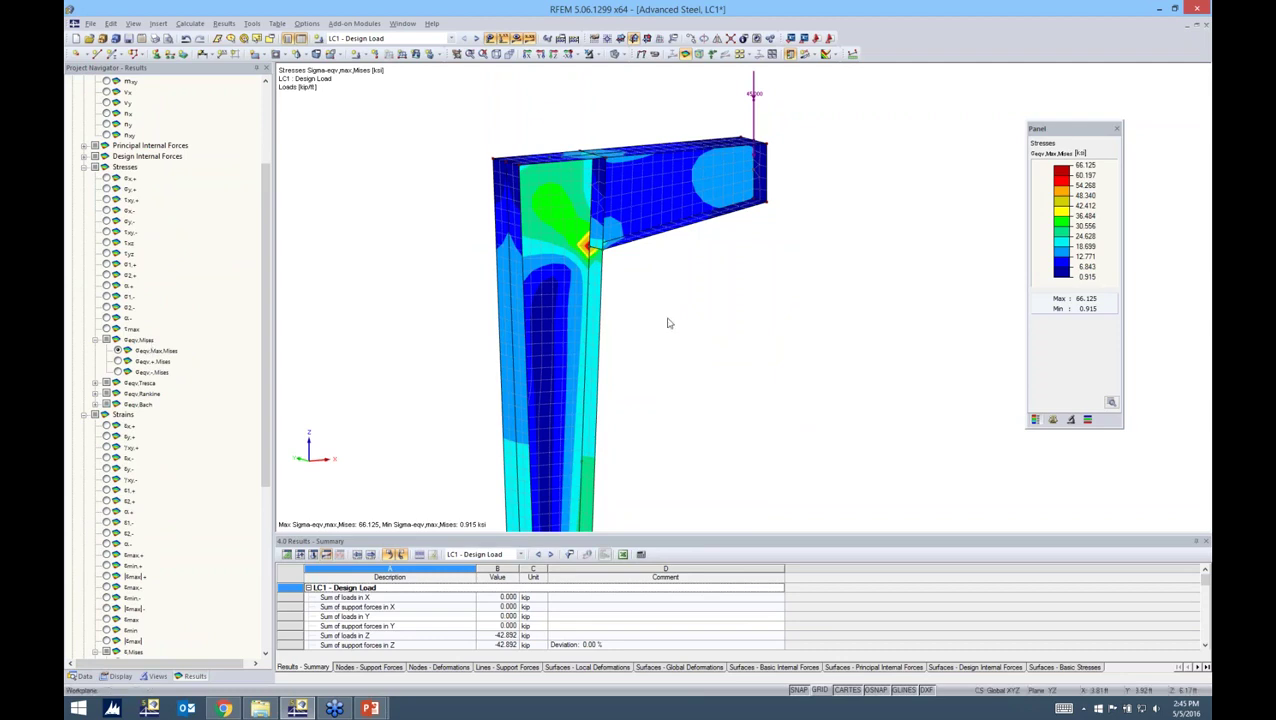
scroll(621, 262, "up", 3)
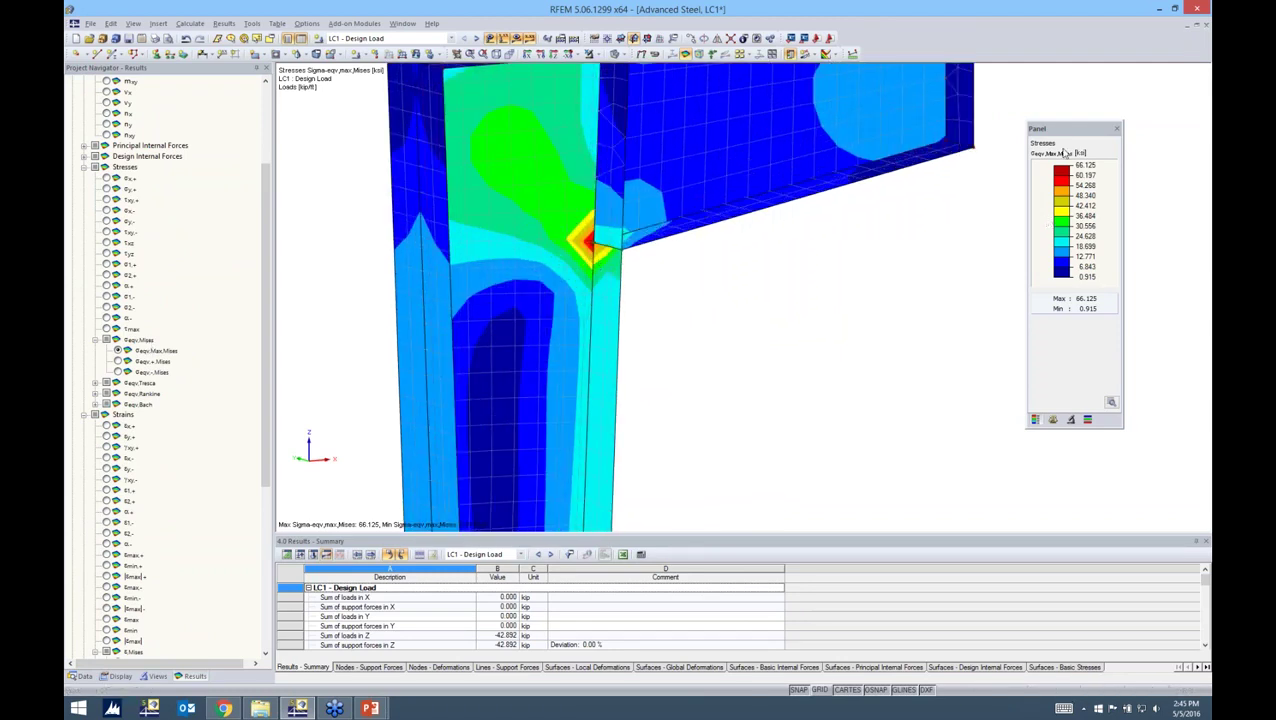
left_click_drag(1060, 134, 1051, 138)
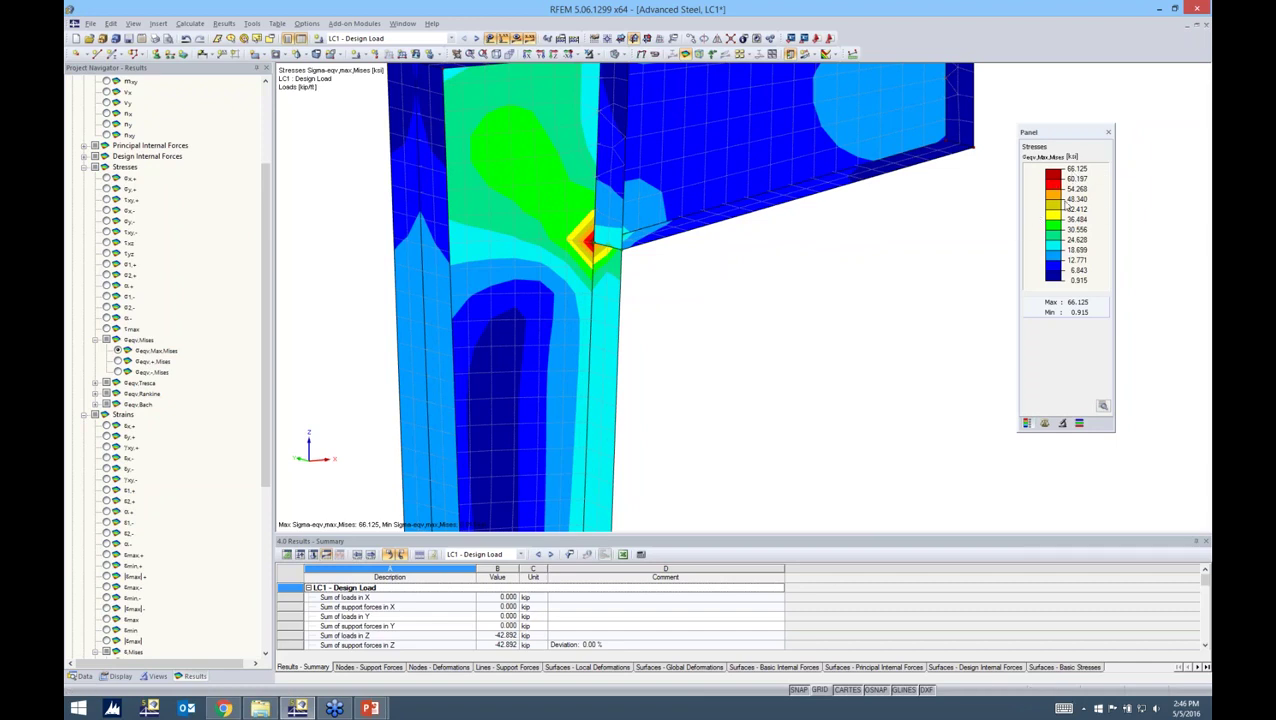
middle_click_drag(884, 247, 660, 278, "ctrl")
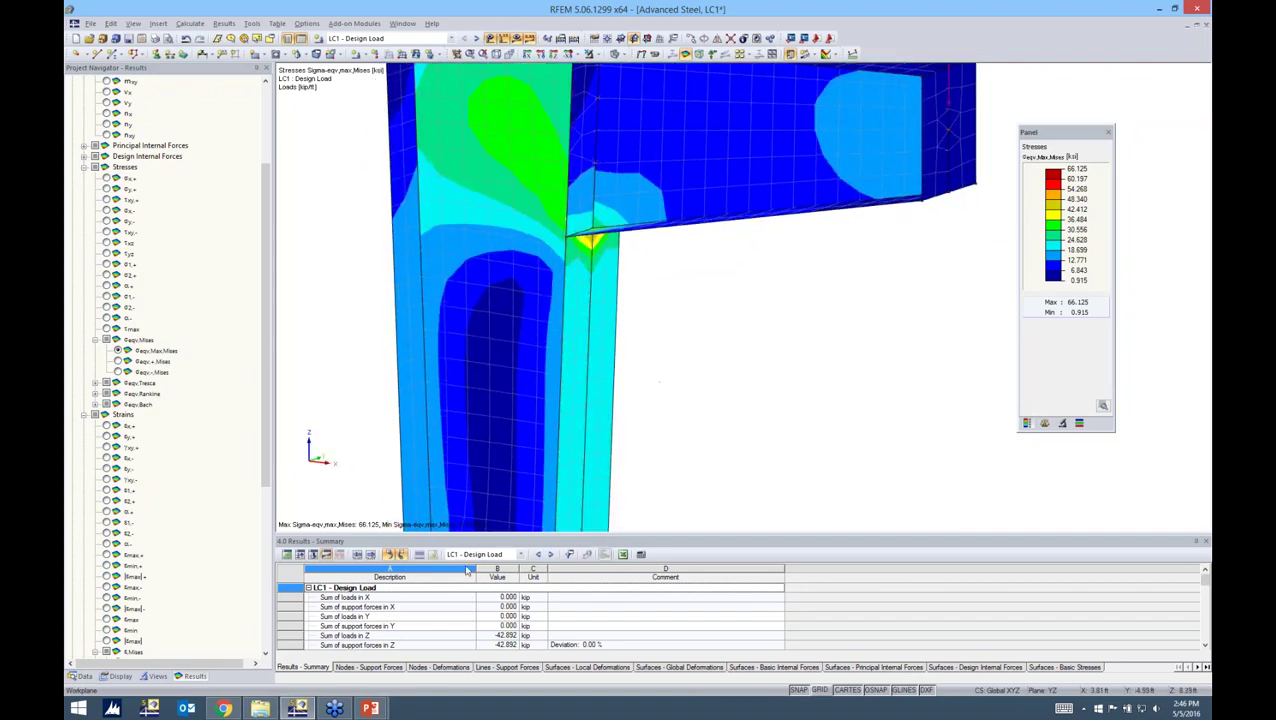
- Switch to the PowerPoint slide on Distribution of Internal Forces and return to the stress results in RFEM
mouse_move(370, 708)
left_click(425, 643)
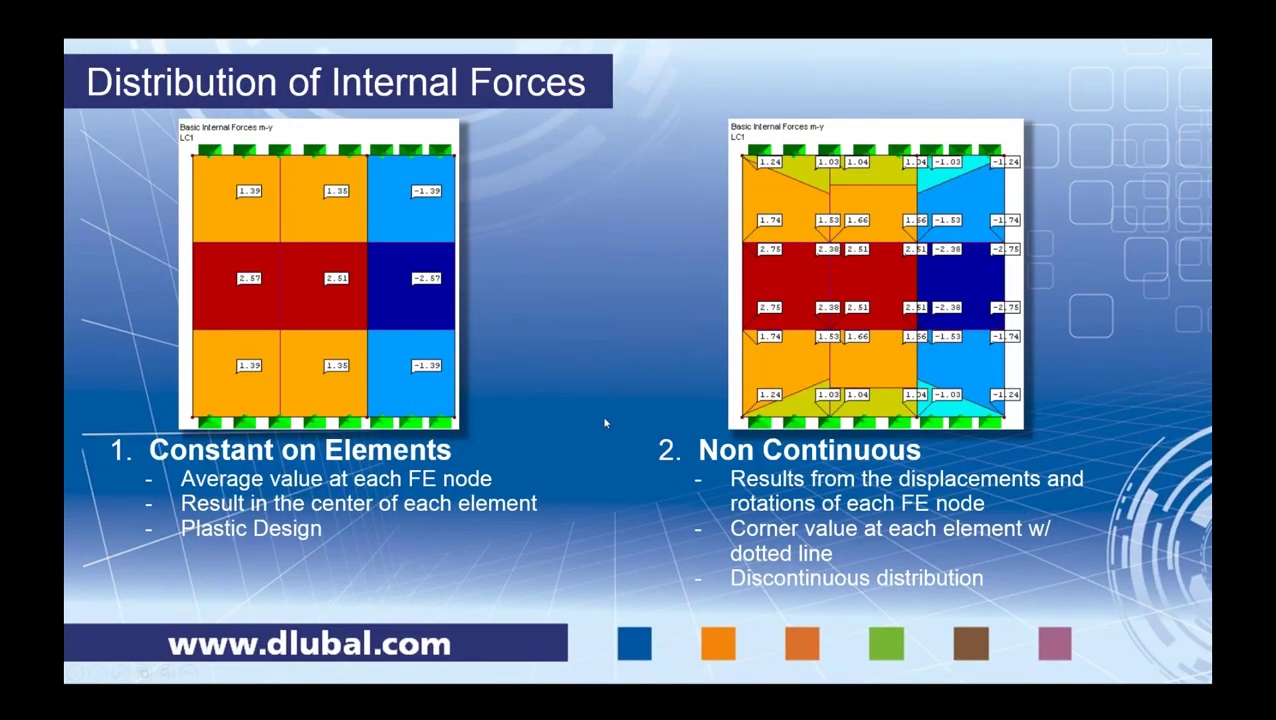
key("alt+Tab")
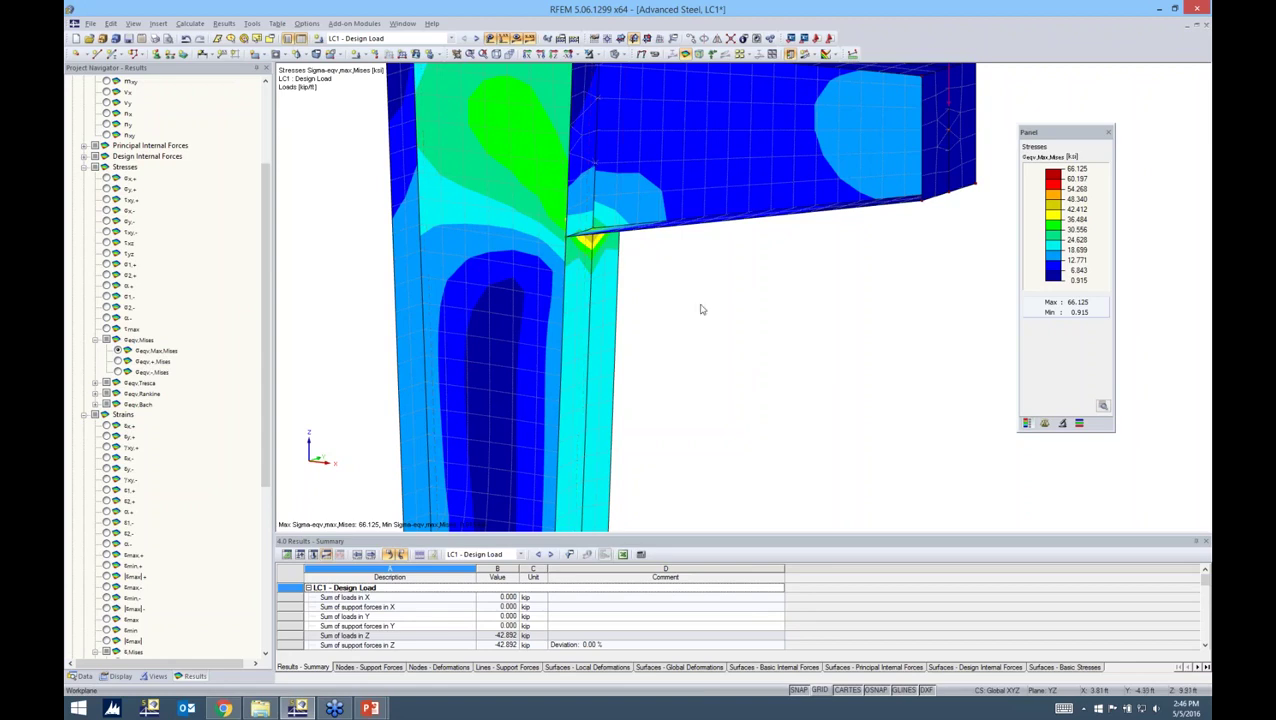
middle_click_drag(930, 290, 707, 280, "ctrl")
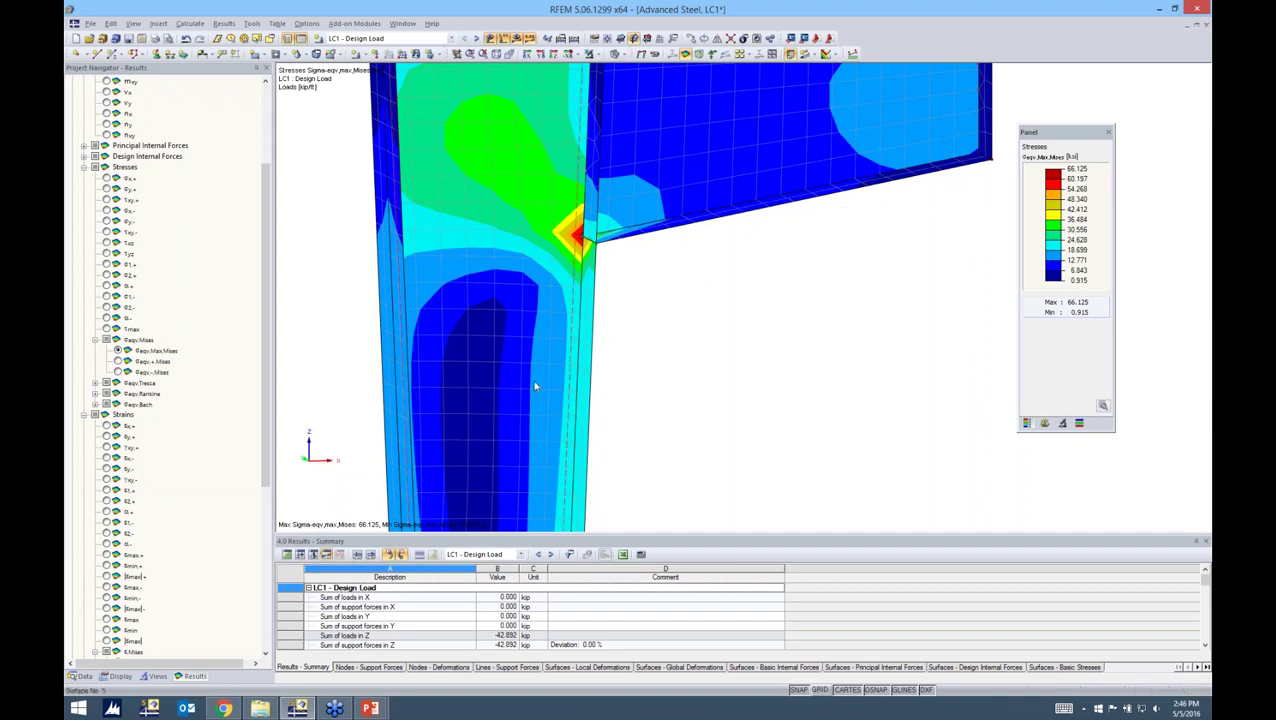
- Show the distribution options for surface internal forces and stresses in the results display settings
left_click(118, 676)
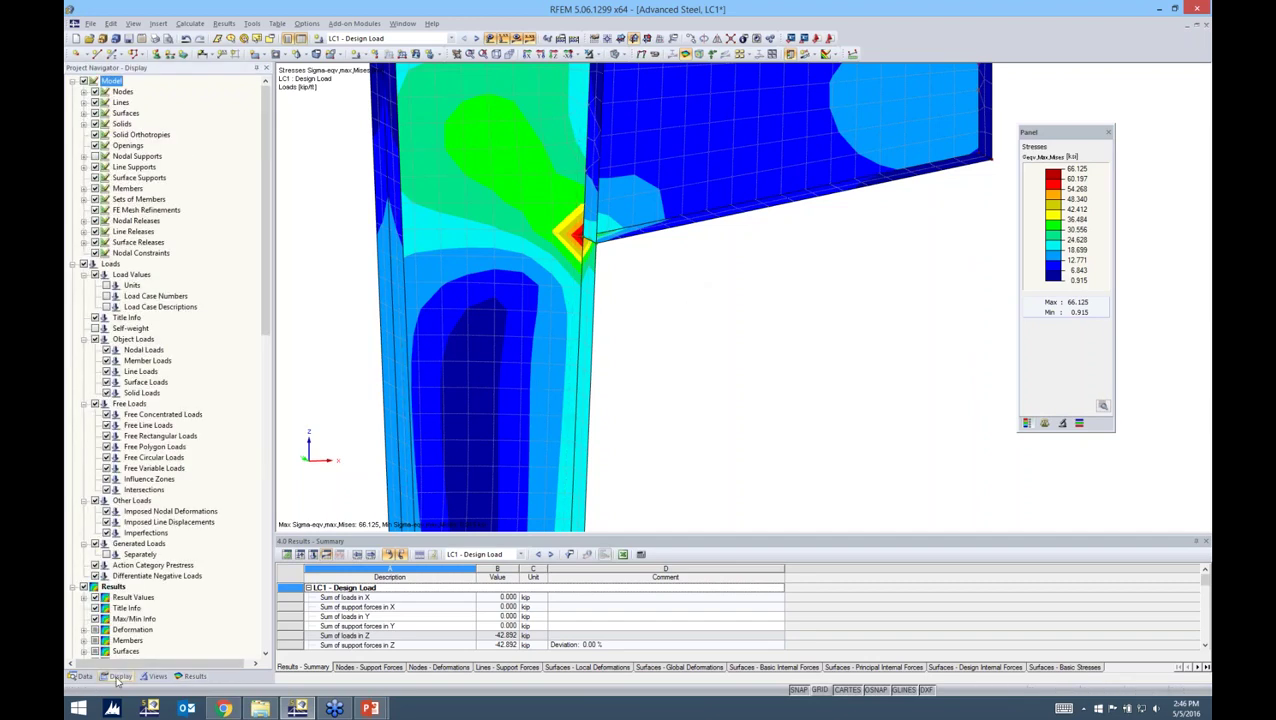
scroll(130, 550, "down", 3)
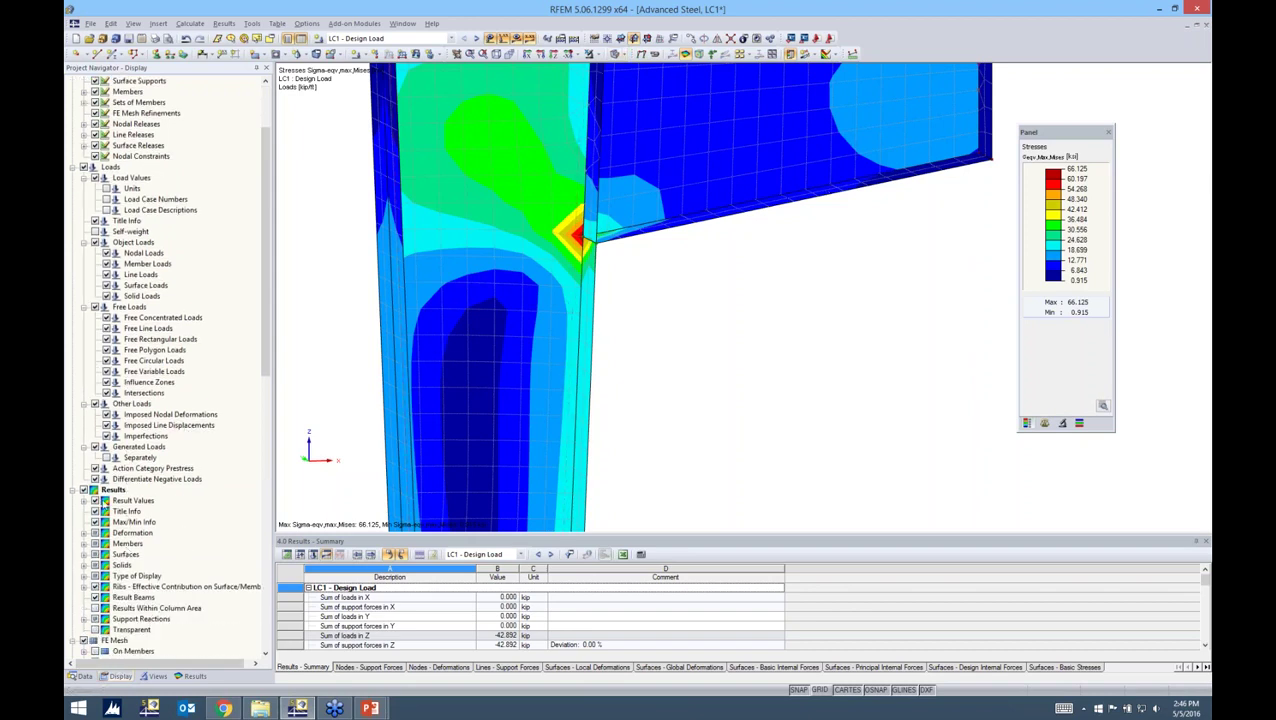
scroll(105, 500, "down", 1)
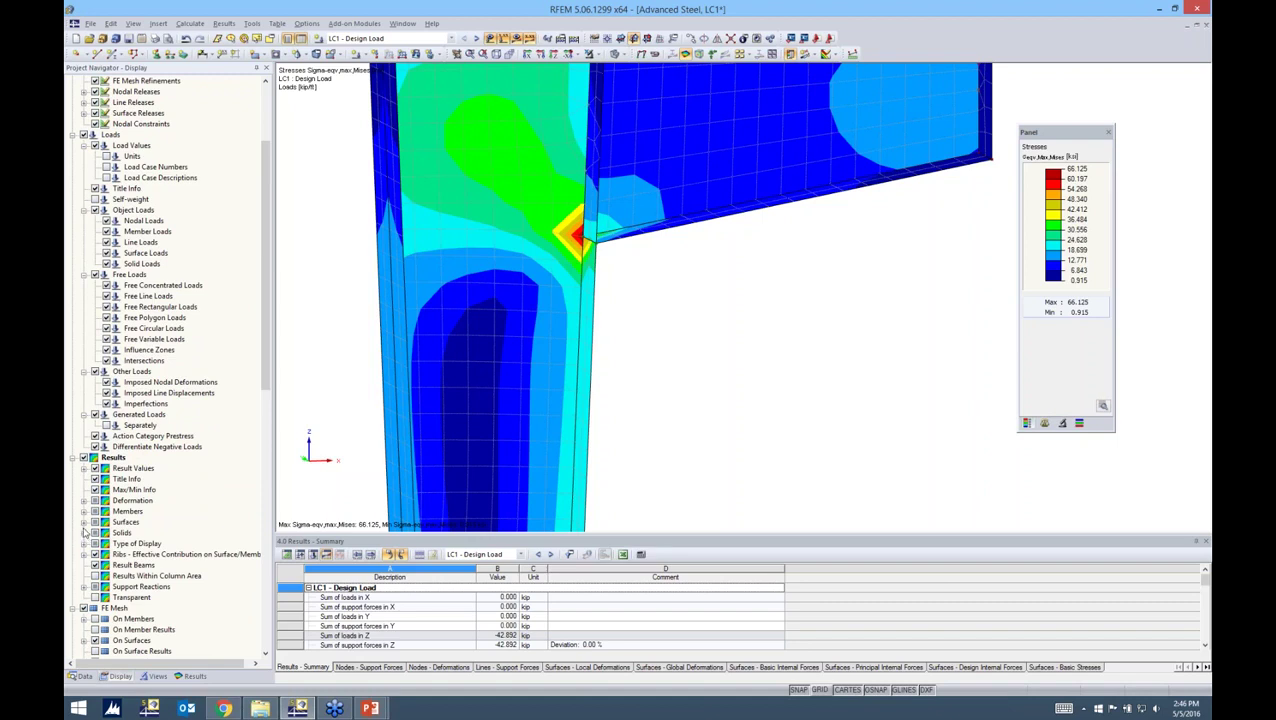
left_click(84, 522)
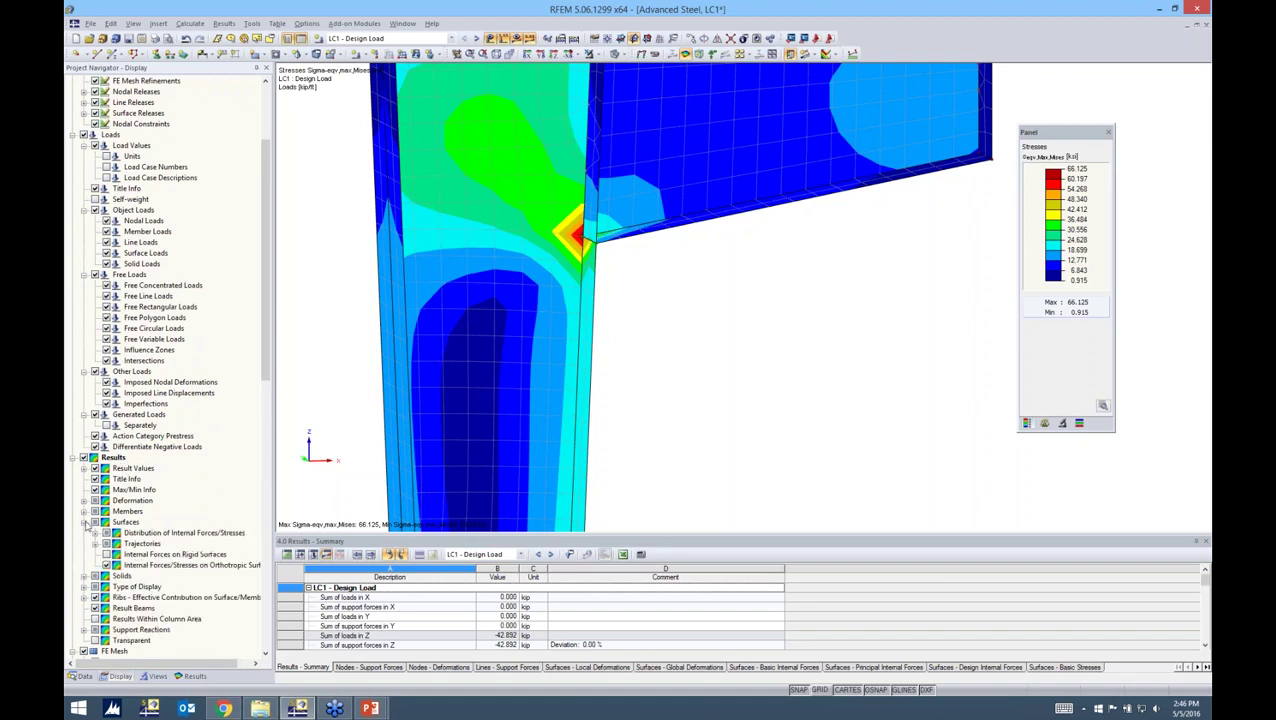
scroll(88, 525, "down", 2)
left_click(97, 469)
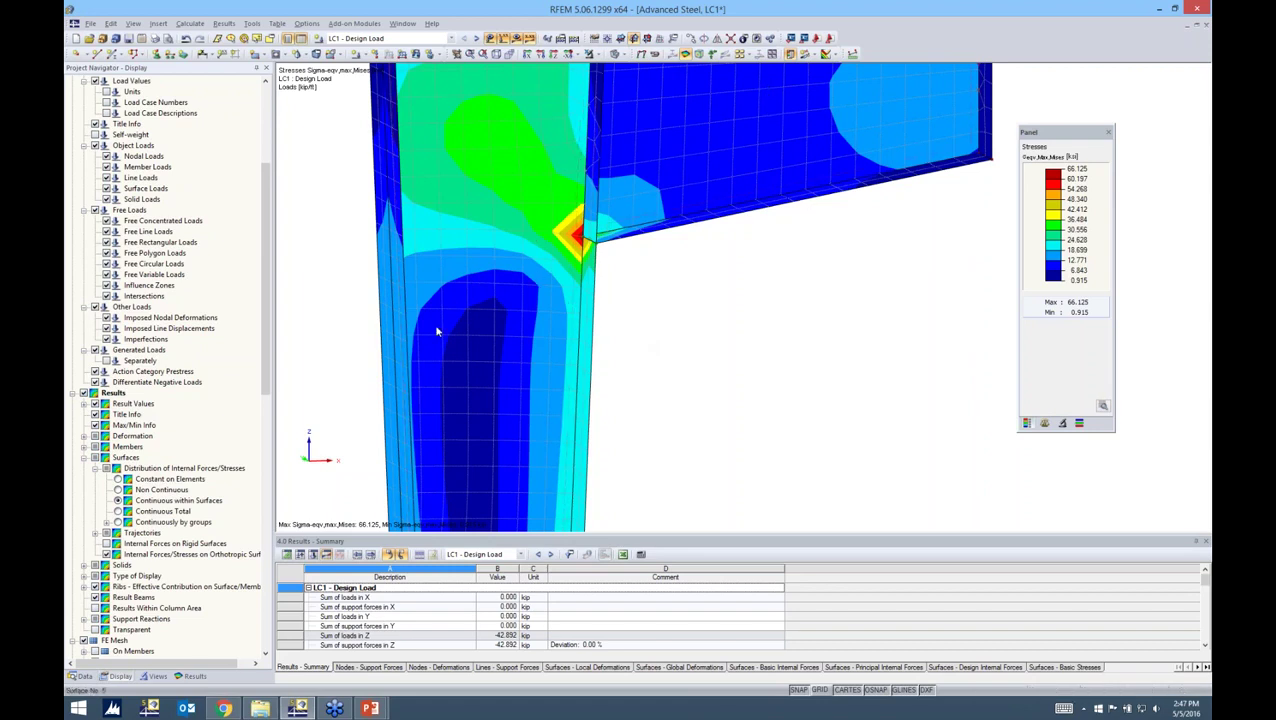
- Bring up the PowerPoint presentation again to review the distribution types for internal forces
middle_click_drag(627, 279, 646, 350)
left_click(373, 708)
left_click(440, 648)
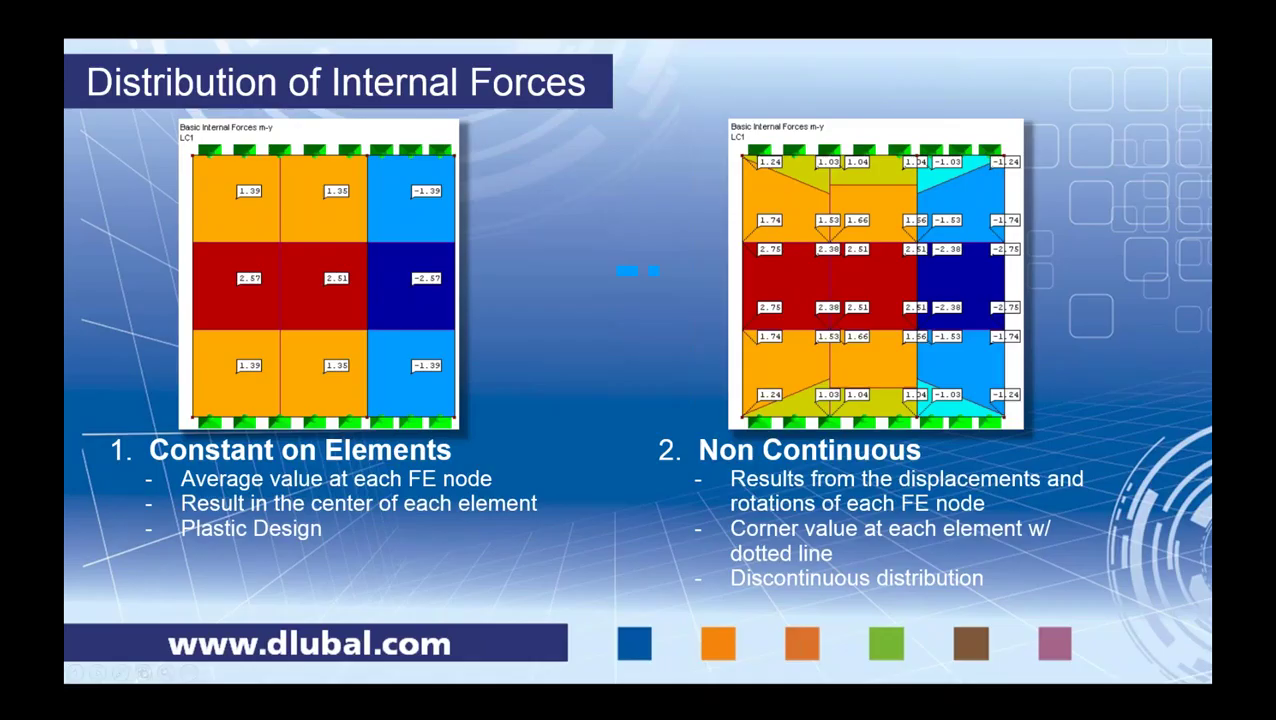
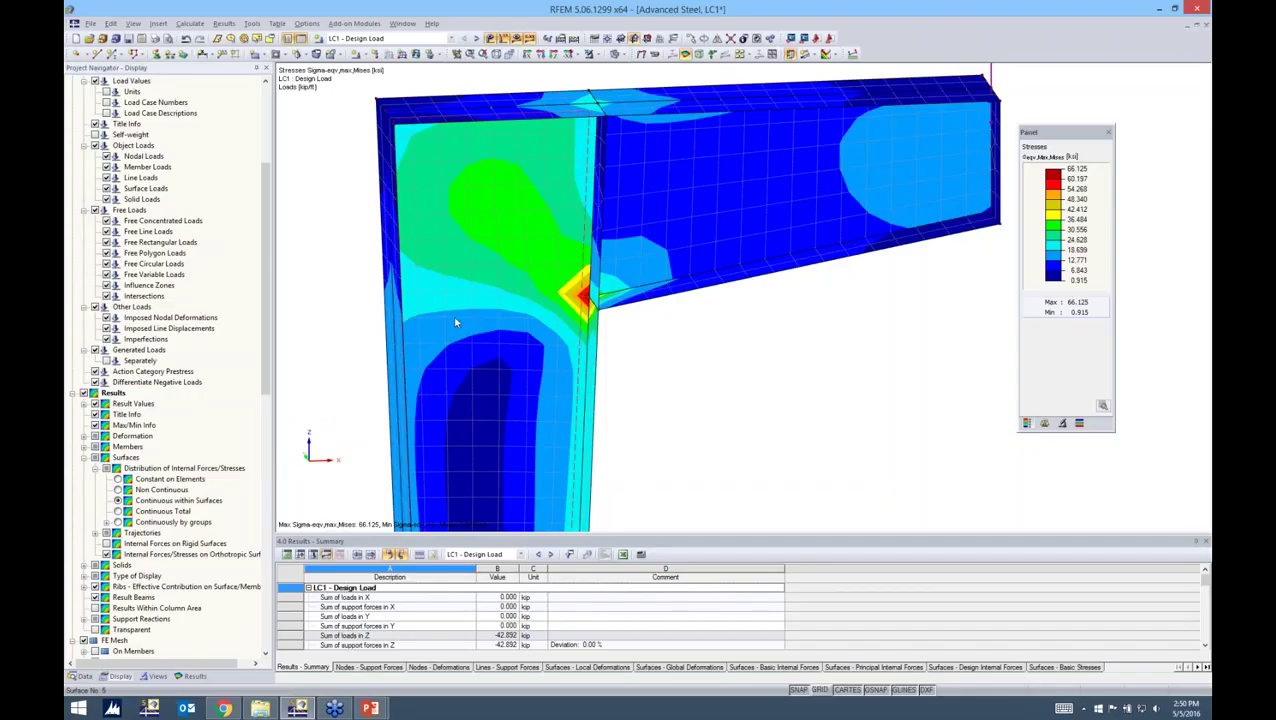
- Set the surface stress distribution to Constant on Elements and inspect the column-bracket joint
left_click(117, 479)
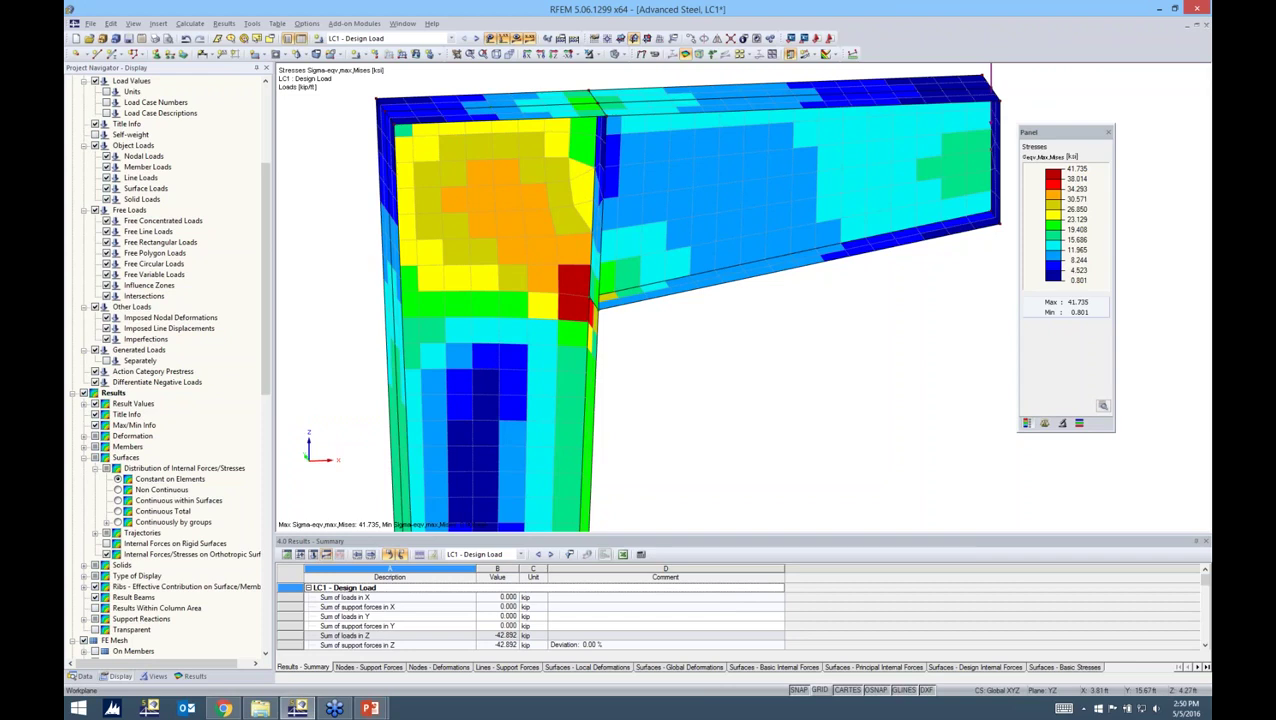
middle_click_drag(800, 315, 860, 330, "ctrl")
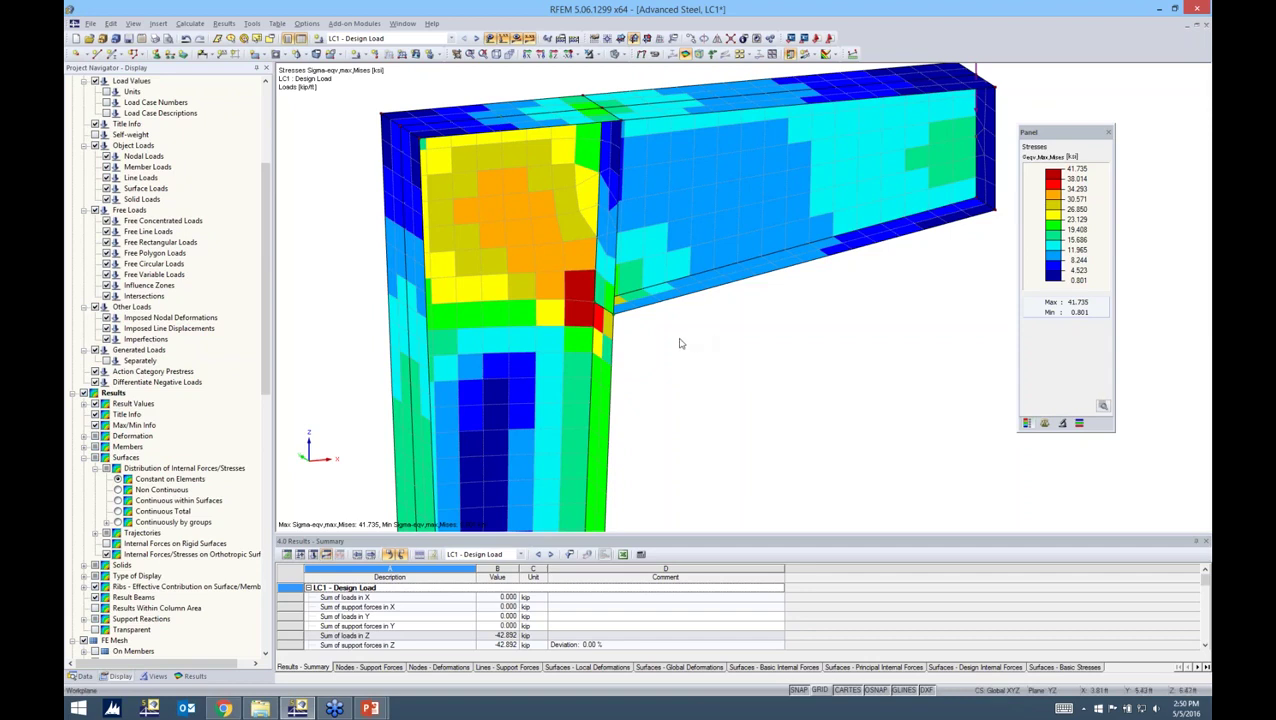
middle_click_drag(700, 355, 612, 306, "ctrl")
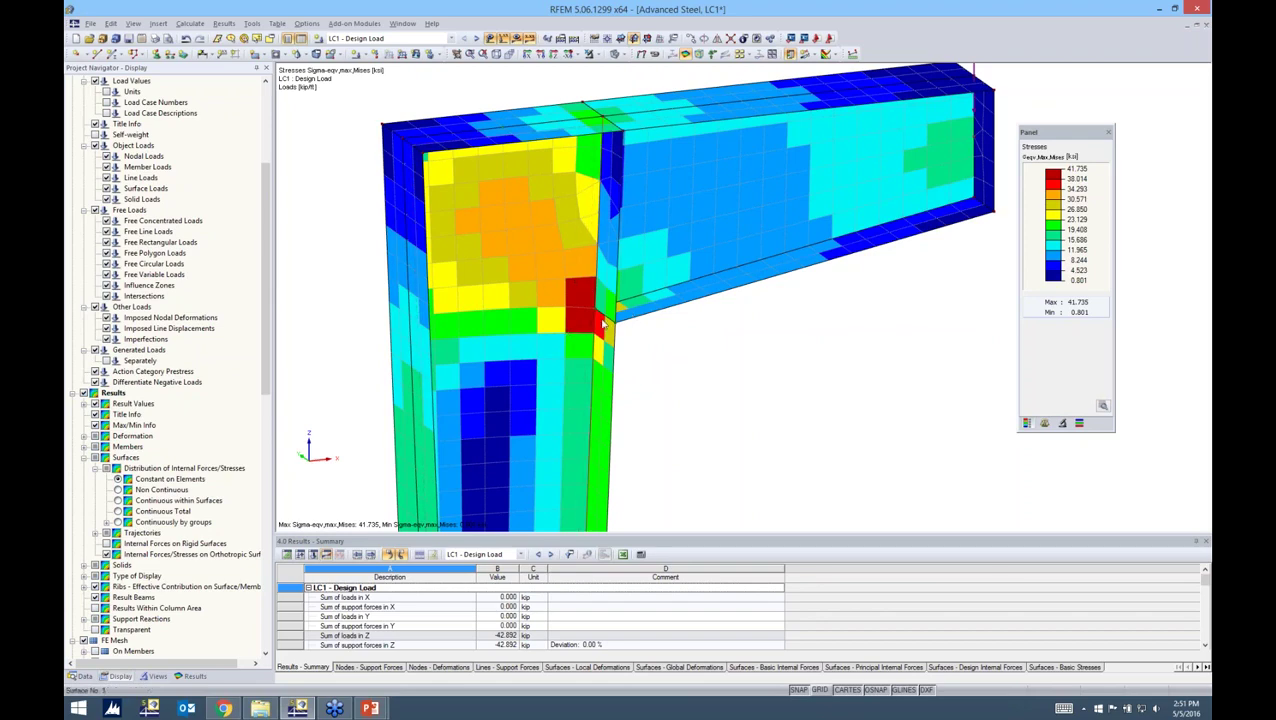
scroll(604, 325, "up", 2)
scroll(606, 334, "down", 2)
middle_click_drag(606, 334, 704, 345, "ctrl")
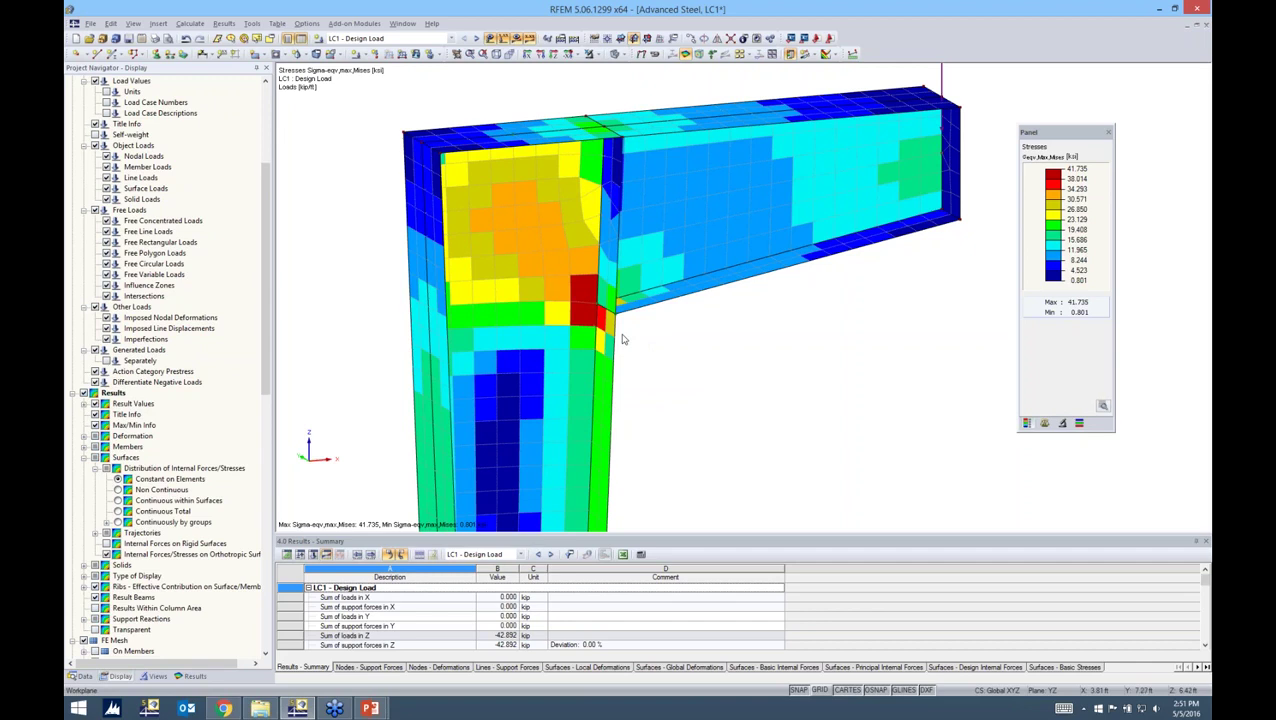
- Start a new FE mesh refinement on node 29 at the corner where the bracket's lower flange meets the column
scroll(618, 330, "up", 5)
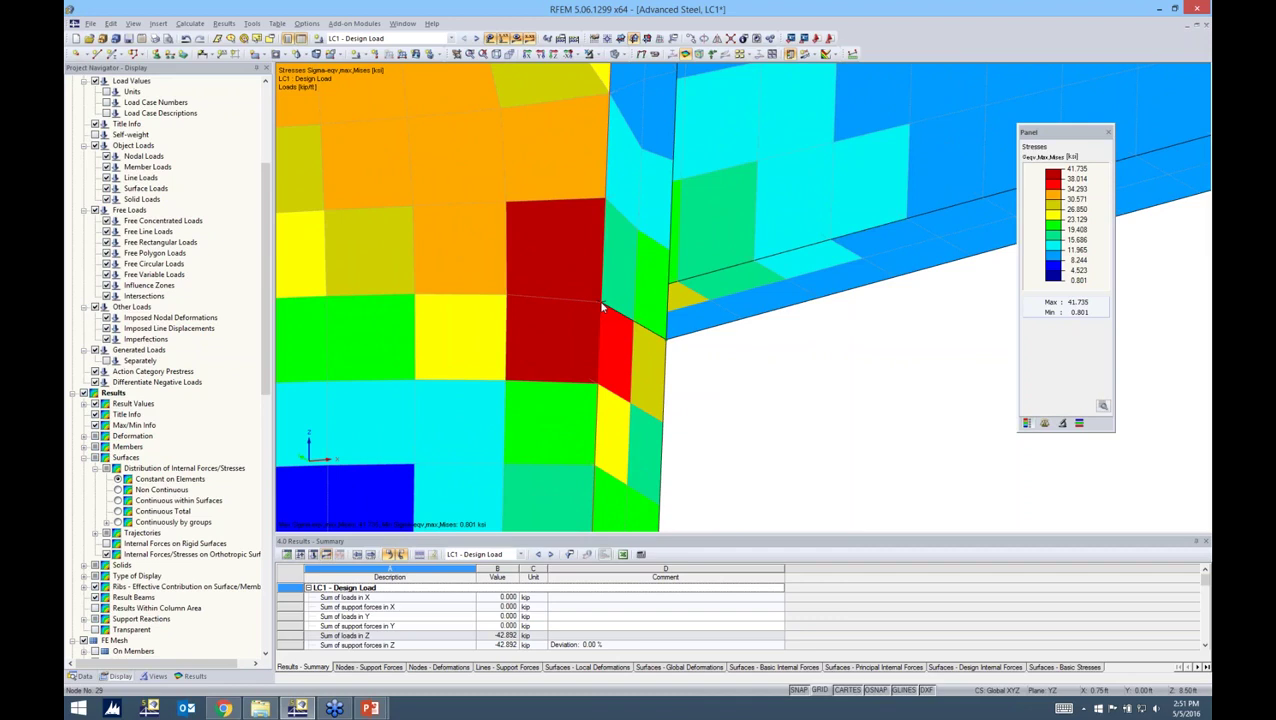
right_click(603, 307)
mouse_move(633, 342)
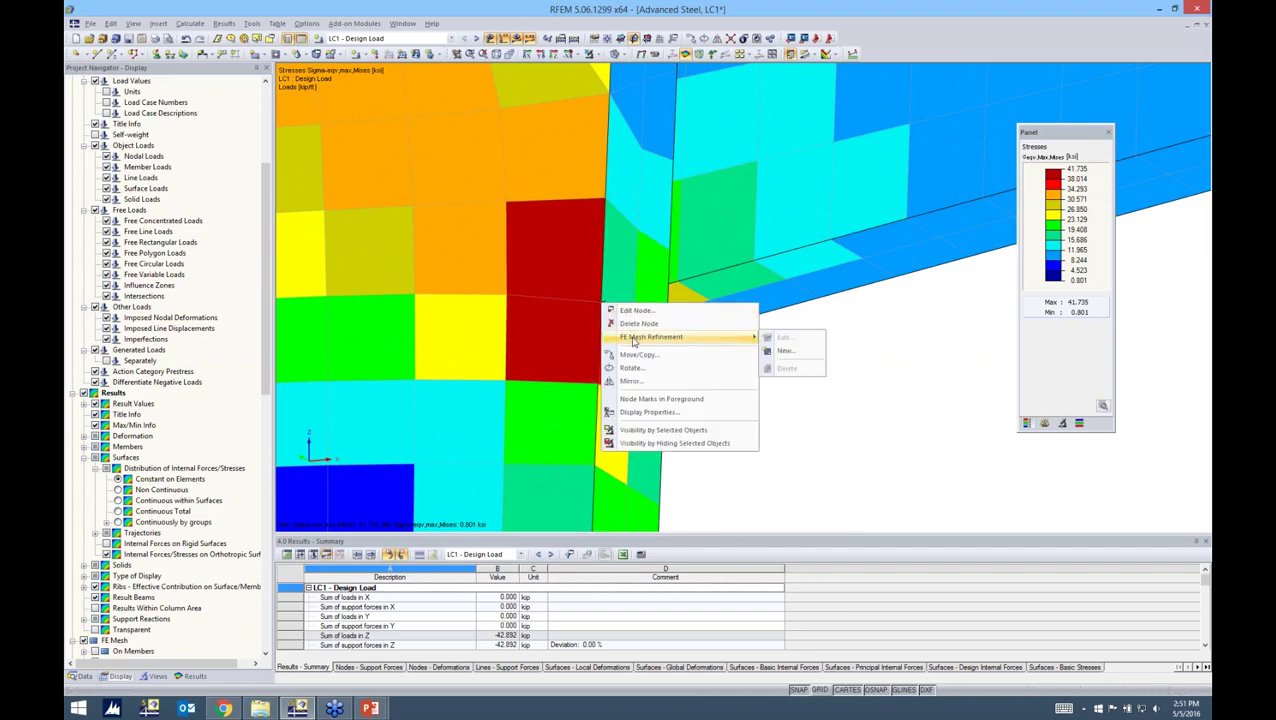
left_click(788, 353)
left_click(707, 366)
left_click_drag(720, 207, 740, 197)
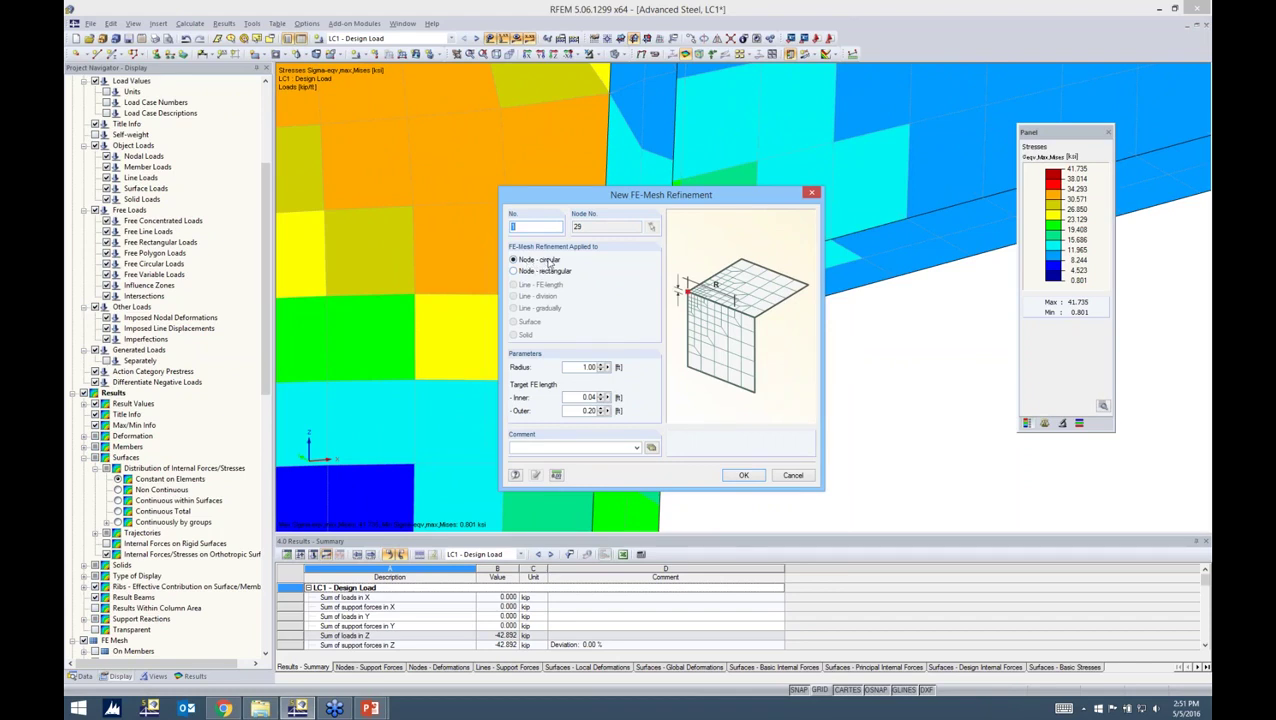
- Define the node refinement as circular with radius 0.5 ft and inner target FE length 0.05 ft, accepting deletion of the existing results
left_click(514, 271)
left_click(514, 260)
left_click_drag(584, 367, 643, 359)
type("0.5")
left_click_drag(578, 397, 619, 397)
left_click(745, 476)
left_click(665, 394)
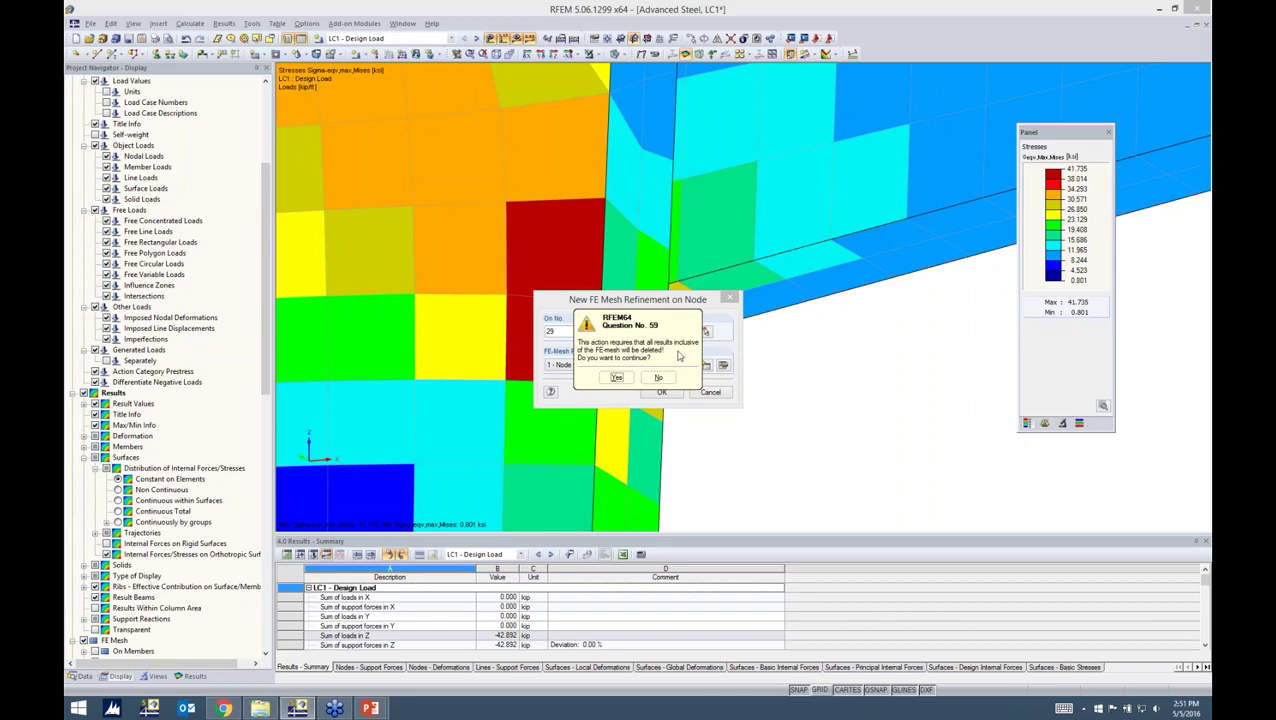
left_click(617, 377)
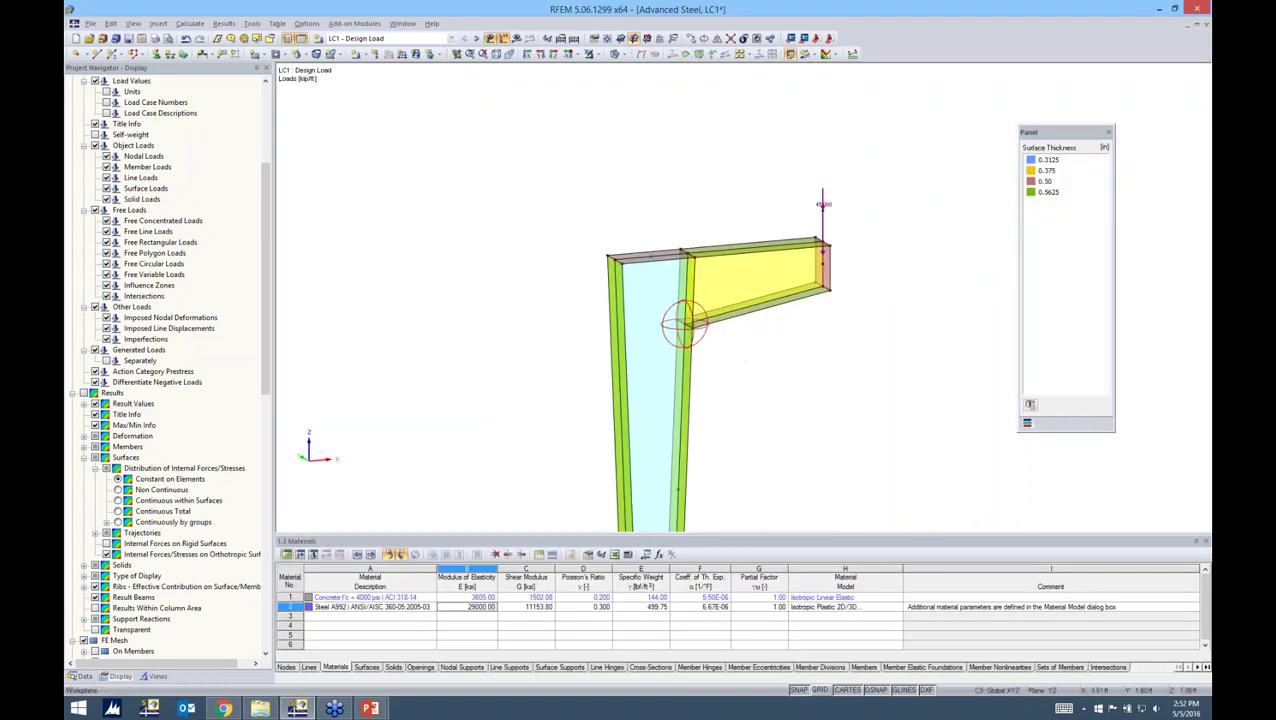
- Switch the display of FE mesh refinements off and back on
middle_click_drag(745, 361, 544, 327, "ctrl")
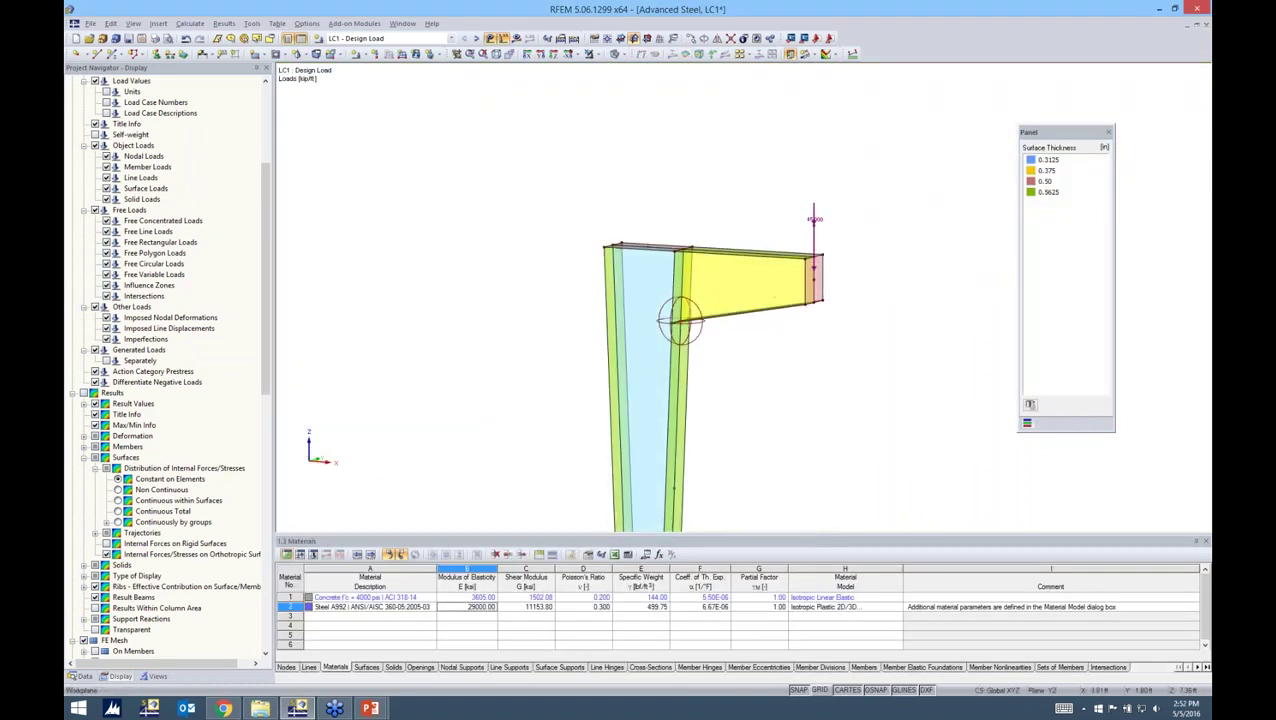
scroll(688, 336, "up", 3)
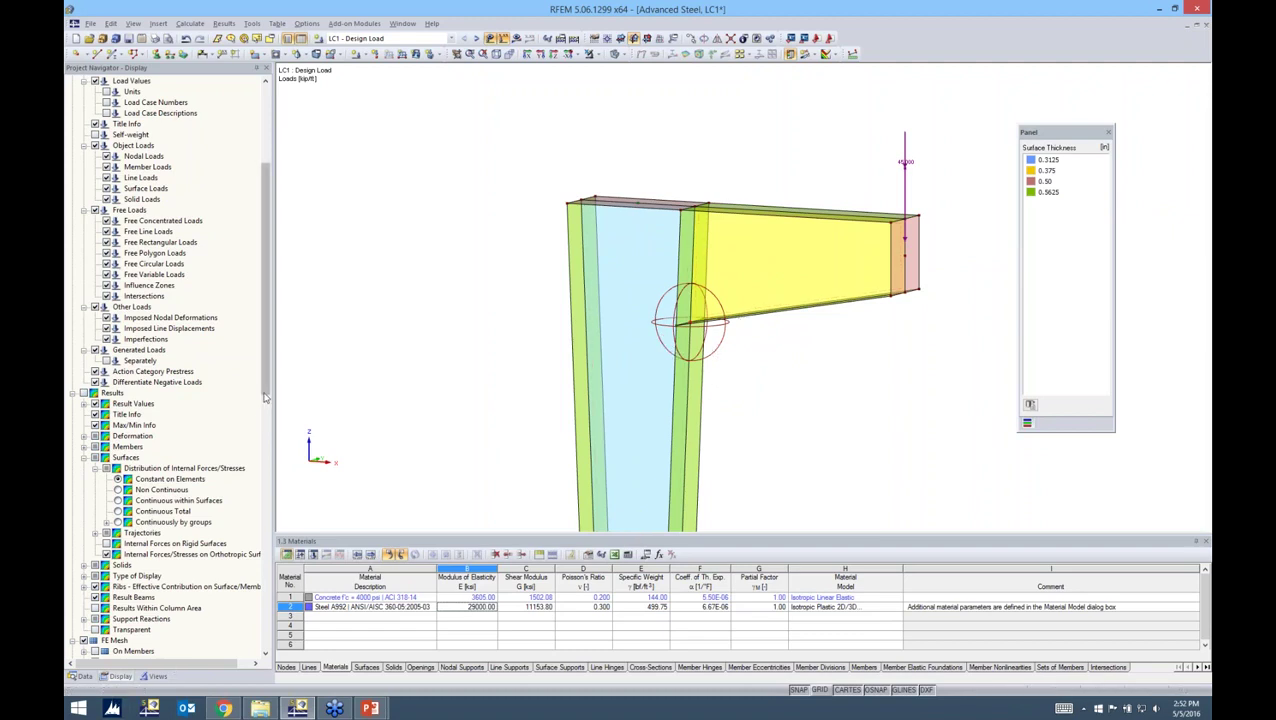
scroll(245, 188, "up", 6)
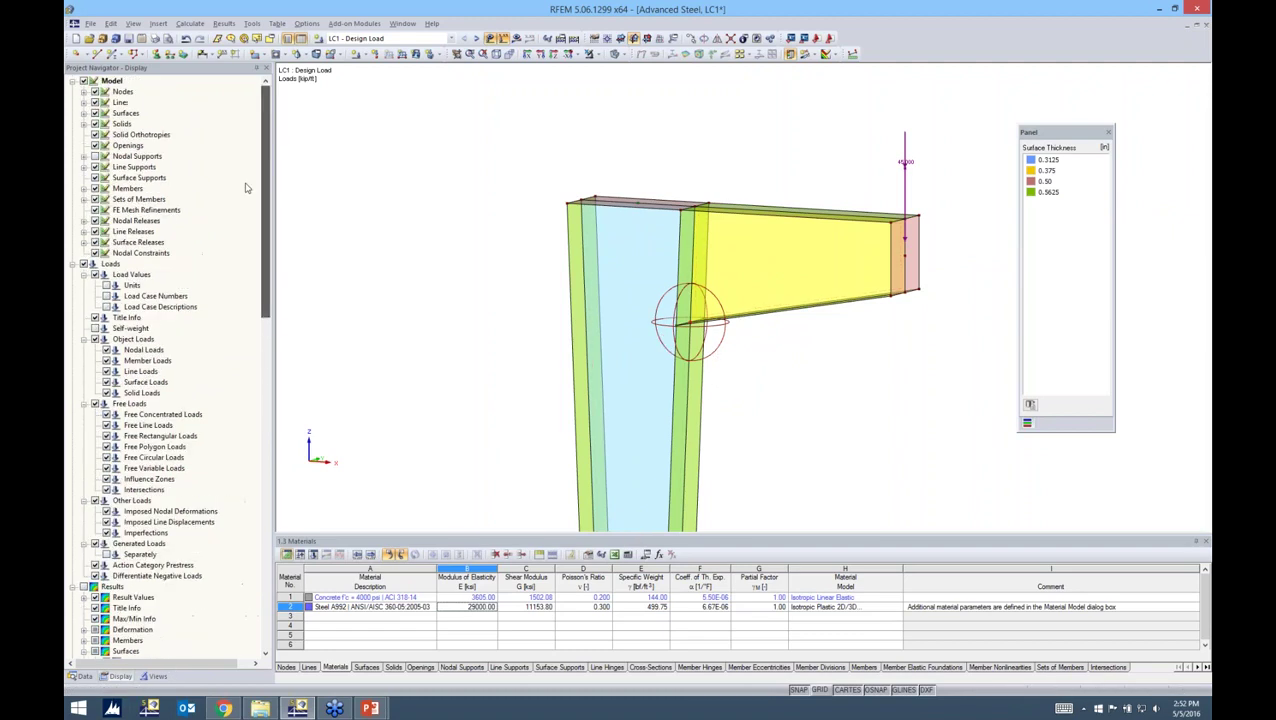
left_click(95, 211)
left_click(95, 211)
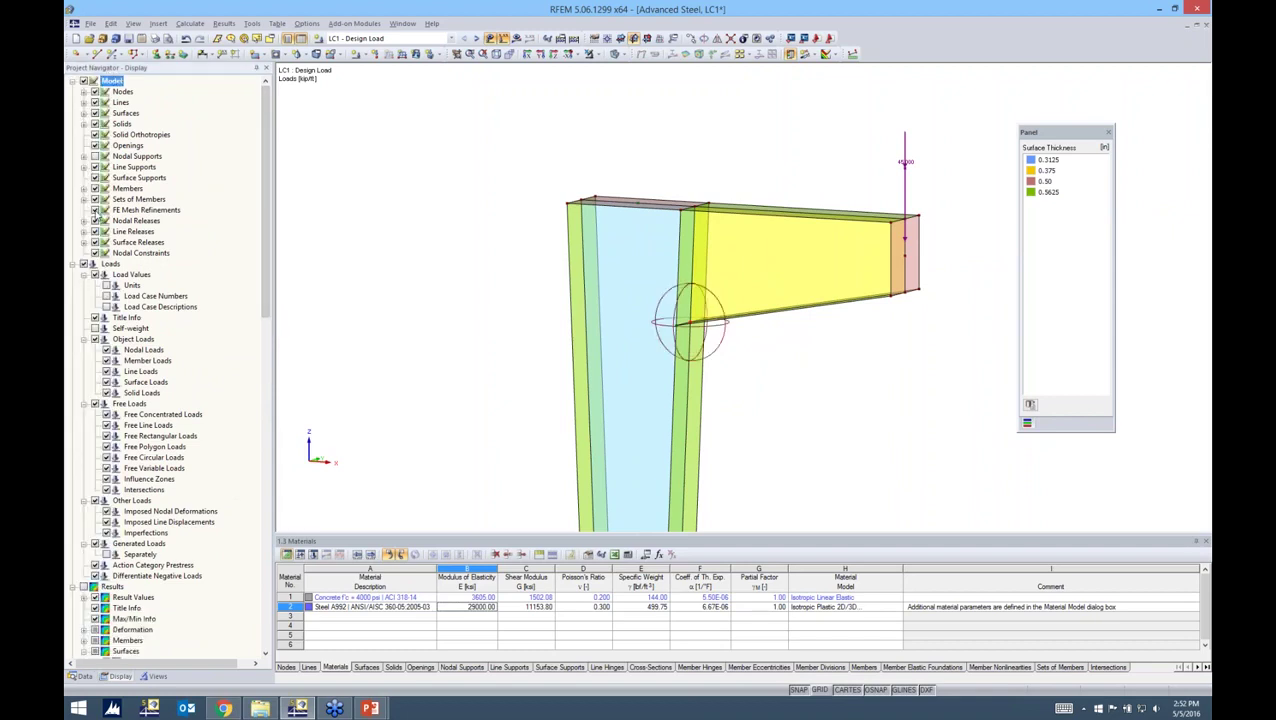
- Generate the FE mesh and examine the element layout around the refined corner node from several angles
left_click(190, 23)
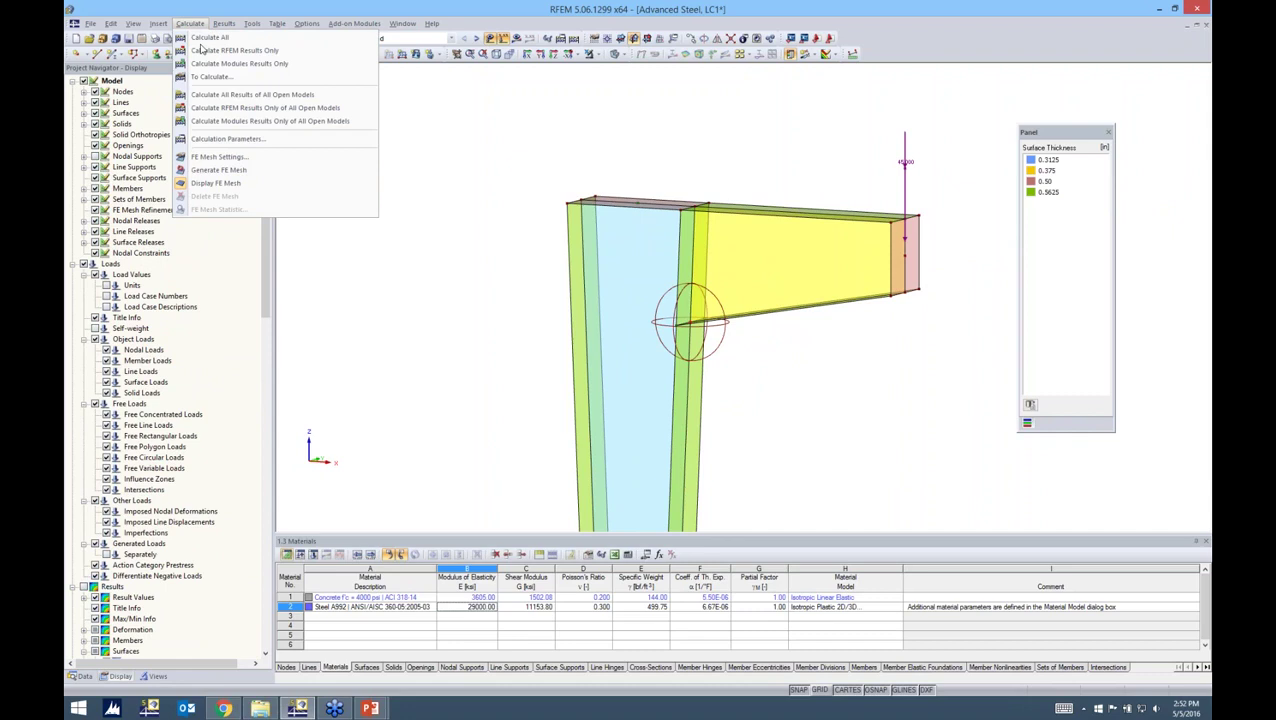
left_click(216, 170)
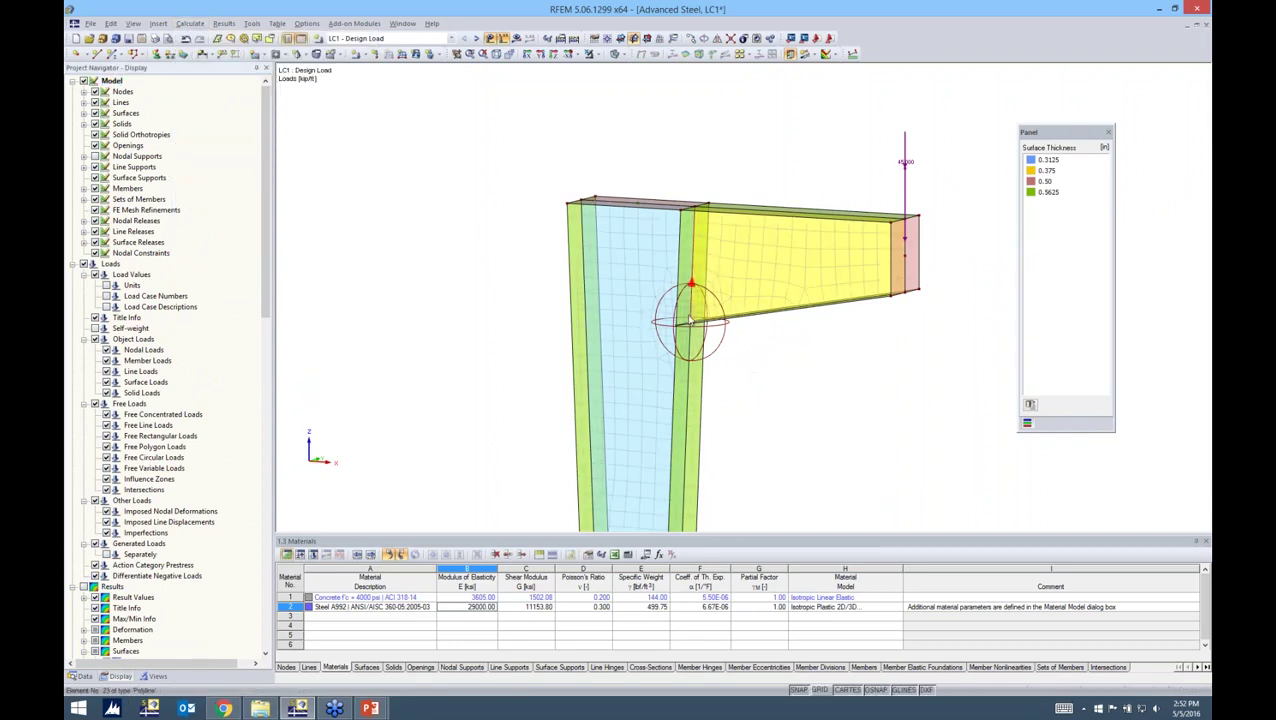
scroll(690, 320, "up", 2)
middle_click_drag(690, 320, 1010, 405, "ctrl")
right_click(1051, 380)
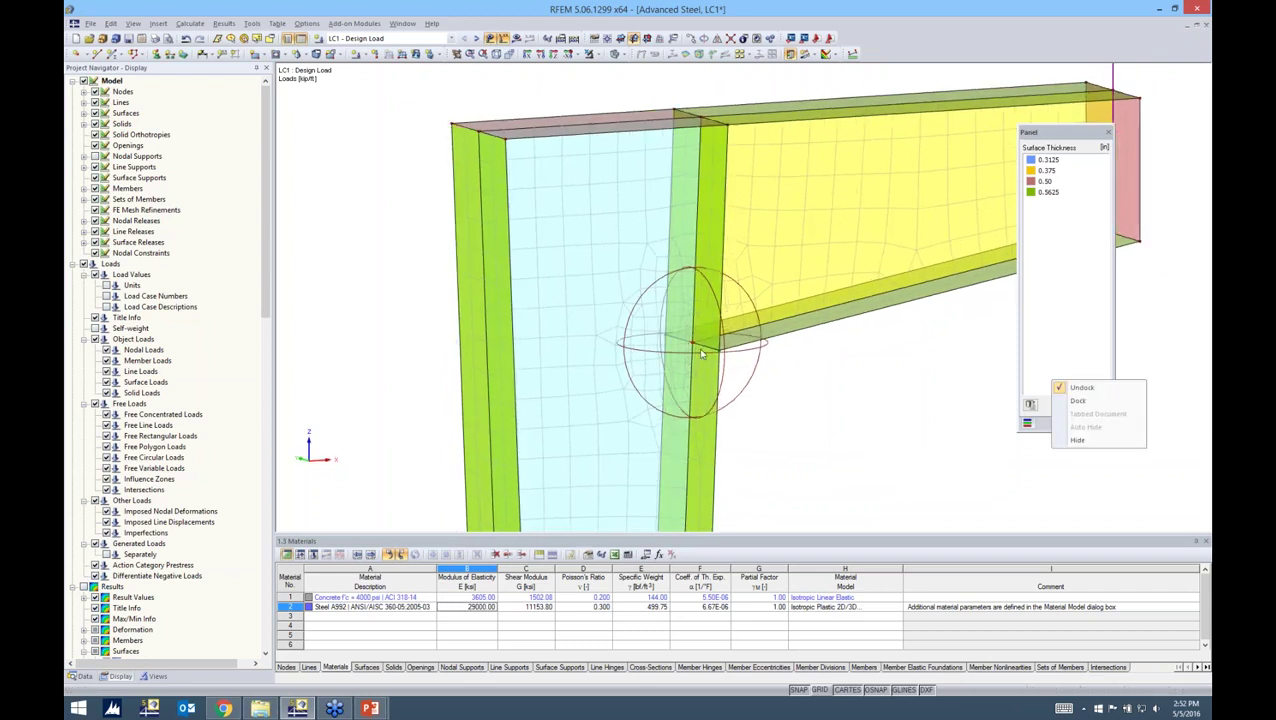
left_click(769, 396)
scroll(678, 344, "up", 2)
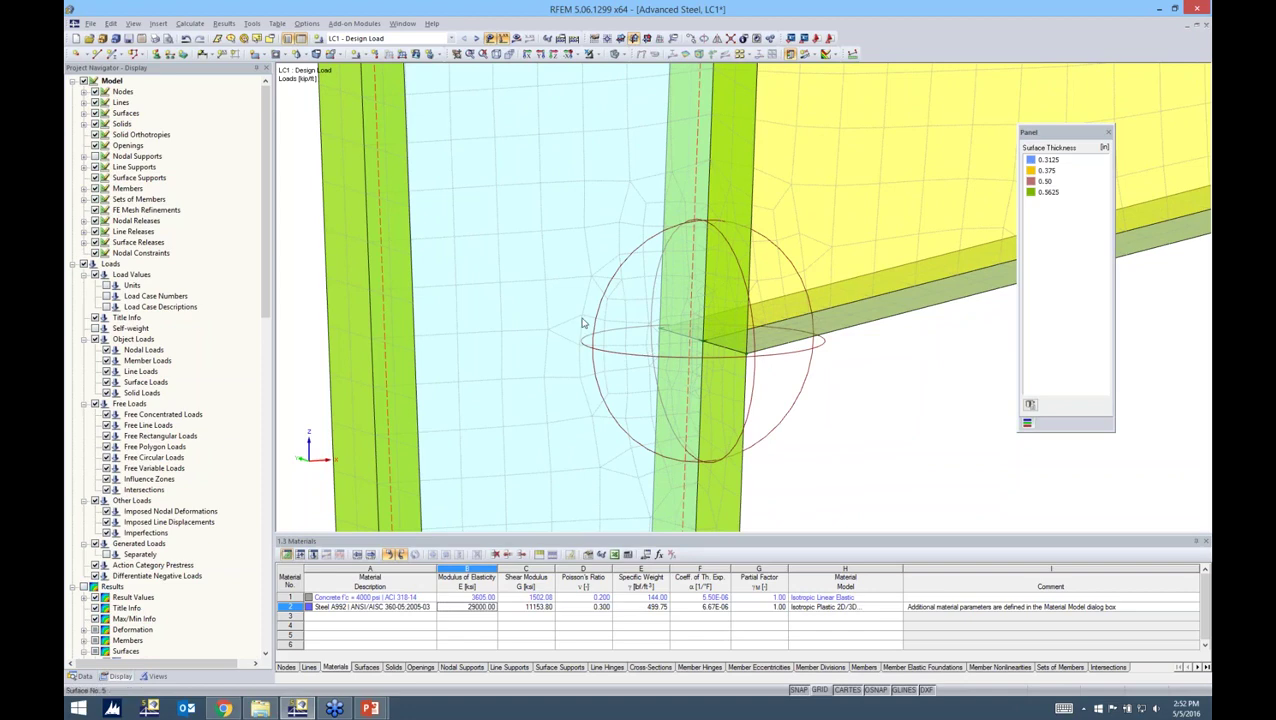
middle_click_drag(859, 395, 560, 480, "ctrl")
scroll(826, 439, "down", 4)
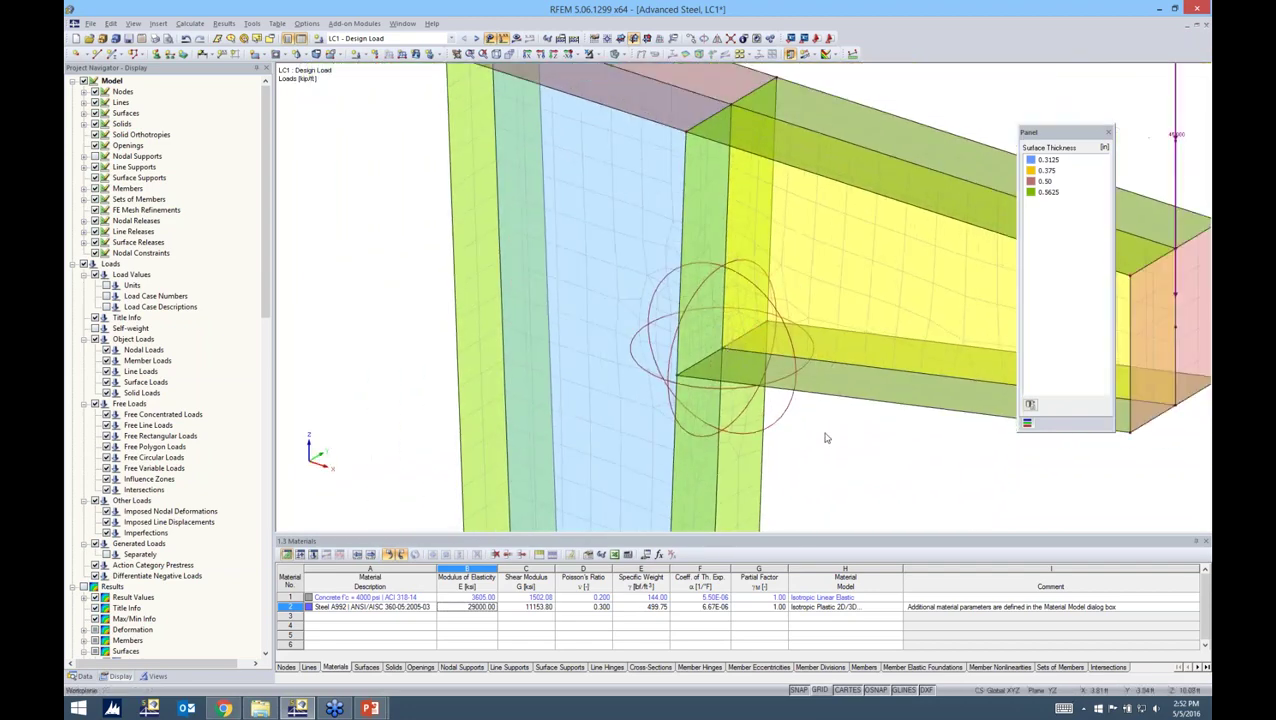
middle_click_drag(826, 439, 679, 380, "ctrl")
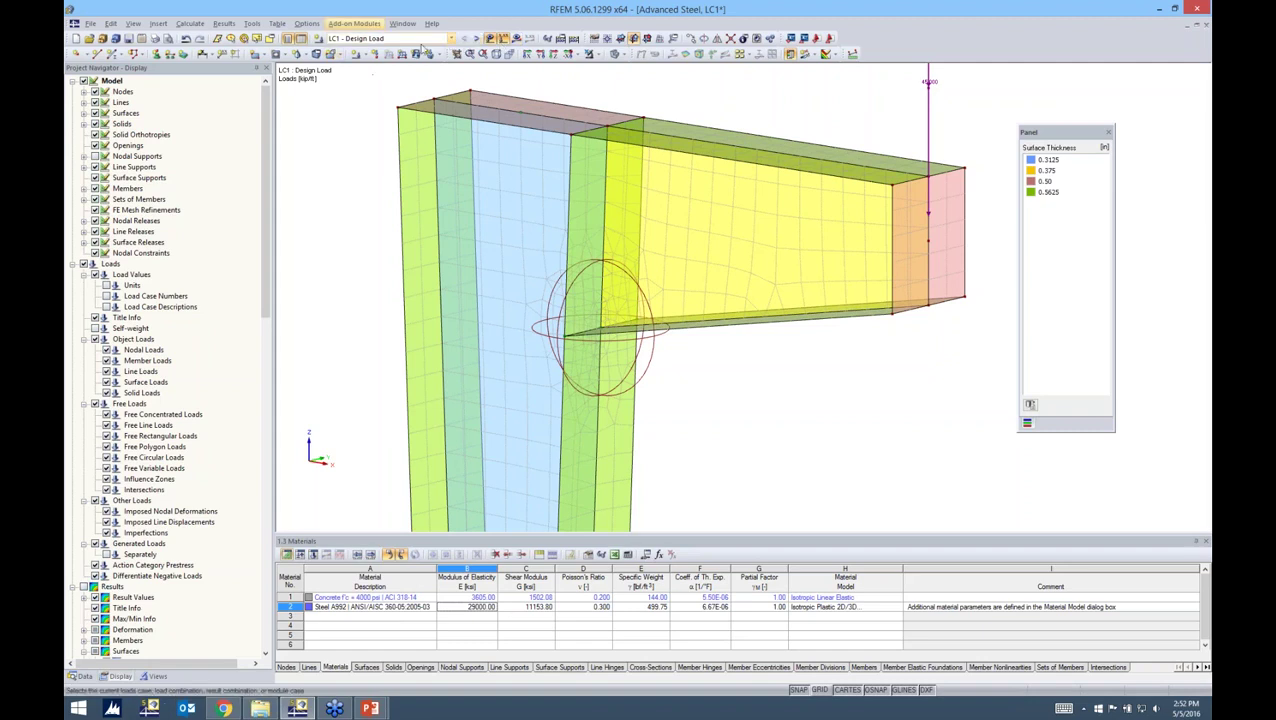
- Calculate the results for LC1 - Design Load and examine the equivalent Mises stresses at the refined joint
left_click(515, 38)
left_click(617, 373)
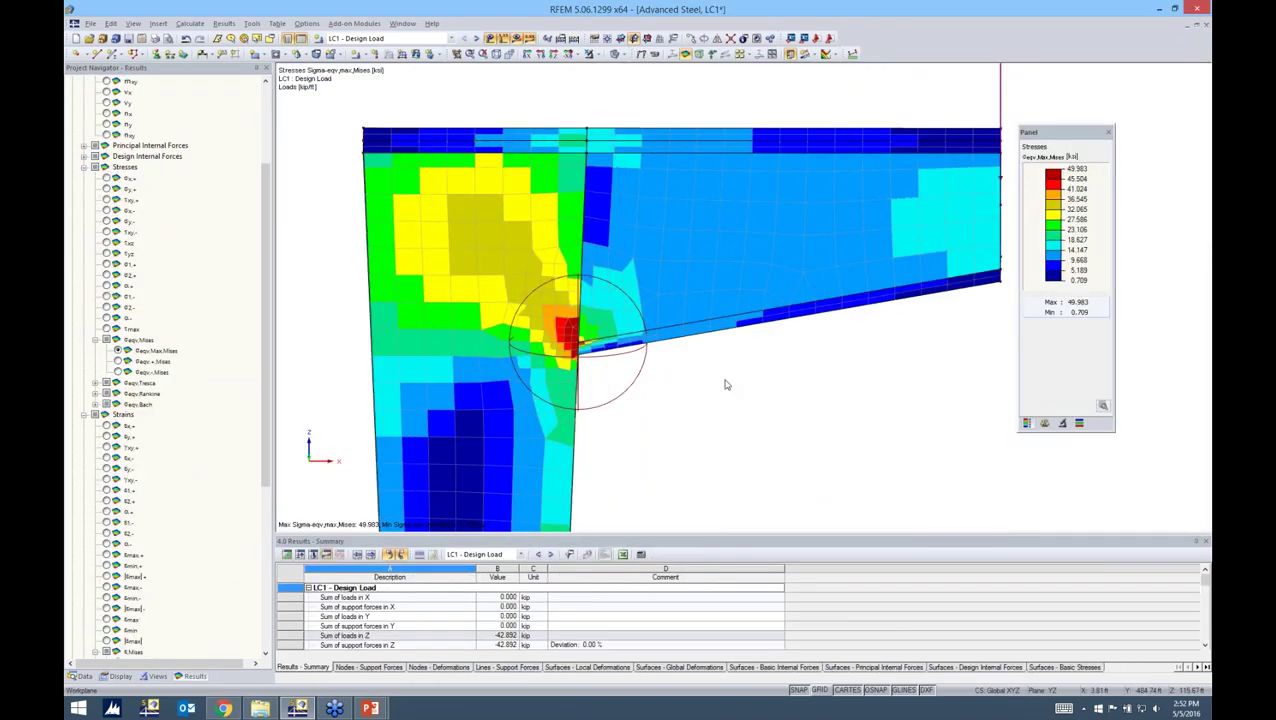
middle_click_drag(727, 384, 880, 405, "ctrl")
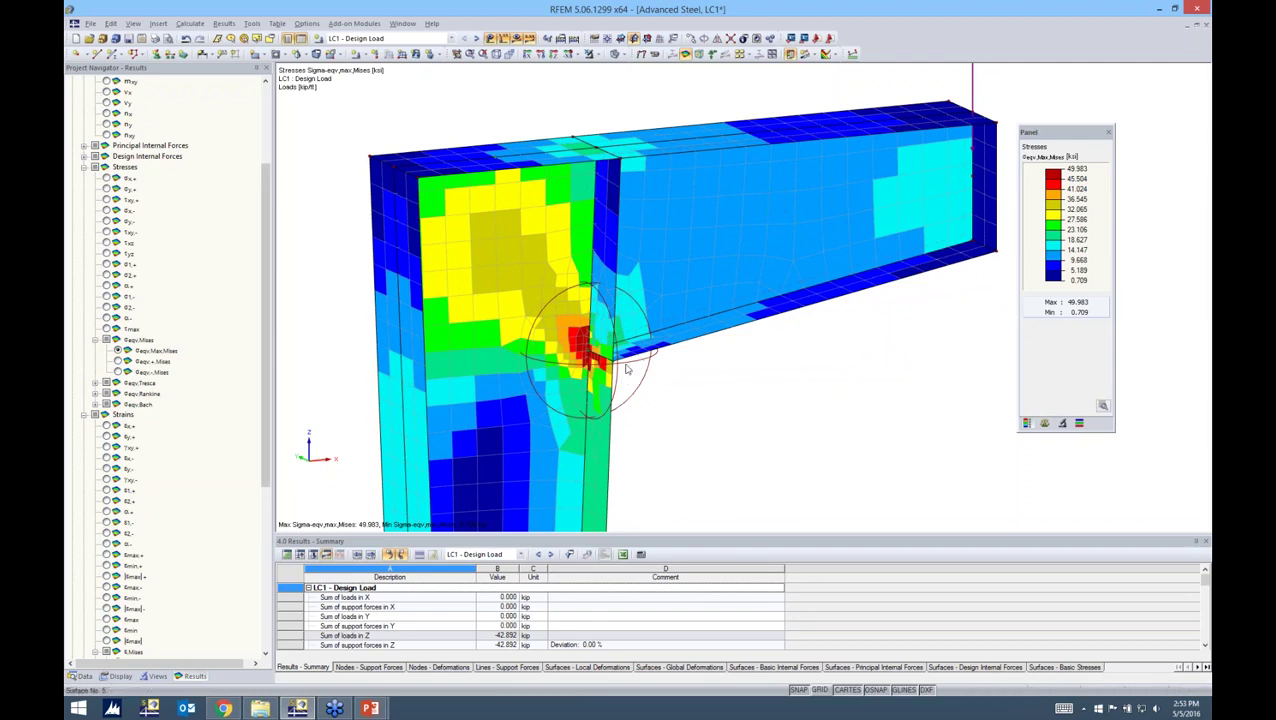
middle_click_drag(757, 443, 724, 355)
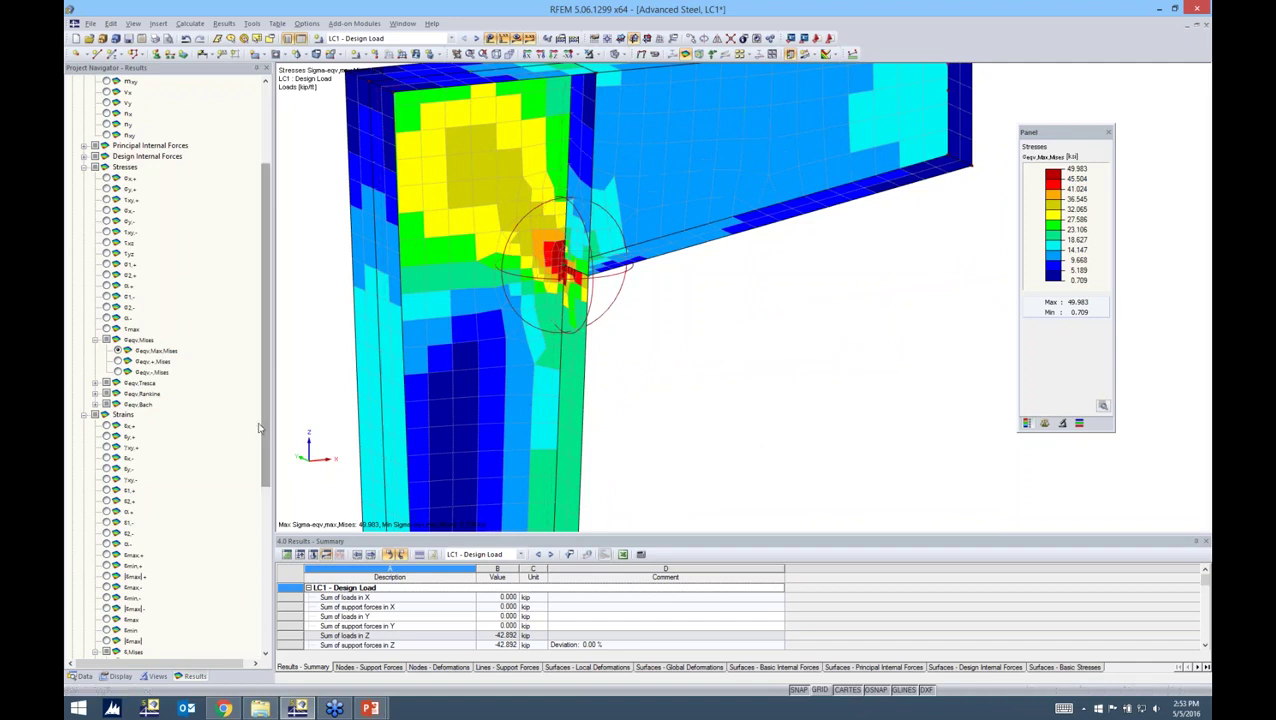
- Turn on the Criteria results, display the Nonlinearity Rate and examine the refined joint up close
left_click_drag(266, 423, 262, 588)
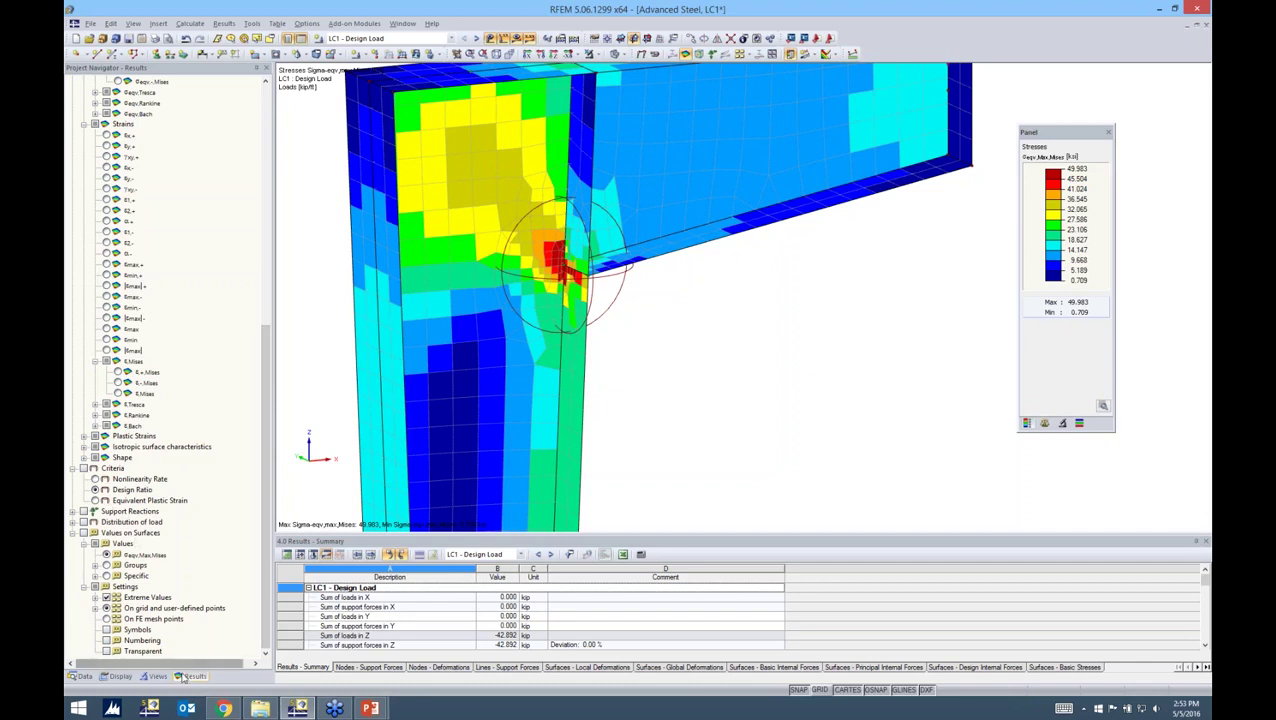
left_click(86, 468)
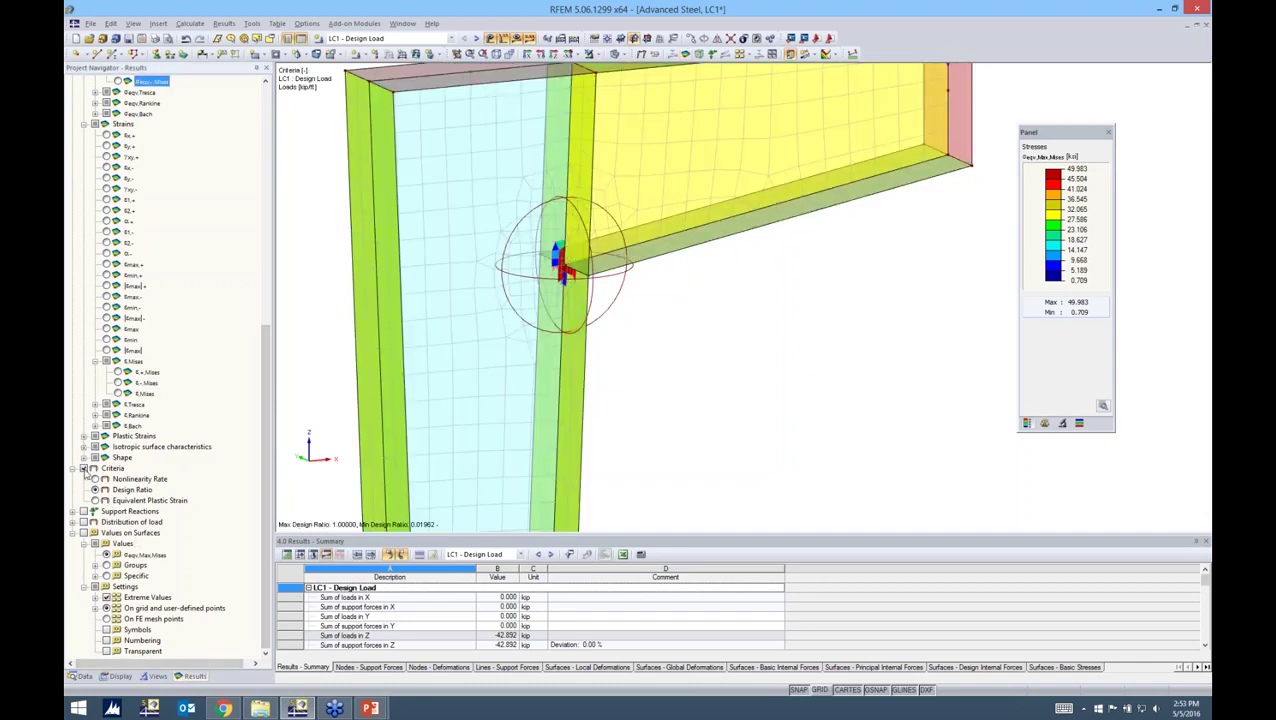
left_click(95, 479)
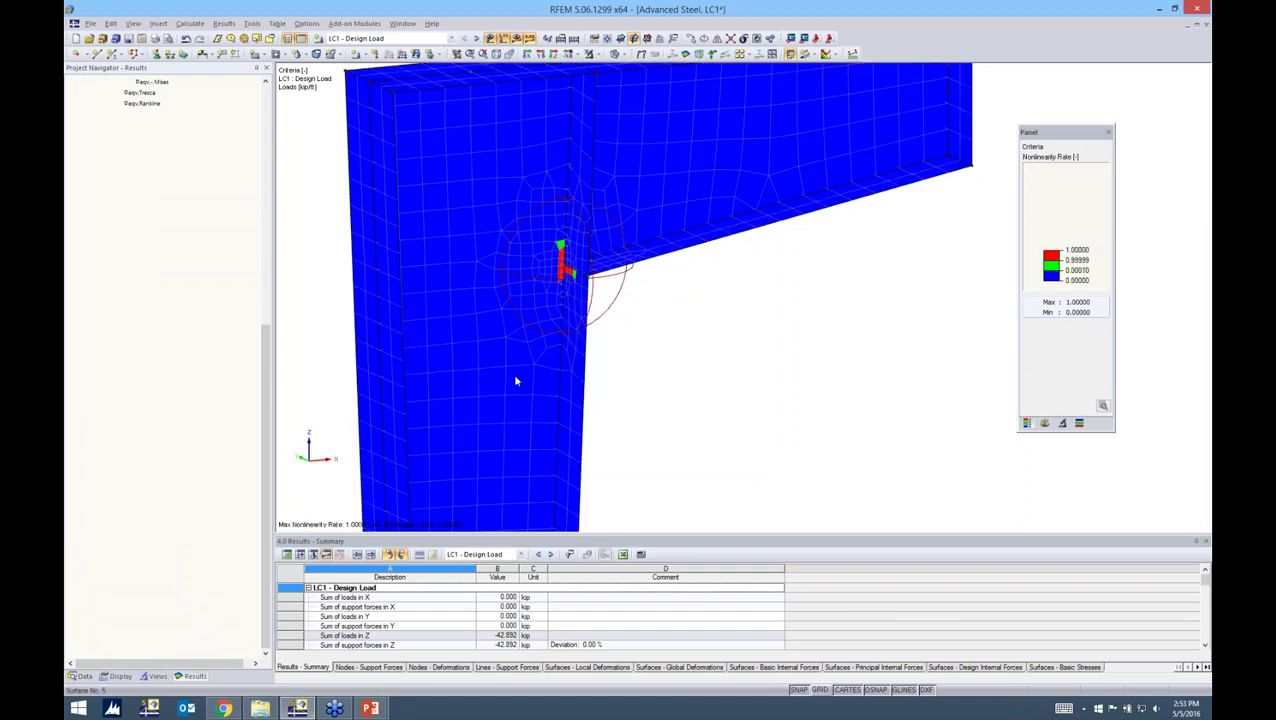
middle_click_drag(800, 374, 808, 342, "ctrl")
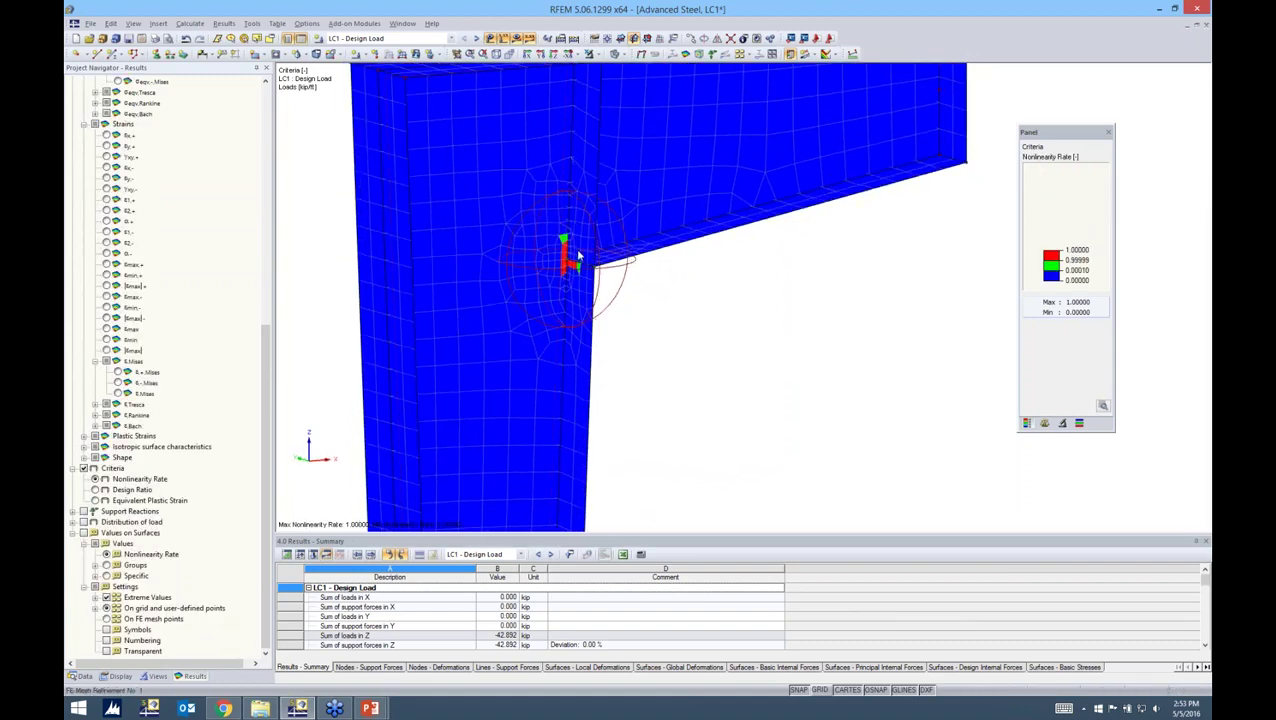
scroll(598, 268, "up", 4)
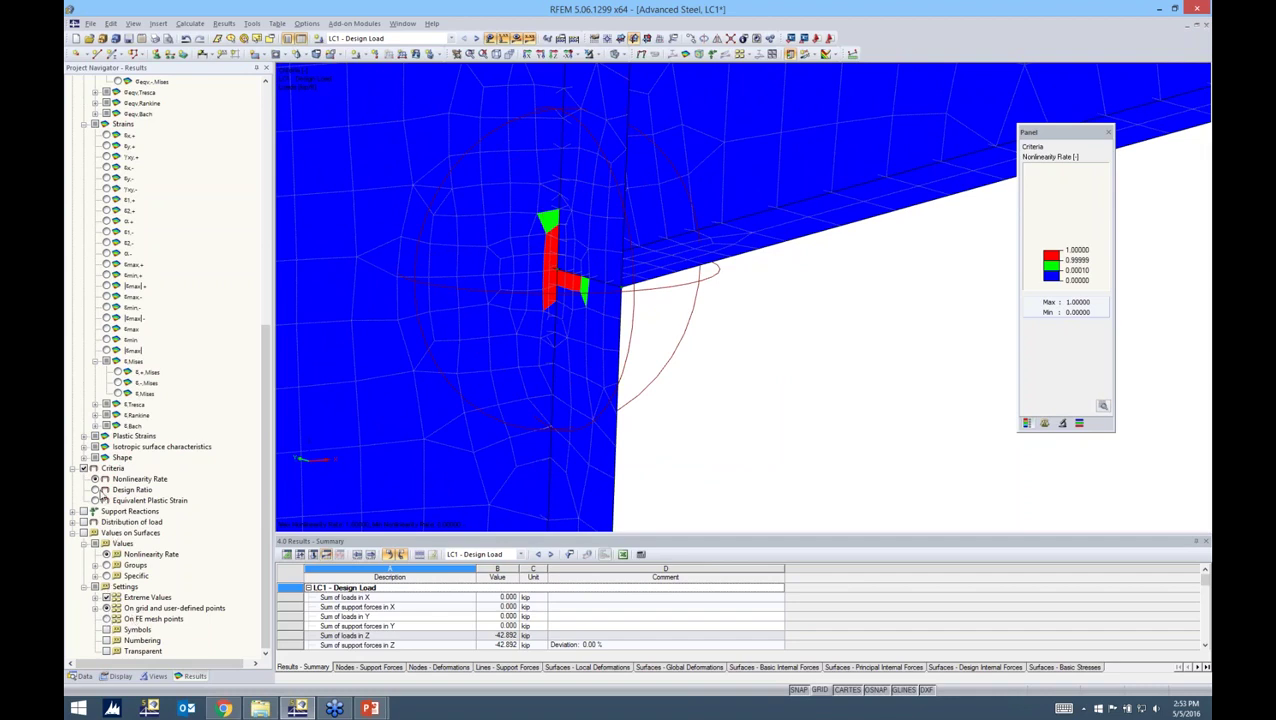
- Display the Design Ratio criterion with the default isoband value scale and examine the column-bracket joint
left_click(95, 489)
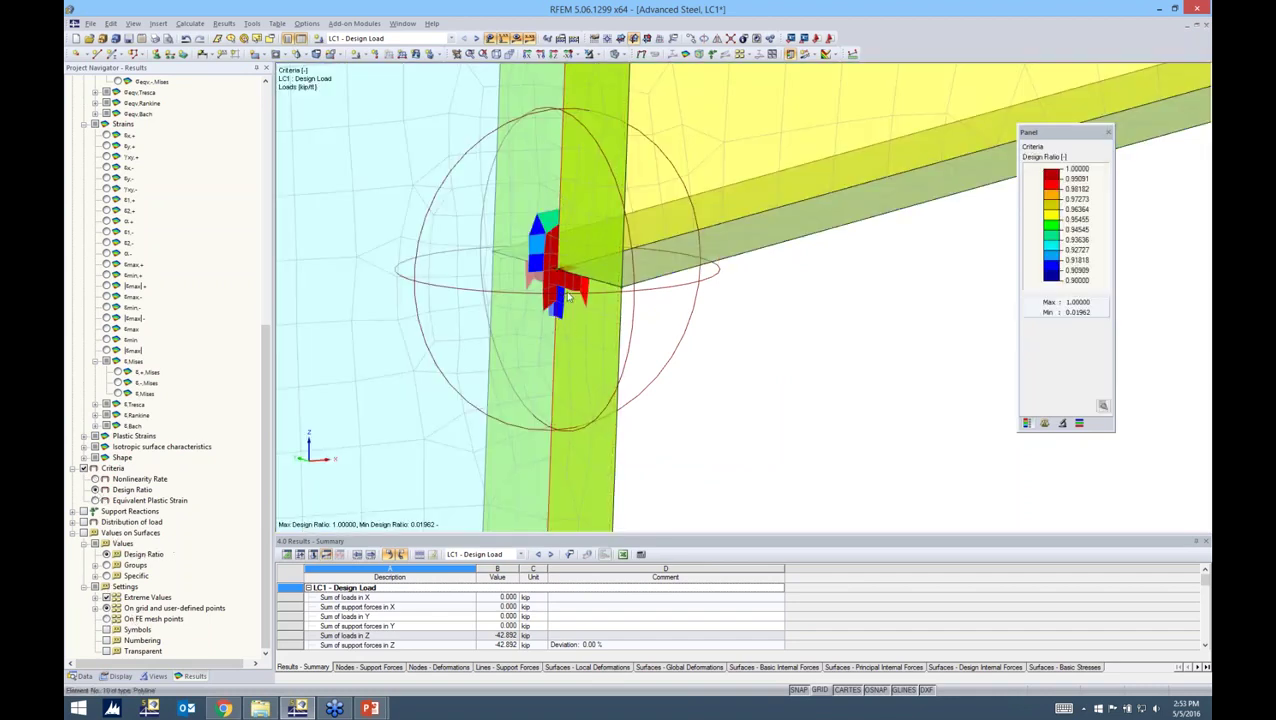
double_click(1065, 252)
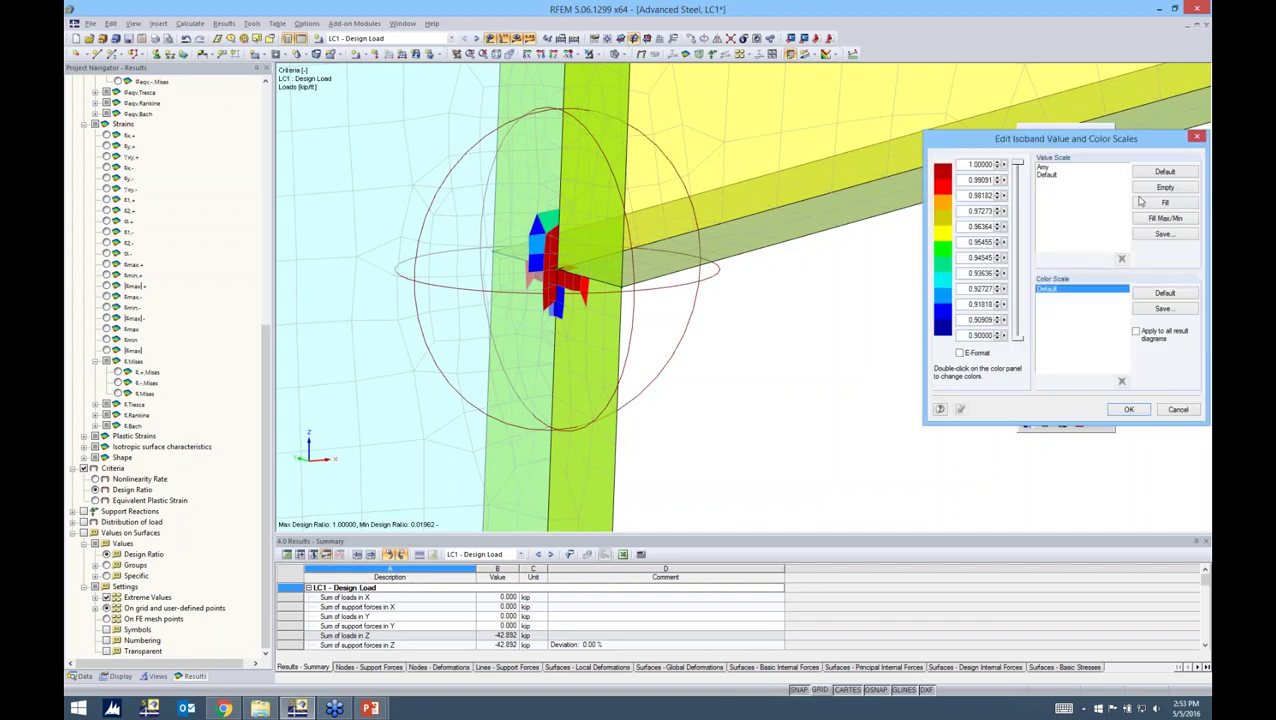
left_click(1164, 172)
left_click(1128, 409)
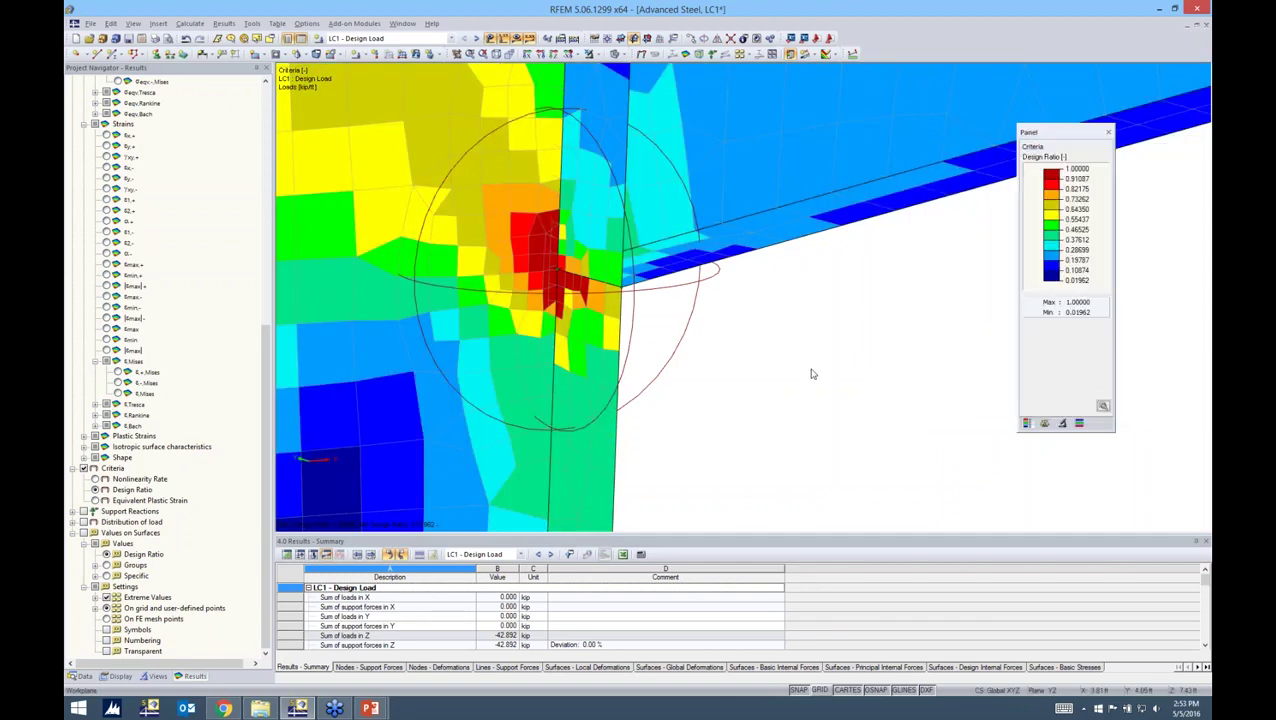
scroll(816, 374, "down", 3)
middle_click_drag(869, 385, 770, 370, "ctrl")
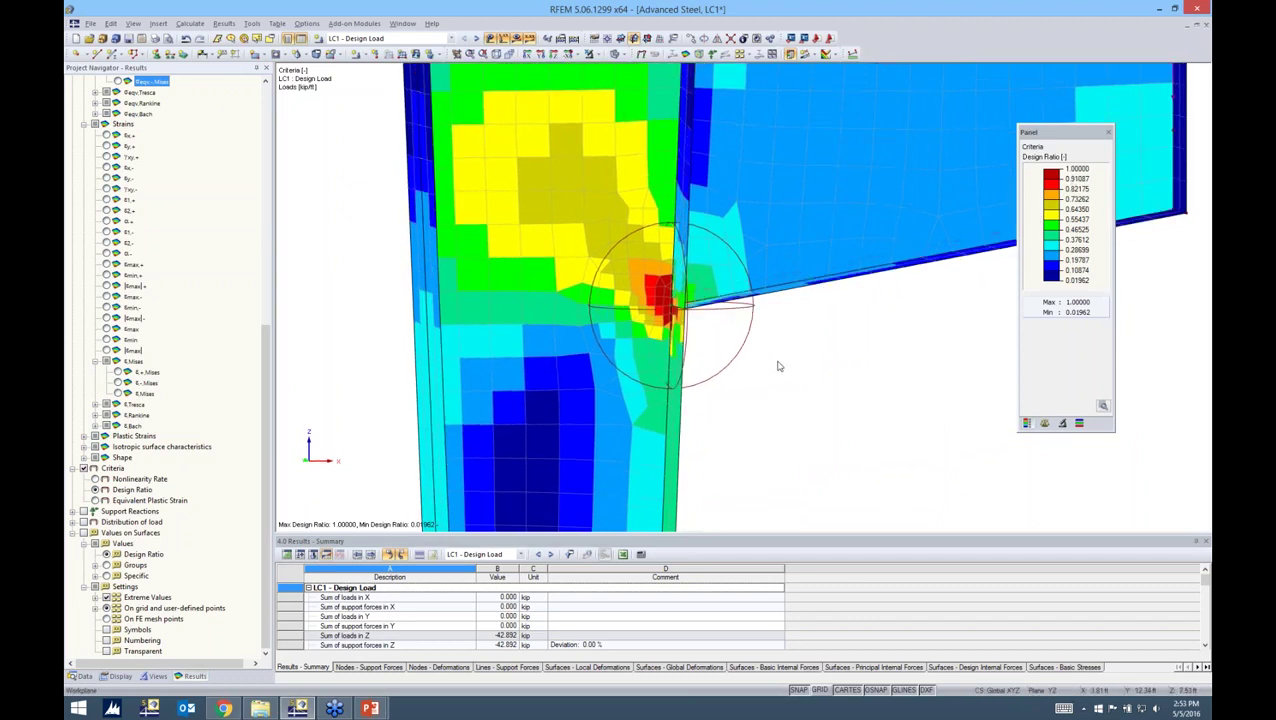
mouse_move(778, 361)
middle_mouse_down("ctrl")
mouse_move(807, 363)
mouse_move(768, 377)
middle_mouse_up("ctrl")
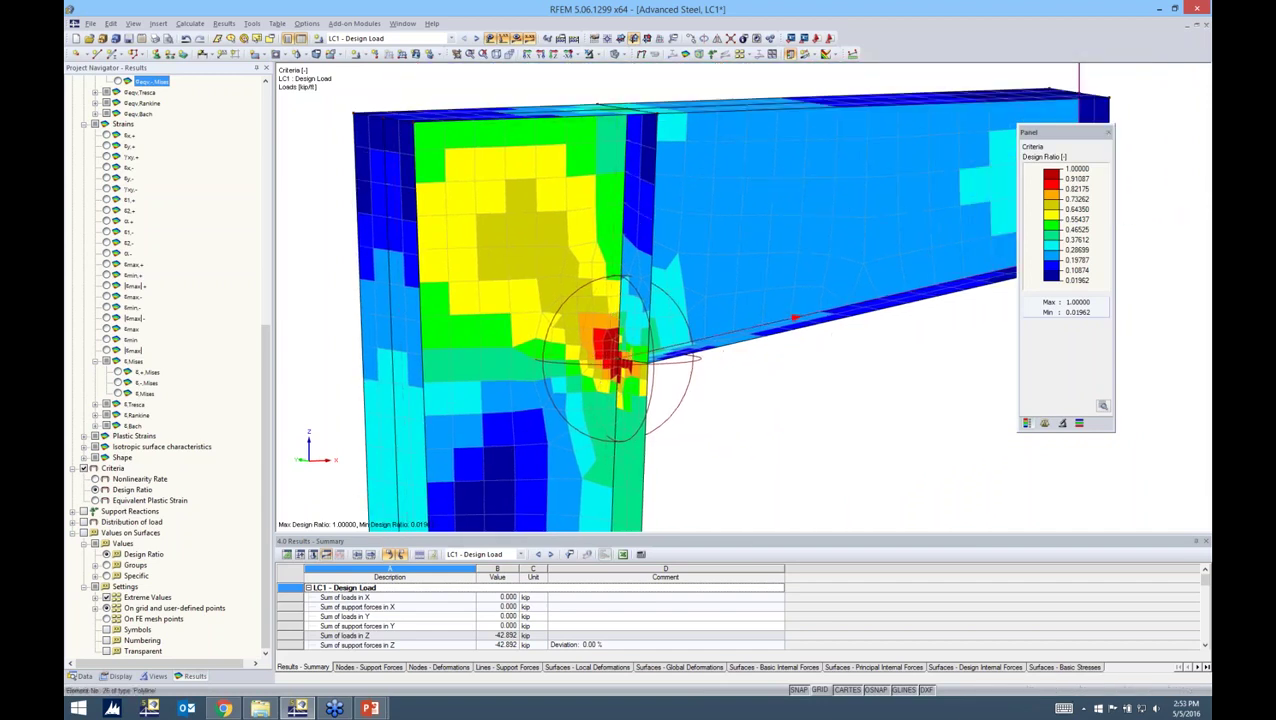
- Set the lowest Design Ratio isoband value to 0.9, fill the intermediate values and examine the elements at the refined node
double_click(1080, 224)
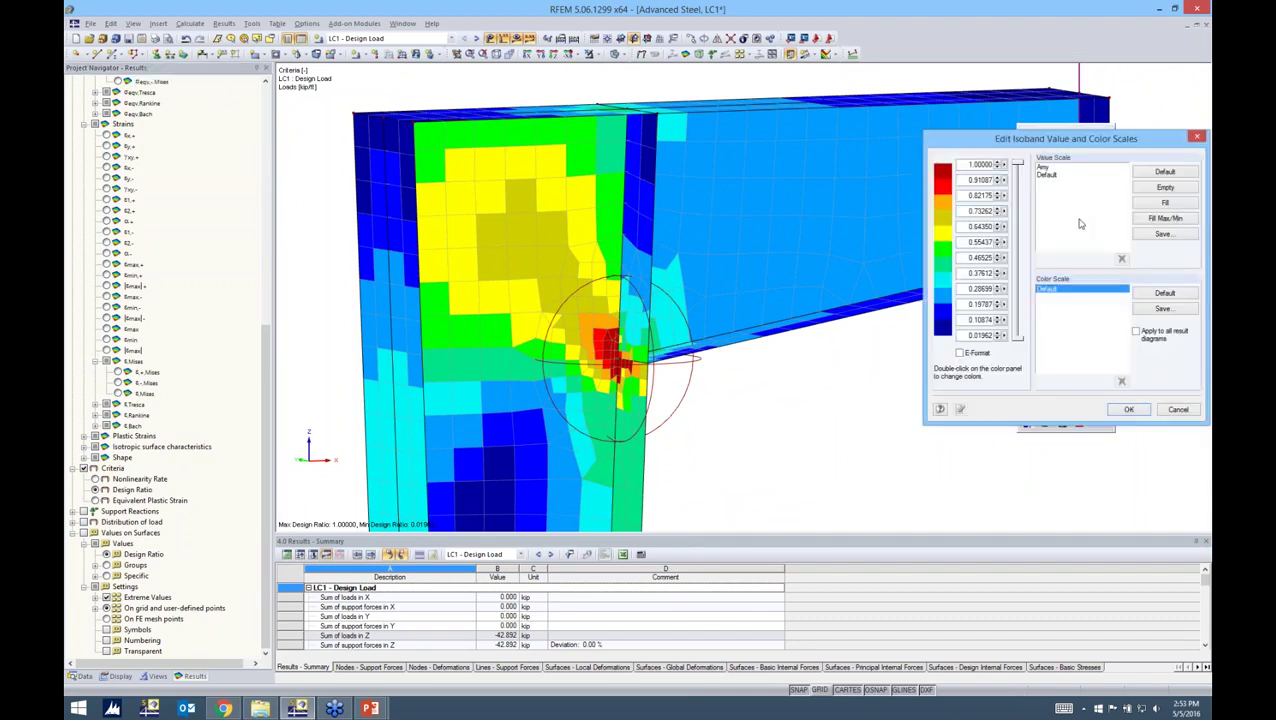
double_click(968, 335)
type("0.9")
left_click(1160, 203)
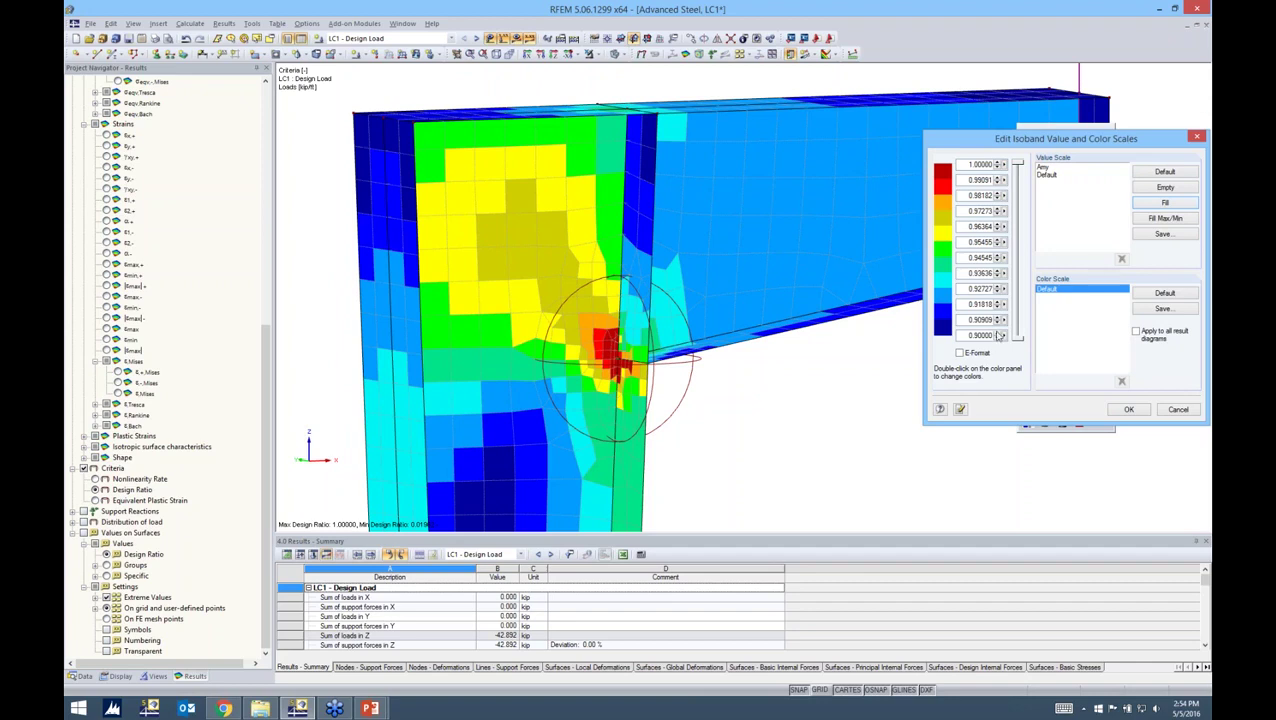
left_click(1125, 410)
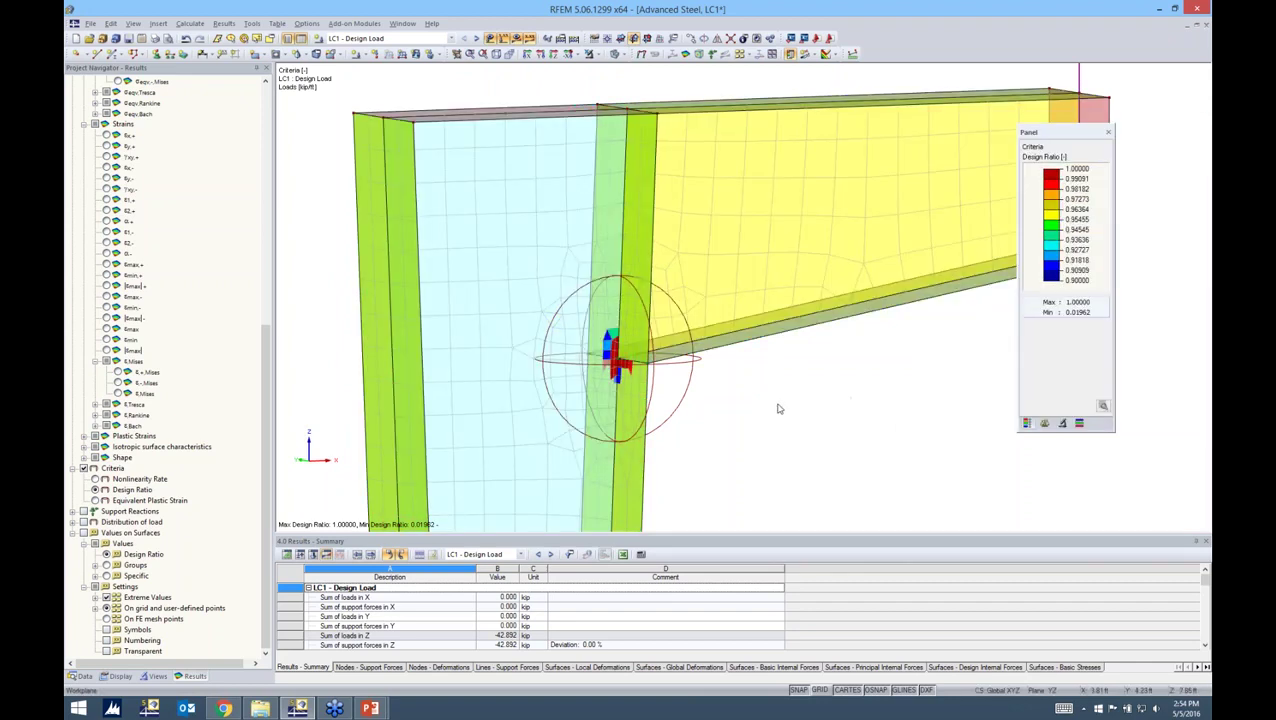
scroll(630, 365, "up", 5)
scroll(632, 367, "up", 1)
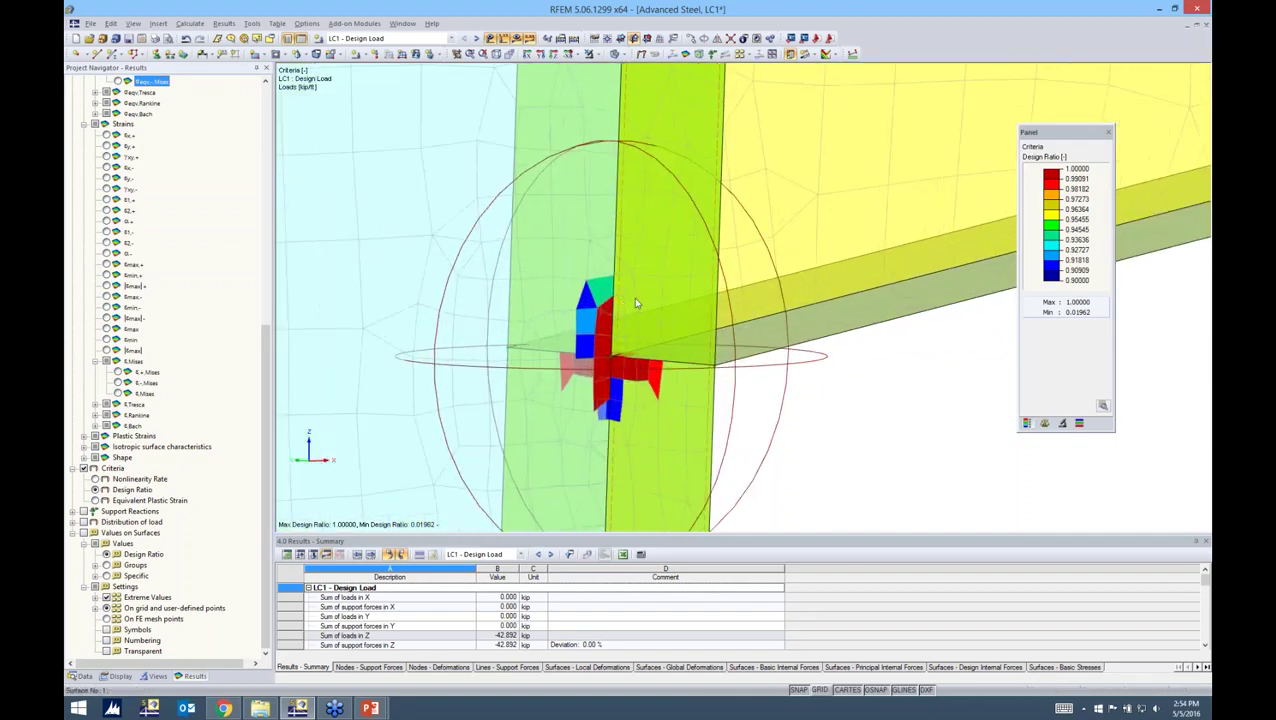
middle_click_drag(904, 404, 733, 380, "ctrl")
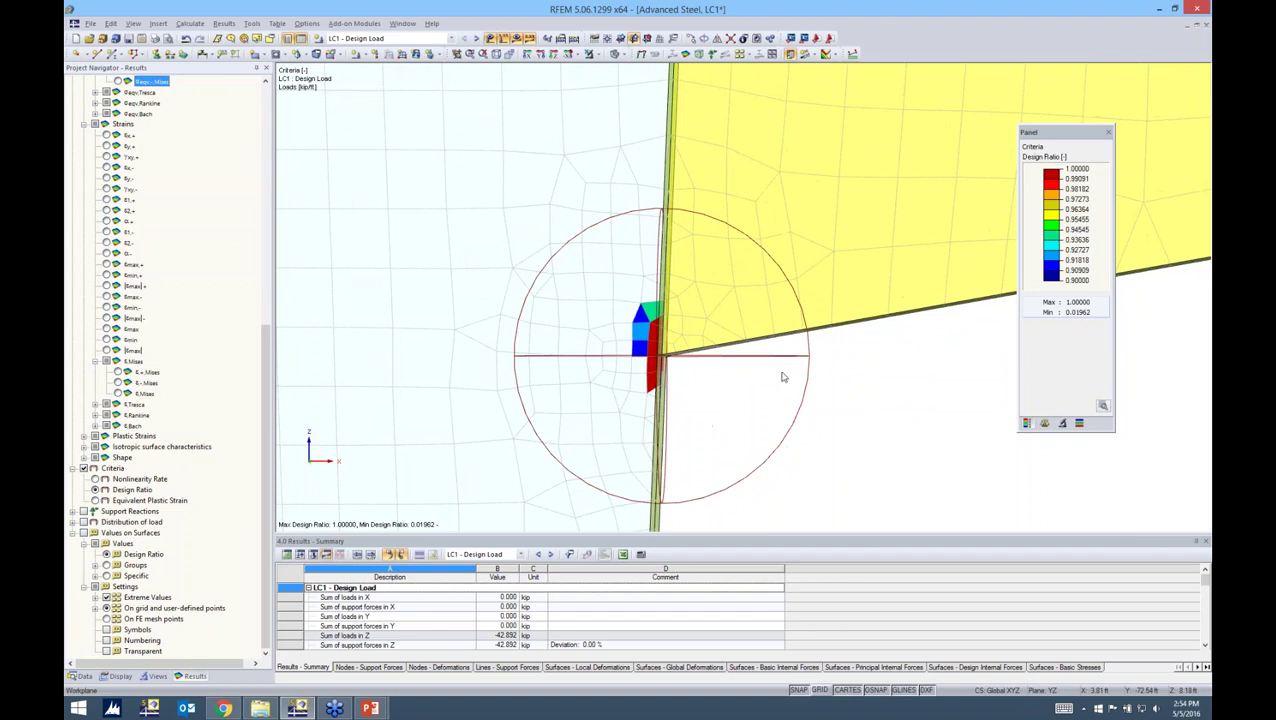
- Switch to the RF-STEEL Surfaces CA1 case and review the analysis method and internal force distribution options in its details
left_click(452, 38)
left_click(440, 62)
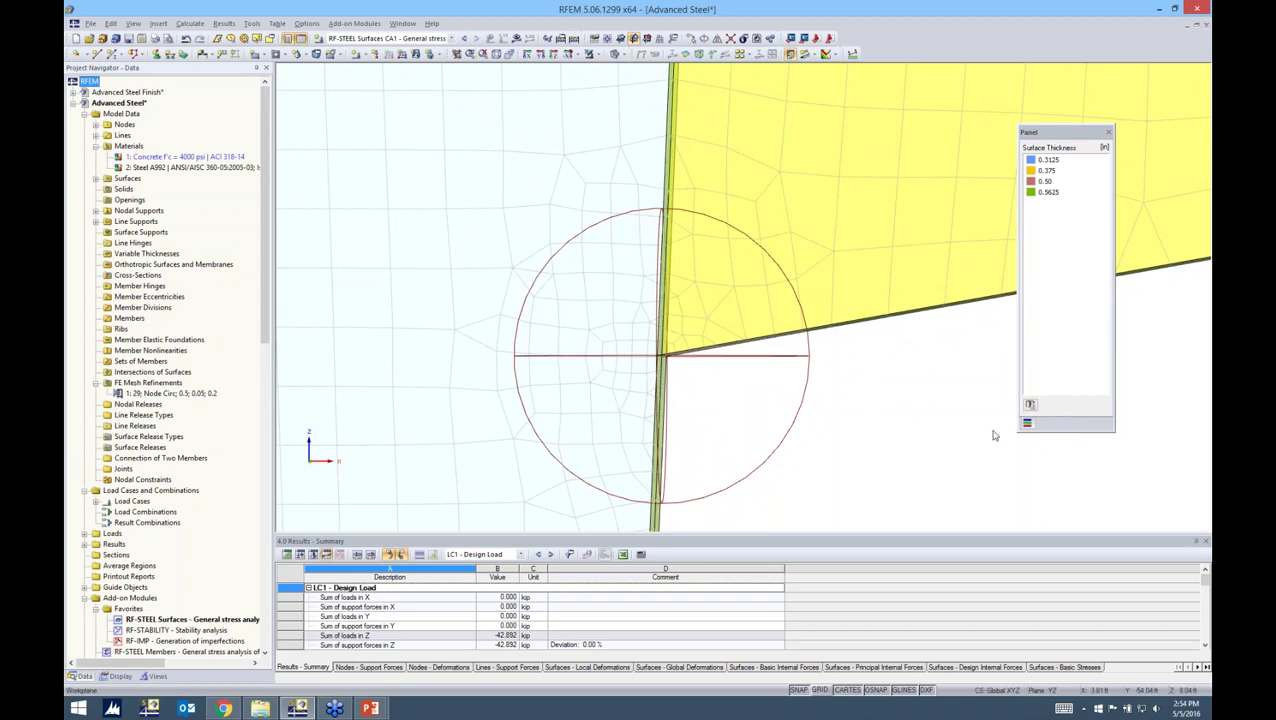
left_click(358, 24)
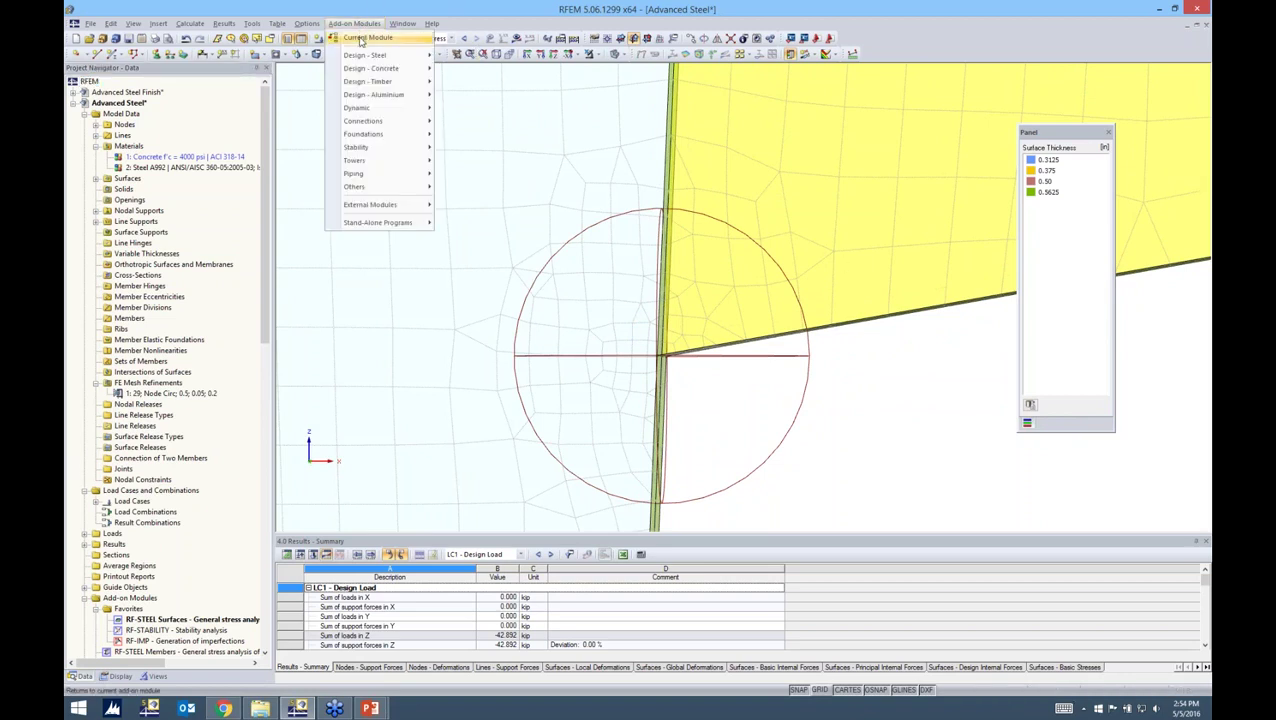
left_click(364, 38)
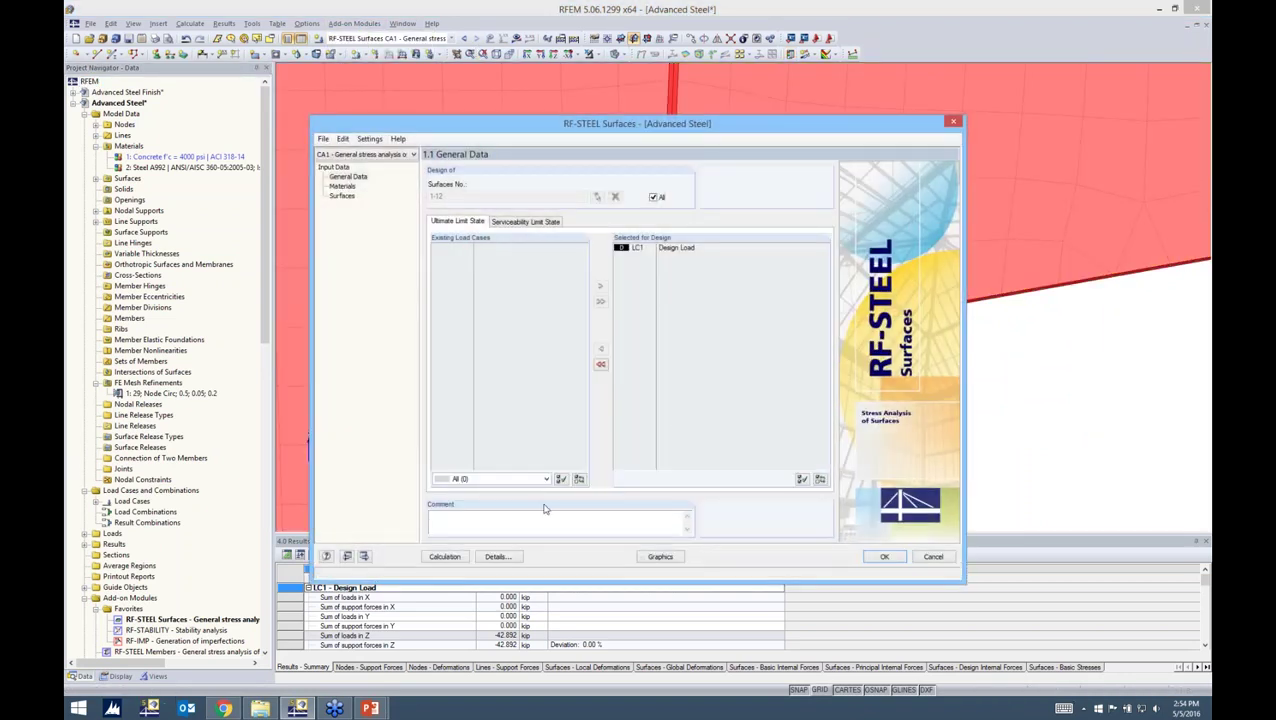
left_click(505, 556)
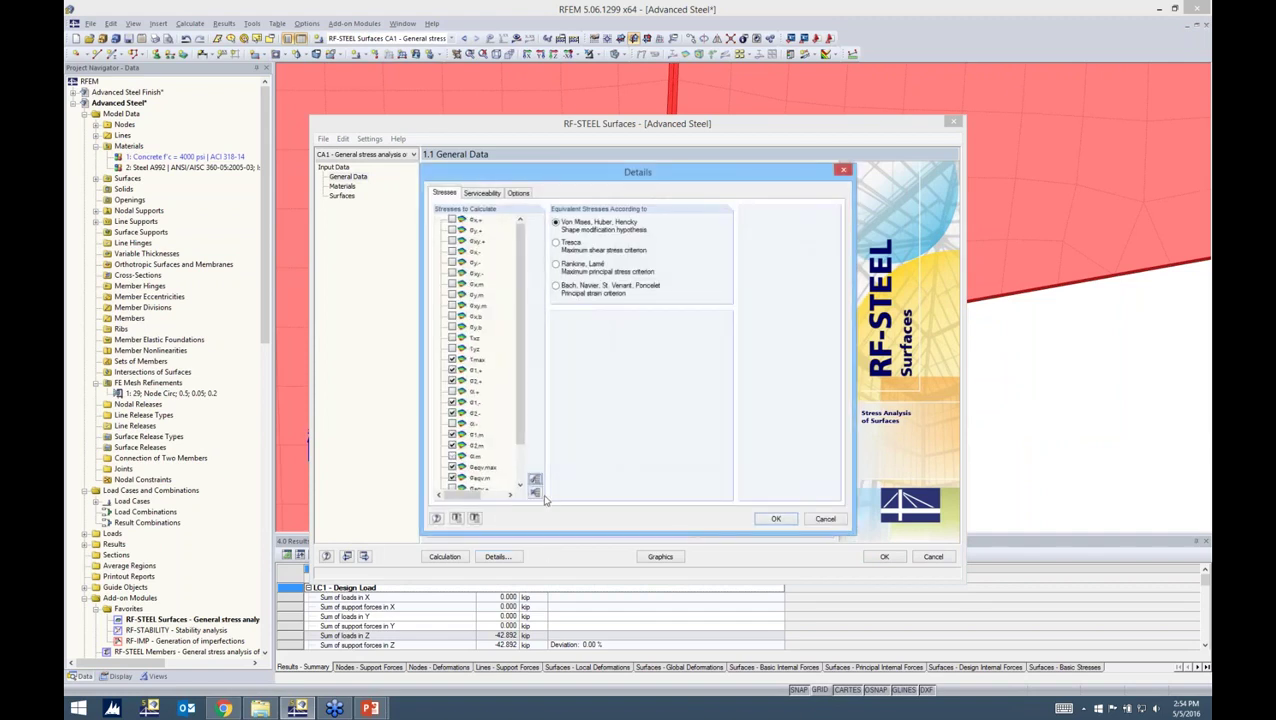
left_click(520, 193)
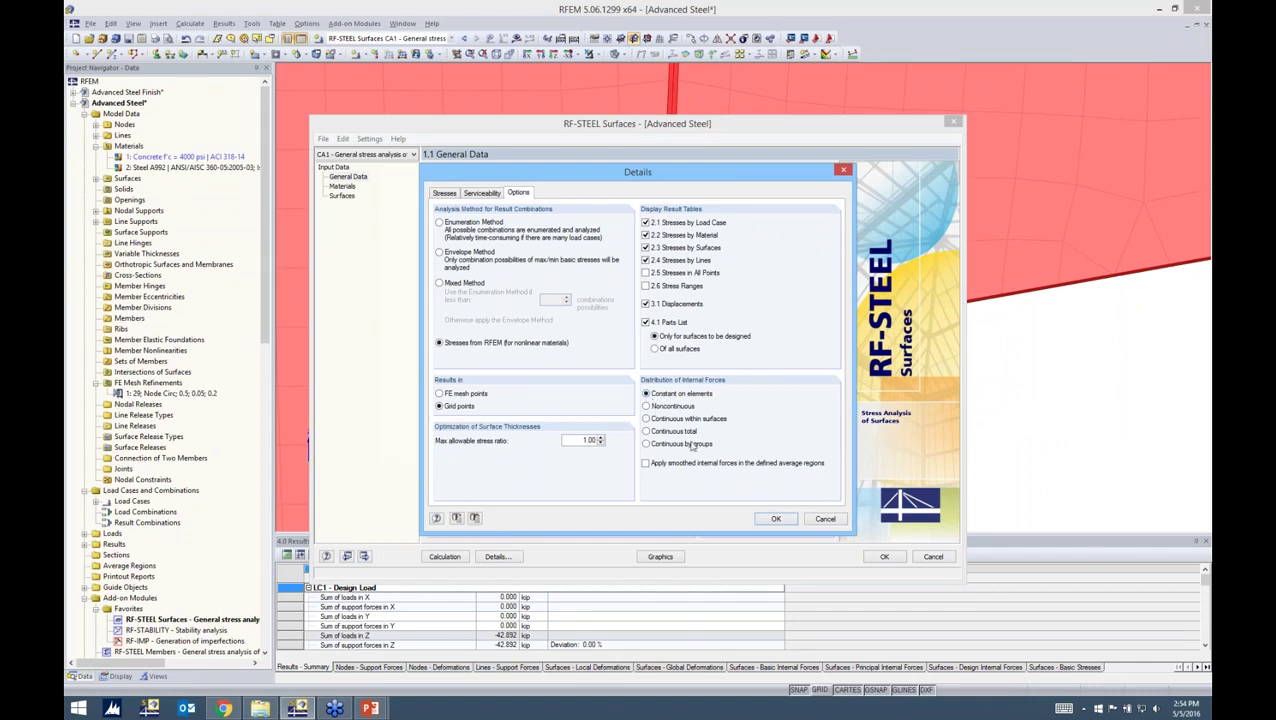
left_click(776, 518)
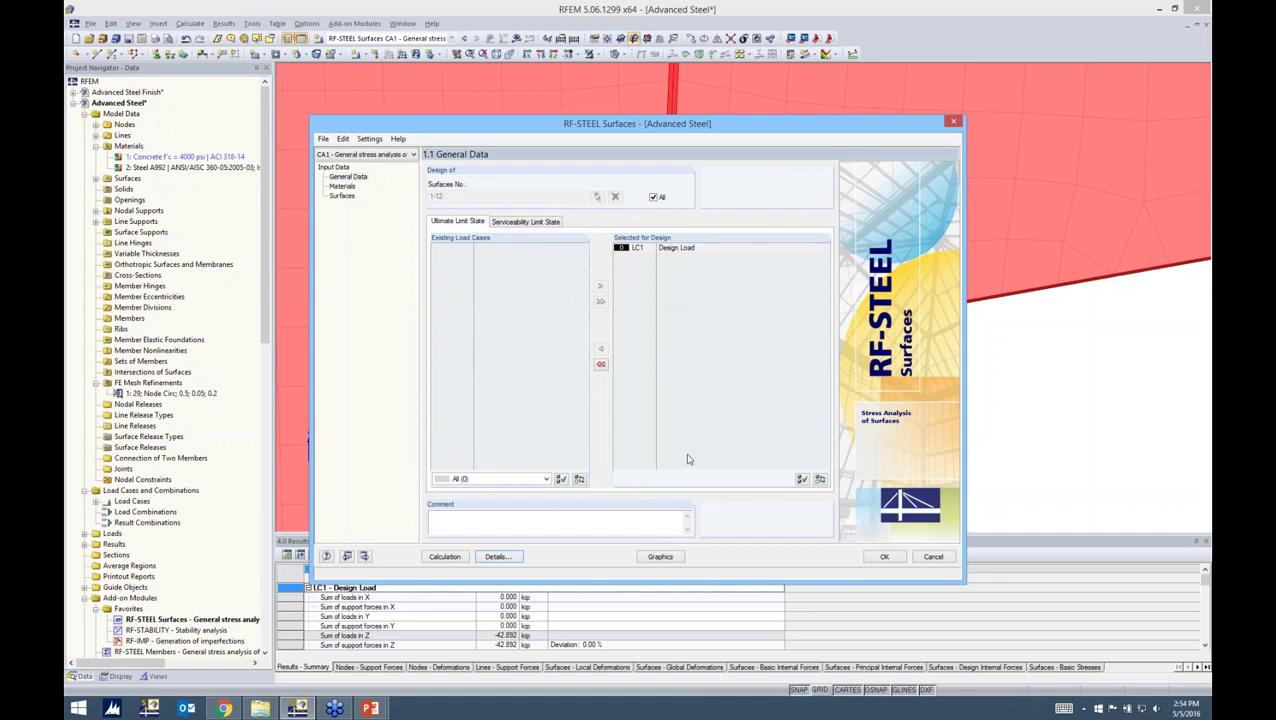
left_click(884, 556)
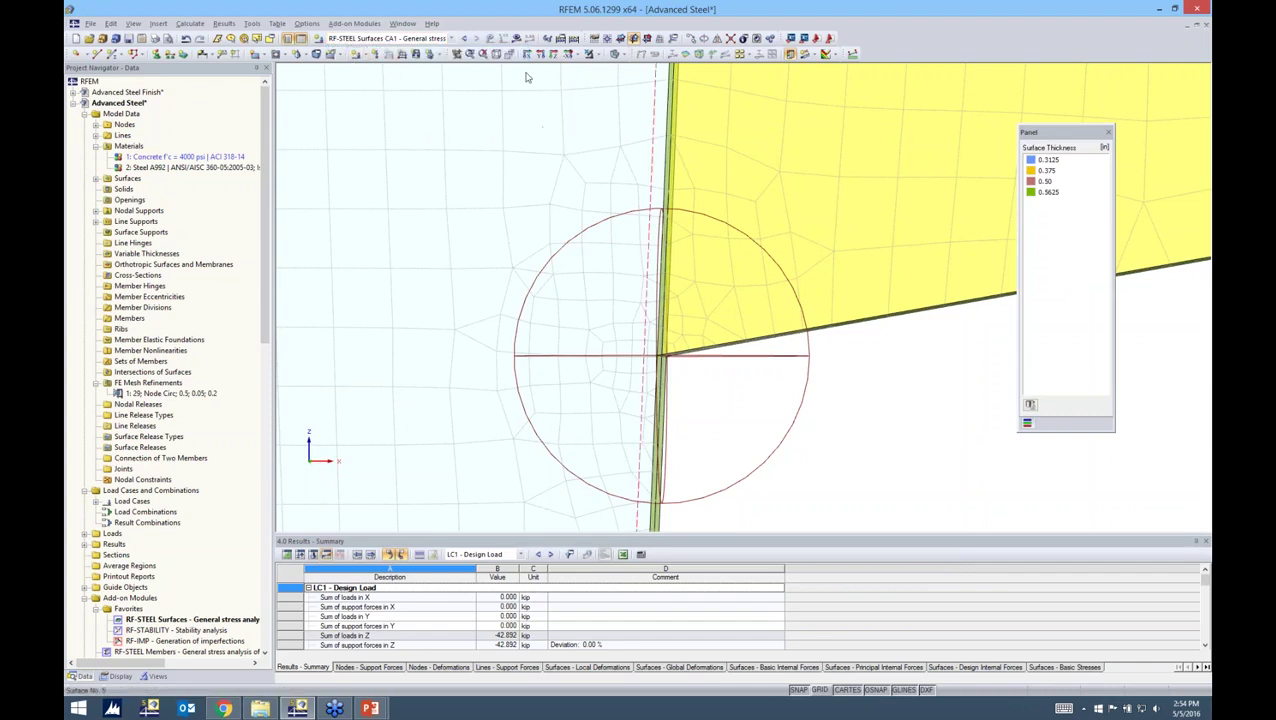
- Show the RF-STEEL Surfaces stress ratio results and examine the column-bracket joint in 3D
left_click(517, 40)
left_click(617, 378)
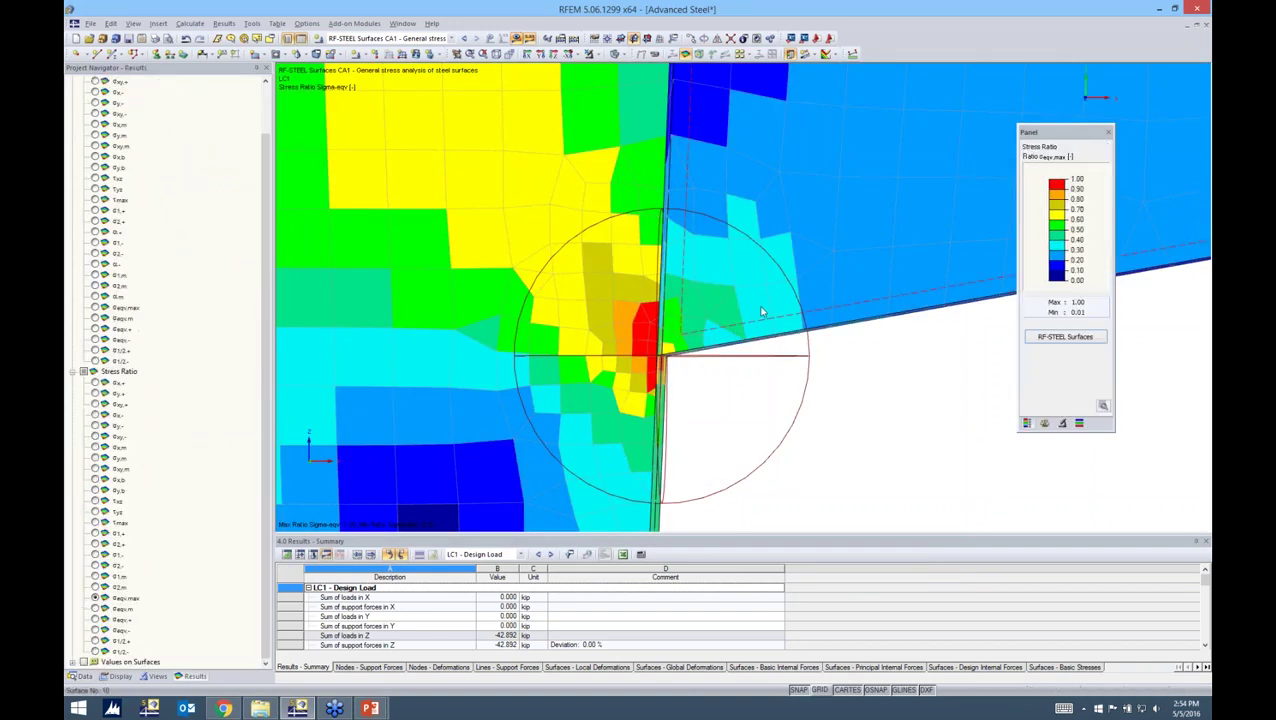
scroll(882, 381, "down", 5)
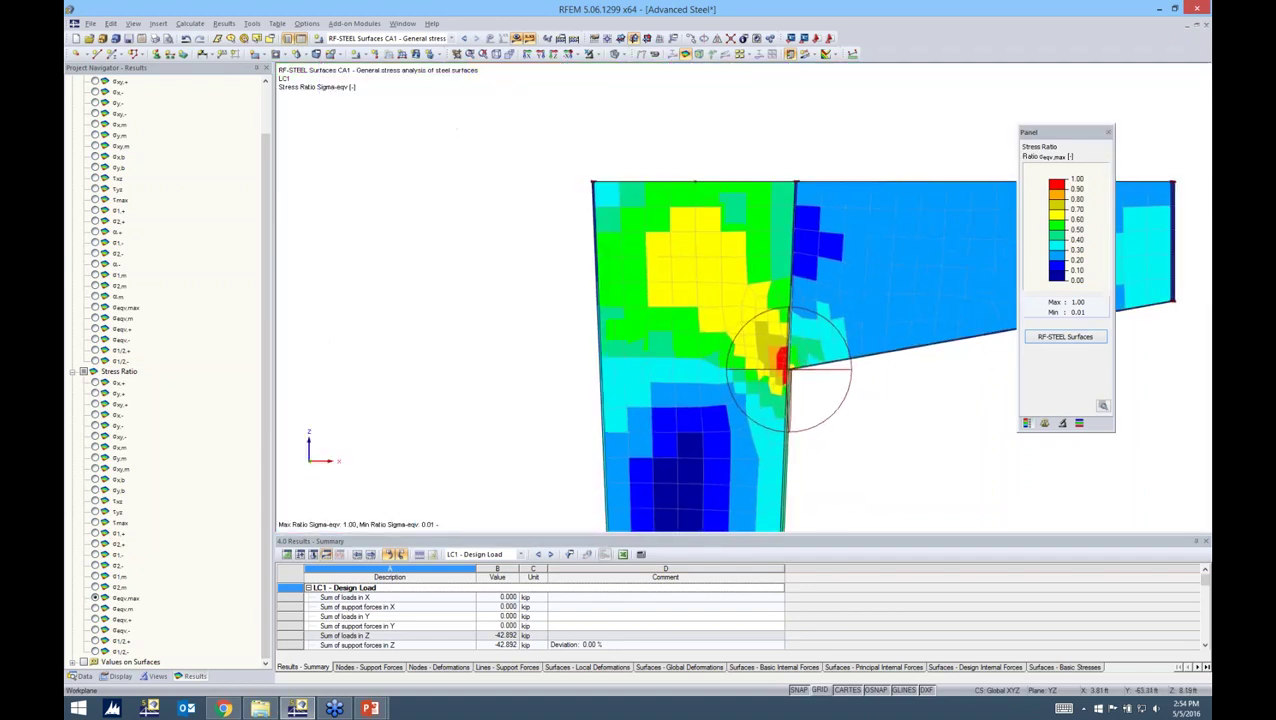
middle_click_drag(969, 414, 797, 381)
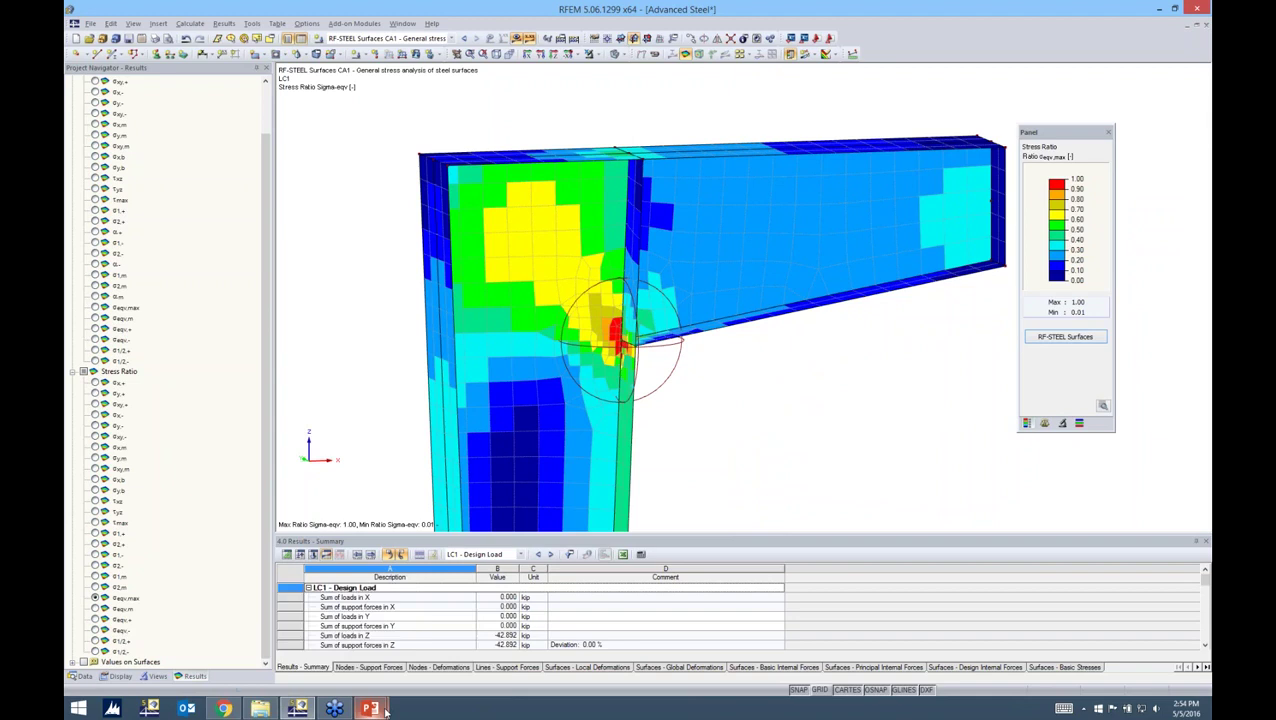
- Switch to the PowerPoint slide show and advance to the AISC Modelling of Imperfections slide
mouse_move(386, 710)
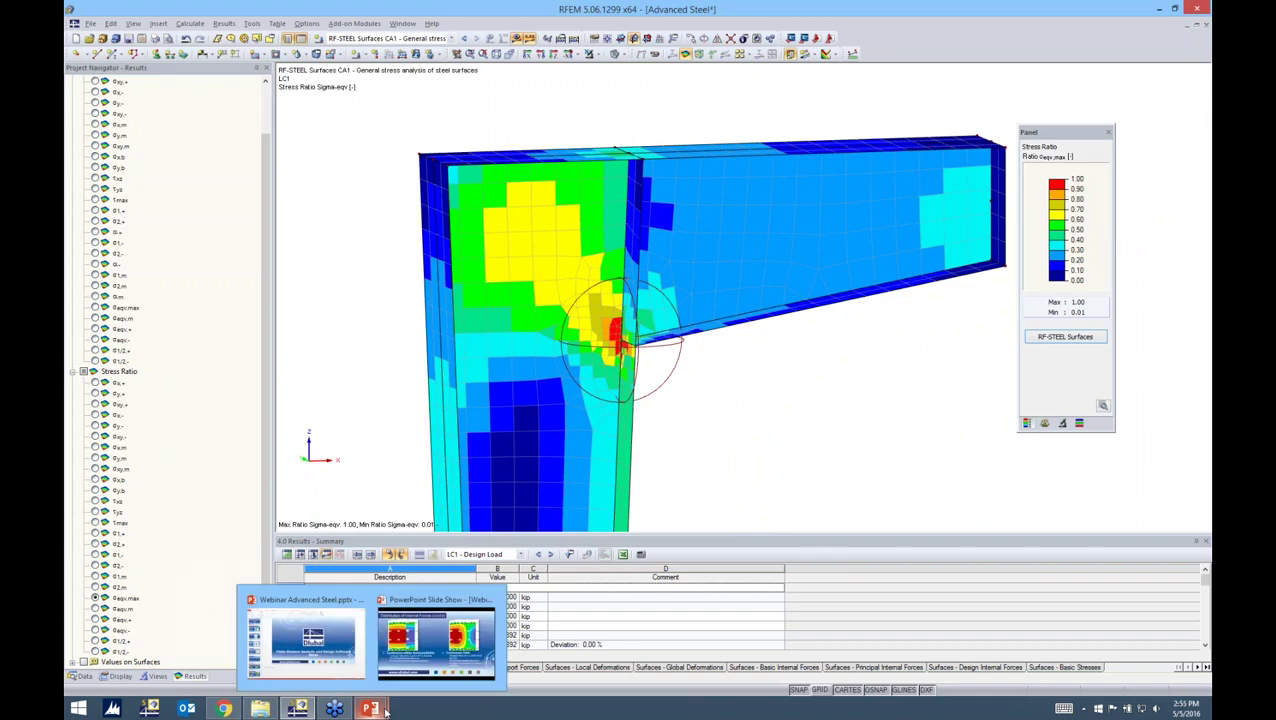
left_click(414, 656)
left_click(350, 256)
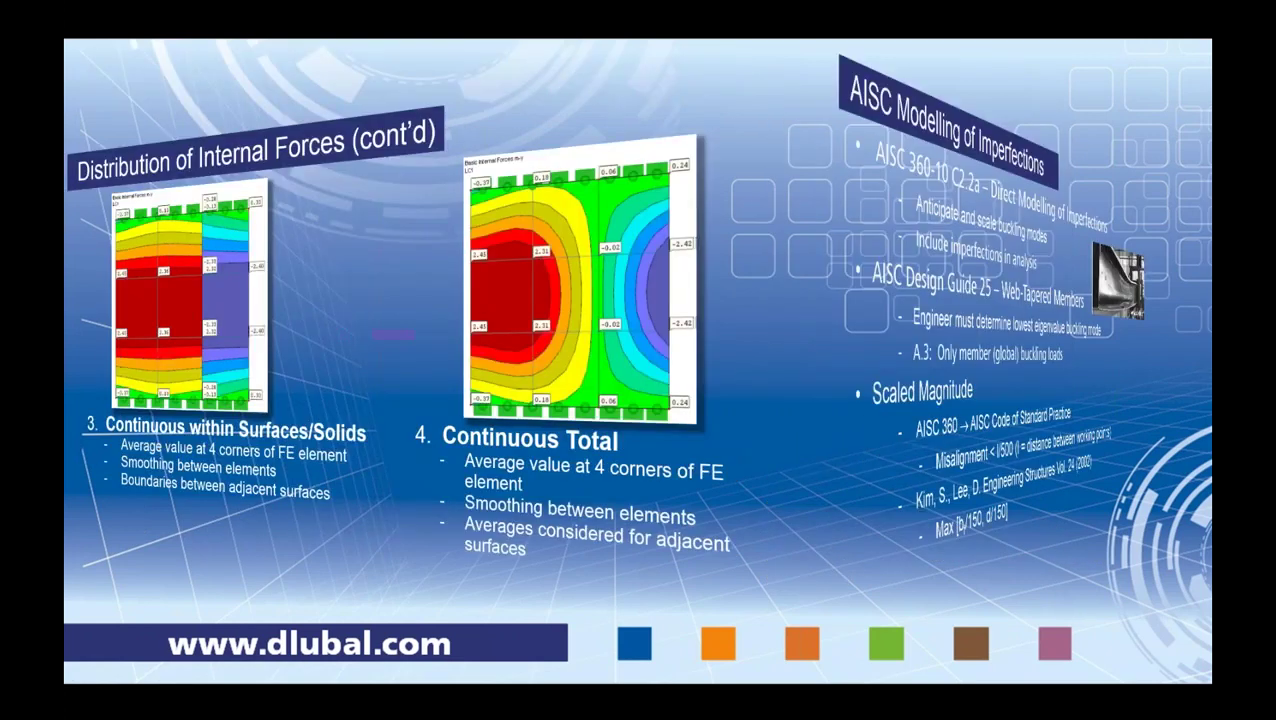
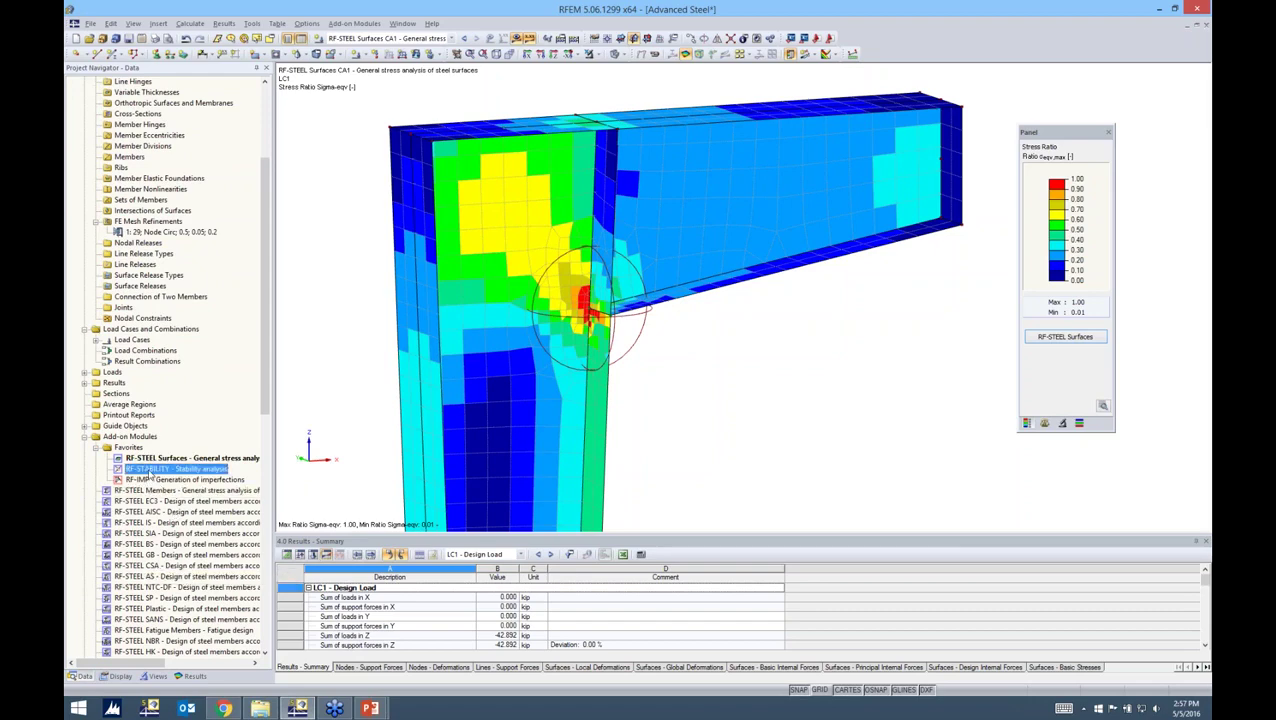
- Open the RF-STABILITY module and import the axial forces from load case LC1 - Design Load
double_click(148, 470)
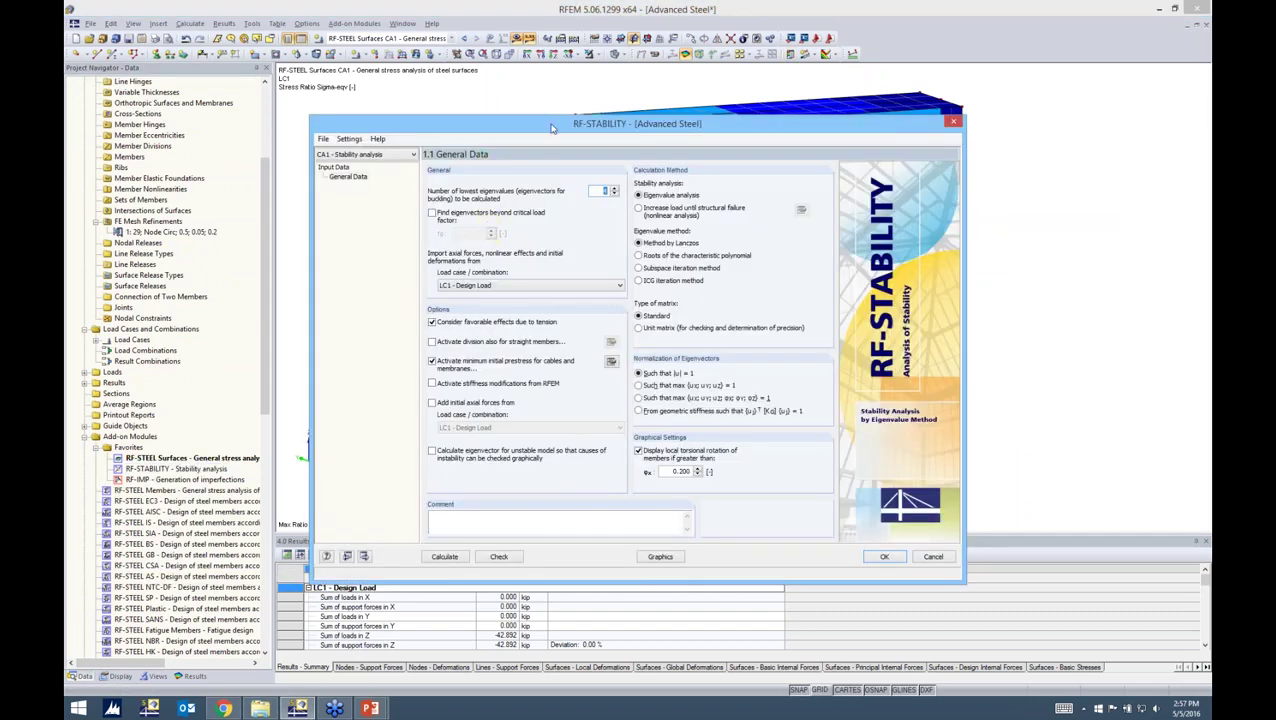
left_click_drag(551, 127, 665, 107)
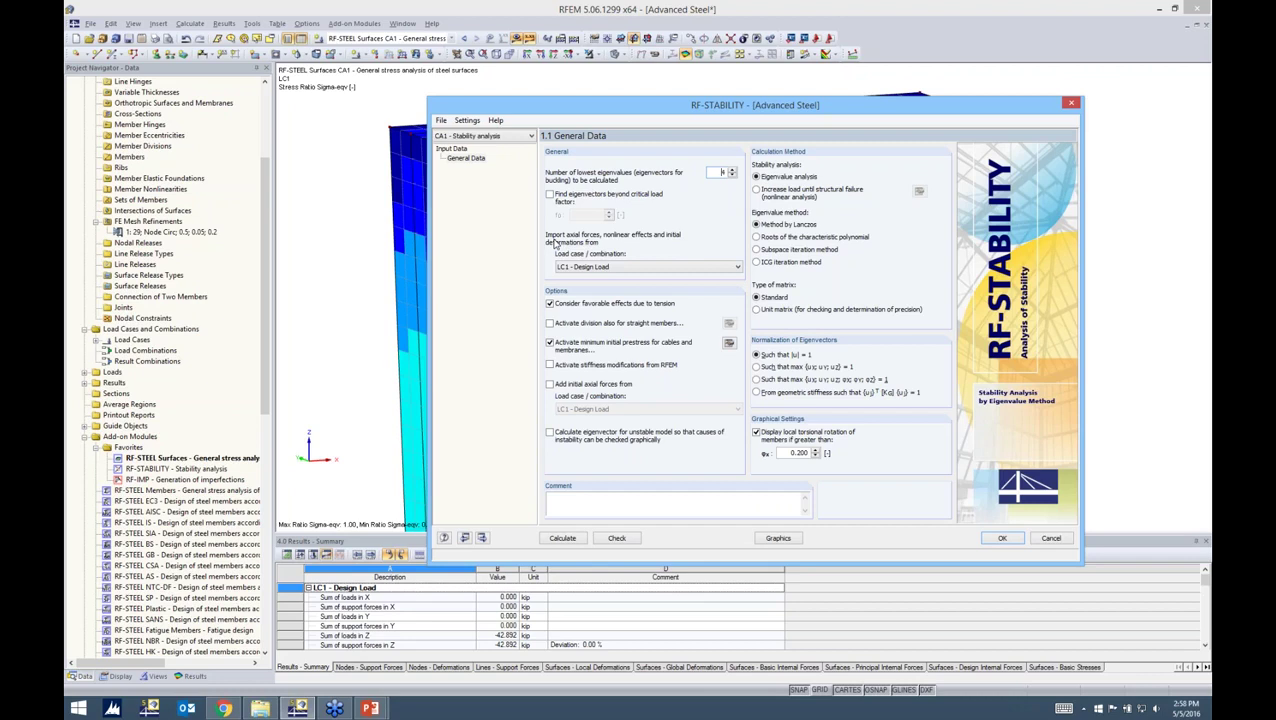
left_click(588, 267)
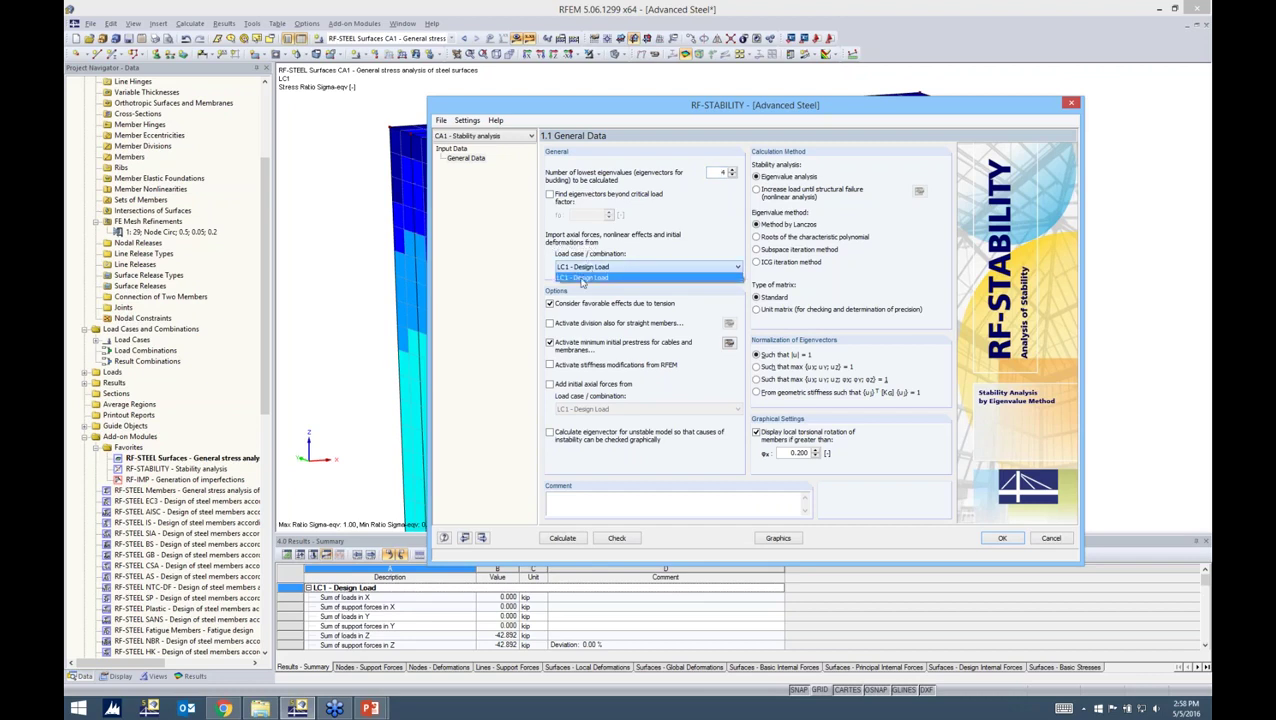
left_click(582, 279)
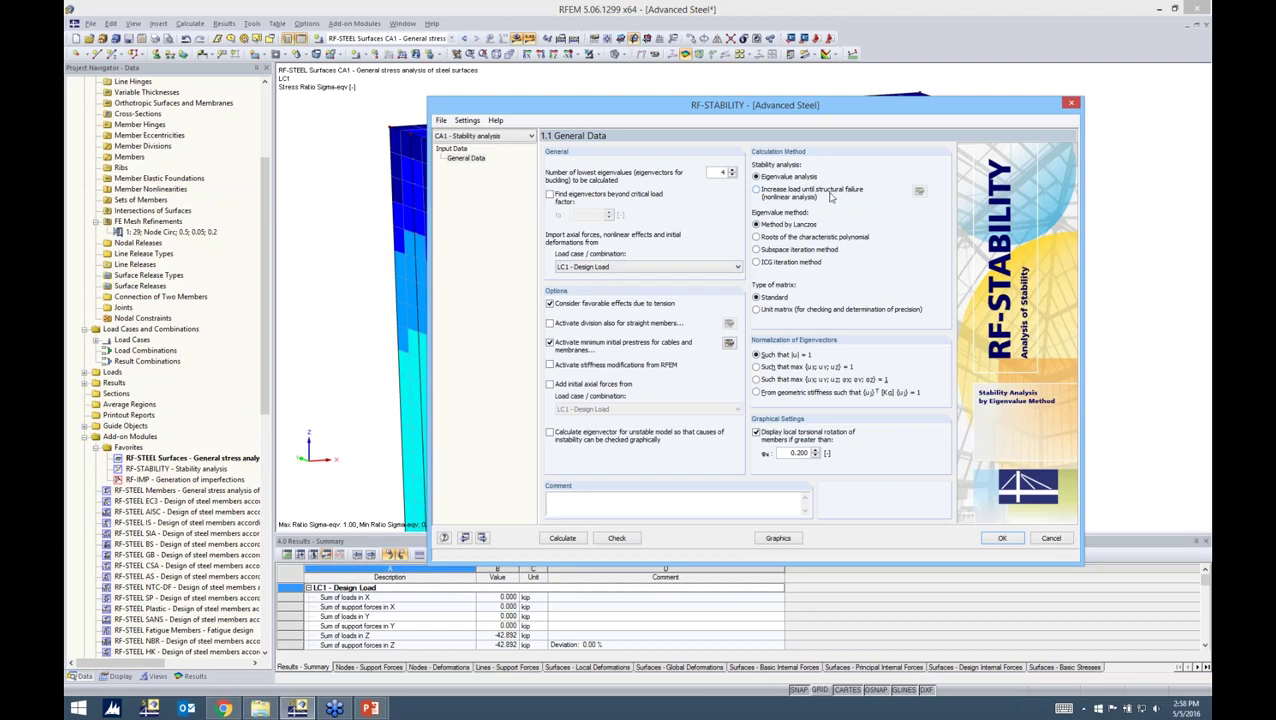
- Try the nonlinear load increase until structural failure, inspect its calculation parameters and return to Eigenvalue analysis
left_click(757, 191)
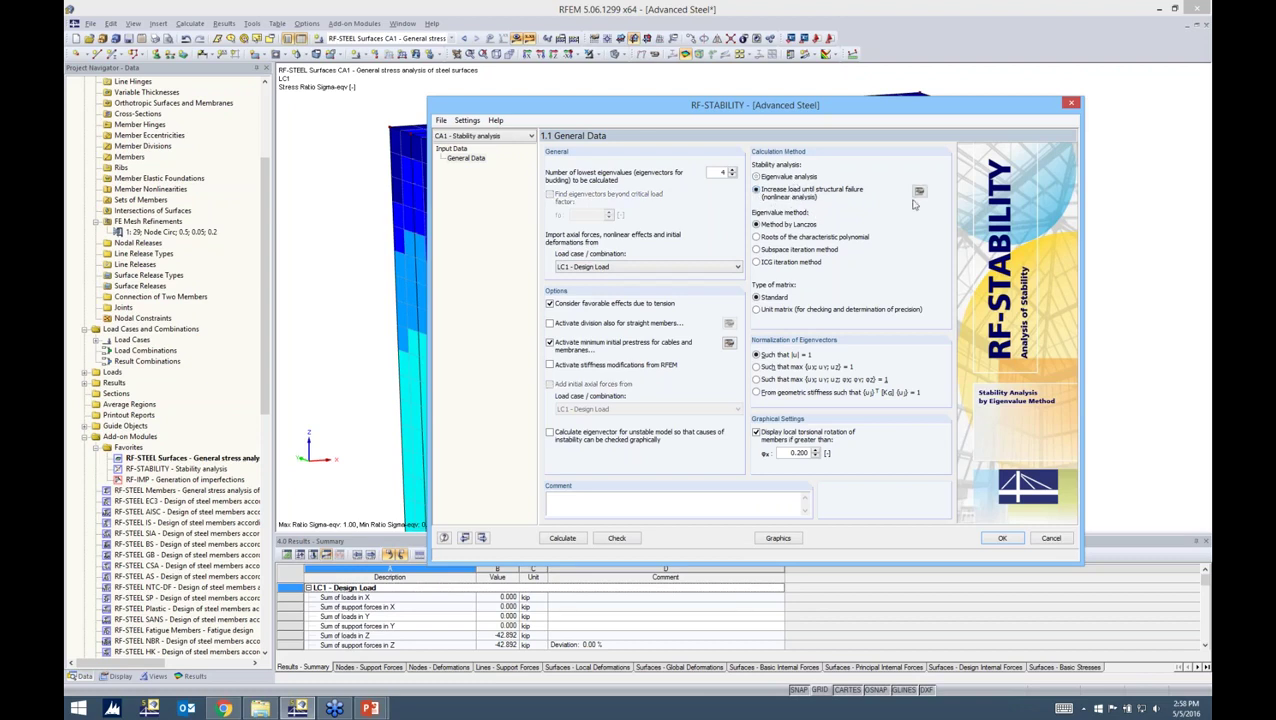
left_click(919, 191)
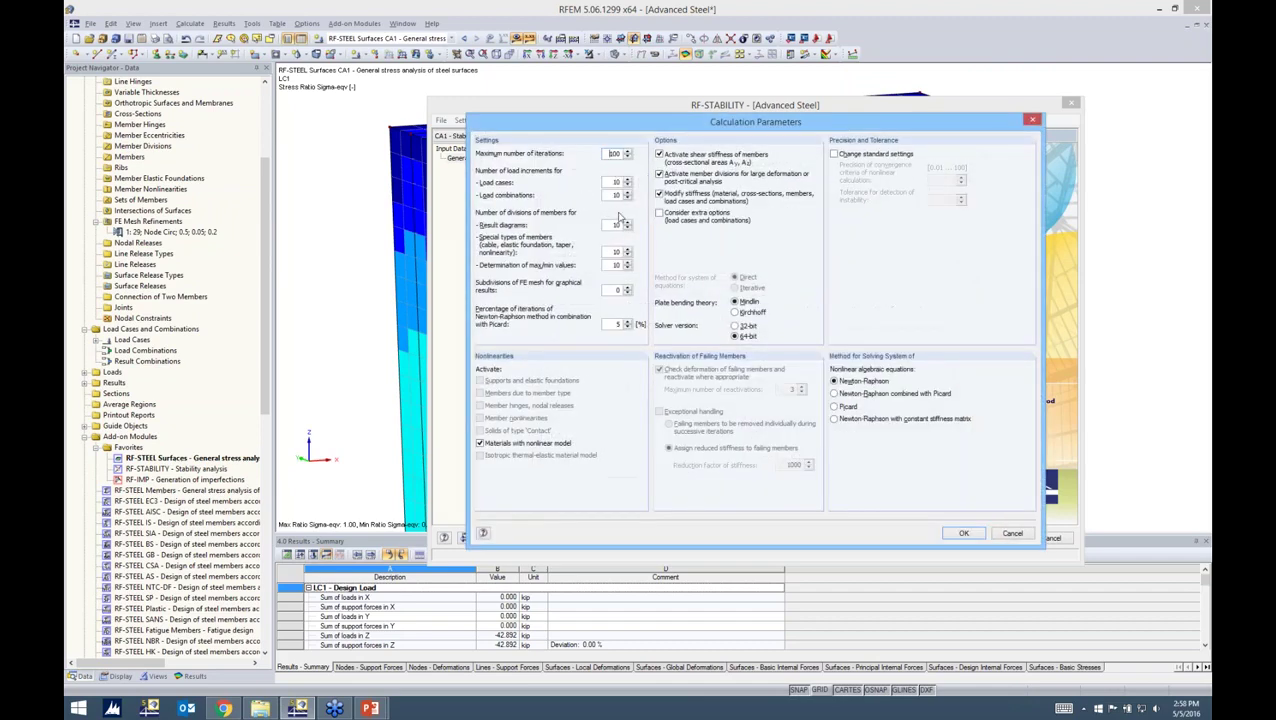
left_click(1031, 120)
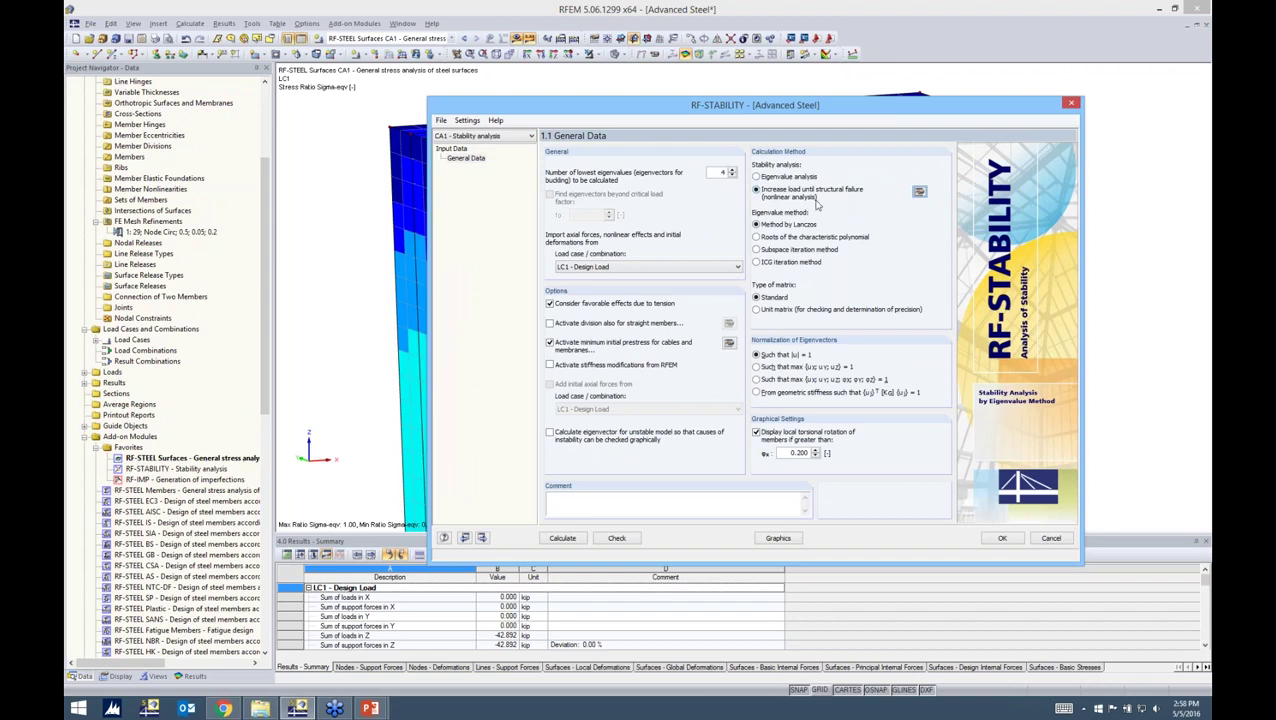
left_click(757, 176)
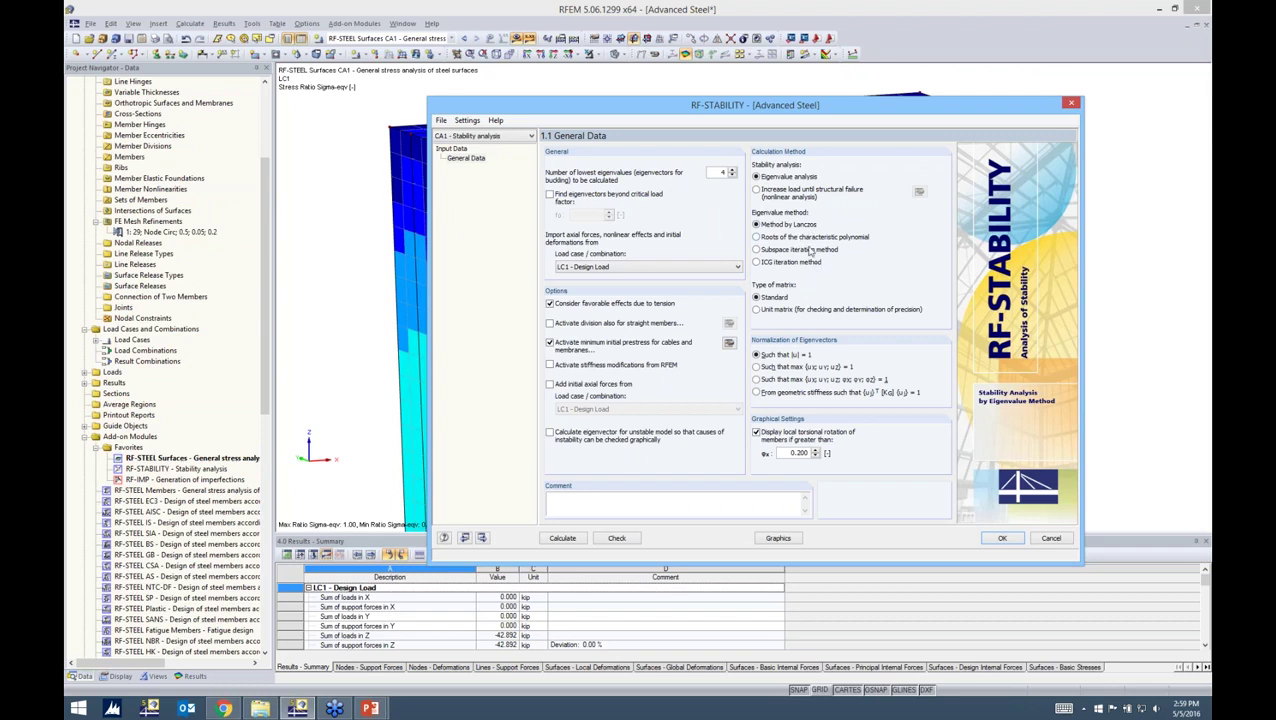
- Calculate the RF-STABILITY case and examine the buckling shape of eigenvector 1 from both sides of the column
left_click(564, 539)
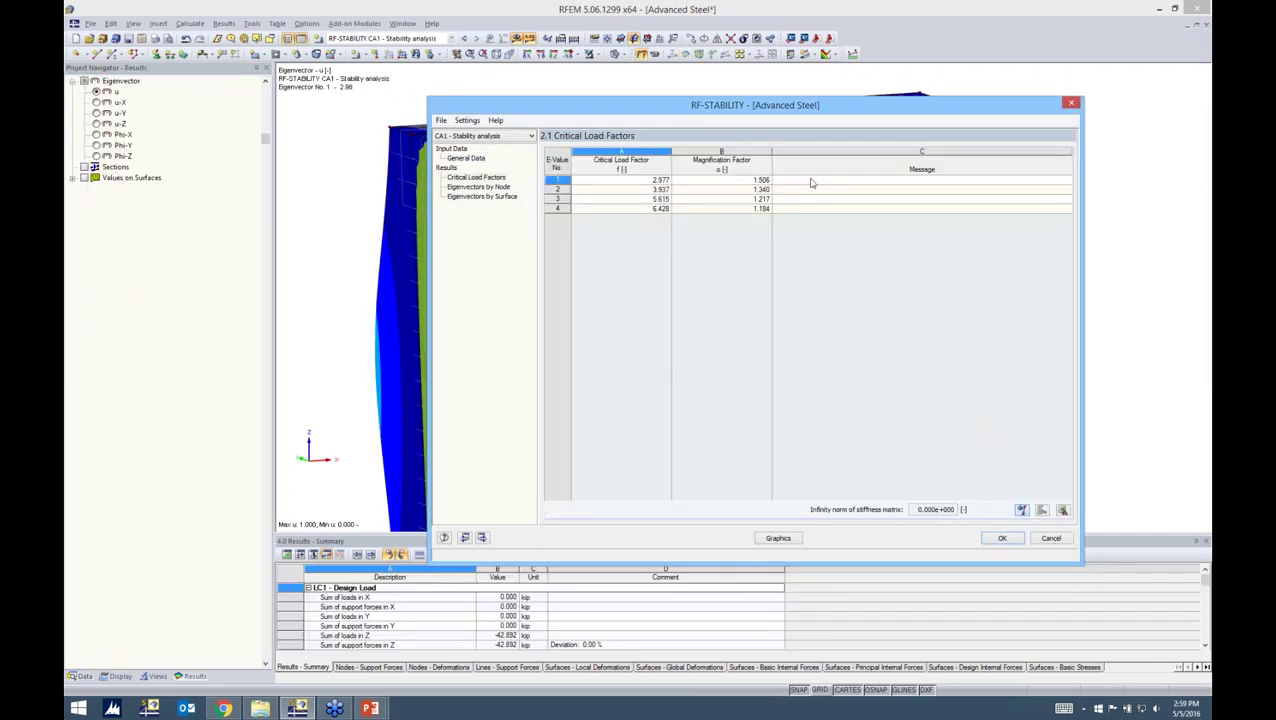
left_click_drag(818, 114, 816, 173)
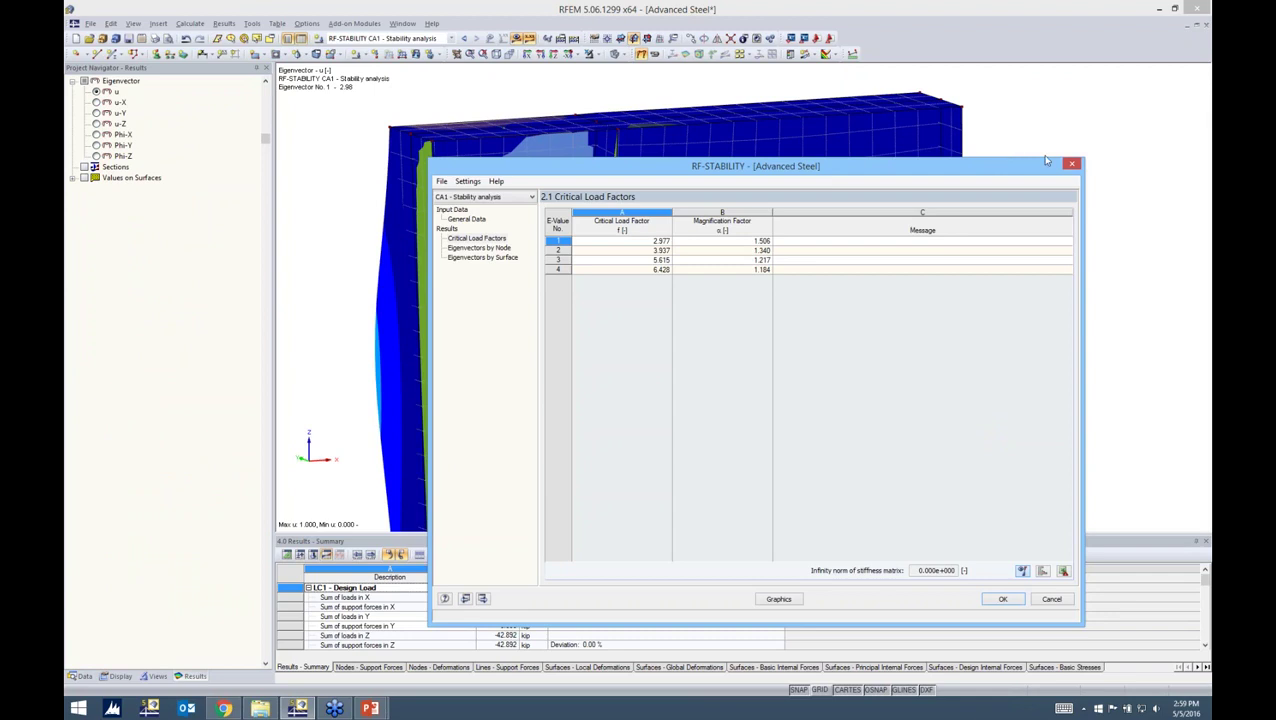
left_click(1071, 164)
scroll(845, 305, "down", 1)
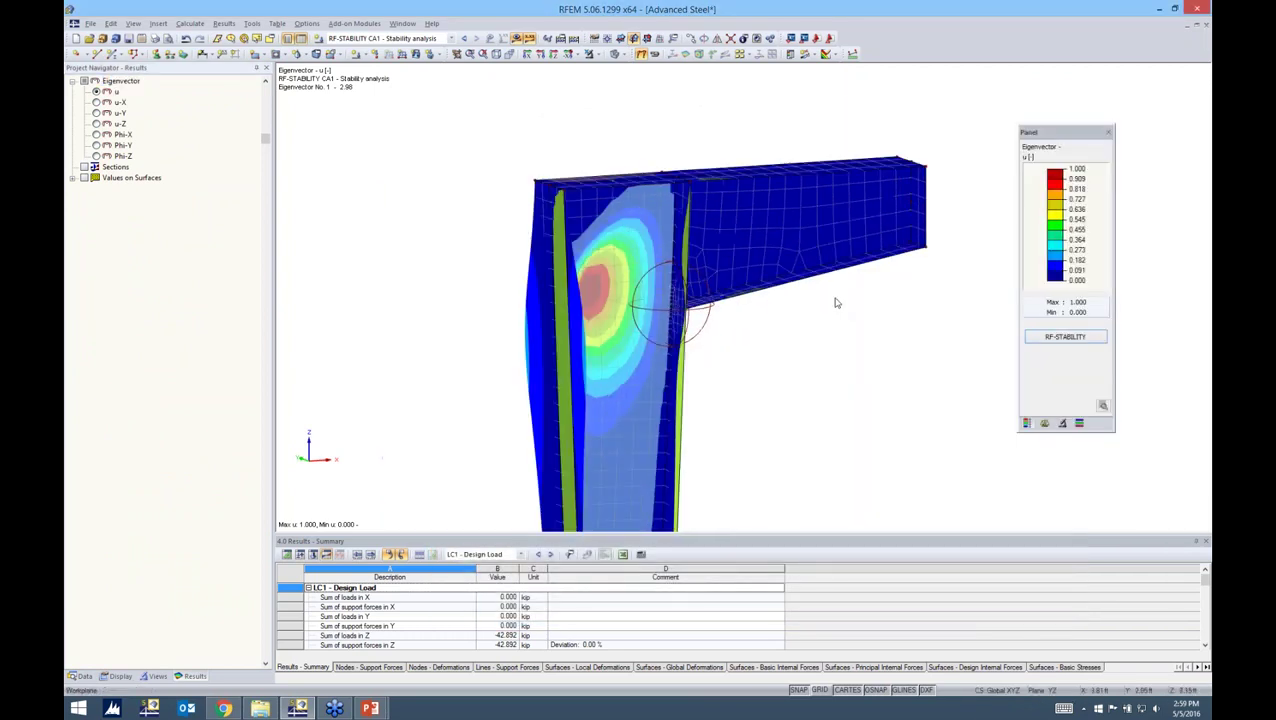
middle_click_drag(840, 308, 180, 374, "ctrl")
middle_click_drag(946, 359, 665, 376, "ctrl")
middle_click_drag(972, 379, 669, 219)
scroll(667, 239, "down", 3)
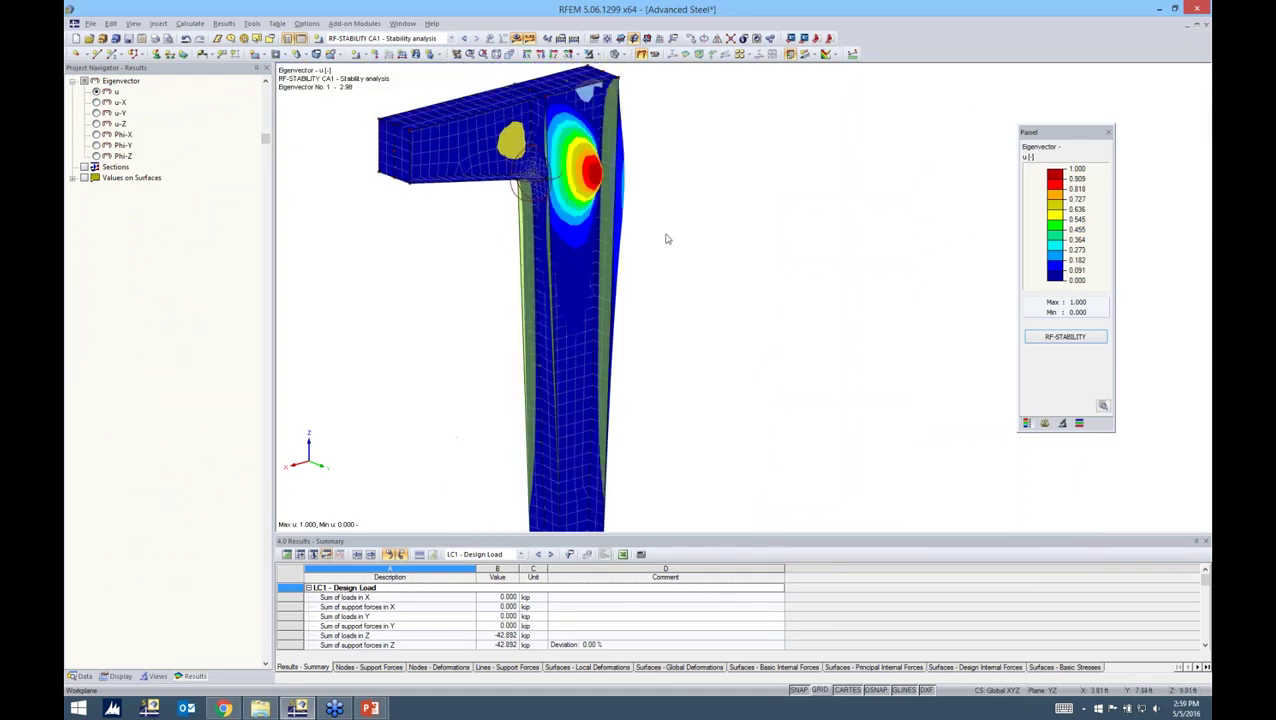
middle_click_drag(782, 275, 696, 250)
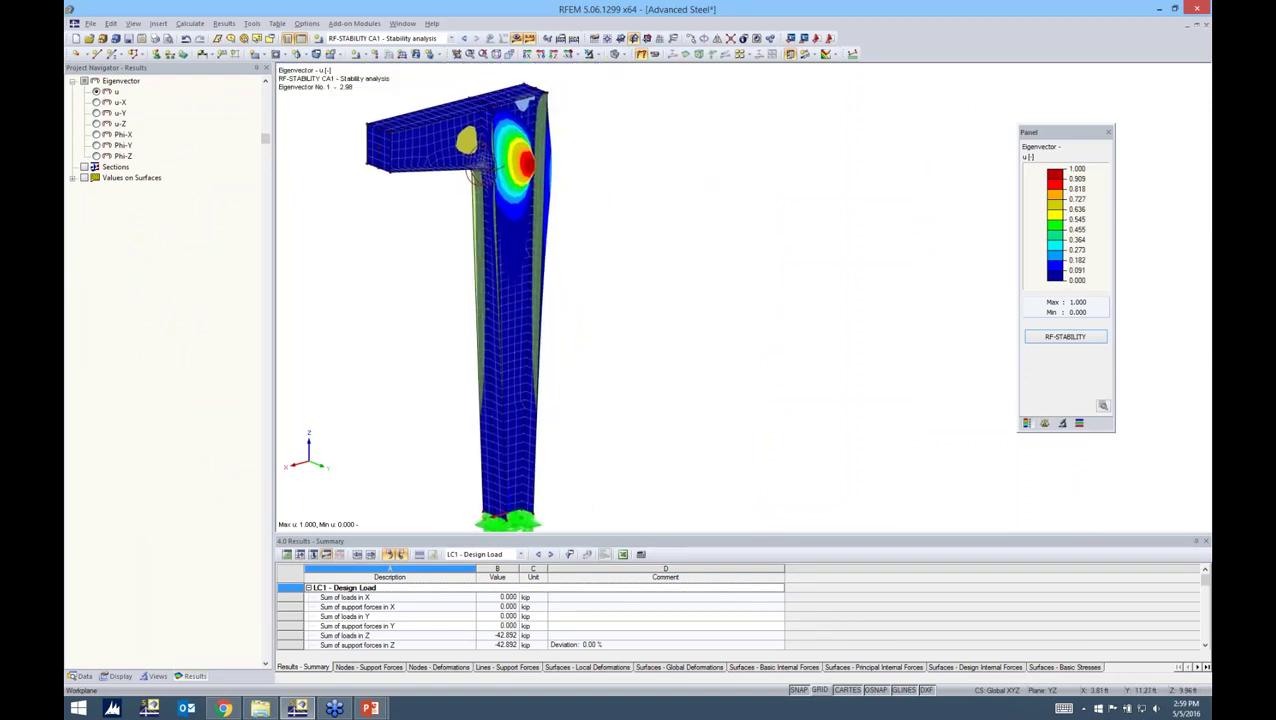
- Reopen the critical load factors beside the model and compare the buckling shapes of eigenvalues 1 to 4
left_click(1050, 337)
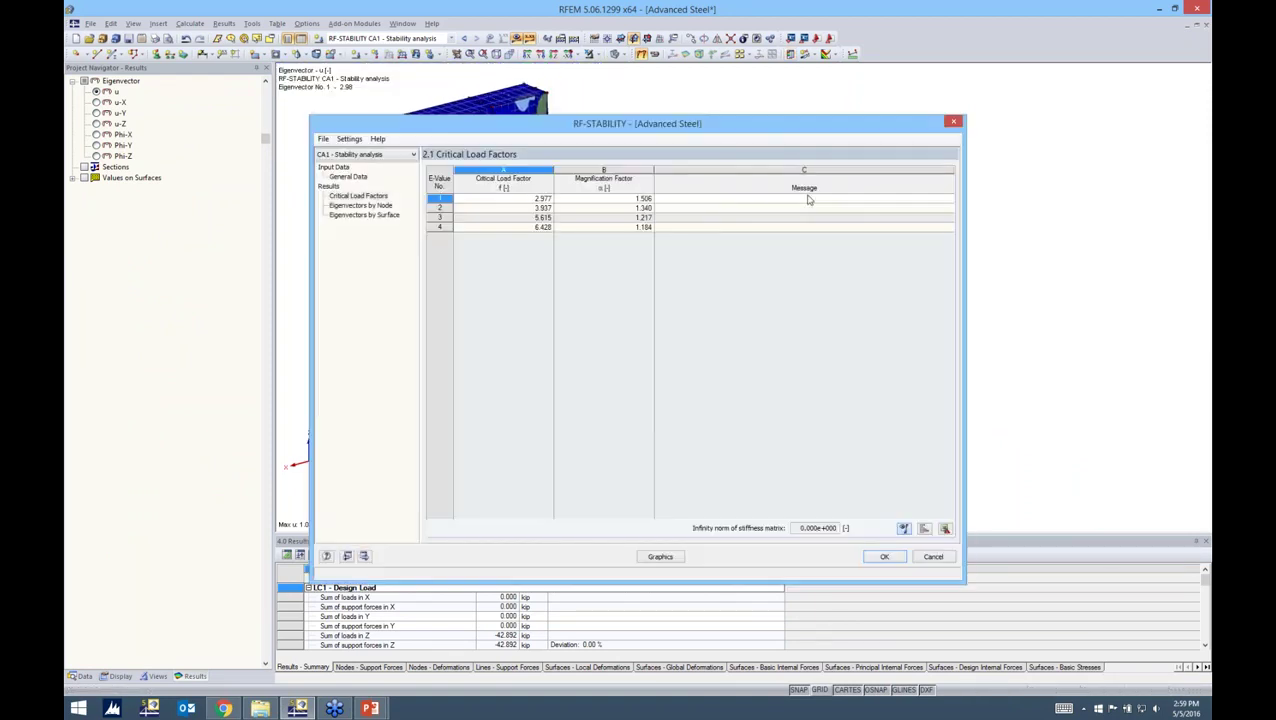
left_click_drag(767, 128, 1021, 144)
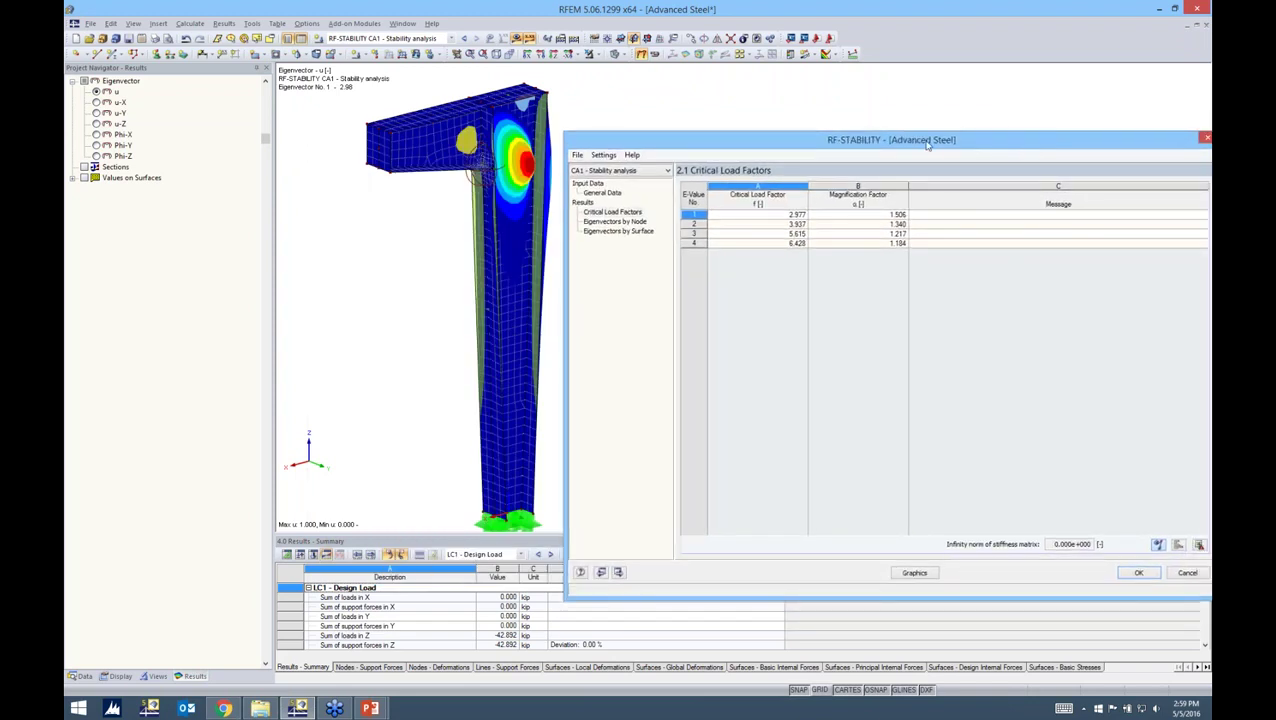
left_click(713, 214)
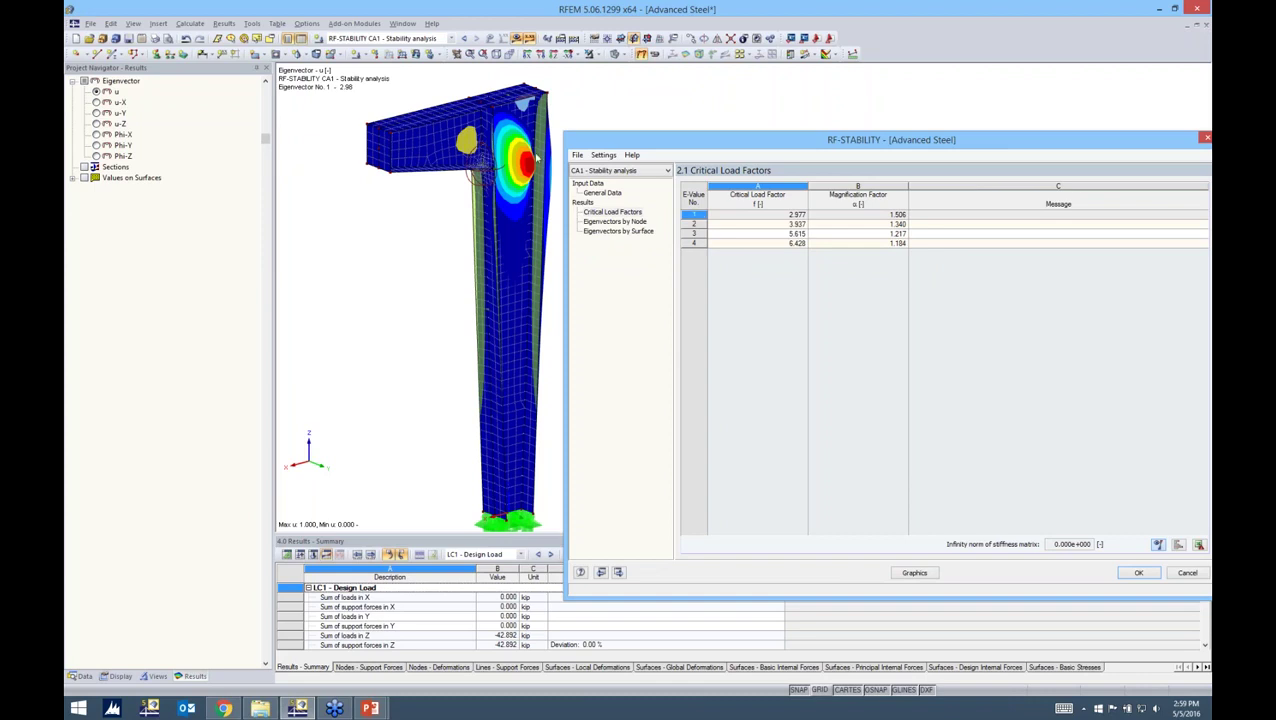
left_click(691, 227)
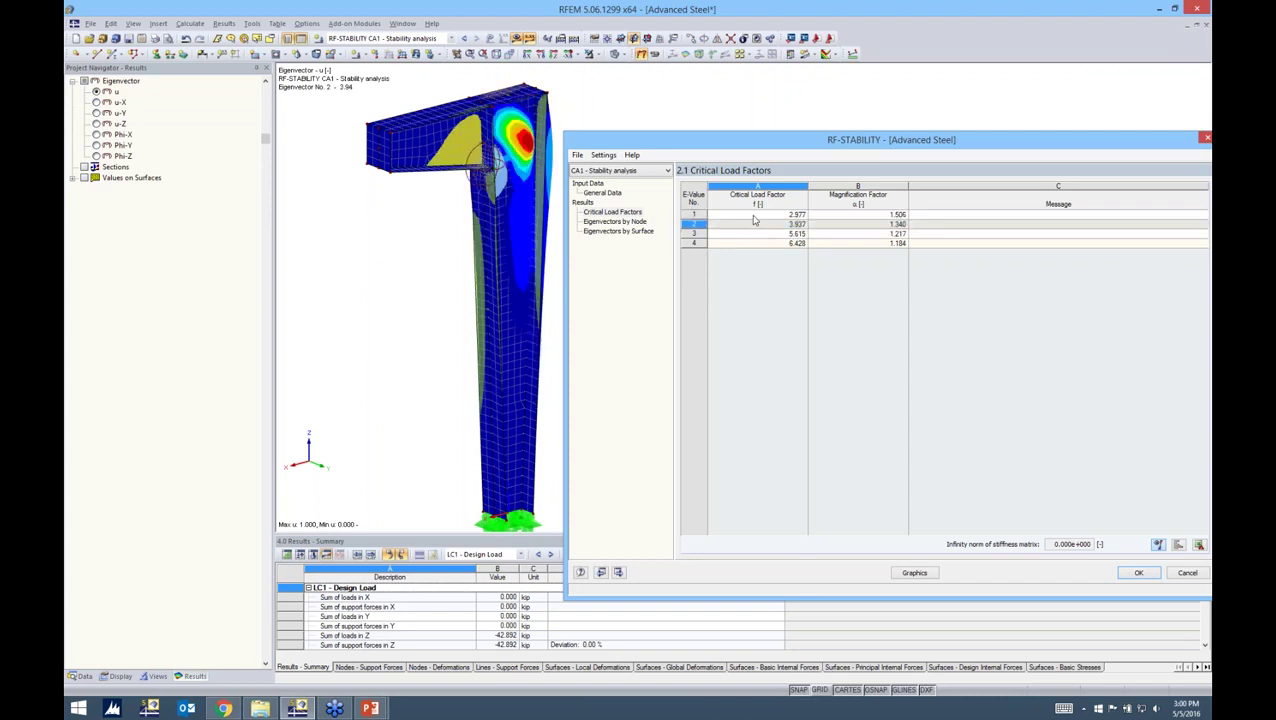
left_click(695, 233)
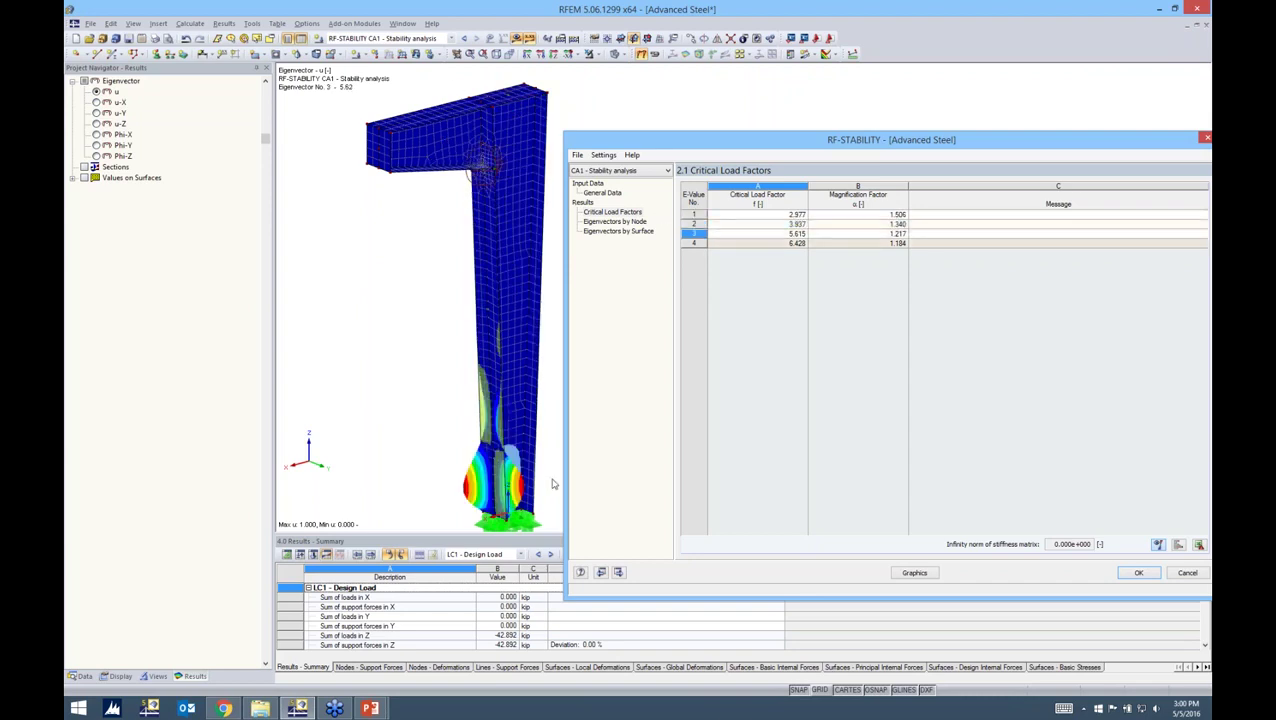
left_click(750, 243)
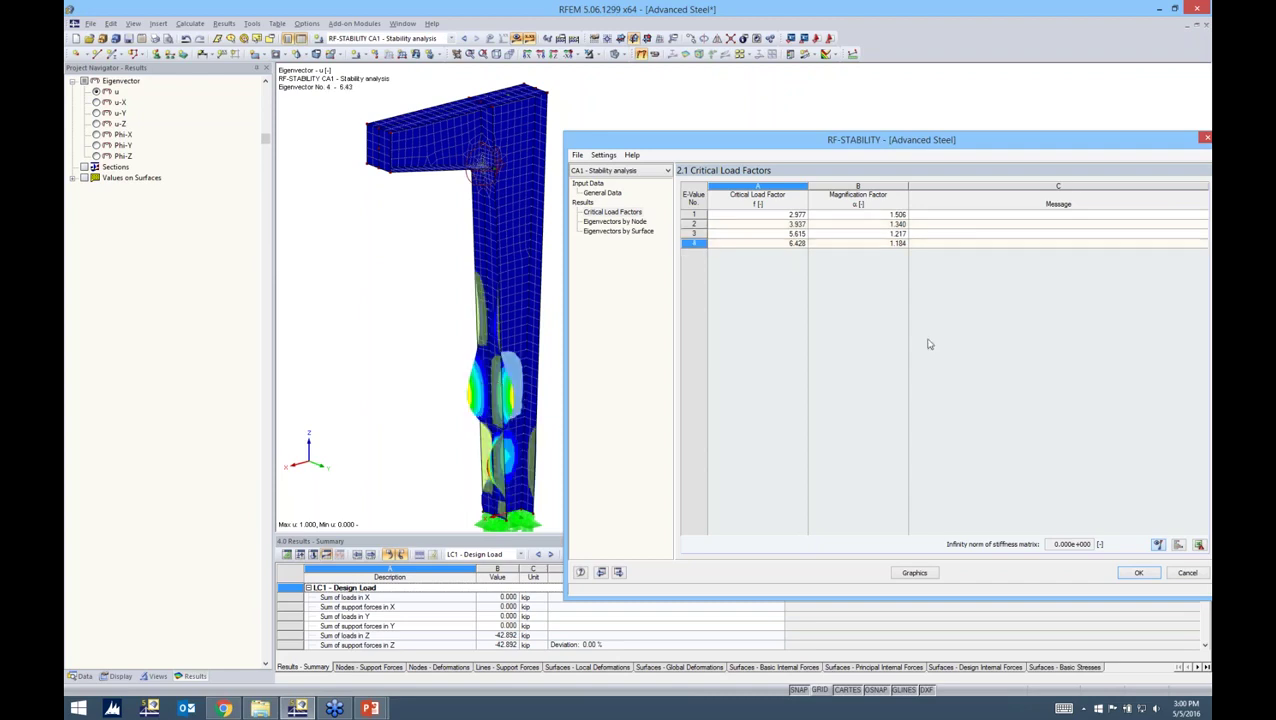
- Display eigenvalue 1 again, close the critical load factors and examine the buckled web near the bracket
left_click(783, 216)
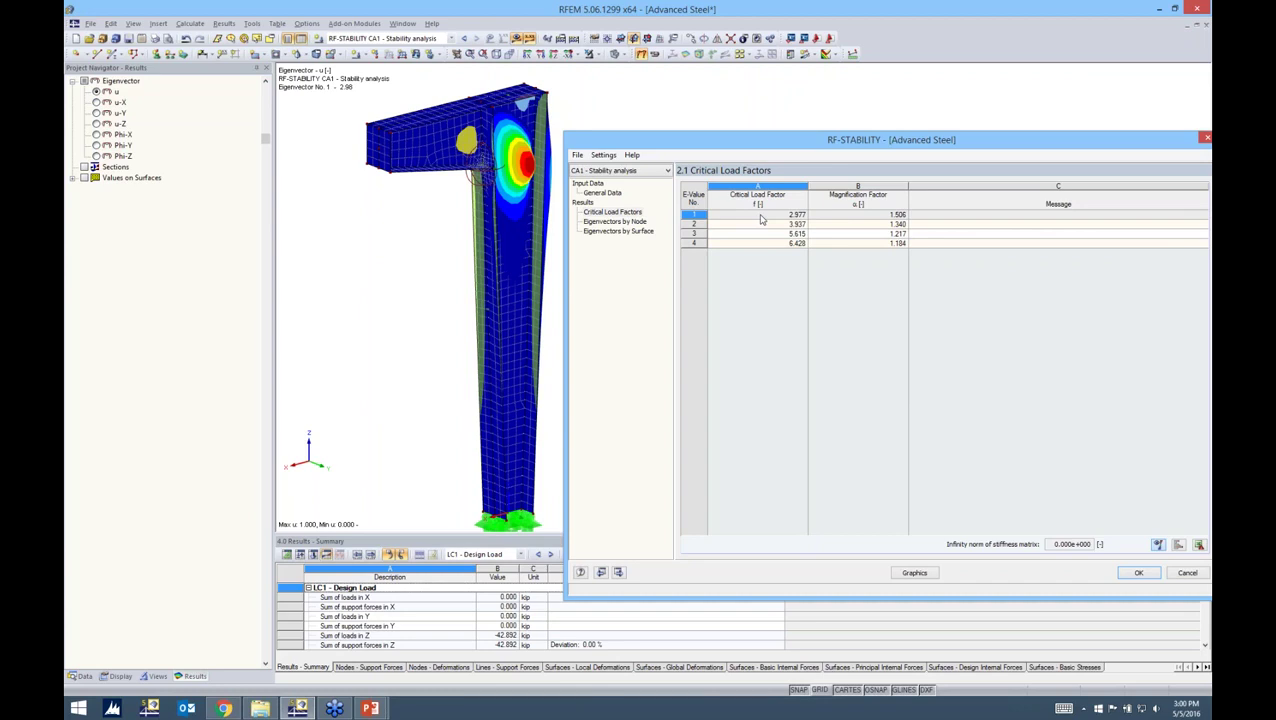
left_click(1132, 575)
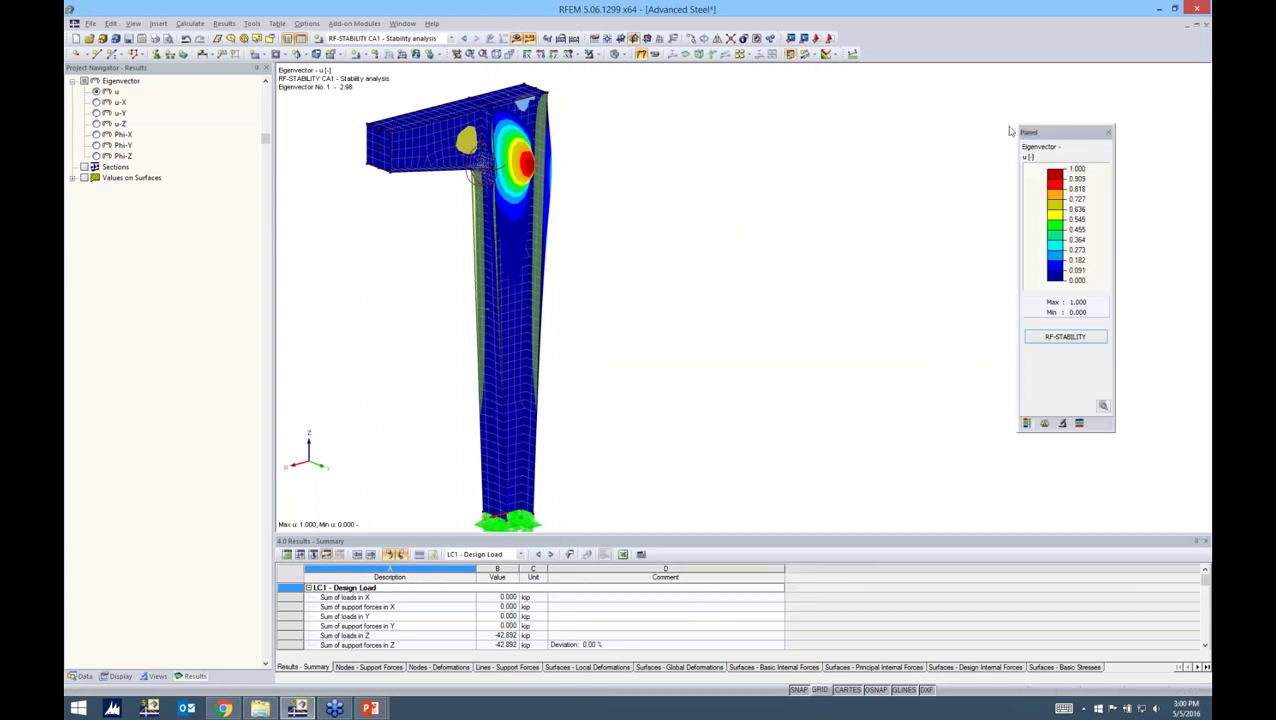
middle_click_drag(612, 184, 845, 283)
scroll(739, 265, "up", 5)
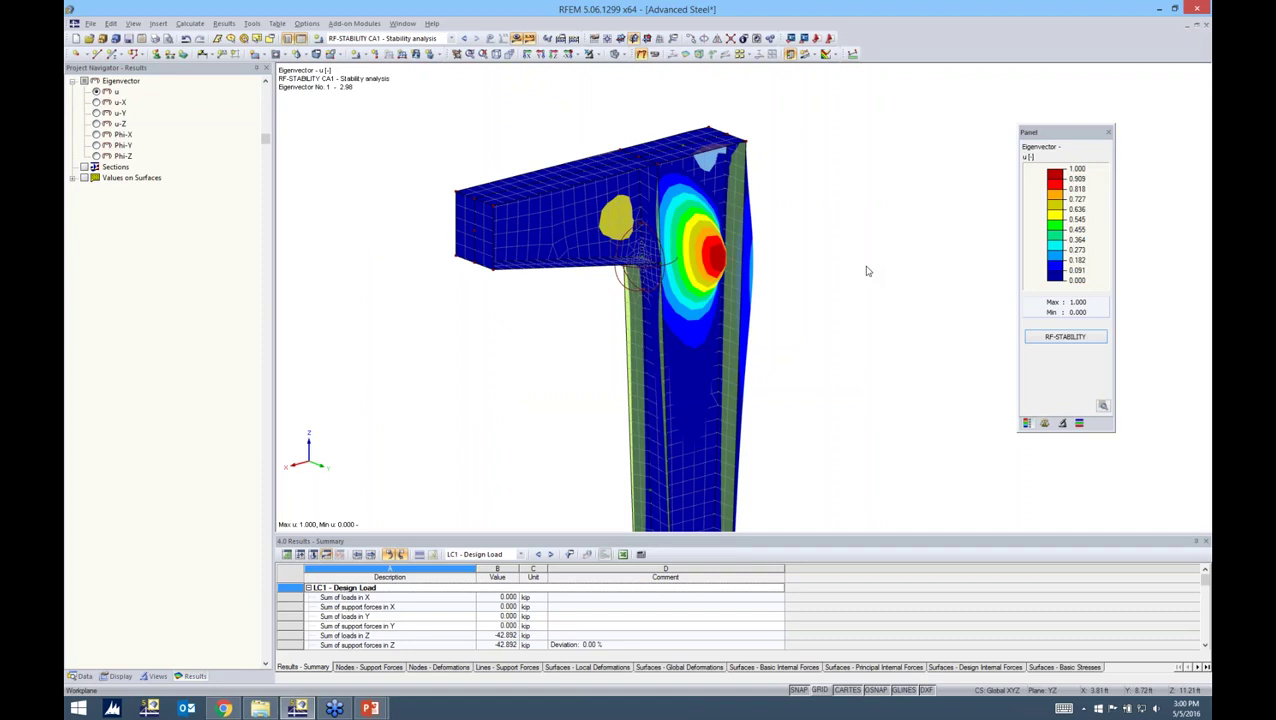
- Open the RF-IMP generation of imperfections module and base the imperfections on buckling mode 1 from RF-STABILITY case CA1
left_click(81, 676)
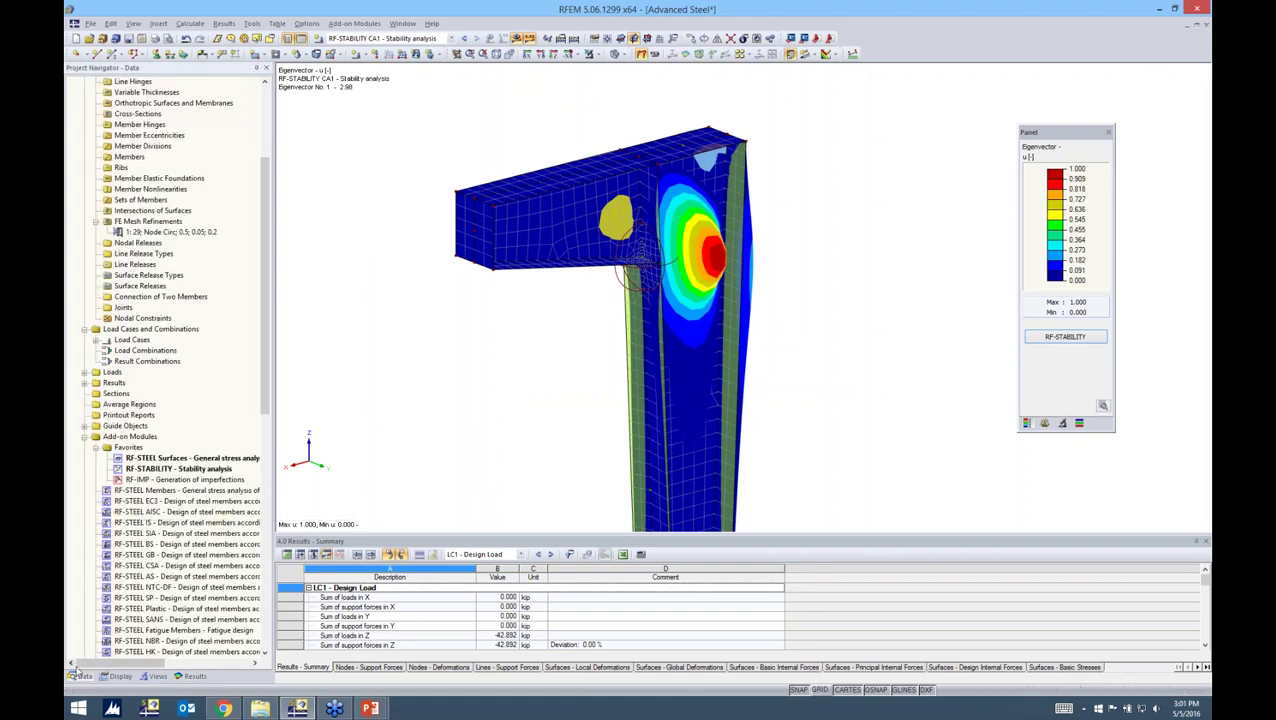
double_click(170, 480)
left_click_drag(488, 172, 626, 137)
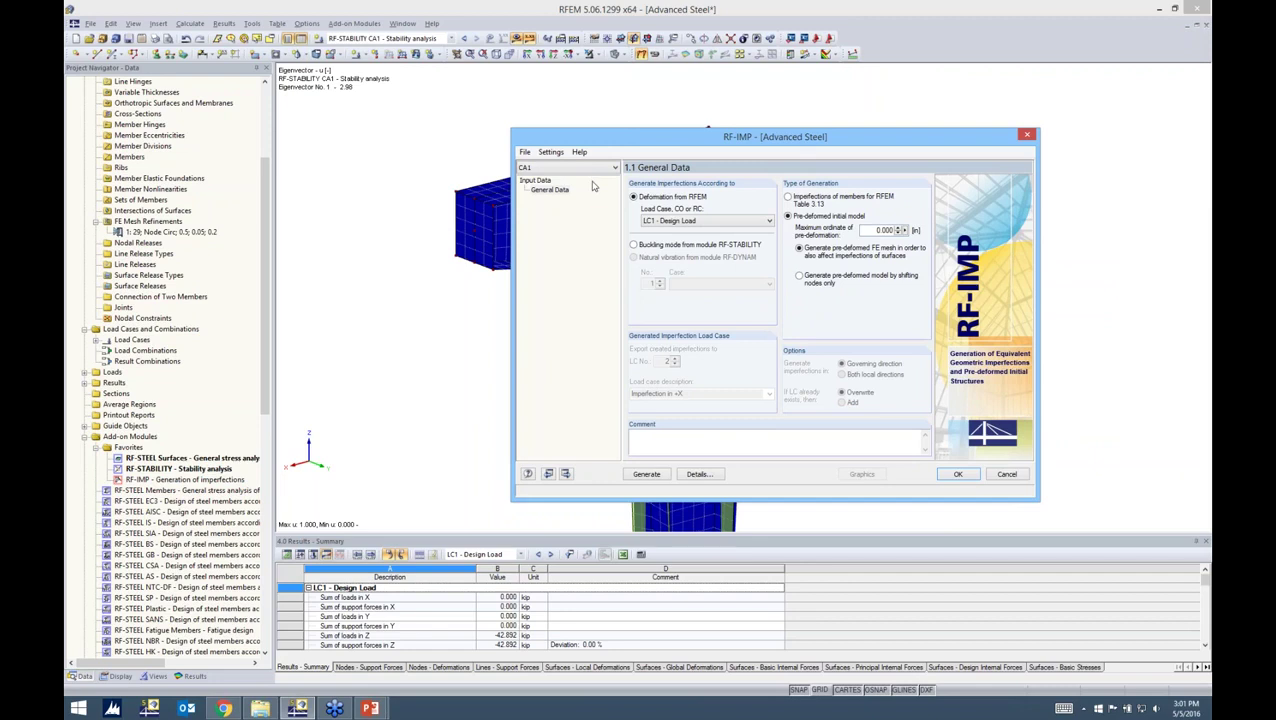
left_click(633, 245)
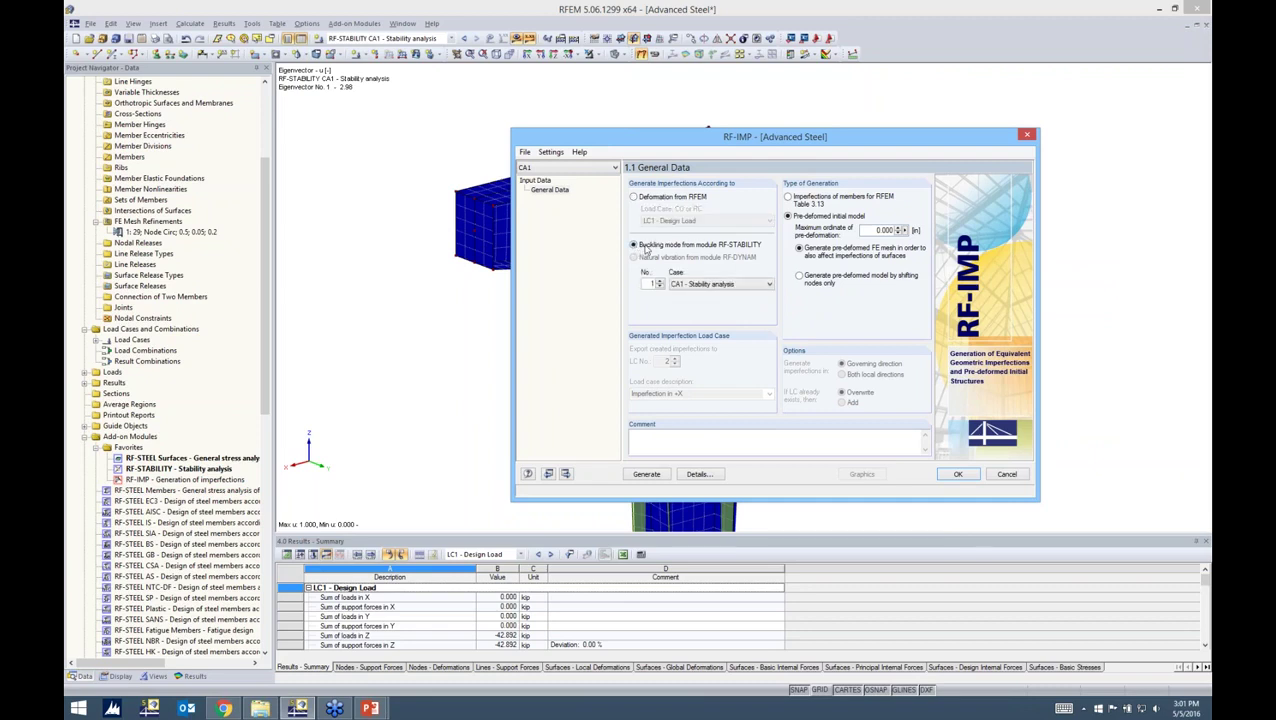
left_click(712, 285)
left_click(708, 296)
- Set the maximum ordinate of the pre-deformation to 1 in and accept the RF-IMP case
double_click(877, 230)
left_click(952, 475)
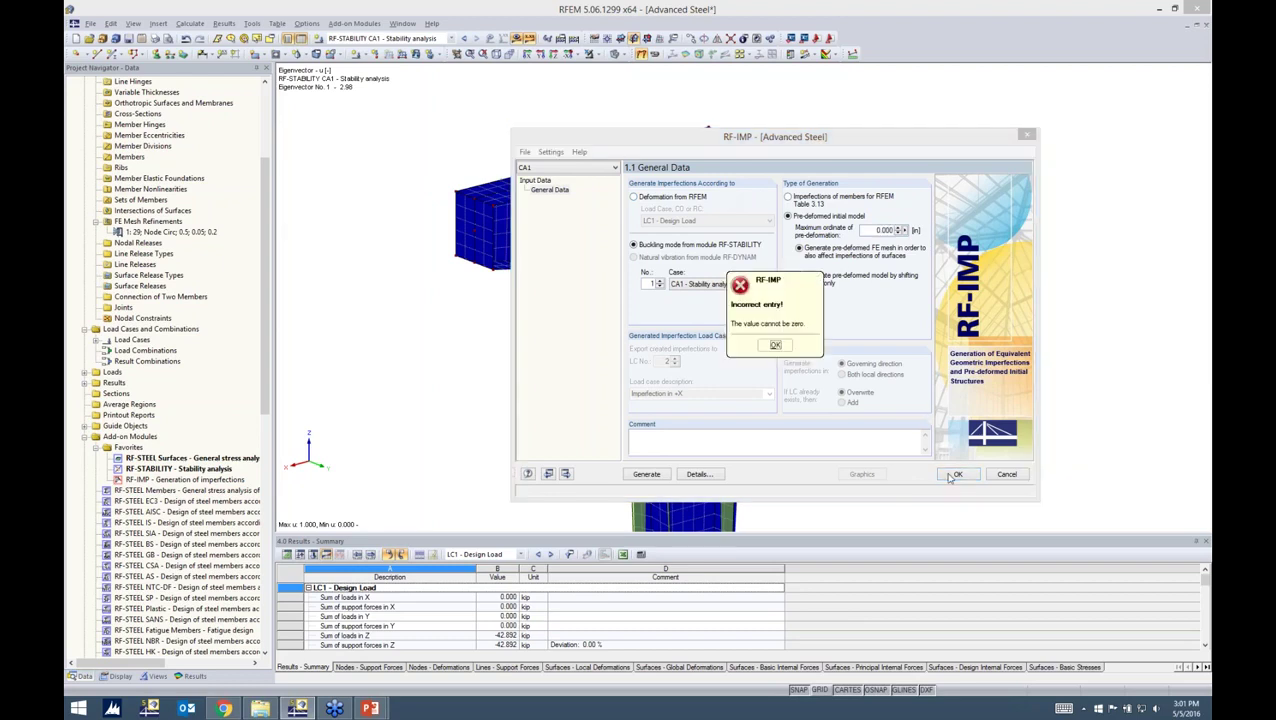
left_click(775, 344)
type("1")
left_click(955, 475)
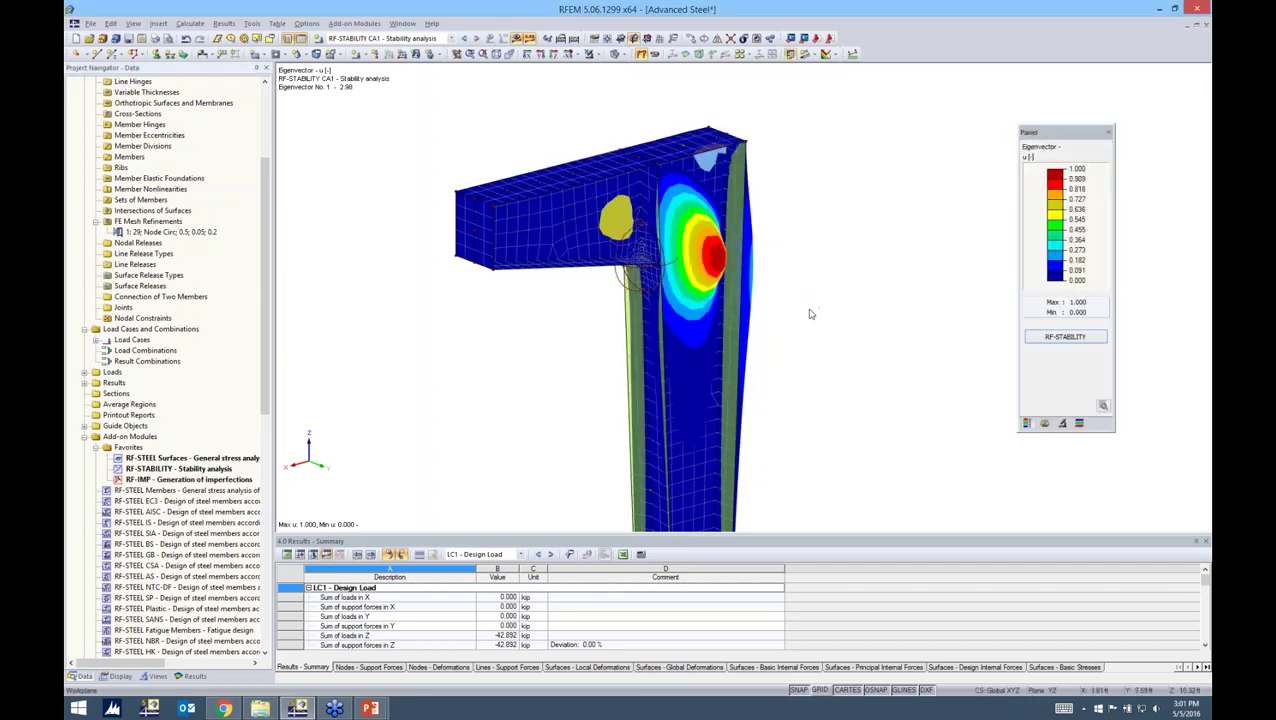
- Turn the buckled column to a side view, consult the PowerPoint slide on AISC imperfection magnitudes and return to RFEM
middle_click_drag(802, 317, 698, 277, "ctrl")
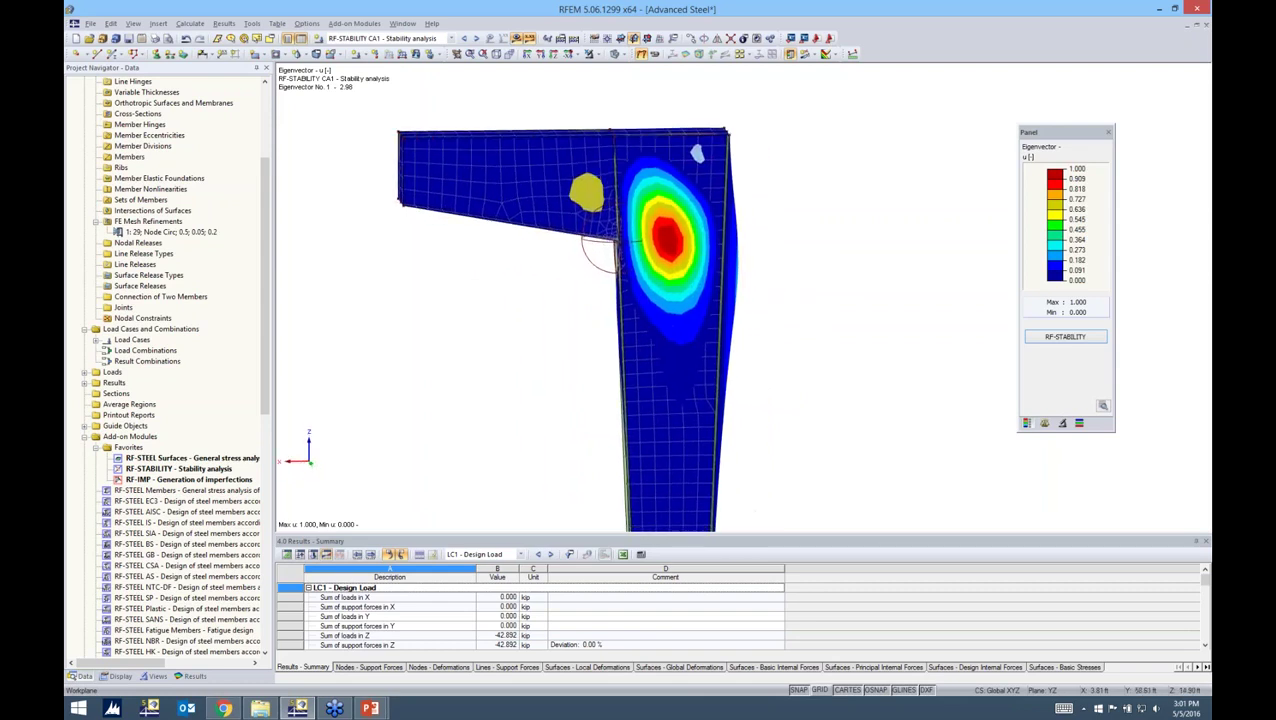
mouse_move(369, 708)
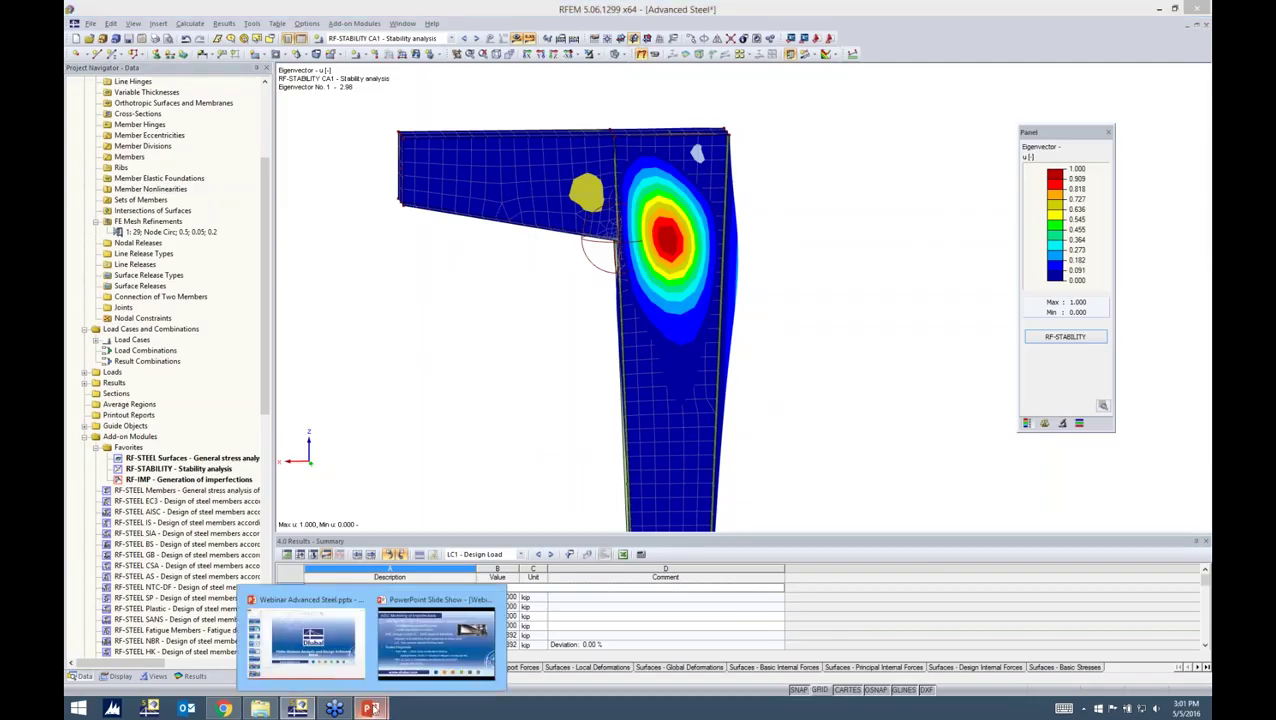
left_click(410, 648)
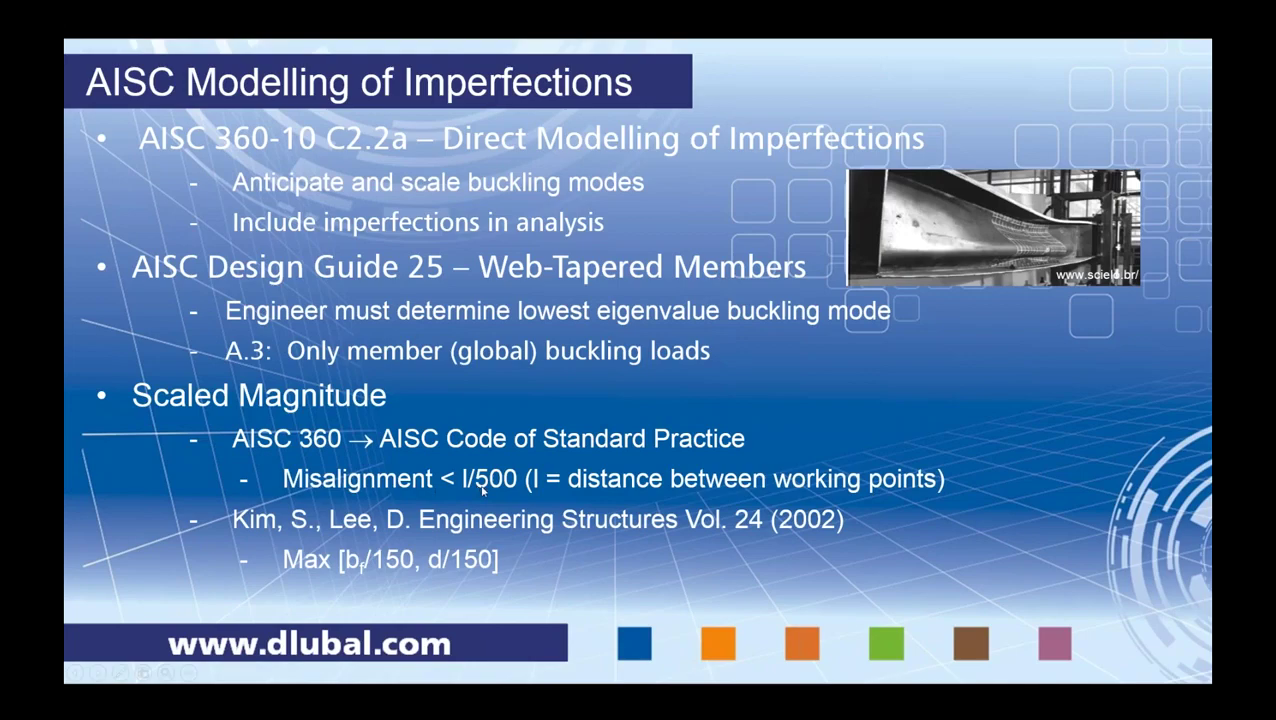
key("alt+Tab")
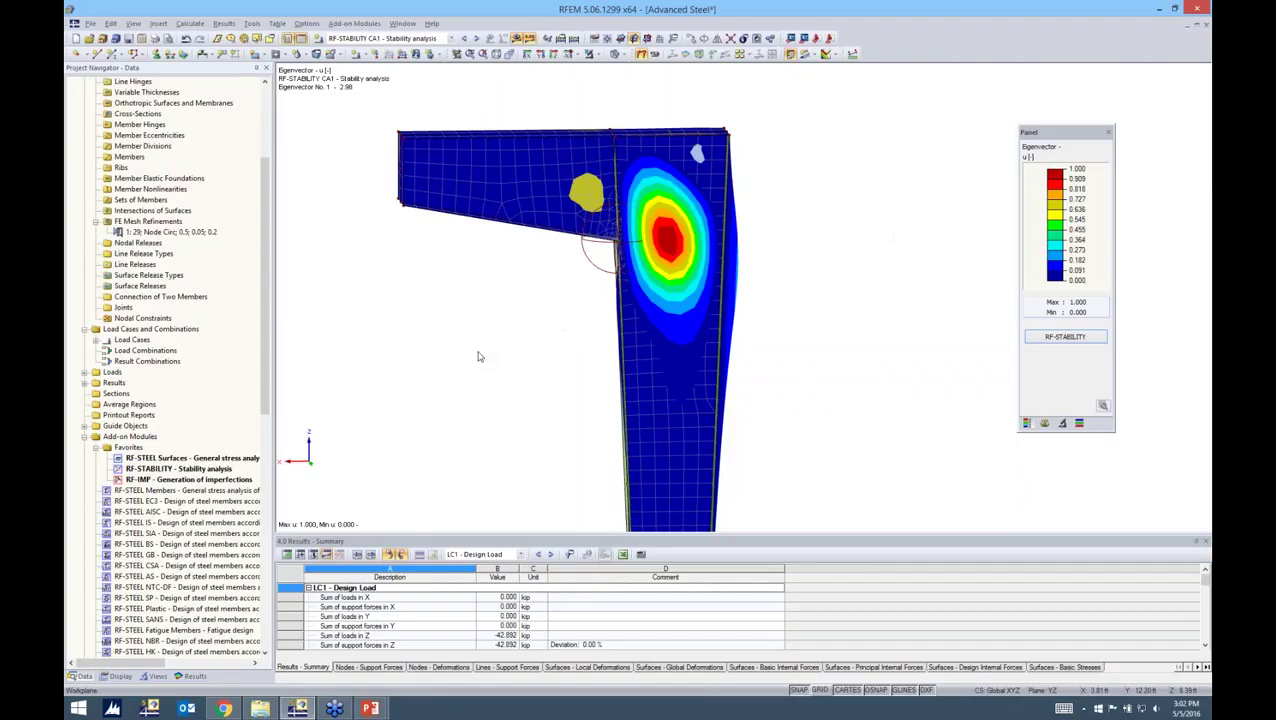
- Measure the distance from the column's inner top corner to the outer flange below the web buckle
scroll(802, 289, "up", 3)
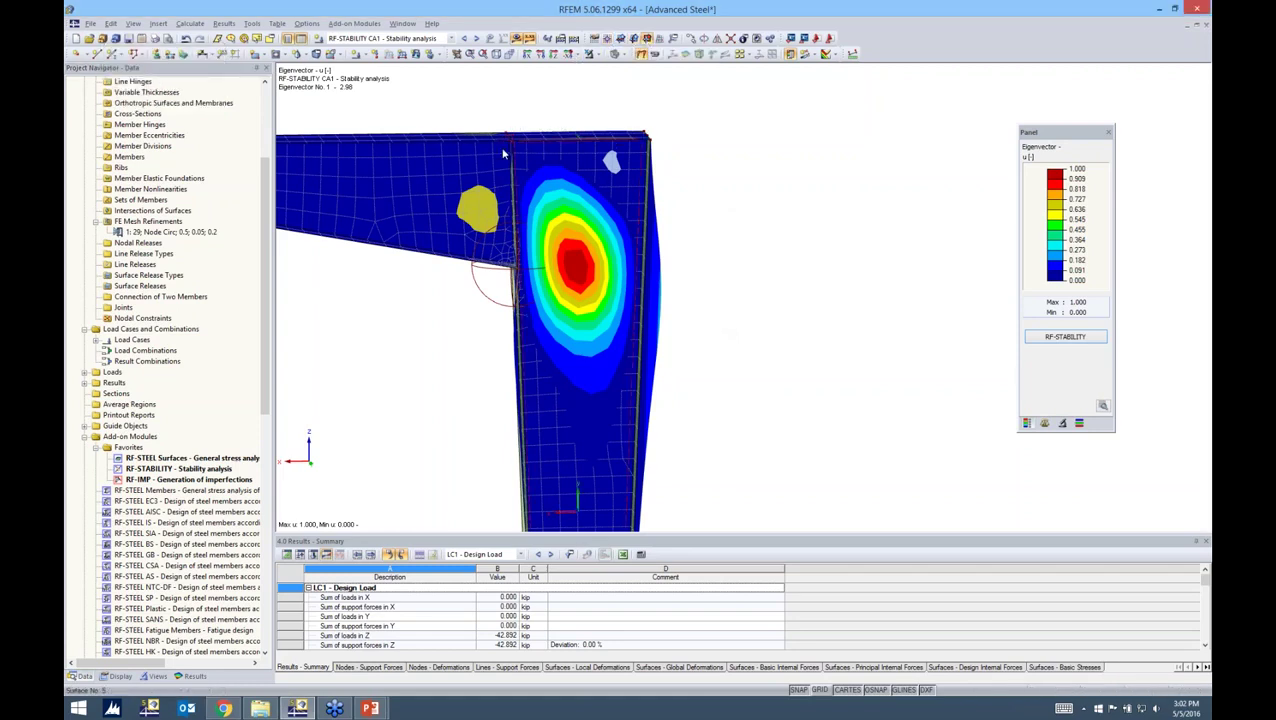
left_click(852, 56)
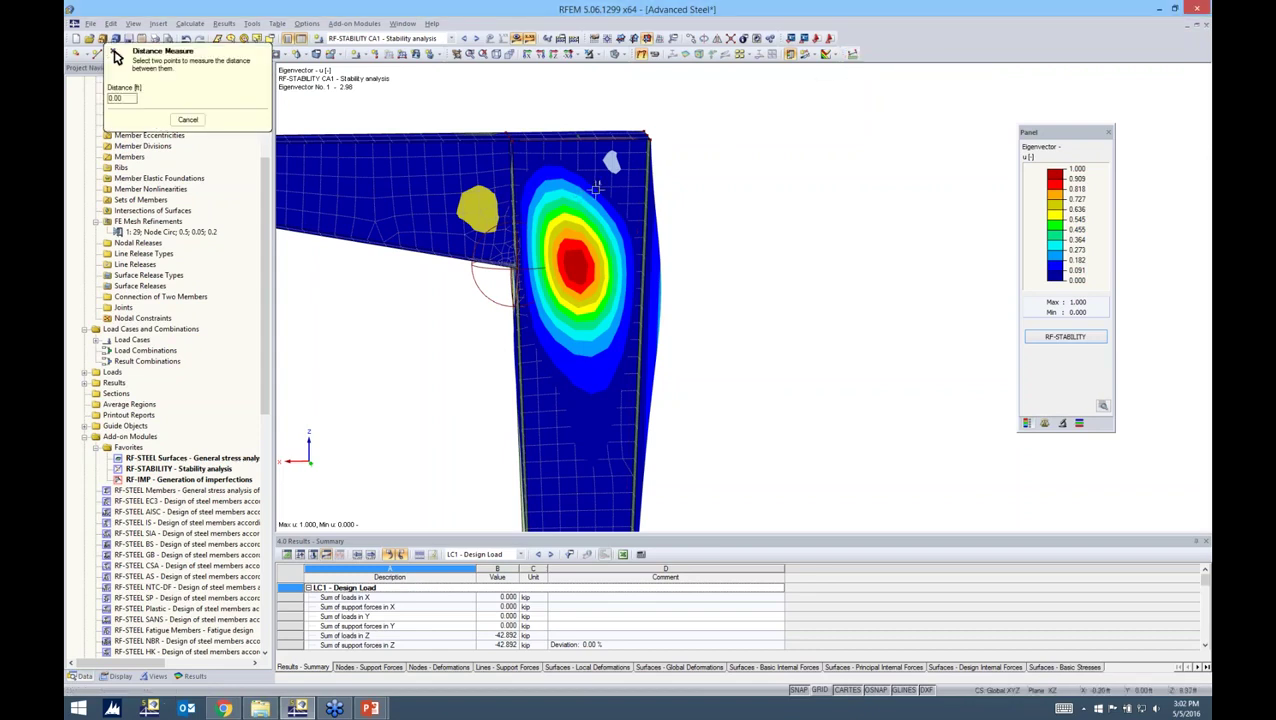
left_click(511, 141)
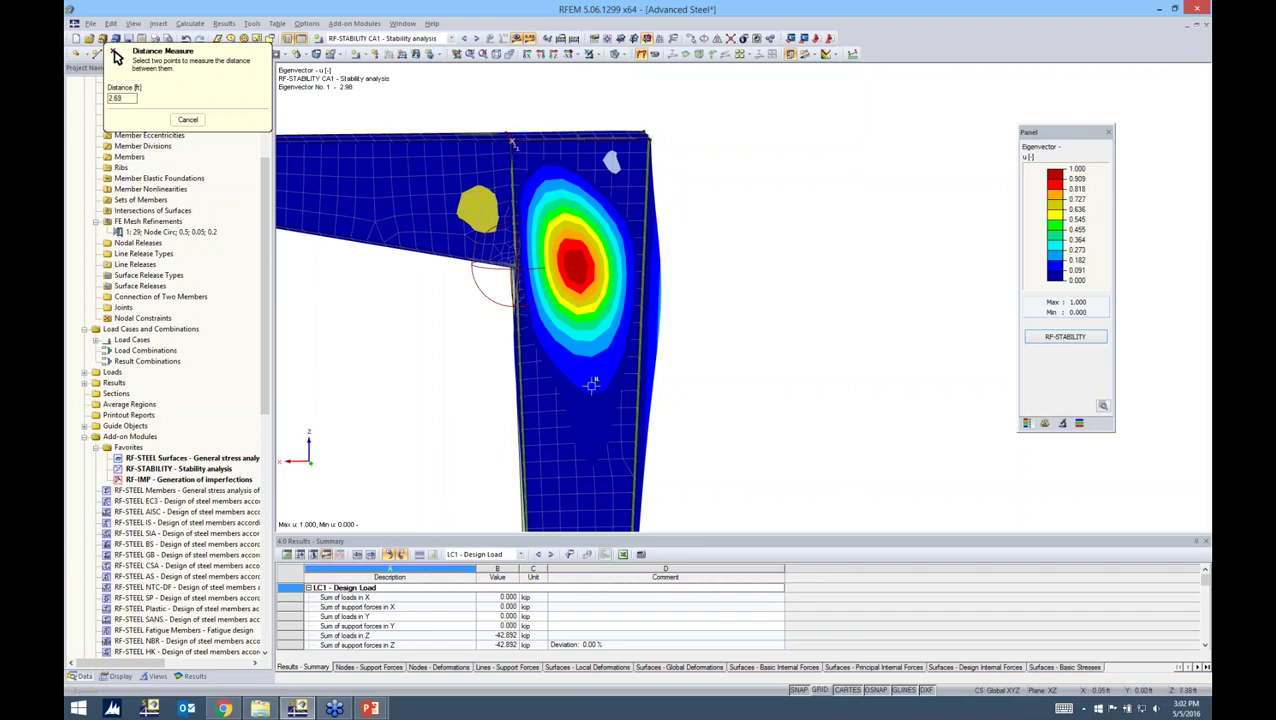
left_click(632, 506)
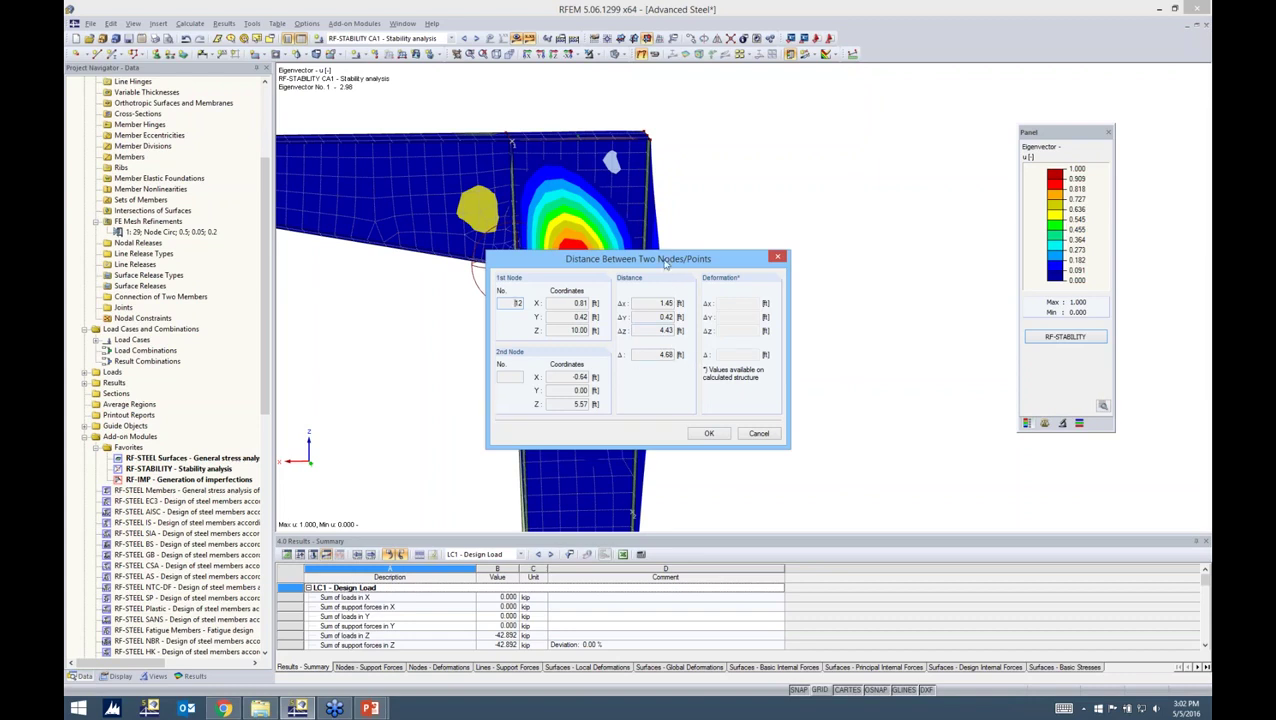
left_click_drag(675, 258, 865, 199)
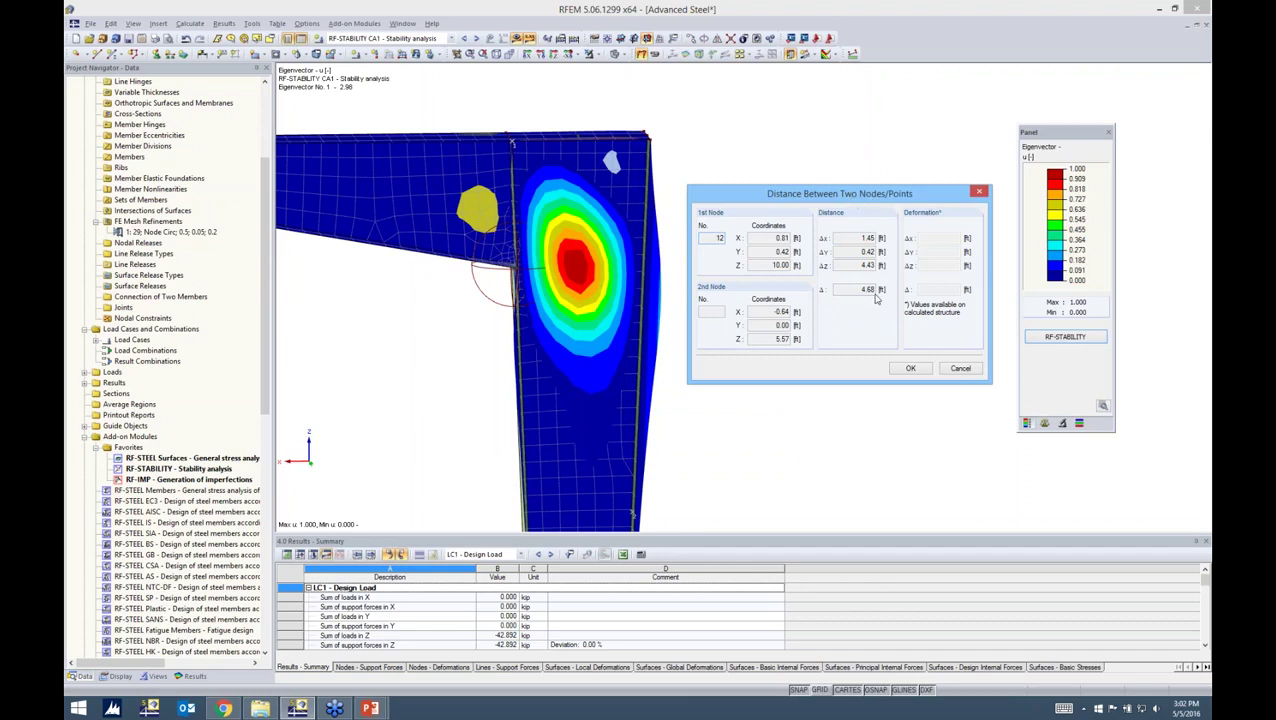
left_click(902, 368)
left_click(188, 119)
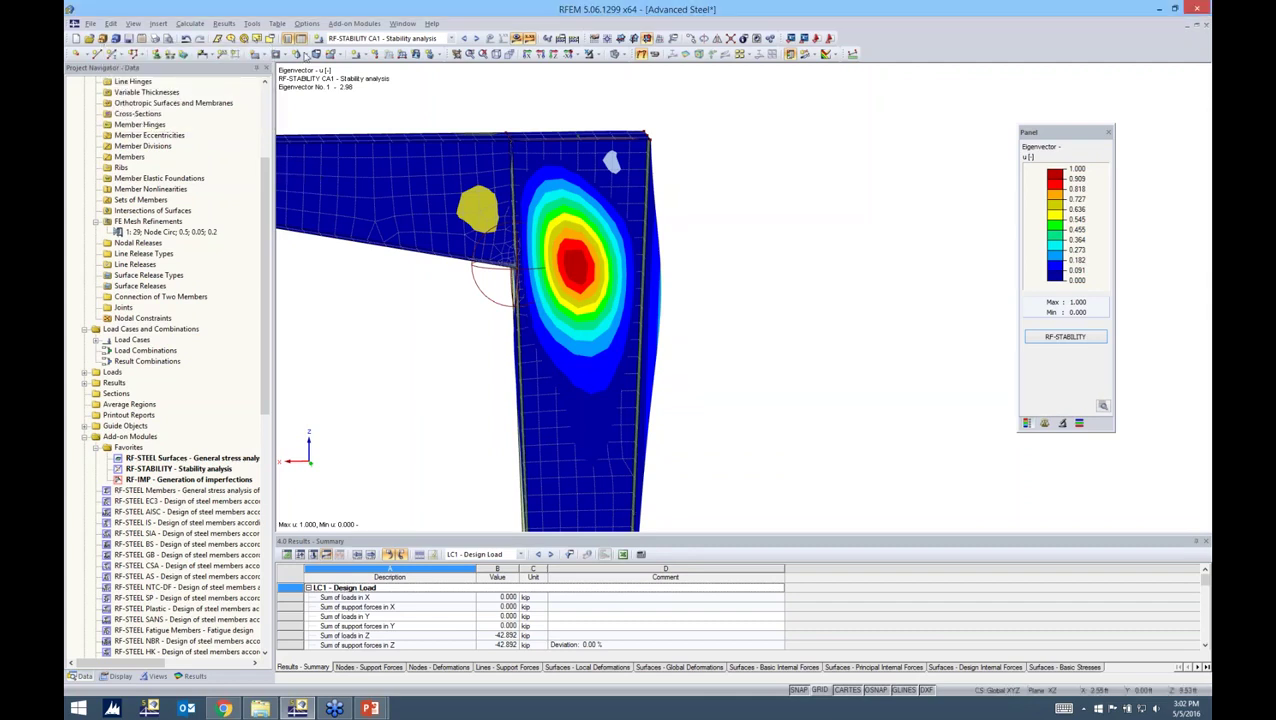
- Reopen RF-IMP case CA1, set the maximum ordinate of the pre-deformation to 0.12 in and generate the pre-deformed FE mesh
left_click(362, 38)
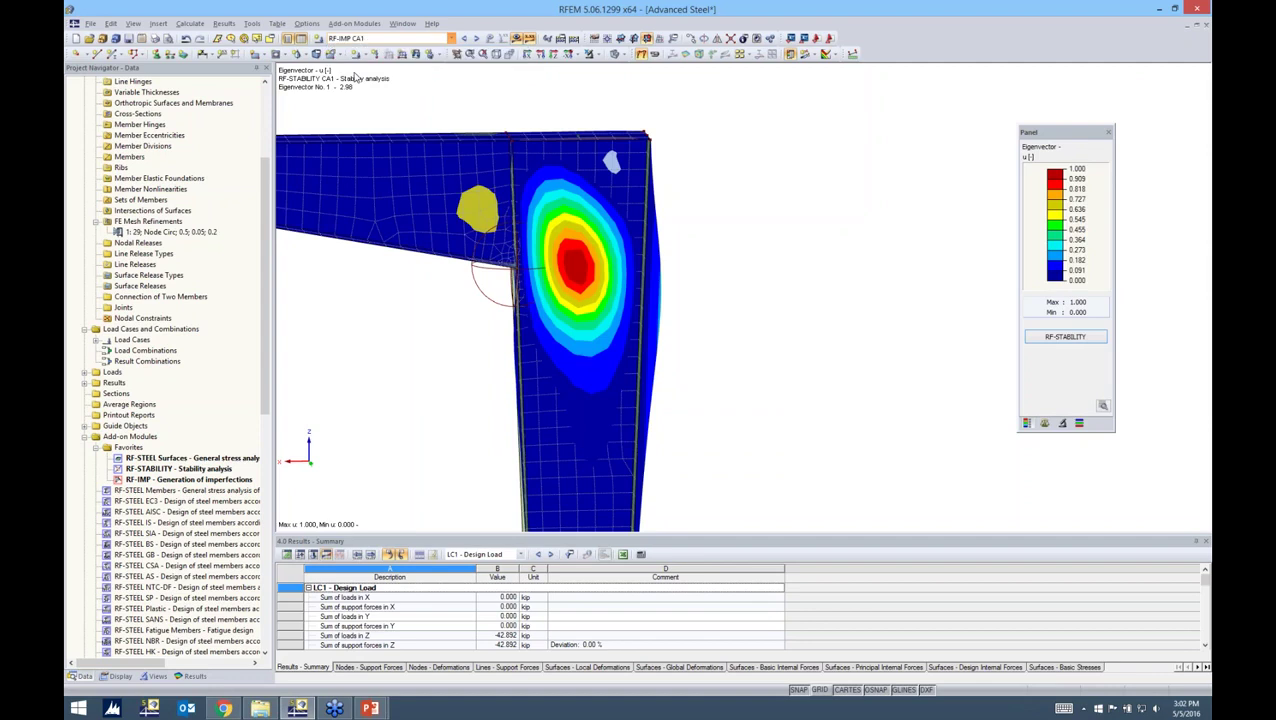
left_click(345, 64)
left_click(356, 25)
left_click(357, 38)
left_click_drag(740, 264, 778, 265)
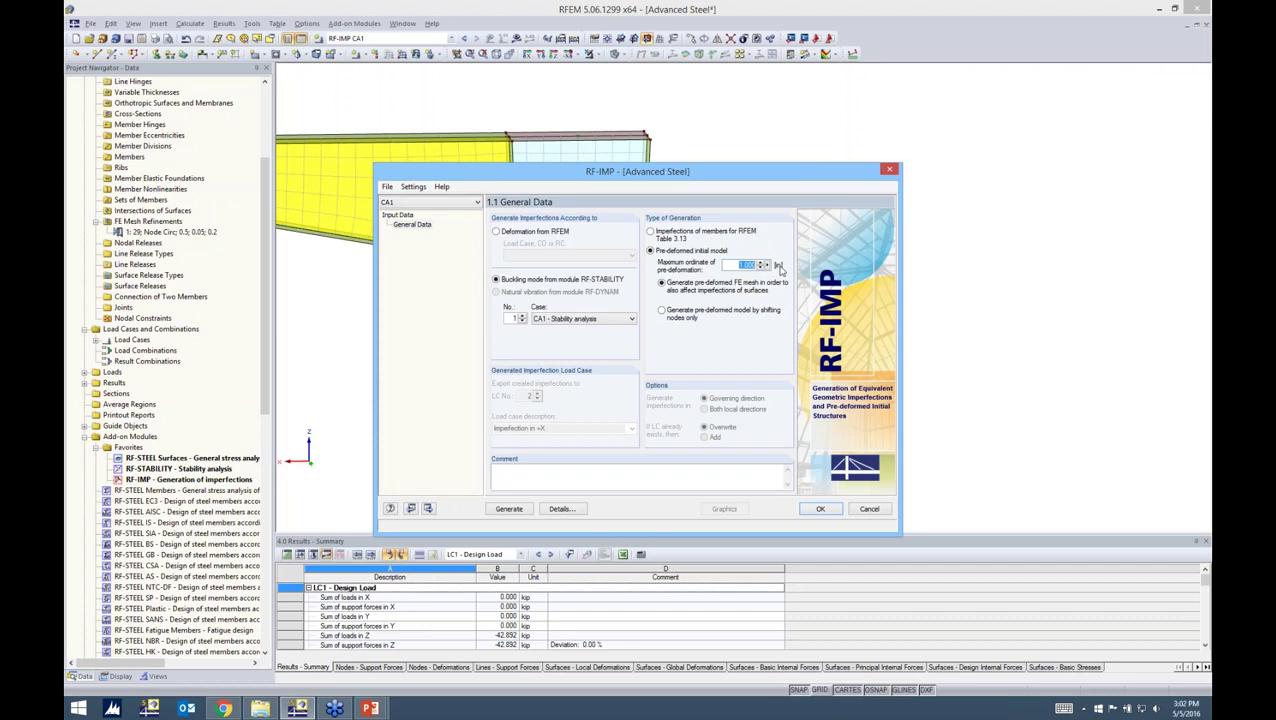
type("0")
left_click(509, 508)
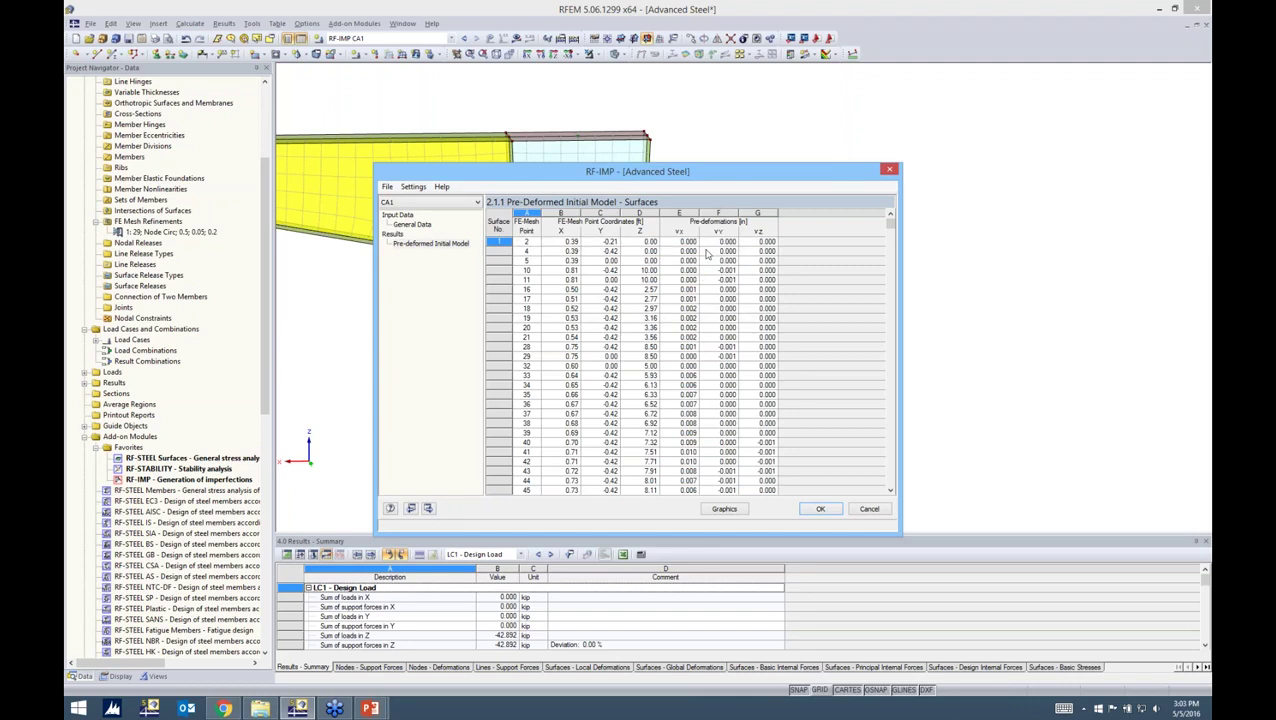
- Display the RF-IMP pre-deformations on the model and examine the web shape and color scale from the opposite side
left_click(724, 509)
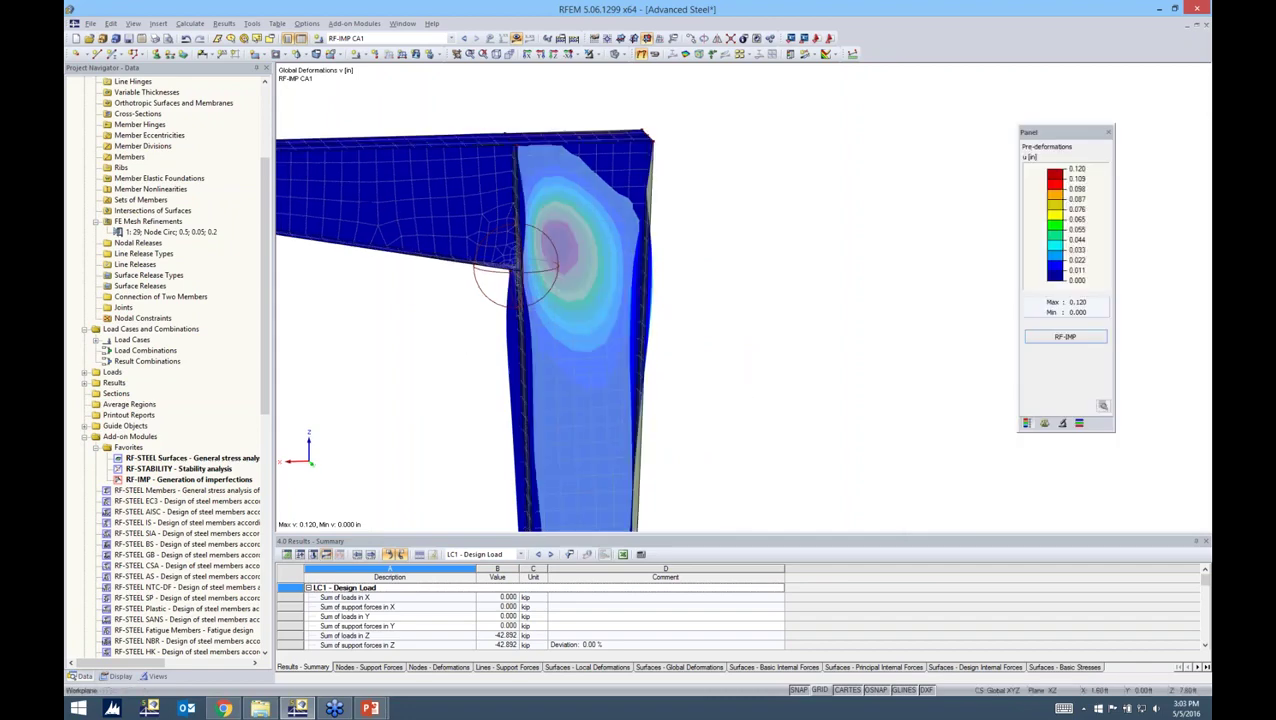
middle_click_drag(760, 290, 917, 282, "ctrl")
middle_click_drag(581, 305, 845, 349, "ctrl")
middle_click_drag(530, 305, 721, 294, "ctrl")
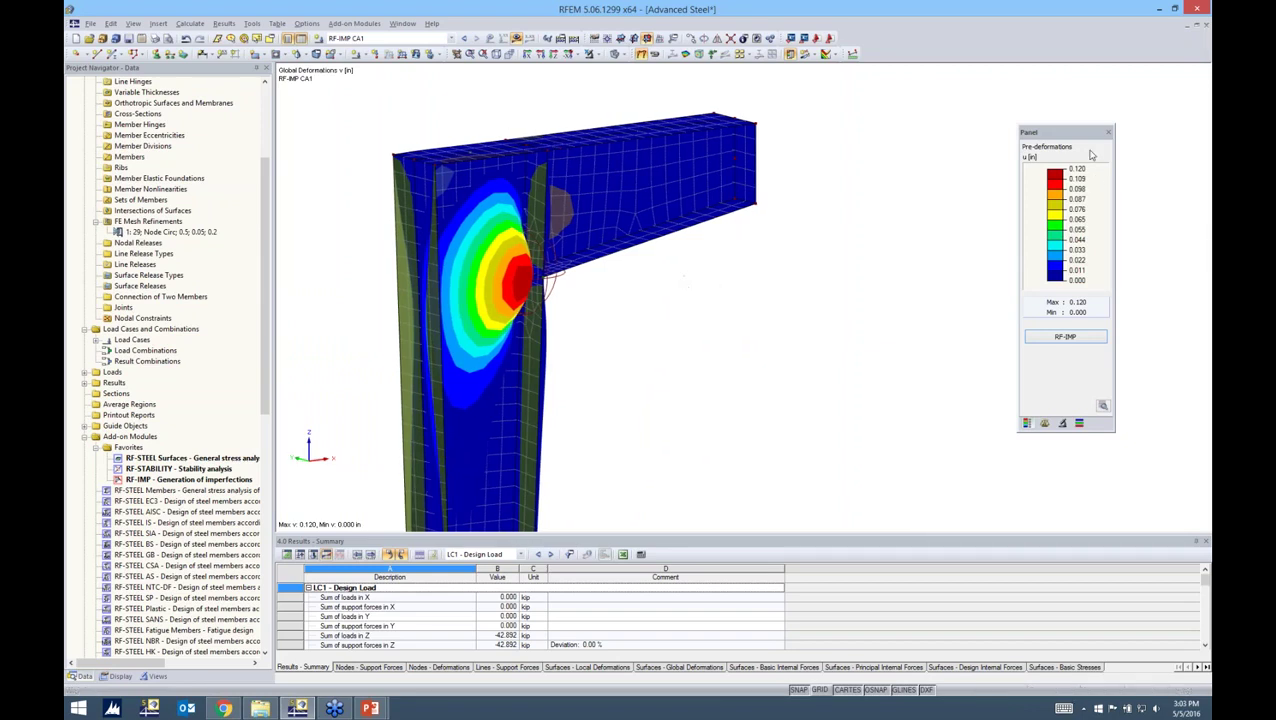
left_click_drag(1056, 131, 731, 155)
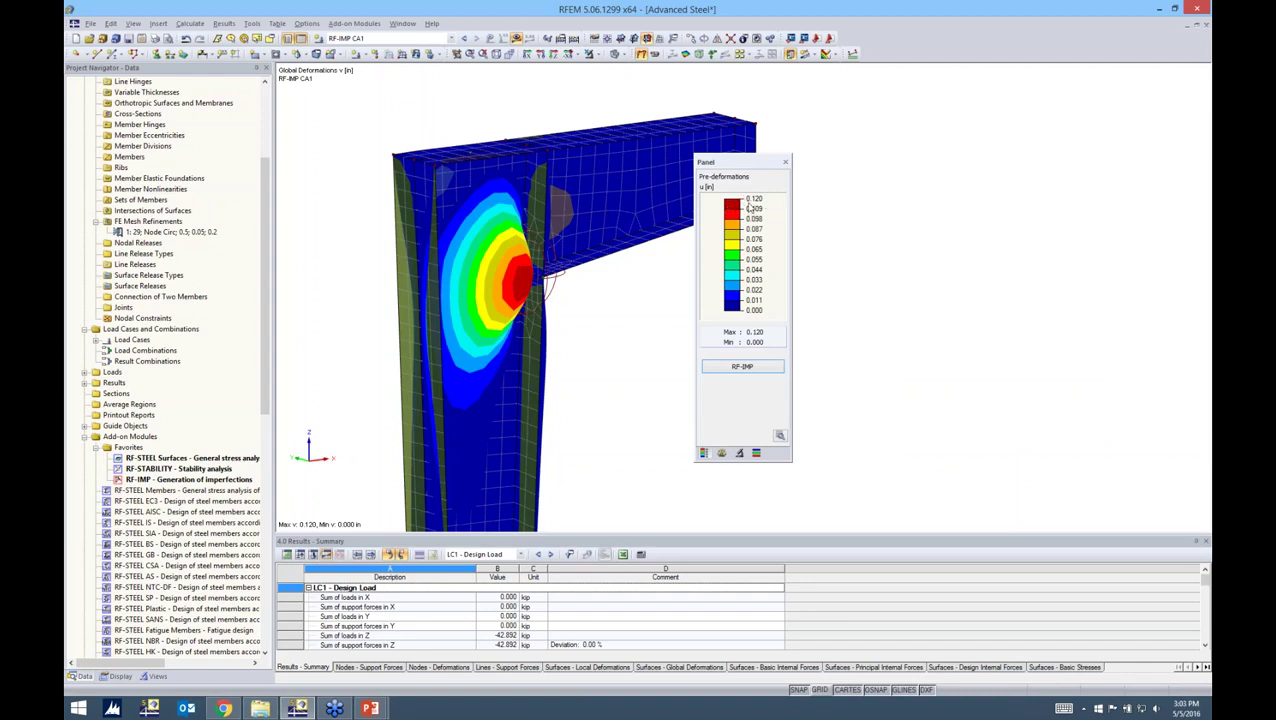
left_click_drag(753, 165, 1033, 127)
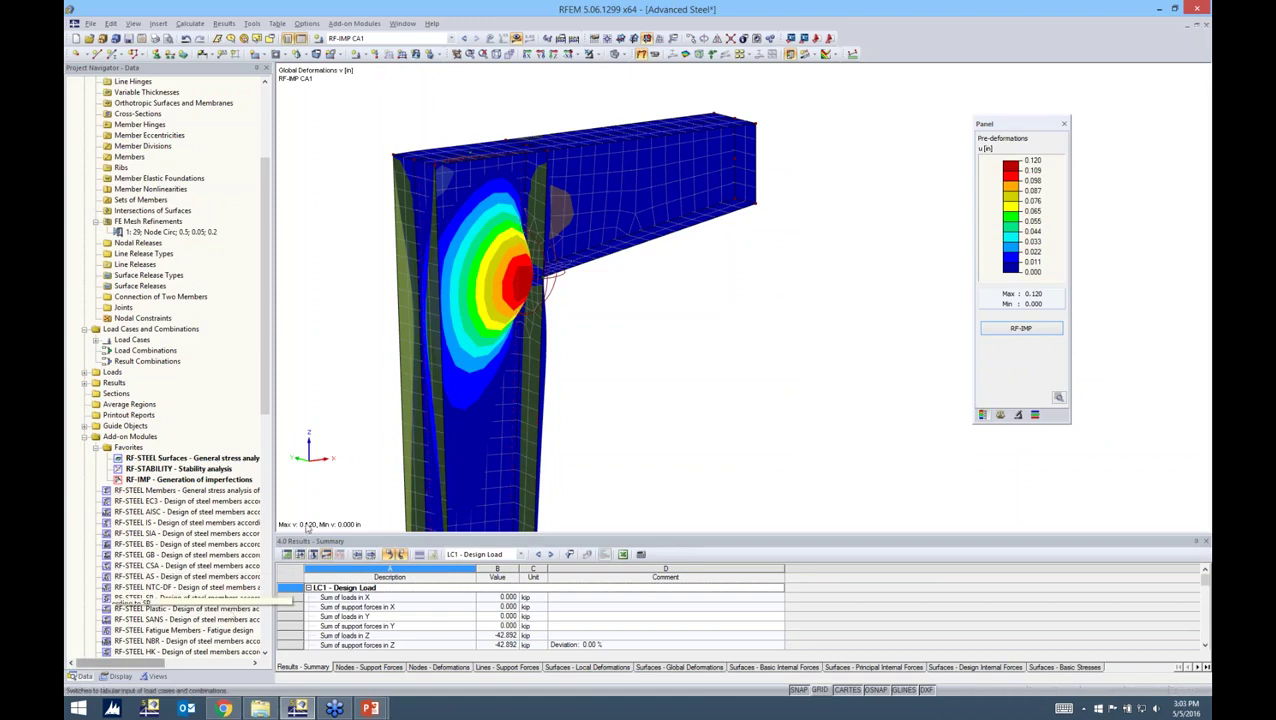
- Copy load case LC1 to a new load case 2 described as "Design Load + Imp."
scroll(237, 283, "up", 5)
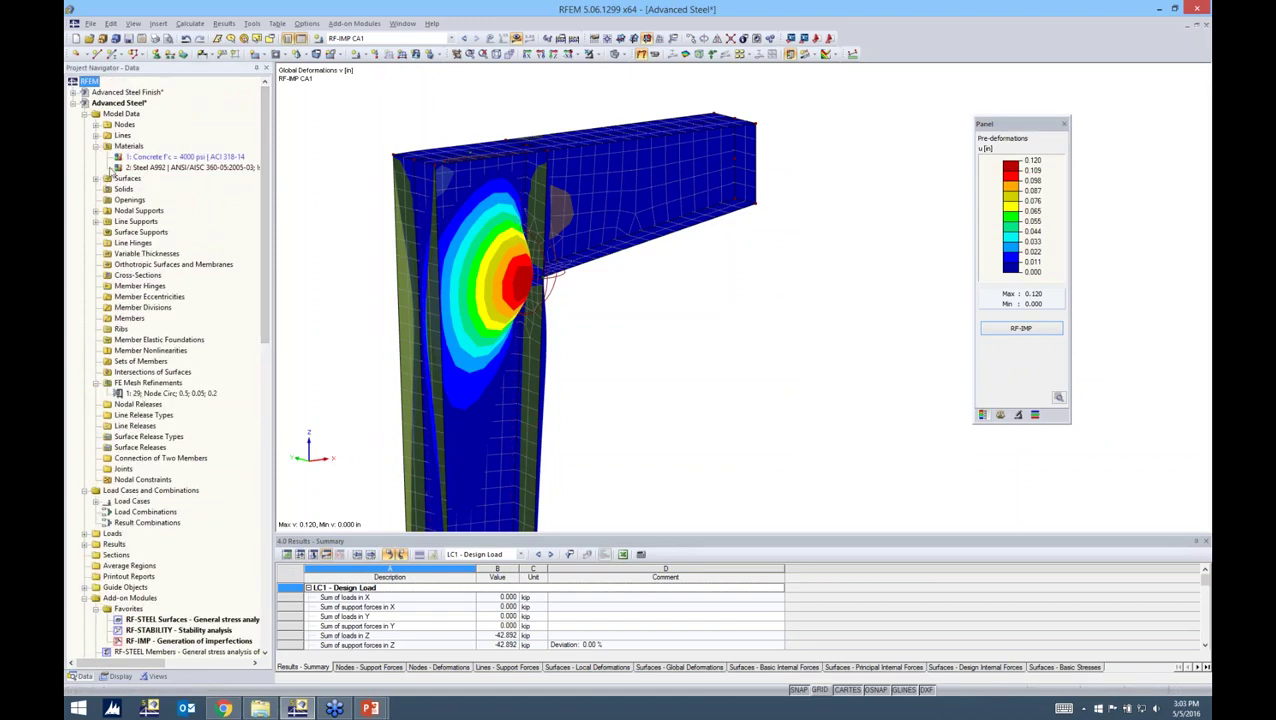
left_click(85, 114)
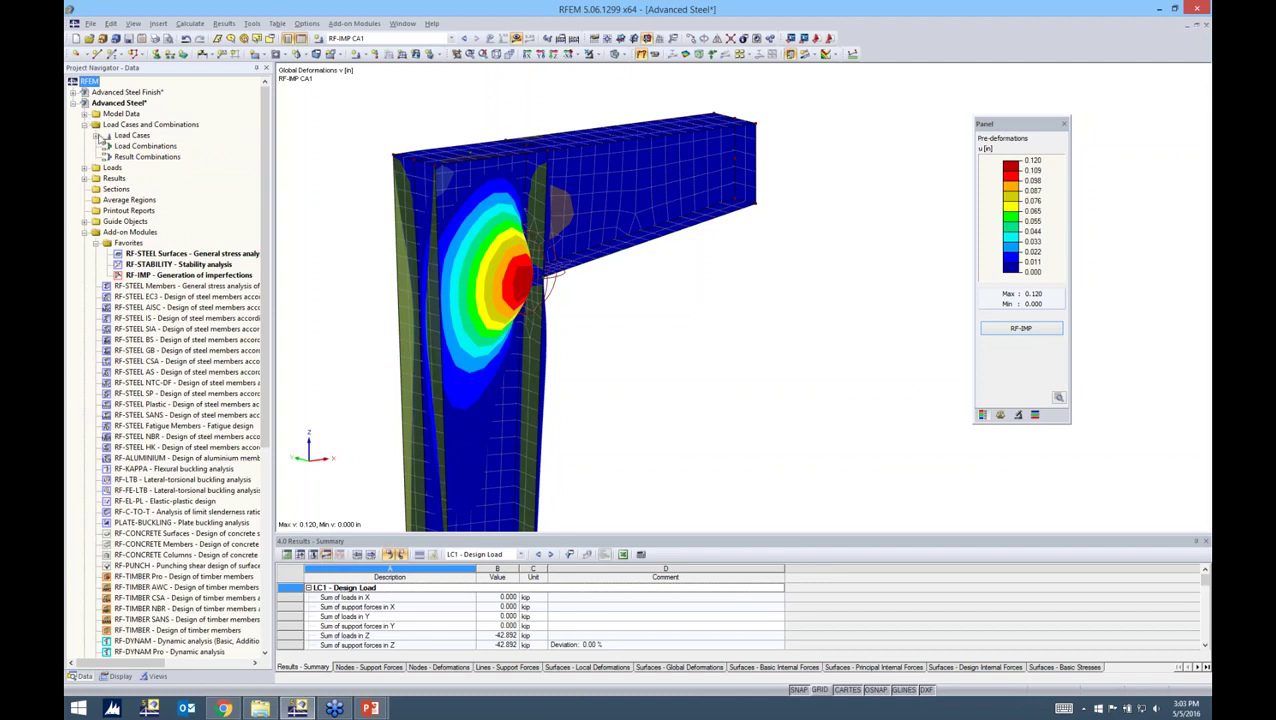
left_click(101, 137)
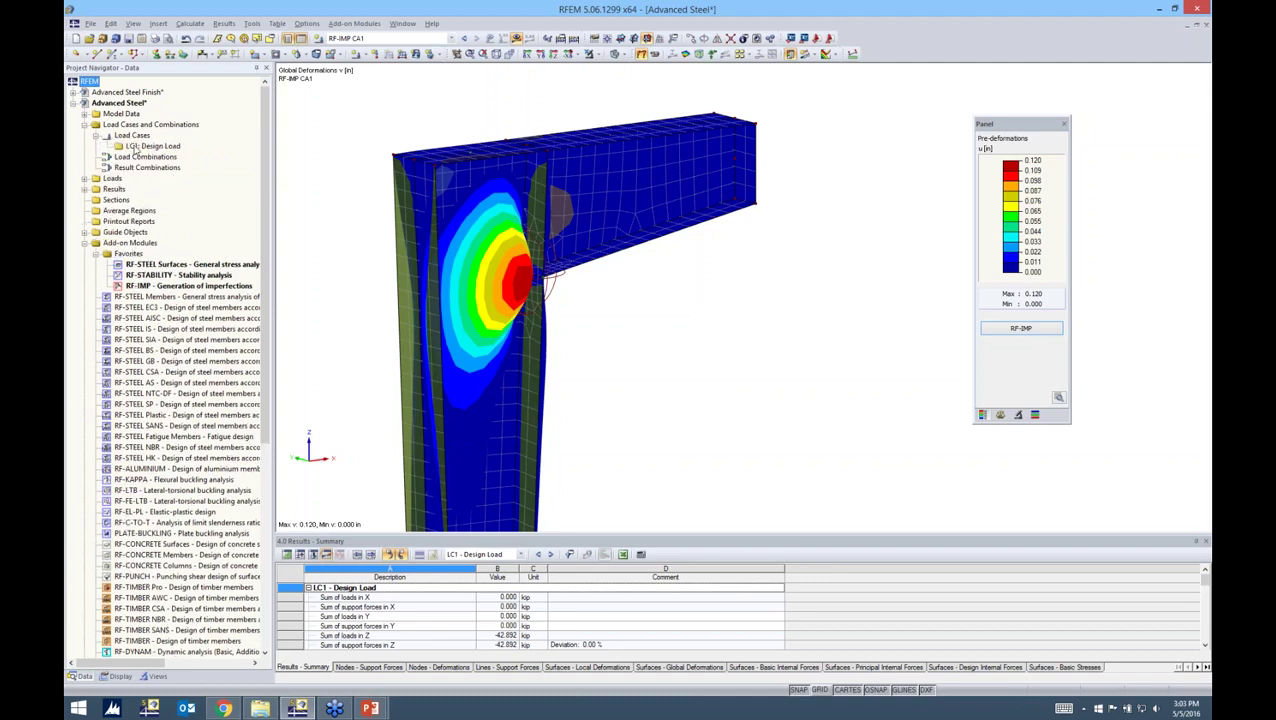
left_click(132, 147)
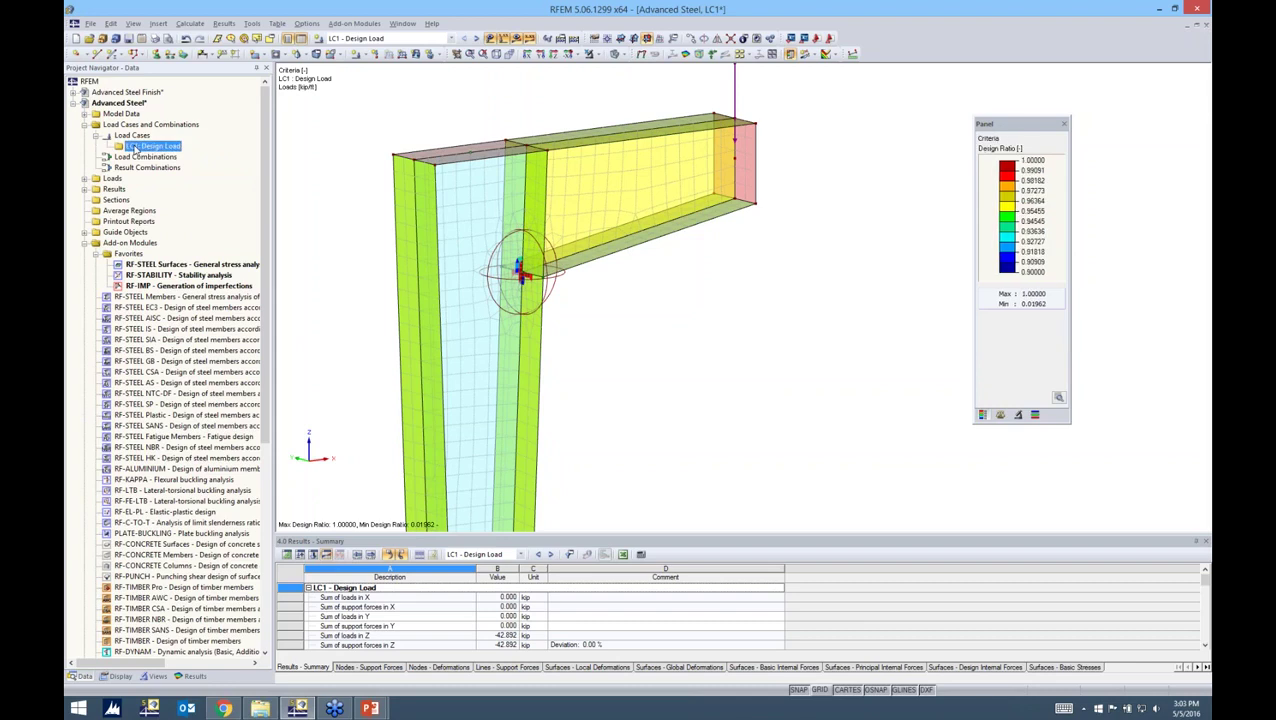
right_click(133, 147)
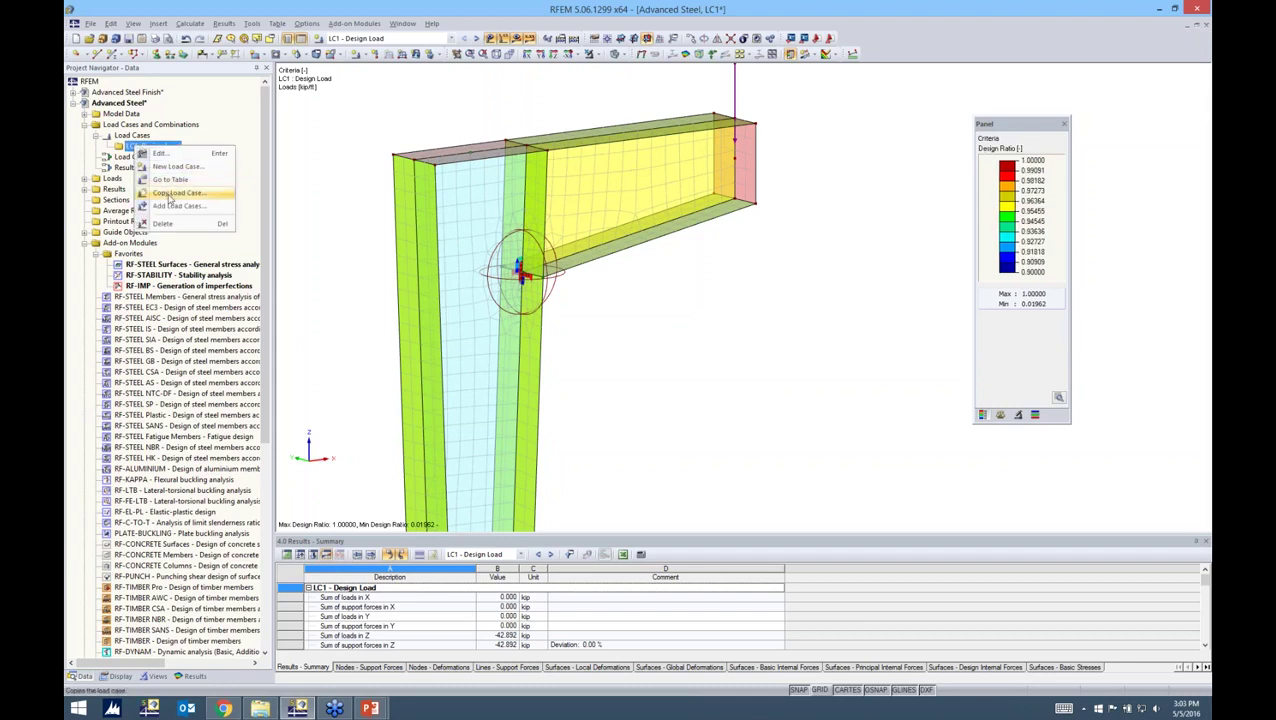
left_click(170, 194)
left_click(646, 377)
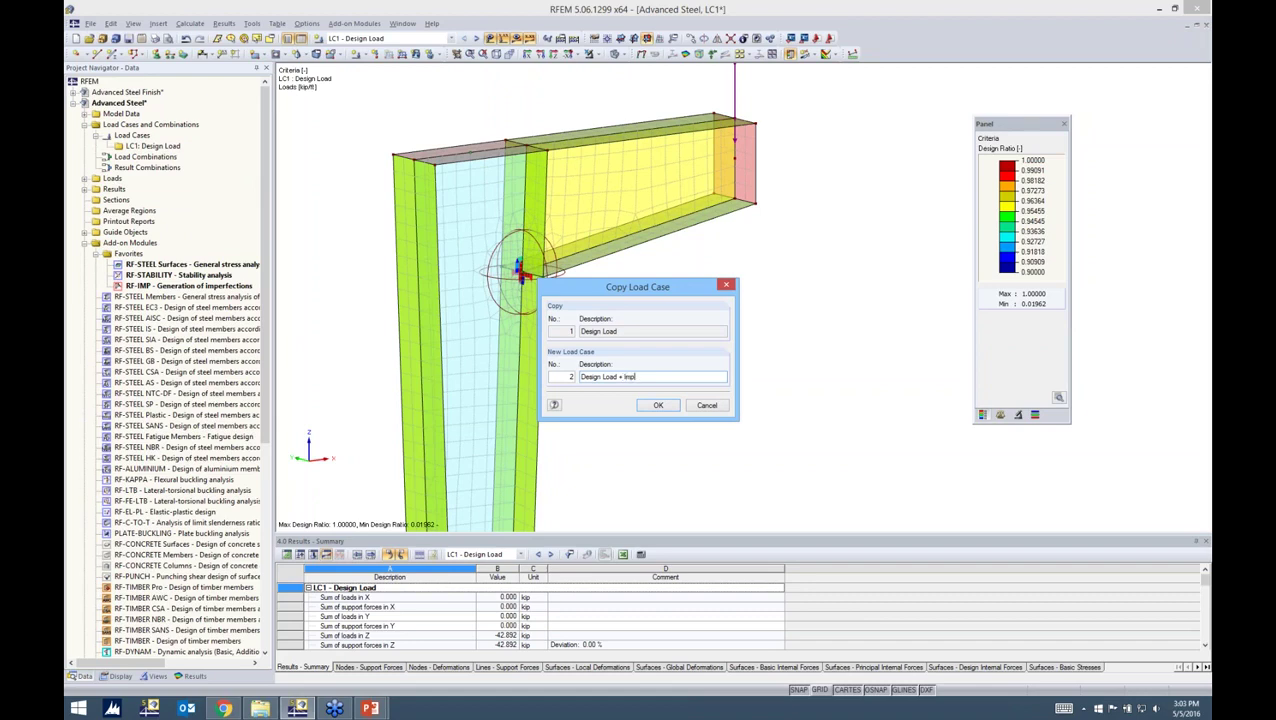
left_click(658, 405)
- Enable extra options for LC2, activate the generated imperfections from RF-IMP case CA1 and return to the calculation parameters
double_click(164, 157)
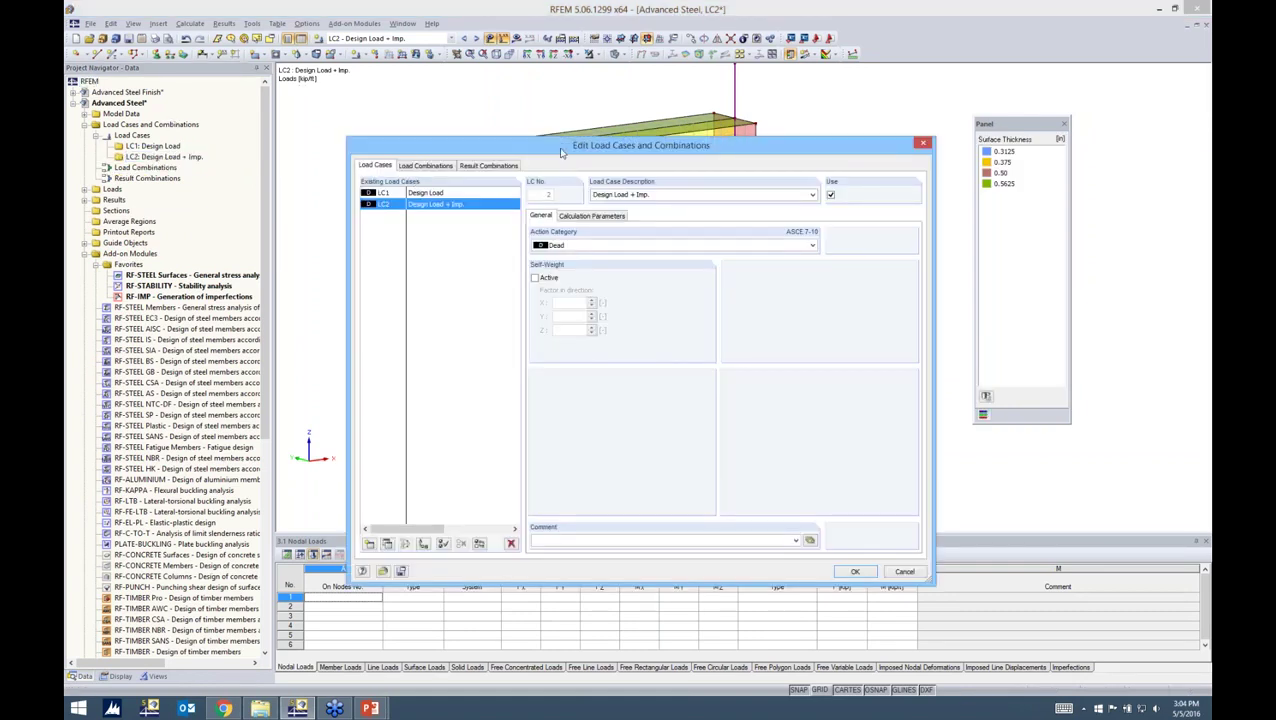
left_click_drag(562, 153, 601, 143)
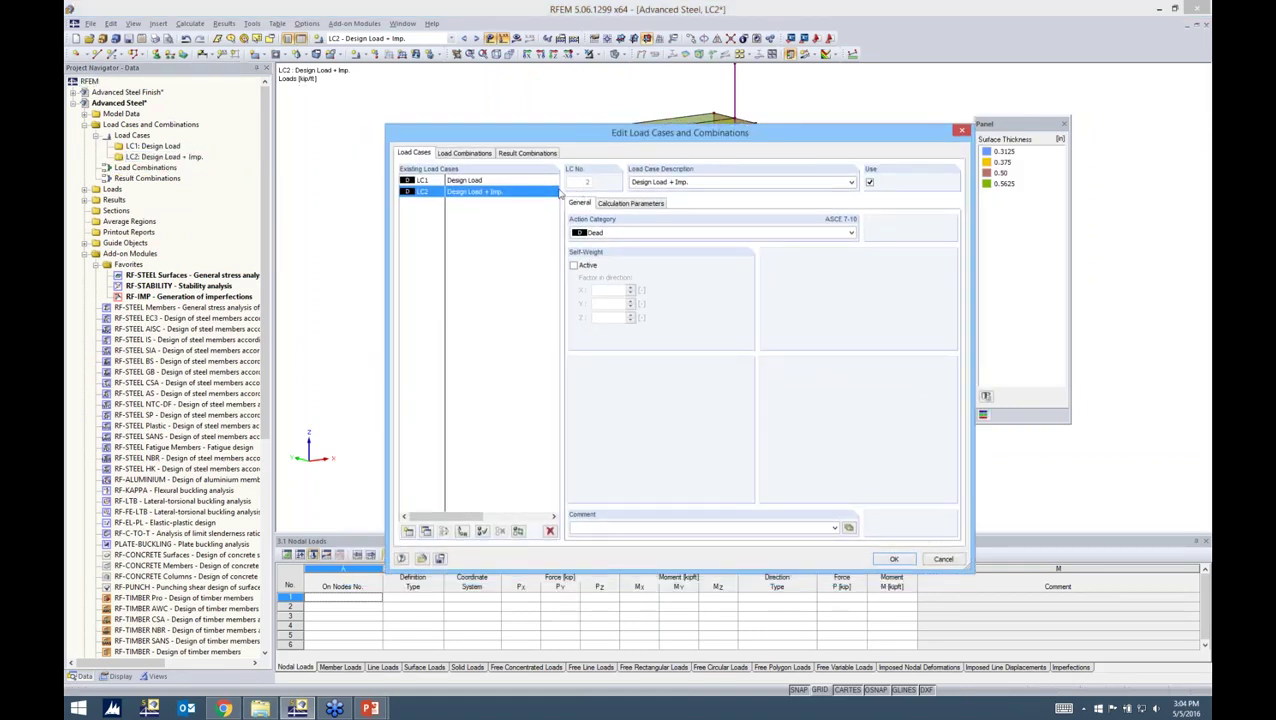
left_click(630, 203)
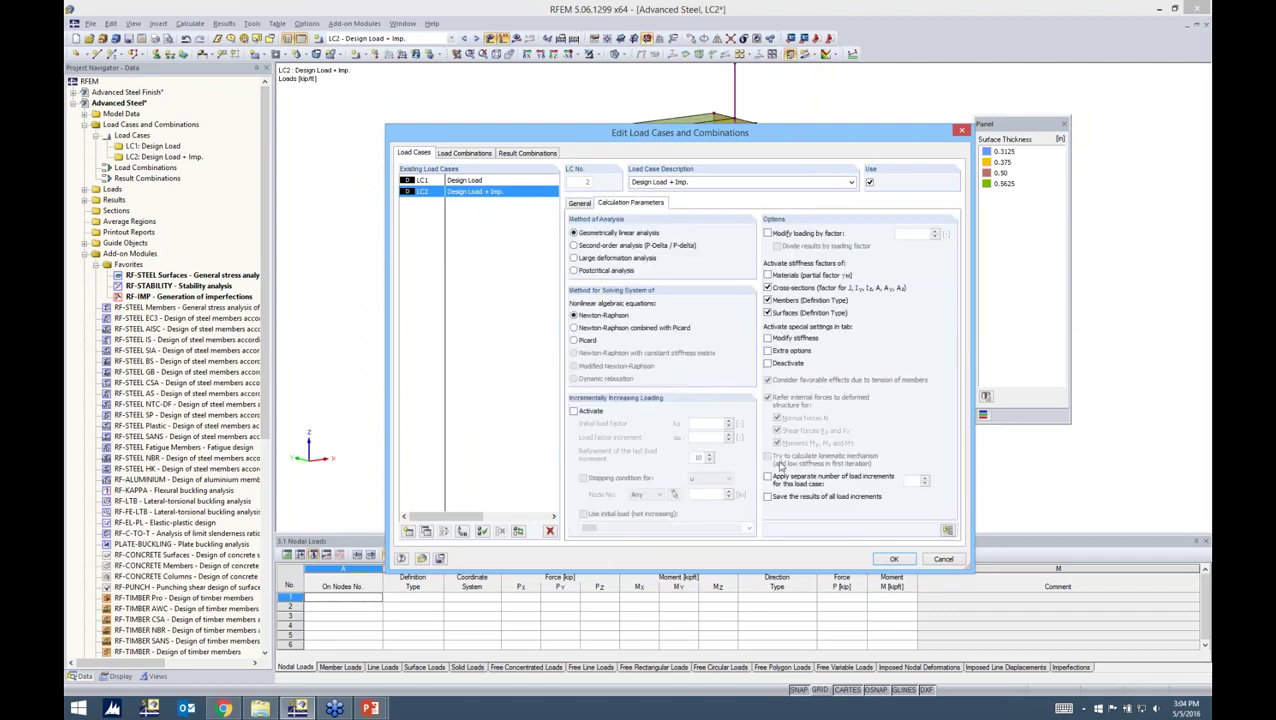
left_click(768, 351)
left_click(701, 205)
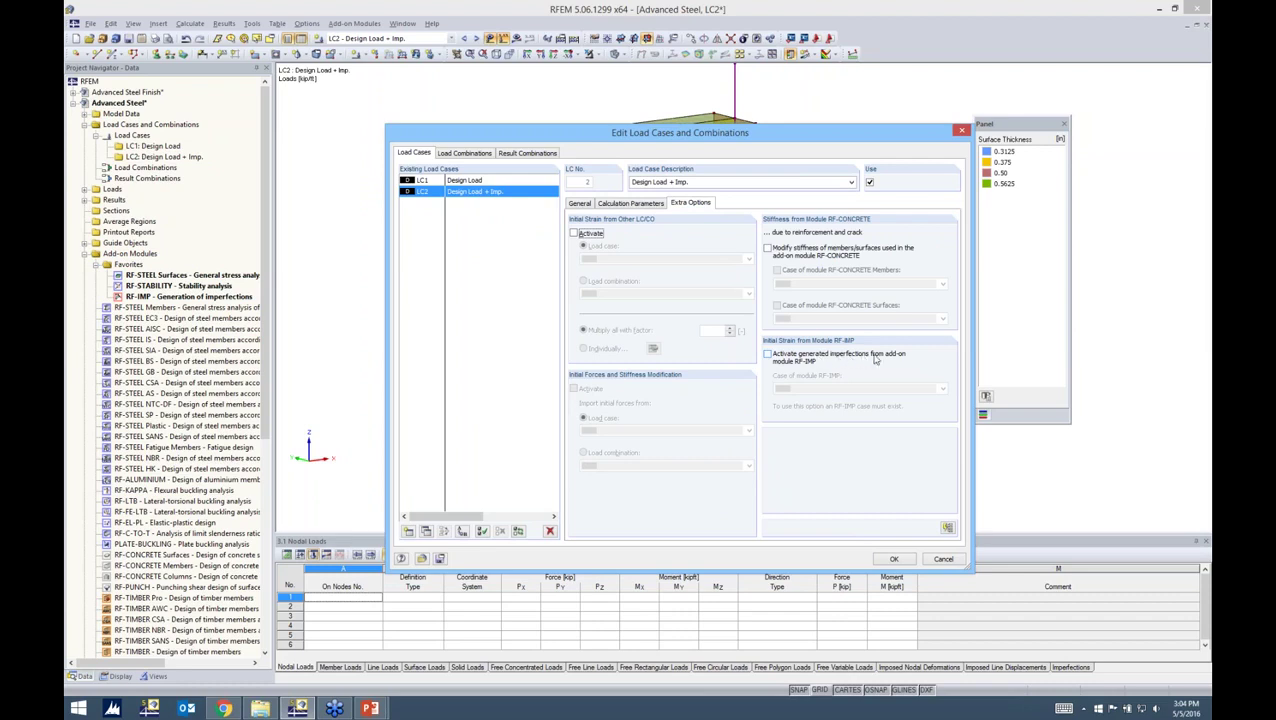
left_click(768, 355)
left_click(808, 390)
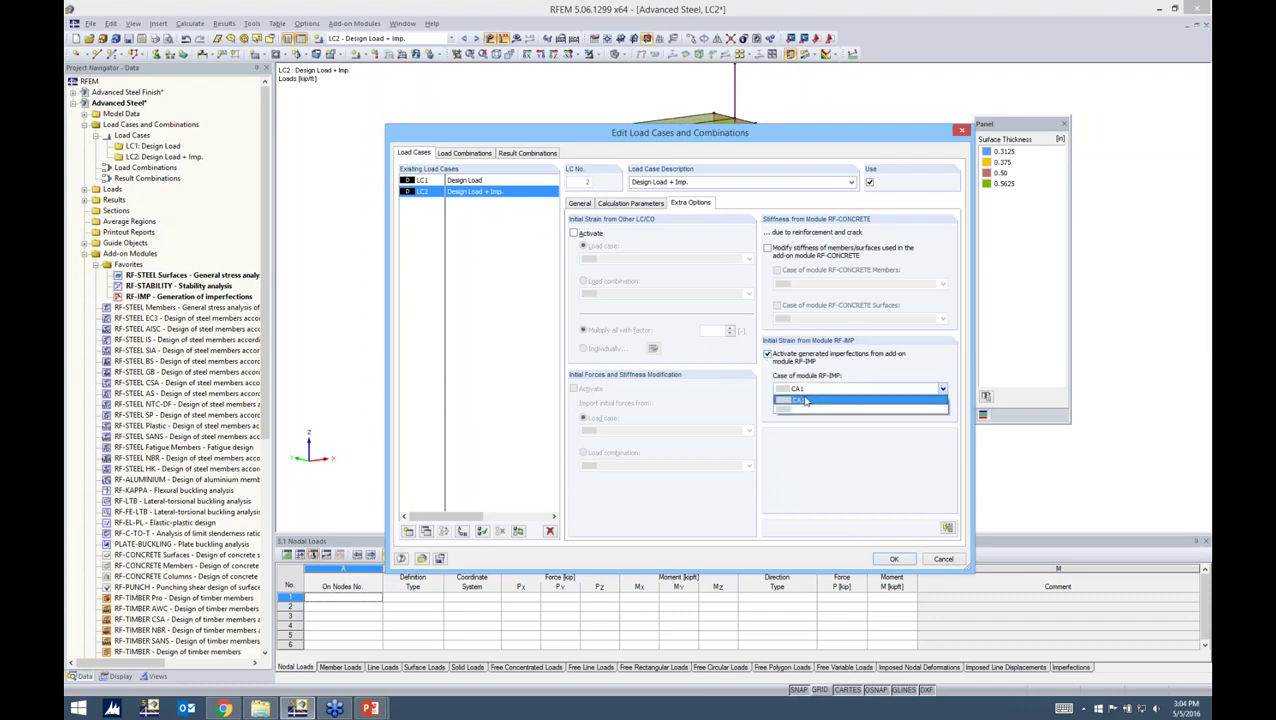
left_click(805, 401)
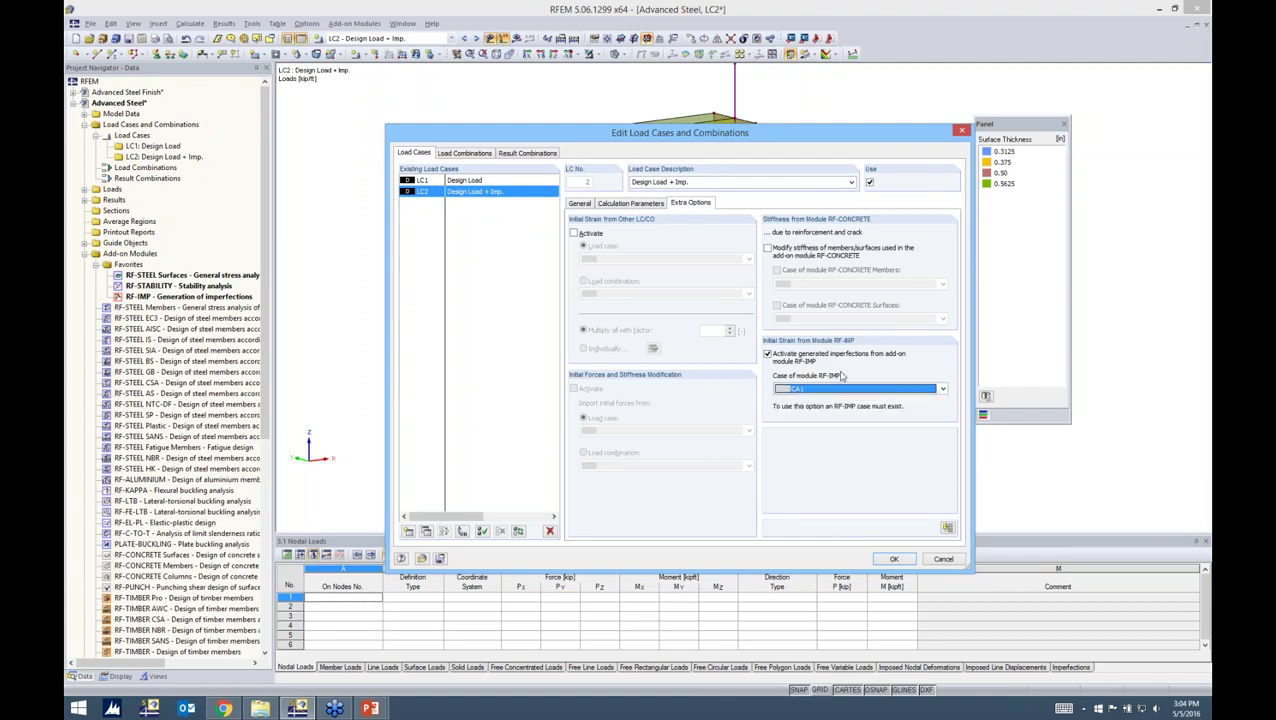
left_click(613, 203)
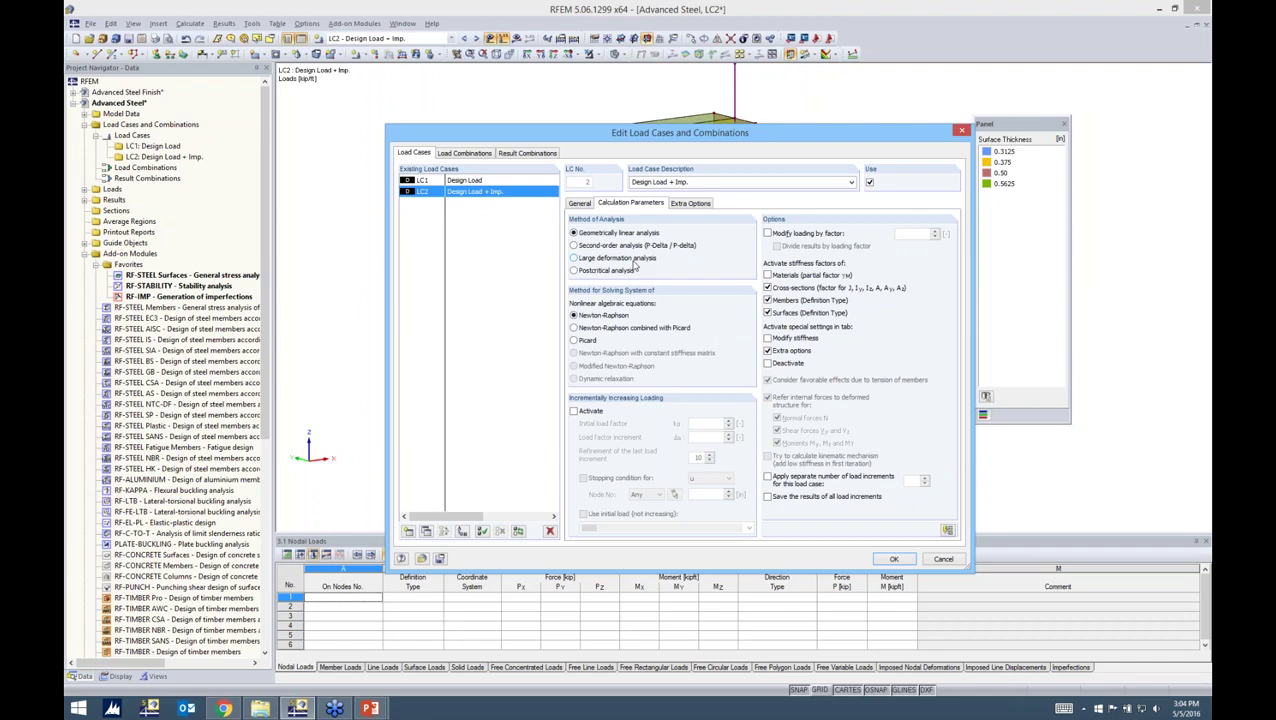
- Set load case LC2 to large deformation analysis and calculate its results
left_click(575, 258)
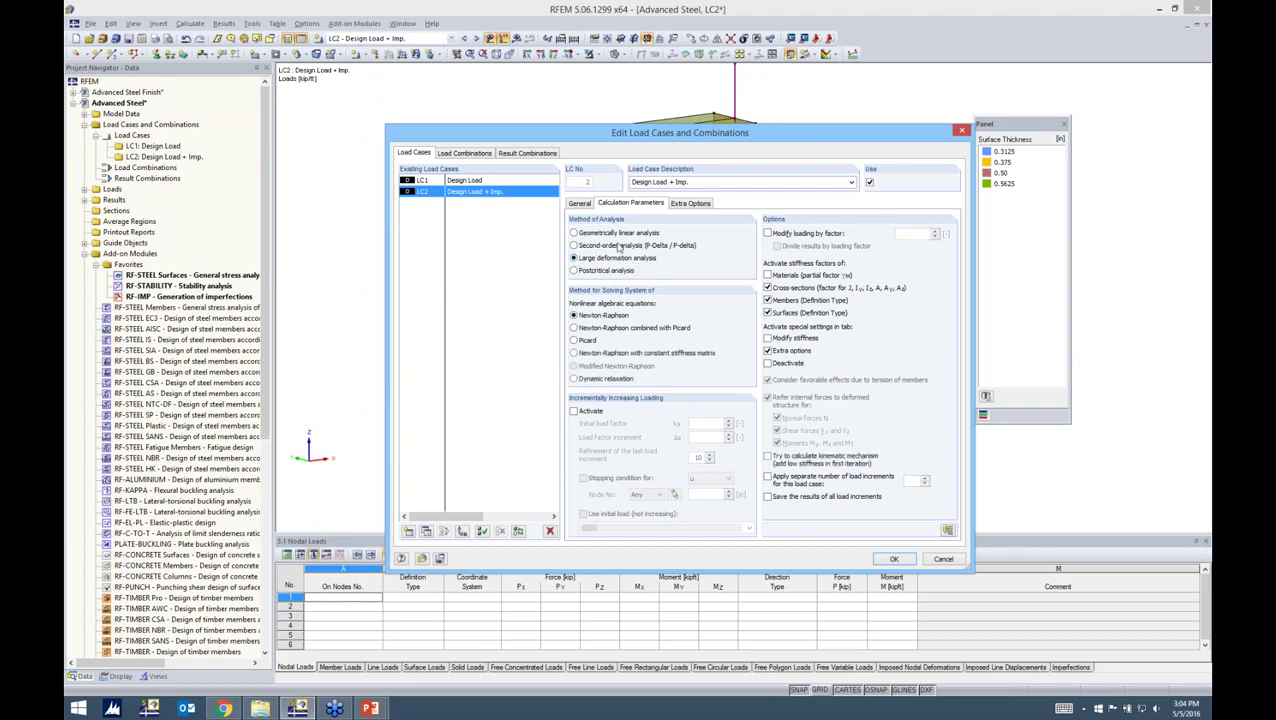
left_click(891, 560)
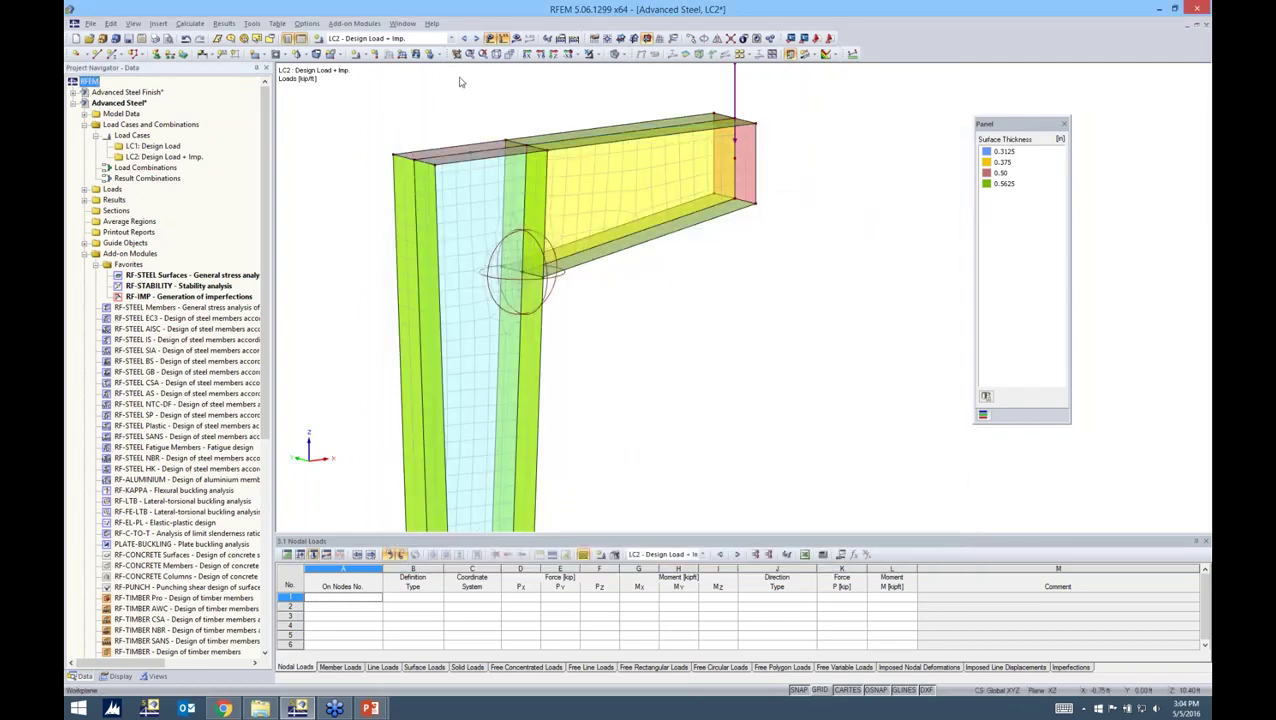
left_click(515, 38)
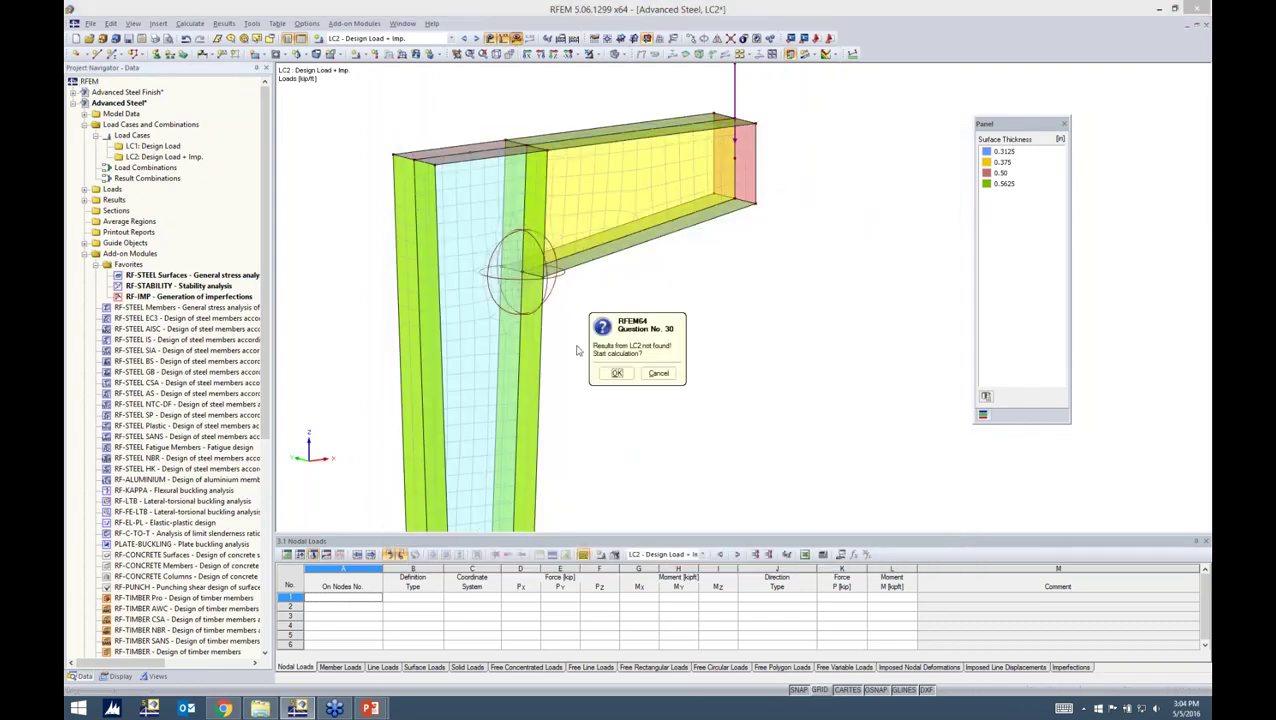
left_click(616, 374)
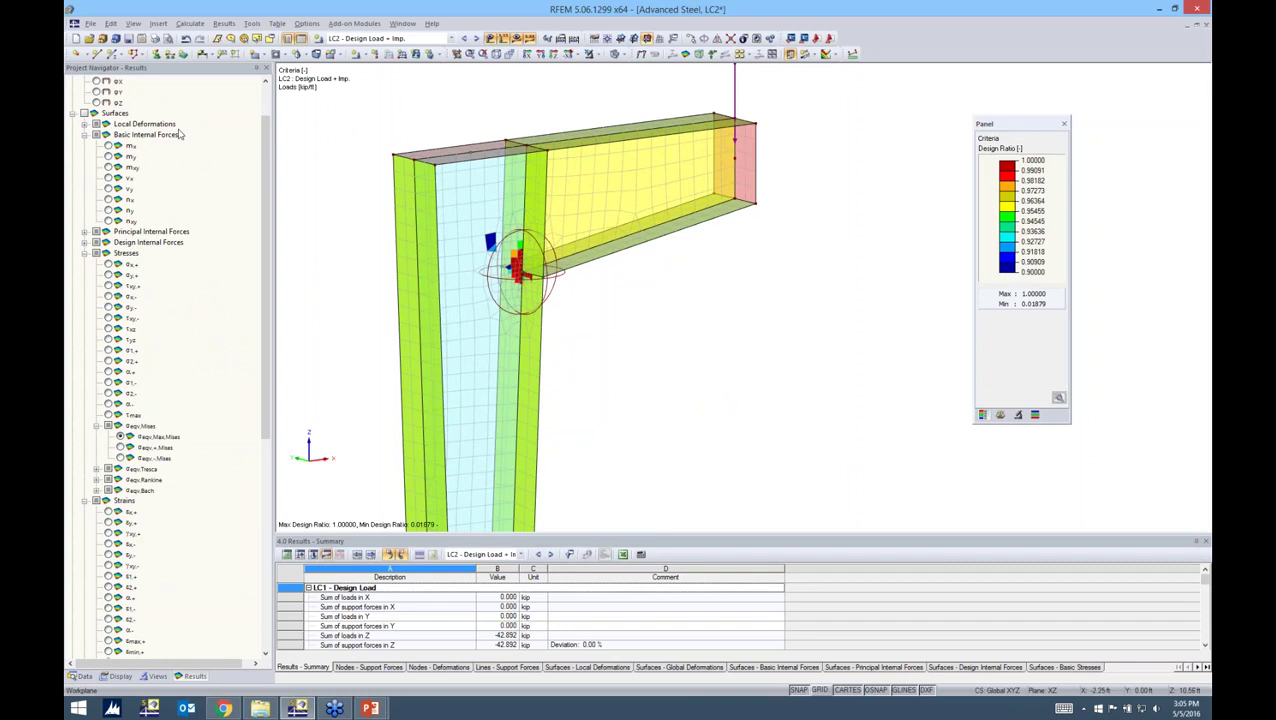
- Display the LC2 global deformations and examine the total deformation u over the whole column and bracket
left_click_drag(265, 193, 265, 150)
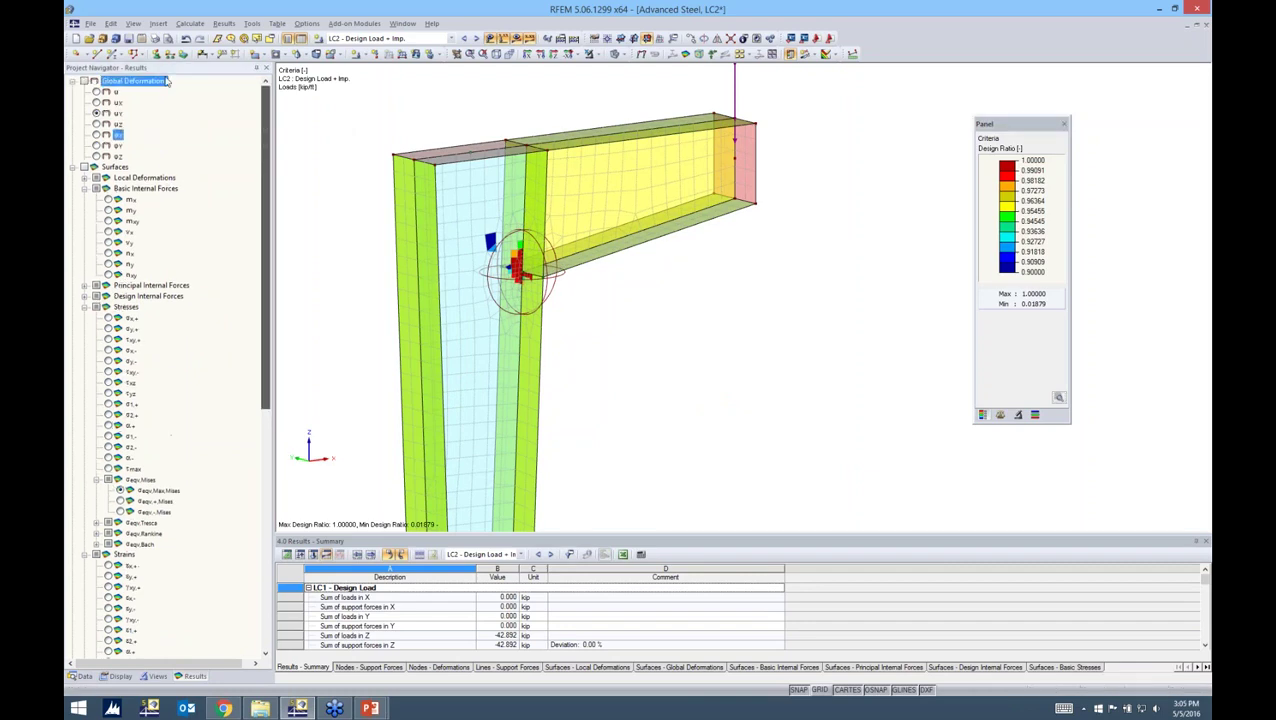
left_click(84, 81)
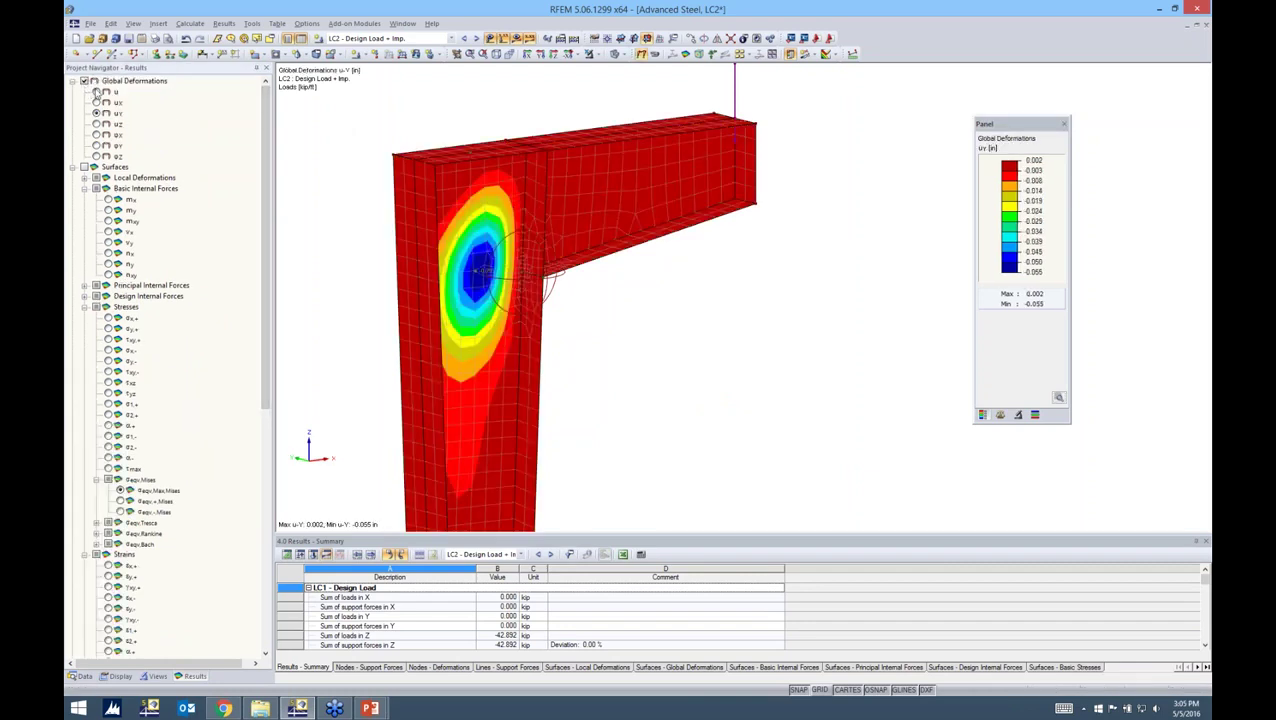
left_click(96, 91)
middle_click_drag(809, 295, 545, 268, "ctrl")
scroll(551, 262, "down", 4)
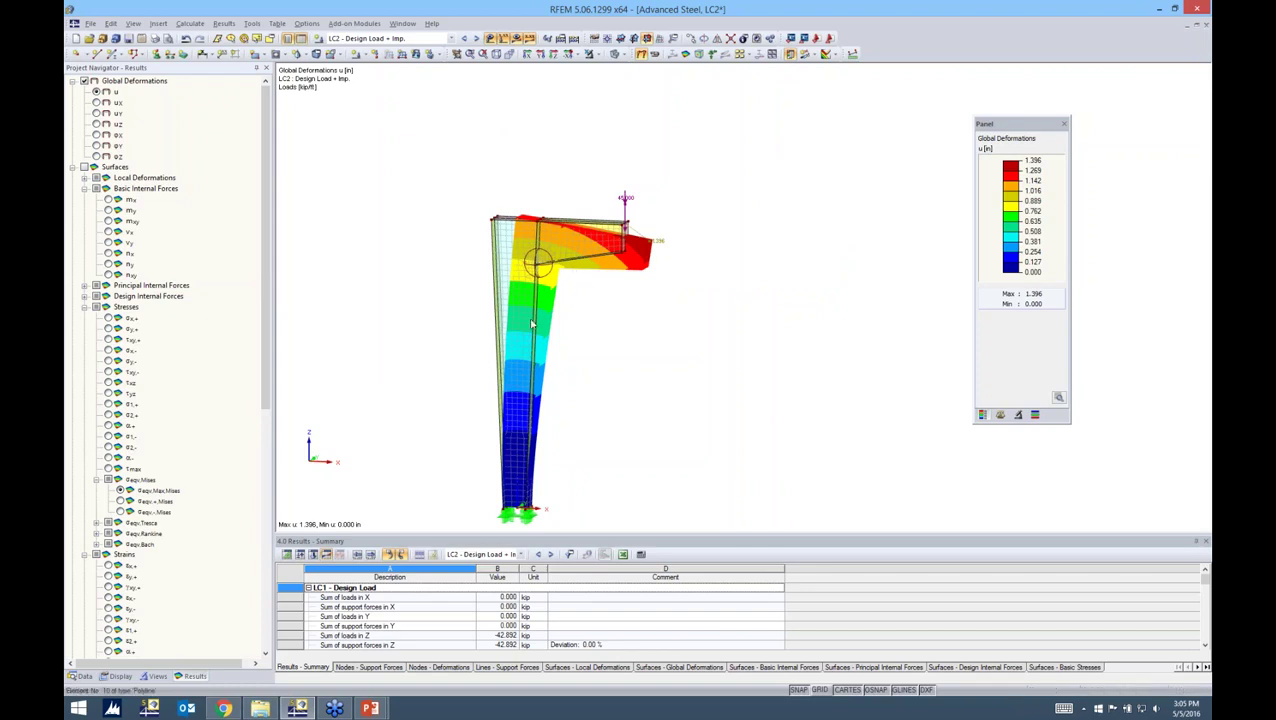
- Display the global deformation u-Y and exaggerate the web's out-of-plane shape with a deformation display factor of 576
left_click(97, 113)
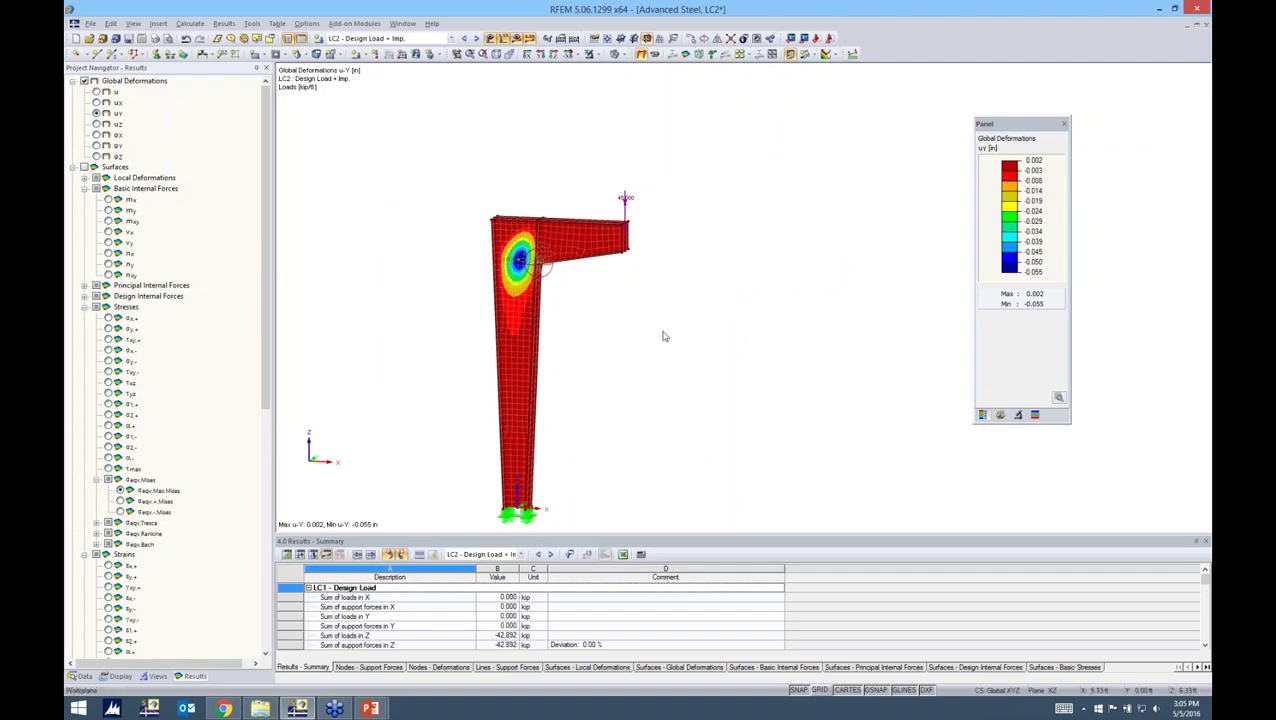
scroll(532, 273, "up", 5)
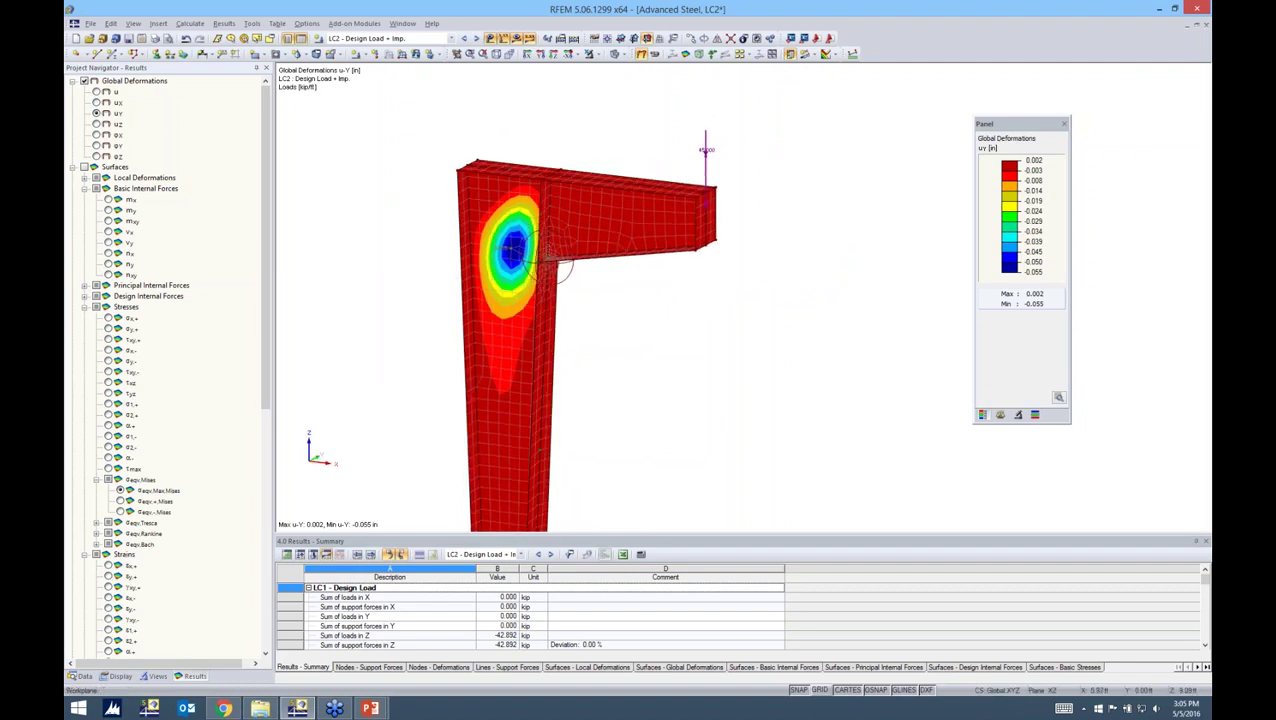
left_click(1000, 414)
left_click(1015, 161)
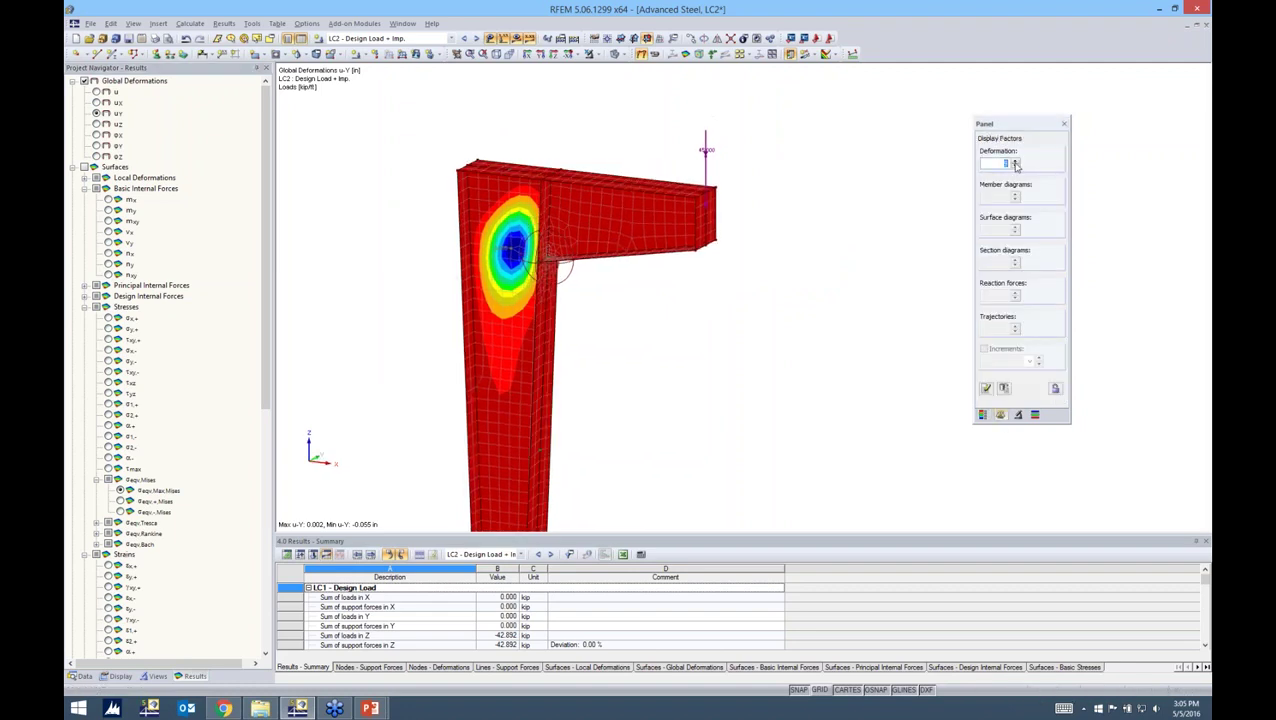
middle_click_drag(805, 312, 780, 296, "ctrl")
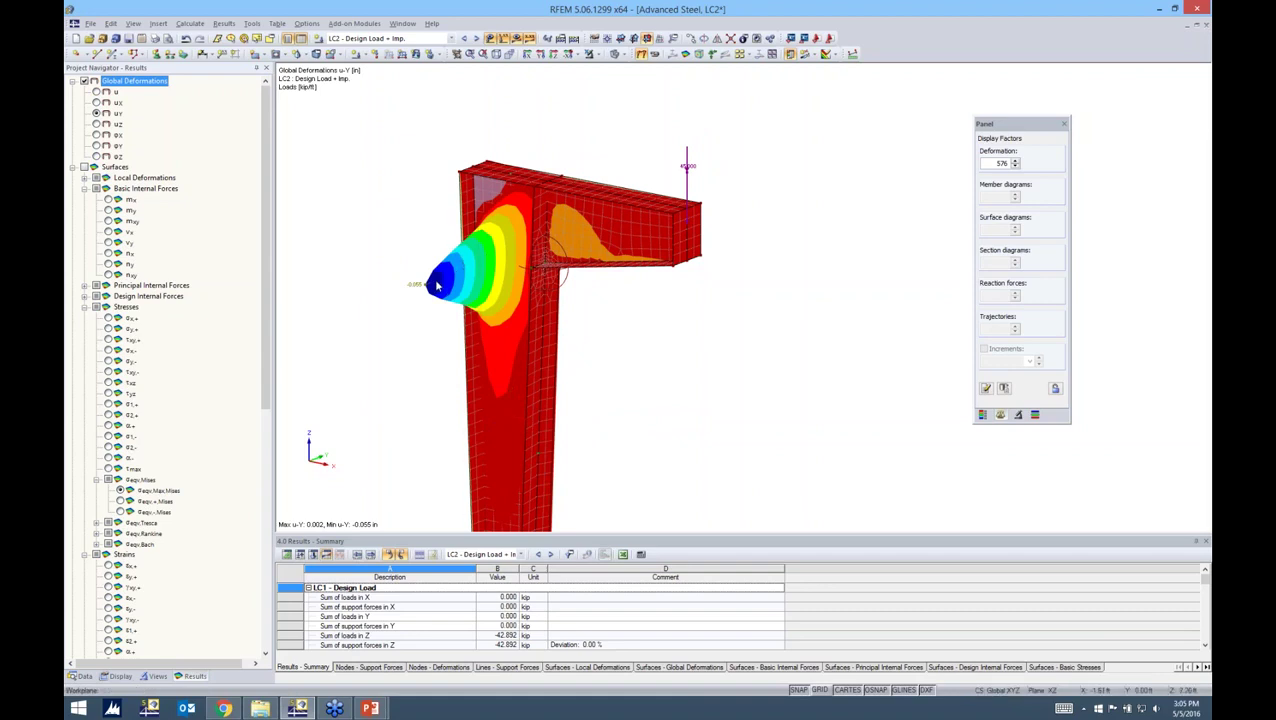
- Display the + side equivalent Mises strains on the surfaces and examine the bracket corner together with the color scale
left_click(84, 167)
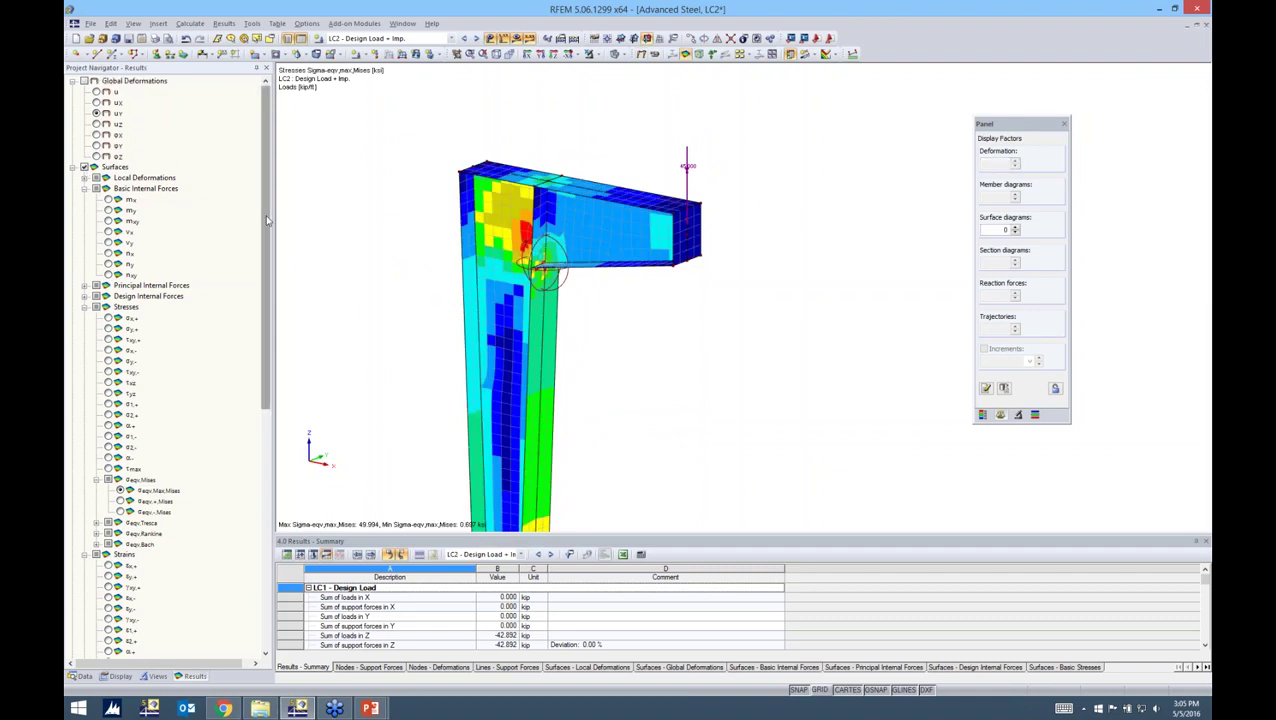
left_click_drag(266, 222, 264, 417)
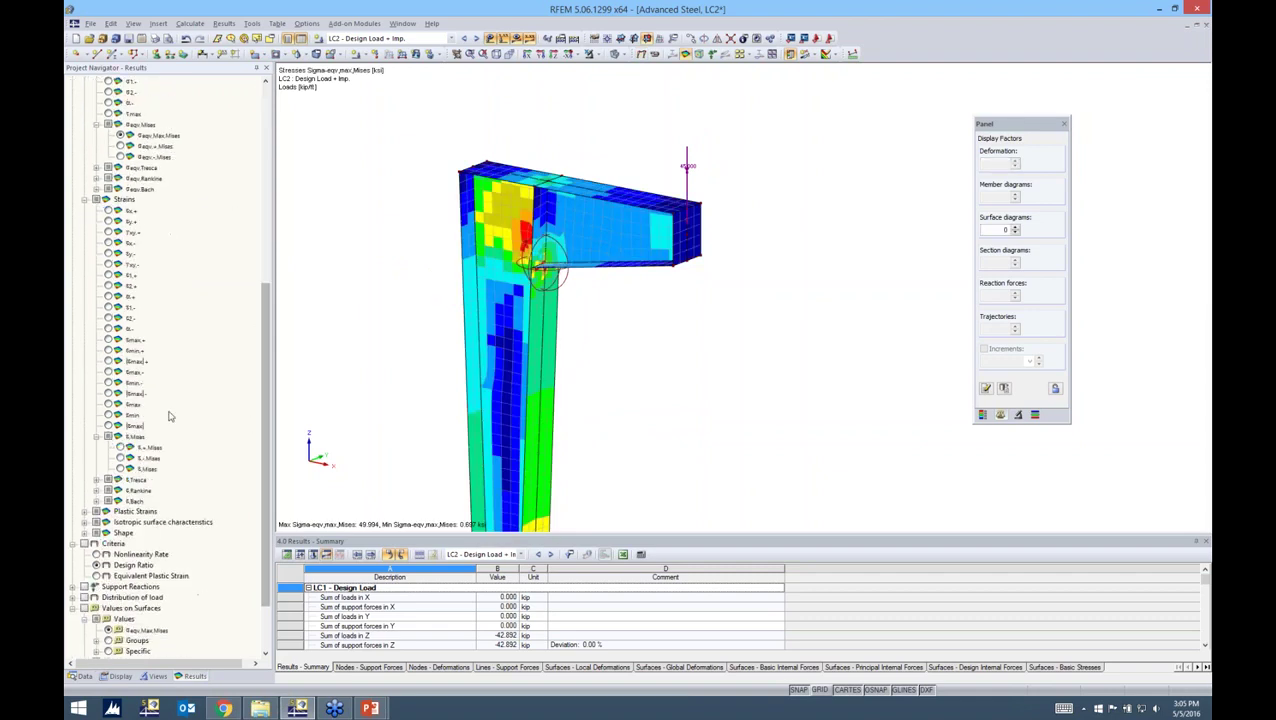
left_click(120, 448)
middle_click_drag(592, 320, 906, 334, "ctrl")
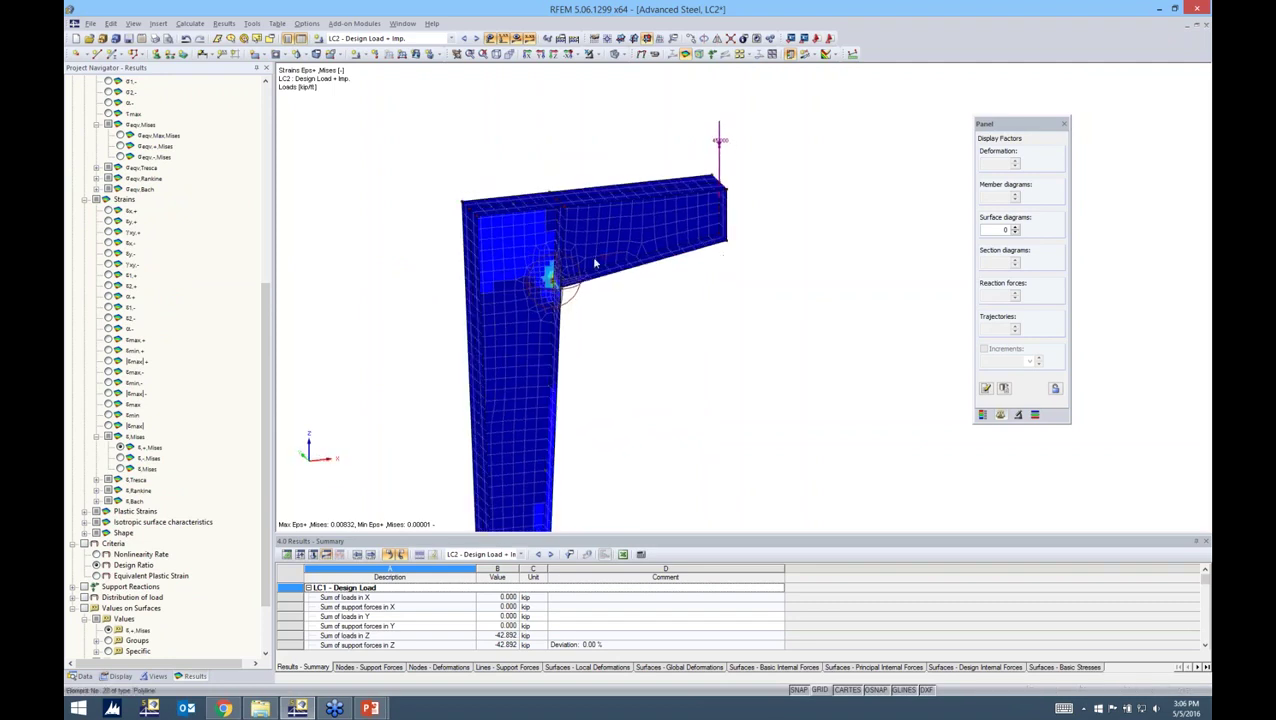
left_click(982, 414)
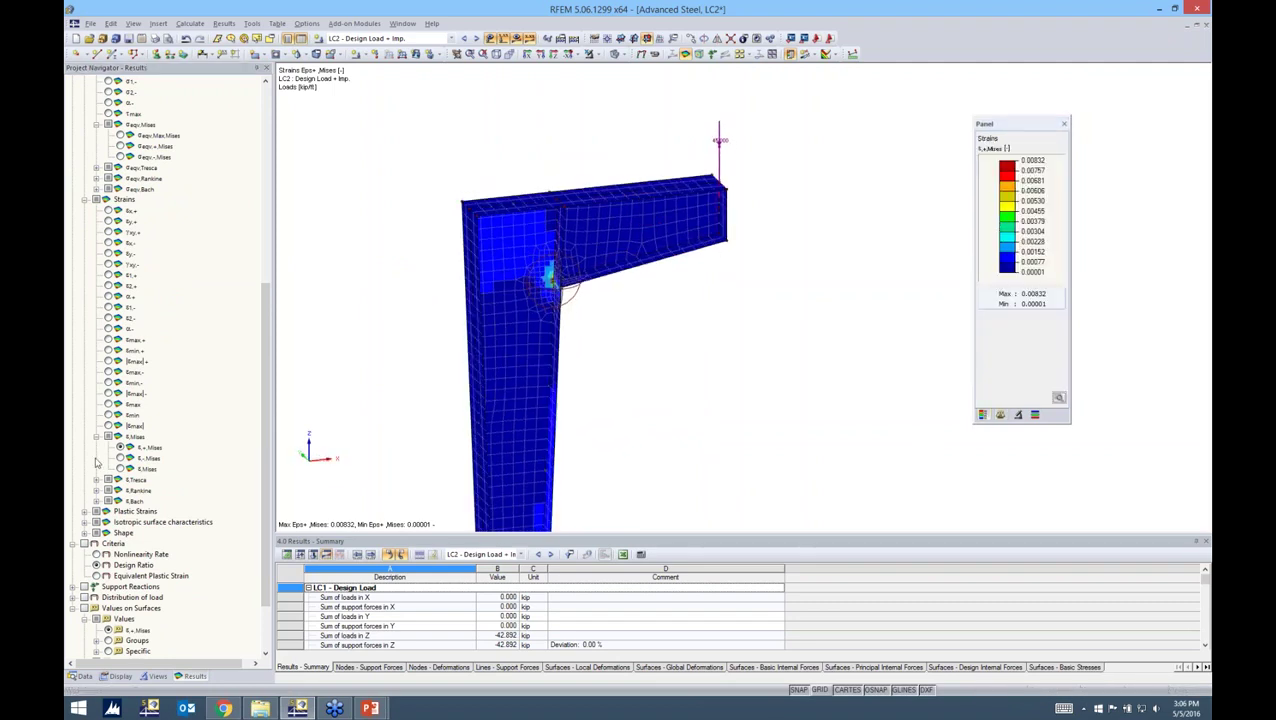
- Display the maximum equivalent Mises stresses for LC2 and examine their distribution over the entire column and bracket
left_click_drag(265, 518, 265, 469)
left_click(120, 221)
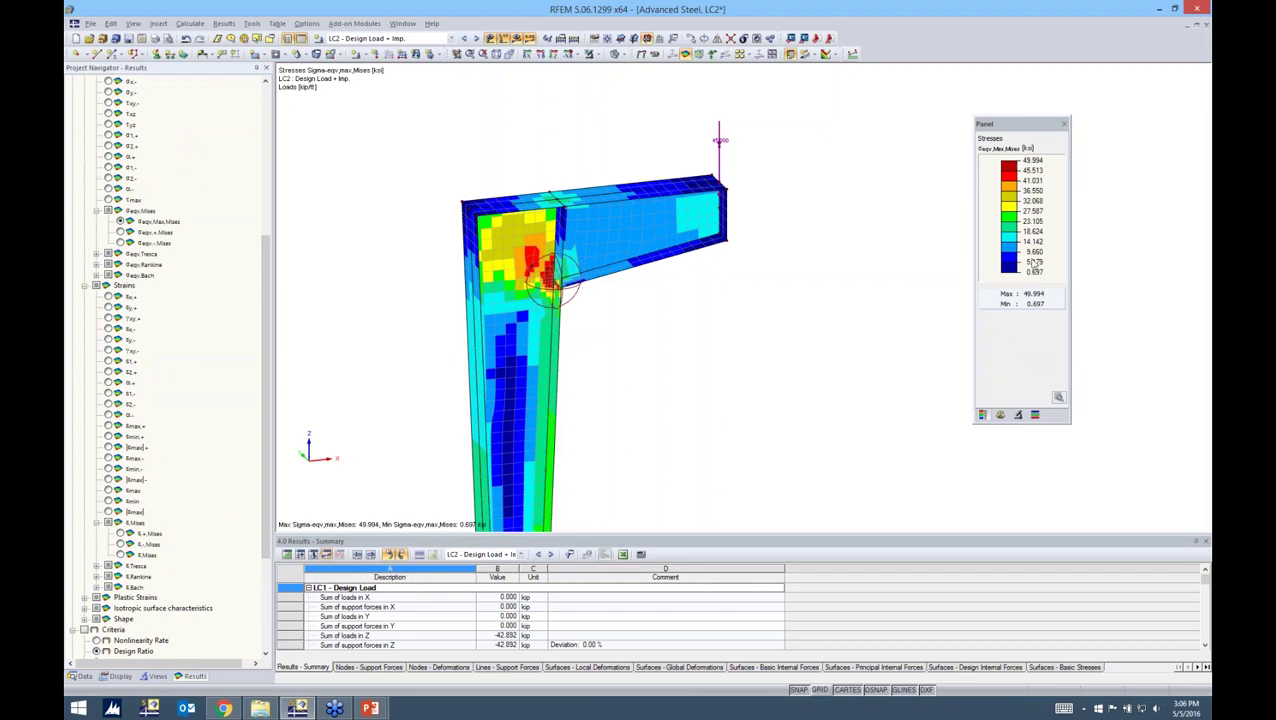
middle_click_drag(661, 308, 697, 263, "ctrl")
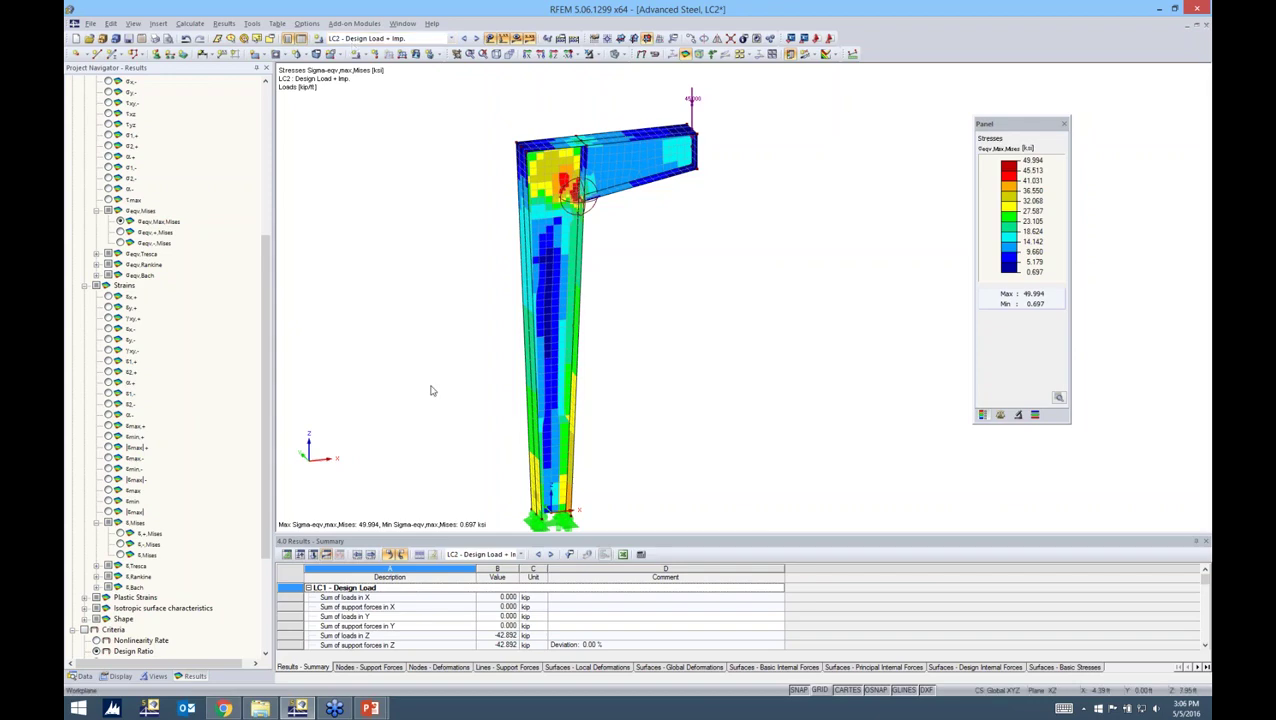
- Switch to the PowerPoint slide show and advance to the More Information slide
key("alt+Tab")
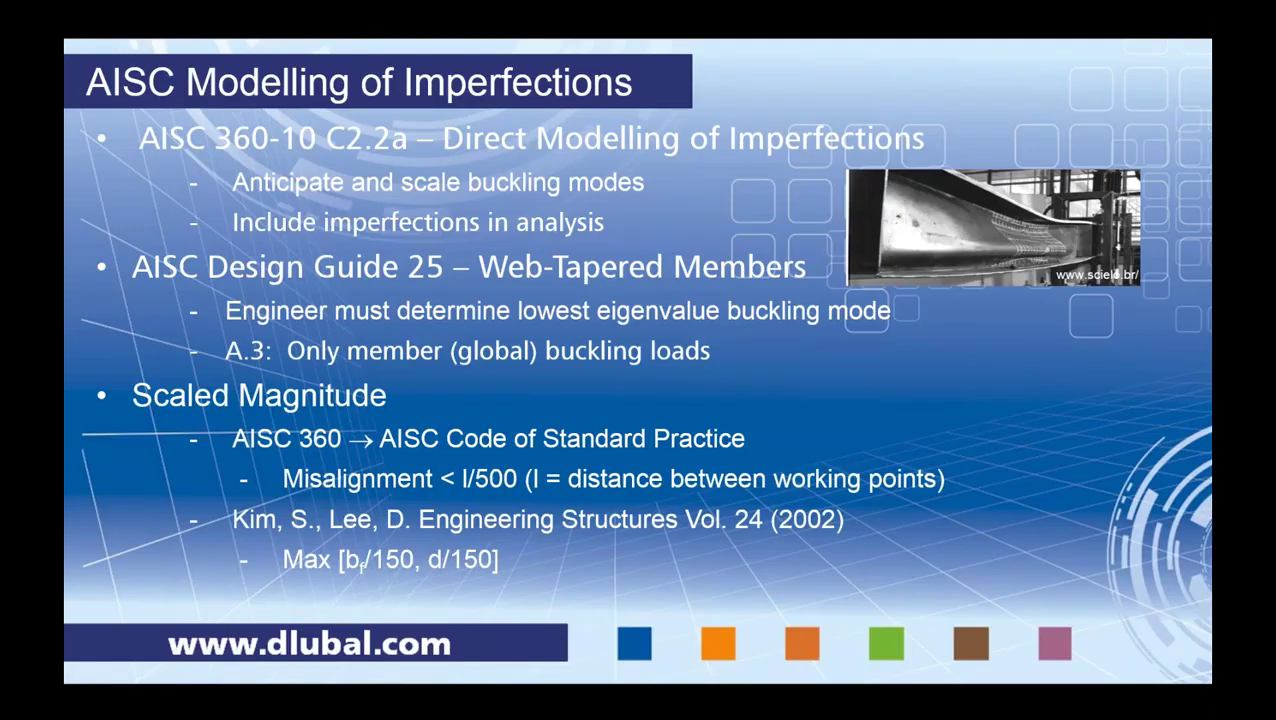
key("Right")
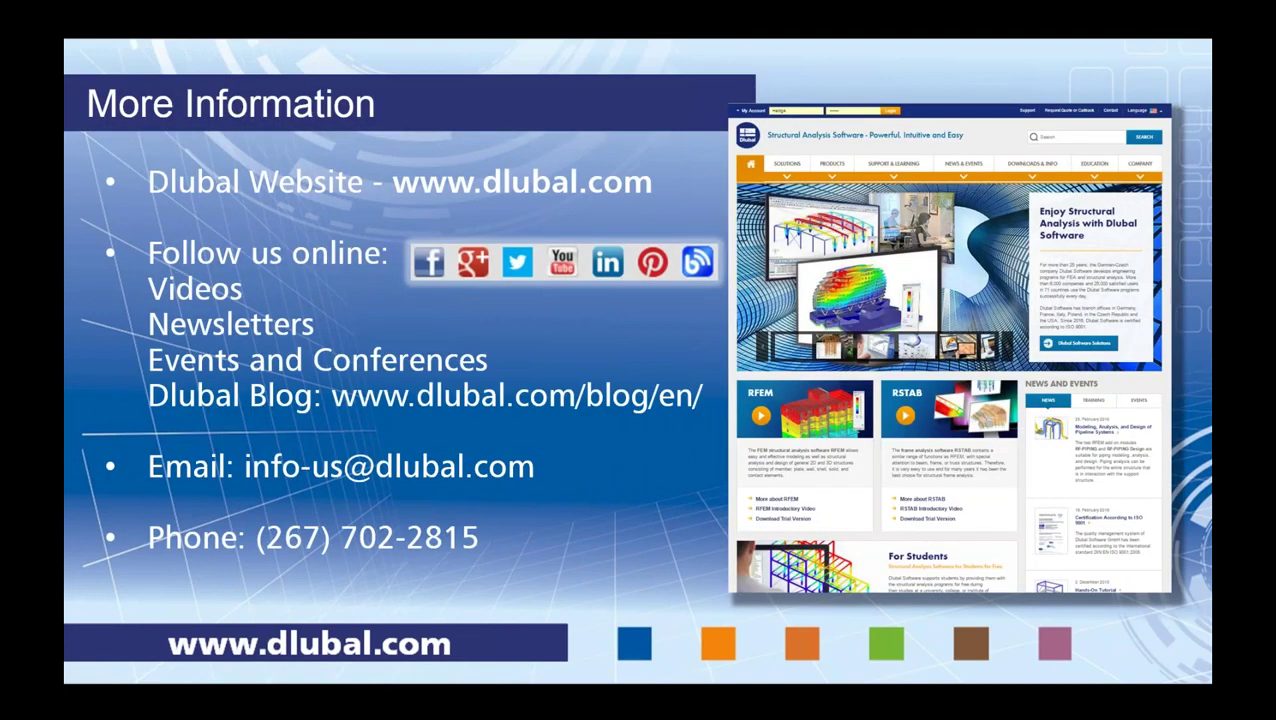